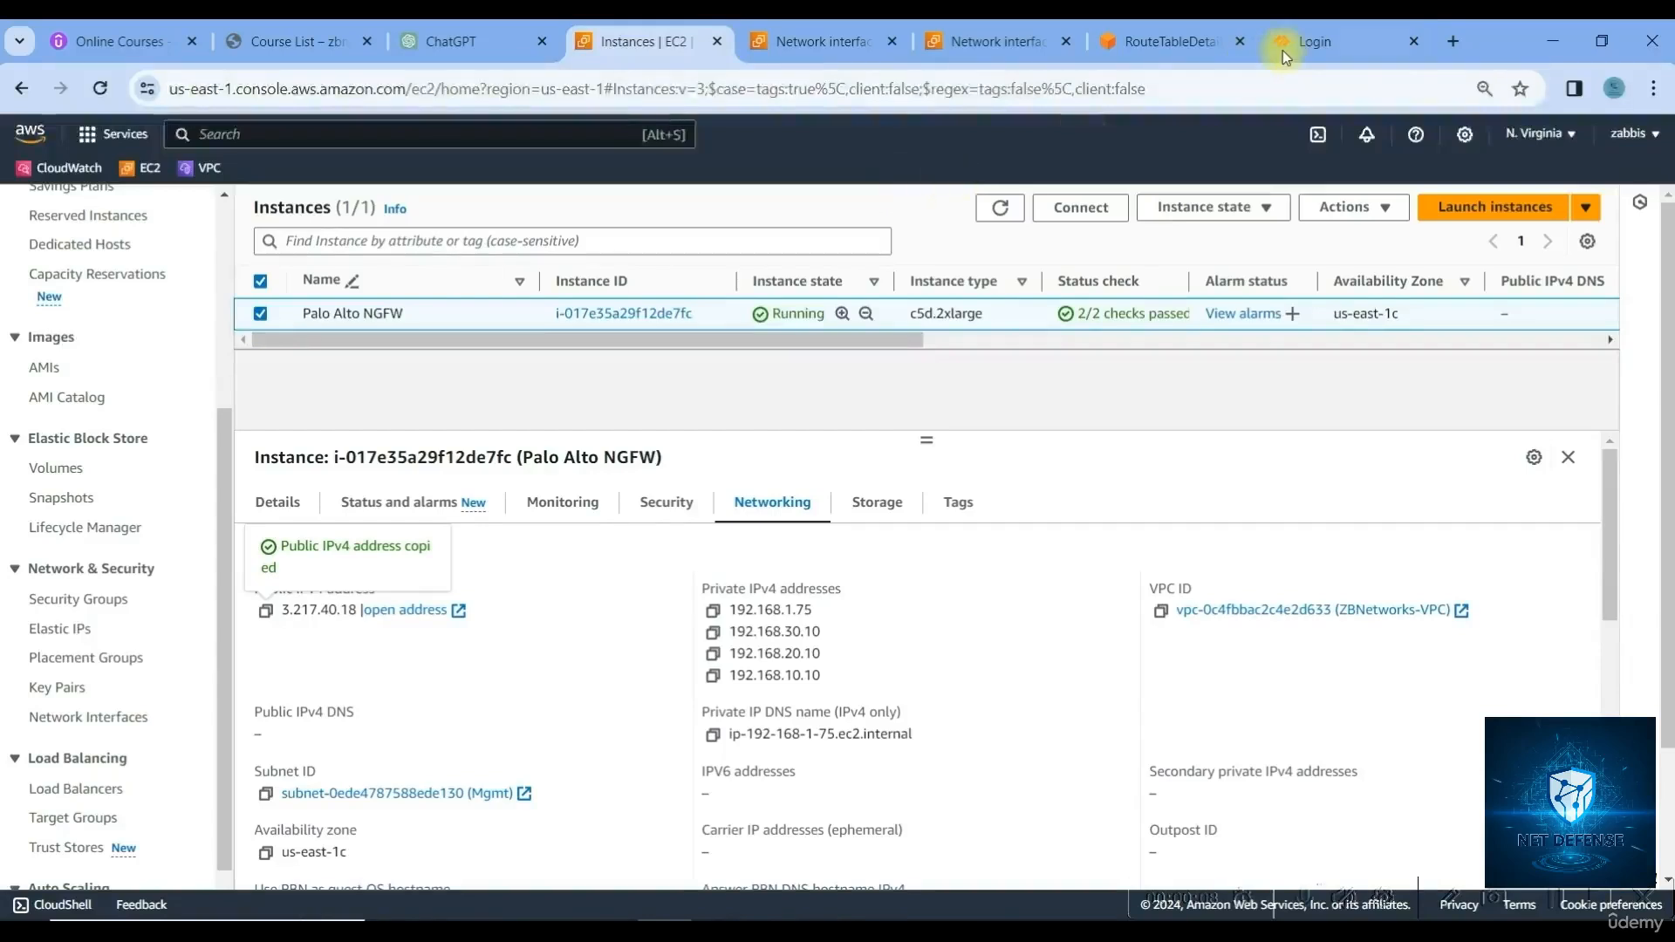
Submit the PAN-OS login form with the admin username and its password
left_click(1289, 45)
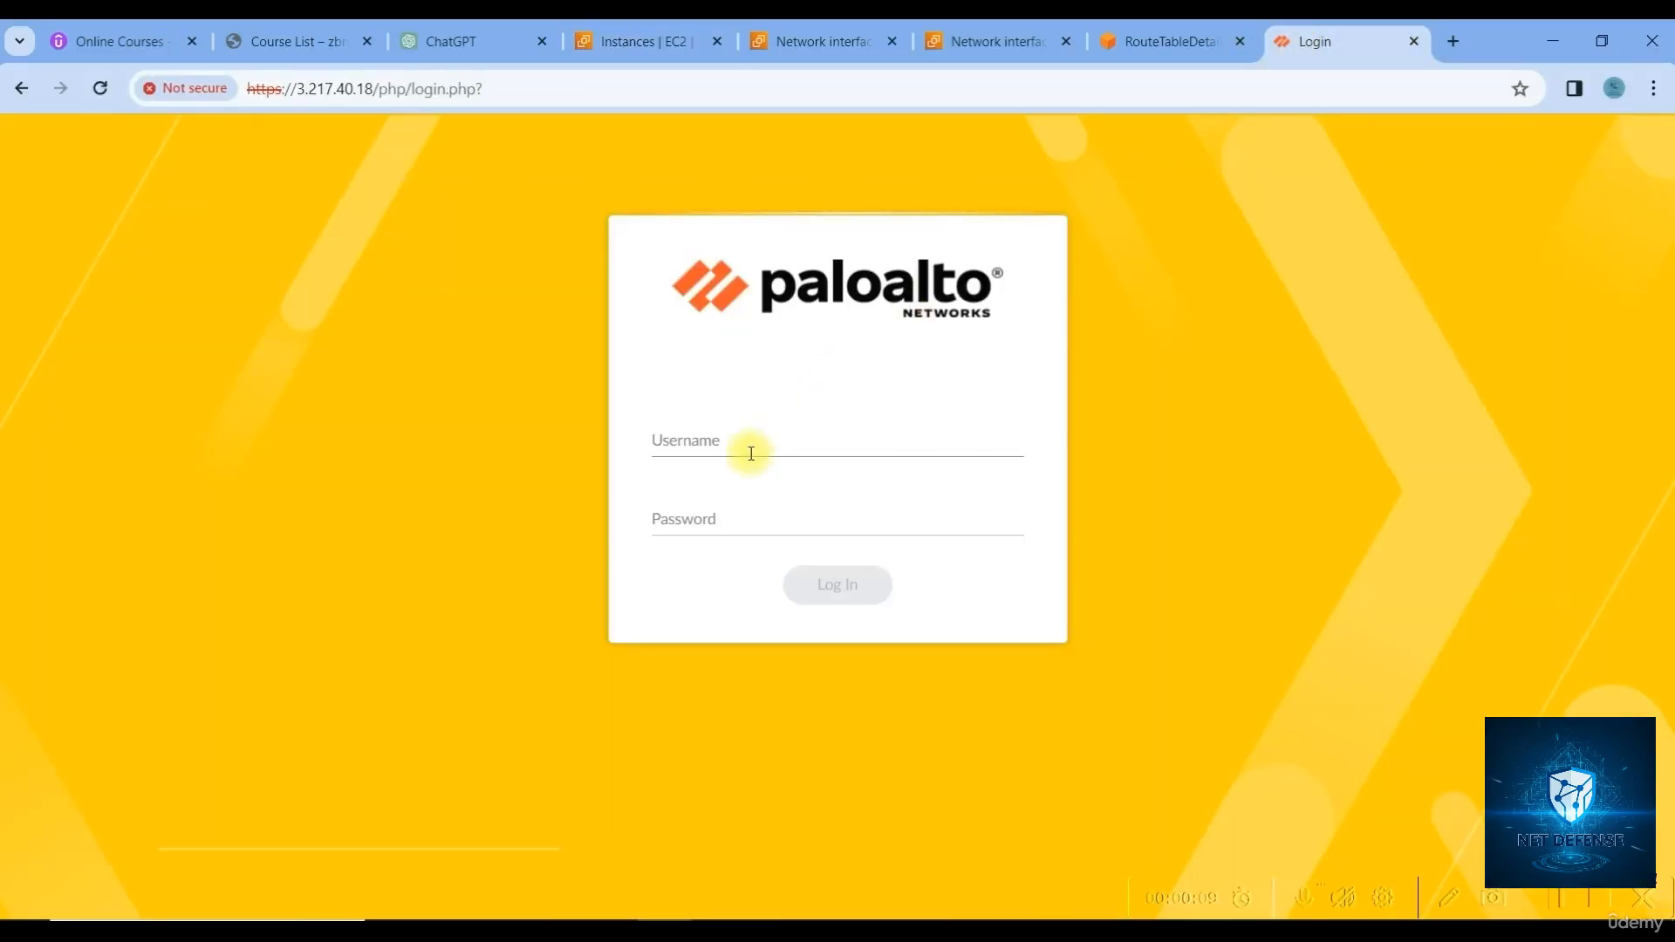
key("Tab")
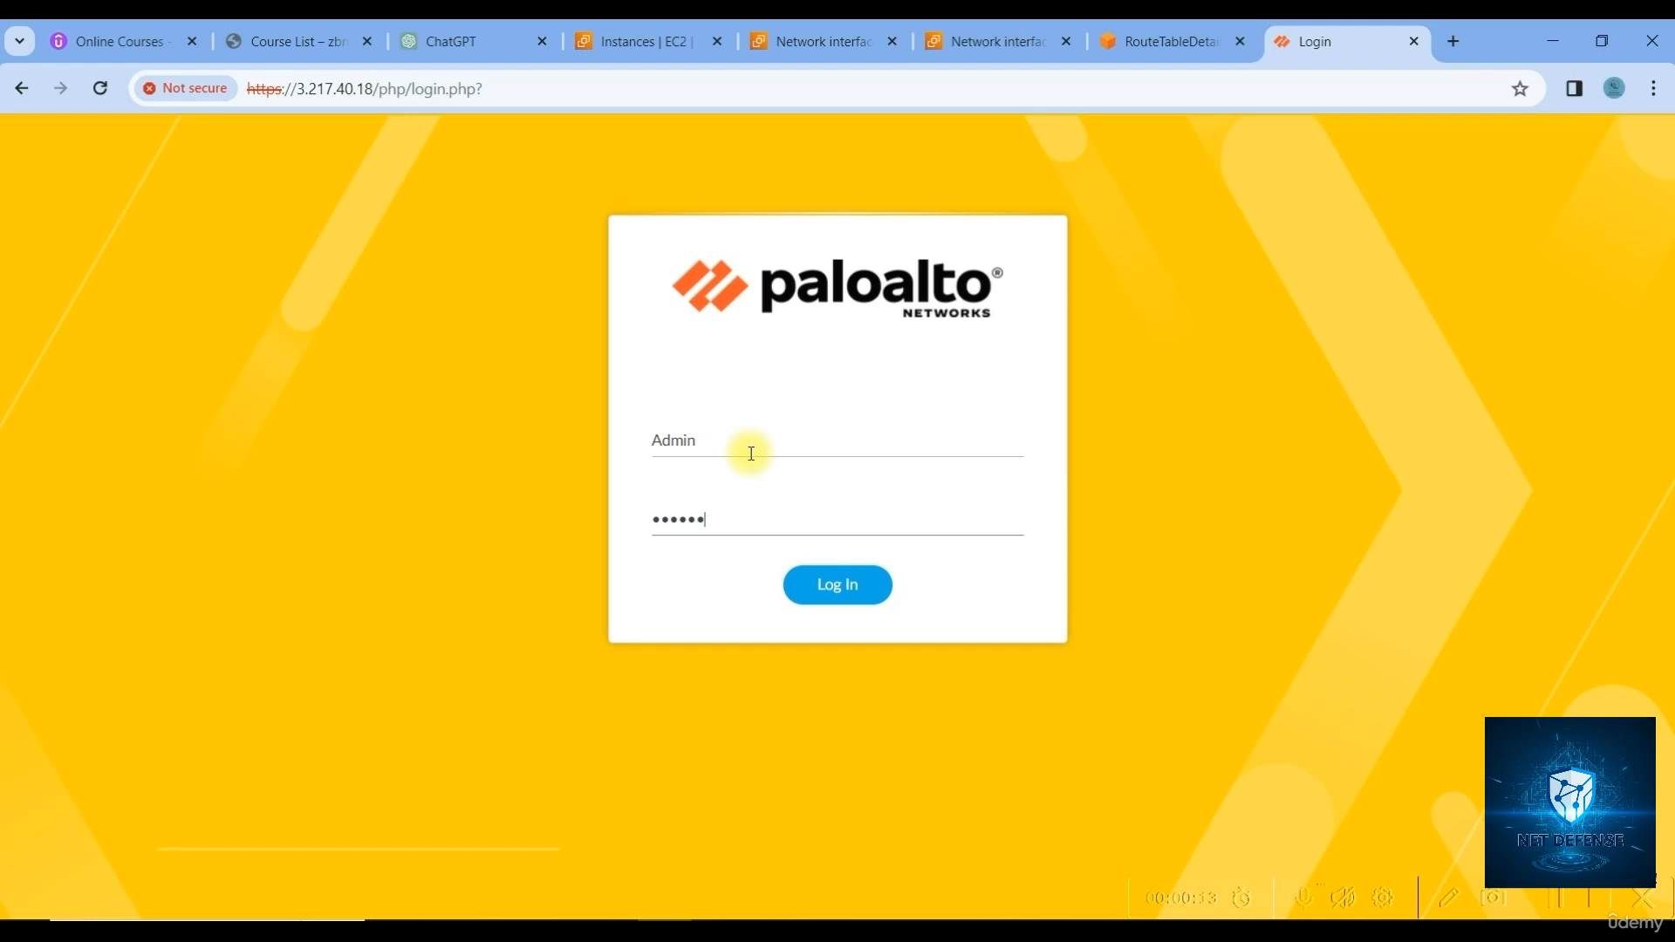
key("Return")
Stop and rerun the continuous ping to 3.217.40.18 in Command Prompt, checking its reply statistics
left_click(882, 932)
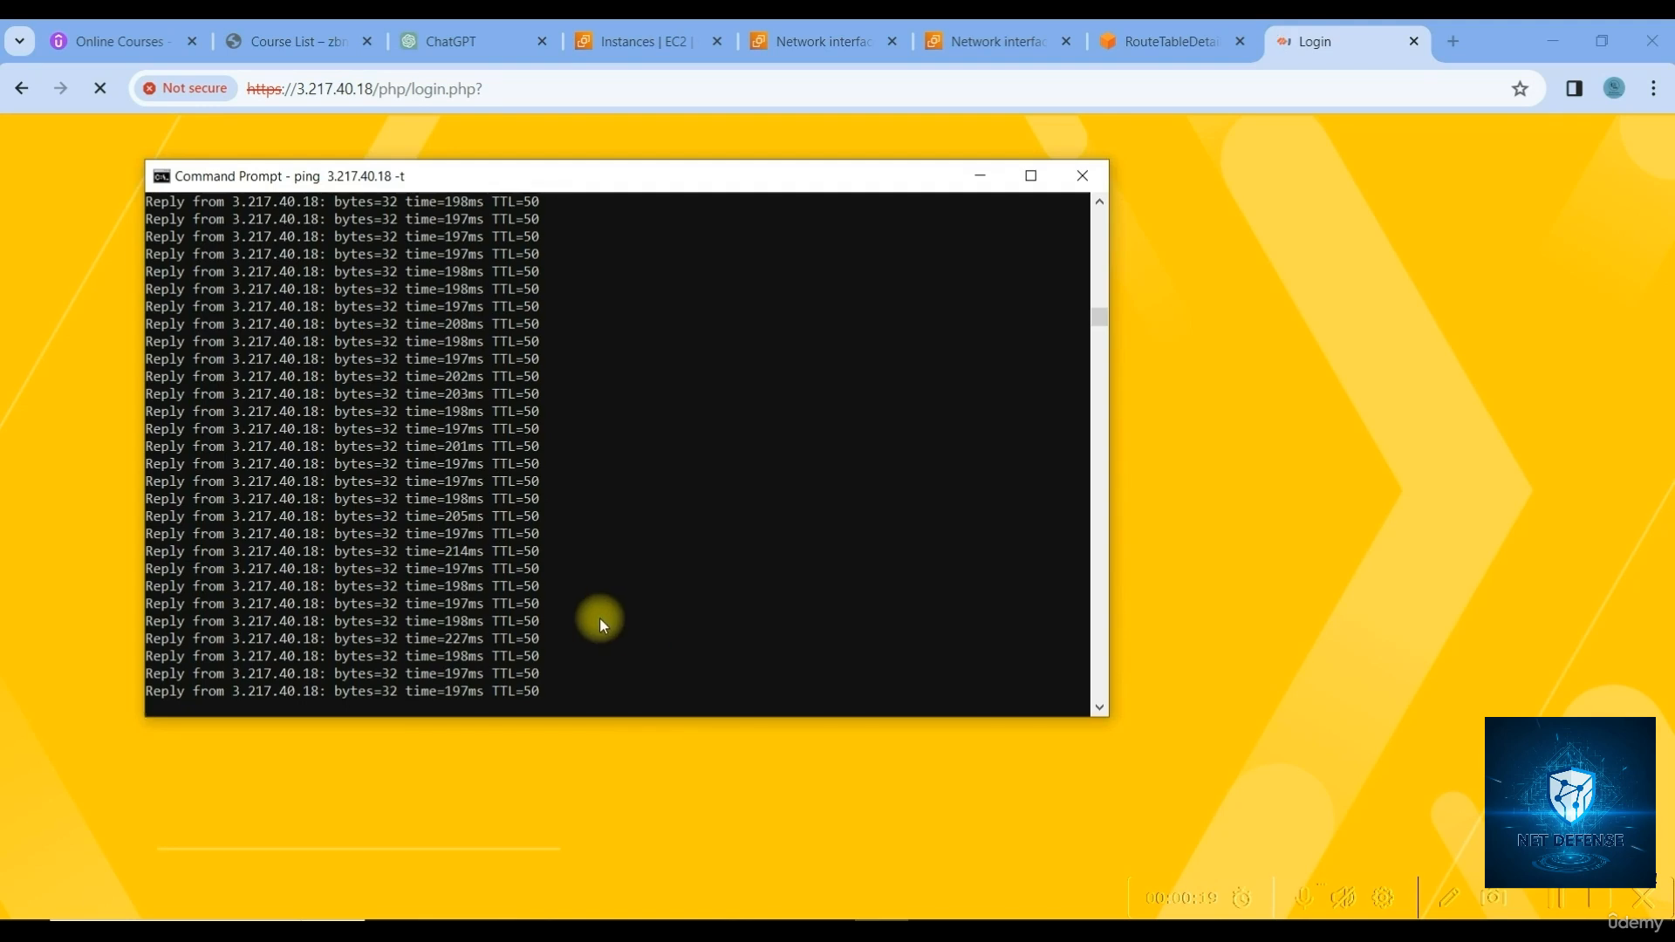
left_click(557, 636)
key("Escape")
key("ctrl+c")
key("Return")
key("Up")
key("Return")
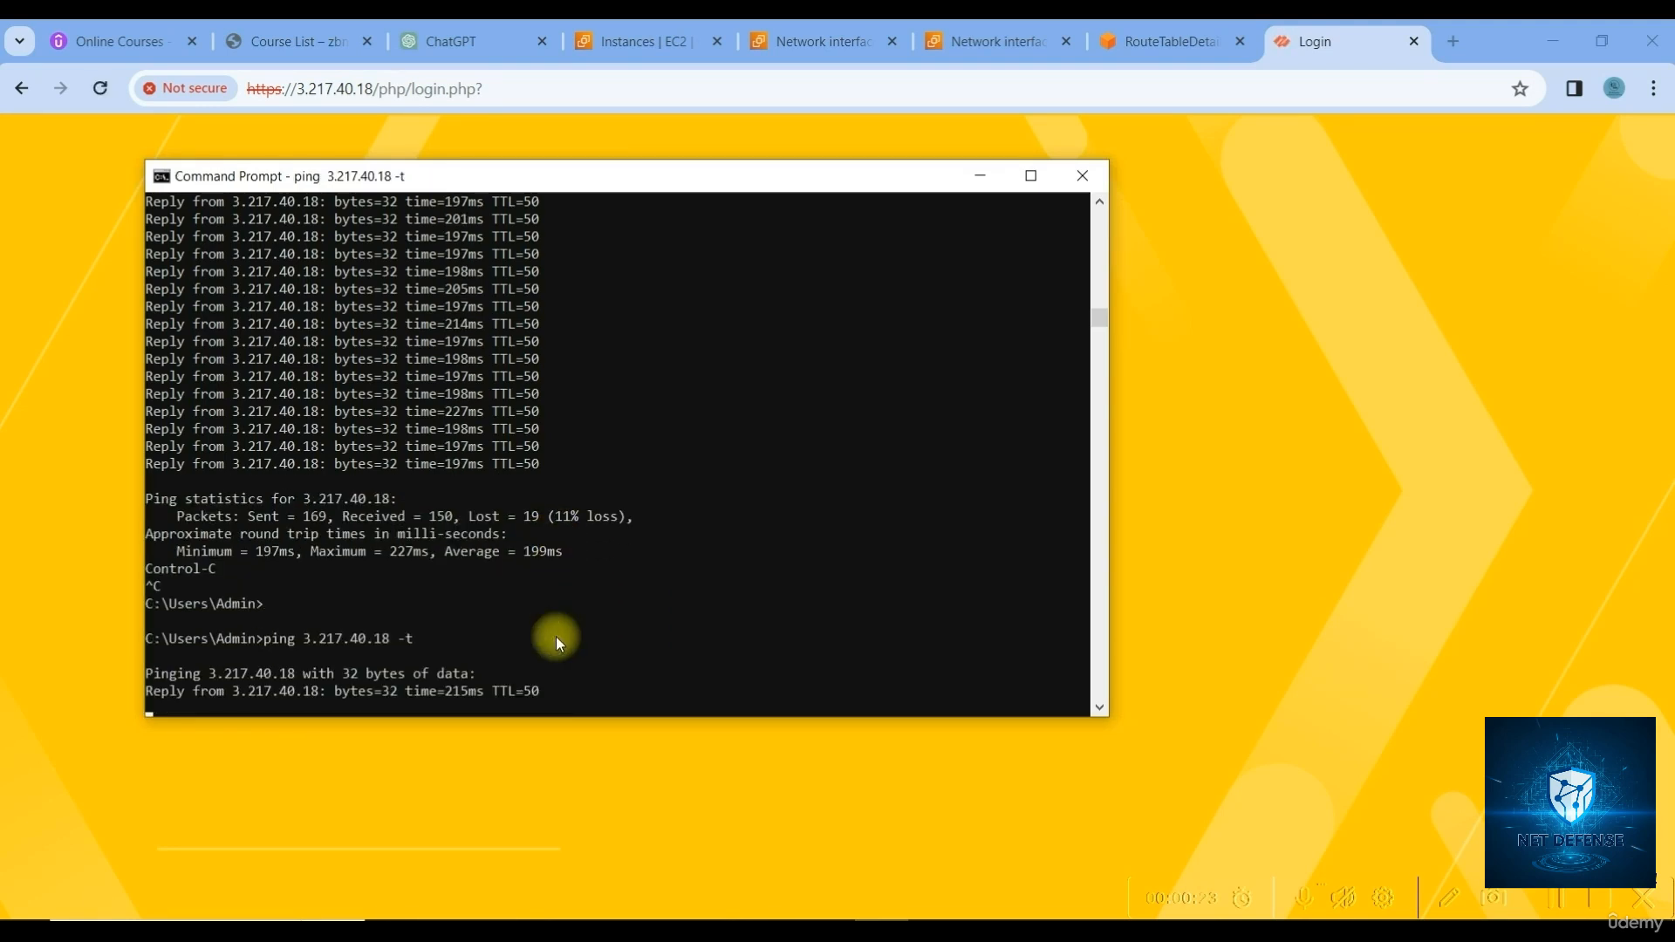
key("ctrl+c")
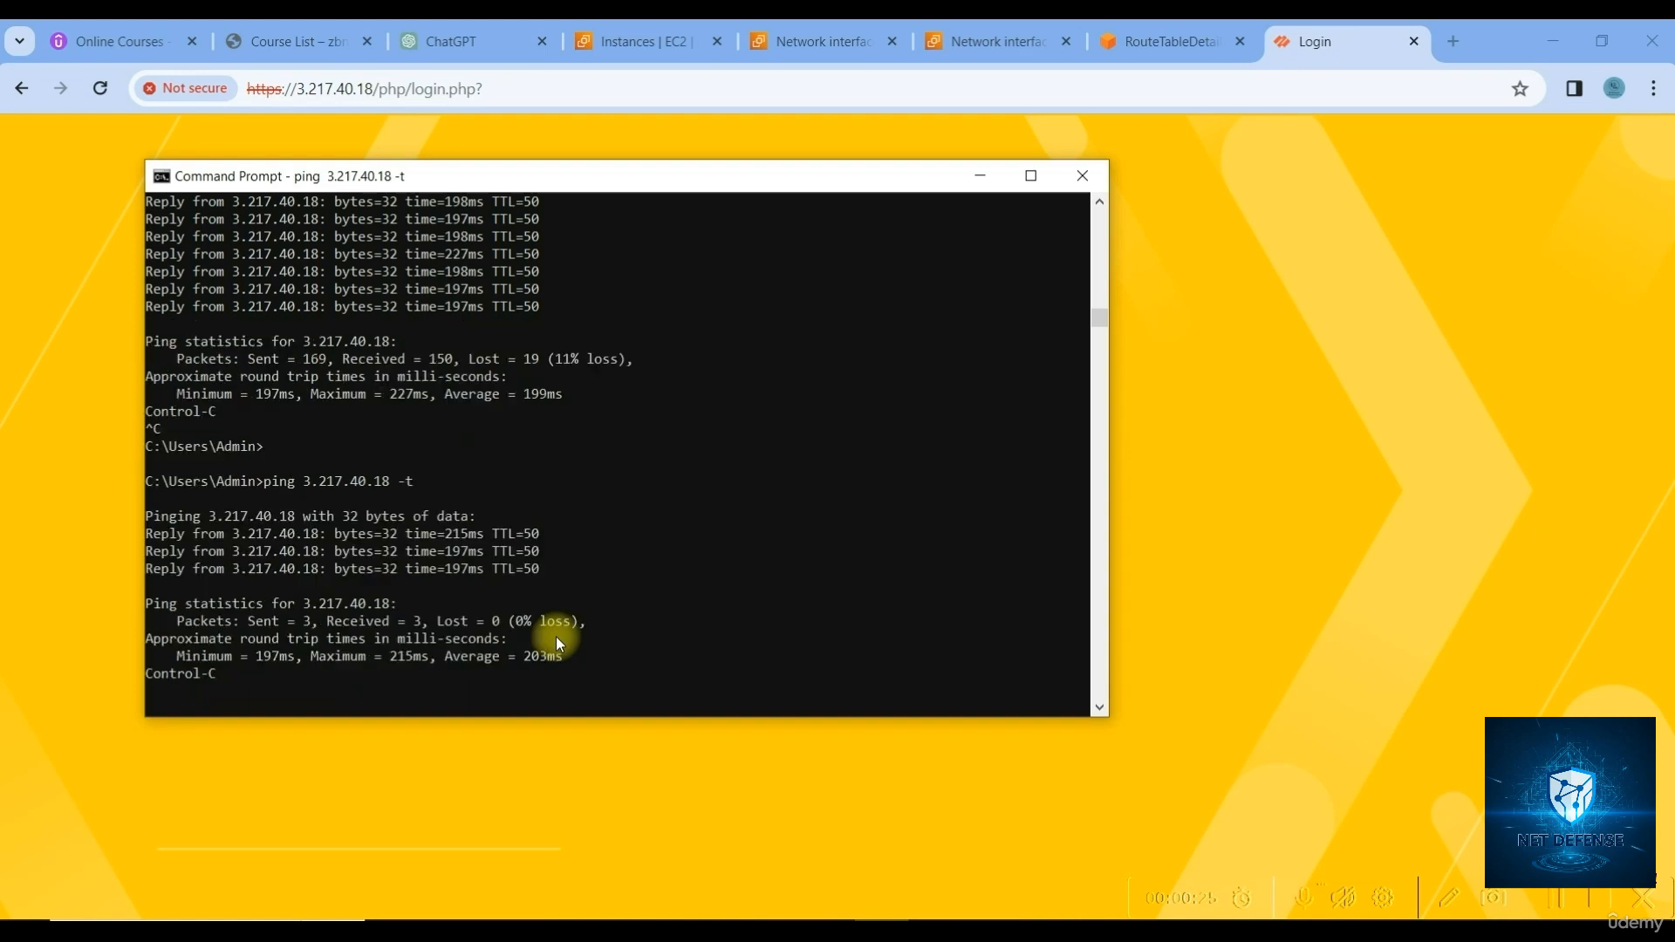
key("Up")
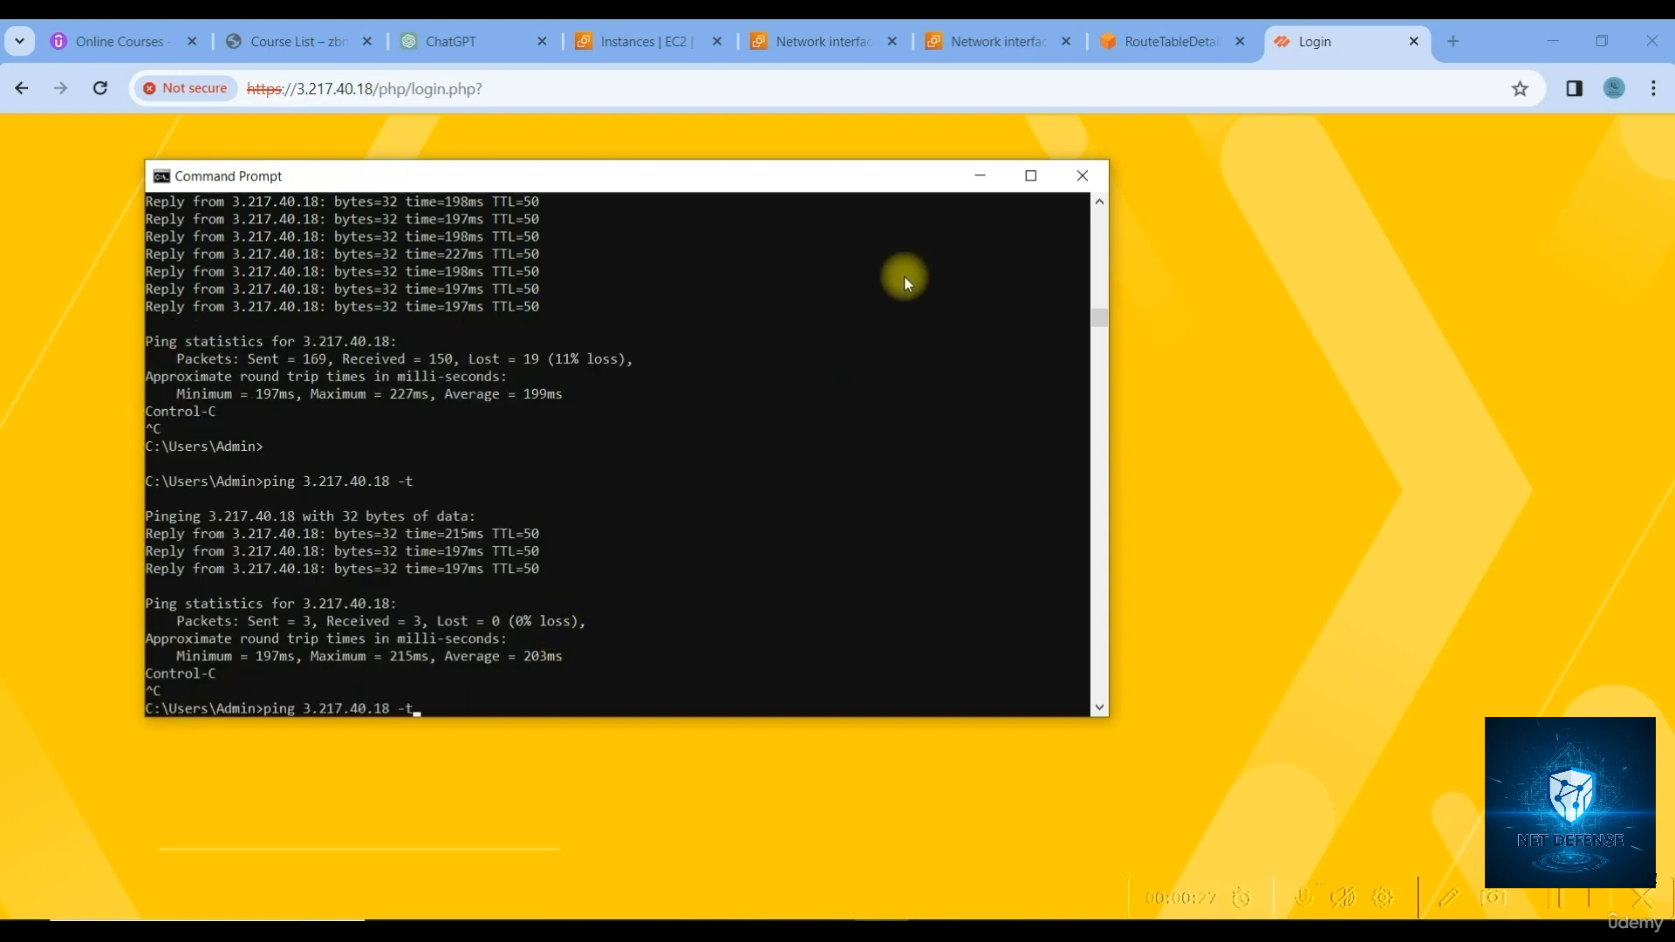
key("Return")
Re-enter the admin credentials, log in, and close the Palo Alto Networks end-of-life message
left_click(979, 177)
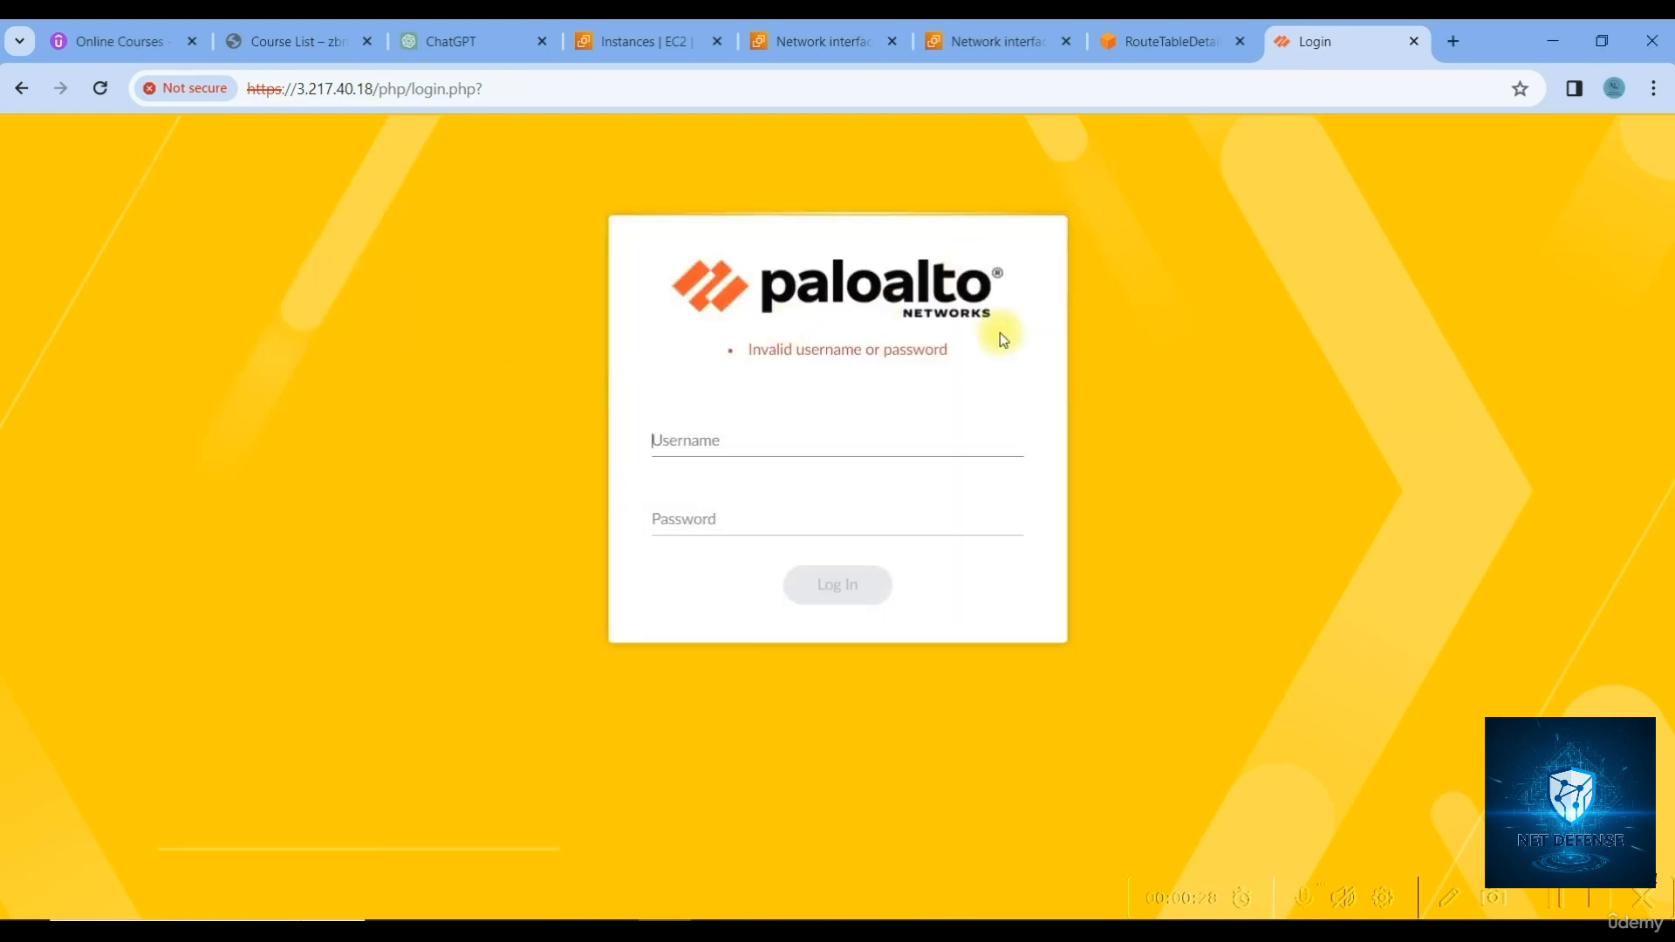
key("Tab")
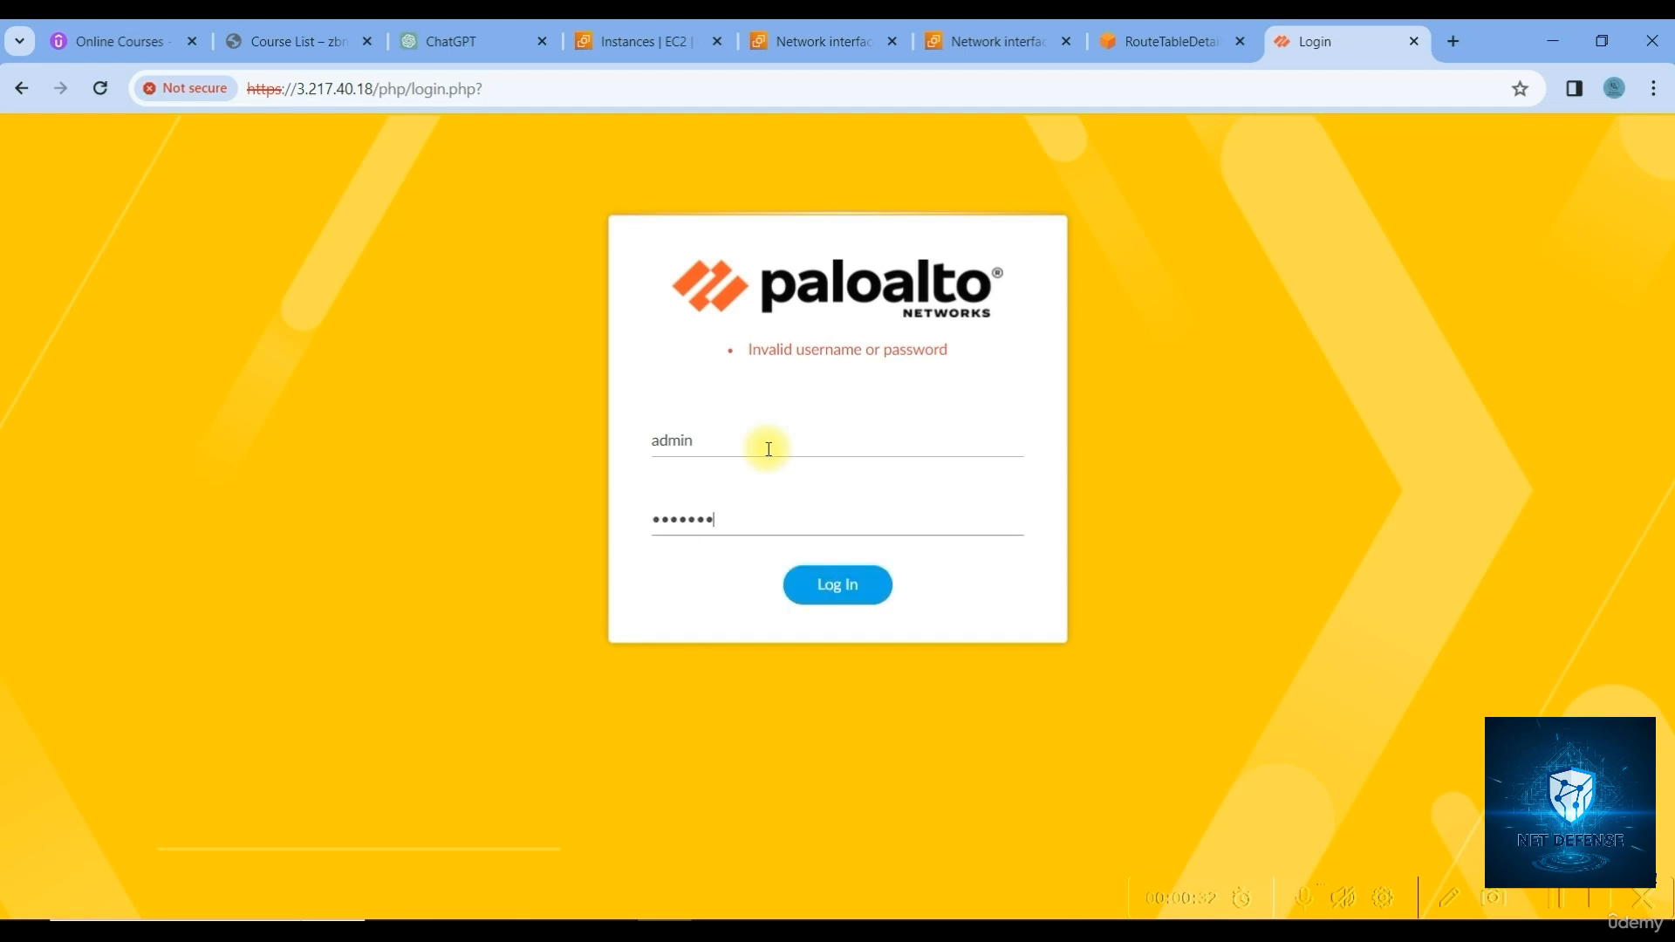
key("Return")
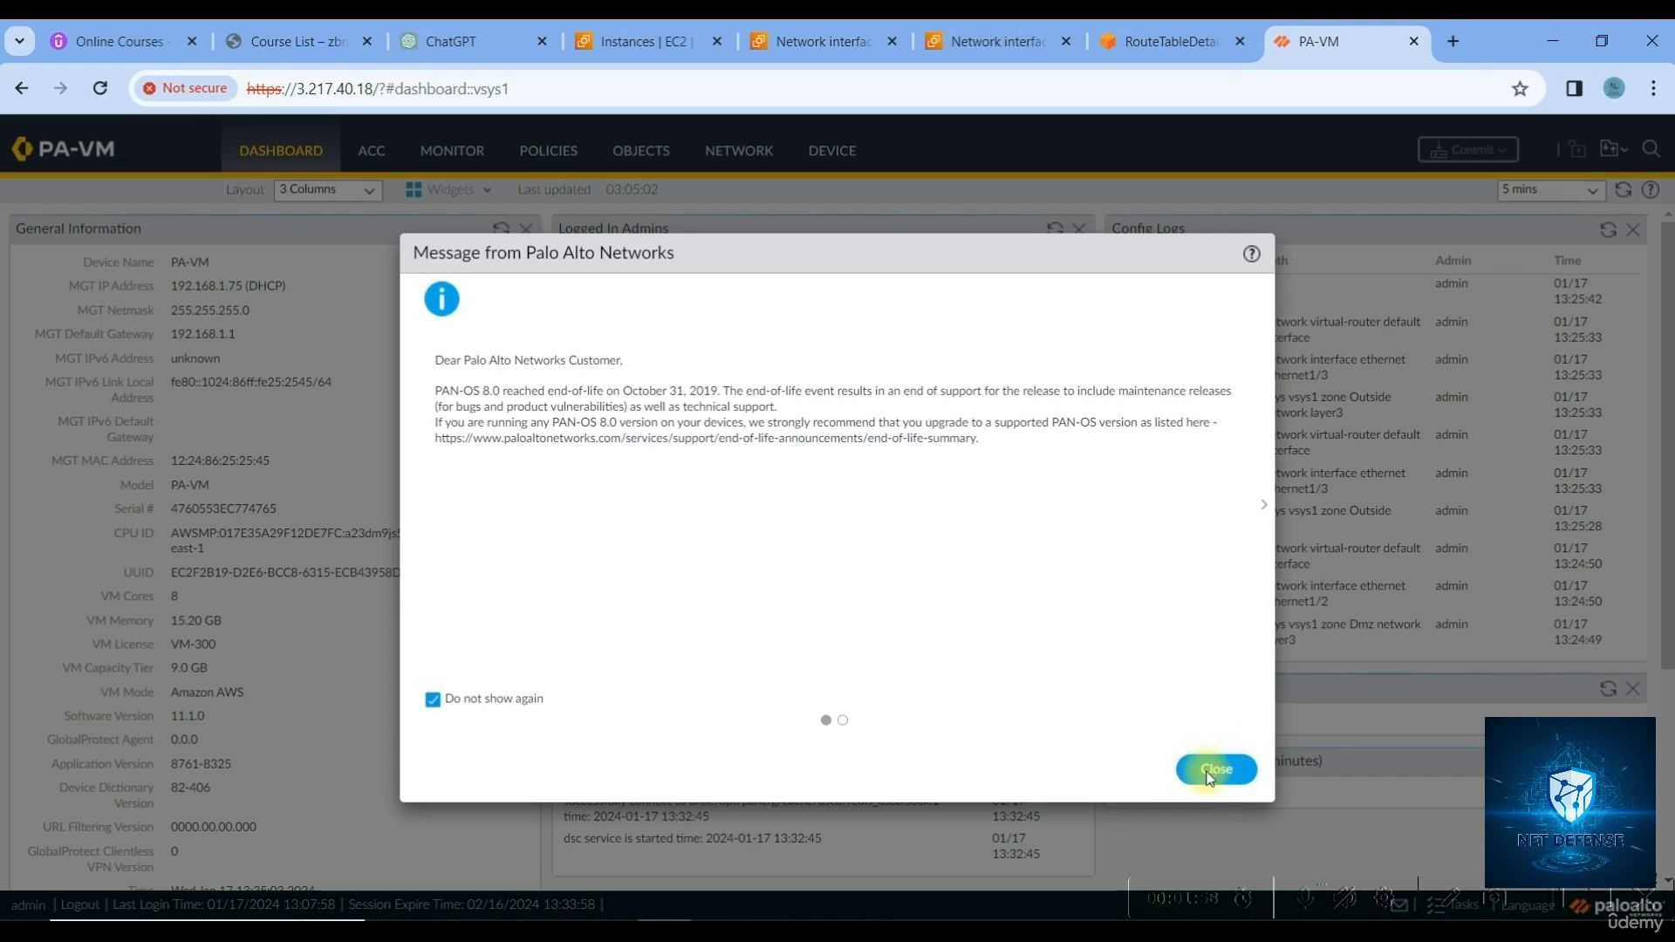
left_click(1217, 771)
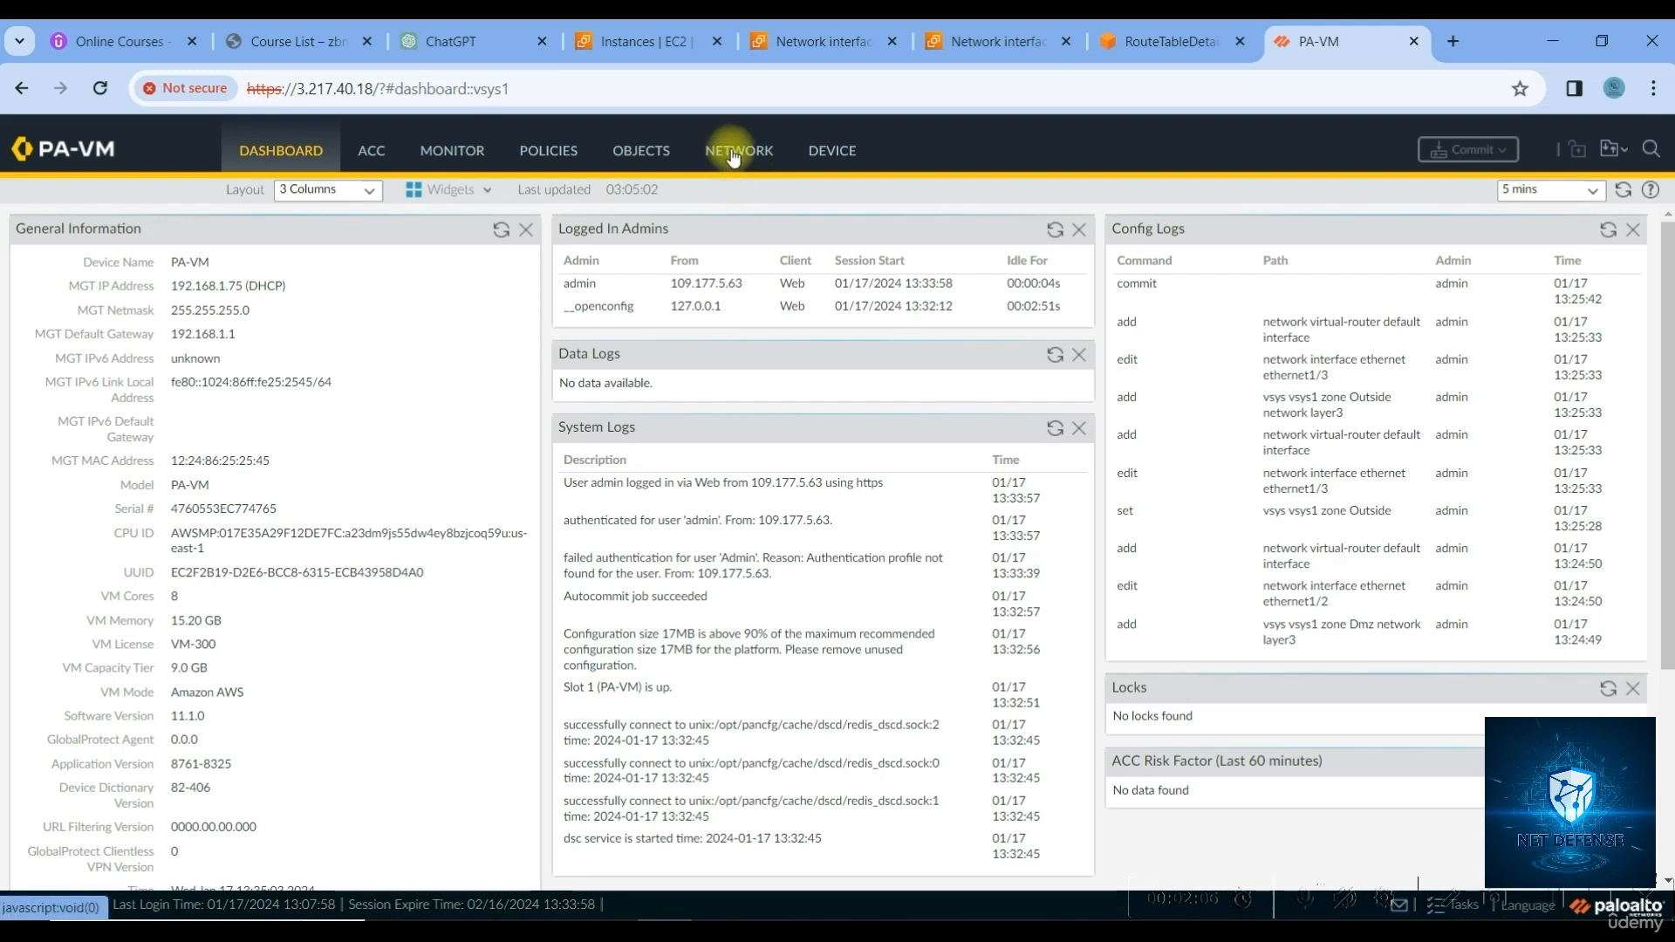
Inspect the default virtual router's 0.0.0.0/0 and 192.168.10.0/24 routes in its runtime stats, then close them
left_click(734, 155)
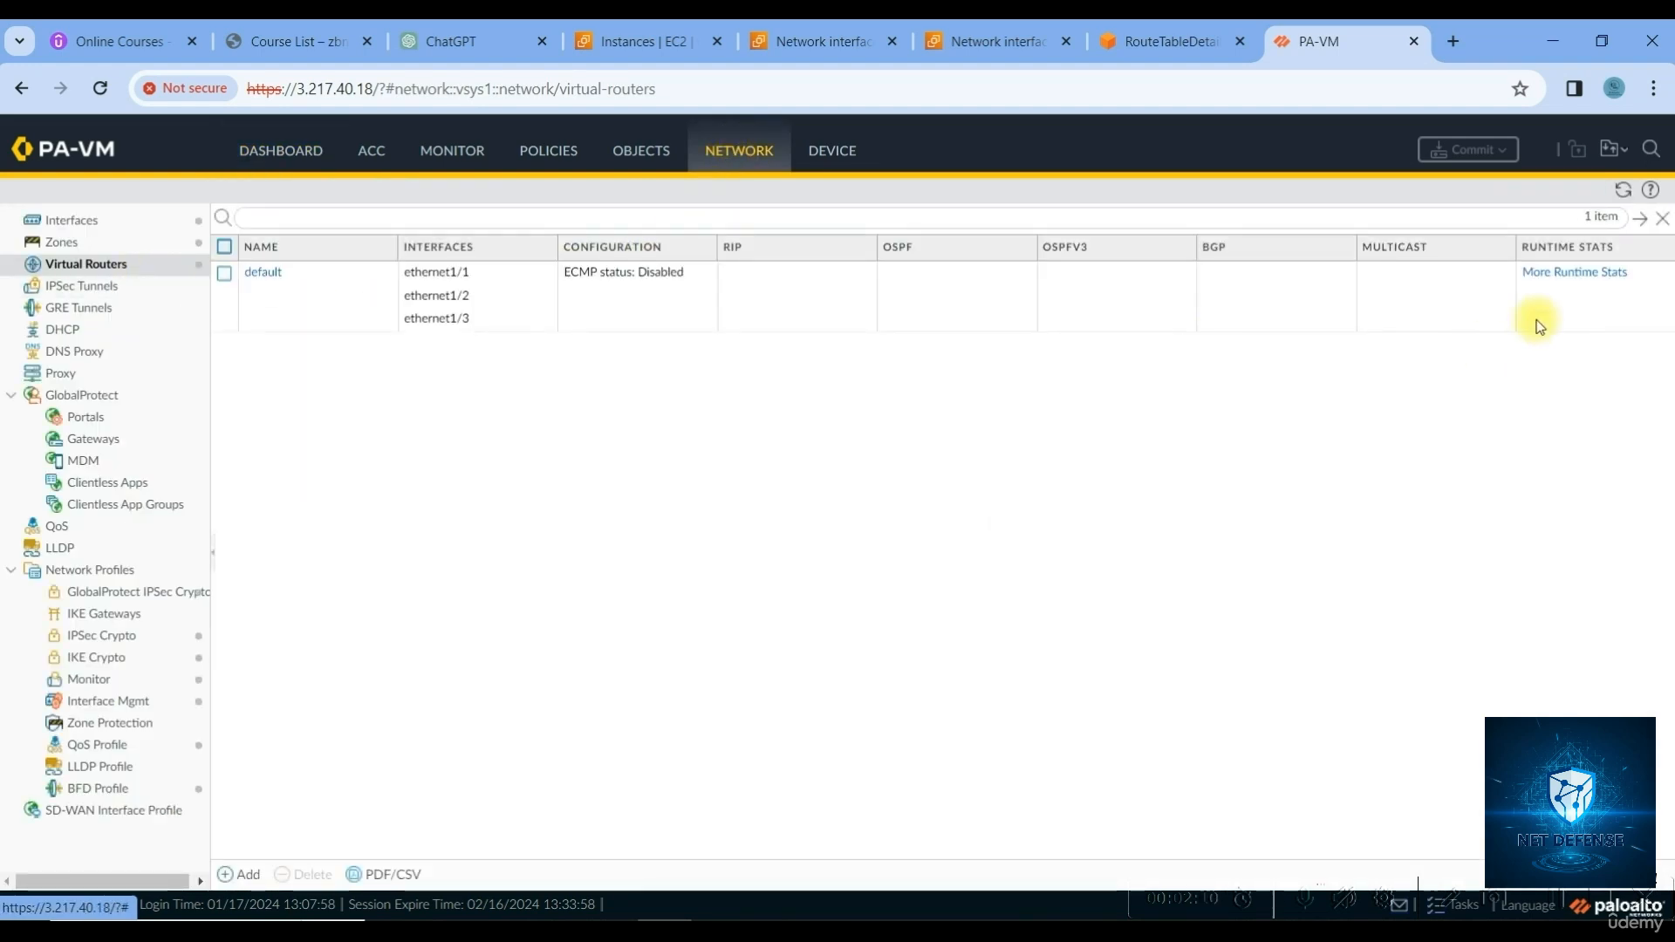
left_click(1560, 274)
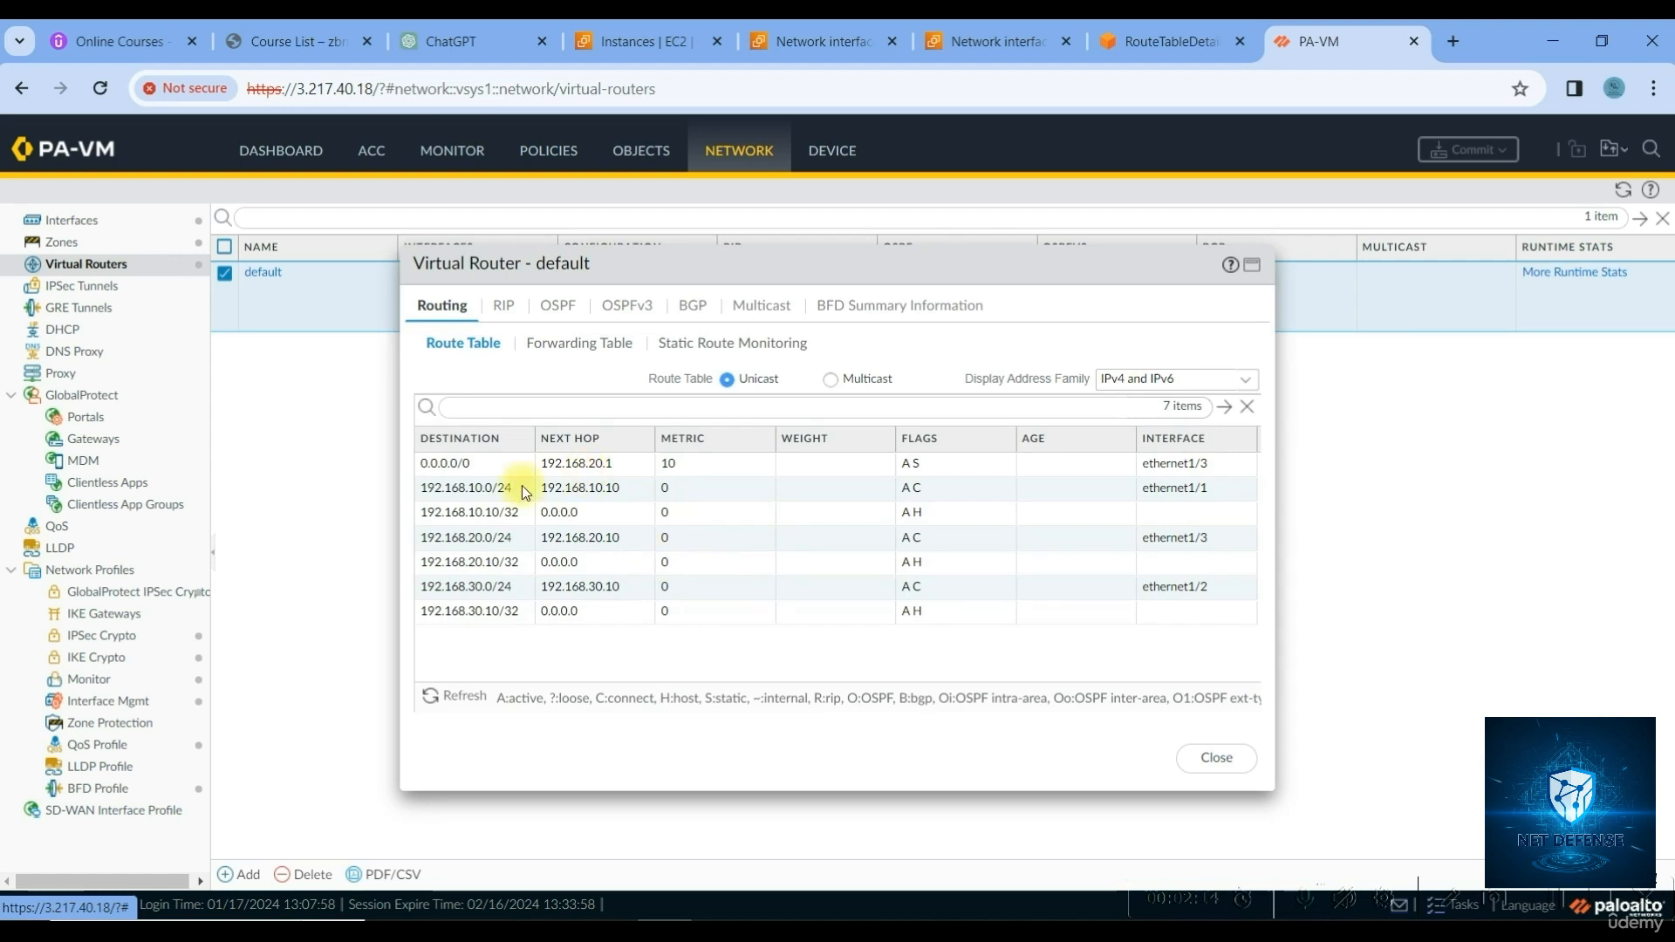
left_click(442, 472)
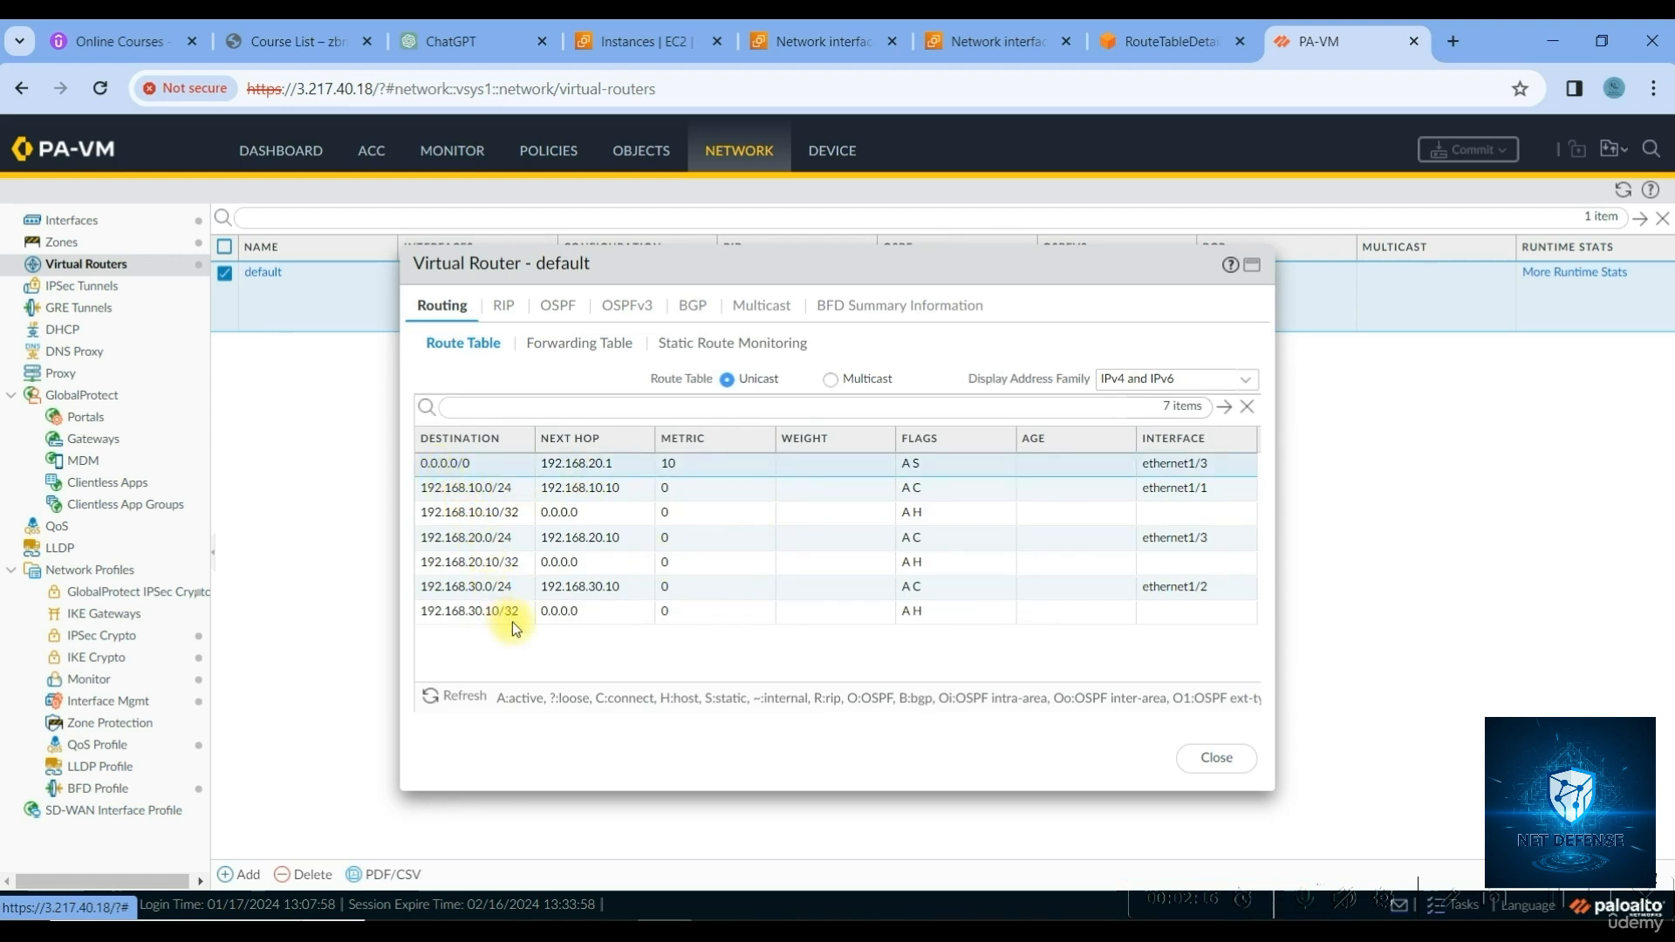
left_click(575, 491)
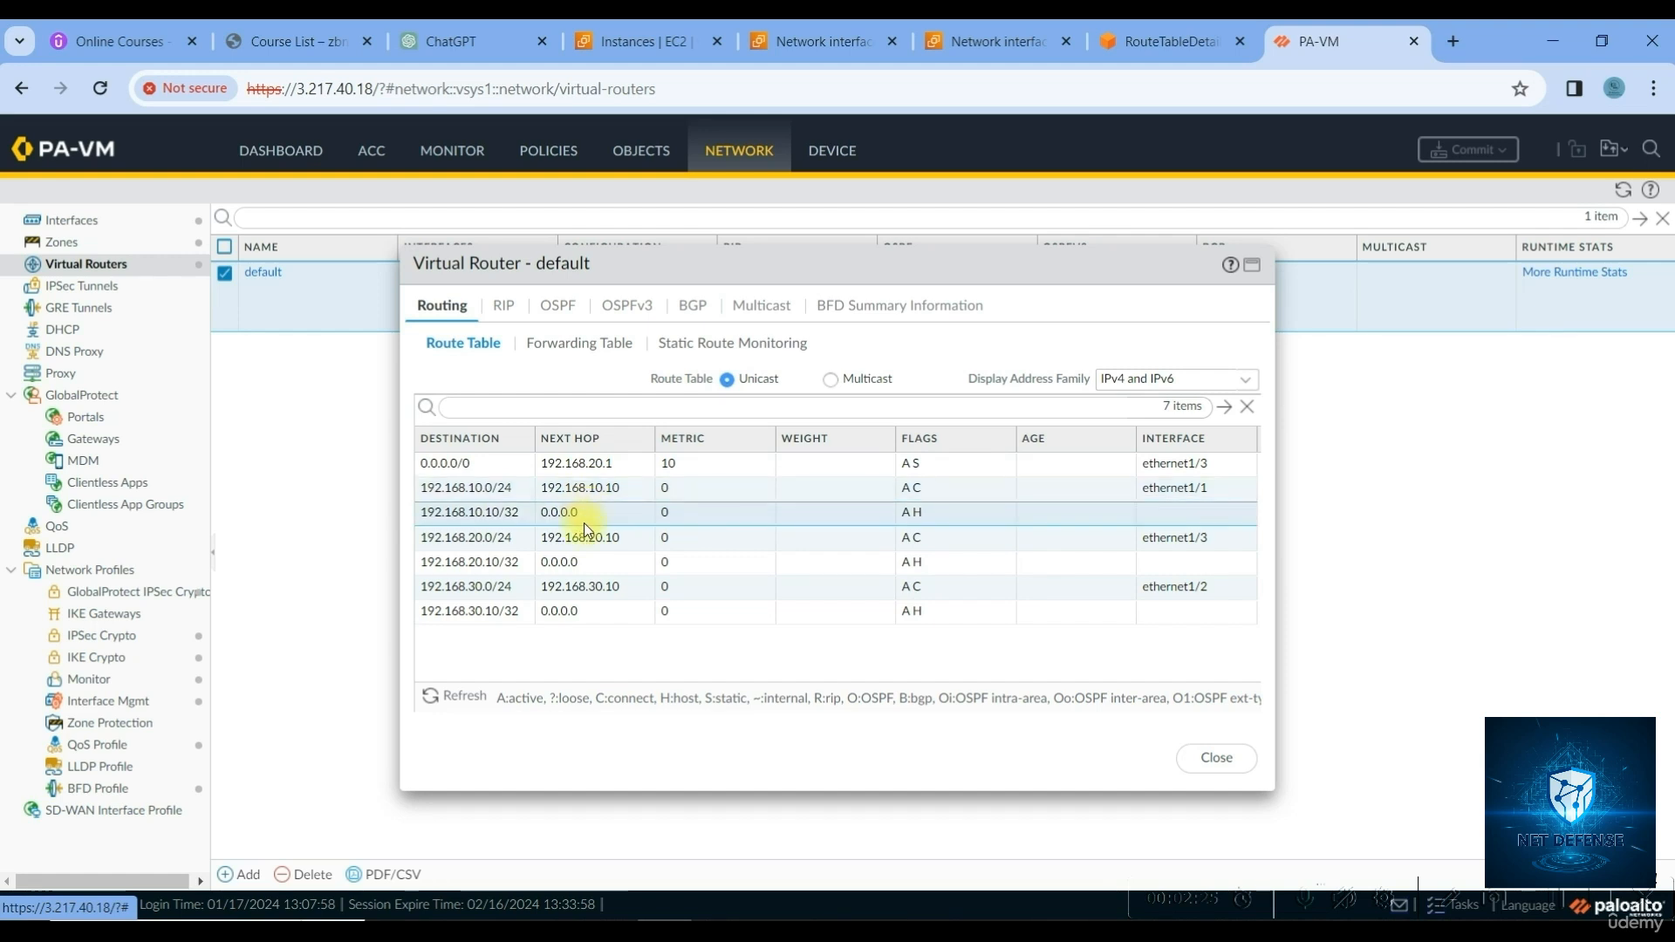
left_click(1194, 752)
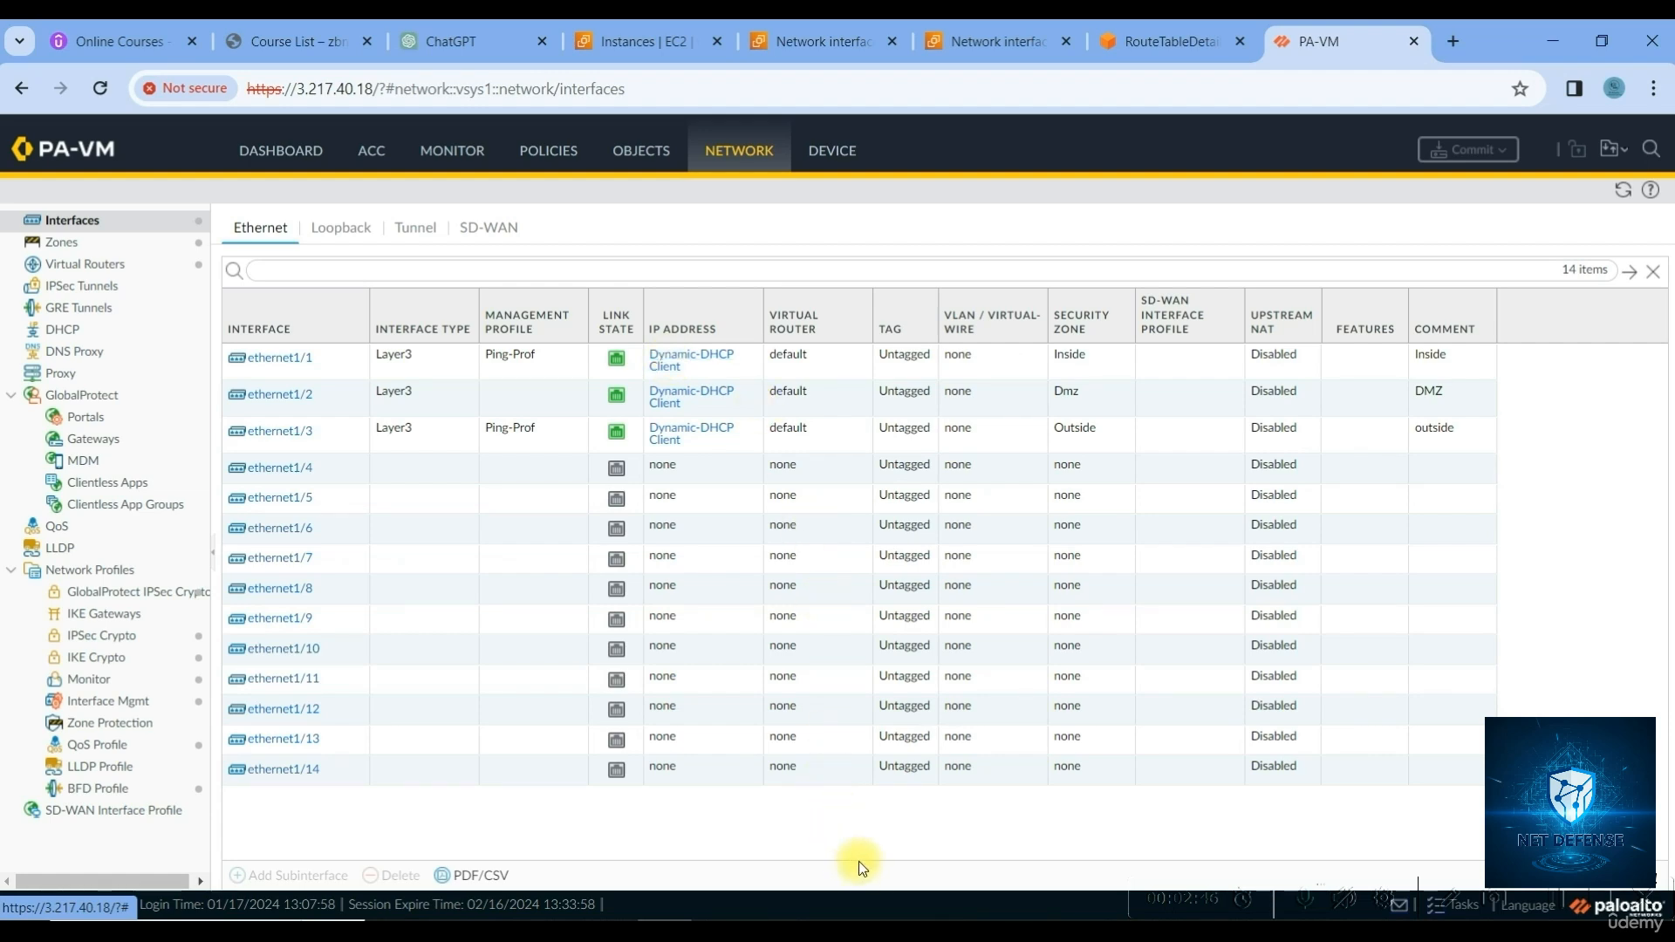
Launch PuTTY and open a connection with the saved PA-AWS session
key("super")
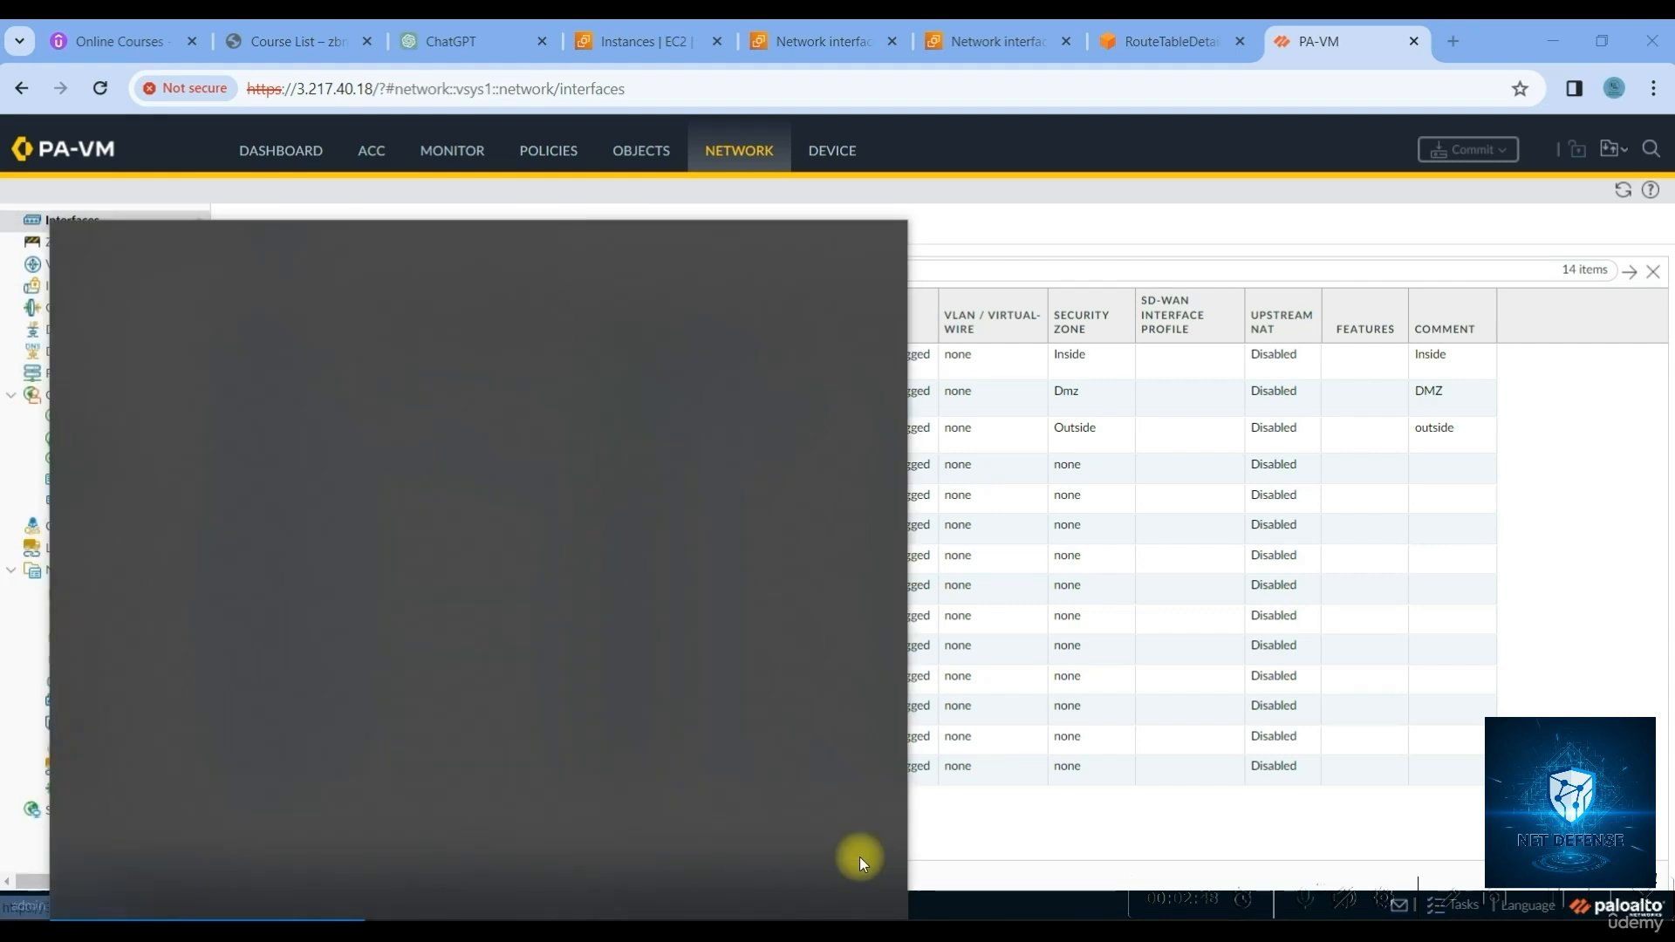
type("putty")
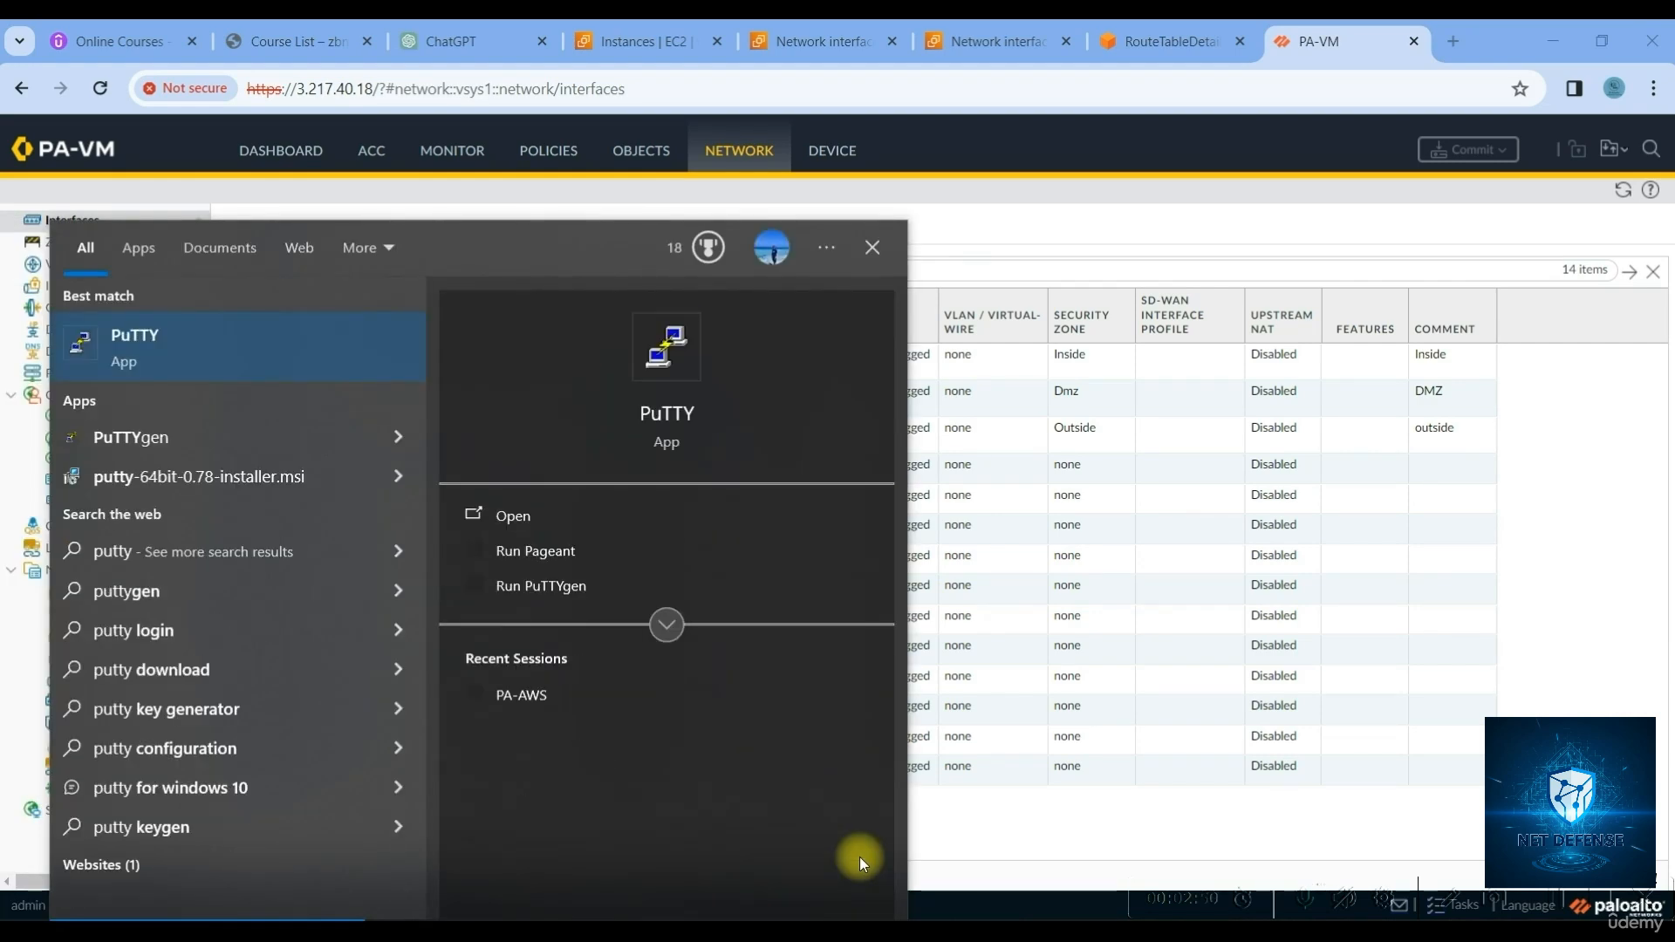
key("Return")
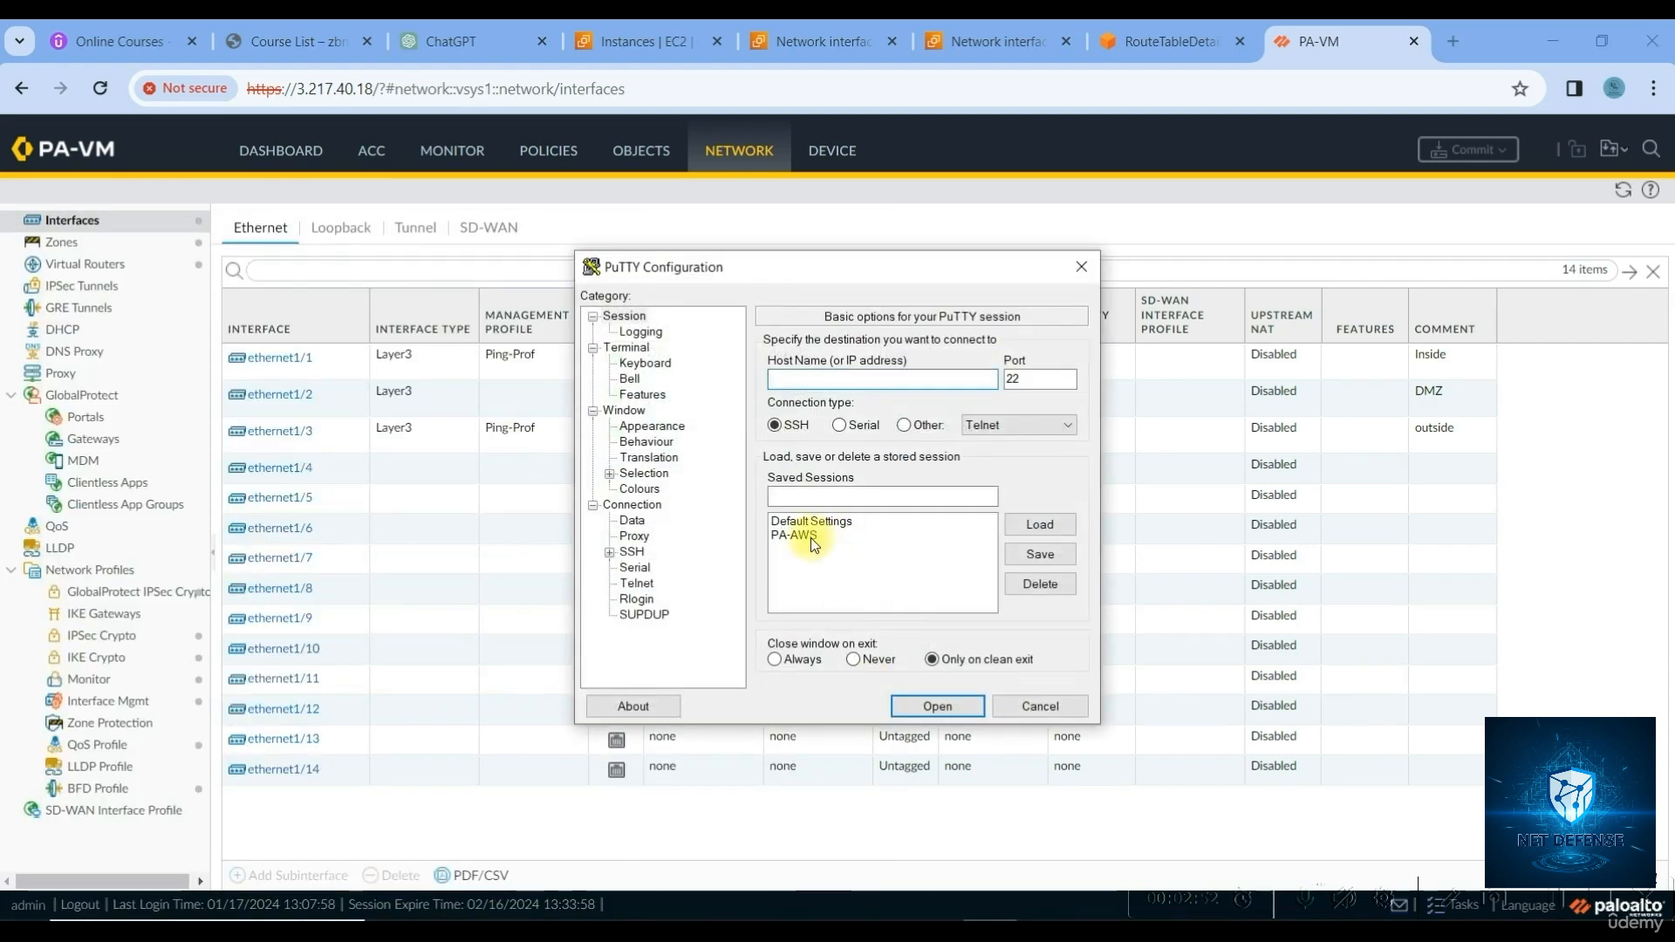
left_click(810, 536)
left_click(942, 706)
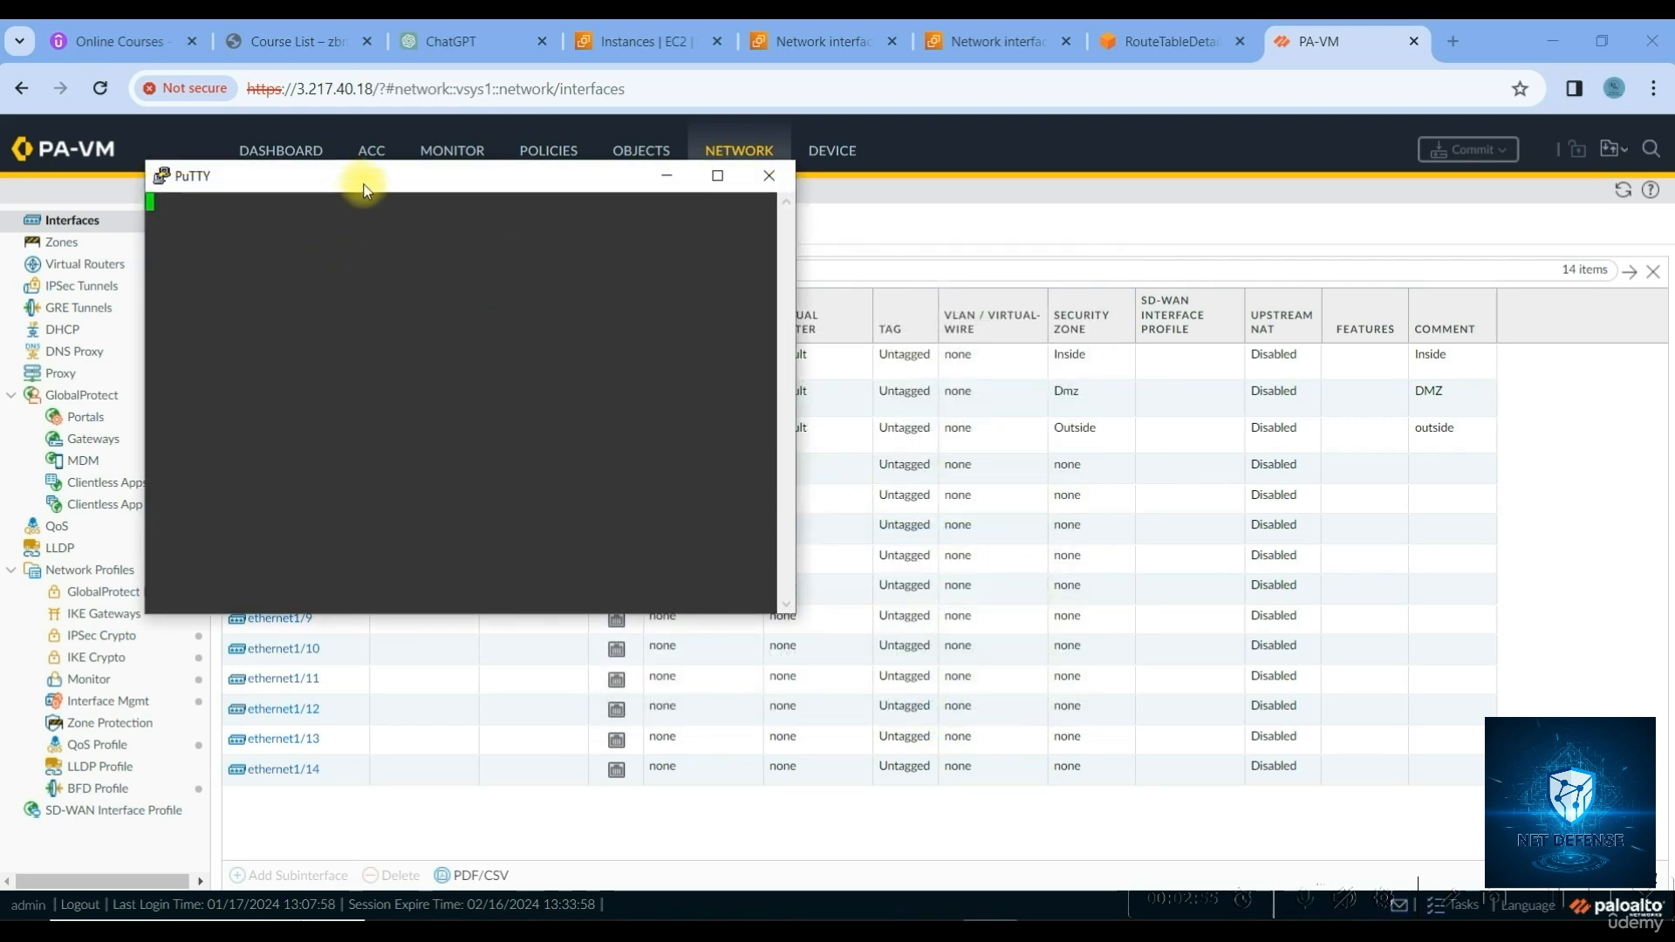
left_click_drag(363, 176, 970, 189)
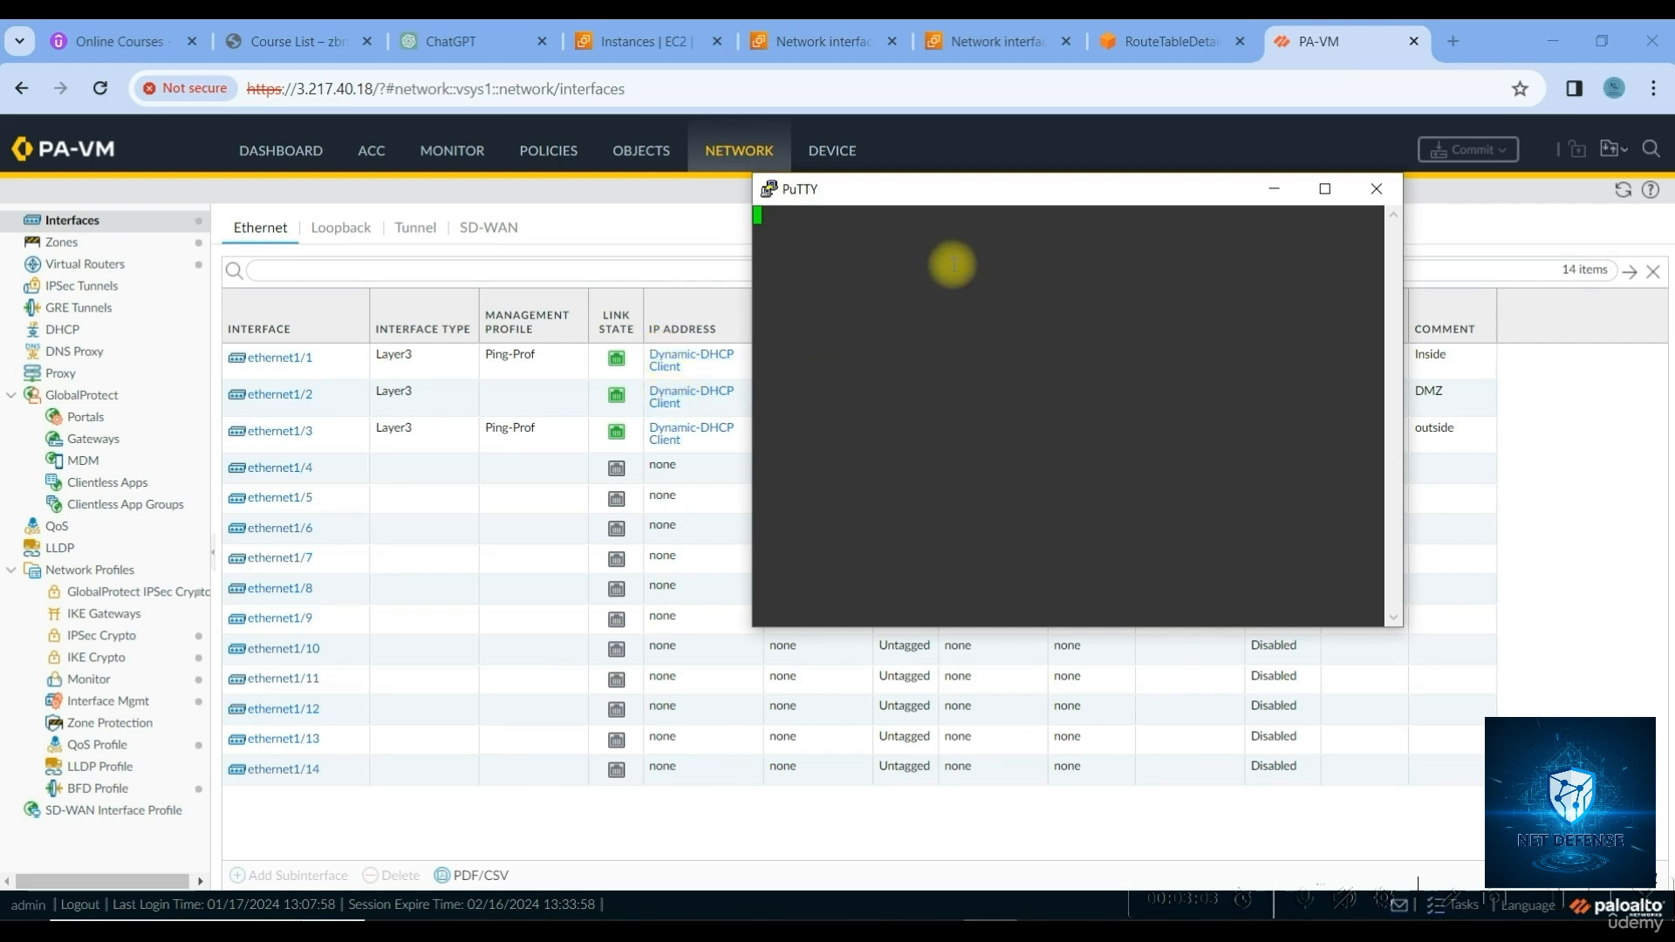
left_click_drag(938, 199, 1018, 177)
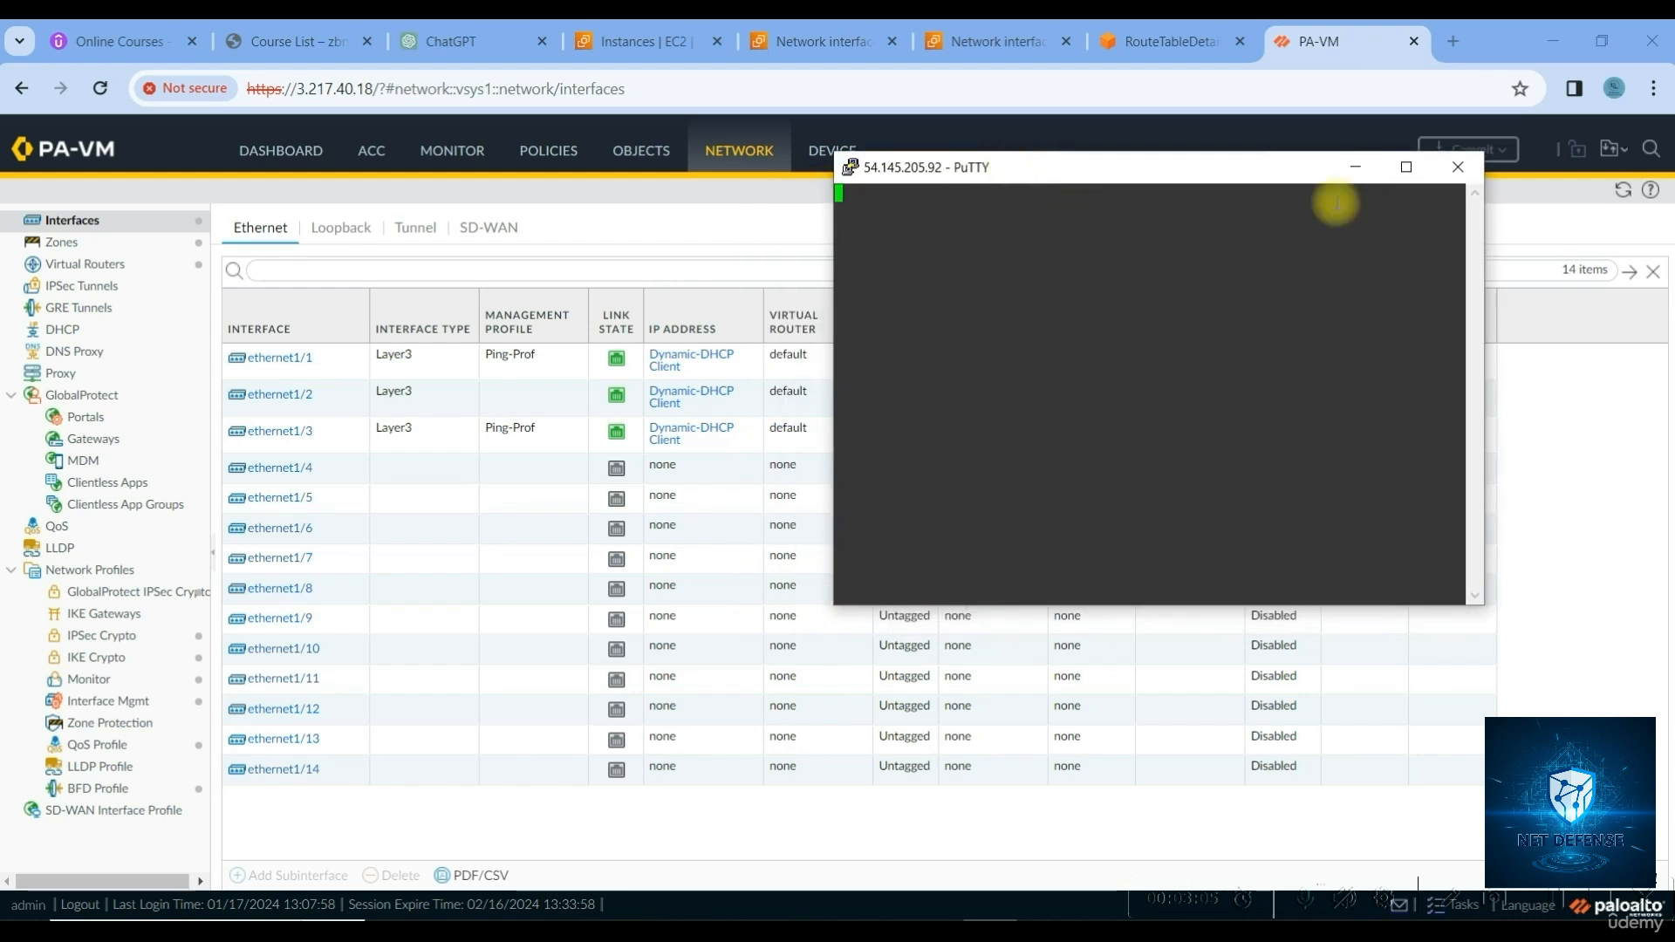
Close the stalled session, reload PA-AWS settings, and copy the EC2 public IPv4 3.217.40.18
right_click(949, 175)
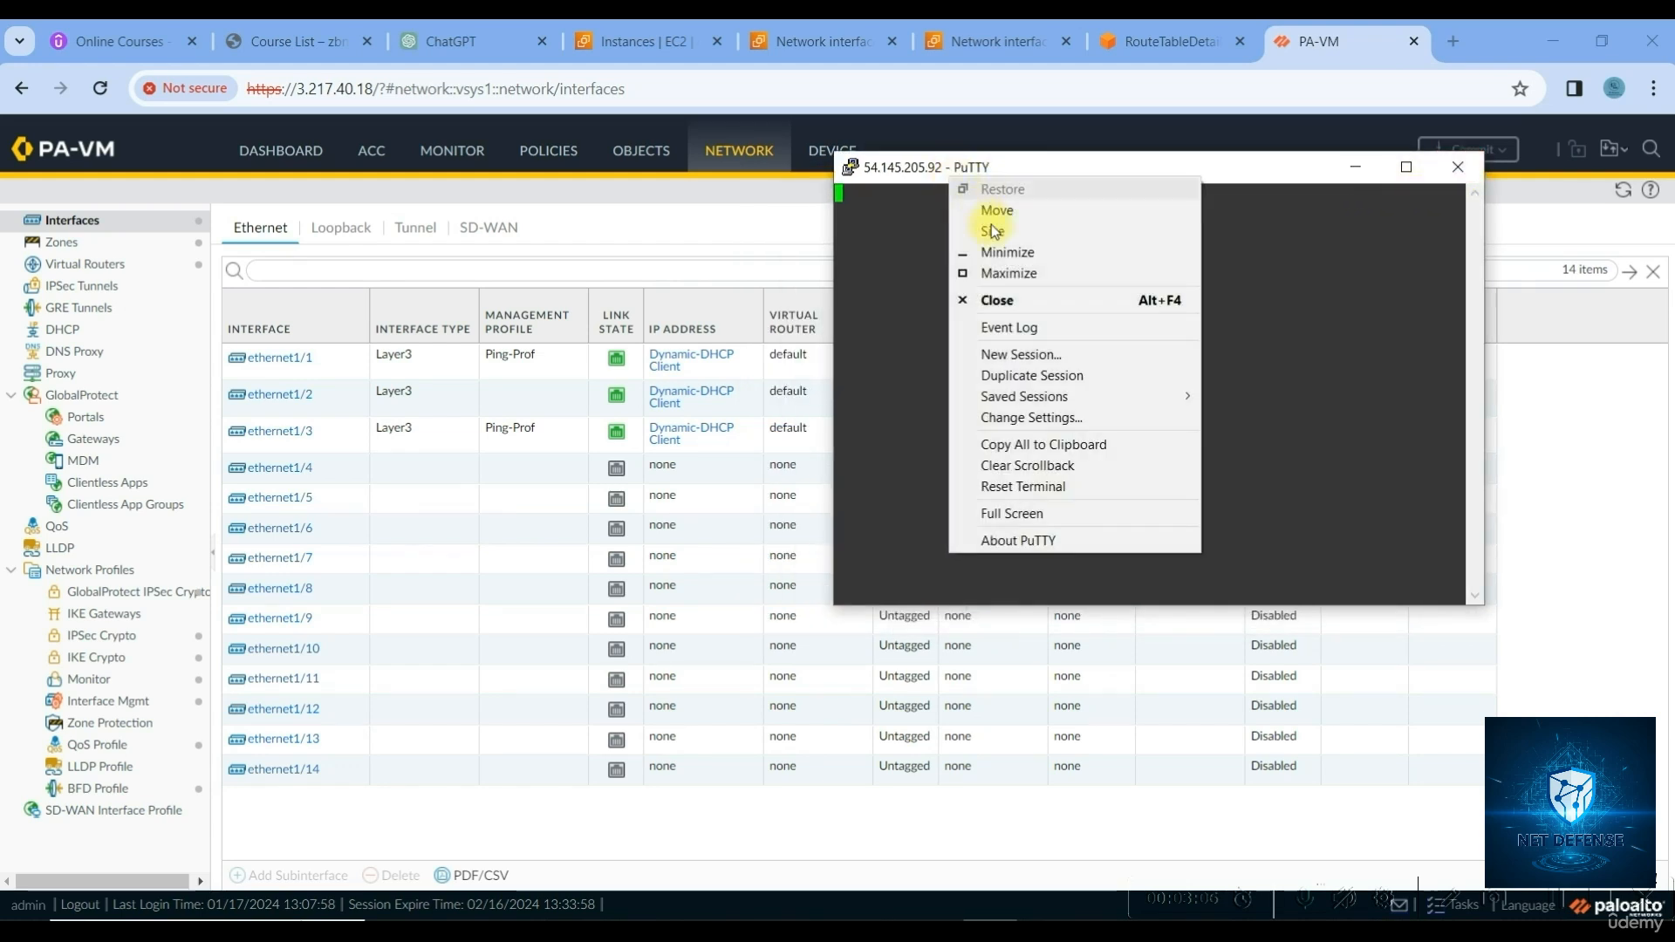
left_click(1023, 355)
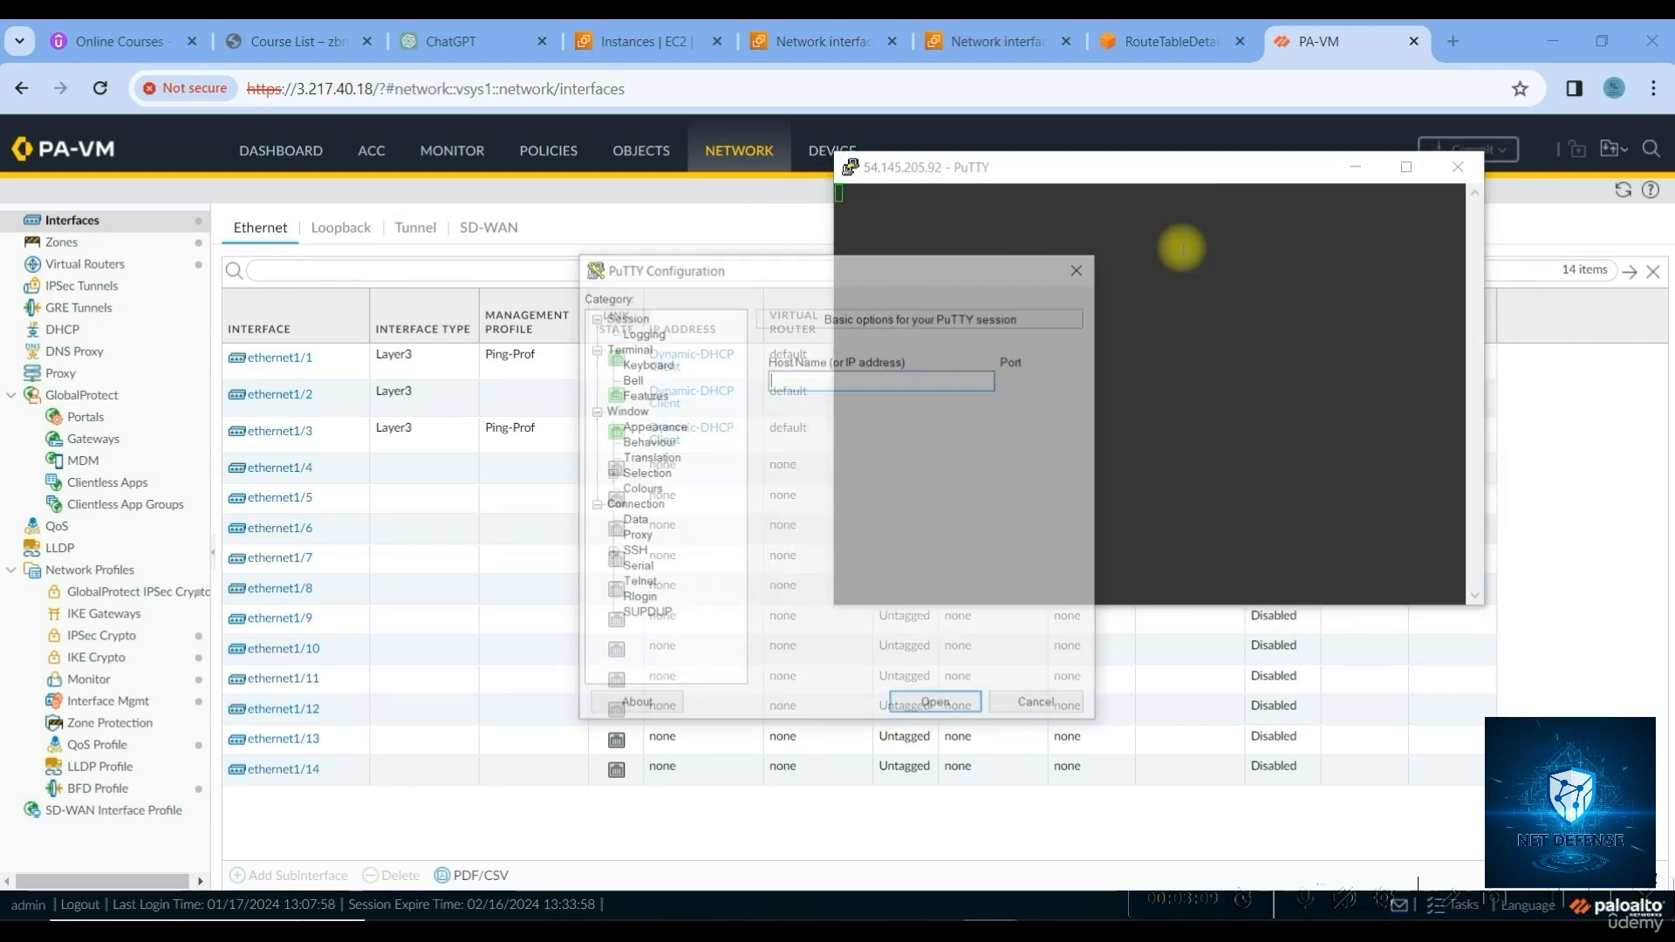
left_click(1457, 167)
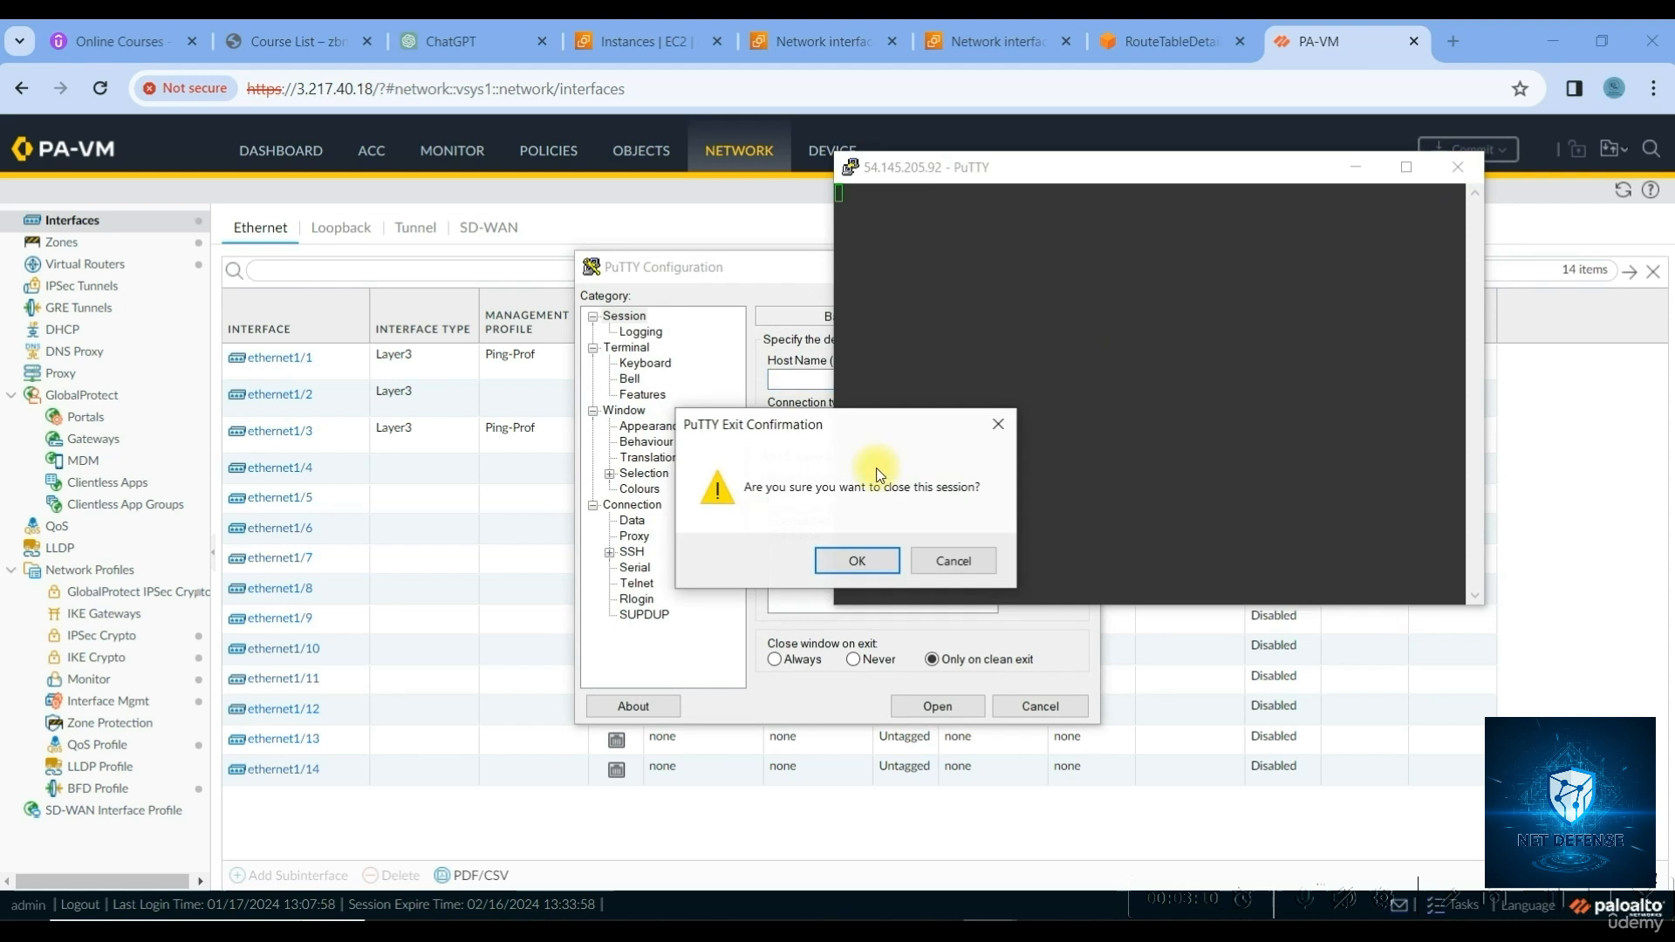
left_click(857, 561)
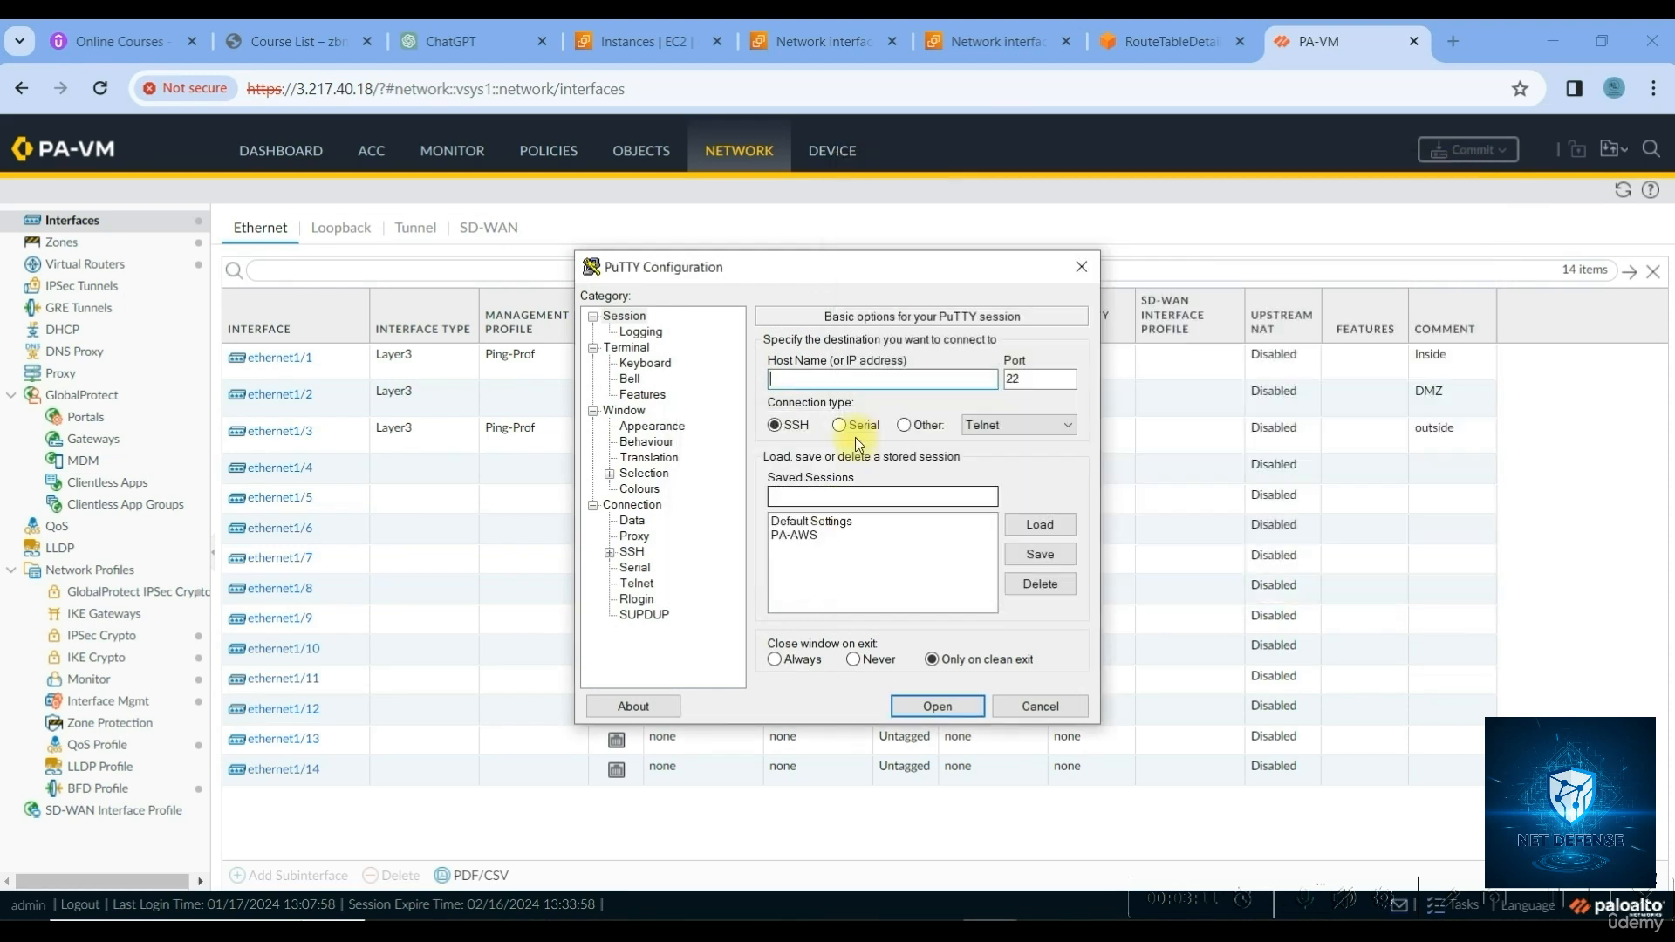
left_click(794, 534)
left_click(1031, 524)
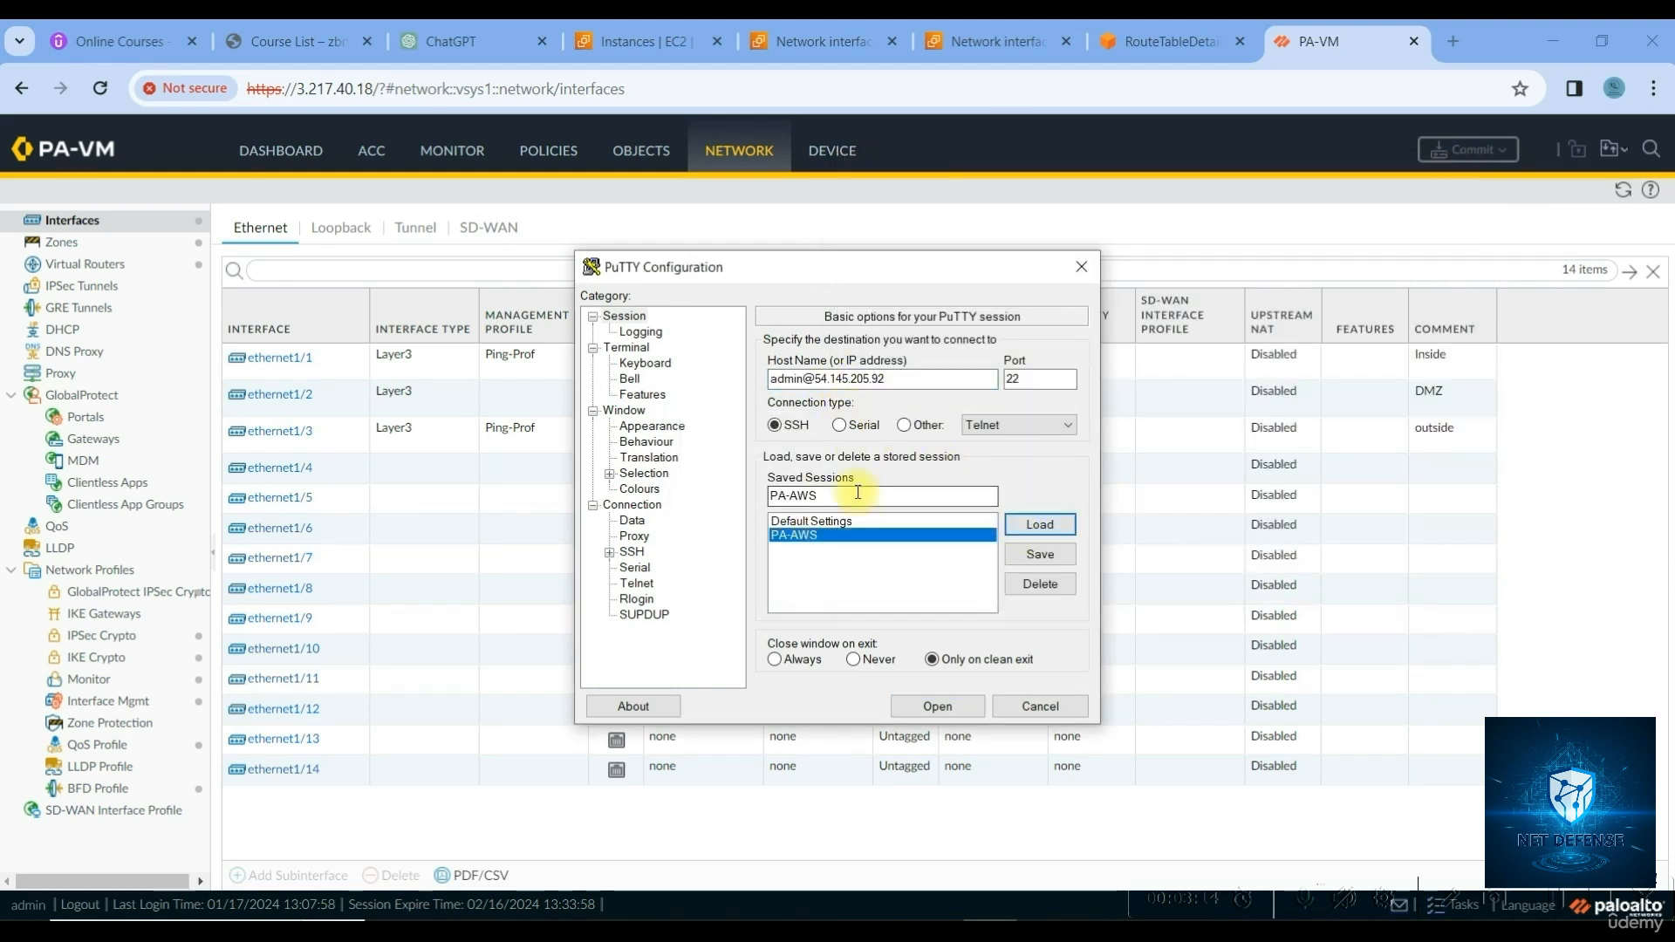
left_click(650, 50)
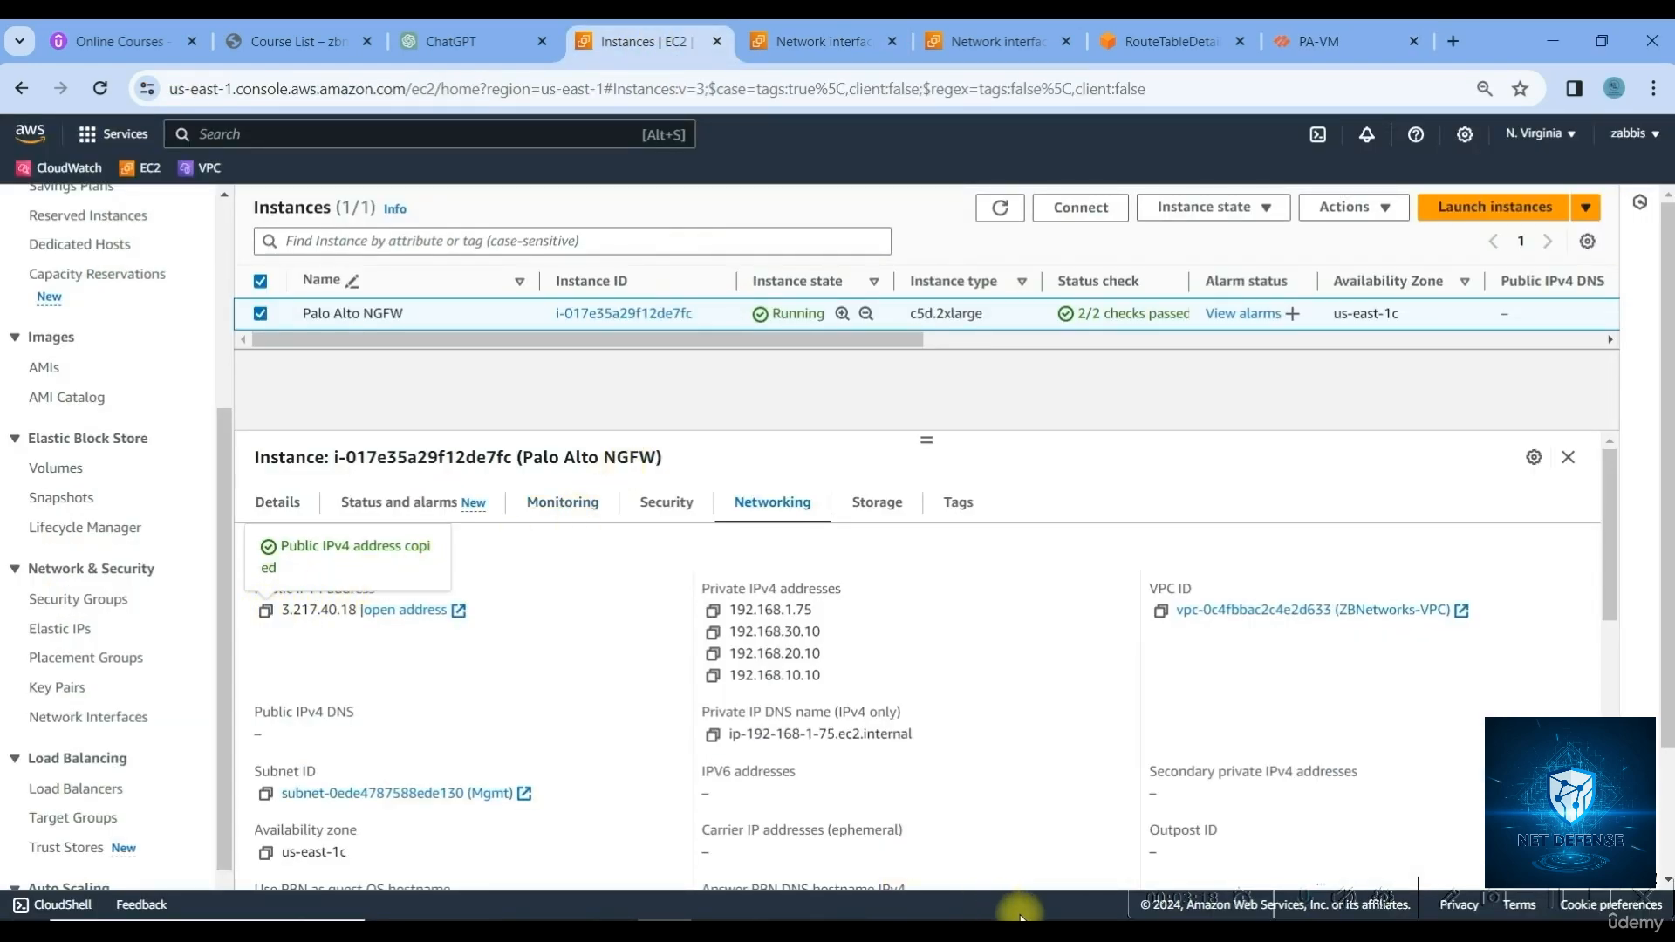
Replace the PA-AWS host's old IP with 3.217.40.18, save the session, and connect over SSH
left_click(992, 930)
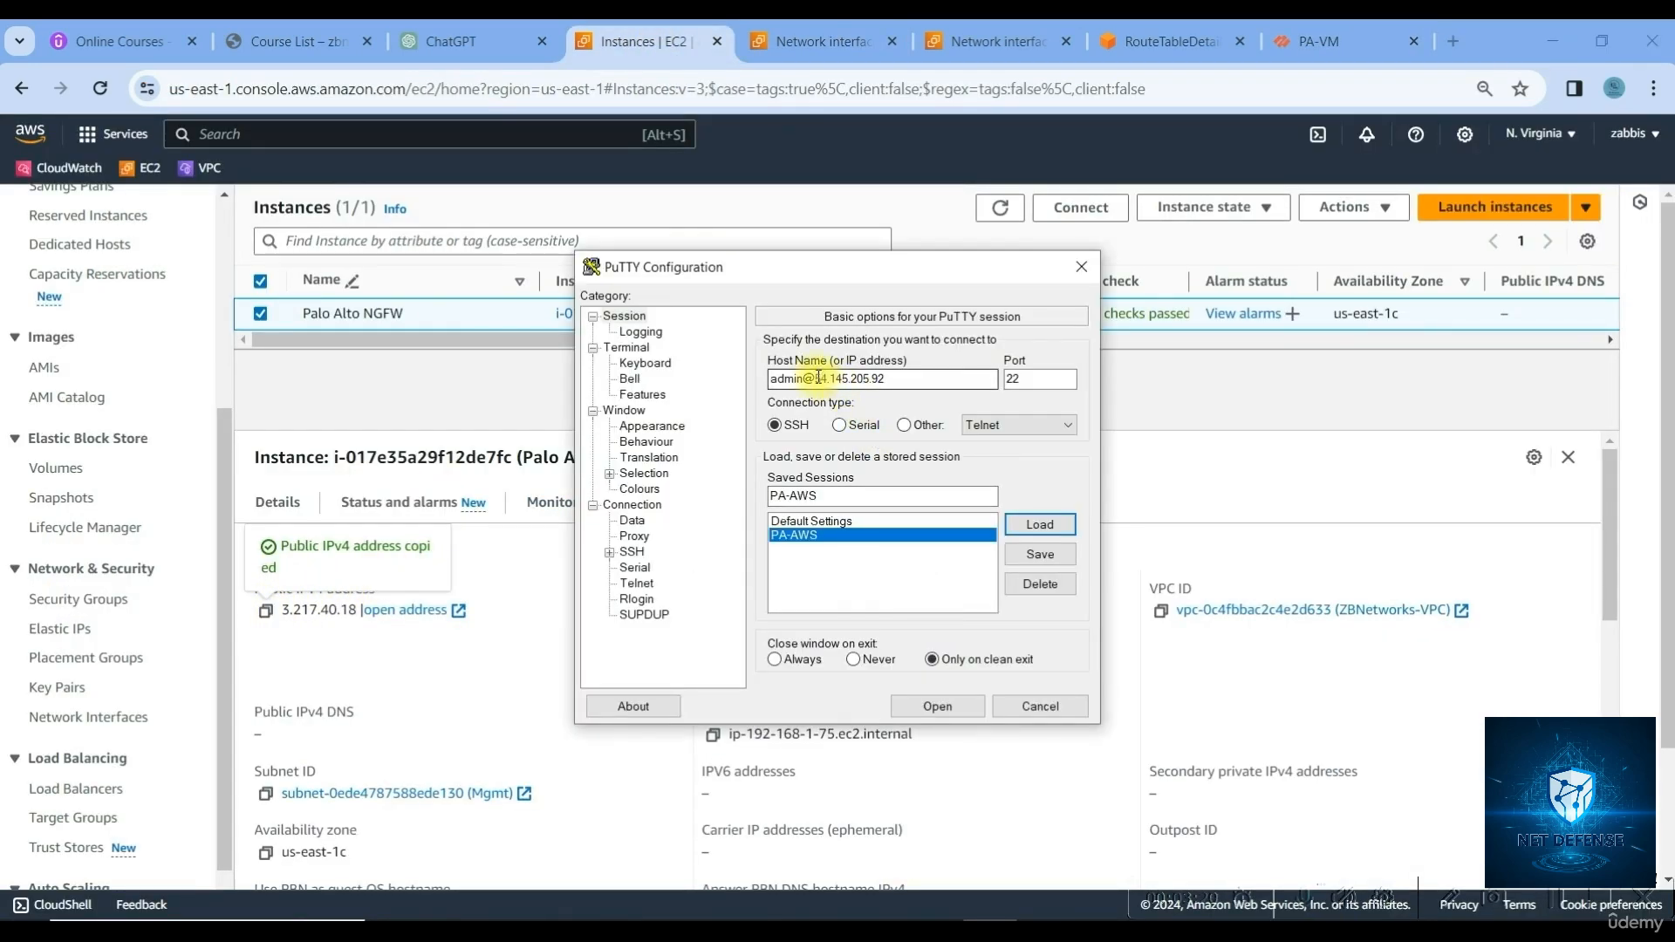
left_click_drag(816, 377, 914, 377)
key("ctrl+v")
left_click(1038, 555)
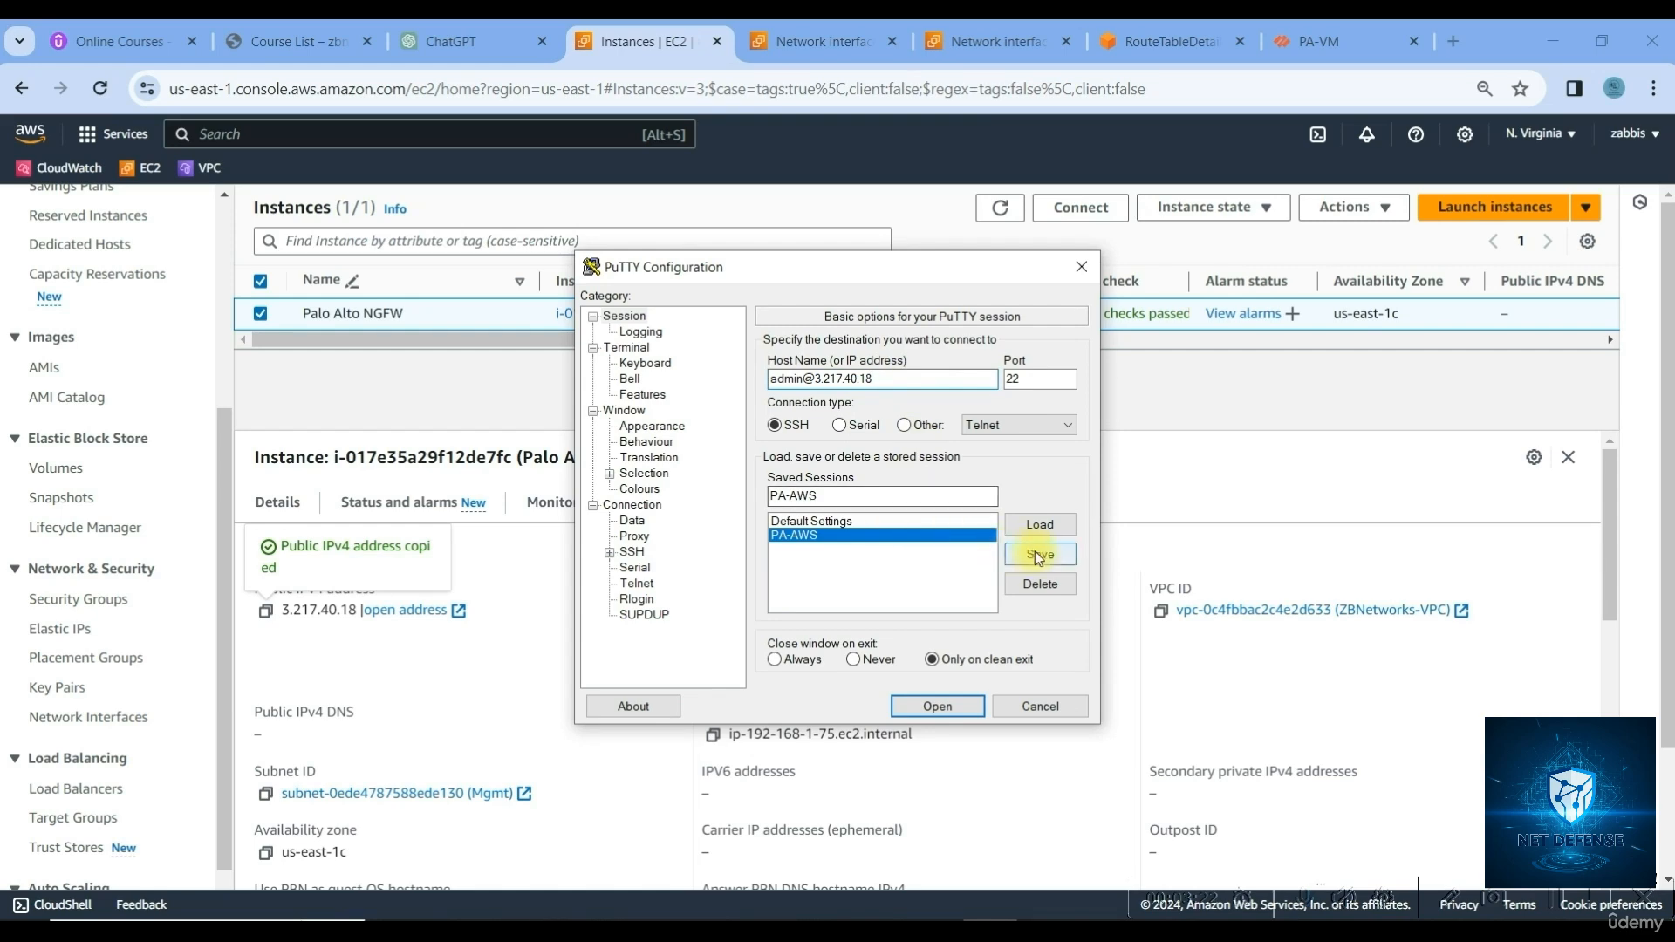
left_click(954, 702)
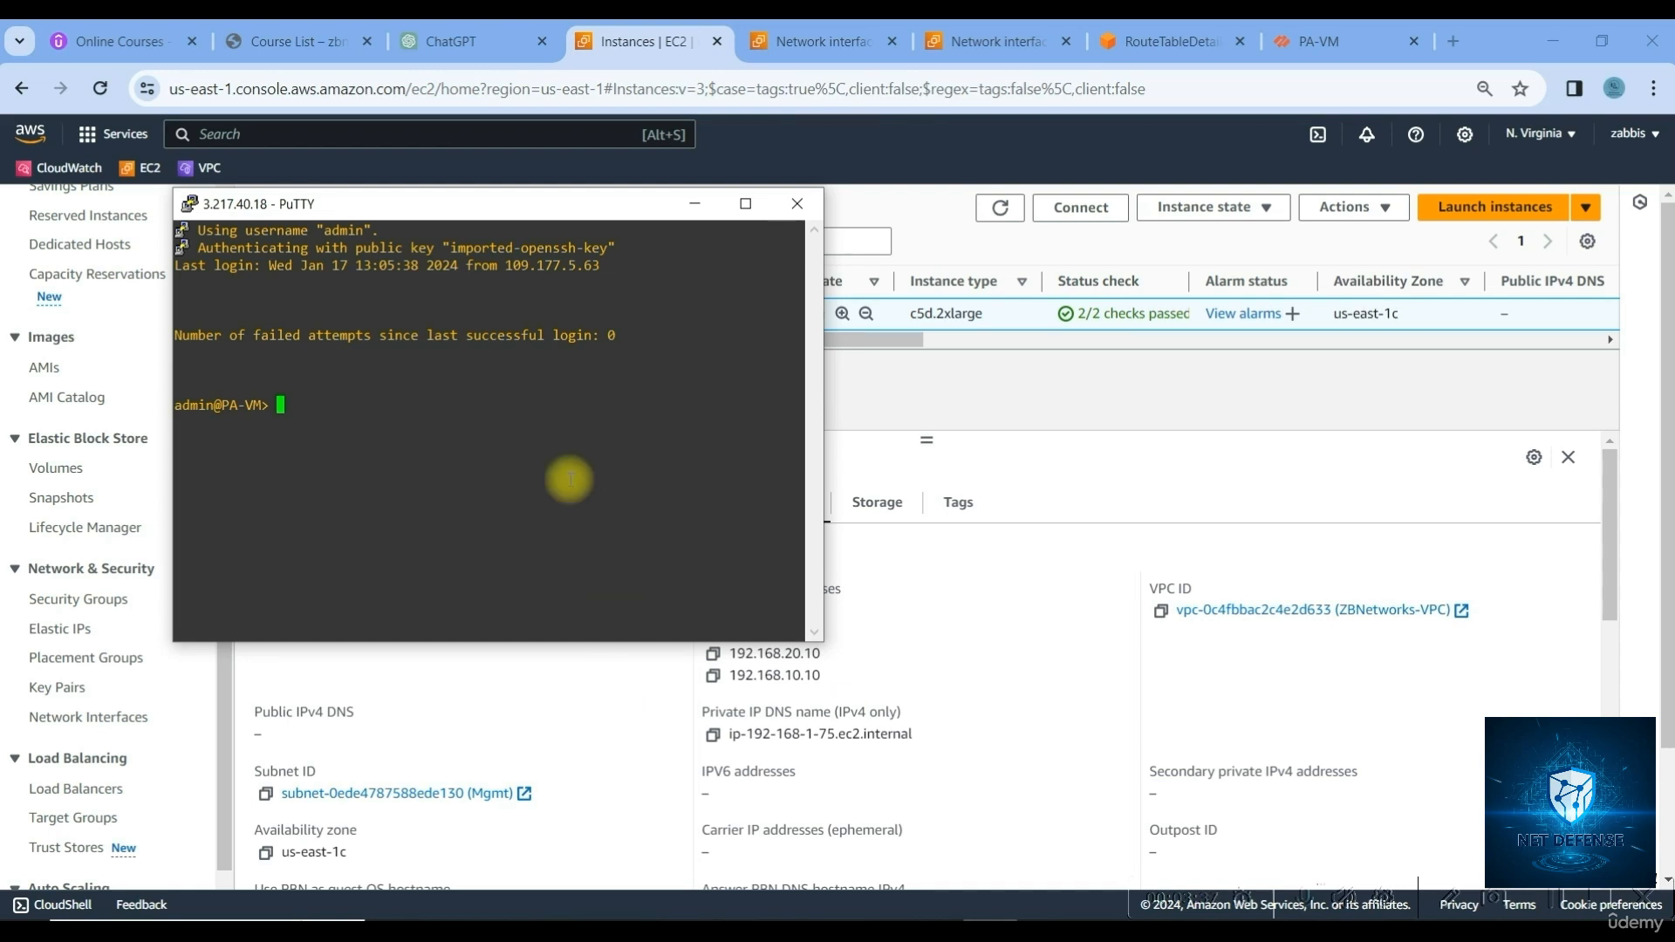
type("show interface all")
key("Return")
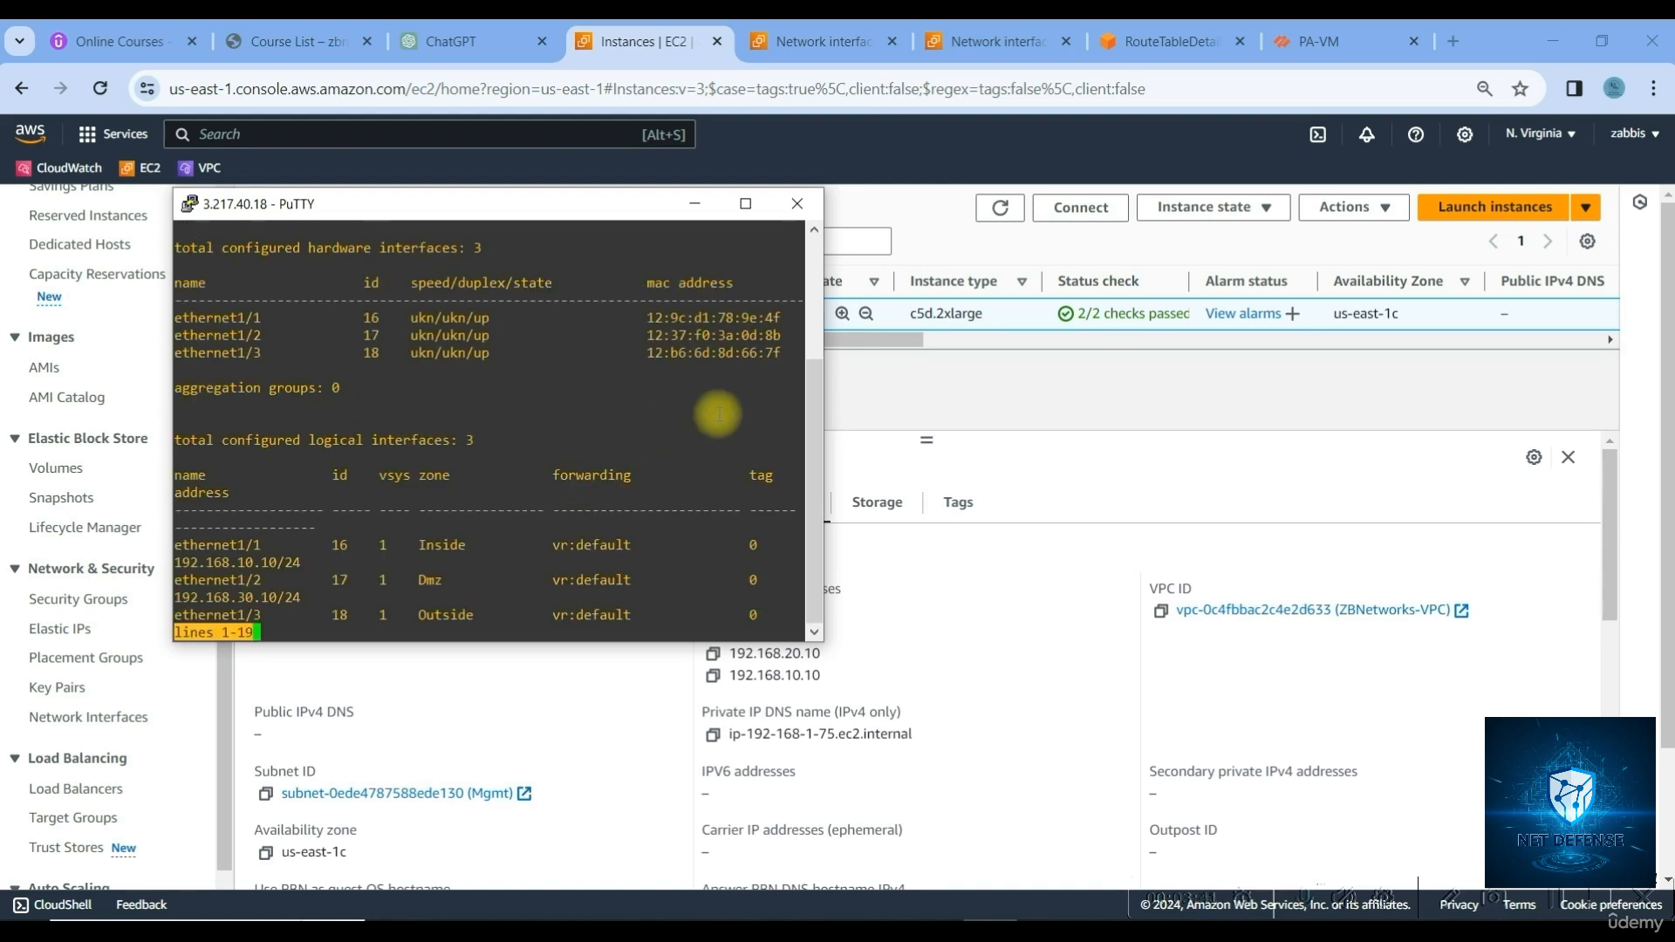
left_click_drag(821, 381, 1362, 411)
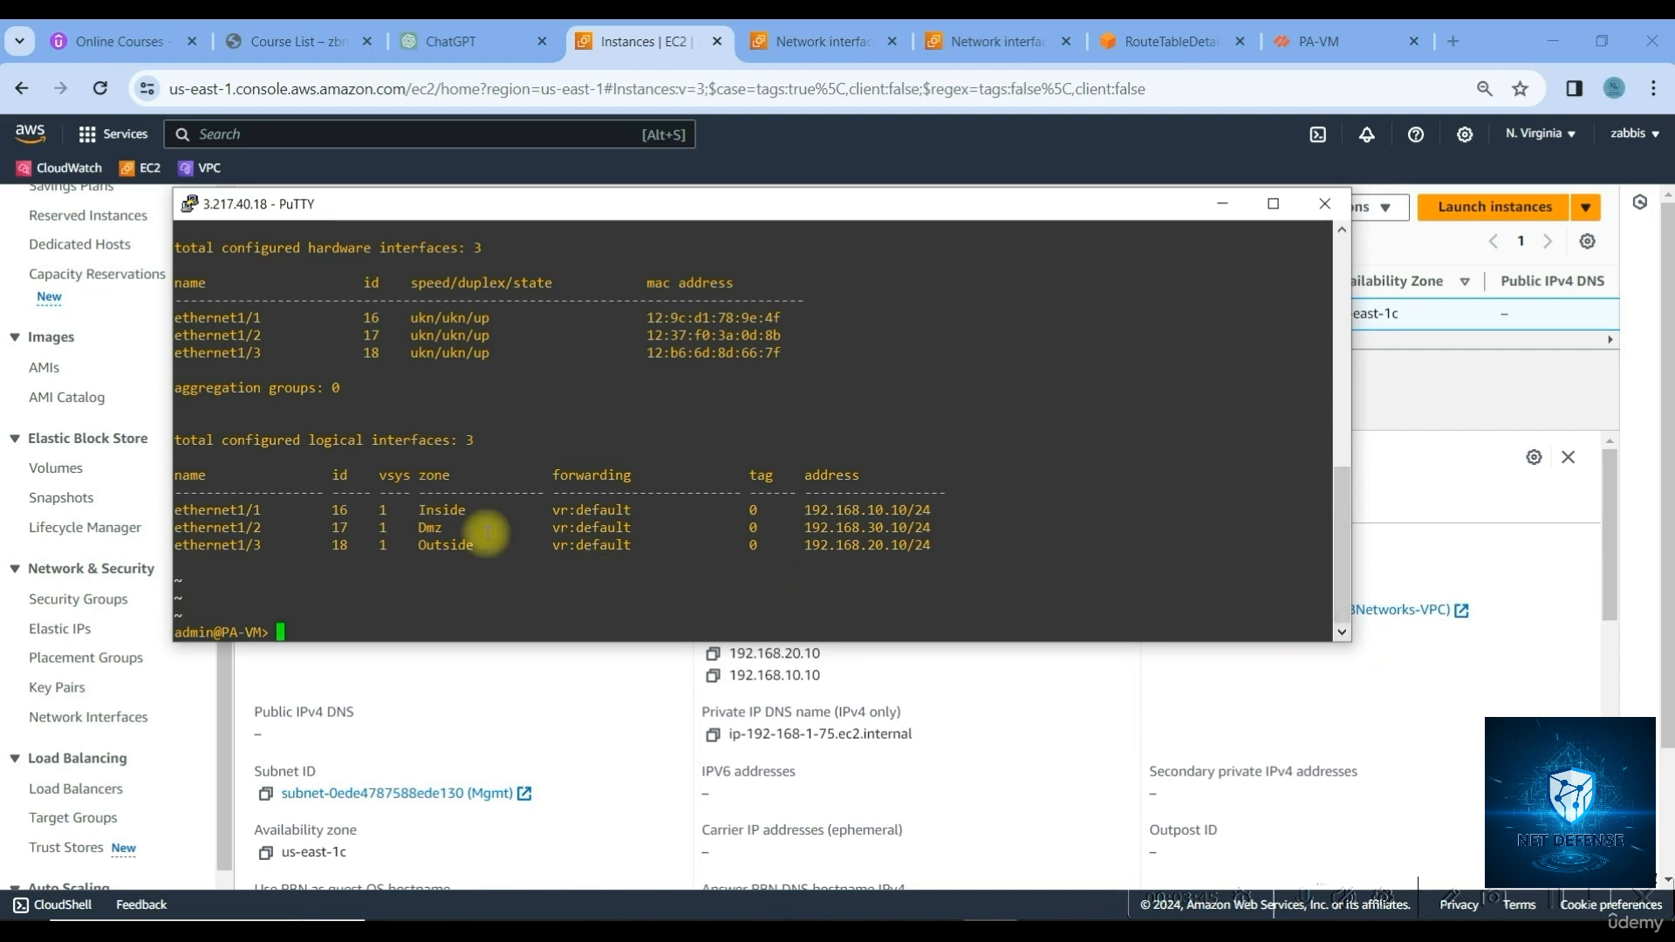
left_click_drag(277, 511, 861, 512)
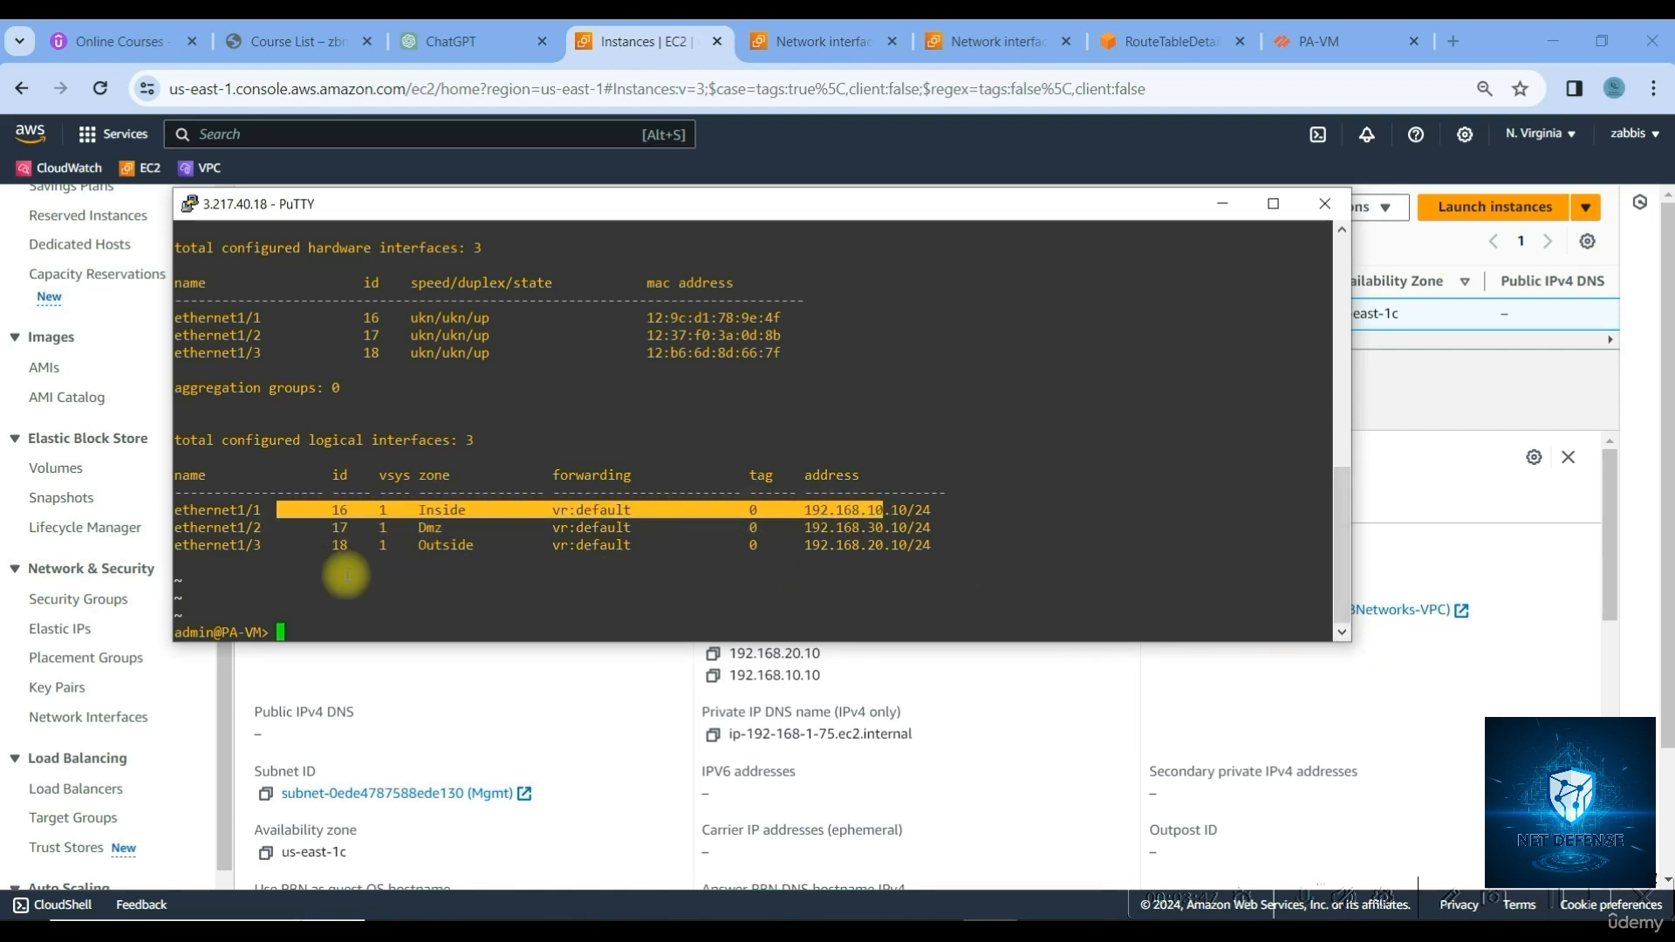
left_click_drag(199, 527, 914, 529)
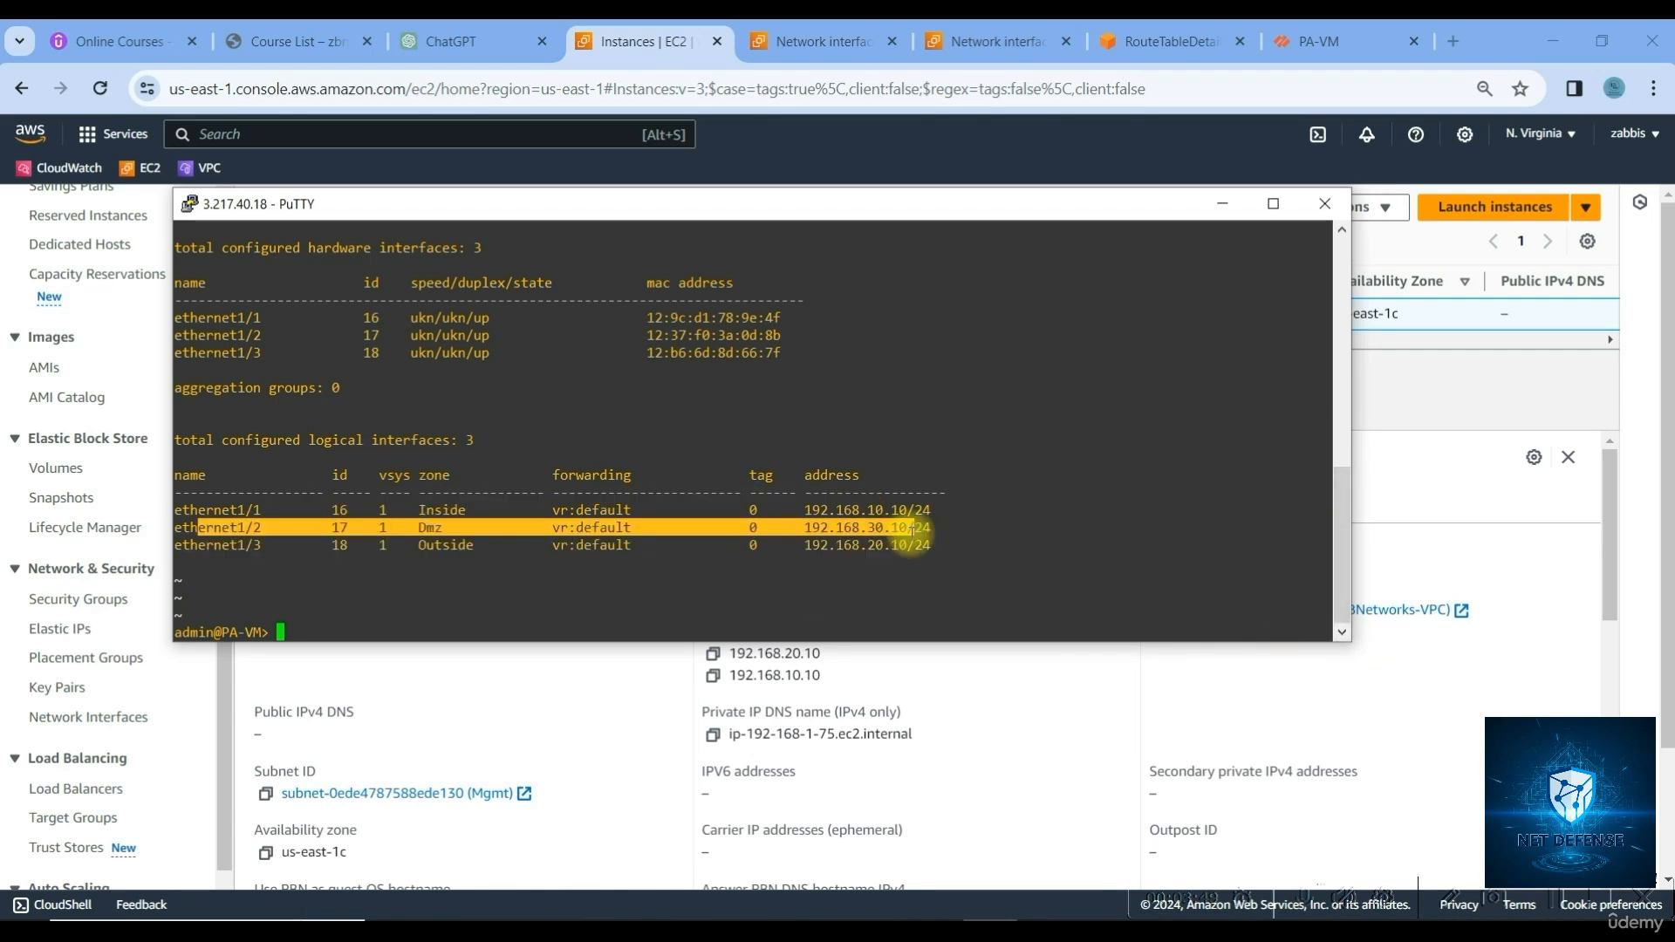
left_click_drag(214, 546, 914, 546)
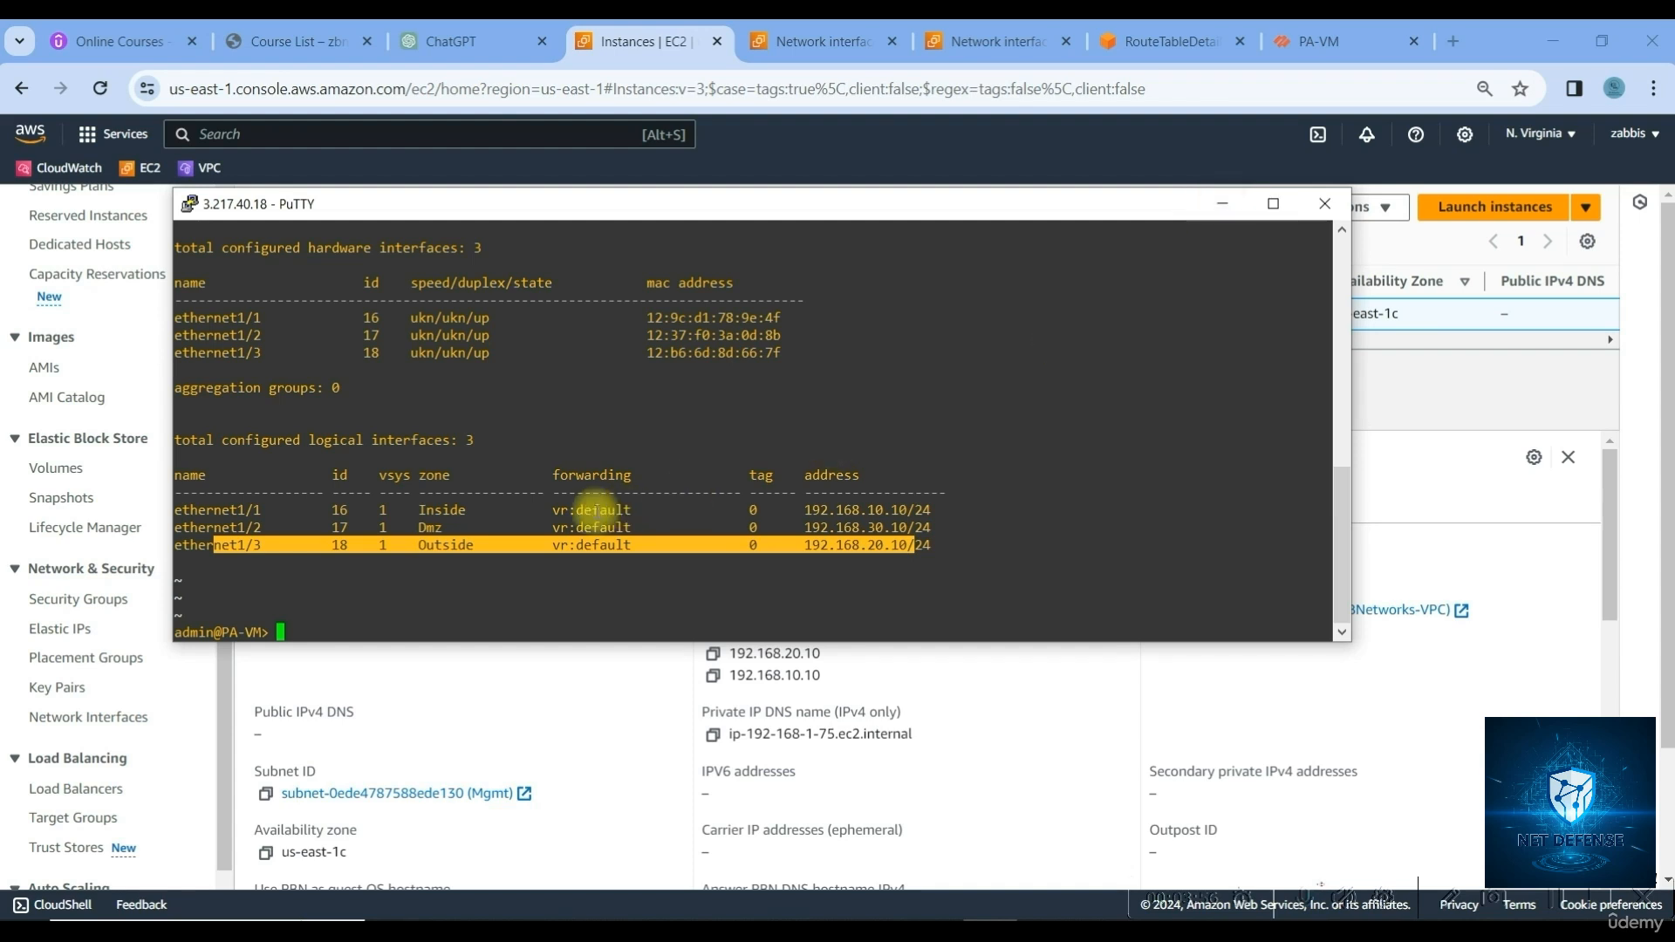
left_click(471, 608)
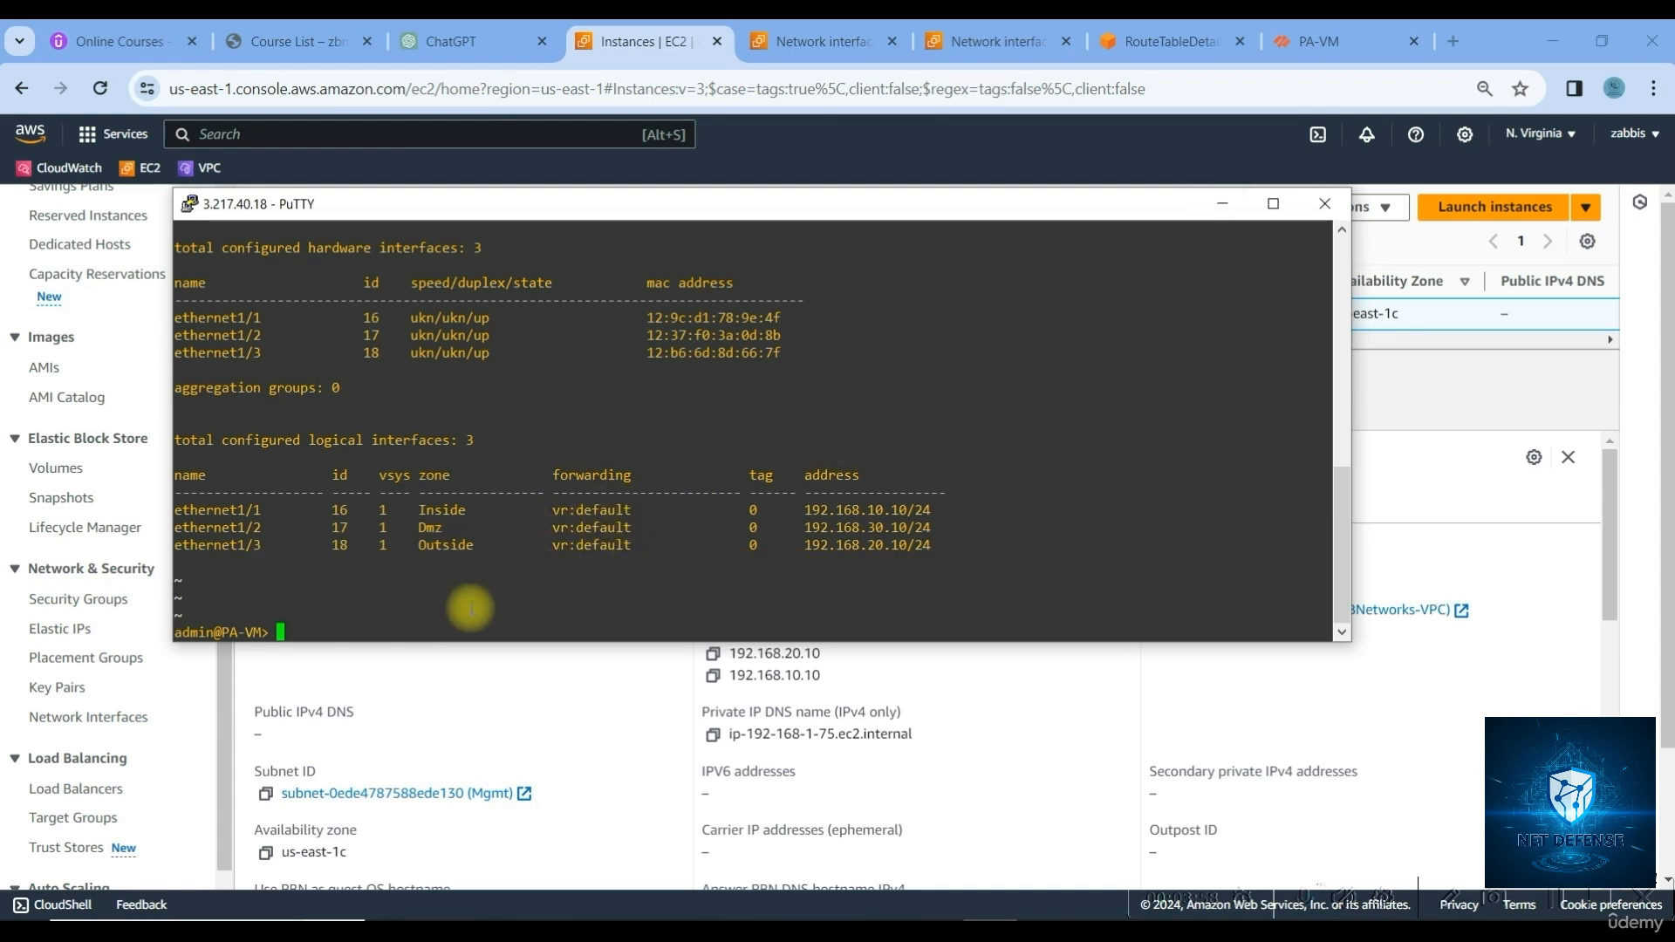
Ping 8.8.8.8 from the firewall and stop it after the replies
type("ping host 8.8.8.8")
key("Return")
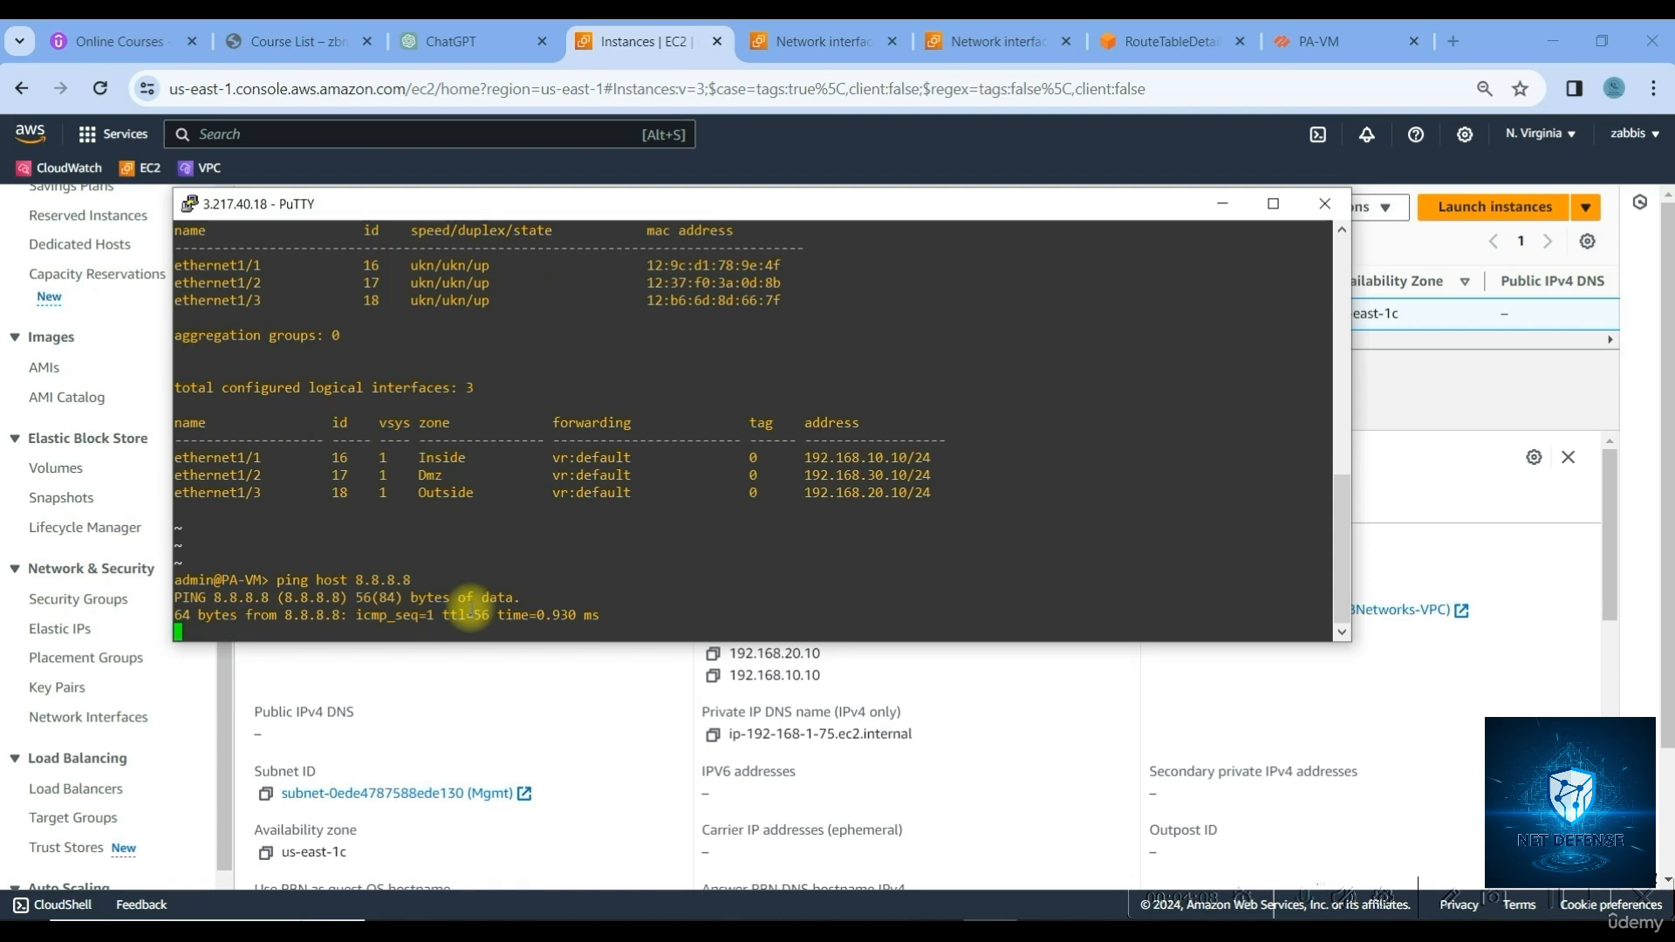
key("ctrl+c")
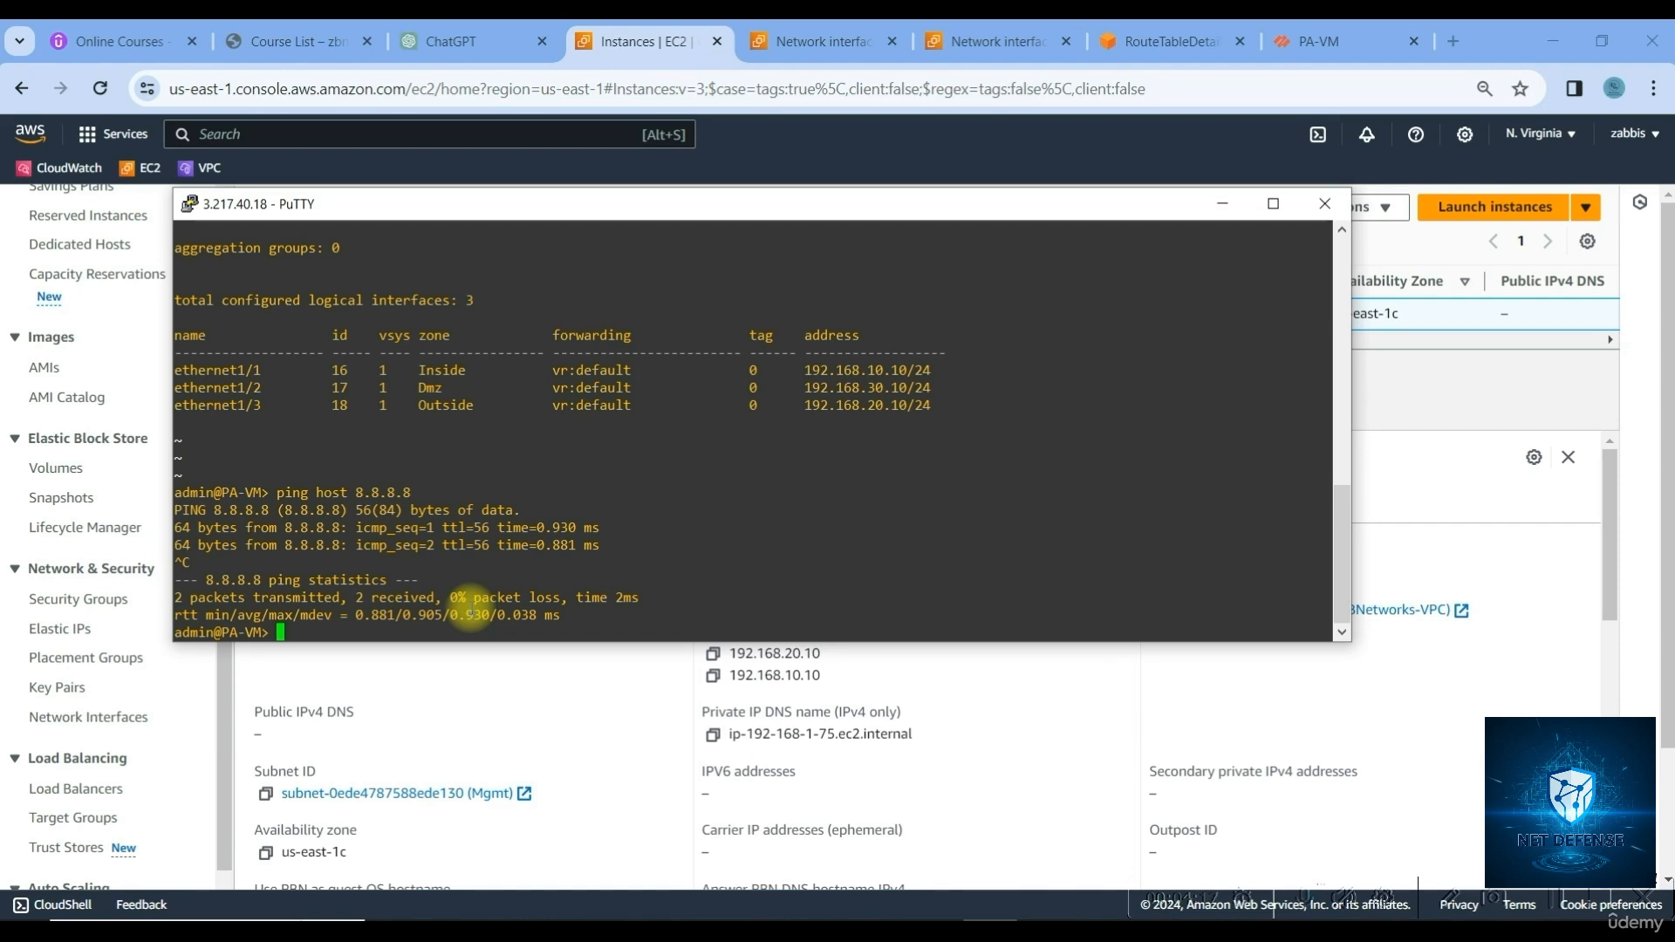
Start a ping to 8.8.8.8 sourced from 192.168.20.10
key("Up")
key("Left")
key("Left")
key("Left")
key("Left")
key("Left")
key("Left")
key("Left")
key("Left")
key("Left")
key("Left")
key("Left")
key("Left")
type("source 1")
type("92.168.20")
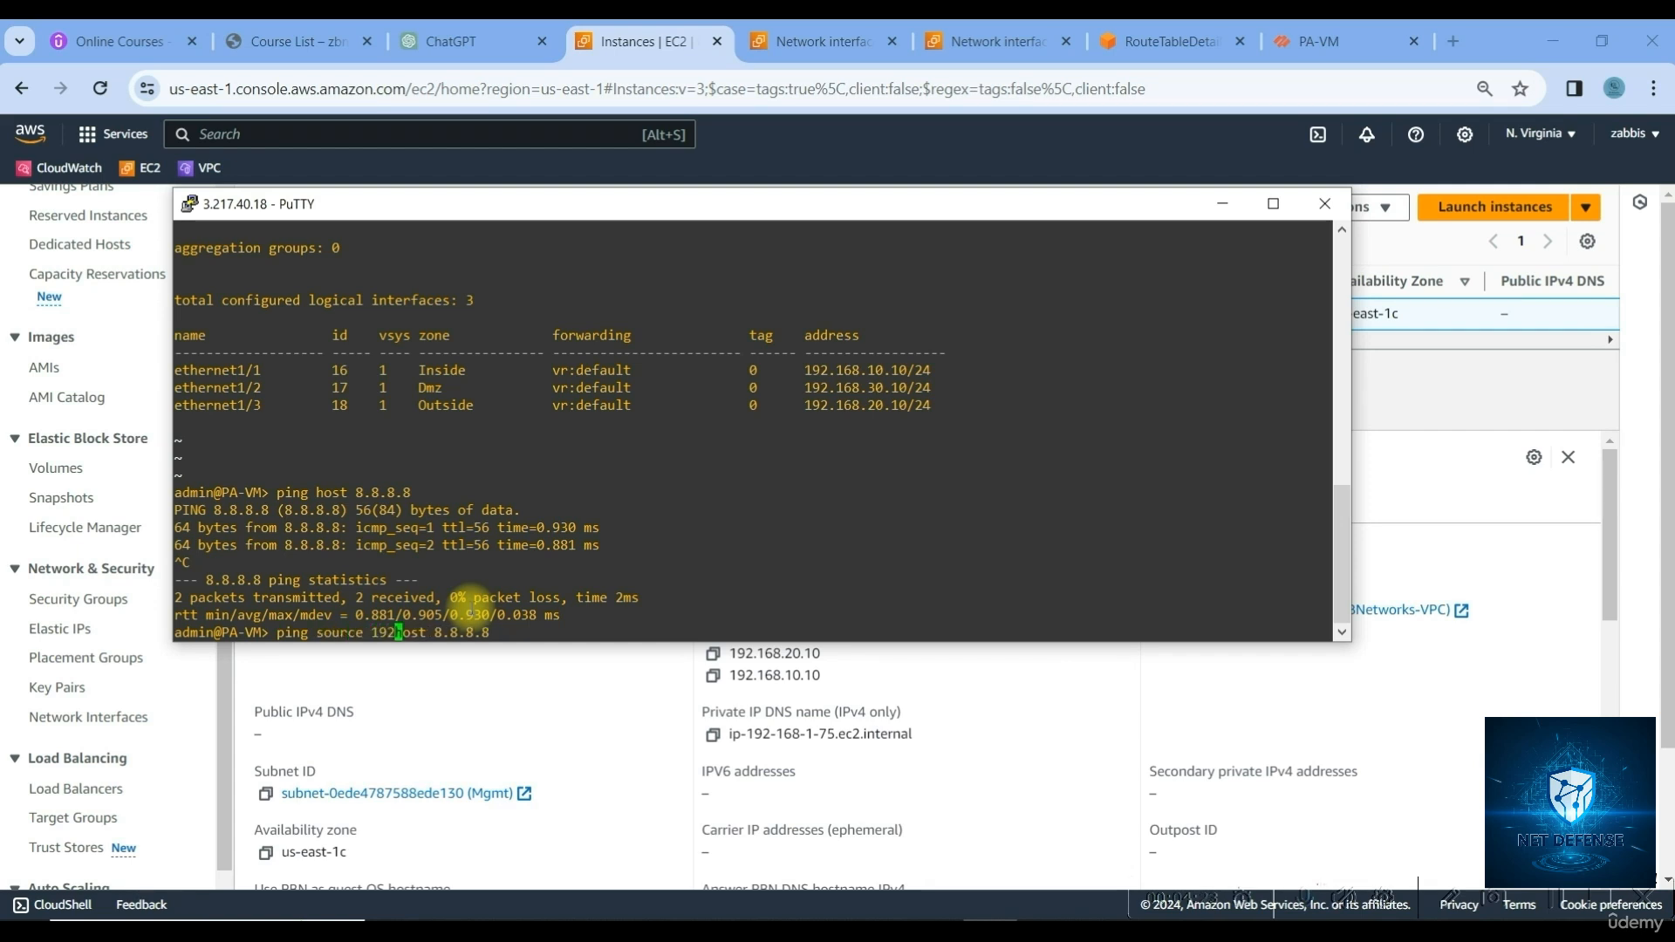
type(".10")
key("Return")
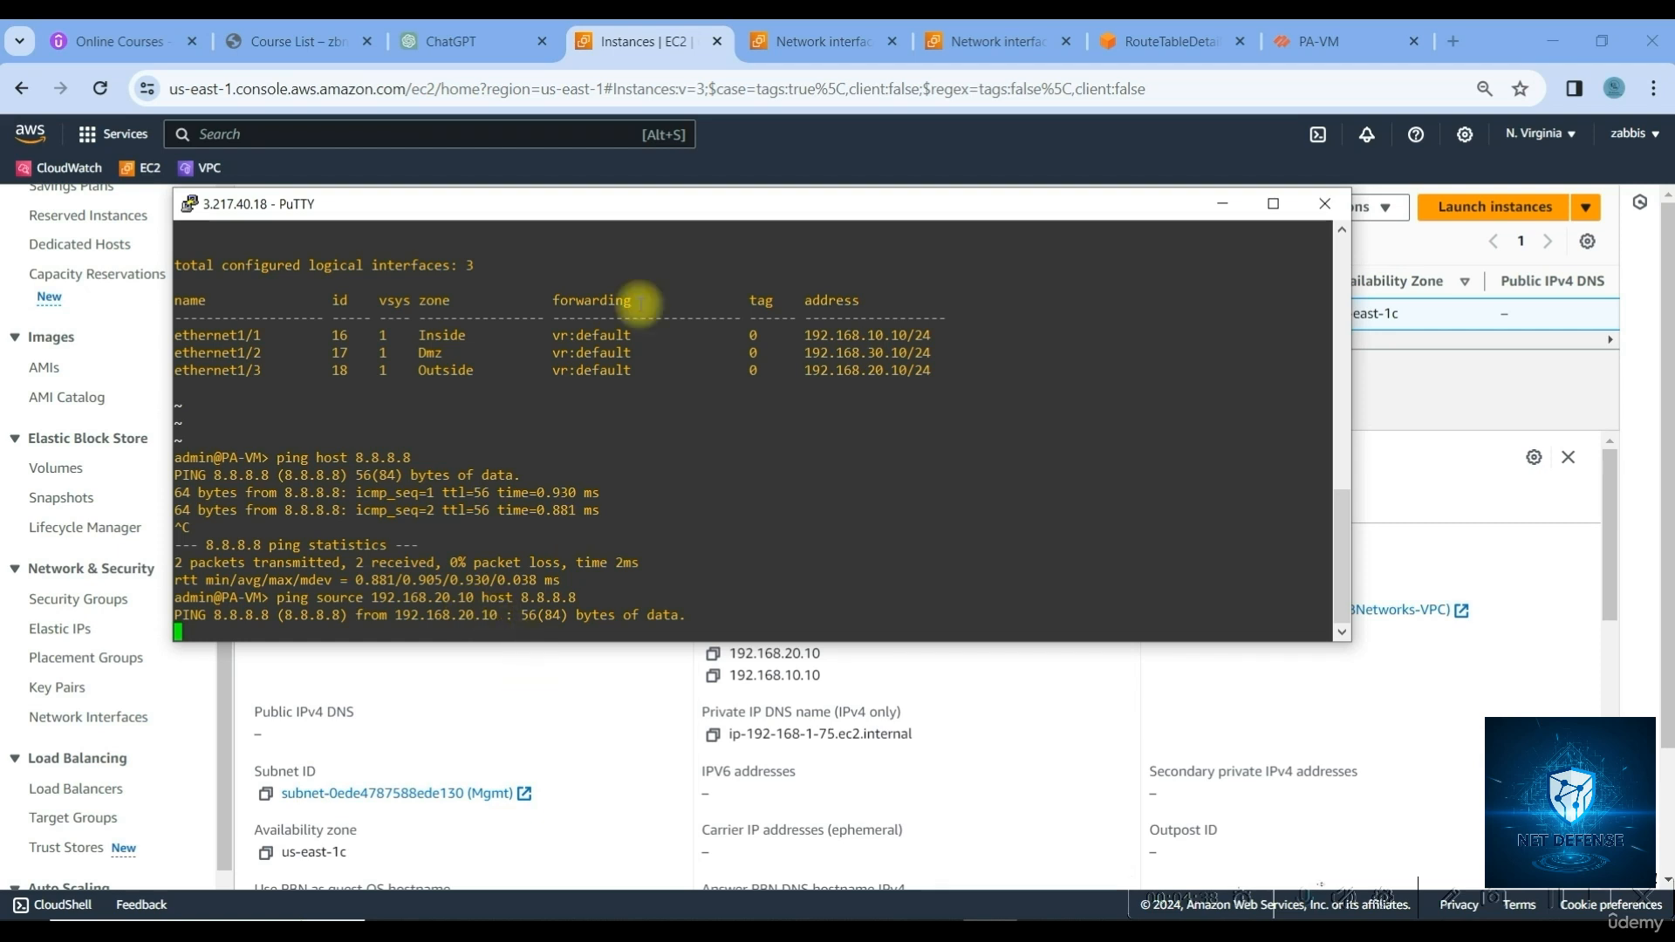
Allocate a new Elastic IP address from the EC2 Elastic IPs page
left_click(653, 46)
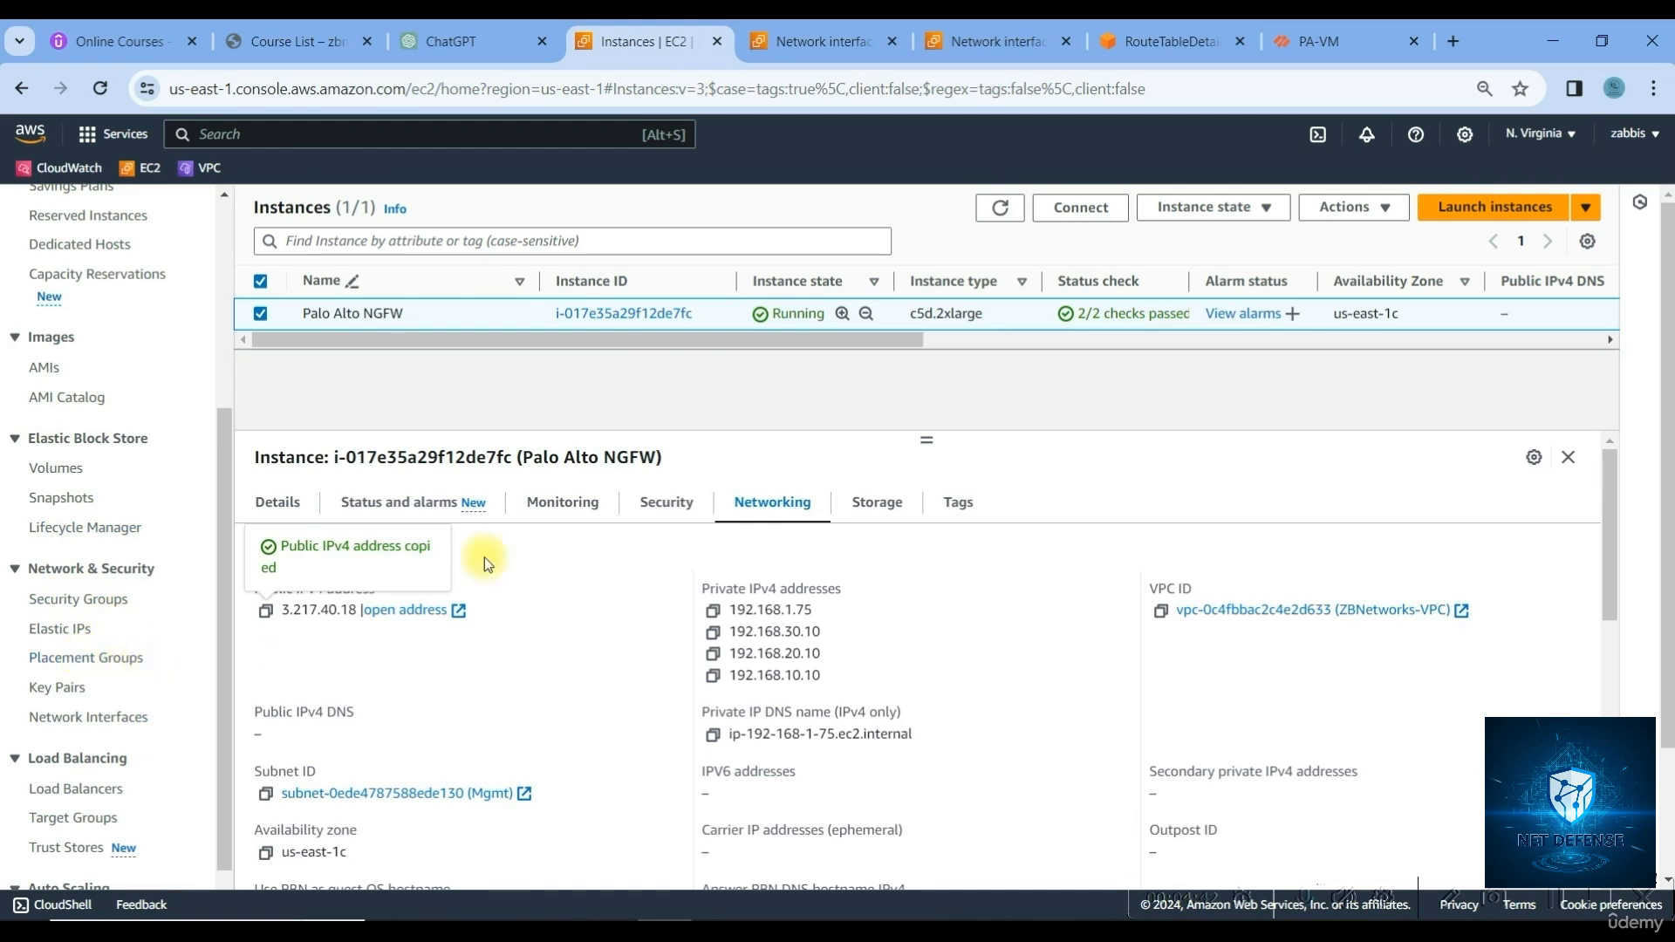
left_click(63, 629)
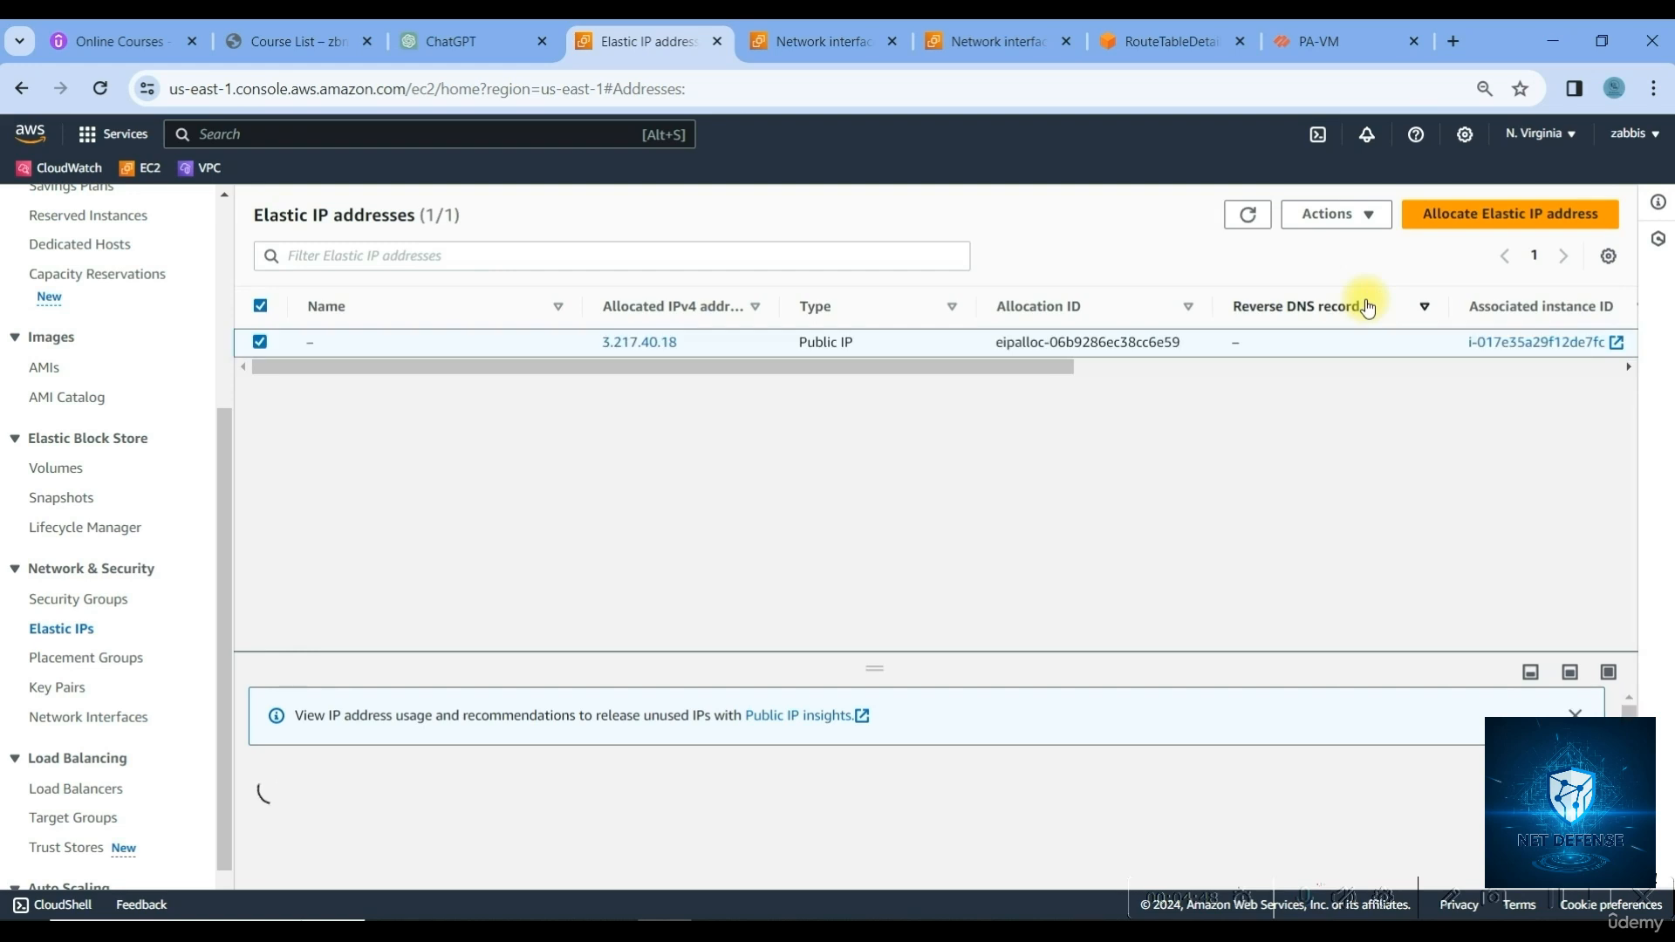
left_click(1500, 228)
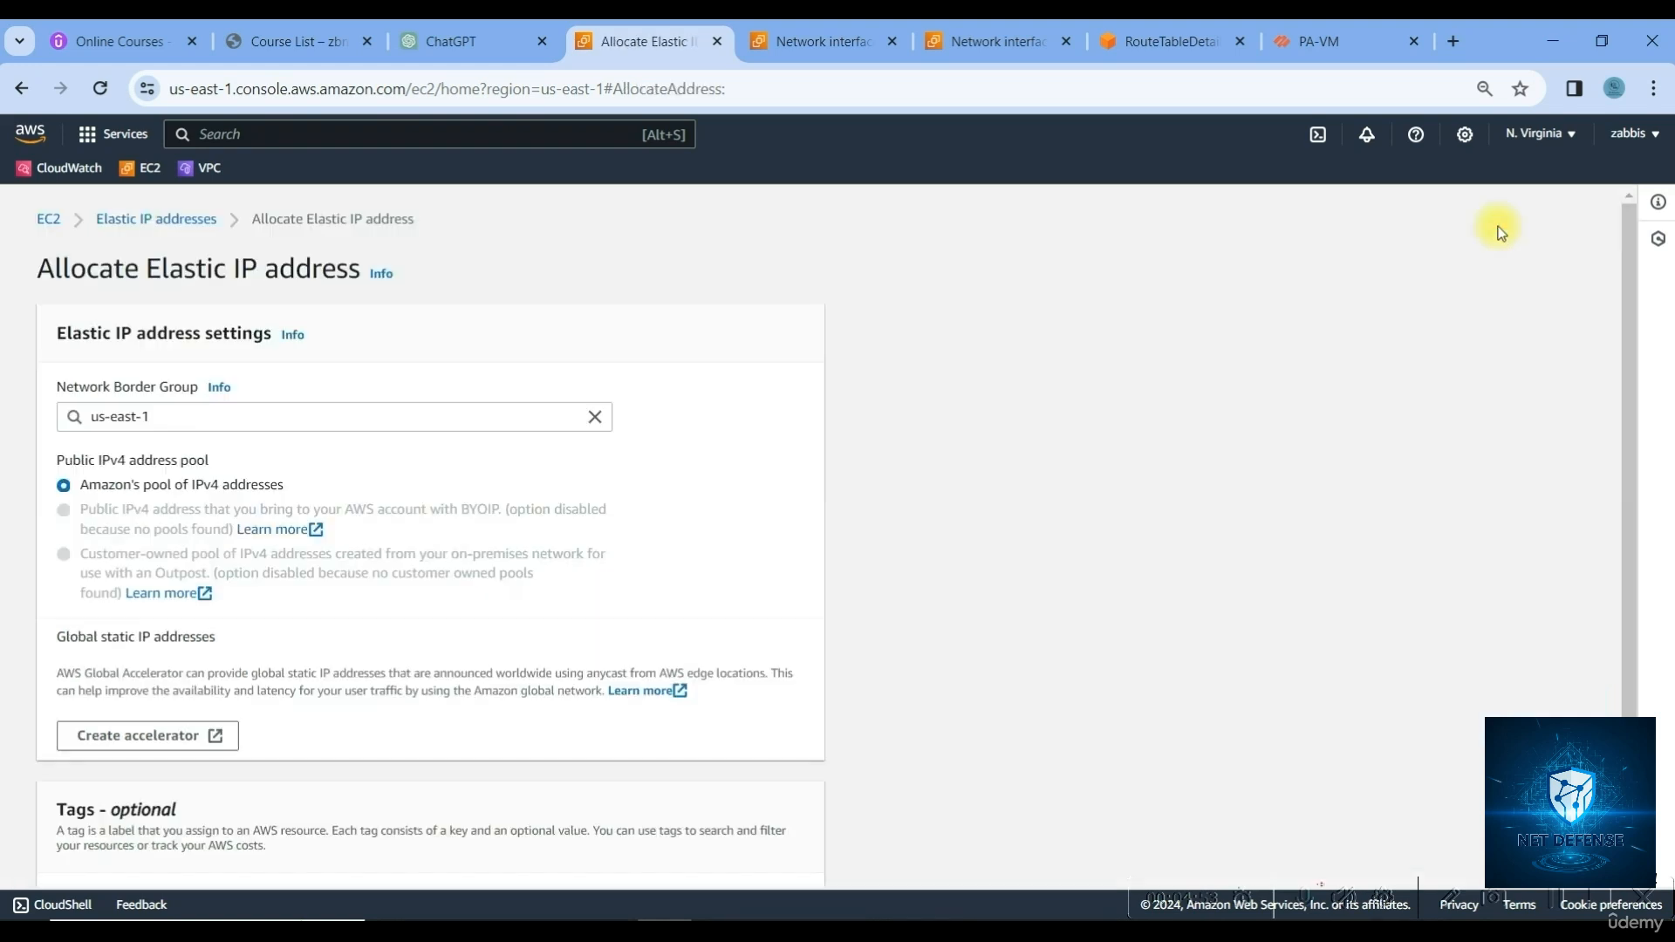
scroll(617, 703, "down", 3)
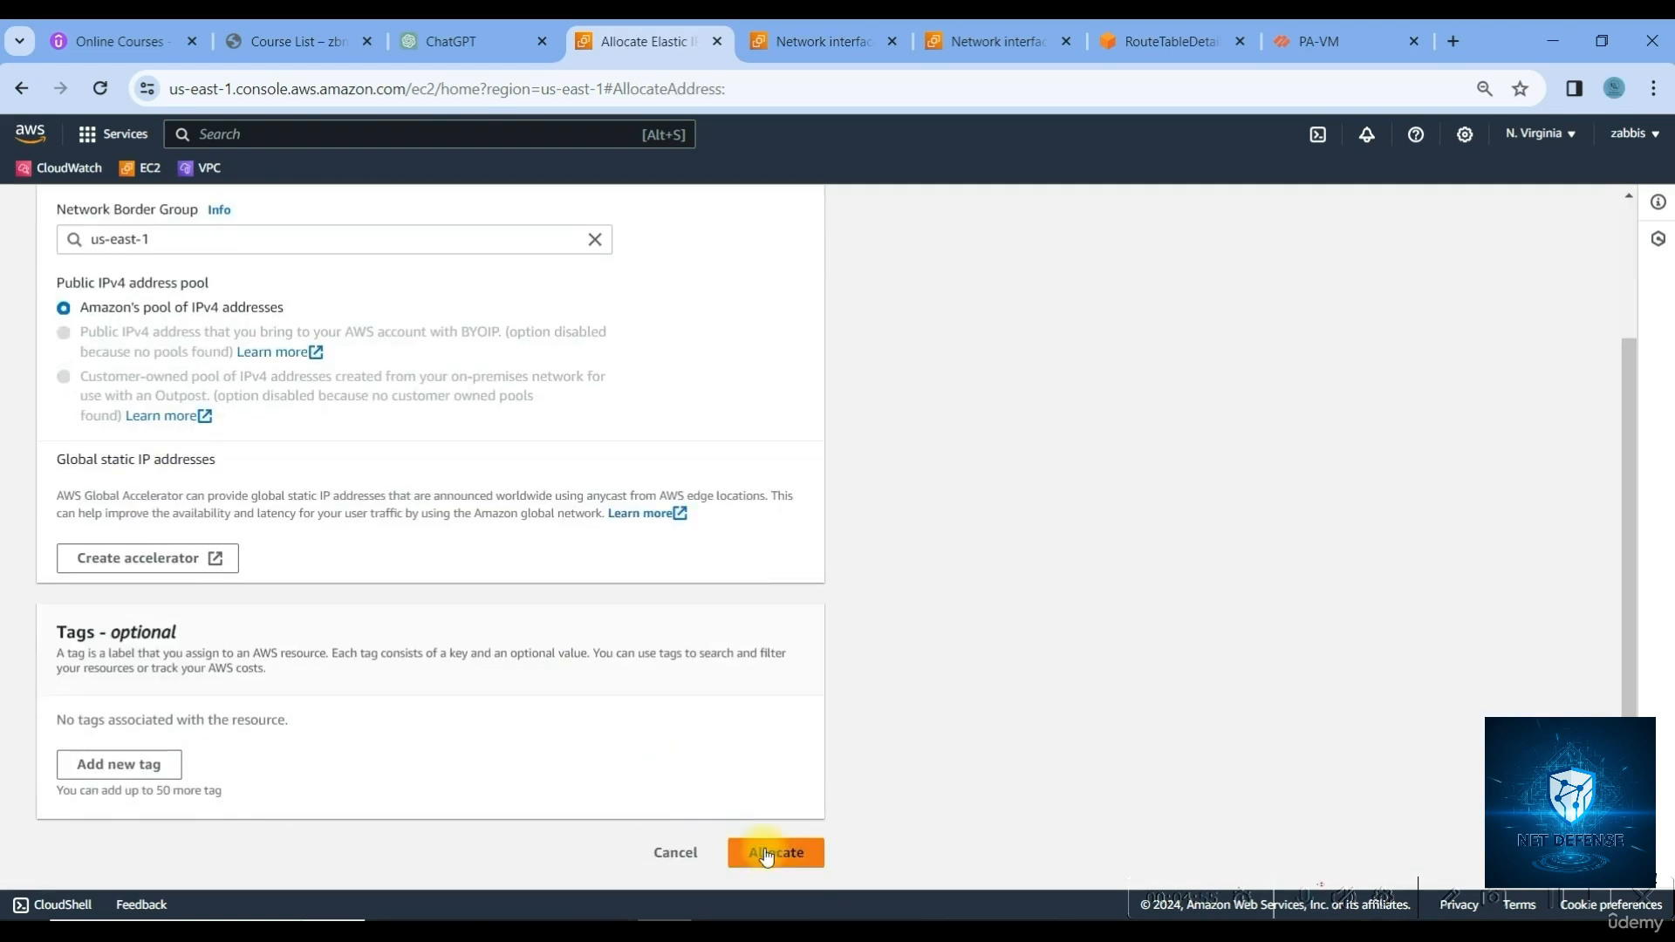
left_click(768, 852)
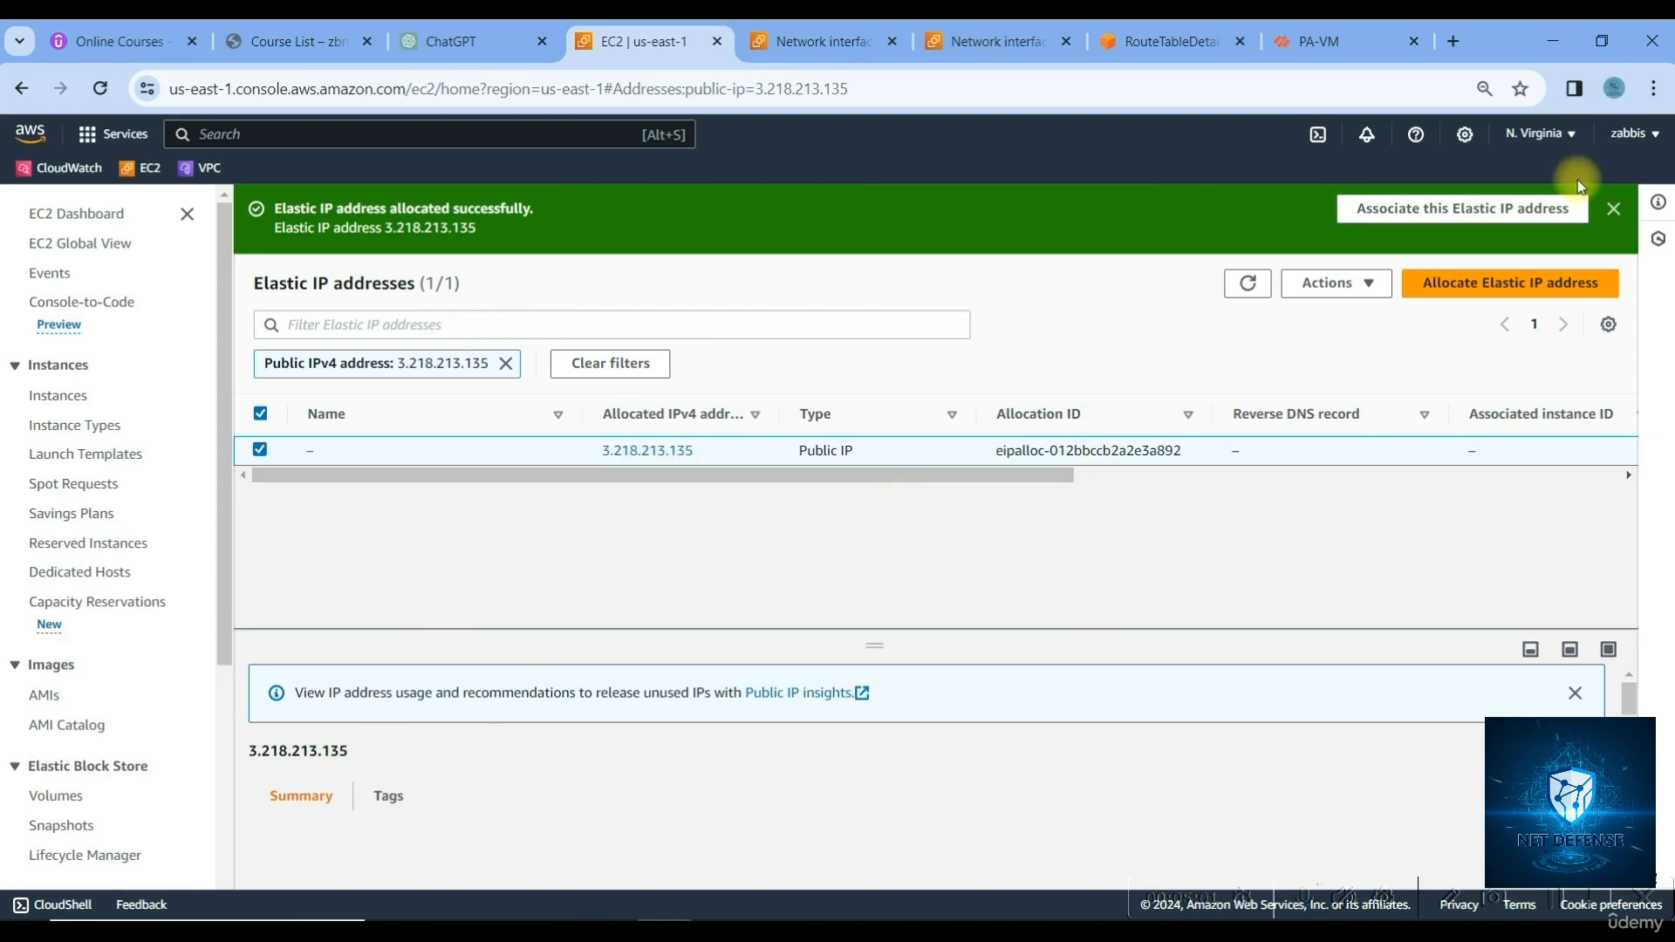
Clear the public IP filter and select the new 3.218.213.135 address instead of 3.217.40.18
left_click(1613, 208)
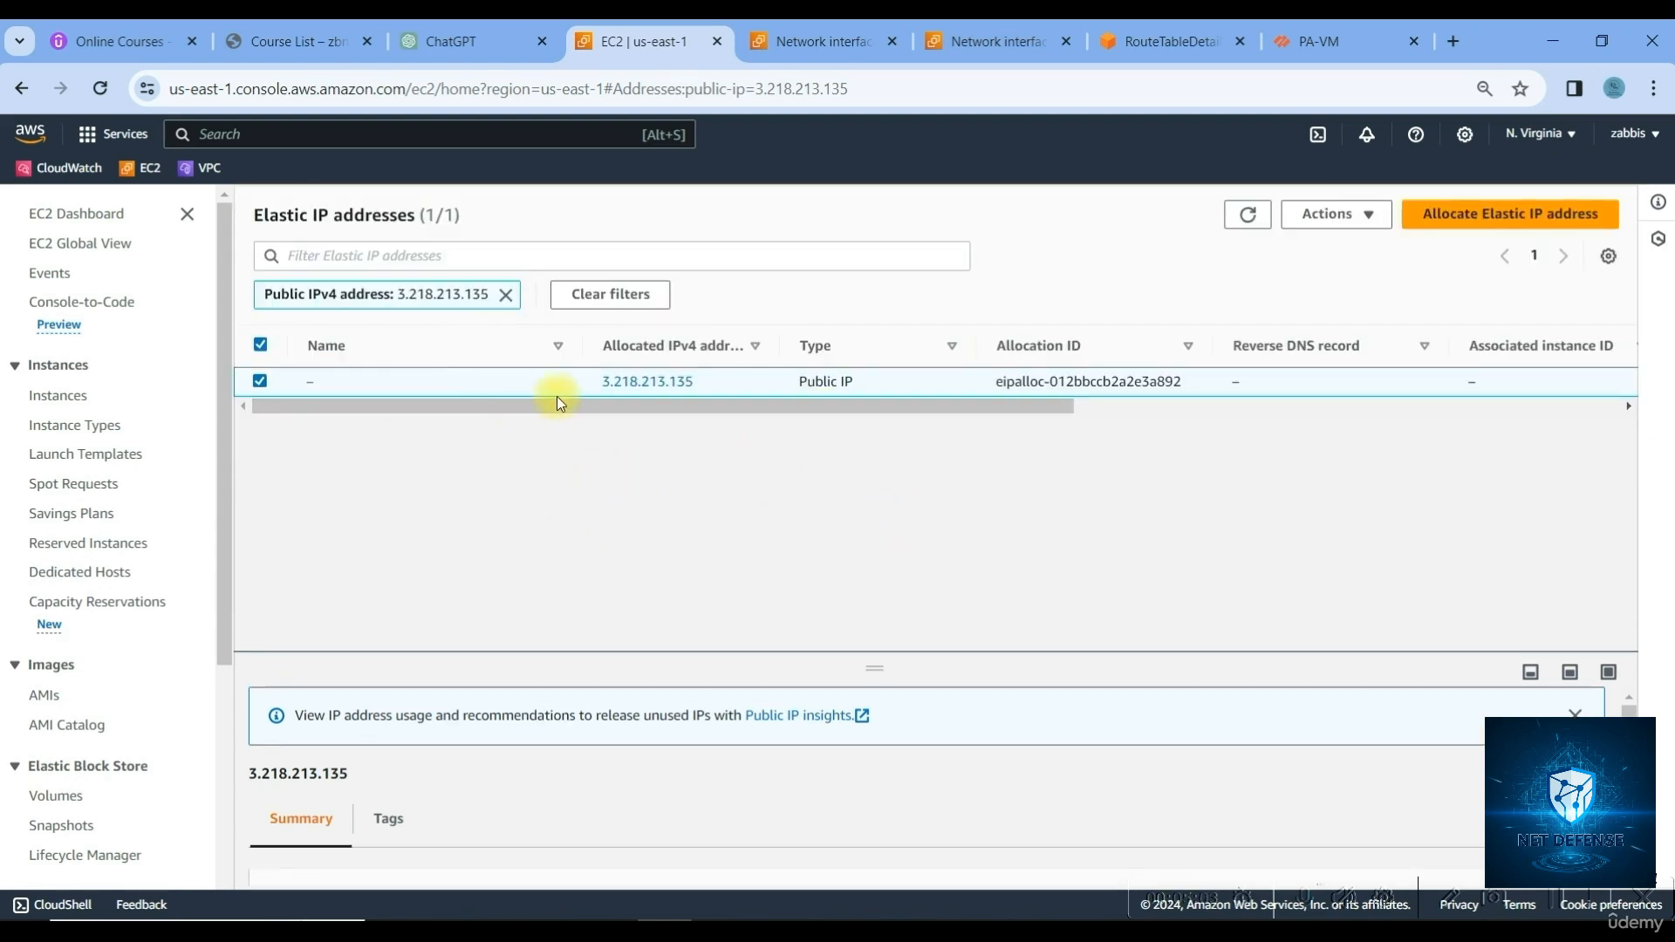
left_click_drag(986, 414, 1193, 407)
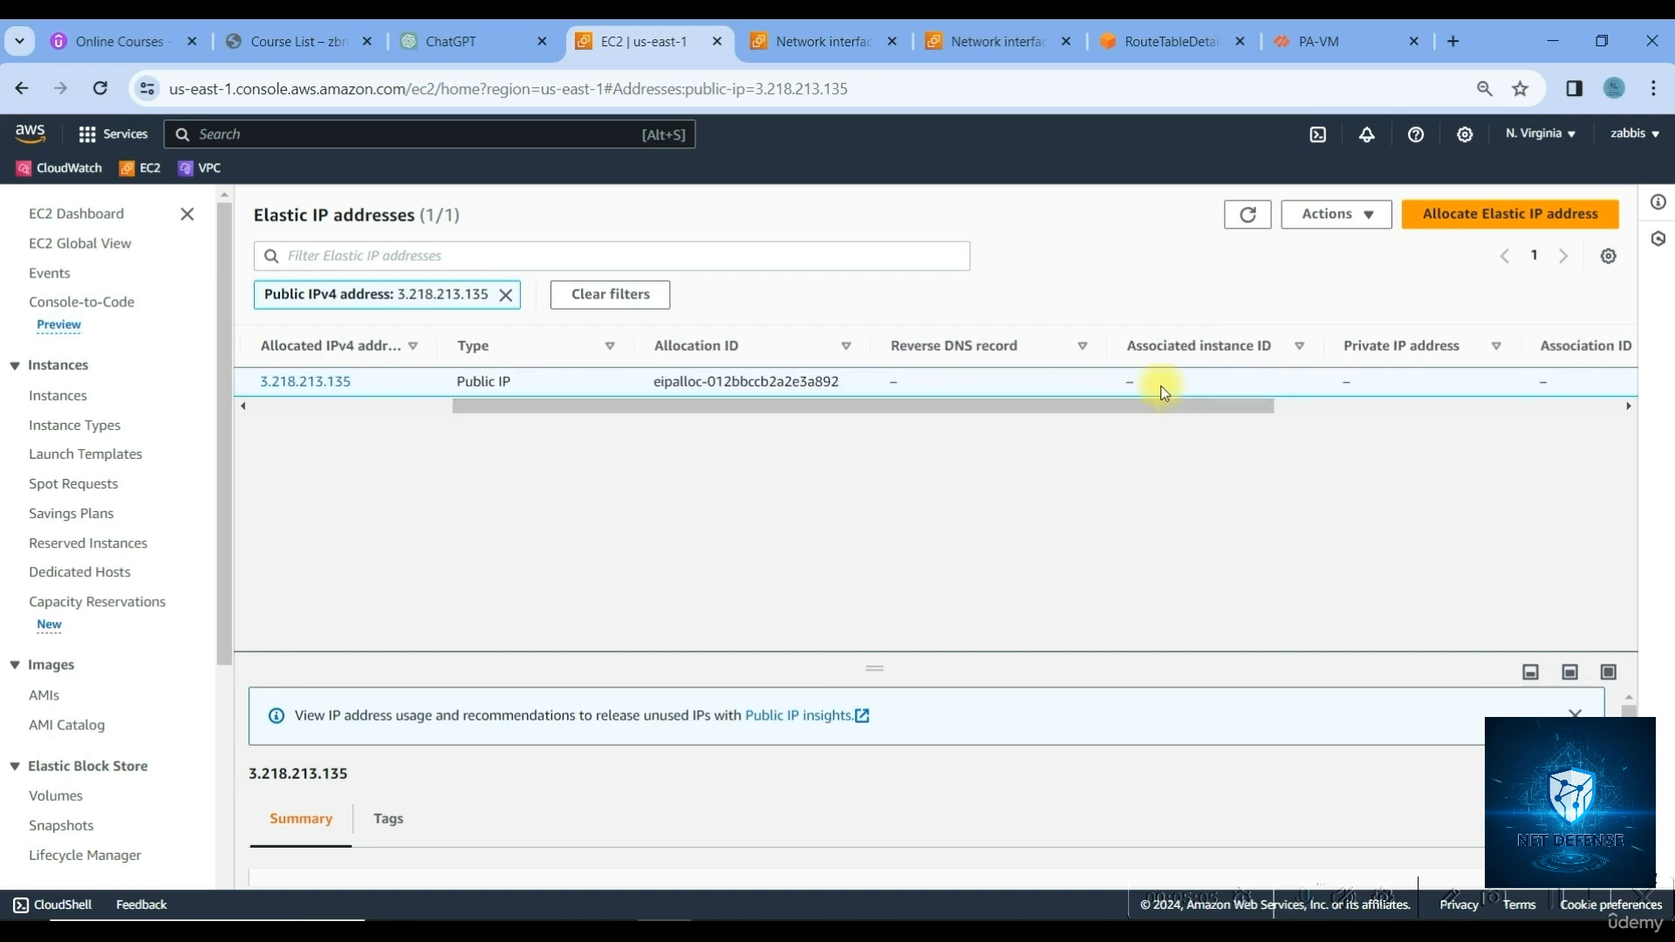
left_click(504, 297)
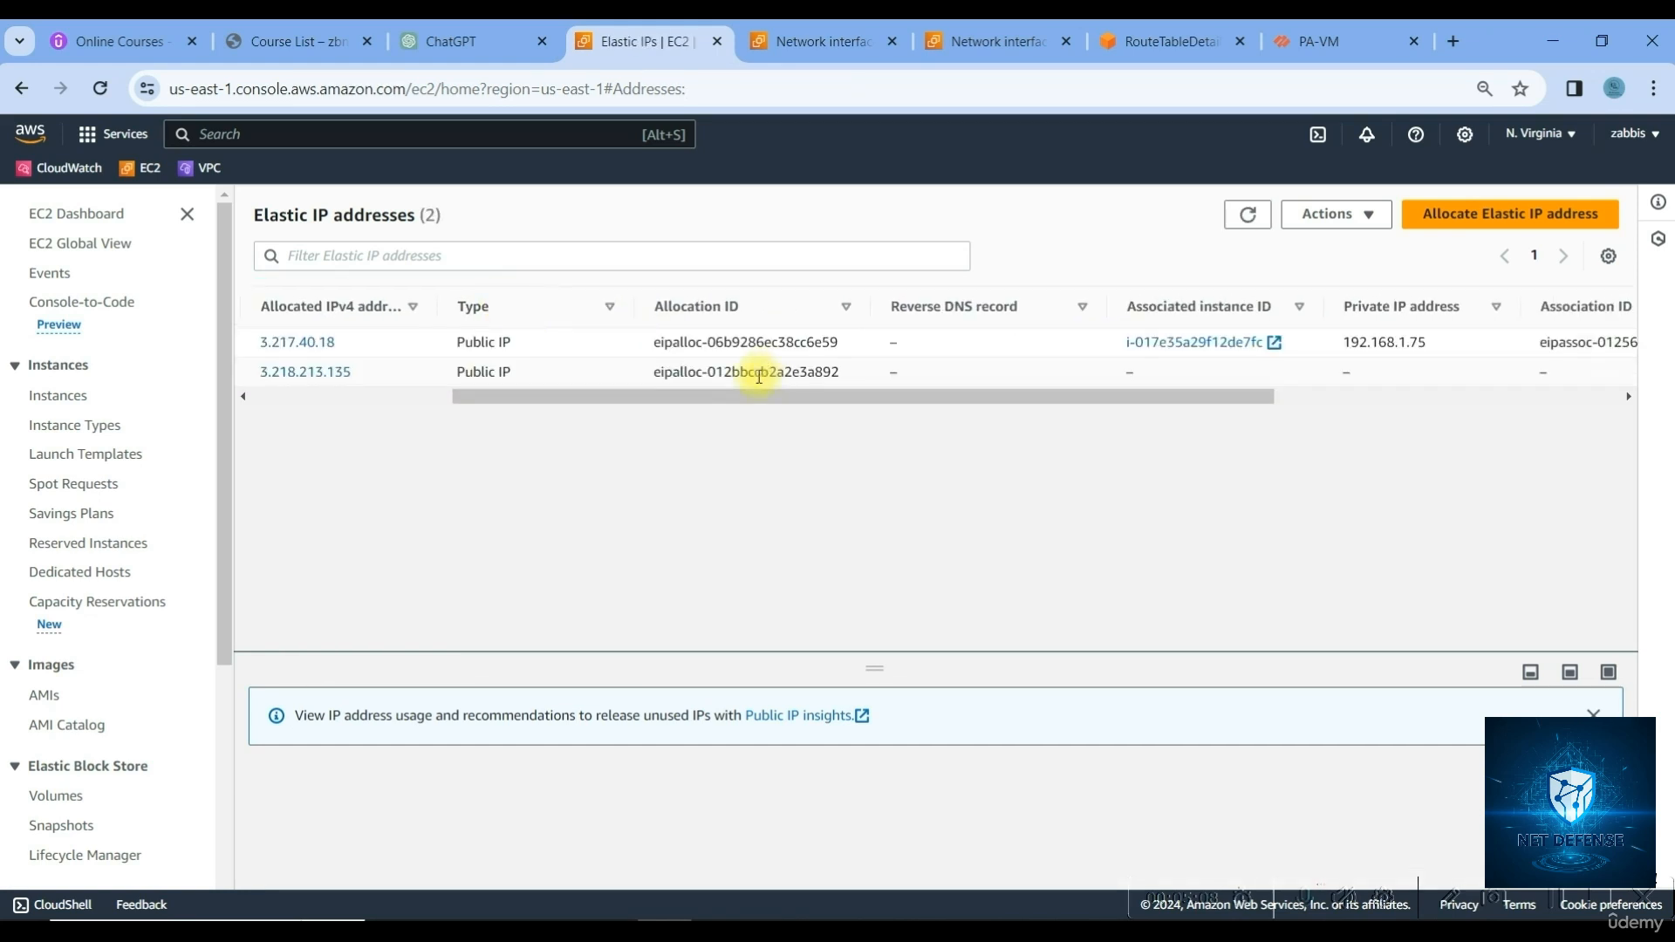
left_click_drag(887, 407, 1065, 388)
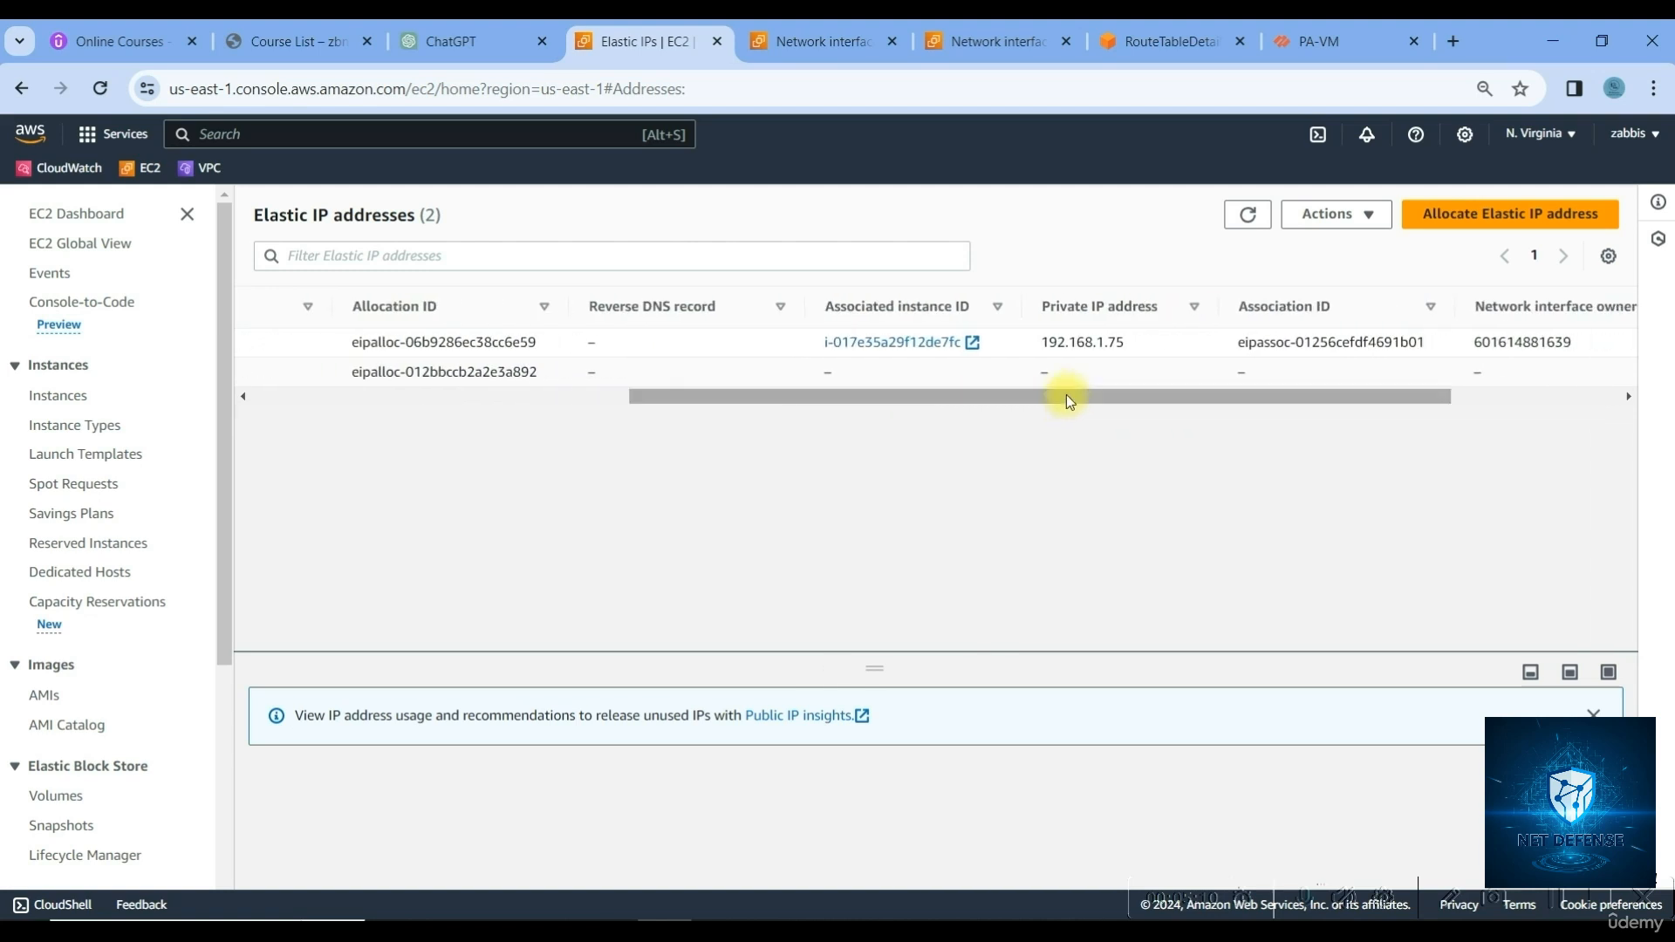
left_click_drag(1448, 345, 336, 404)
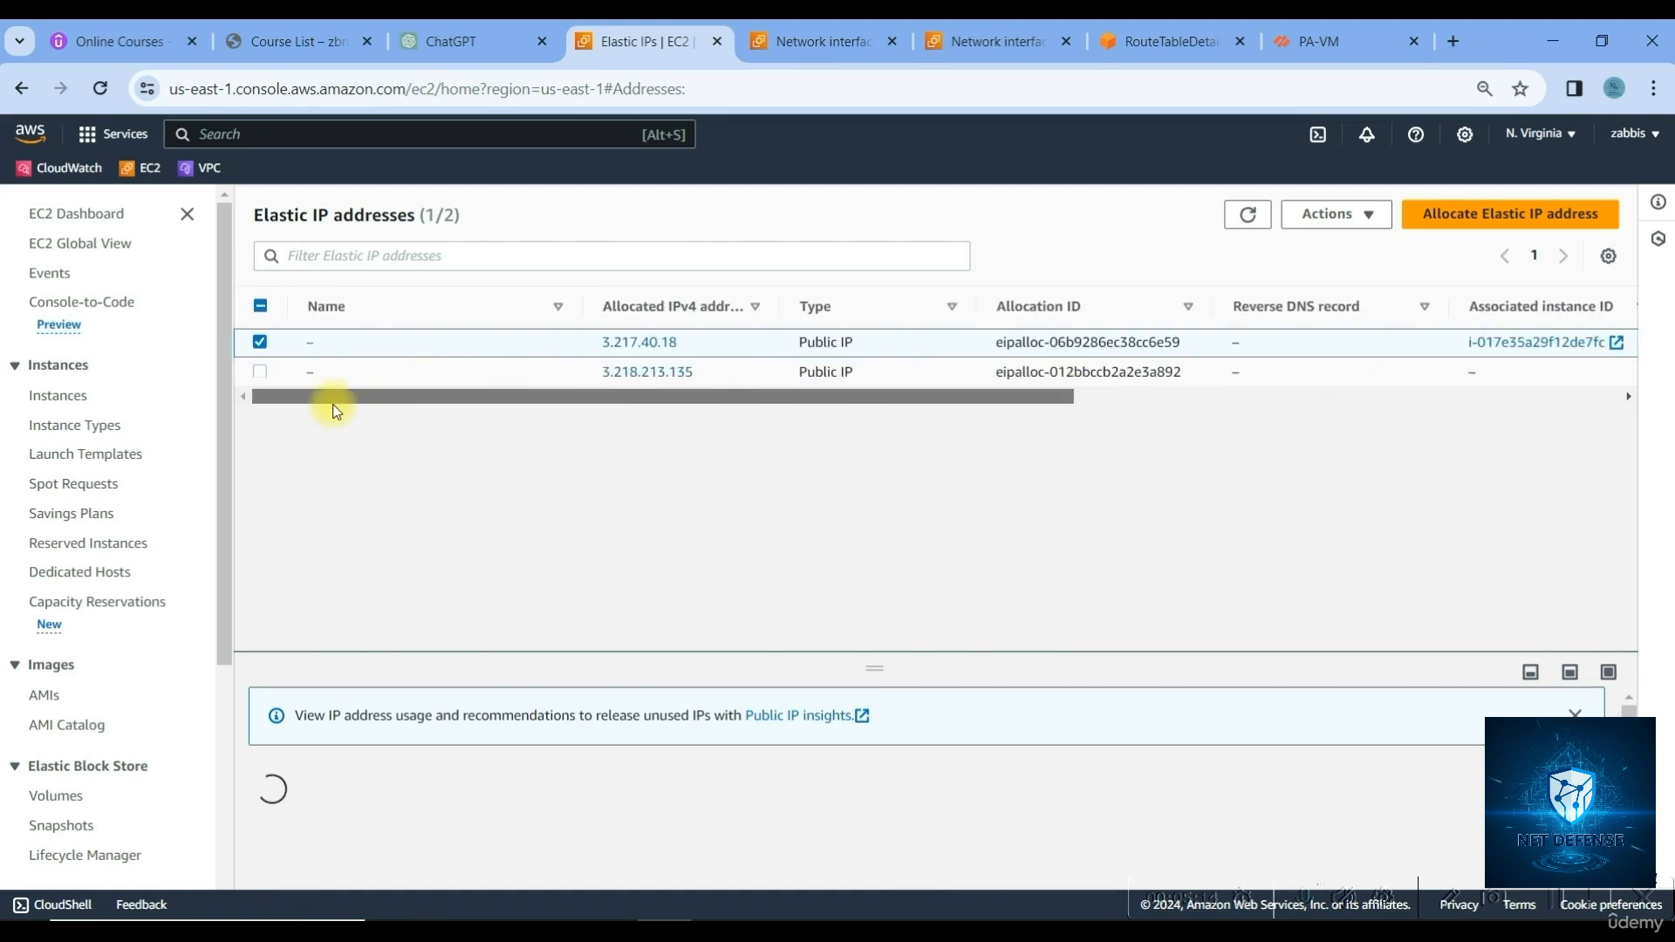
left_click(260, 341)
left_click(260, 372)
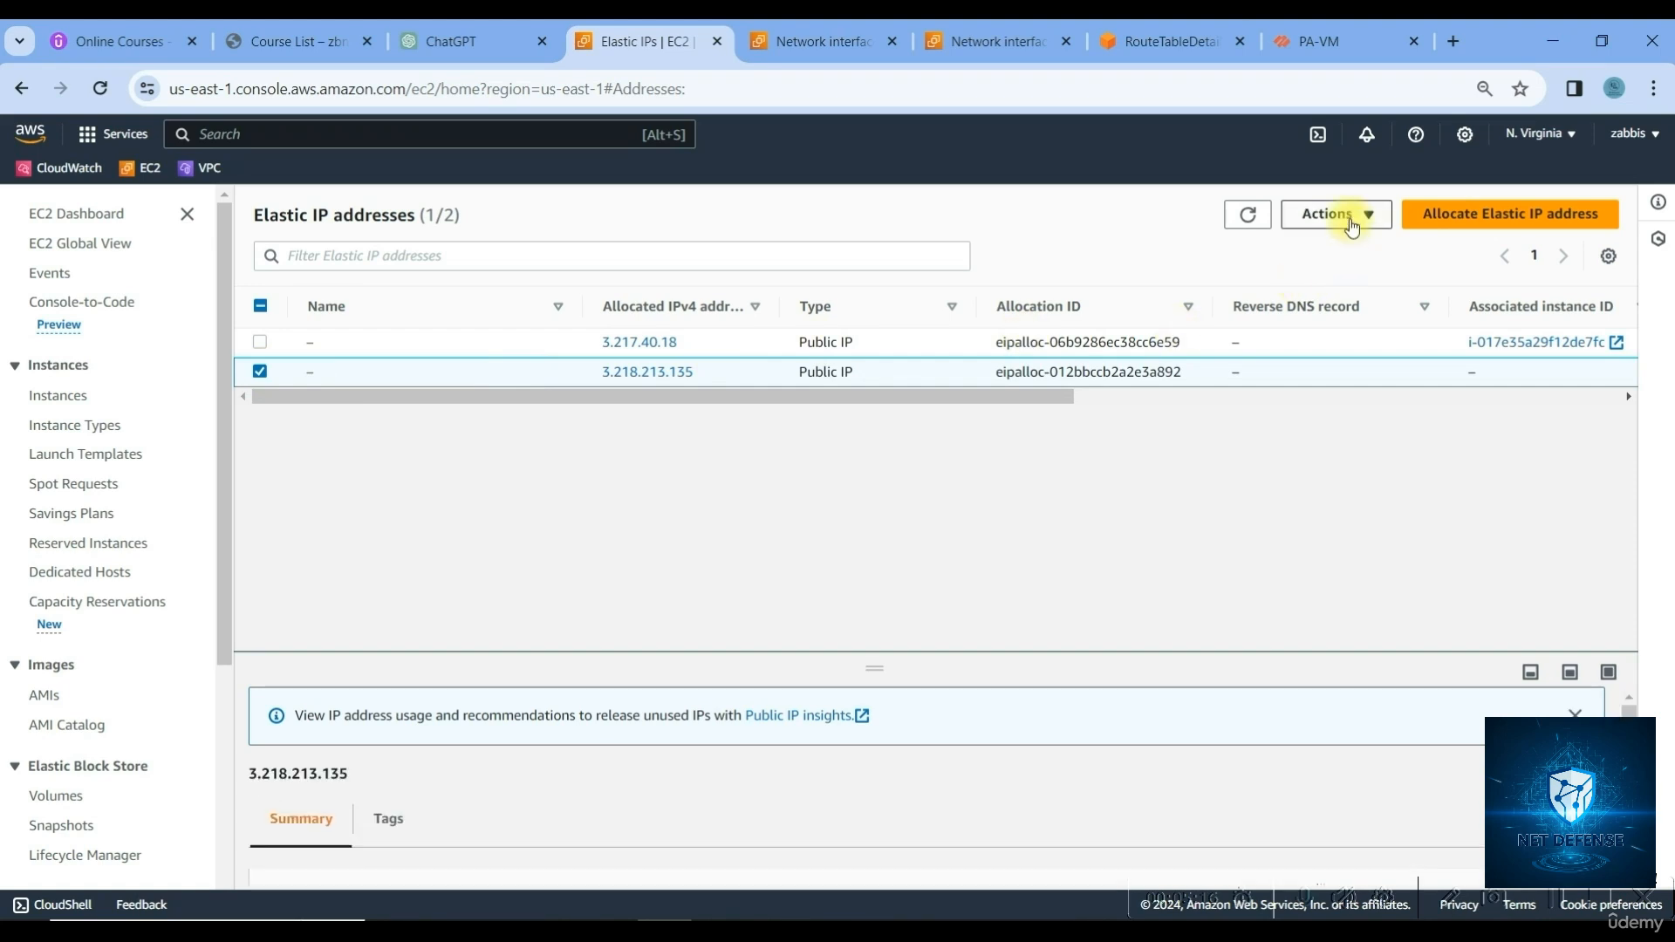
Associate Elastic IP 3.218.213.135 with network interface eni-0e5f390c1361f2fe7
left_click(1330, 214)
left_click(1377, 305)
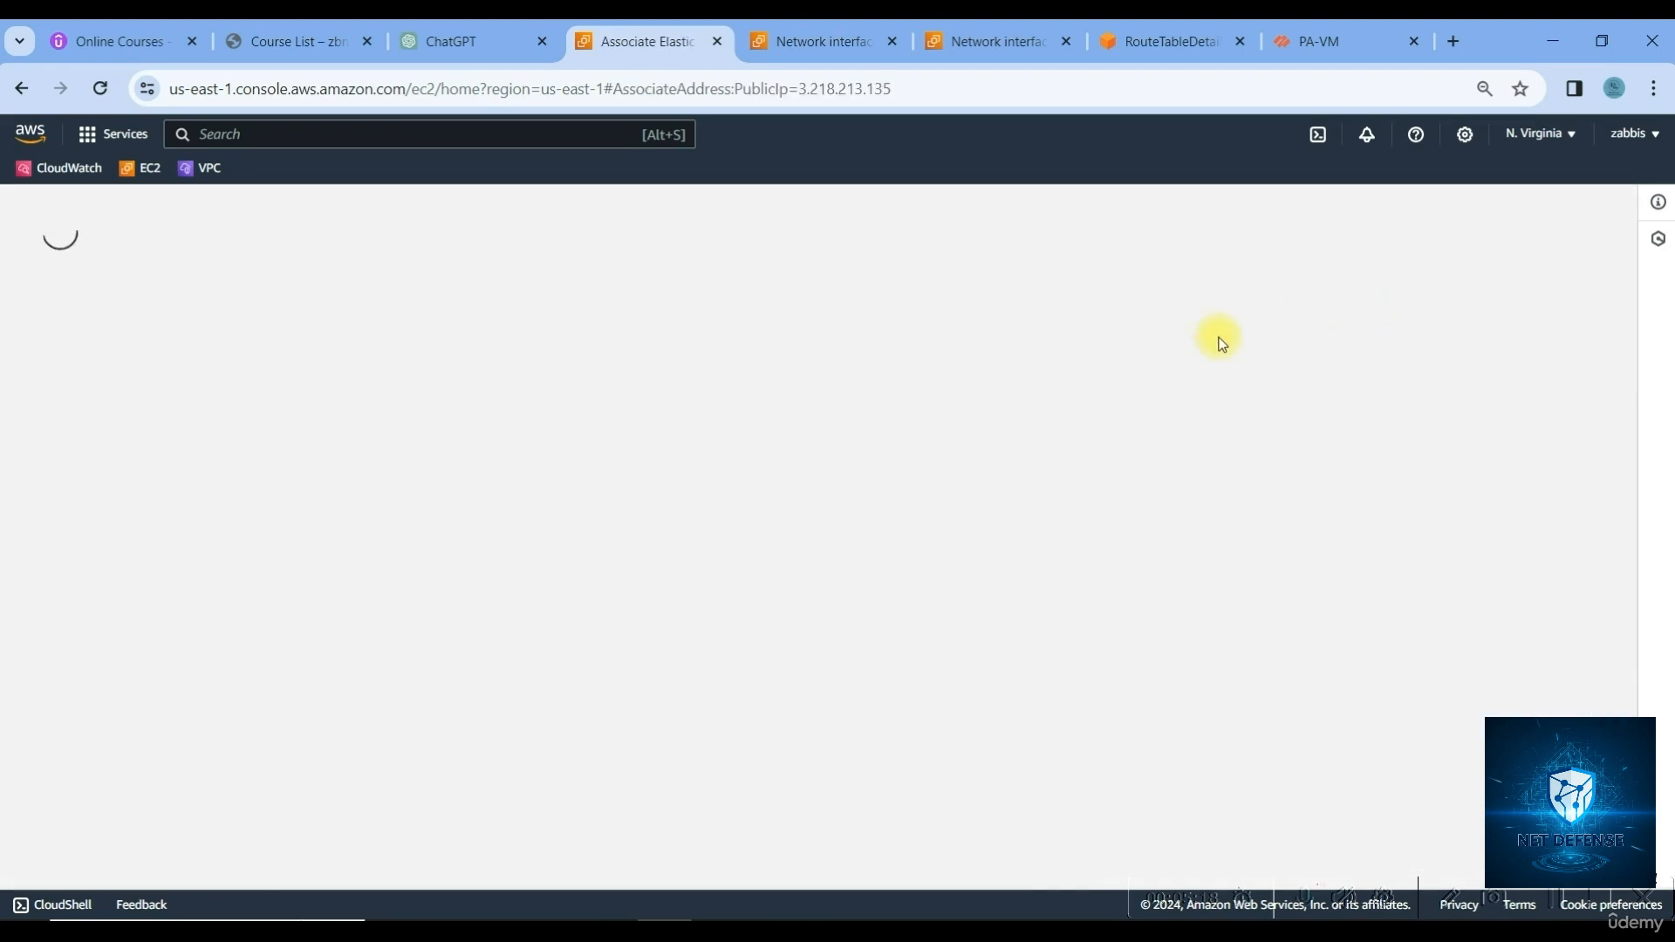
left_click(109, 456)
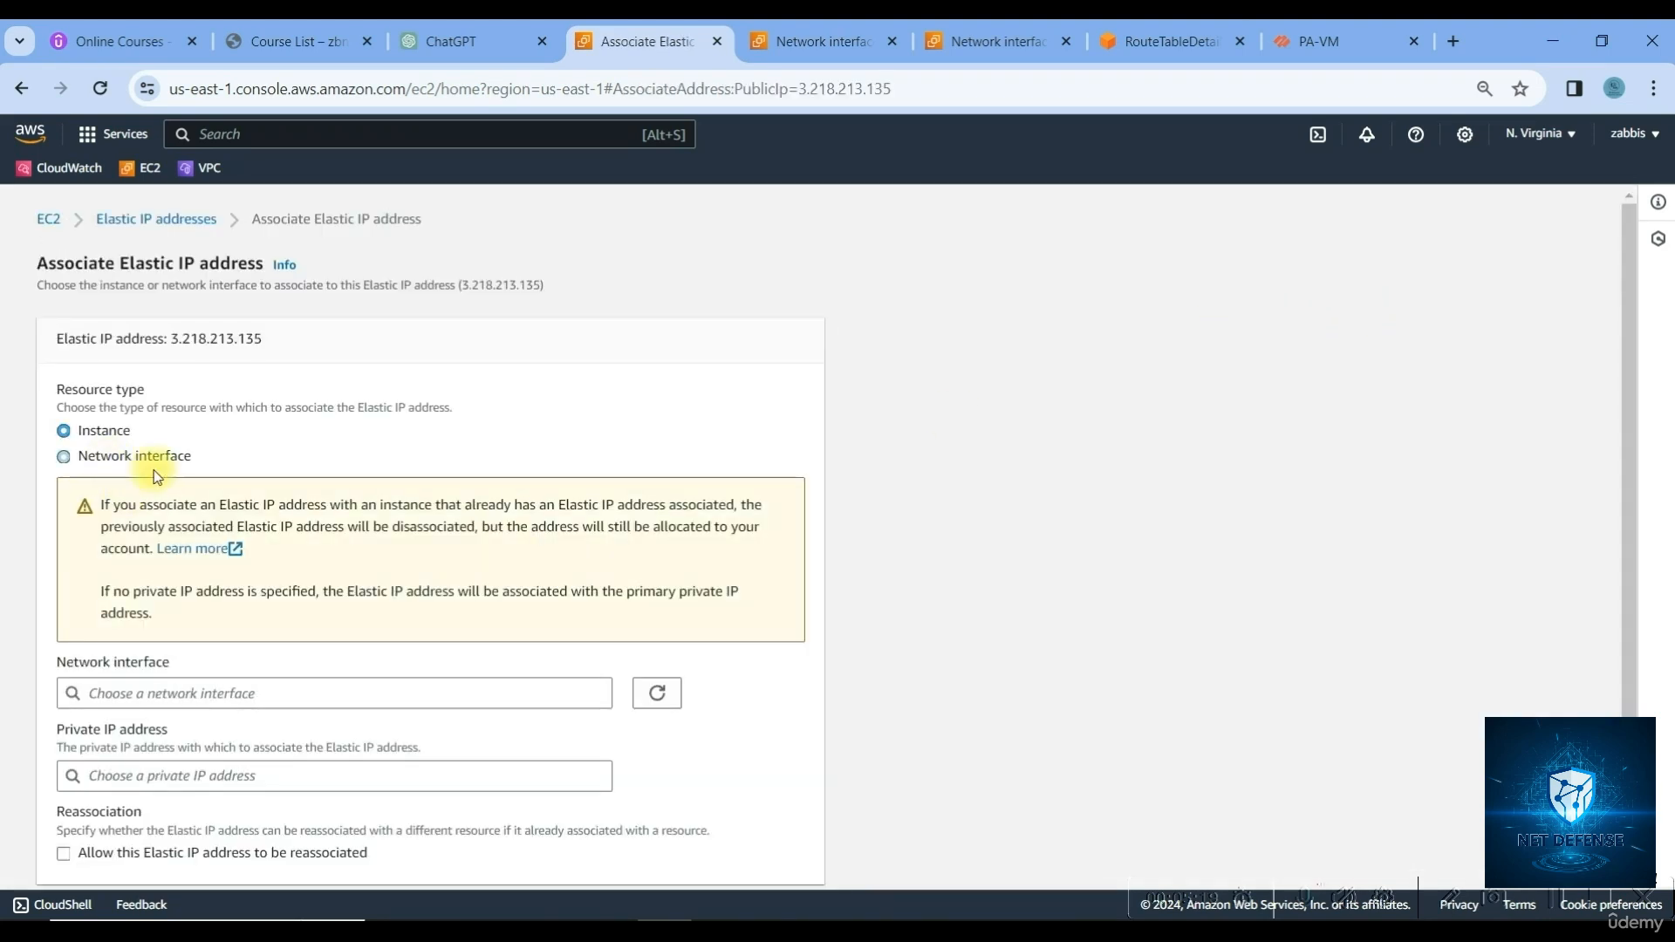
left_click(273, 693)
left_click(254, 598)
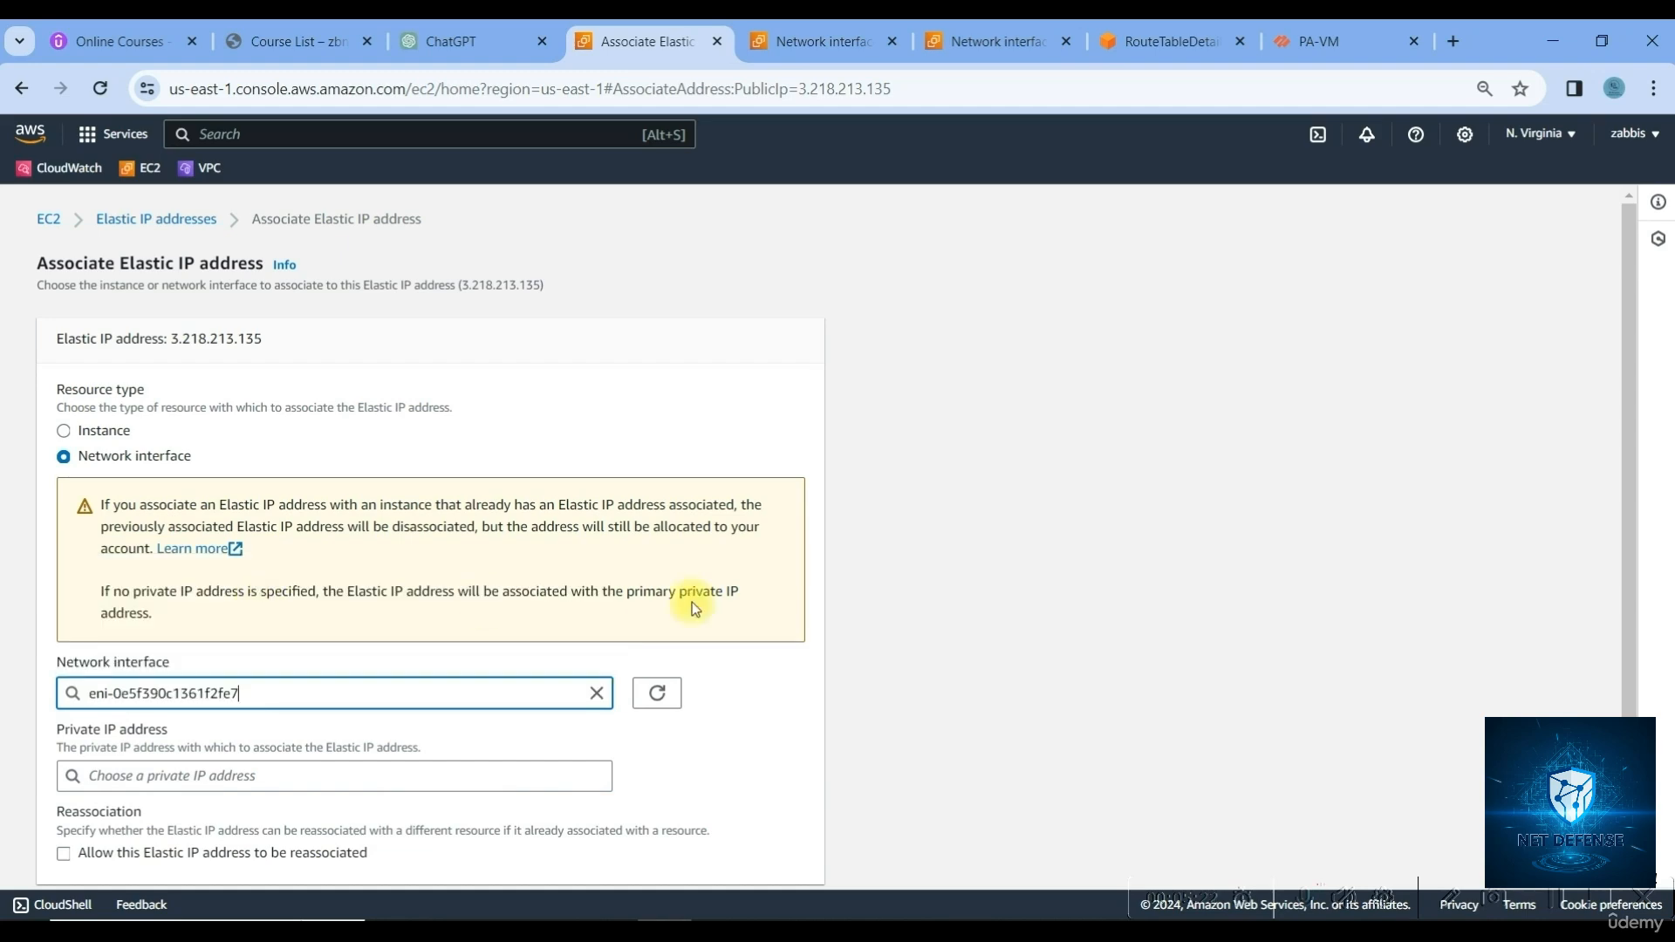
scroll(724, 619, "down", 2)
left_click(768, 851)
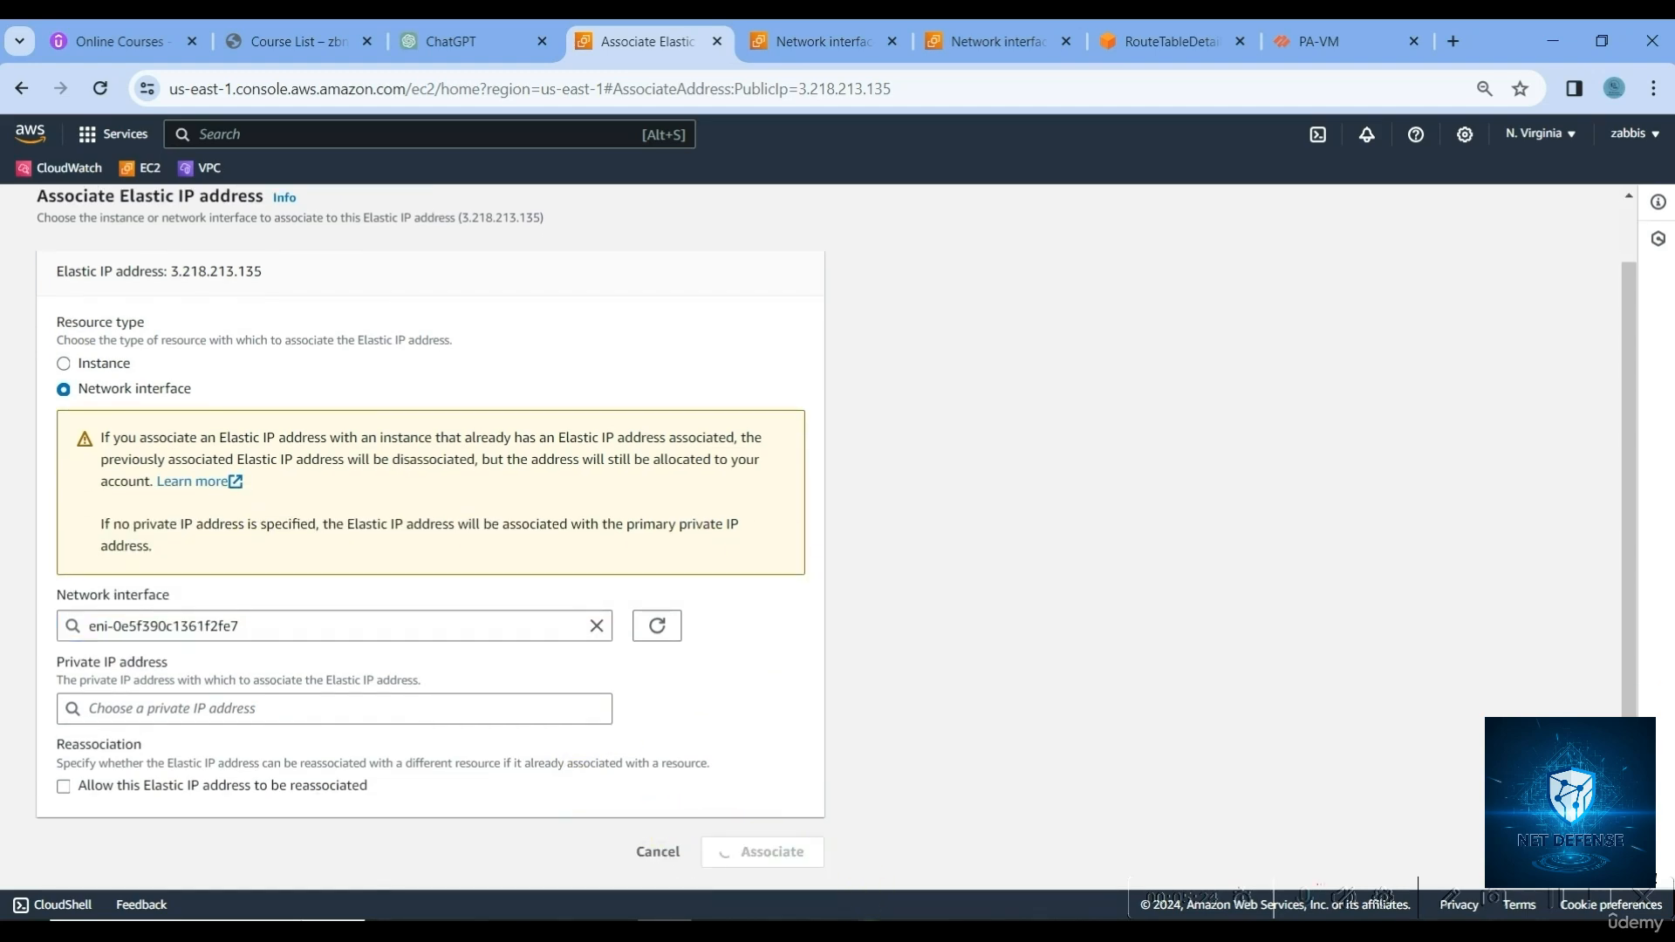
key("alt+Tab")
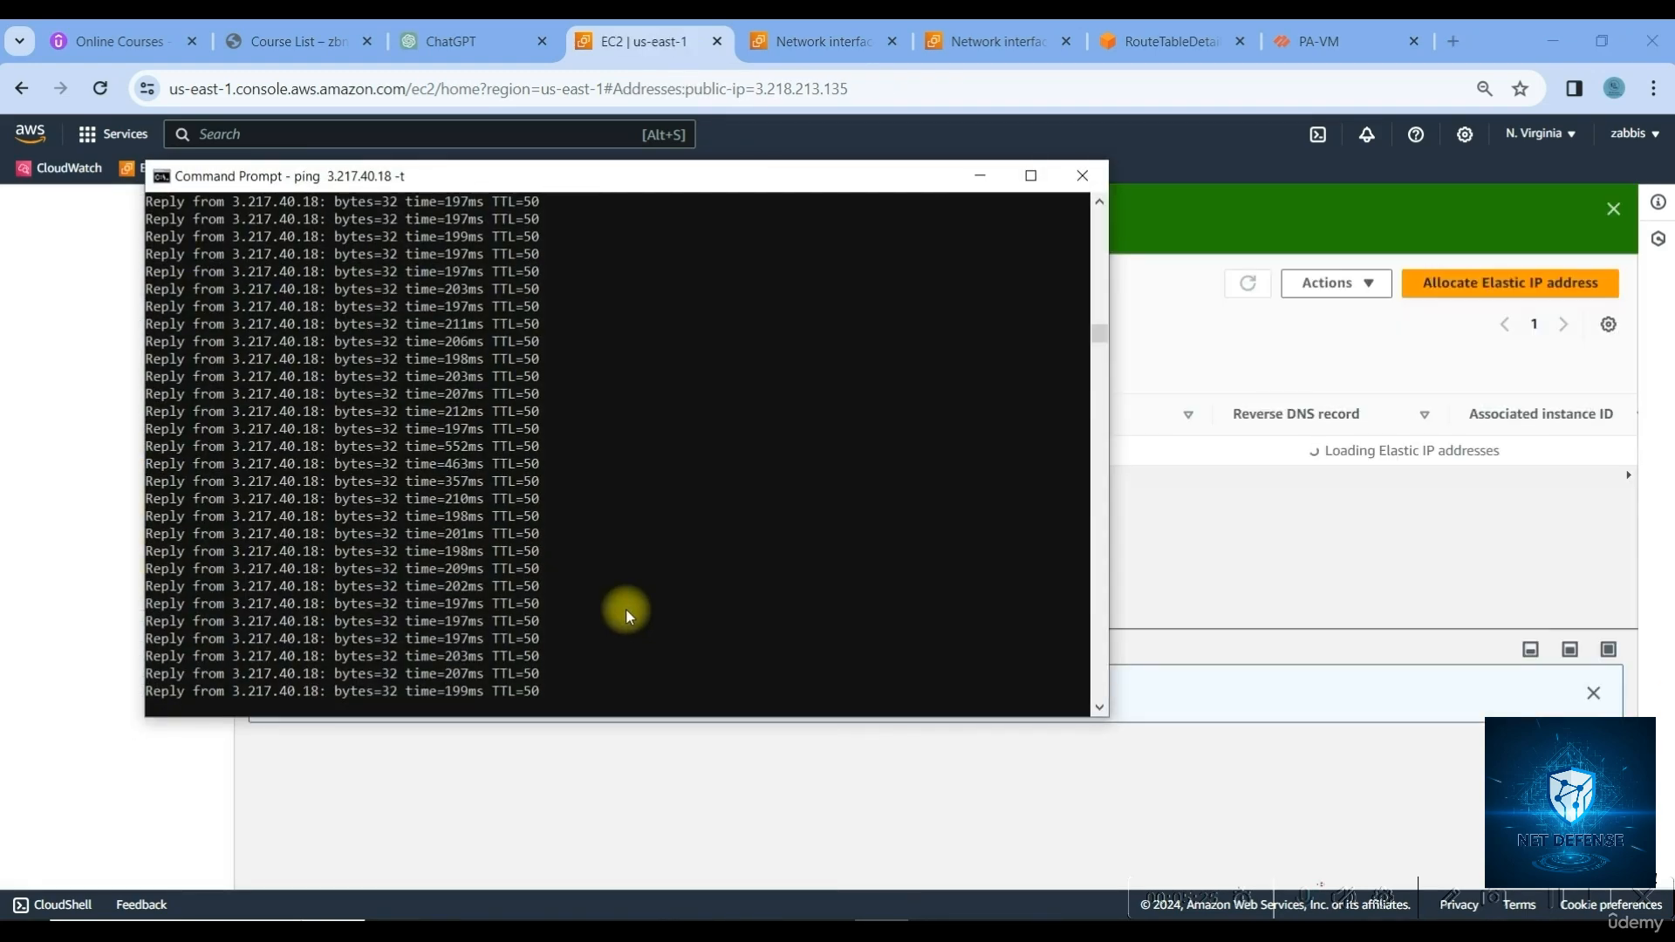
Confirm the ping from 192.168.20.10 to 8.8.8.8 now gets replies, then stop it
left_click(995, 914)
left_click(994, 916)
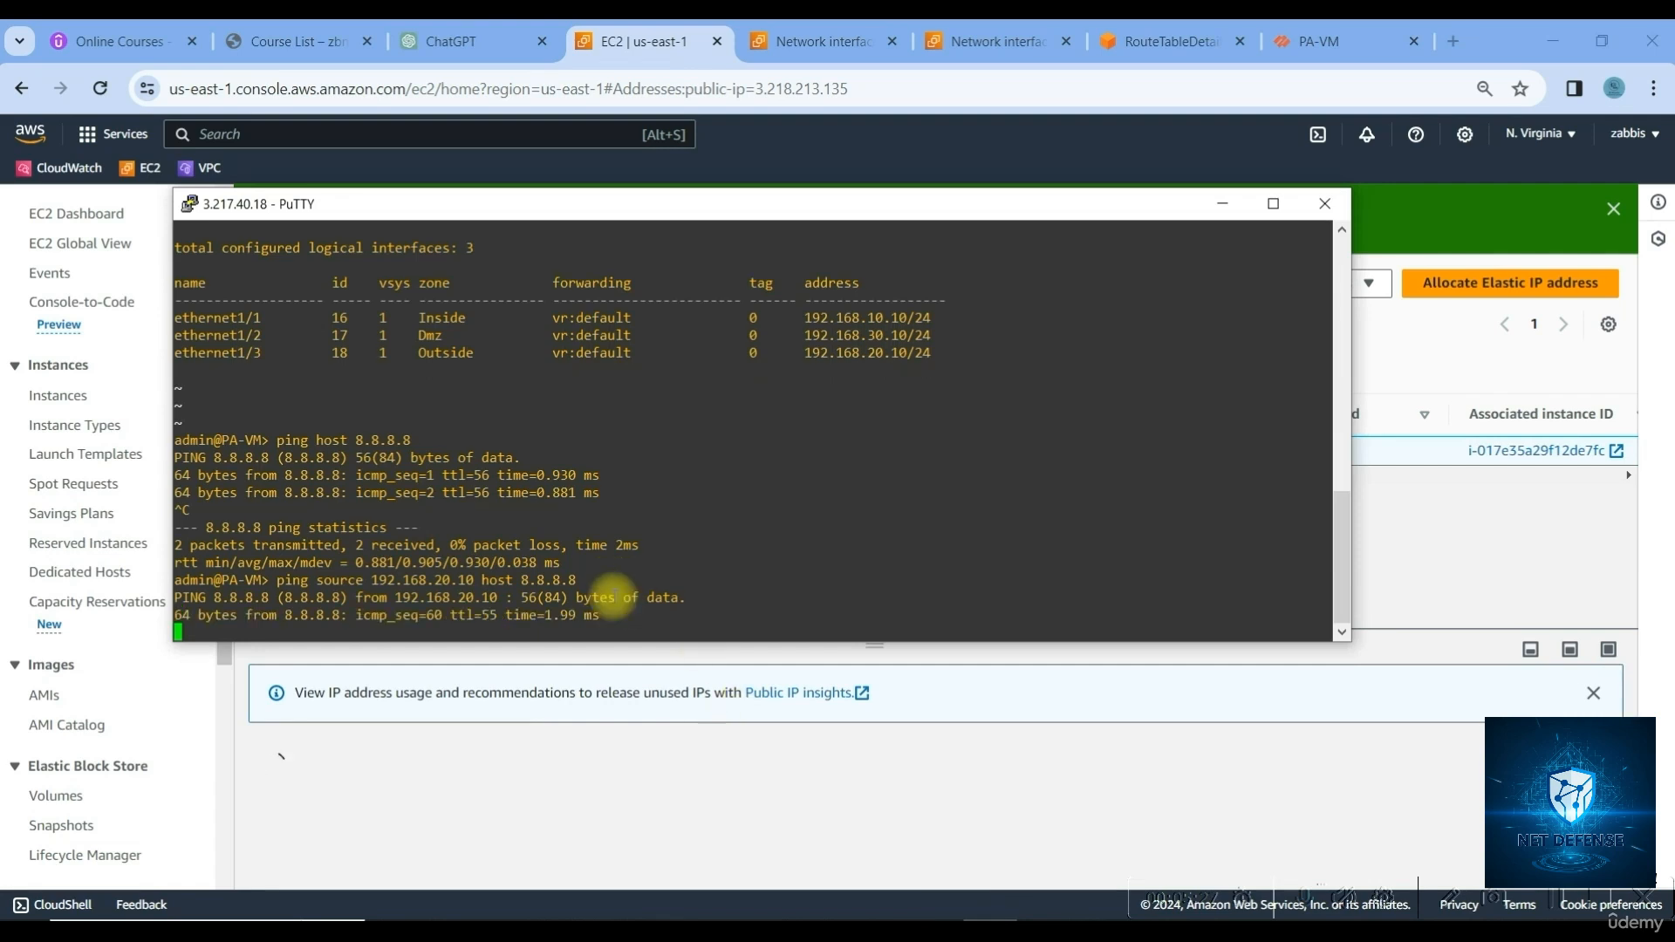
left_click_drag(618, 618, 262, 602)
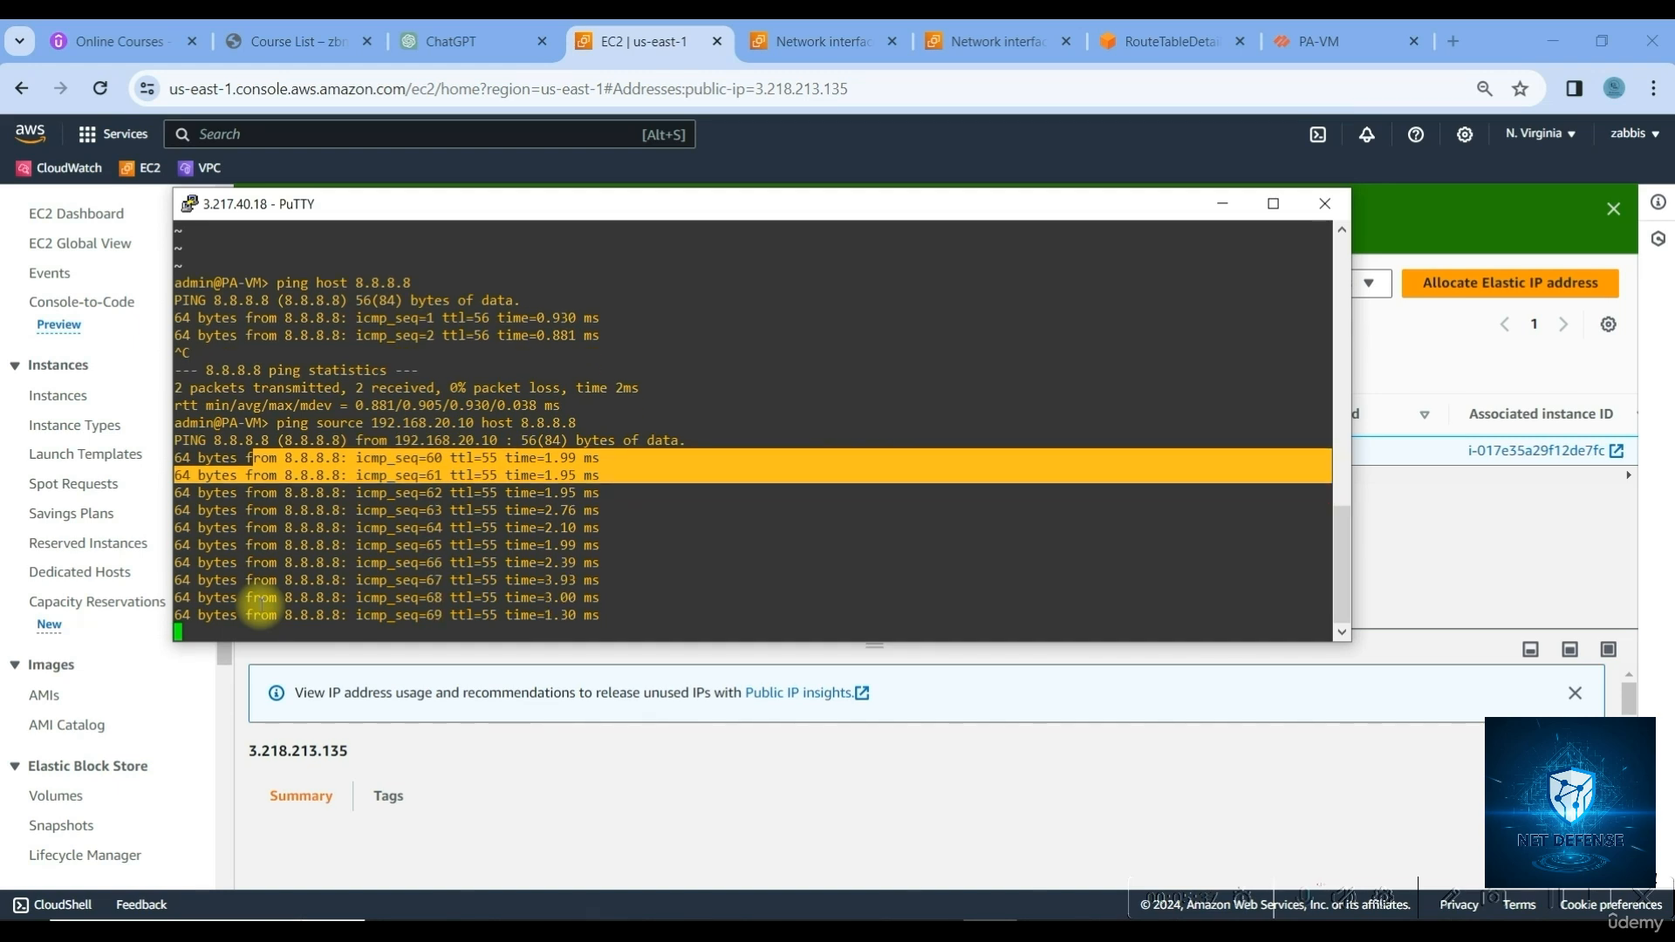
key("ctrl+c")
key("Up")
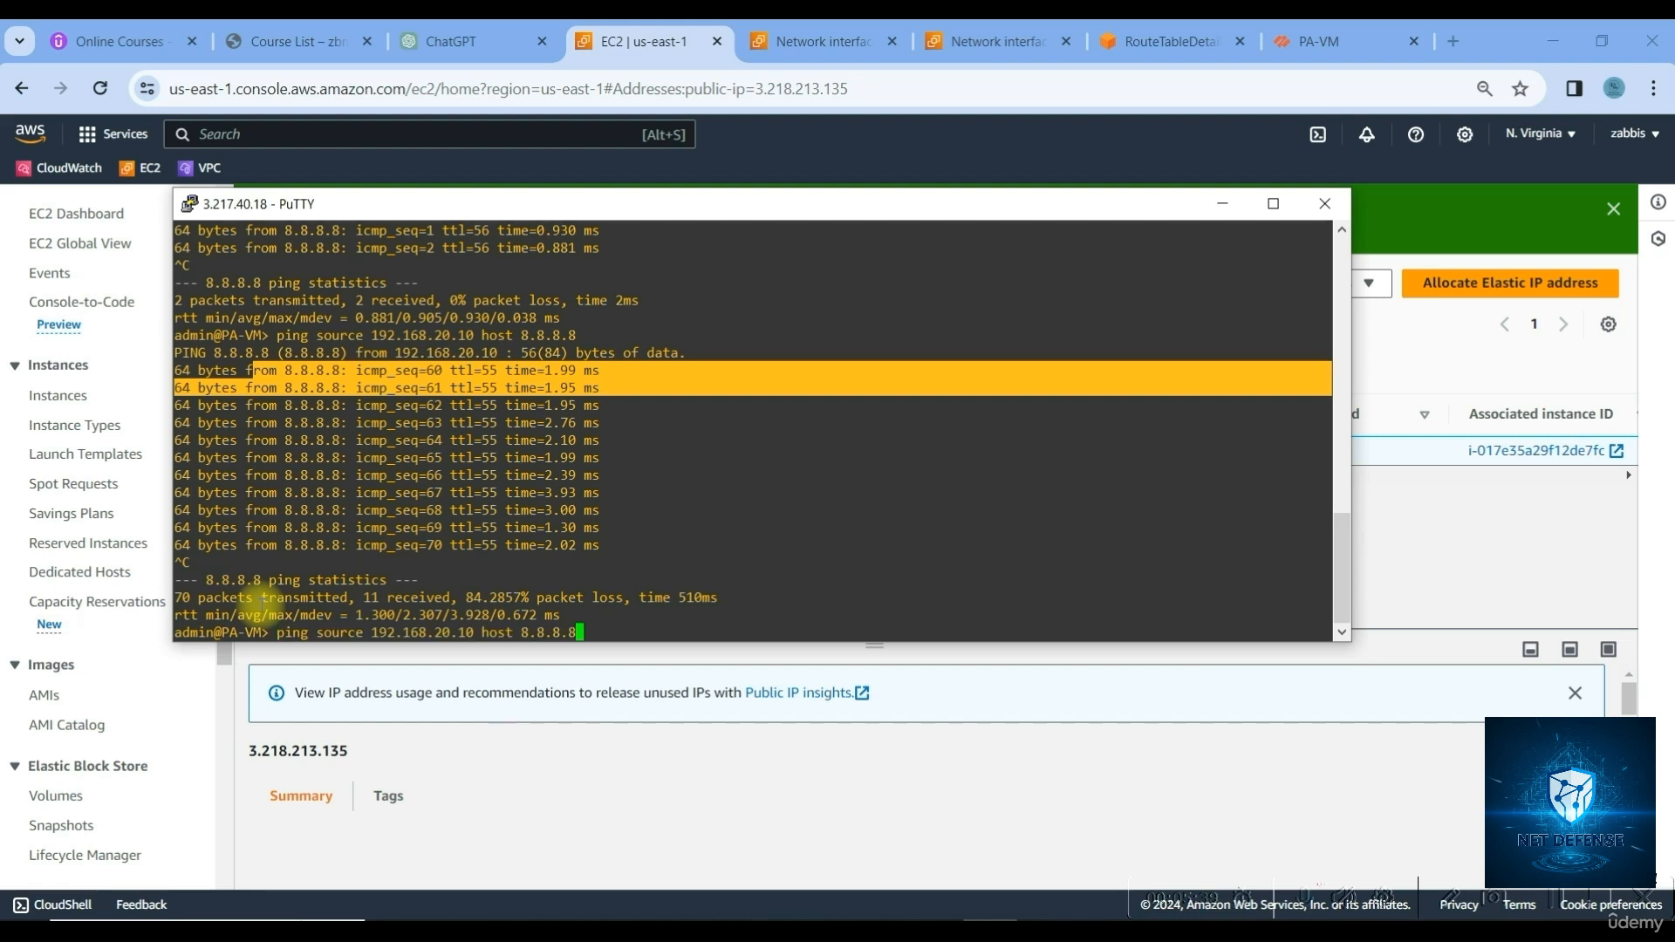
key("BackSpace")
key("BackSpace")
type("www.googl")
key("Return")
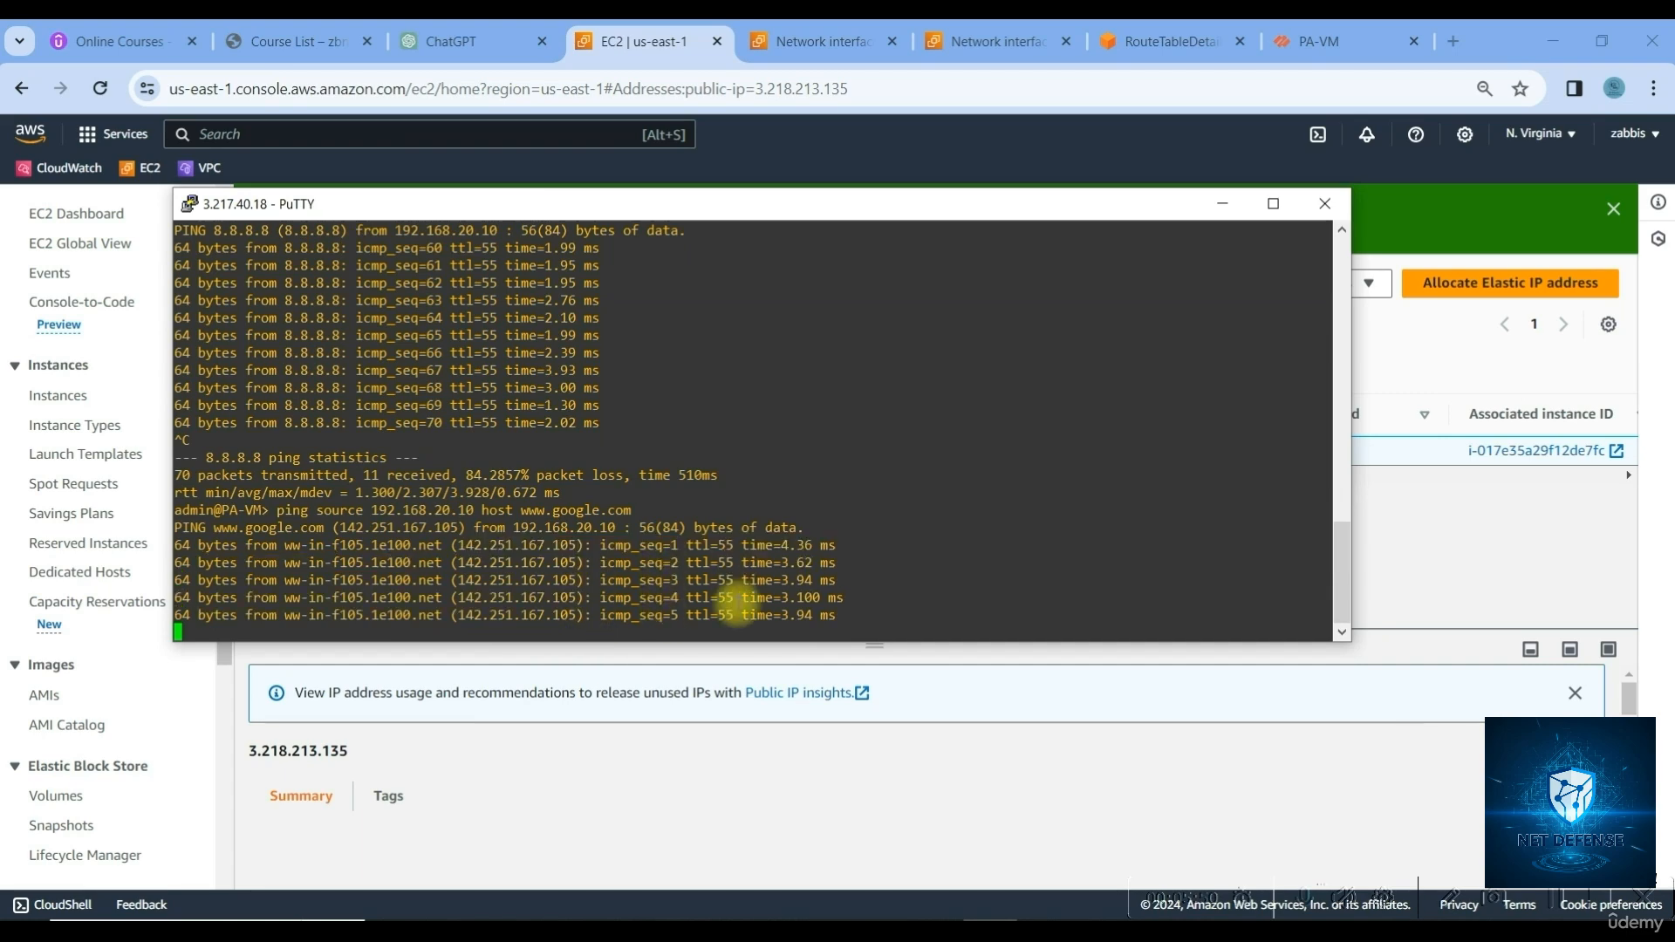
key("ctrl+c")
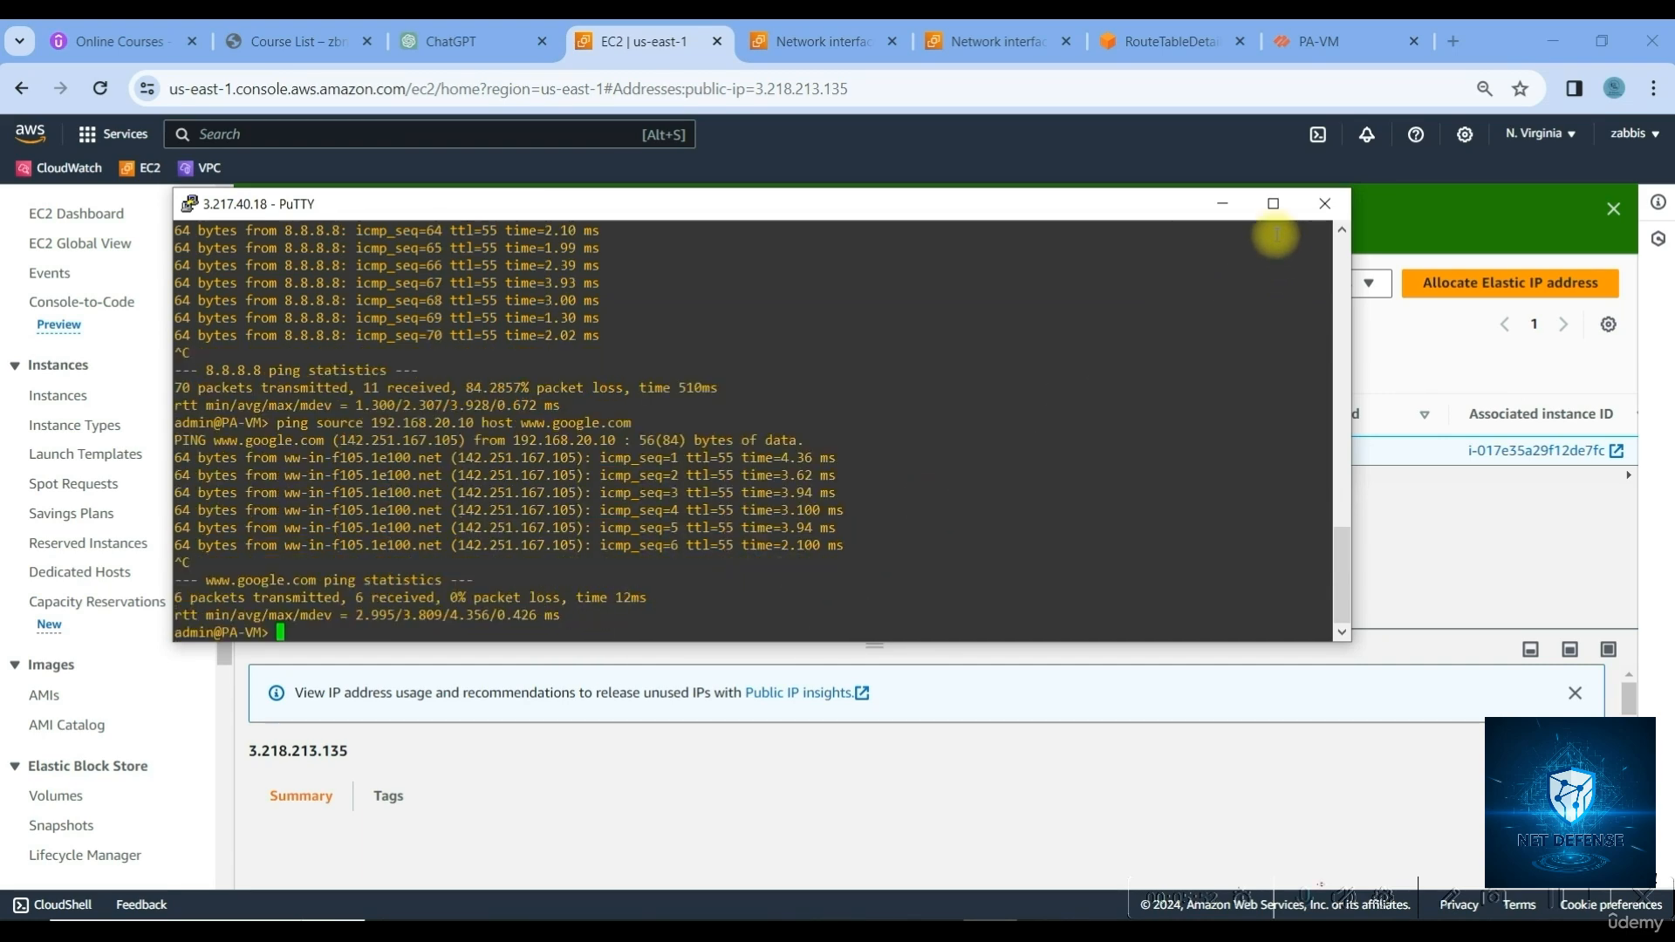
left_click(1222, 203)
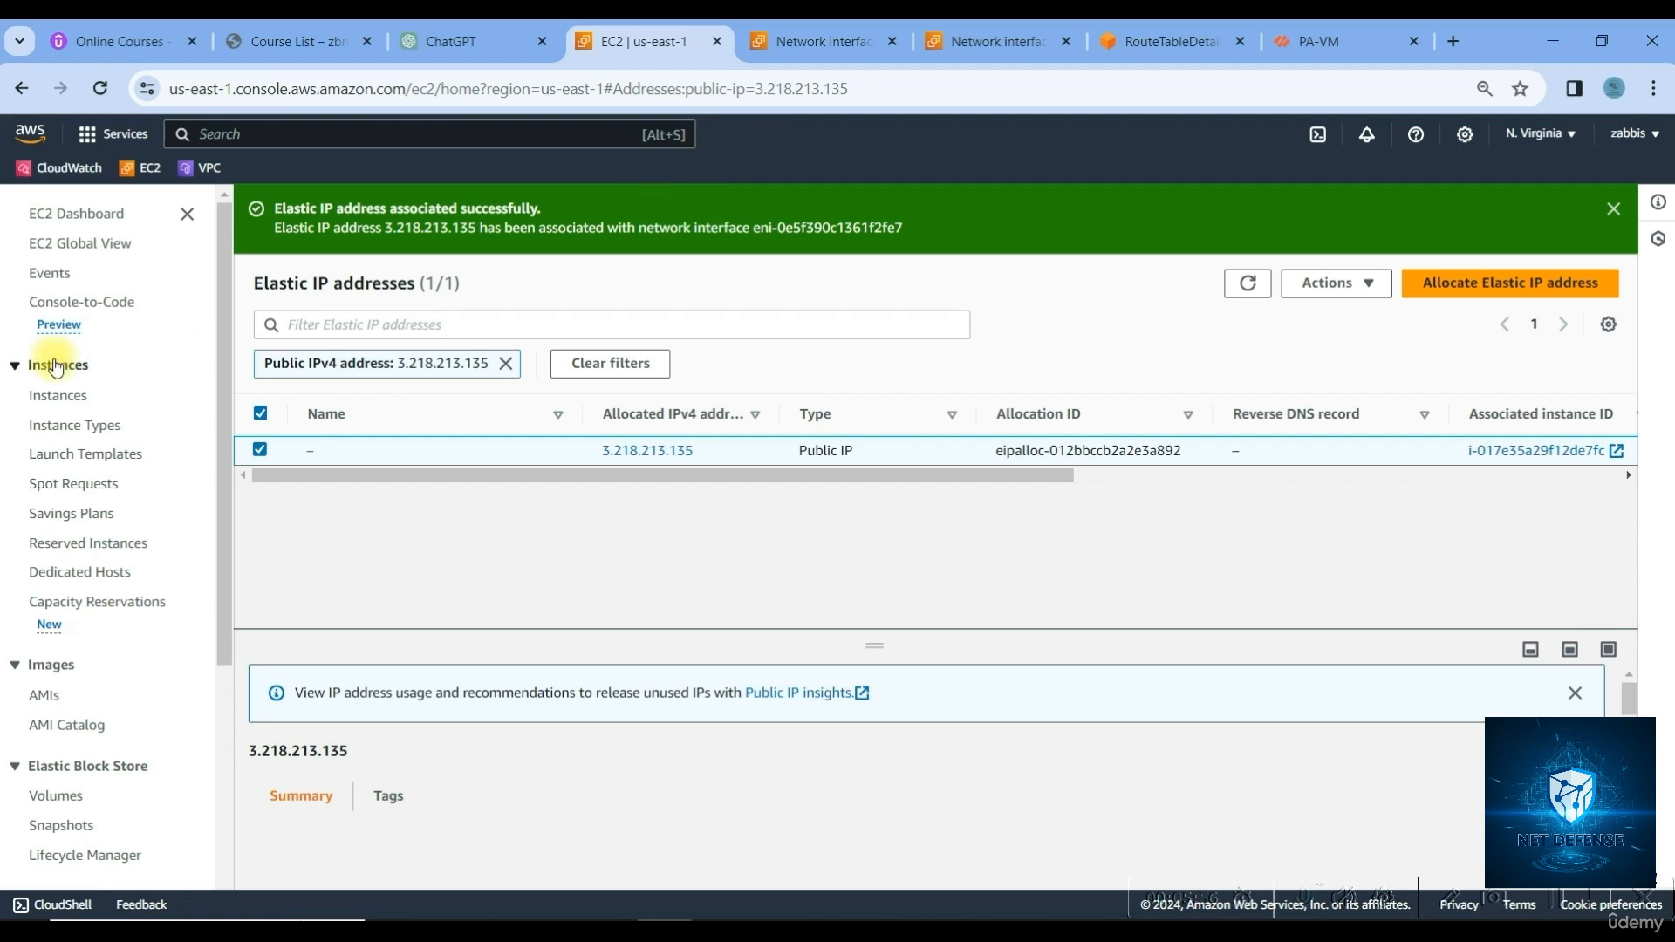
Start a new instance launch from the Instances list and pick the Windows quick-start image list
left_click(59, 397)
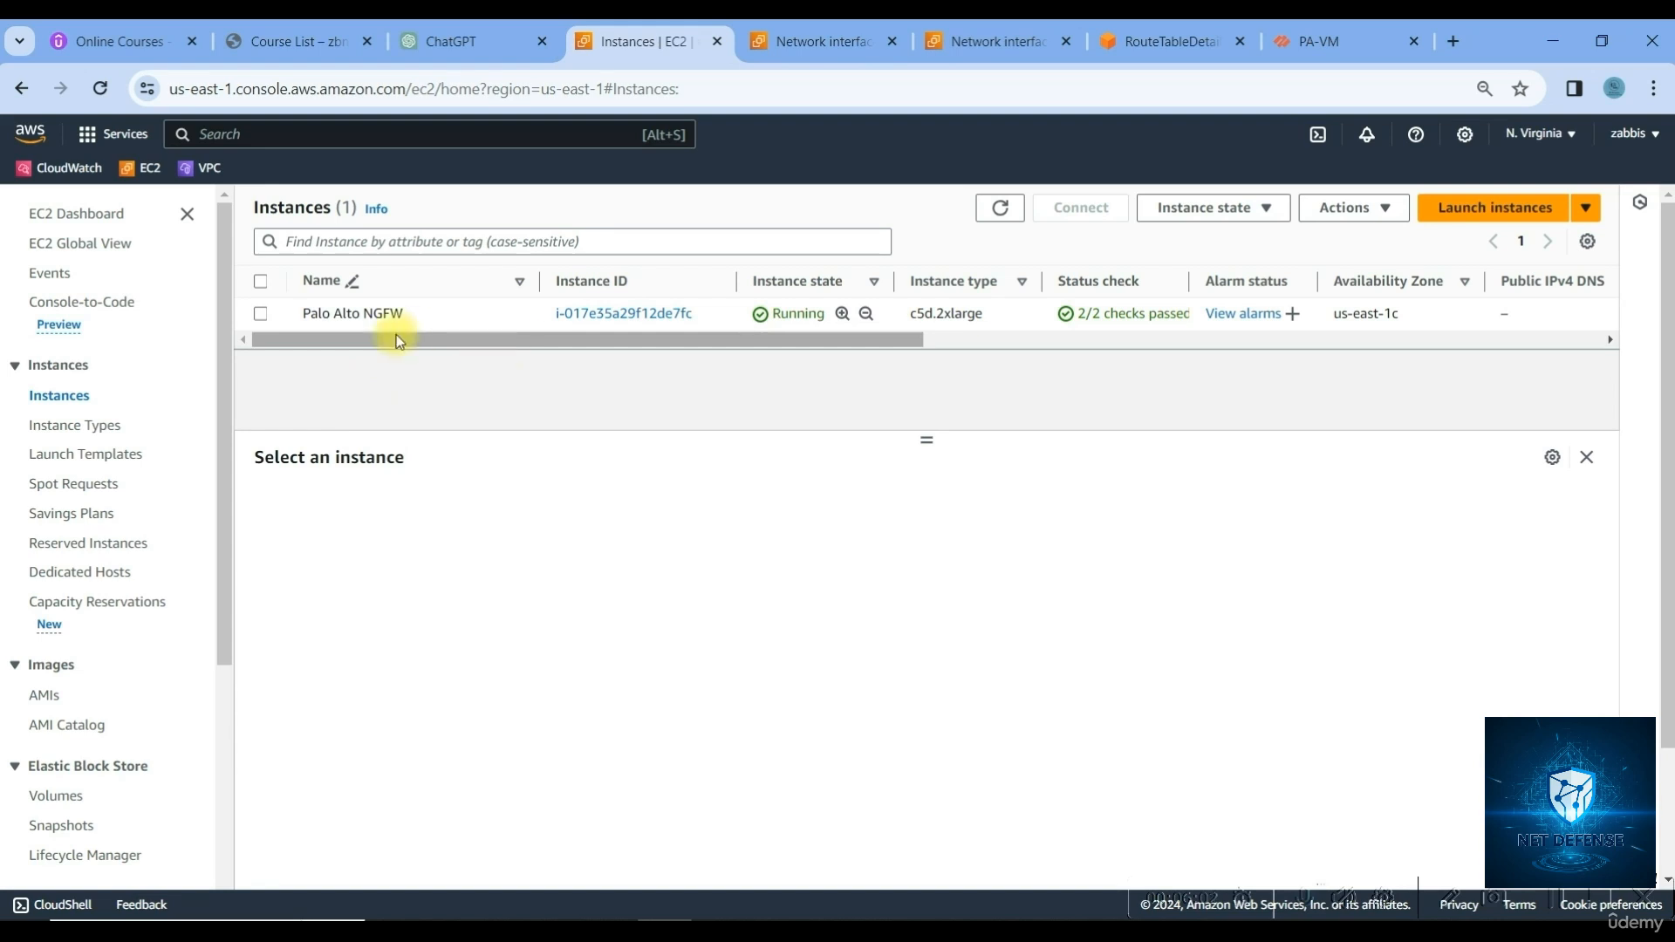
left_click(1505, 207)
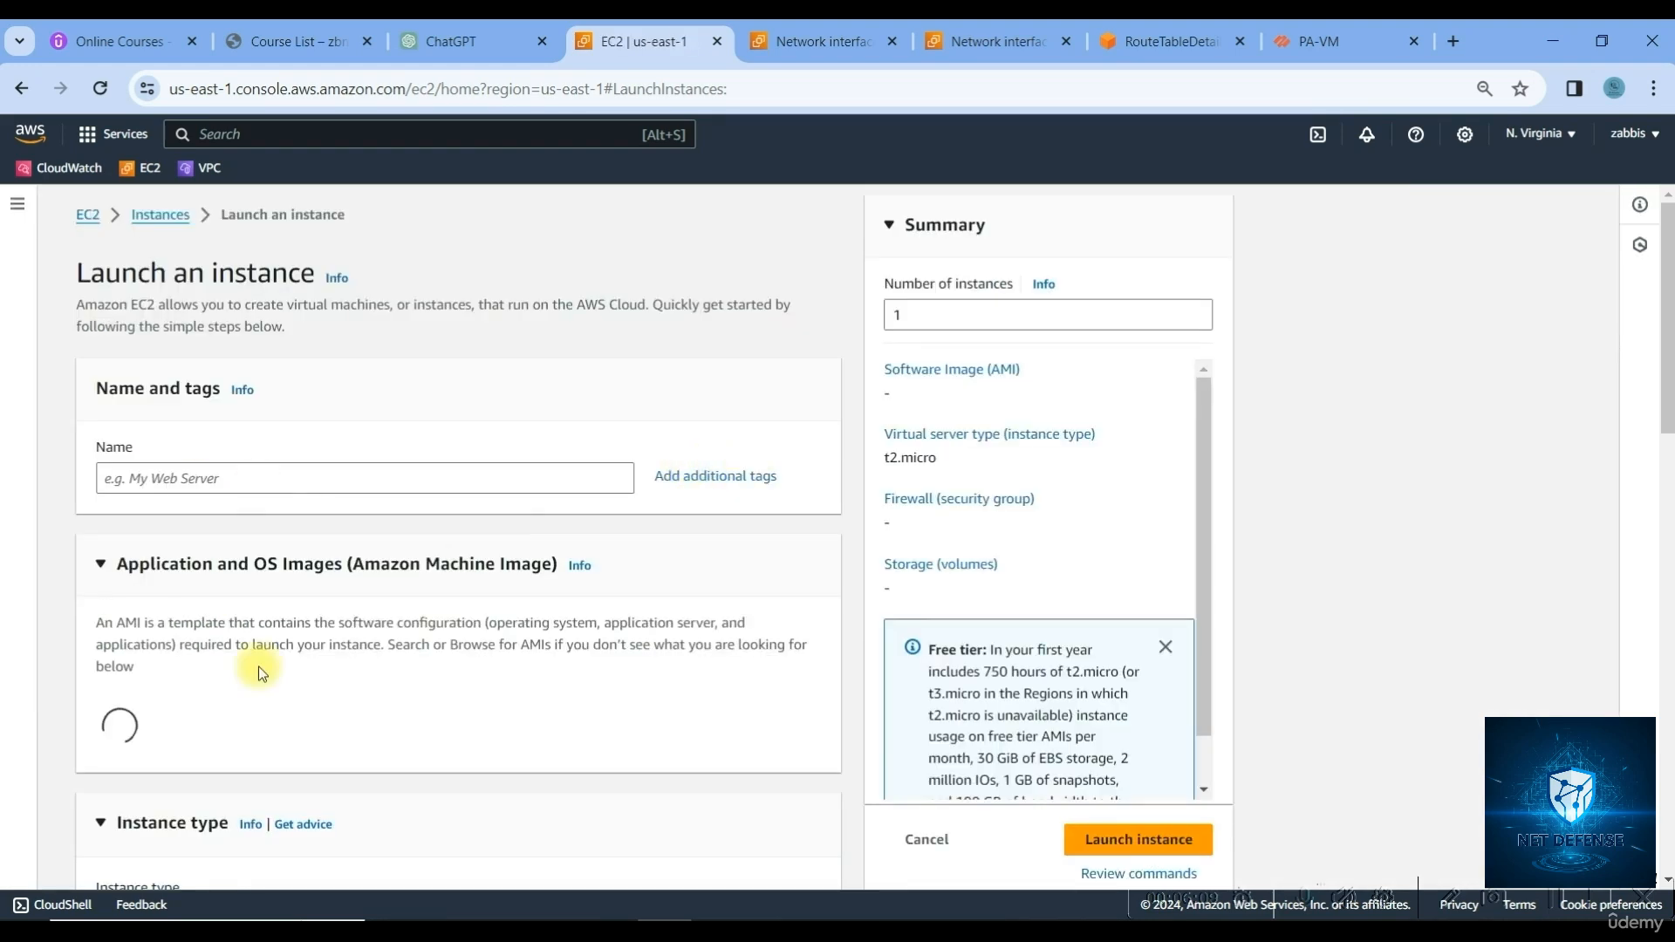
scroll(375, 653, "down", 3)
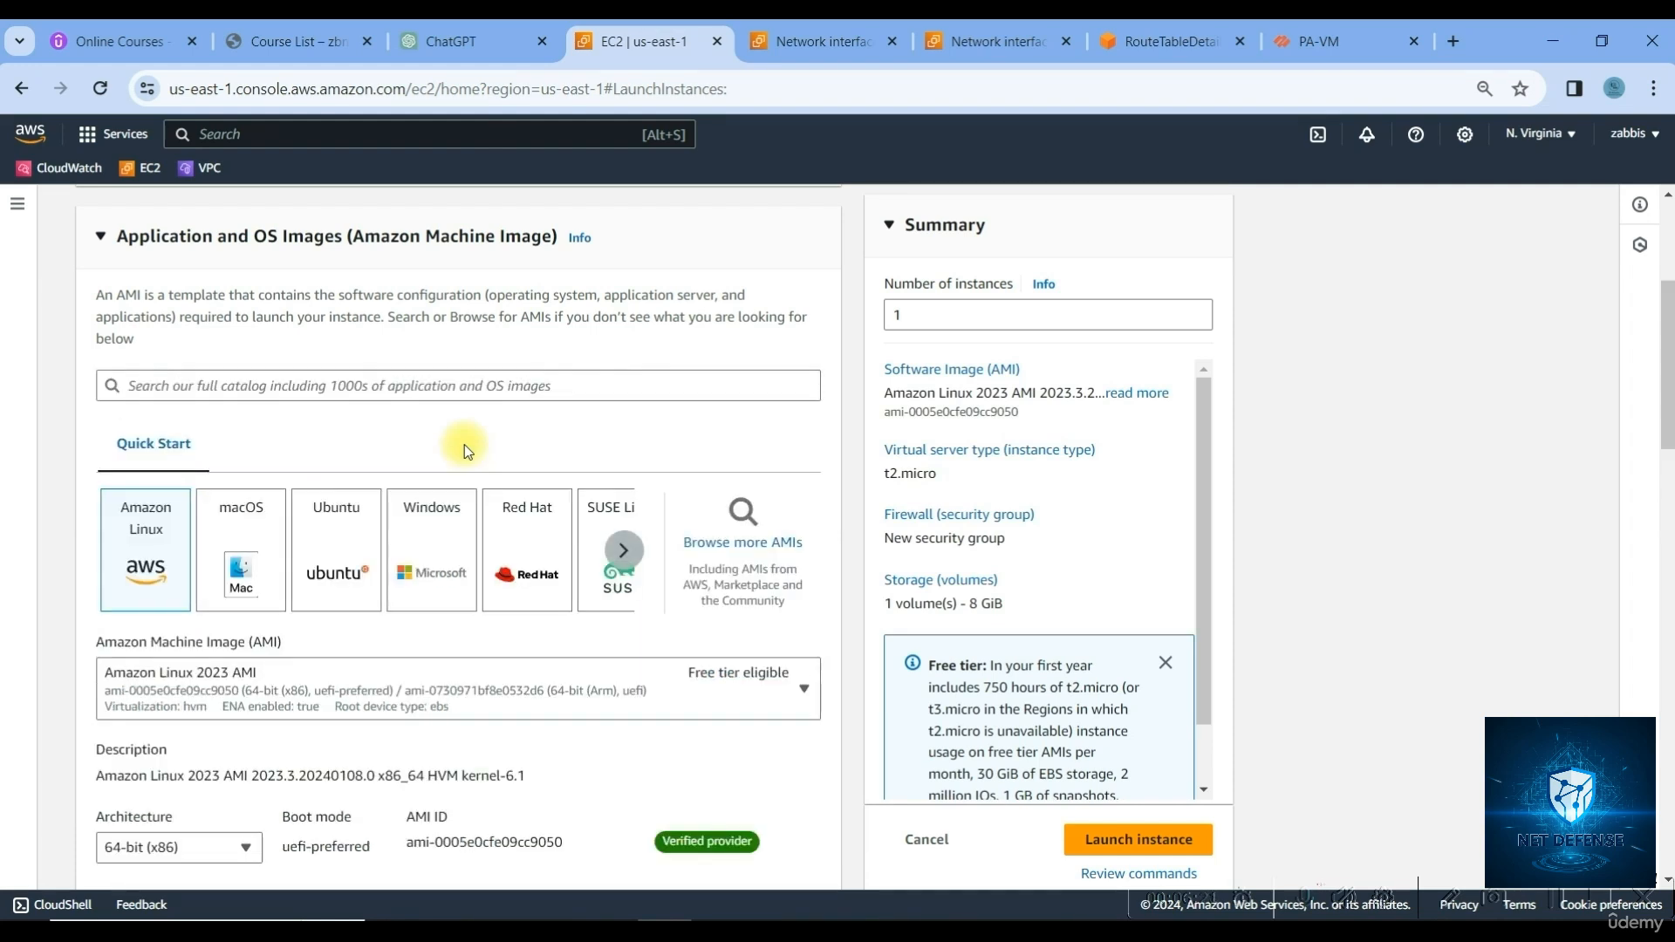
left_click(431, 572)
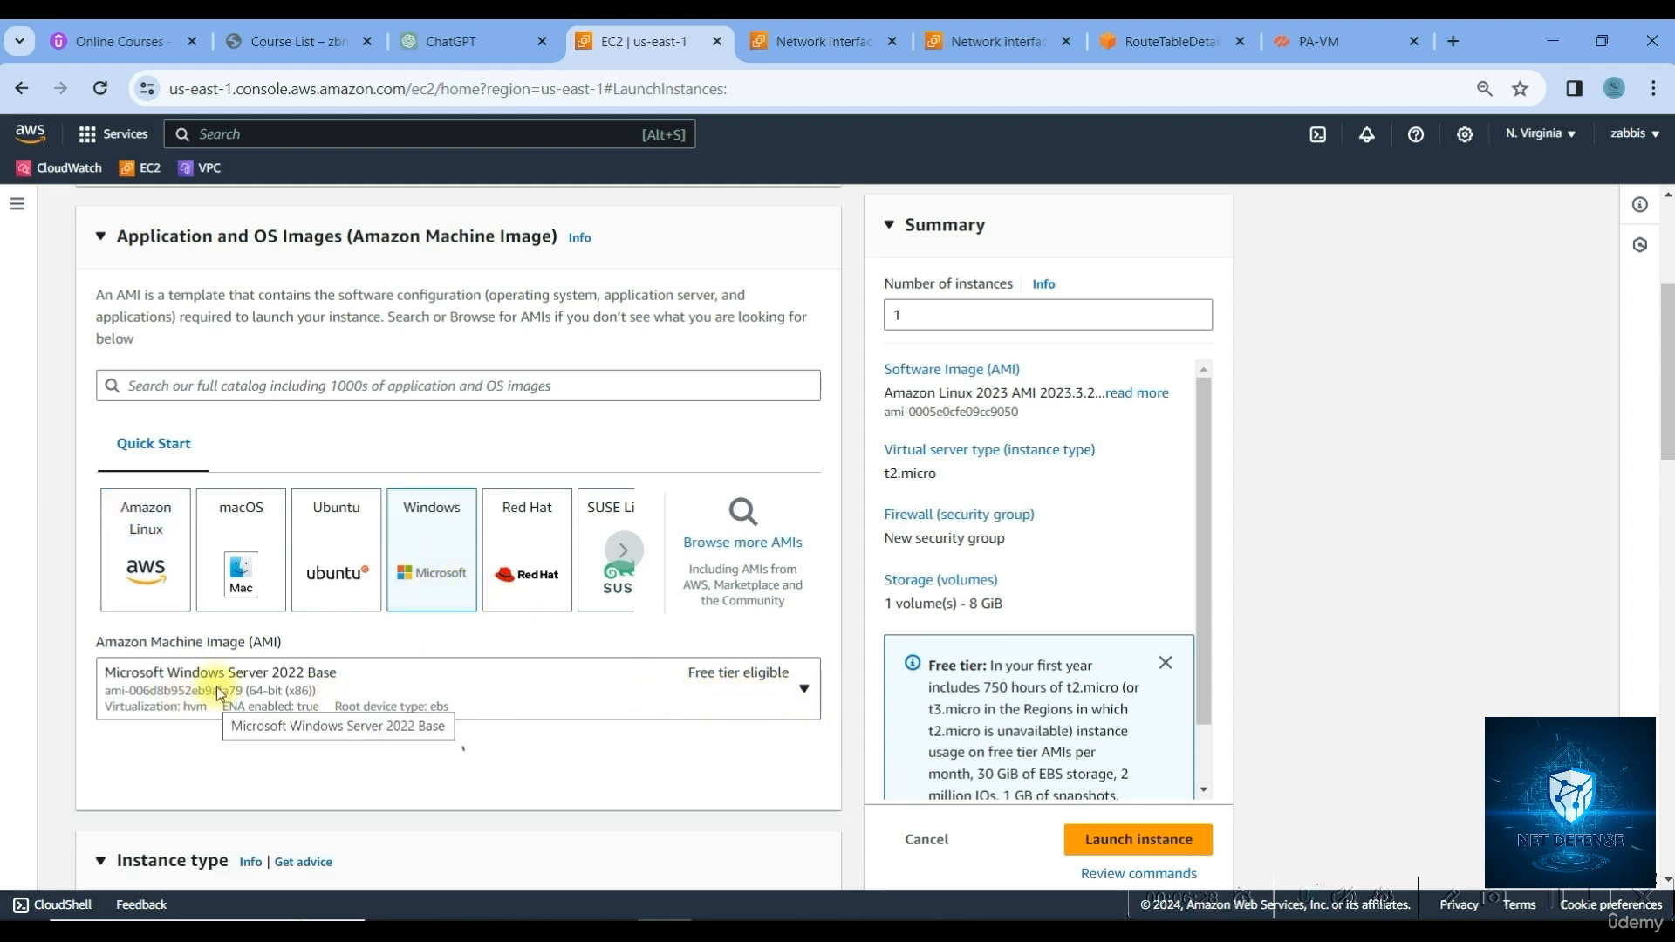
left_click(772, 679)
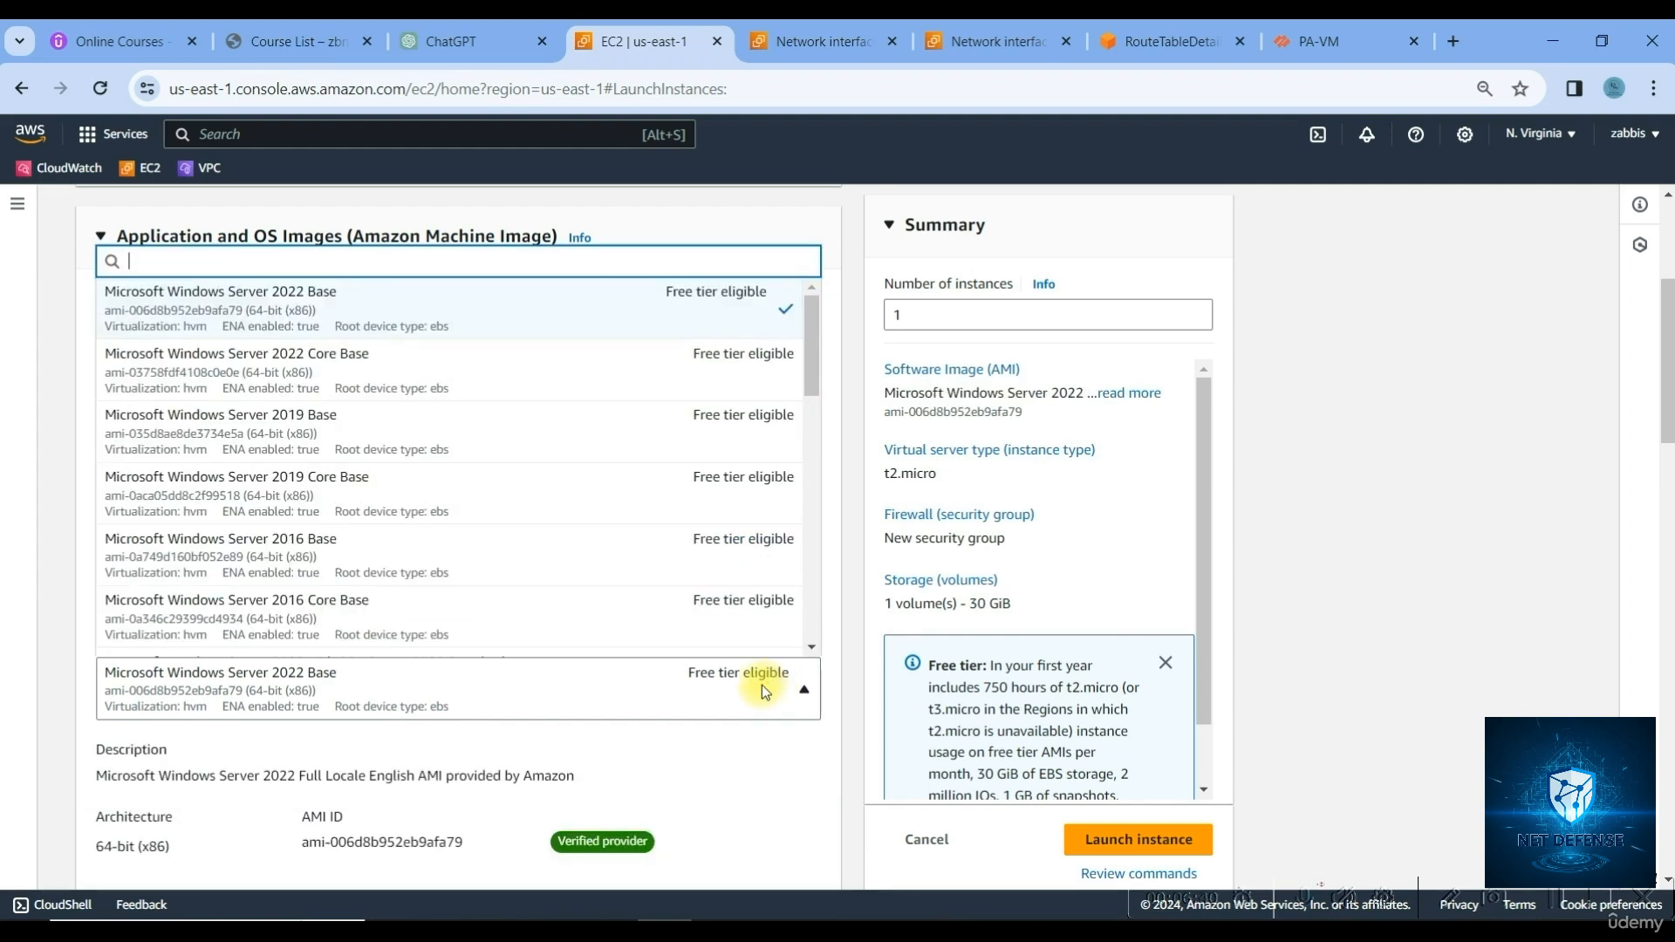
Keep the Windows Server 2022 Base AMI and set the instance type to t2.small
left_click(851, 595)
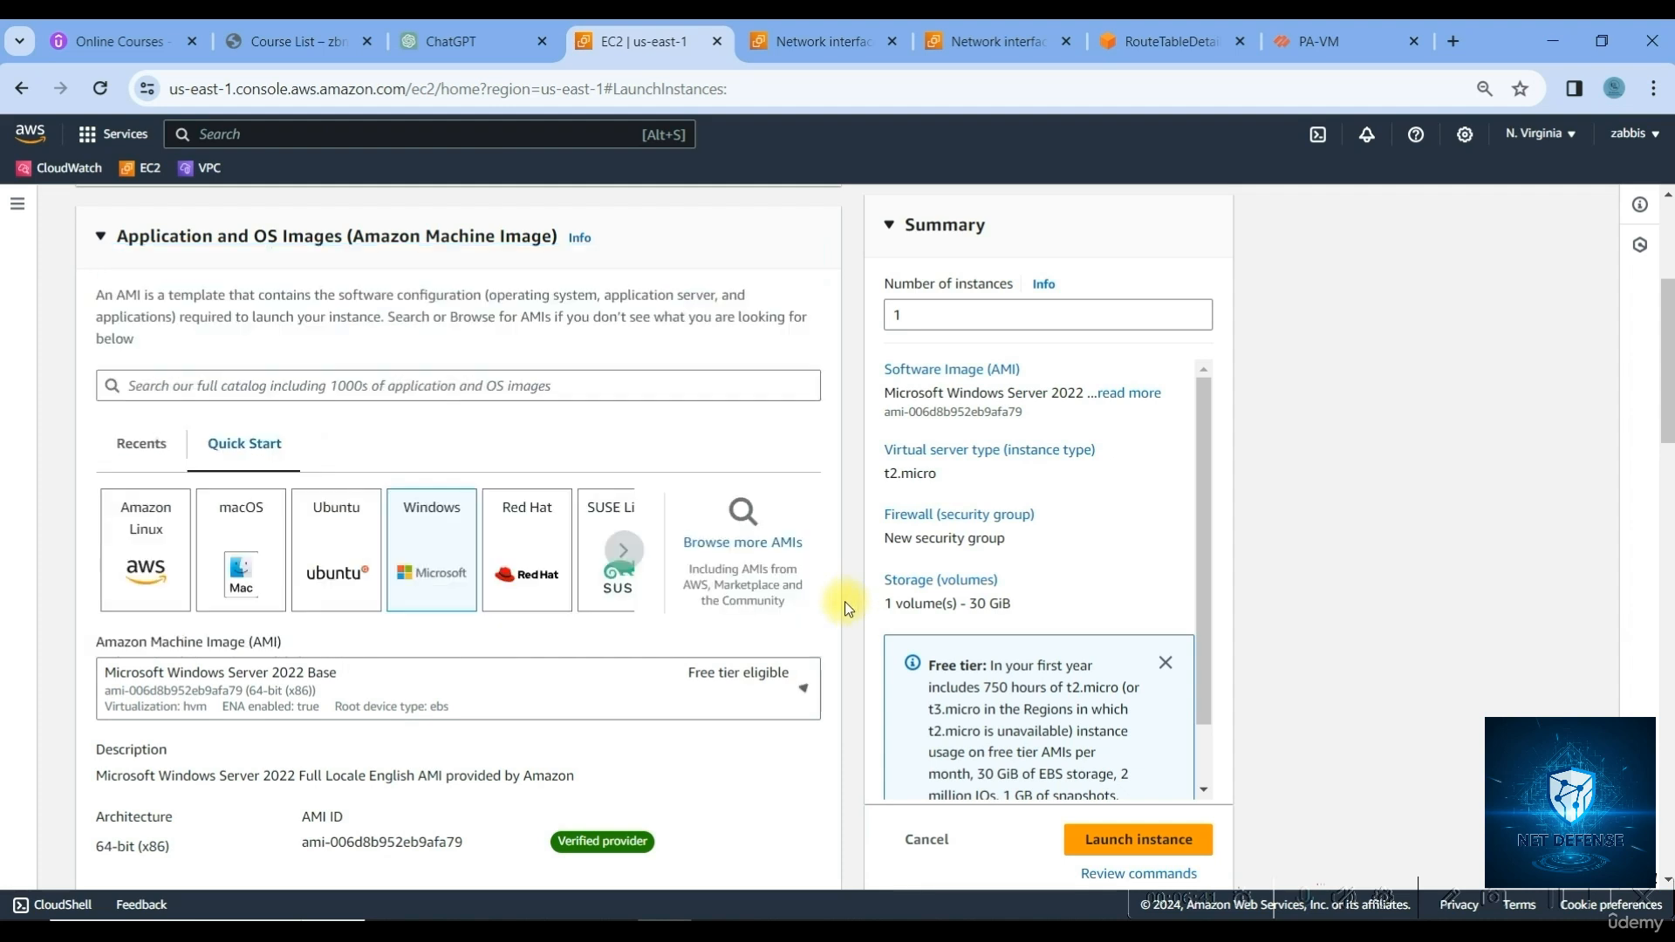
scroll(642, 756, "down", 4)
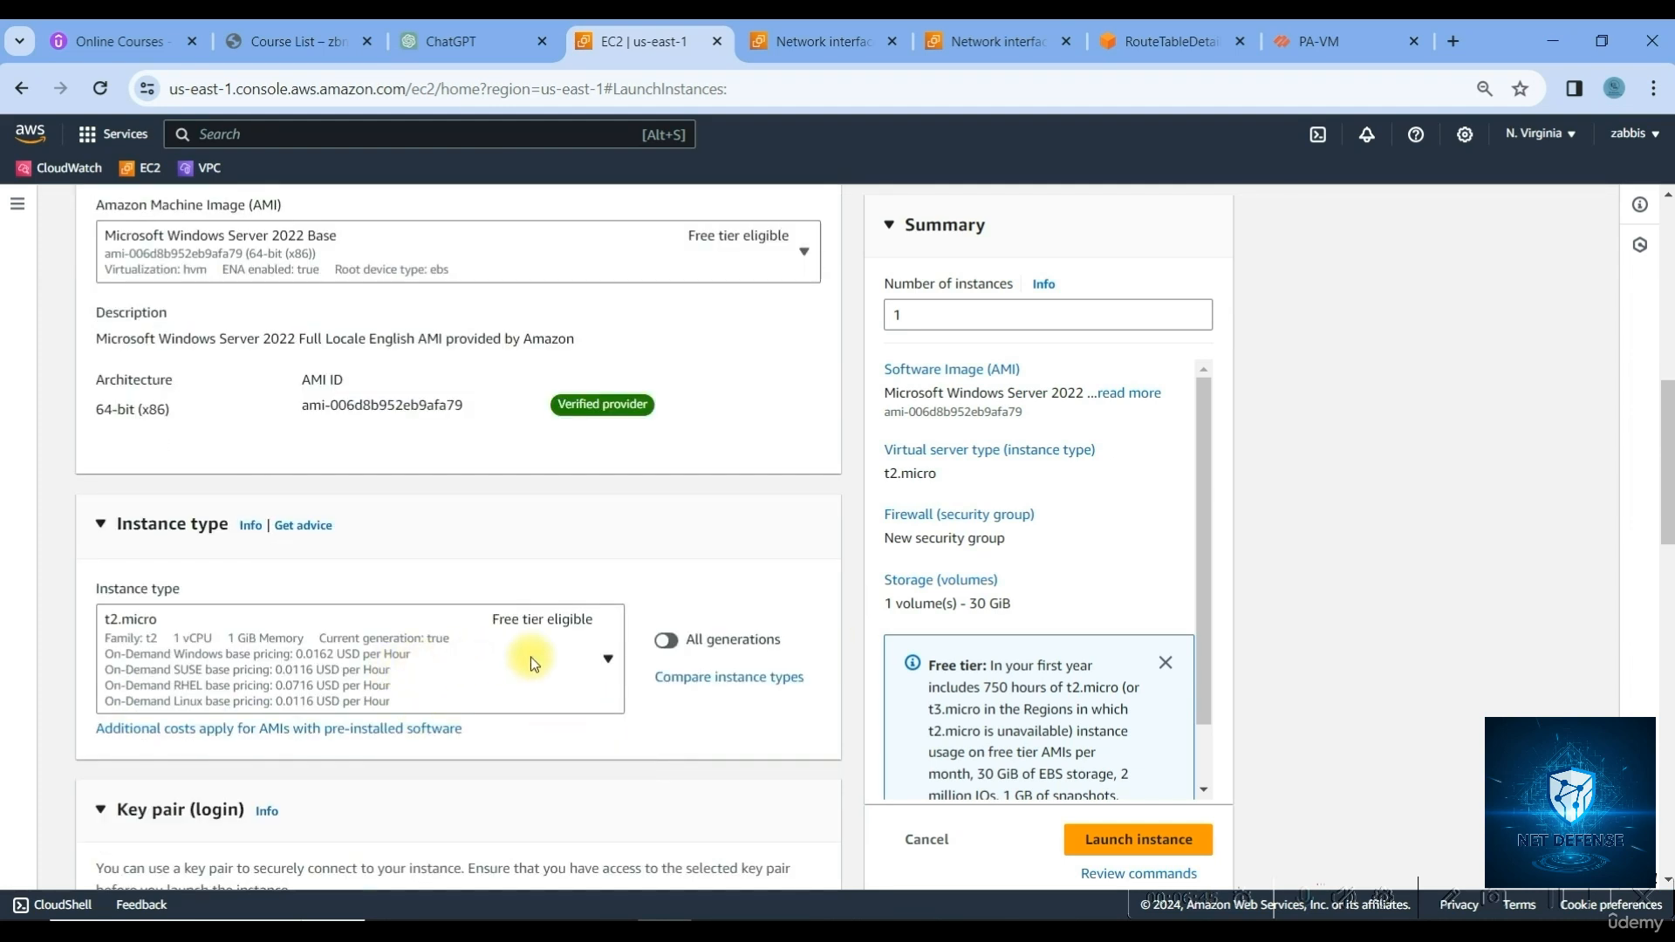
left_click(599, 673)
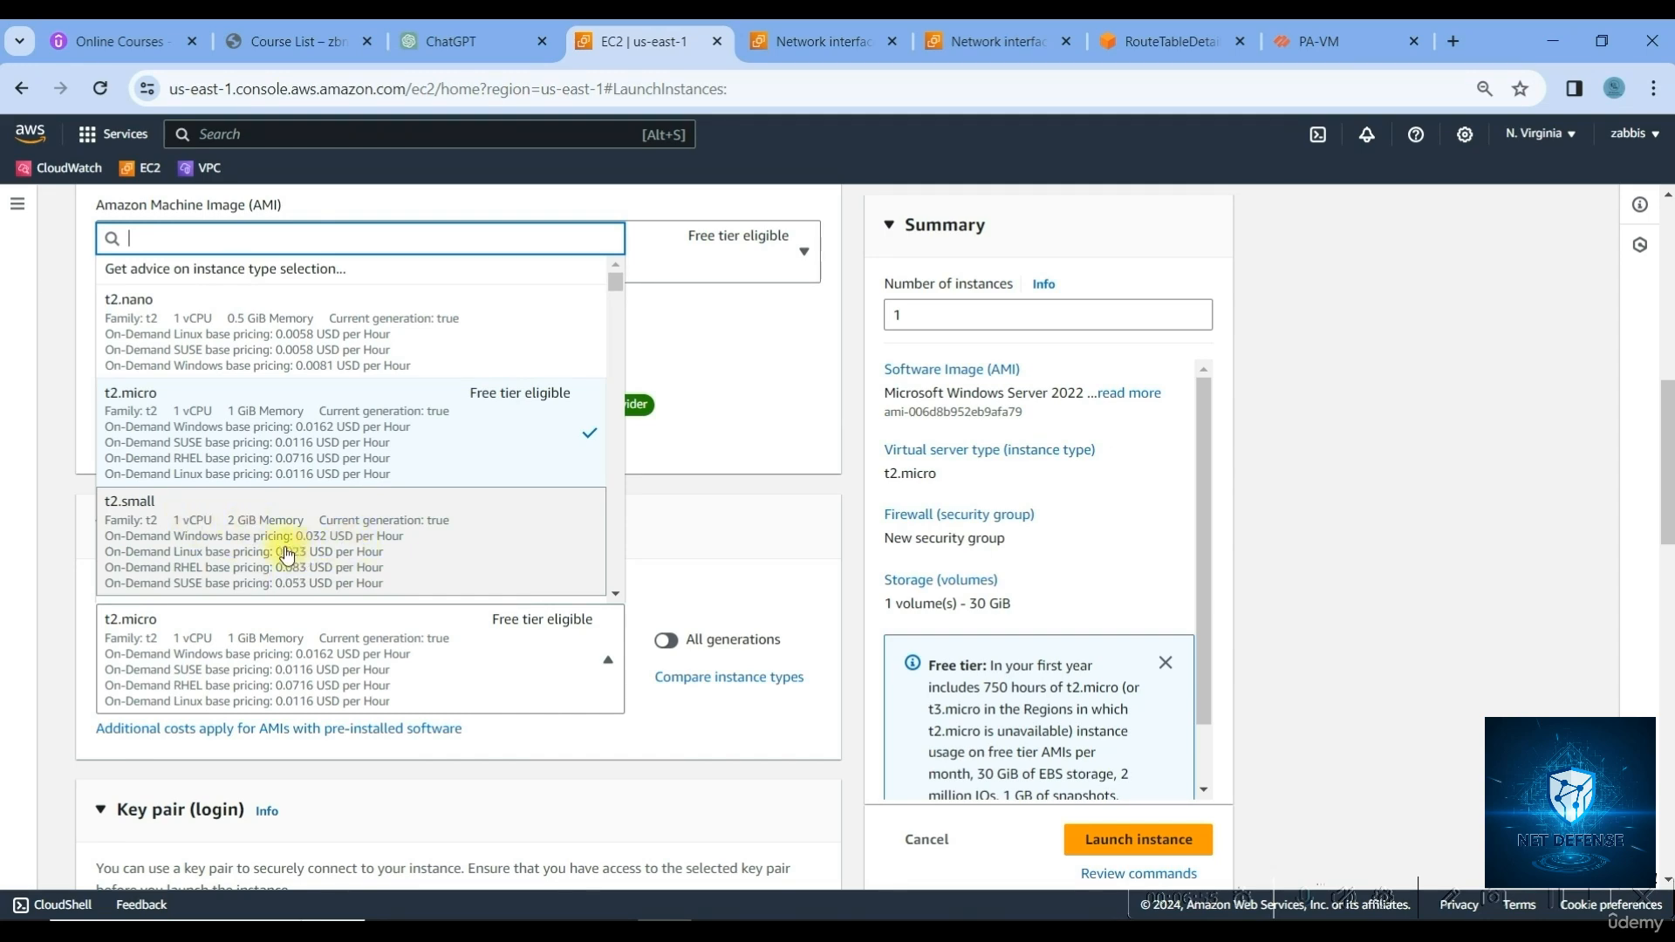
left_click(327, 540)
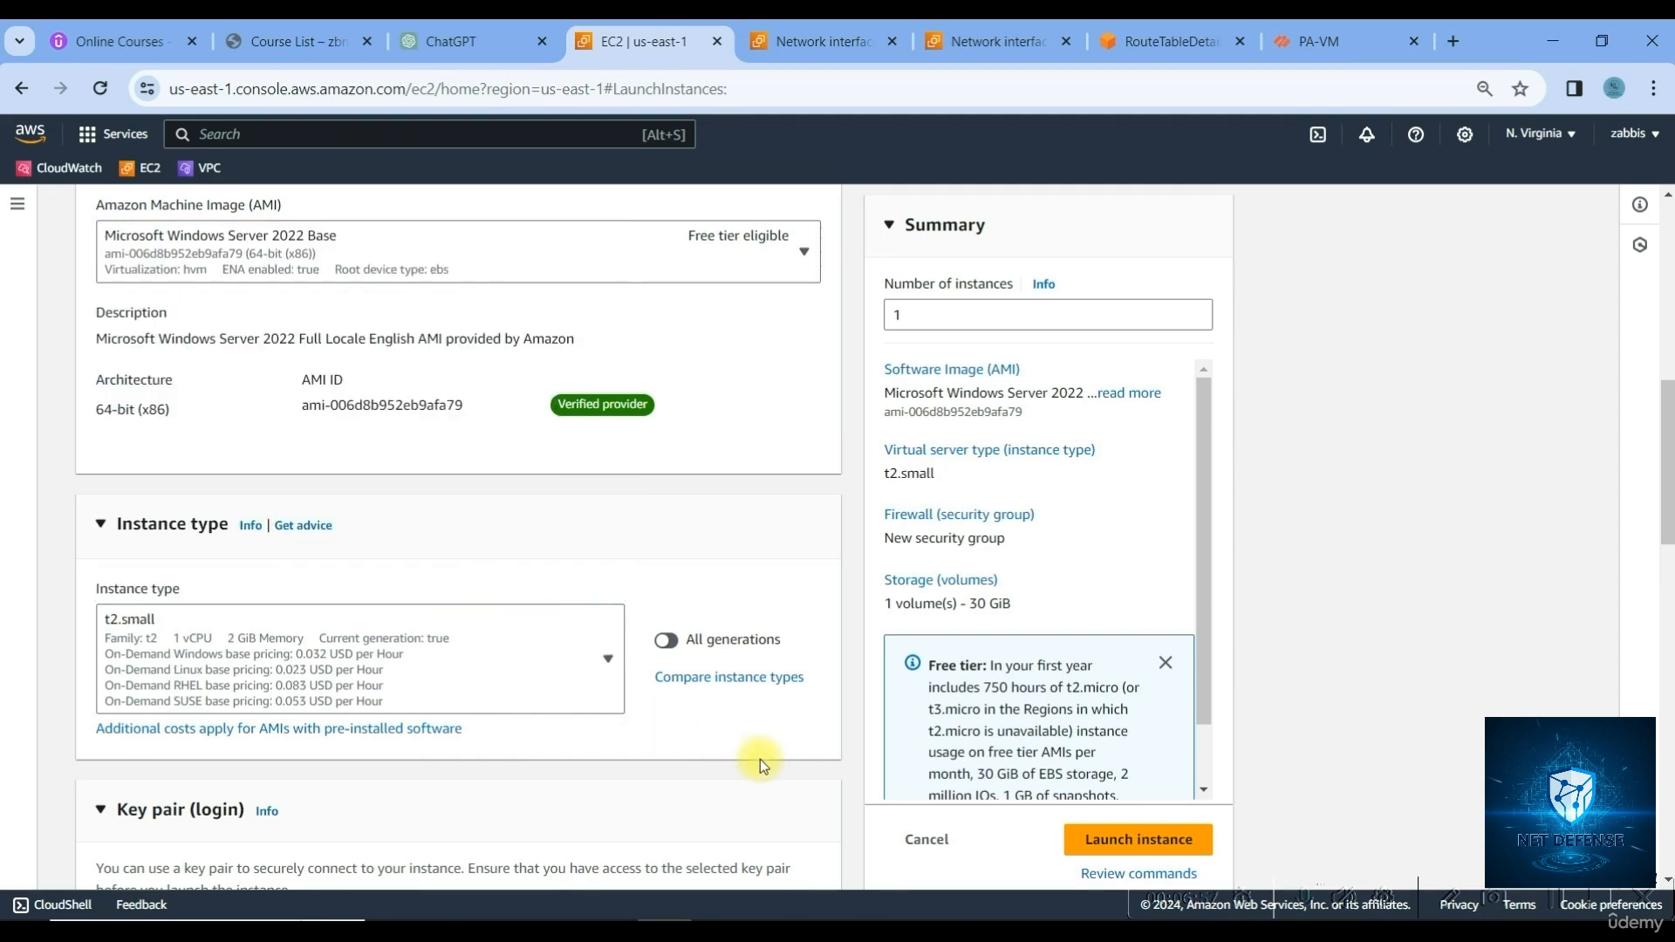
Choose the Palo-Alto key pair and make the network settings editable
scroll(761, 759, "down", 5)
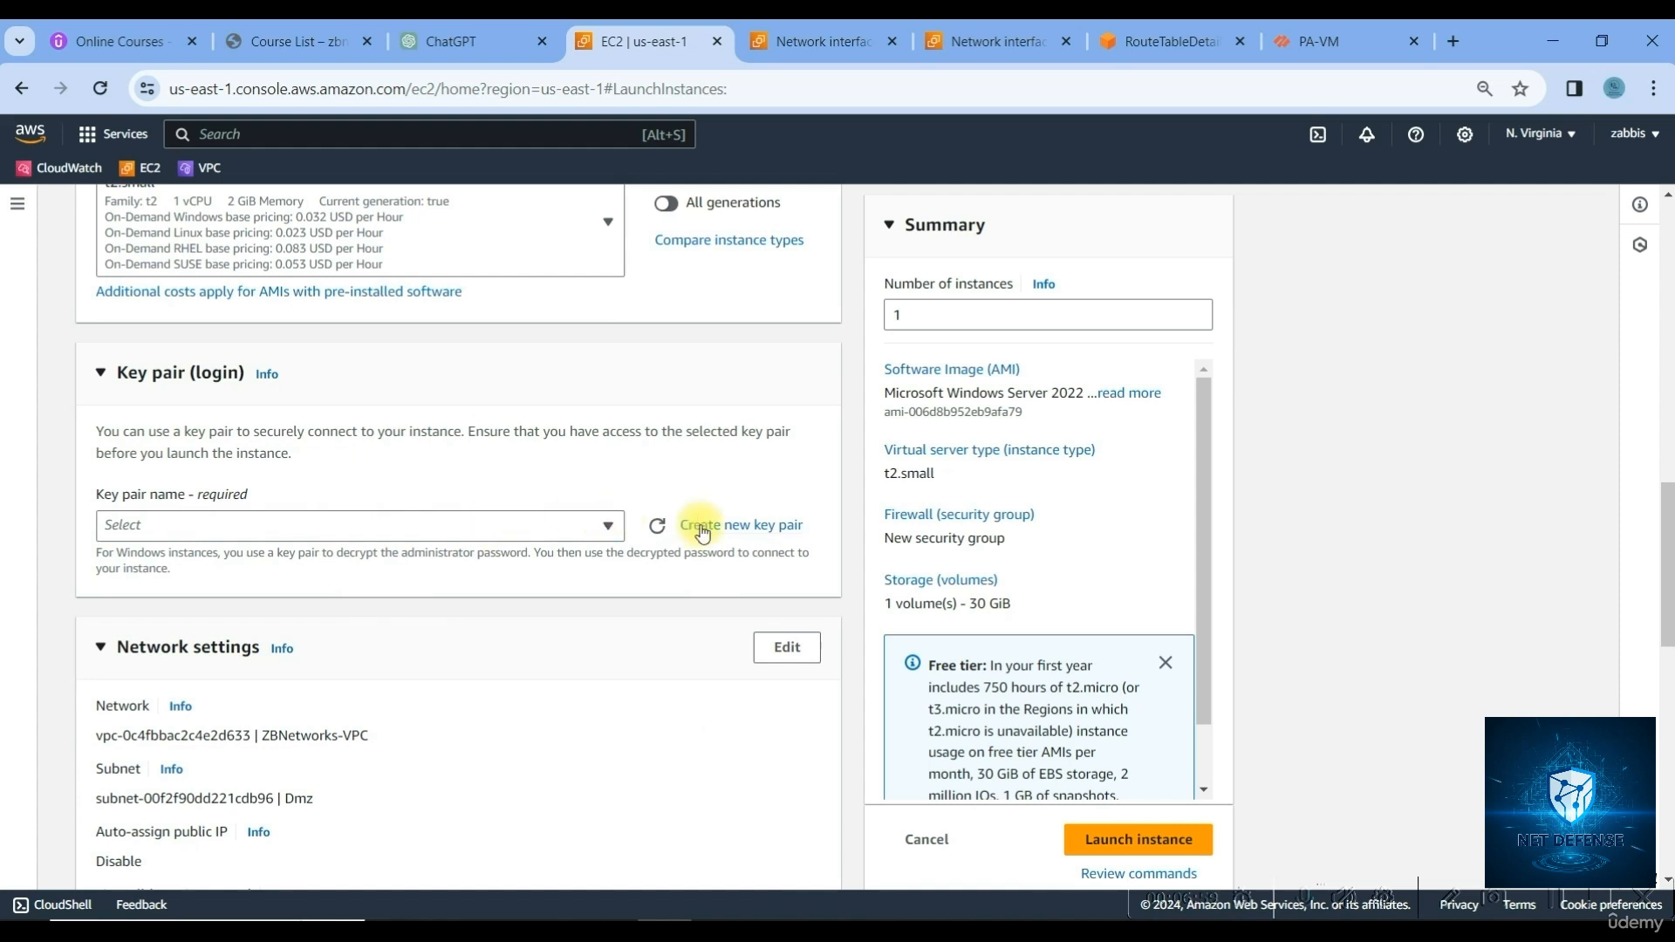
left_click(564, 525)
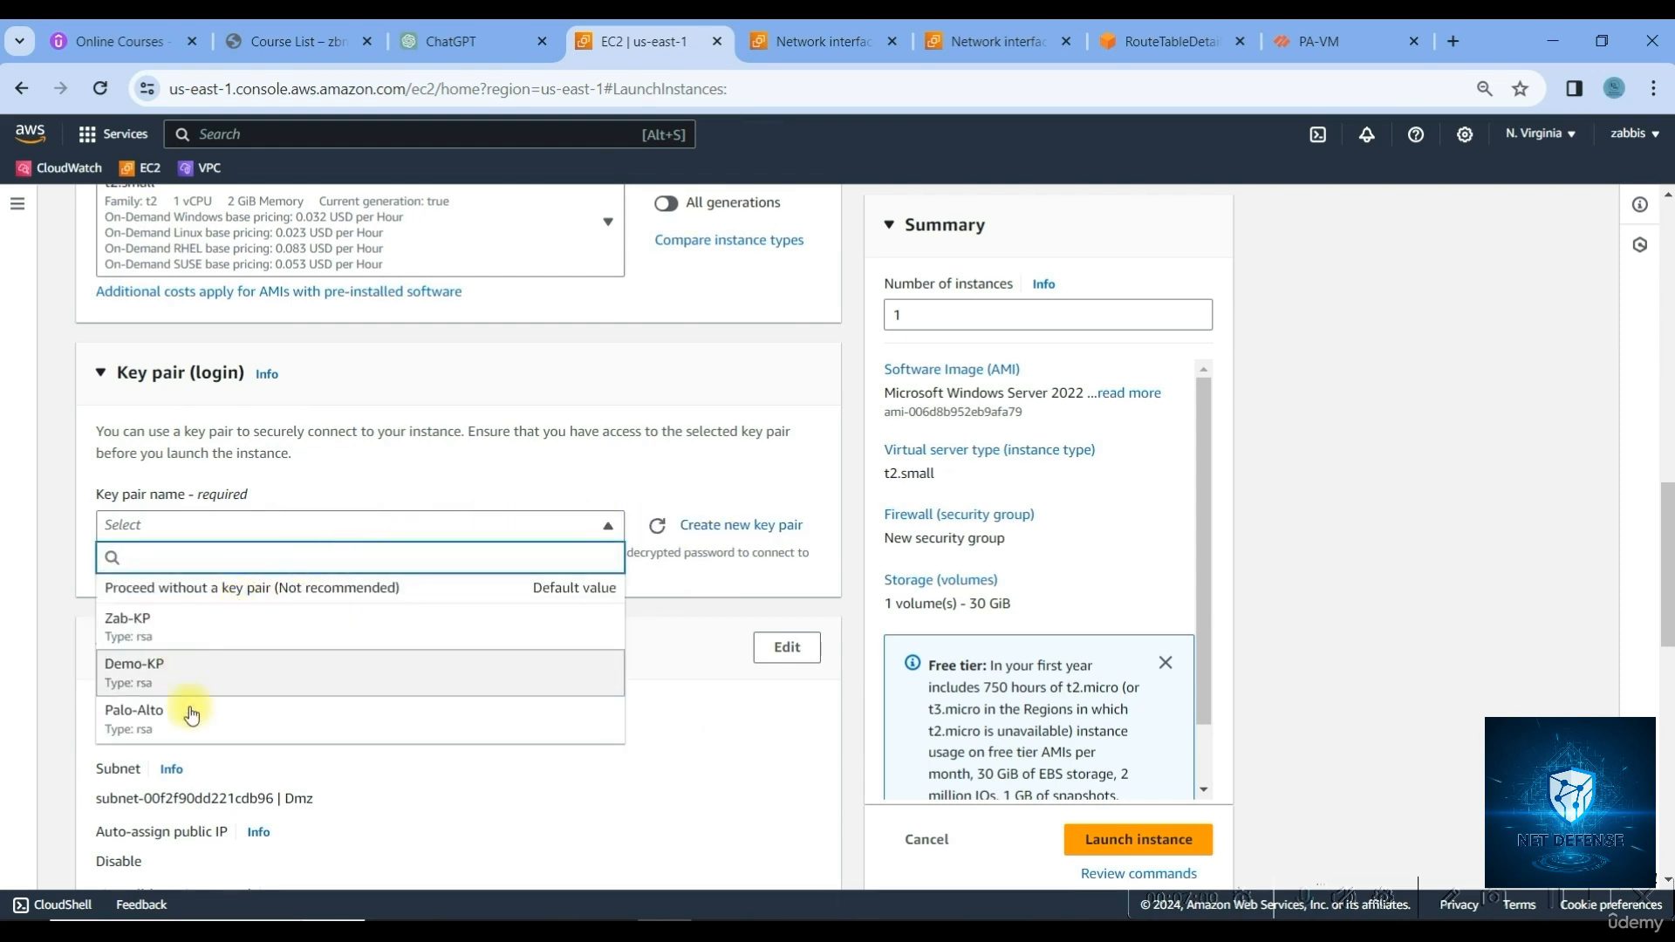
left_click(171, 714)
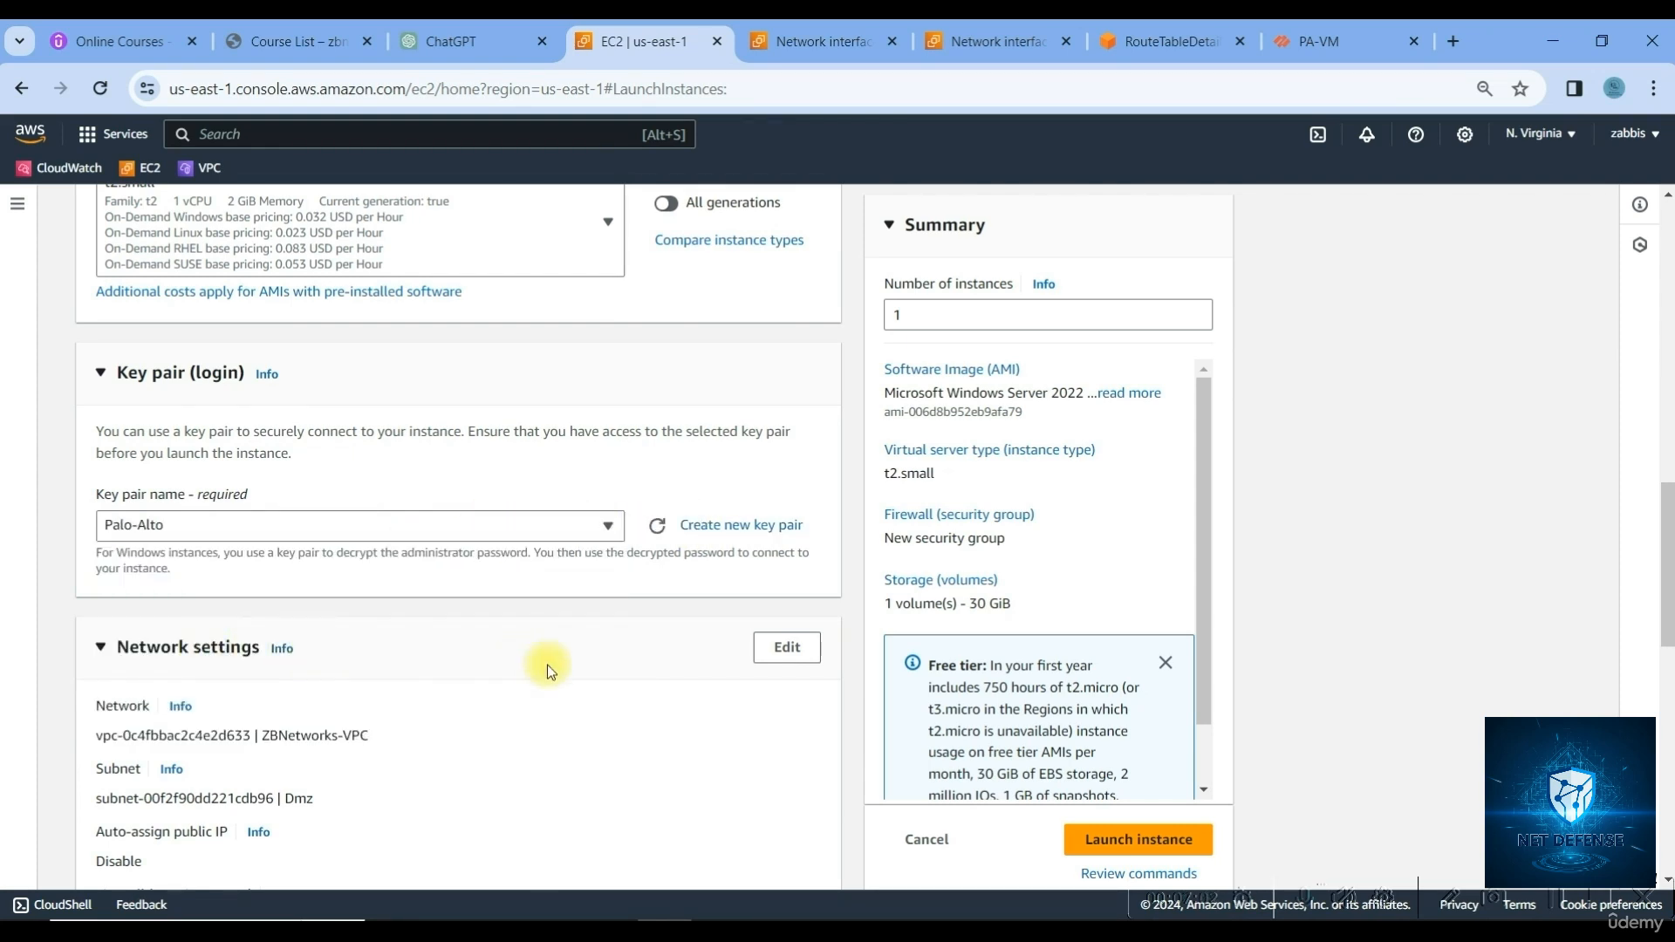
left_click(787, 647)
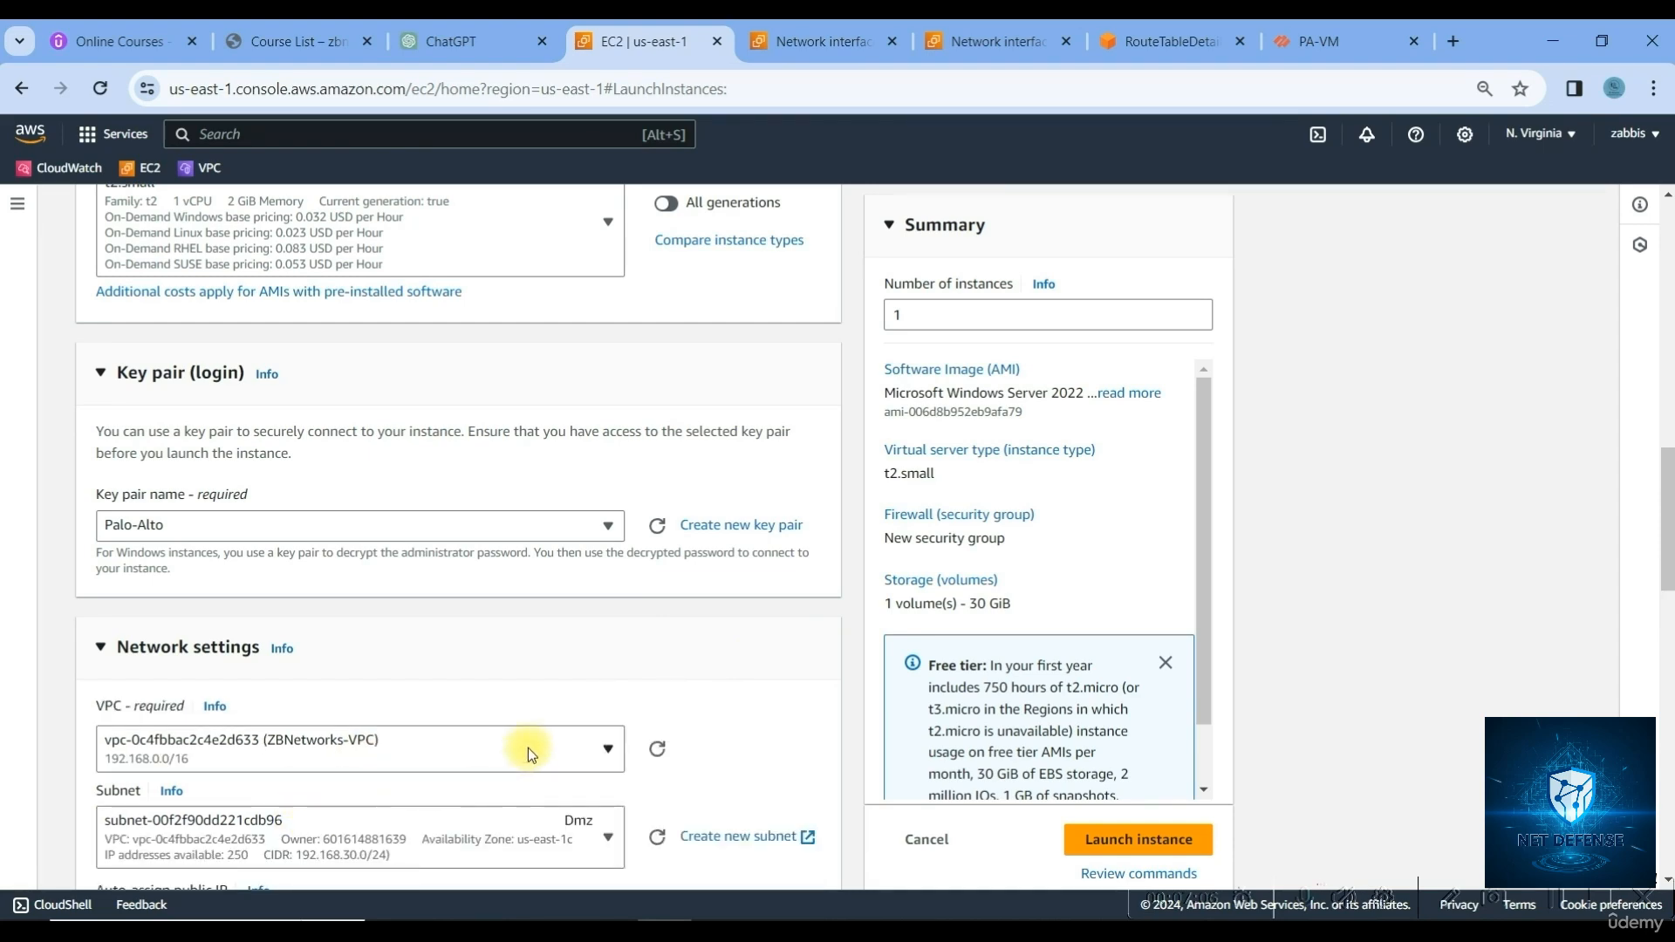
scroll(538, 746, "down", 5)
Place the instance in the Inside subnet with the existing Allow all security group
left_click(482, 385)
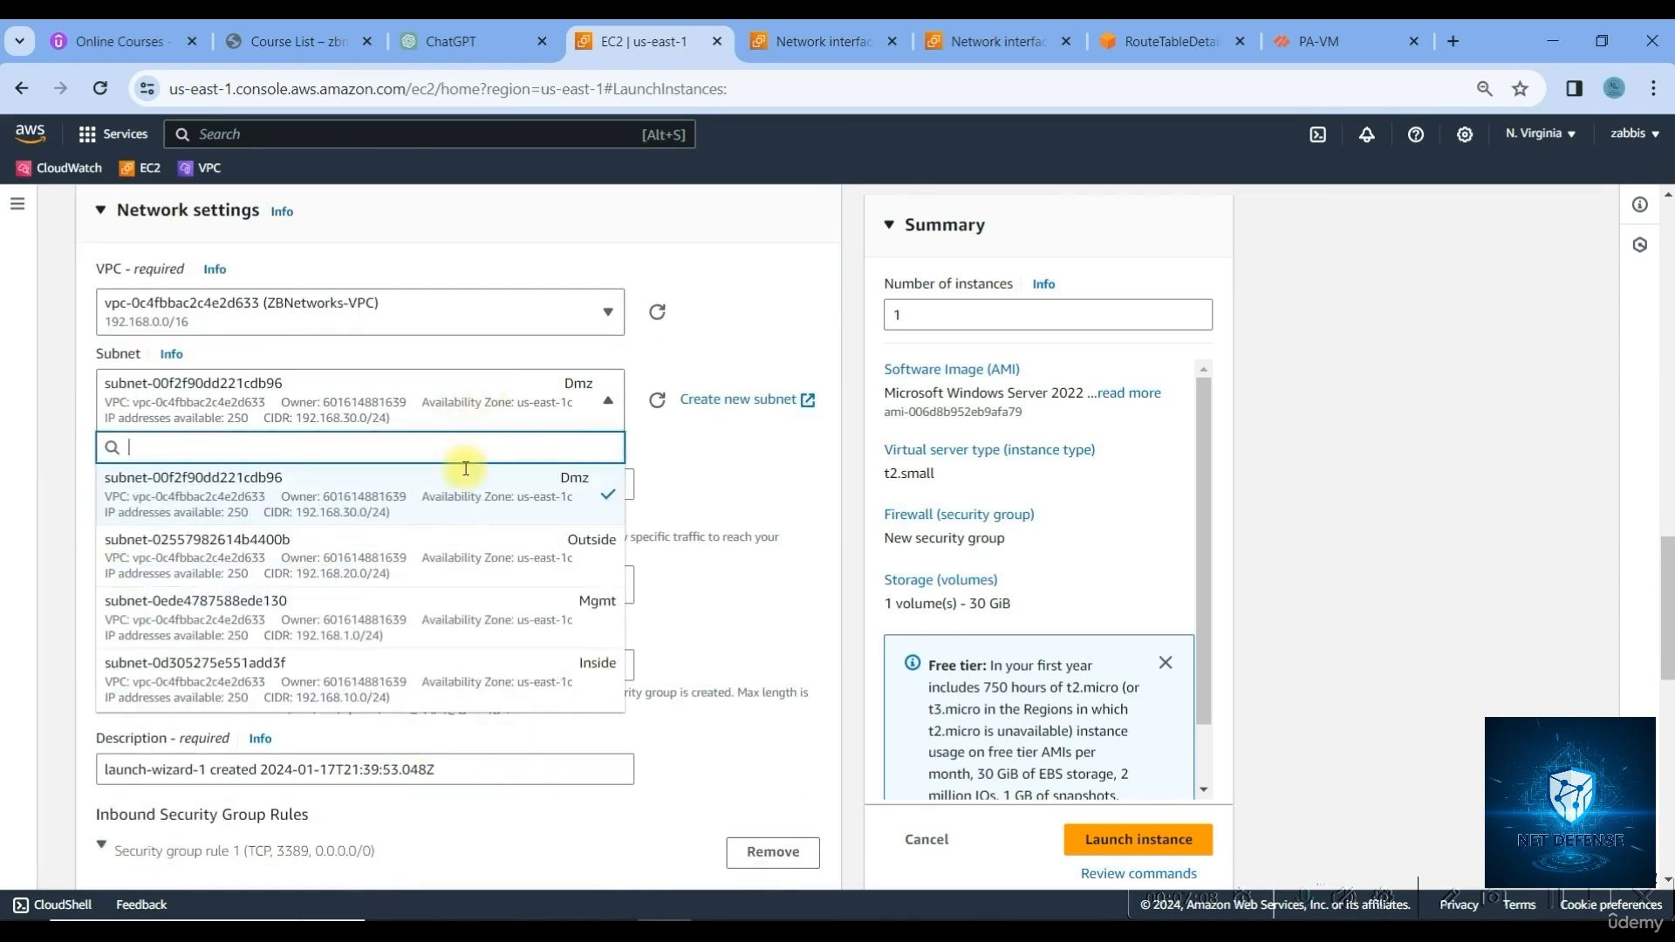
left_click(428, 670)
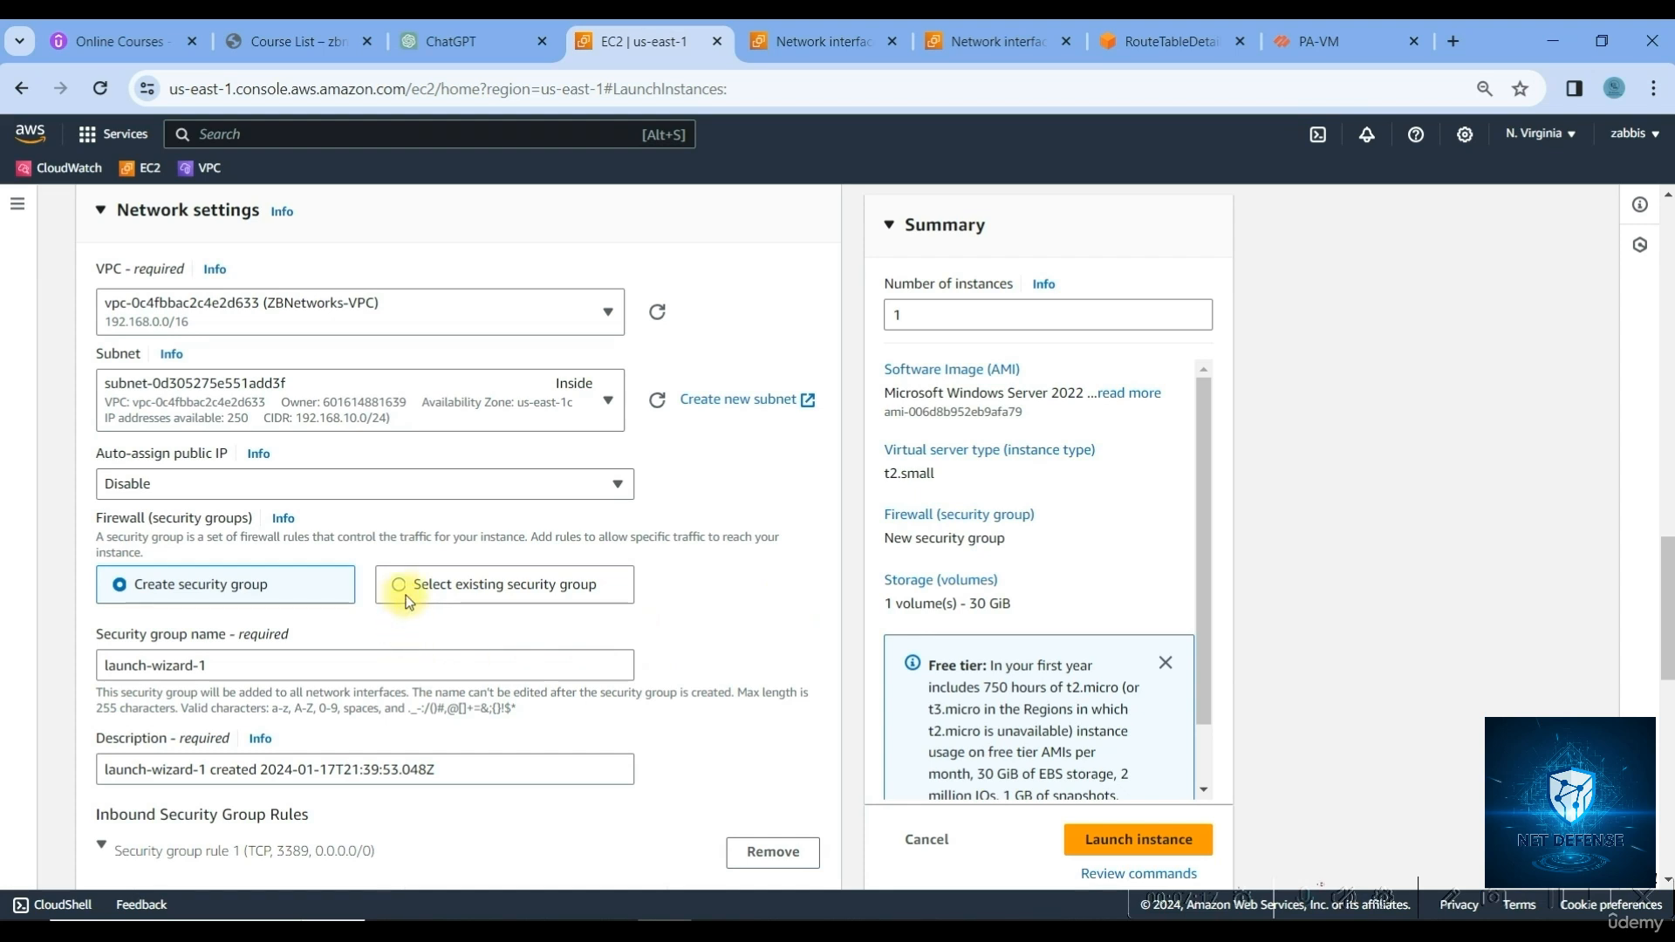
left_click(430, 585)
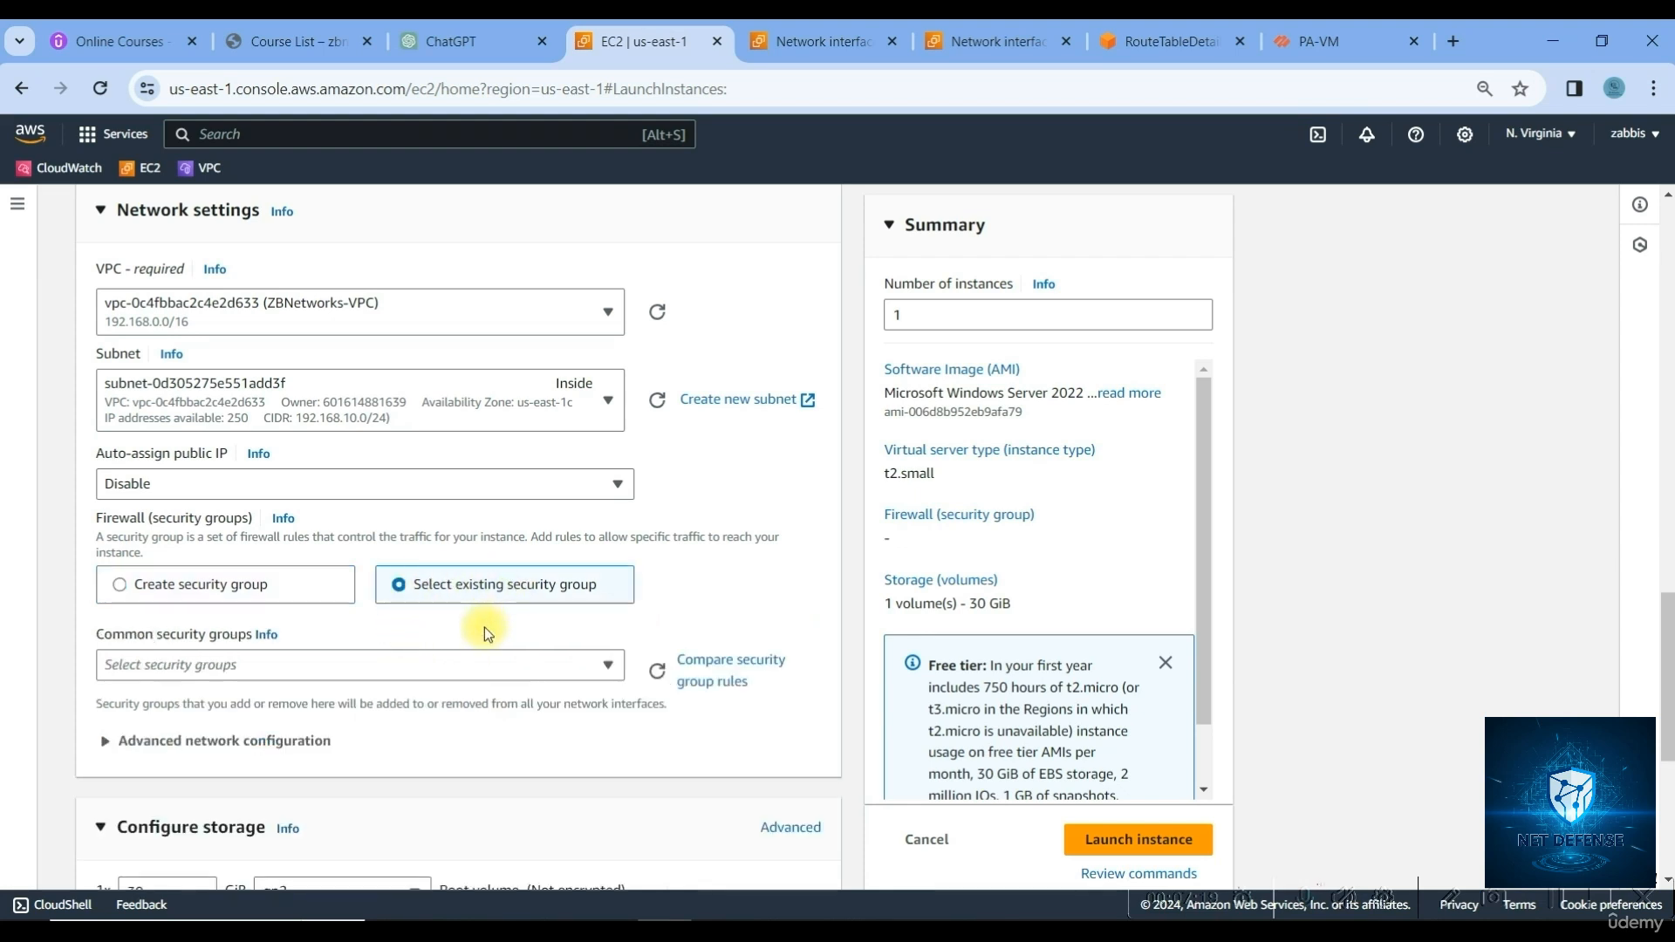
left_click(448, 670)
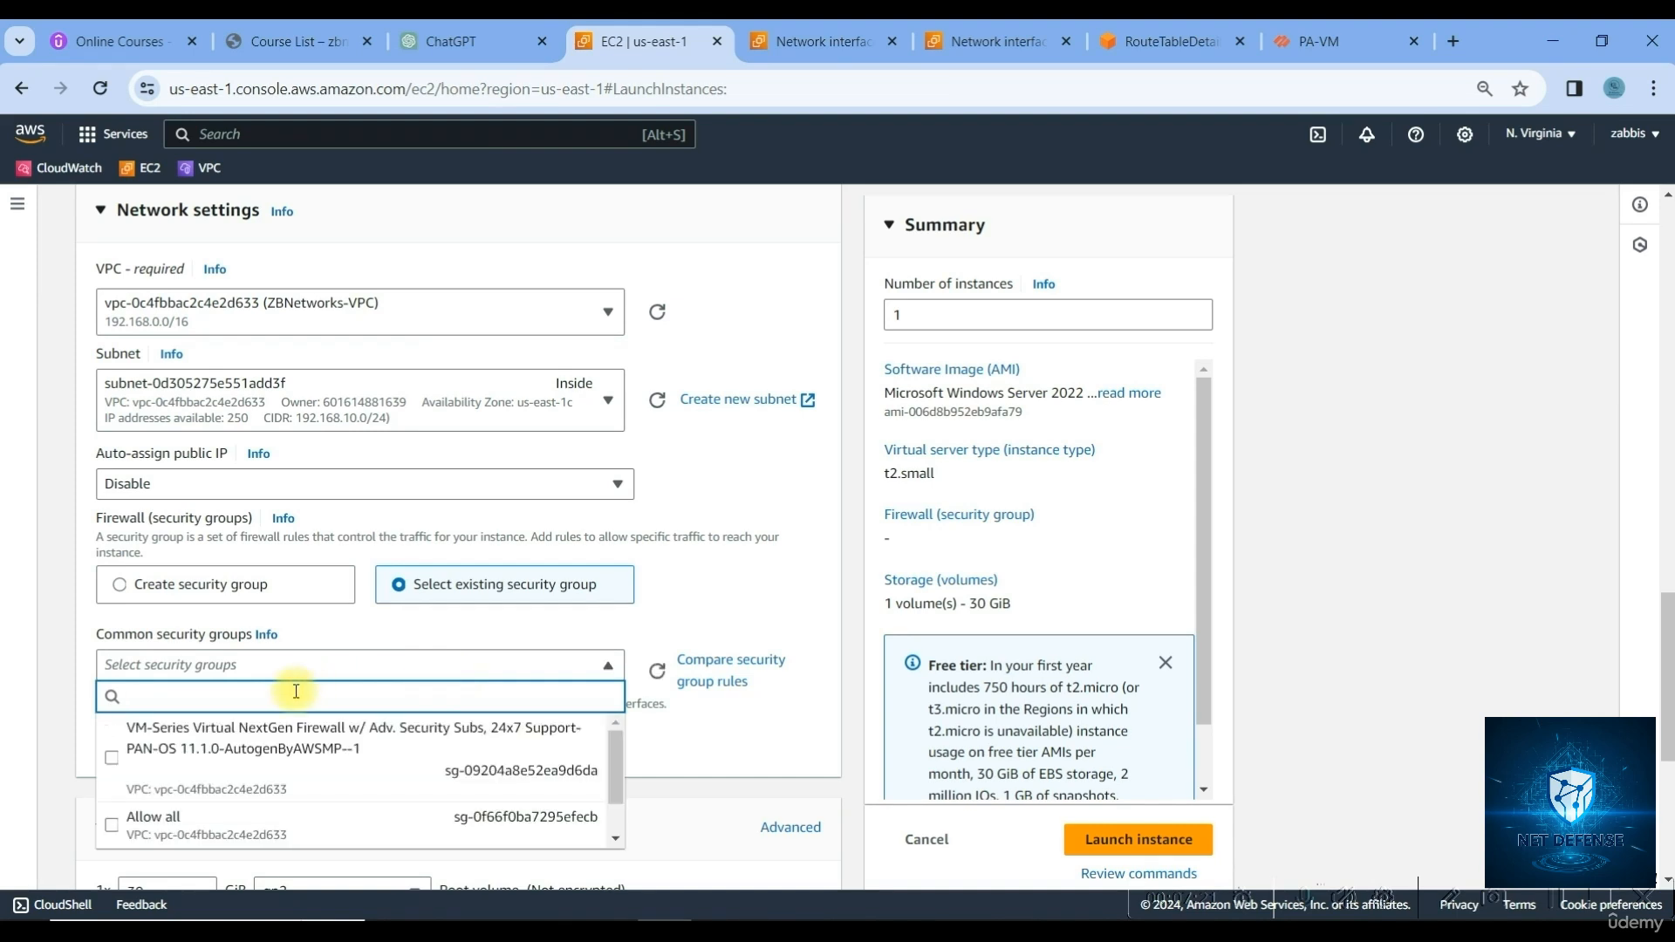
left_click(299, 834)
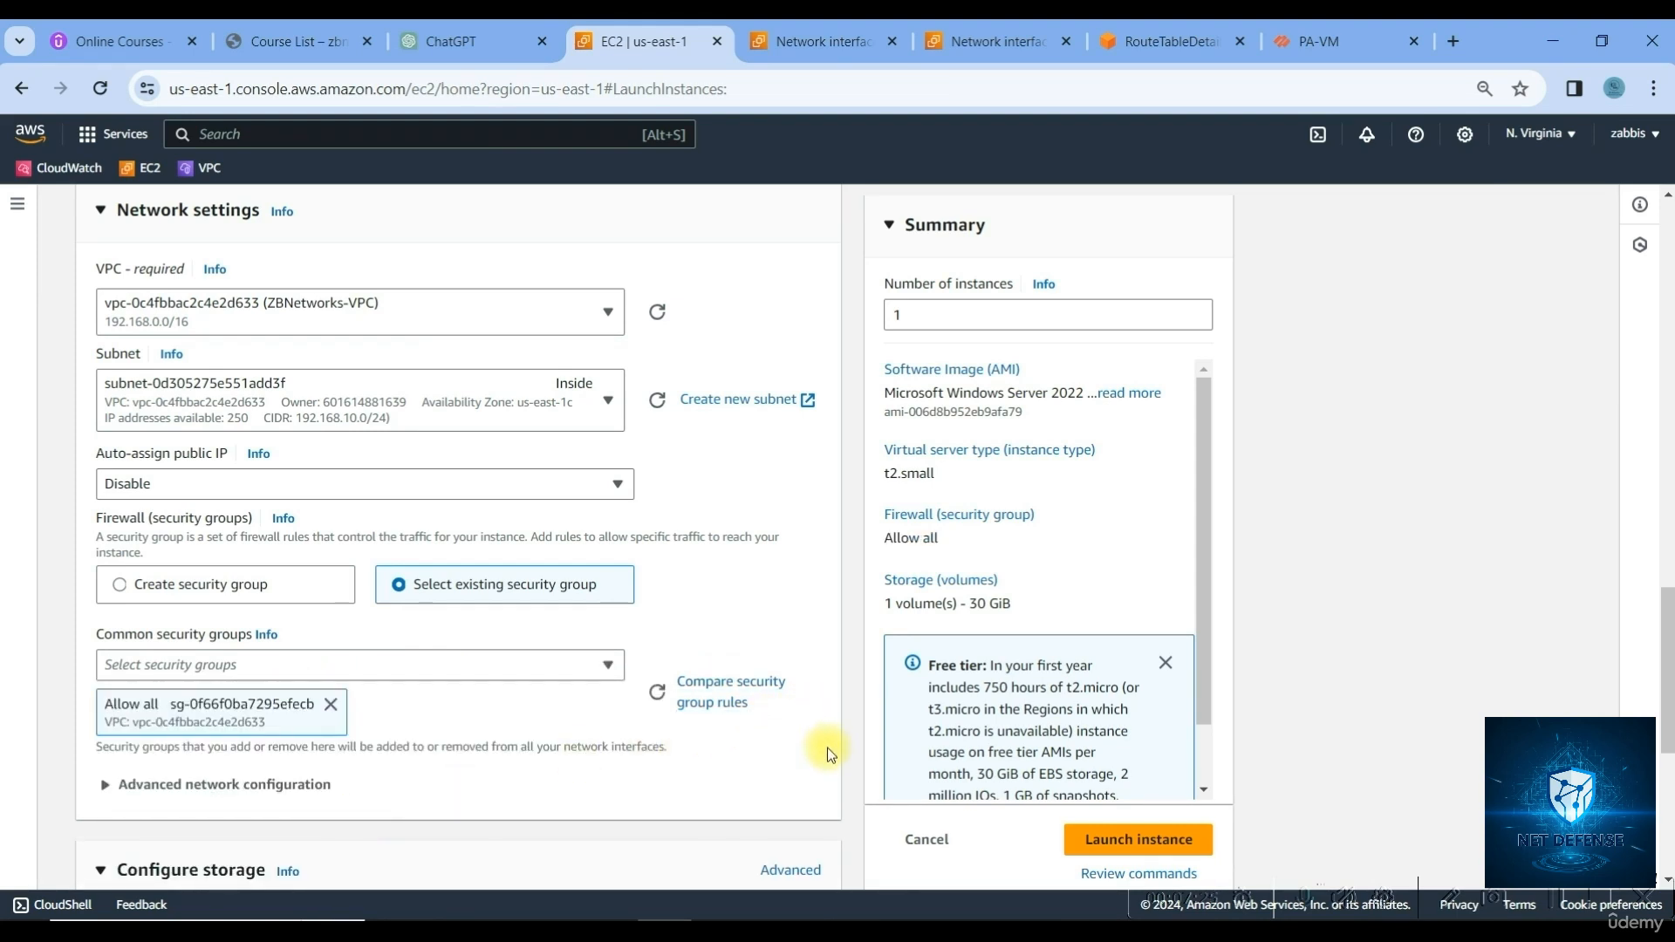
scroll(785, 746, "down", 3)
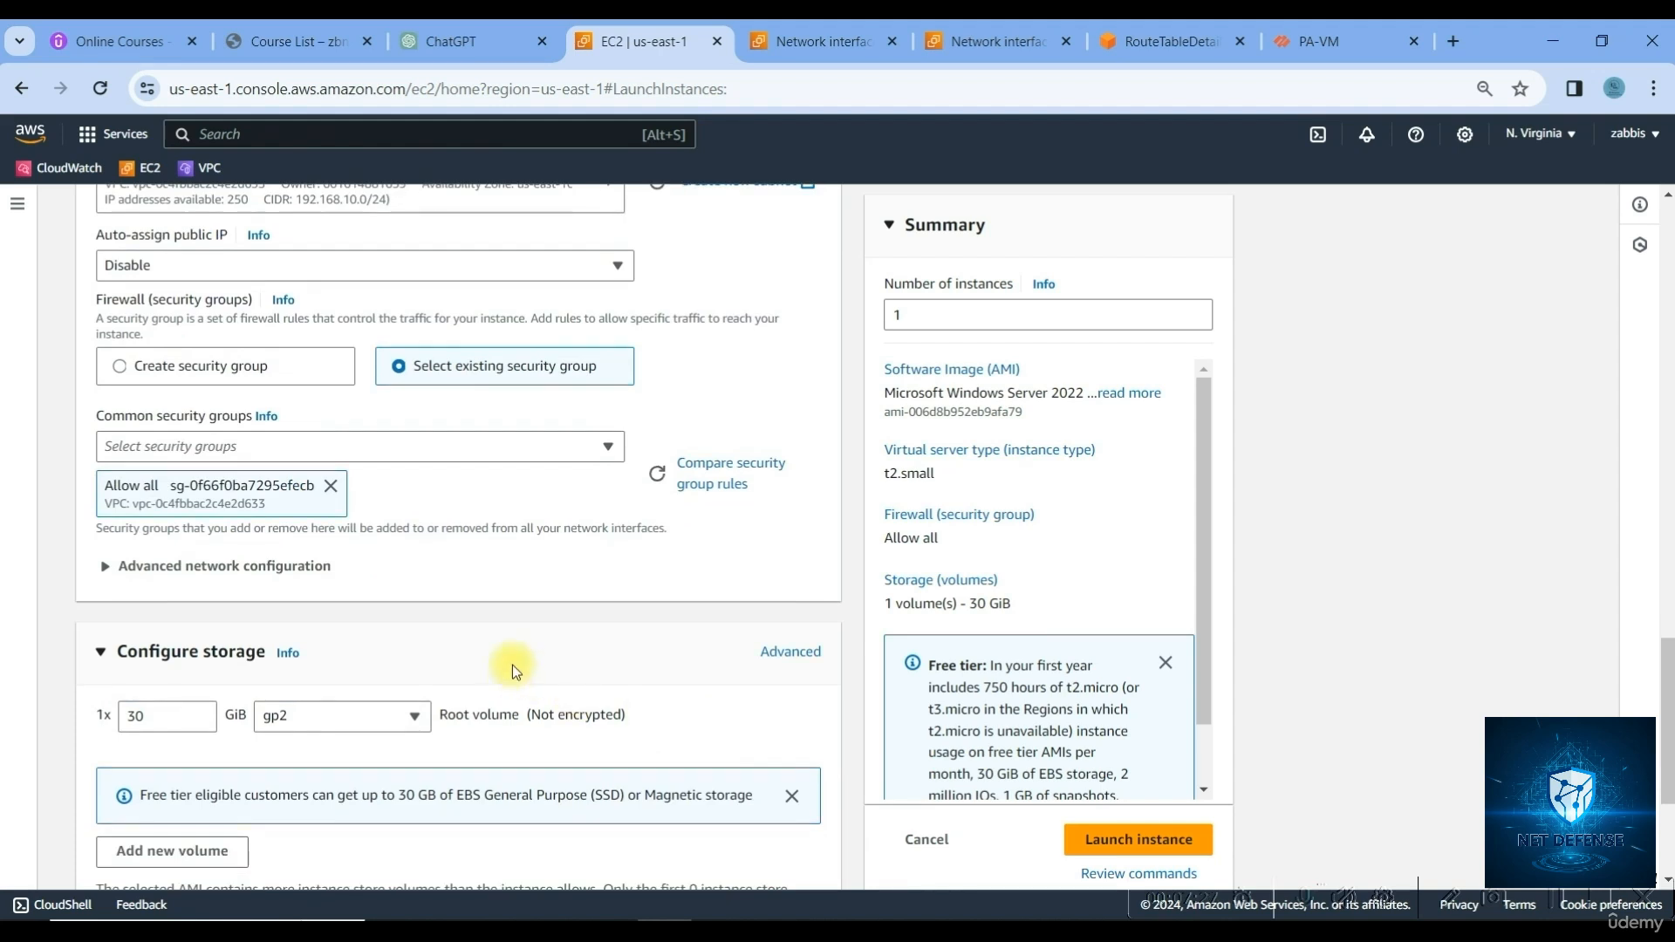
scroll(545, 625, "down", 4)
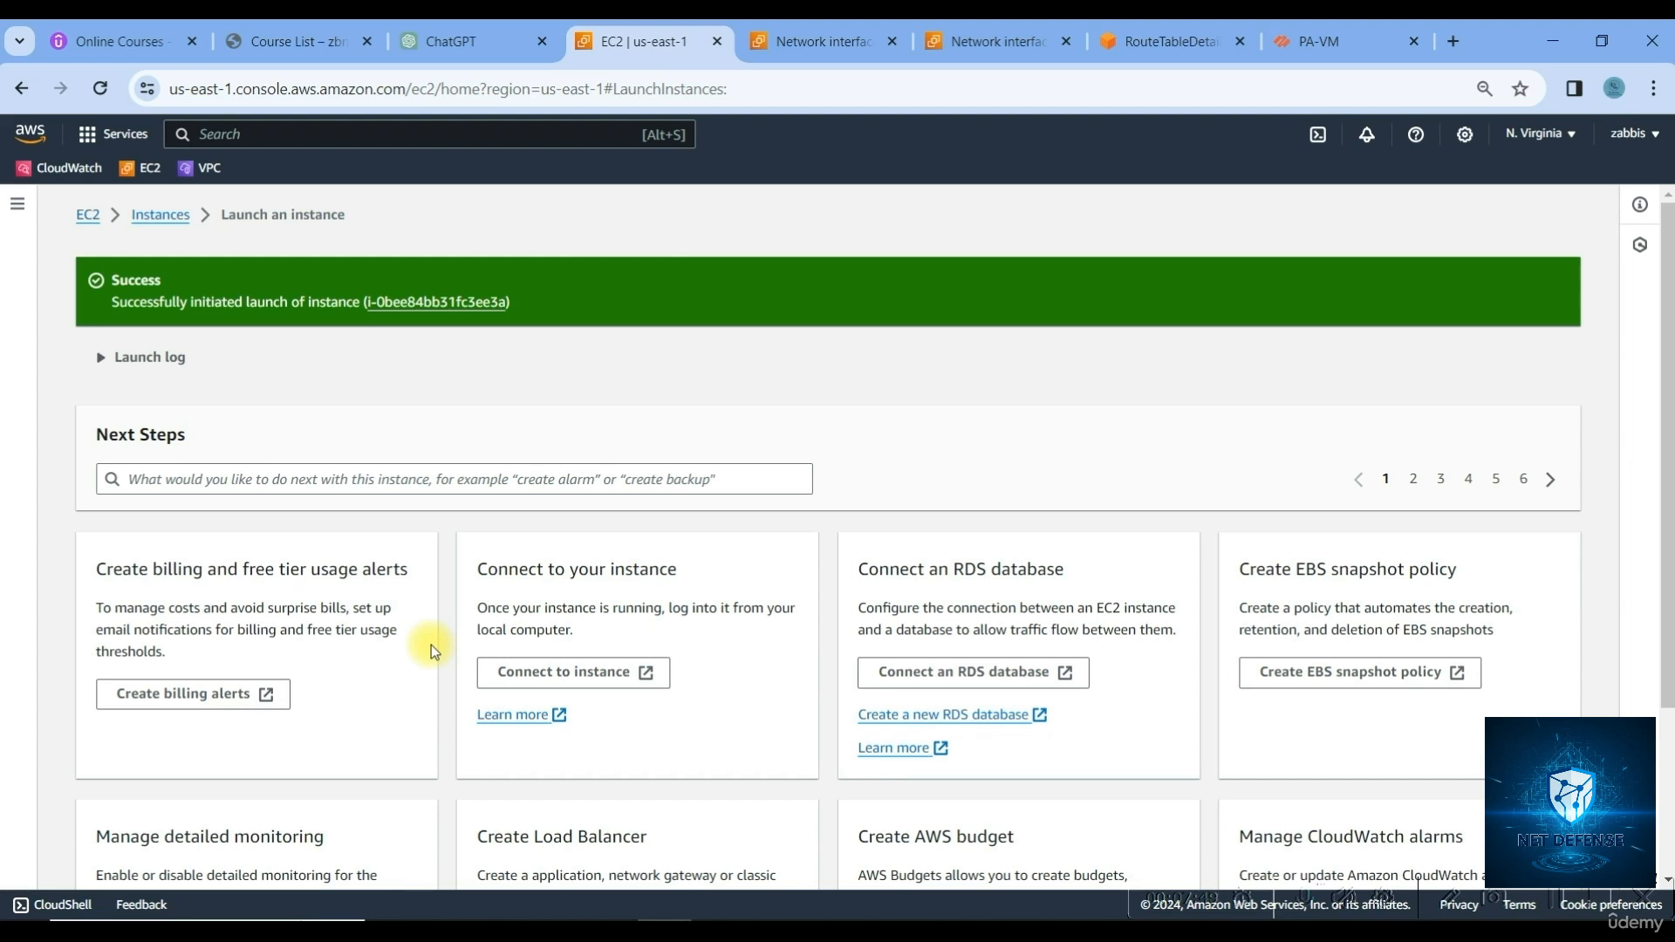
Refresh and open the new instance's details, copying its private IPv4 192.168.10.208
left_click(391, 303)
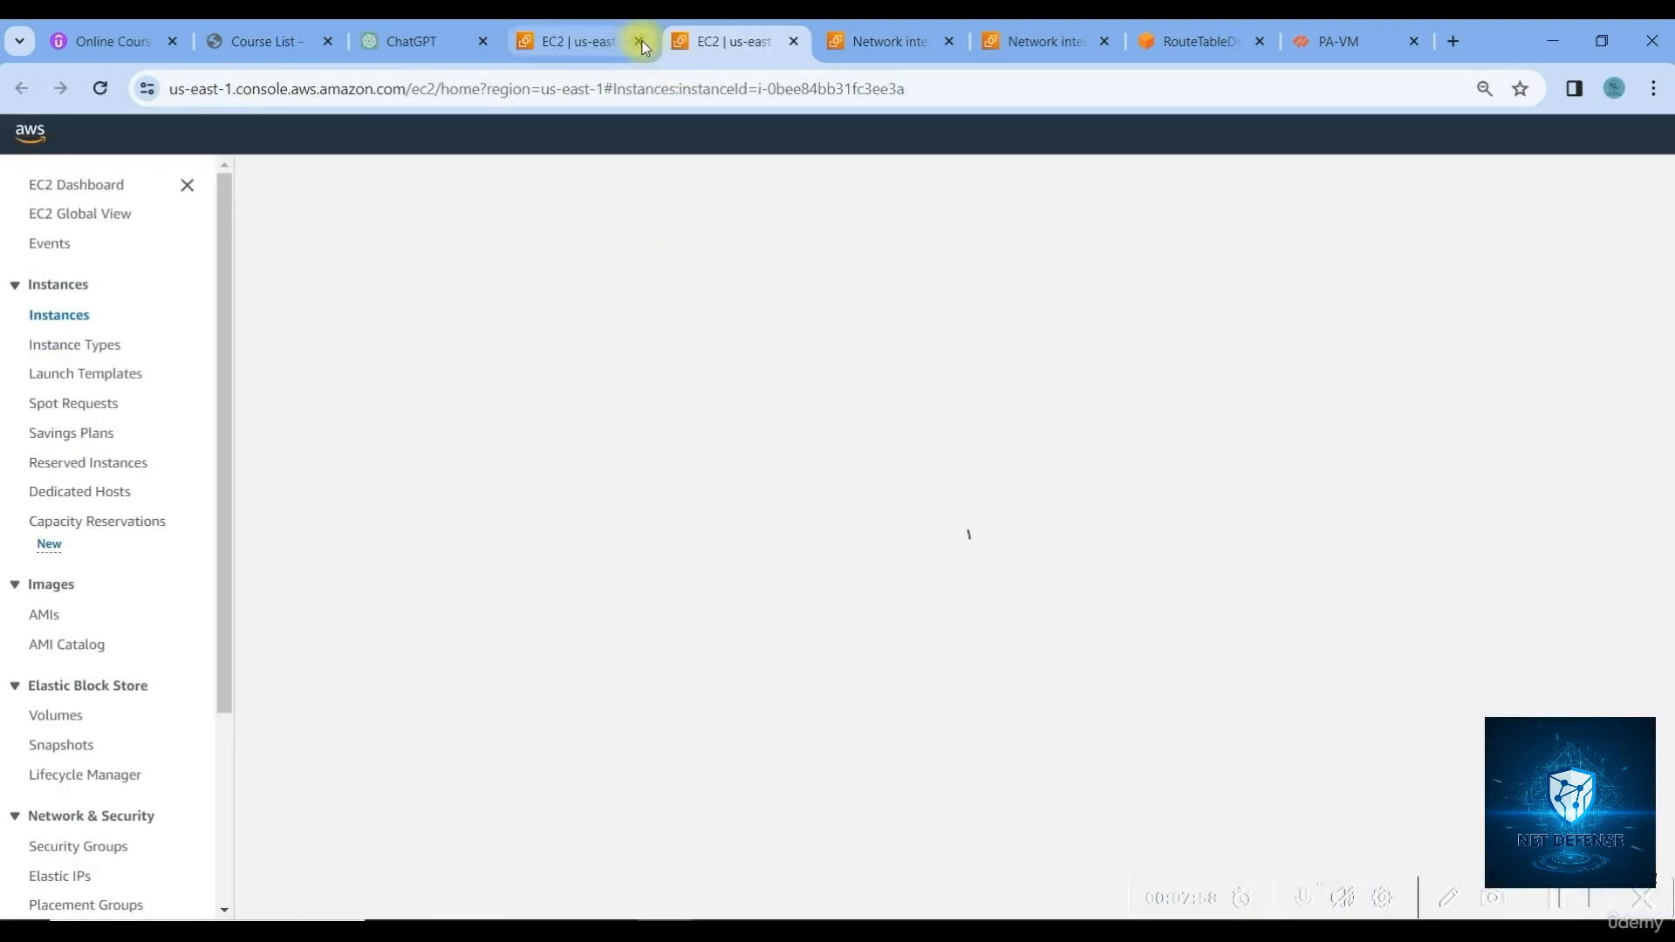
left_click(640, 42)
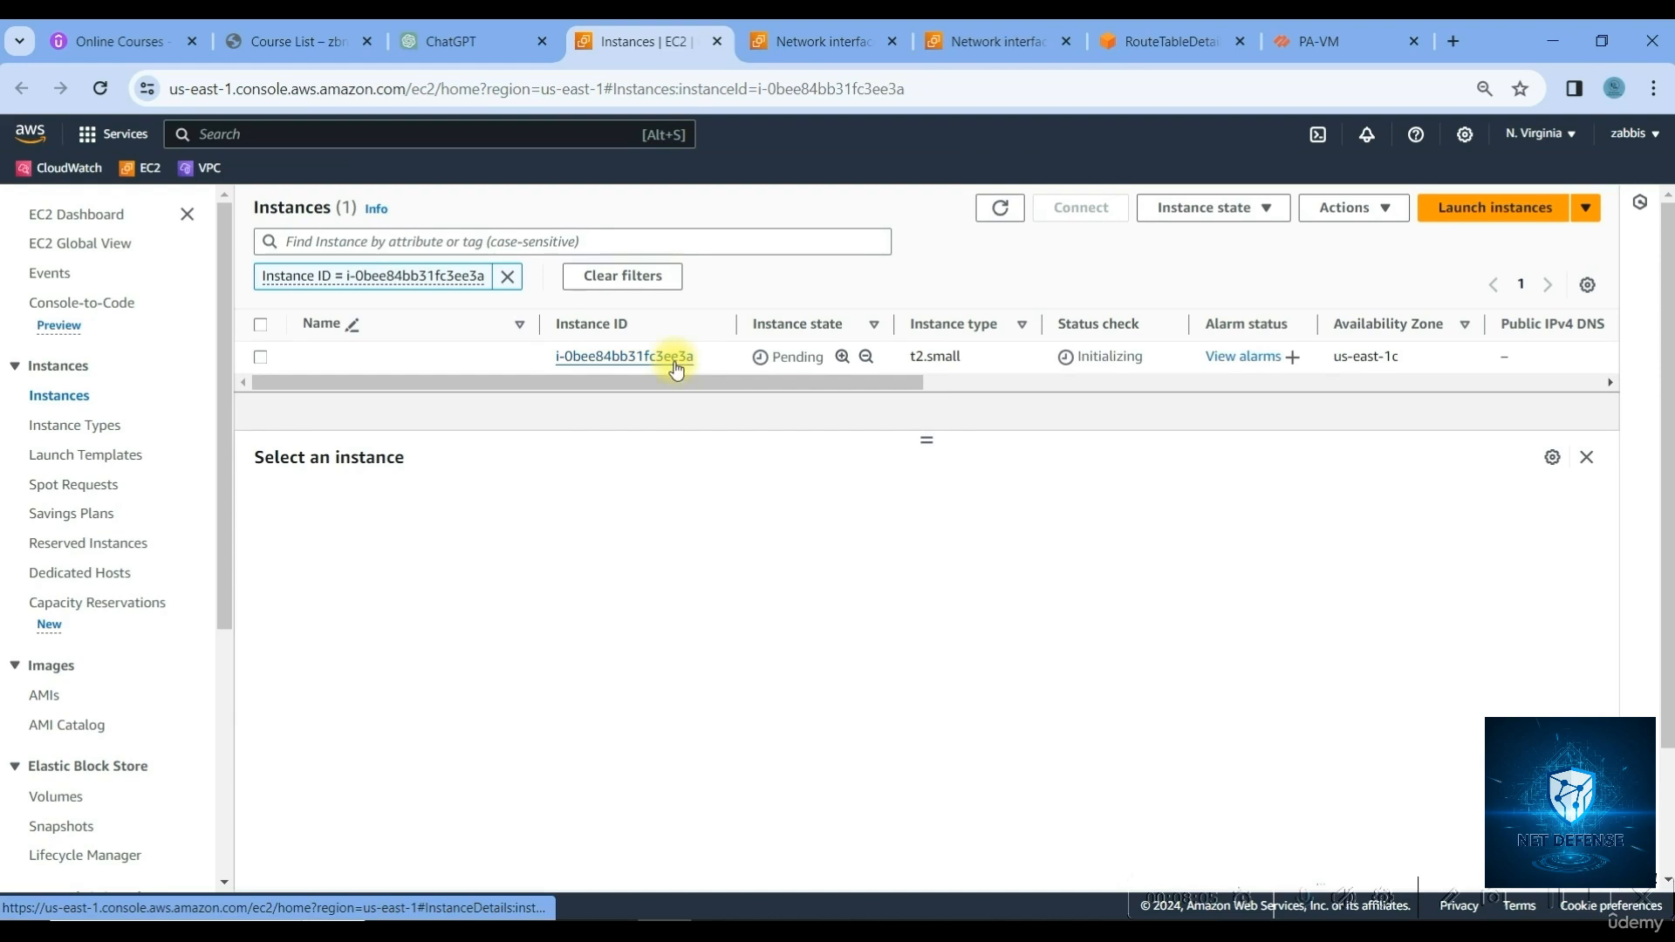
left_click(996, 209)
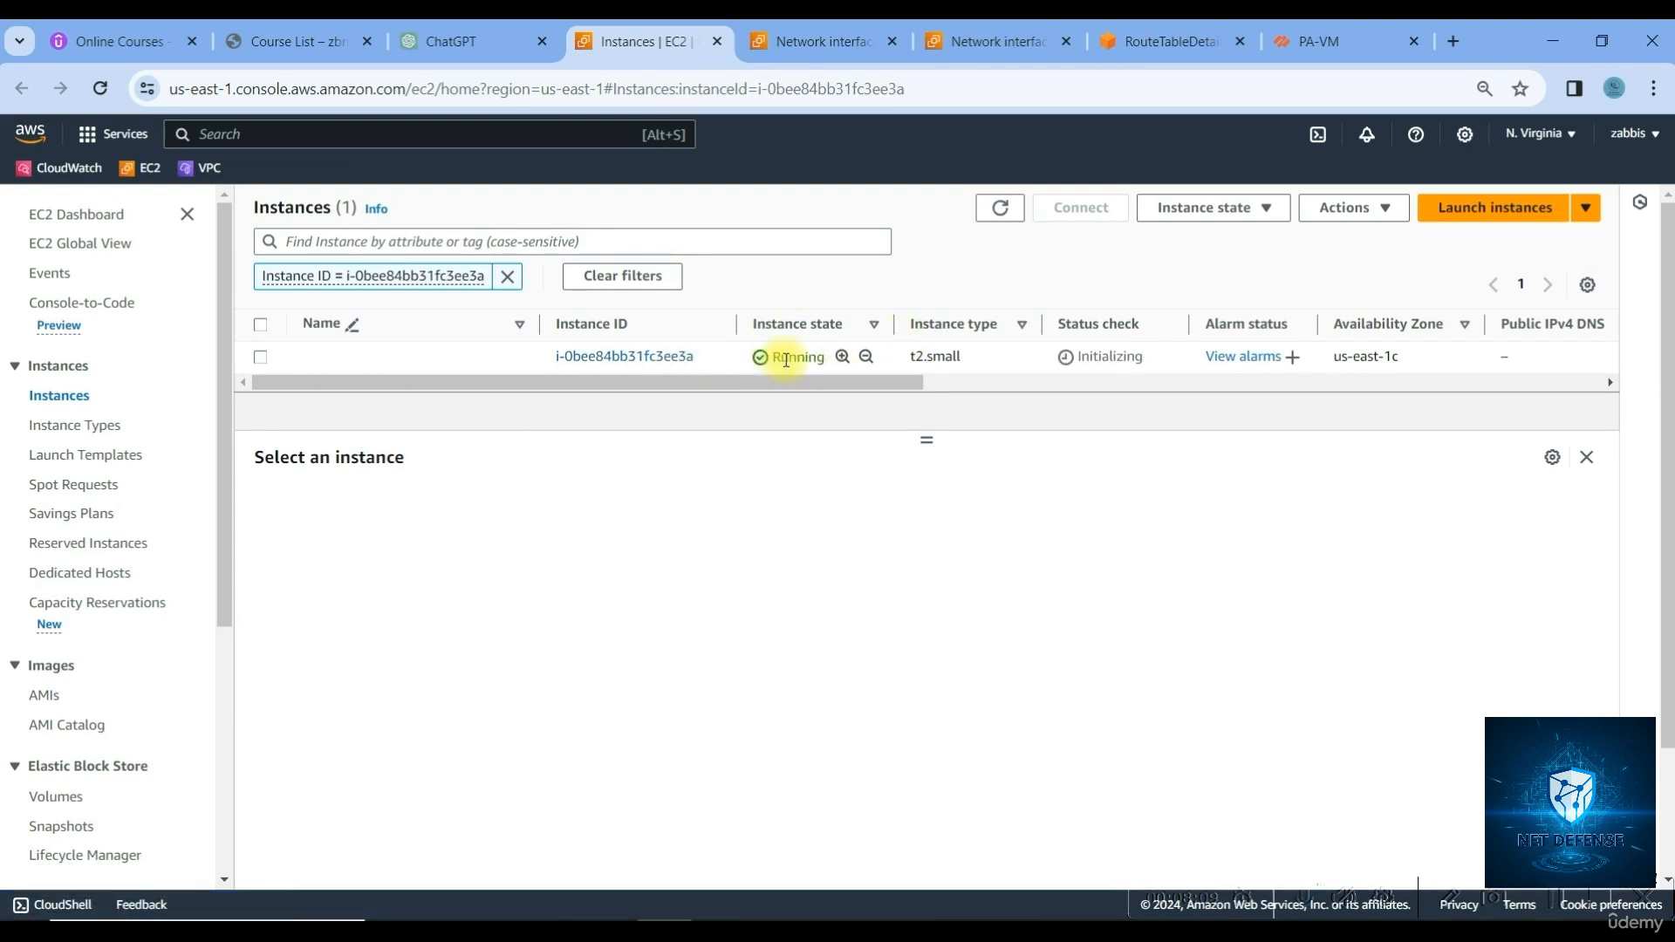
double_click(1088, 356)
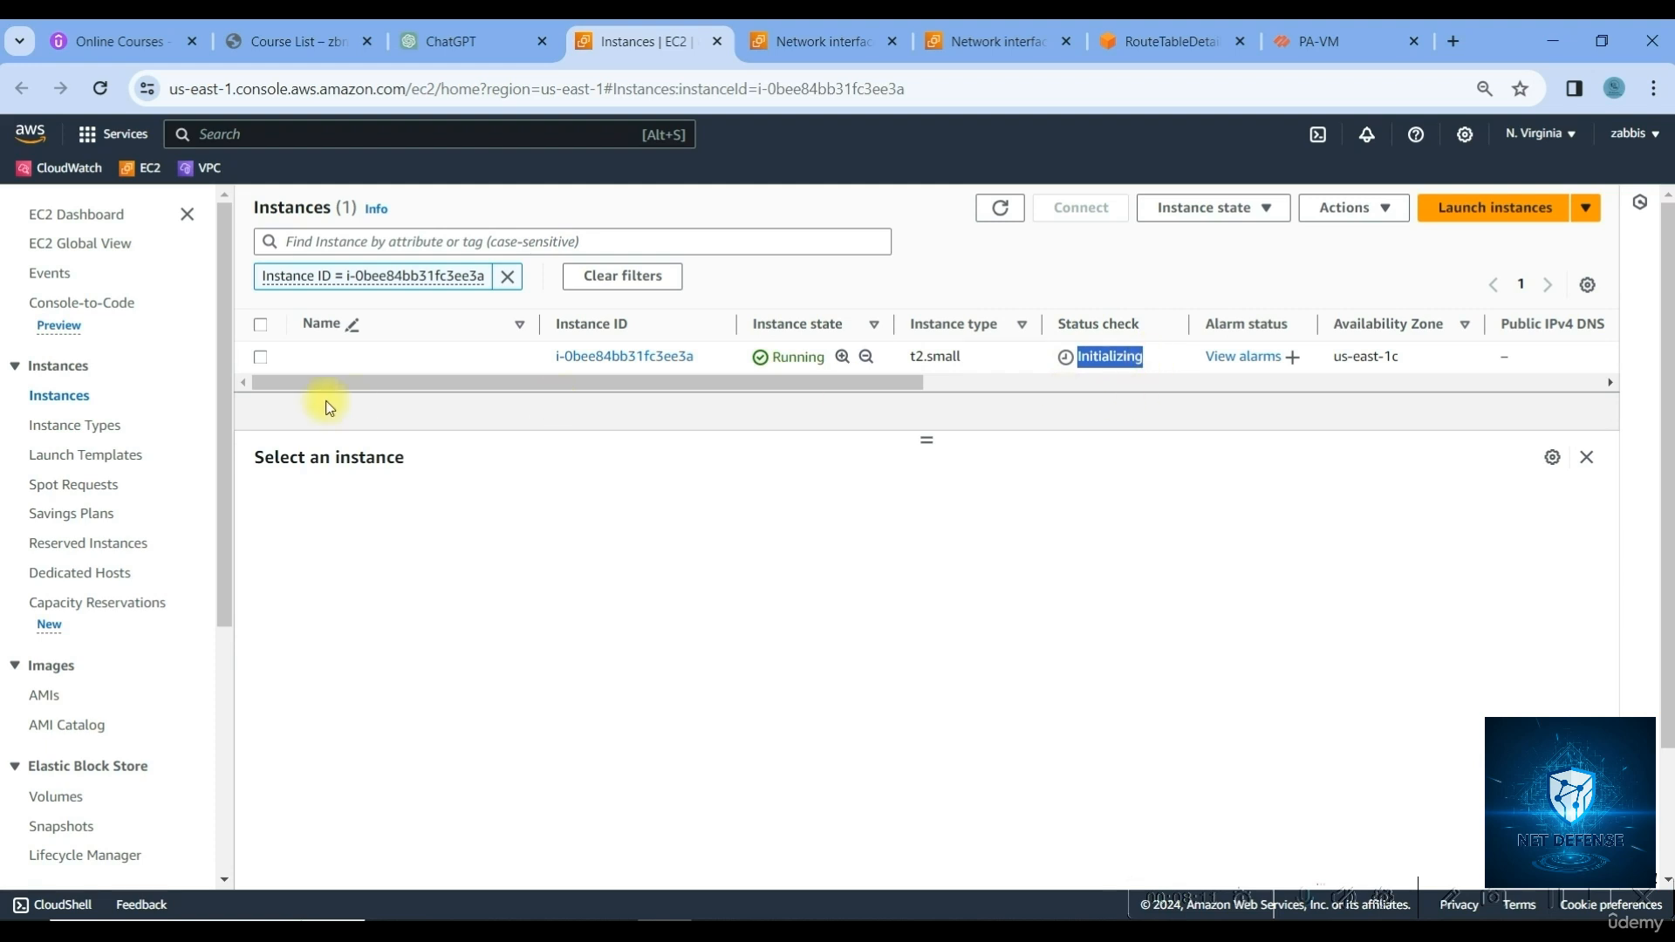
left_click(265, 366)
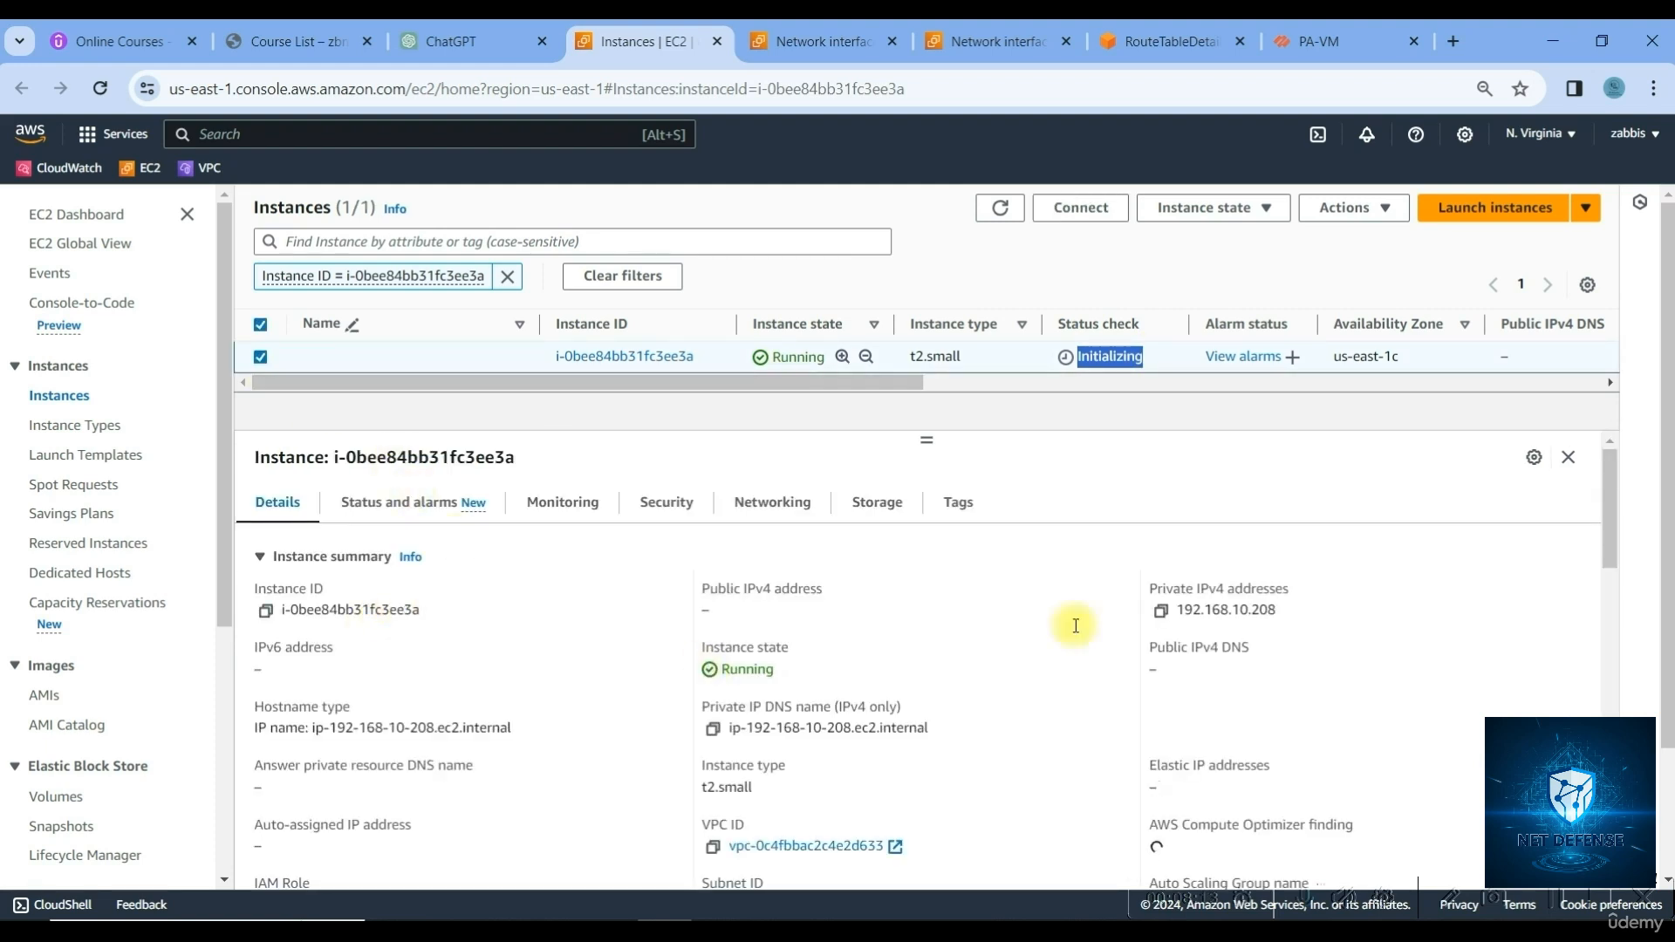
left_click(1162, 614)
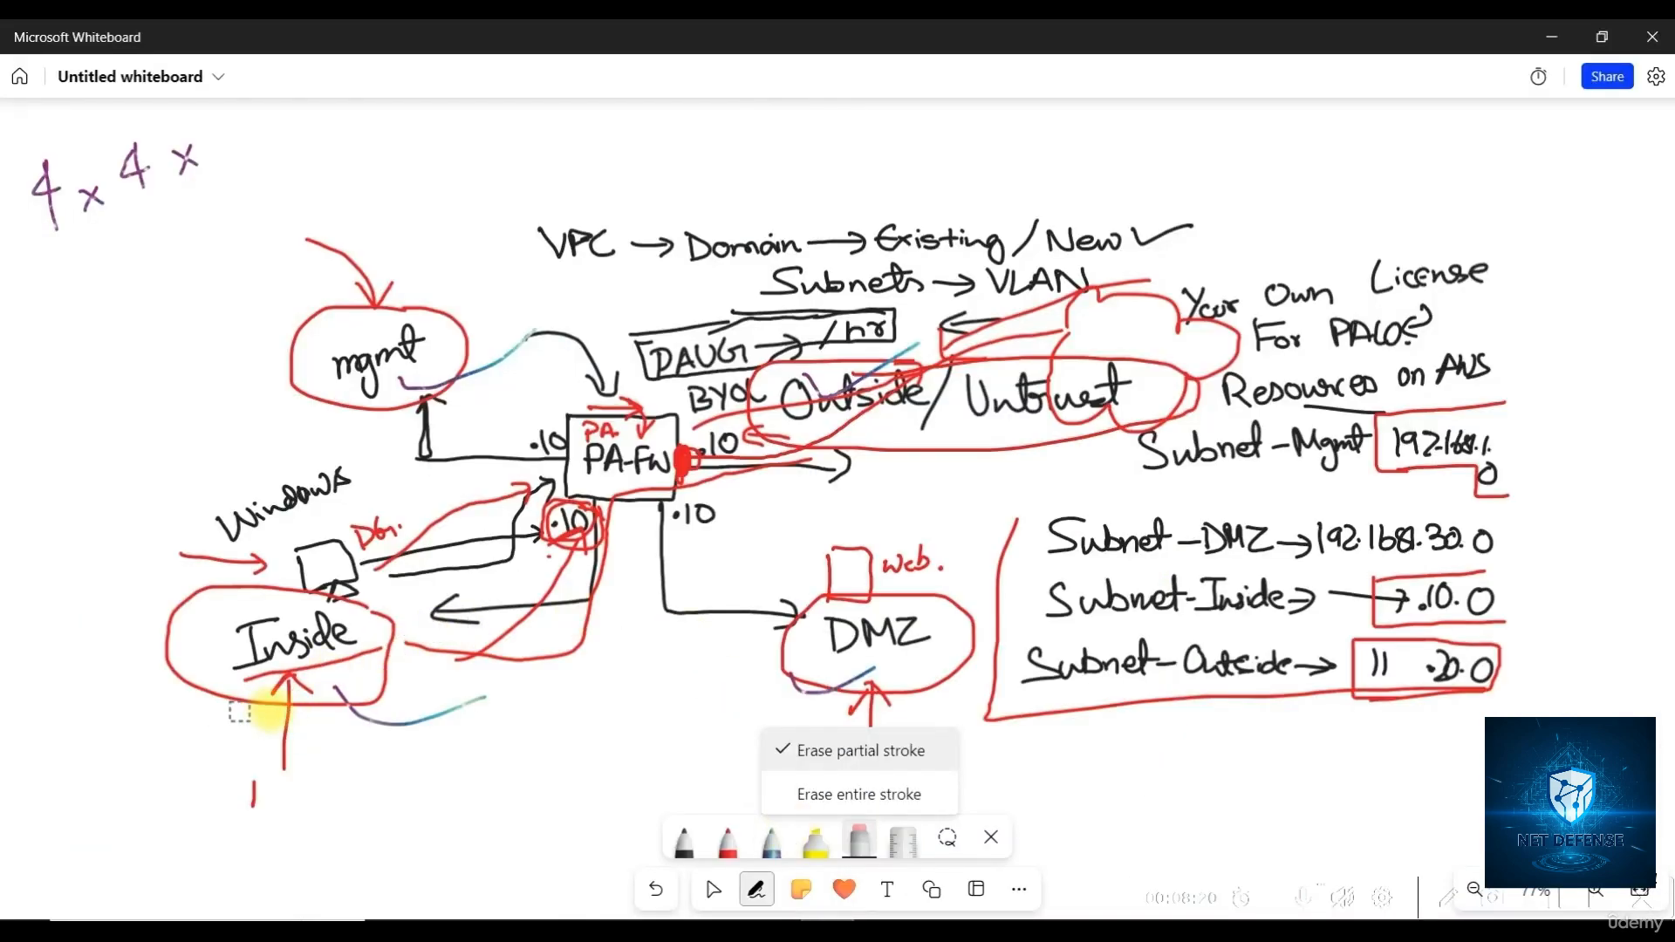
Add a text label '192.168.10.208' below the Inside circle on the diagram
left_click(223, 746)
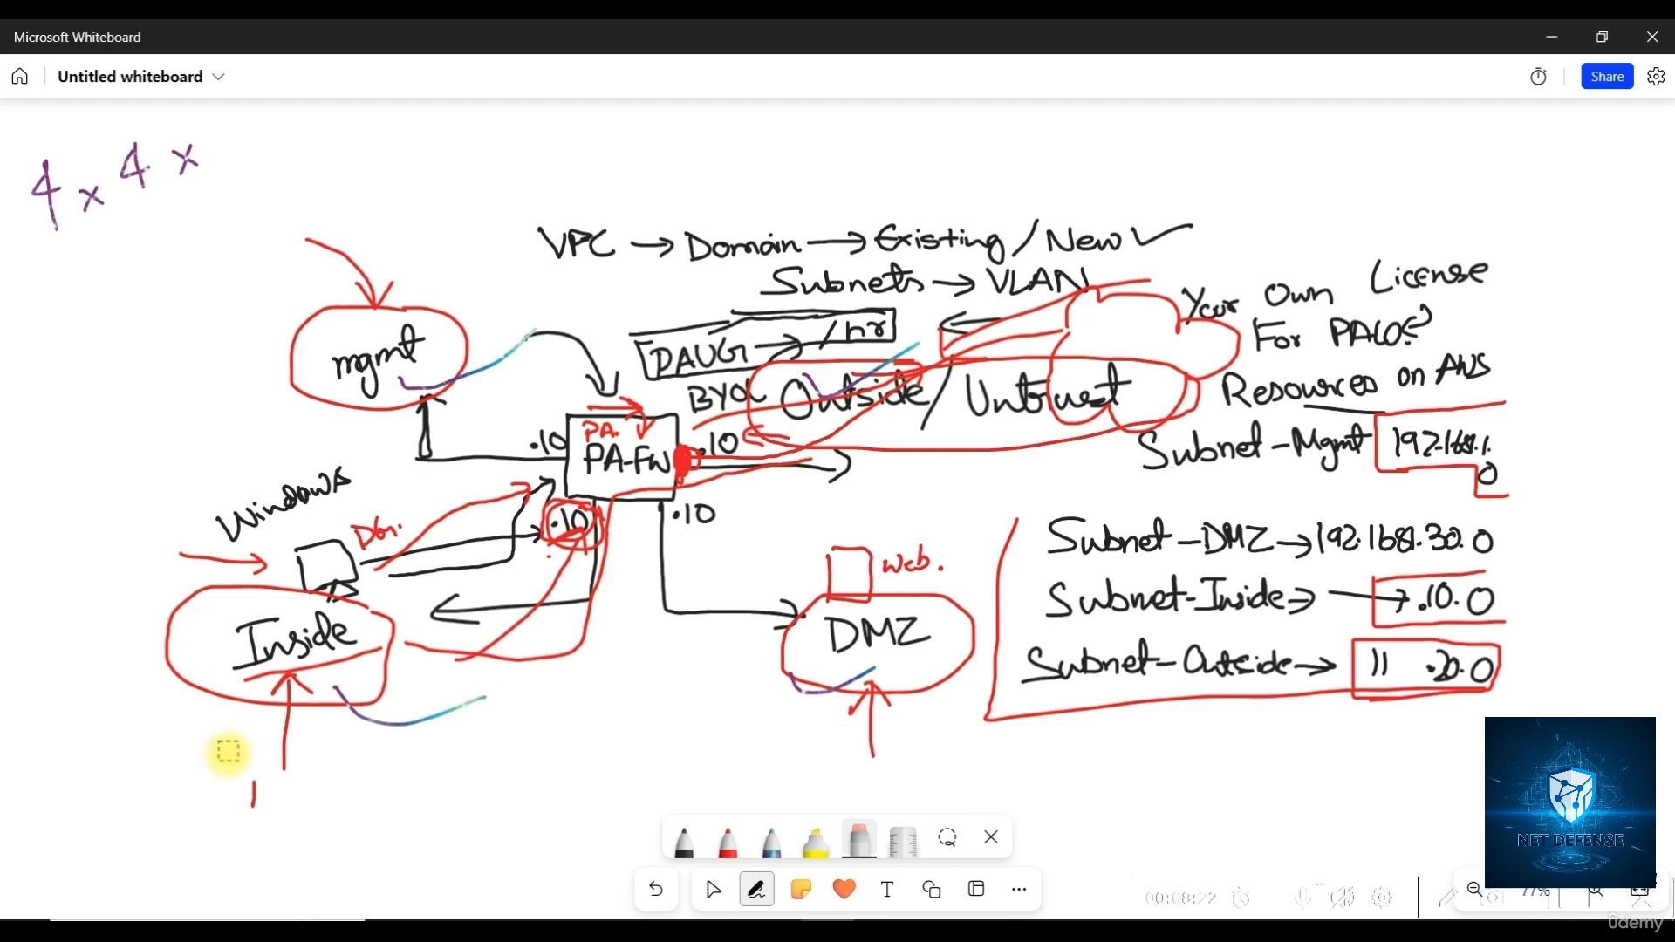
left_click(887, 889)
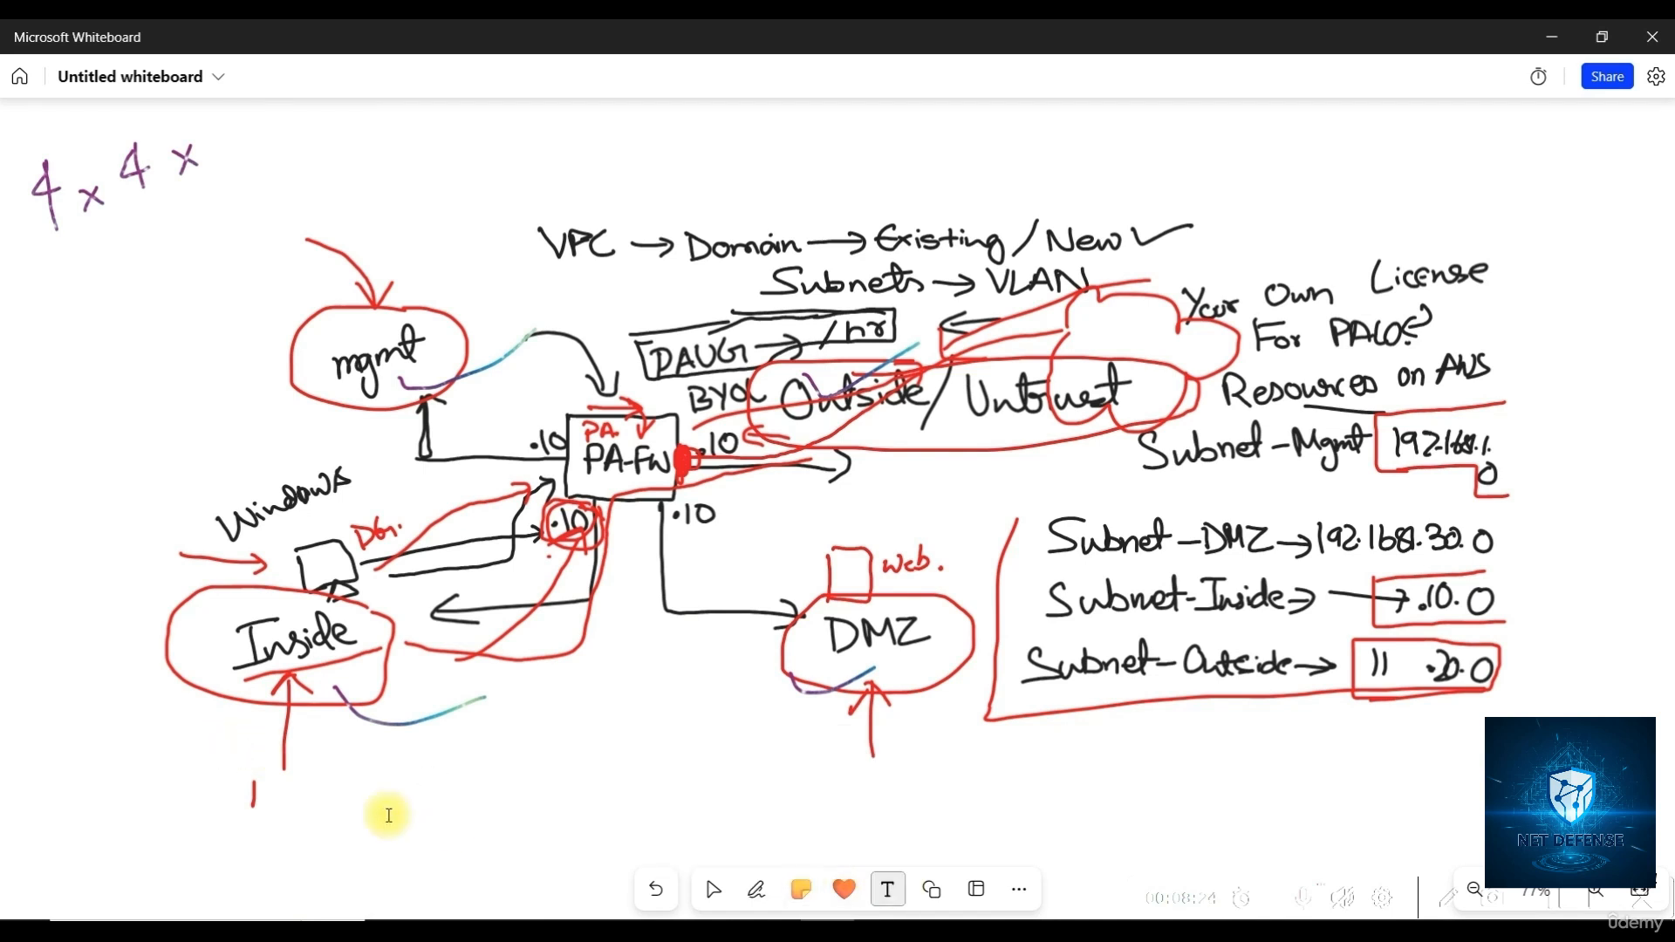
left_click(225, 748)
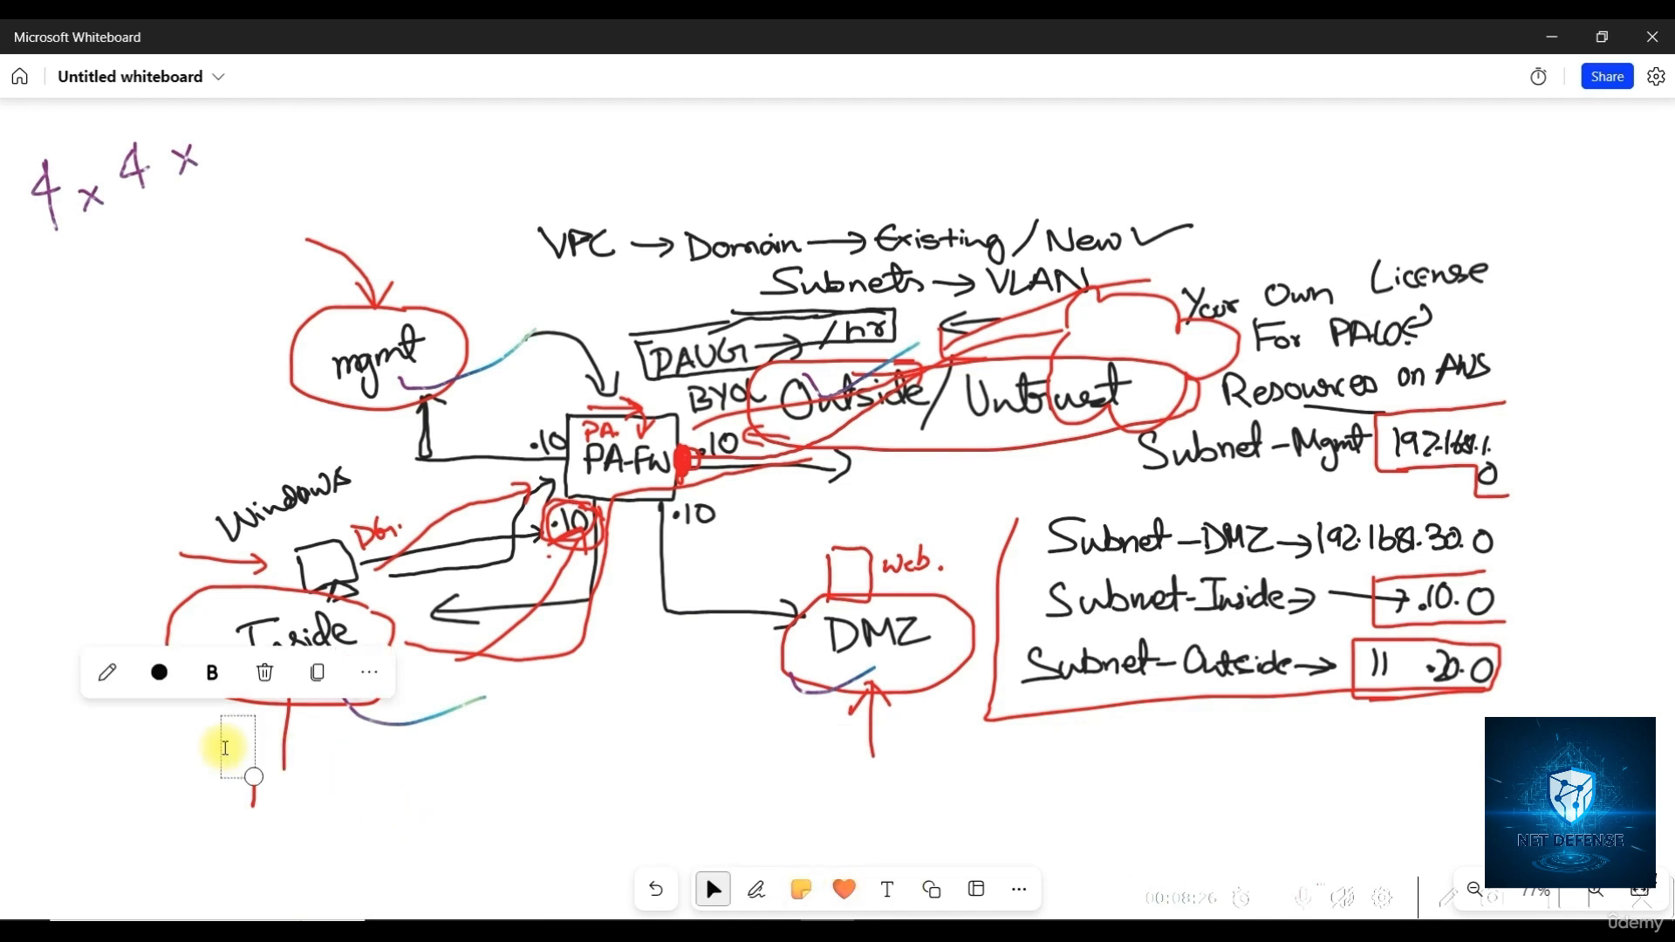
type("192.168.")
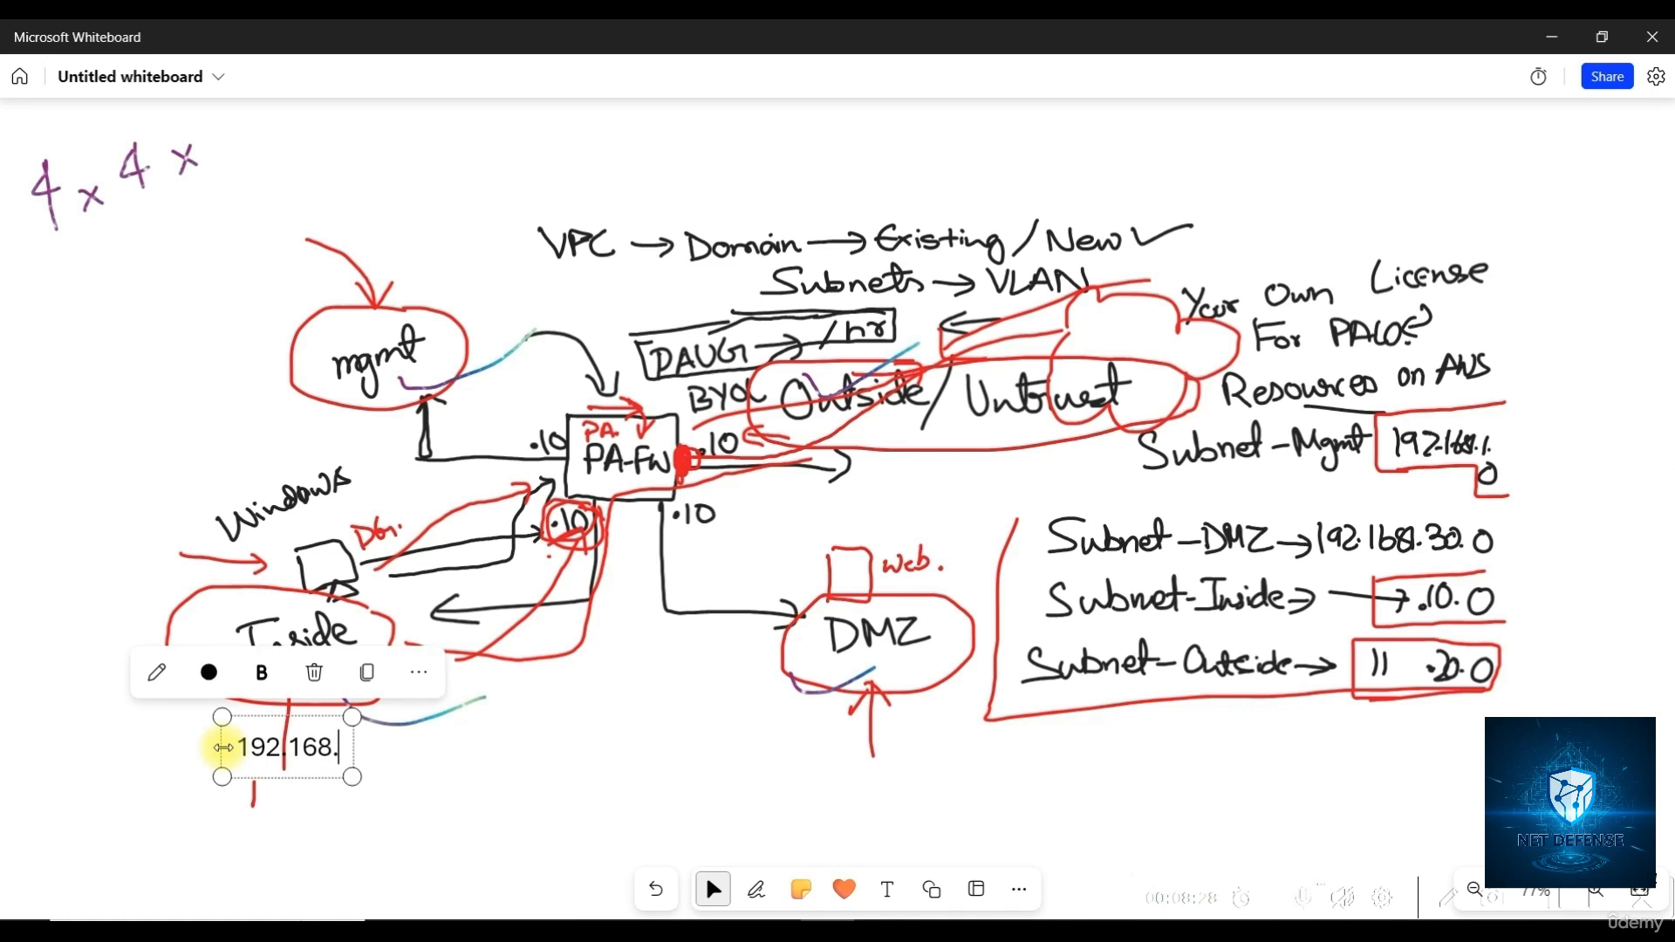
type("10.208")
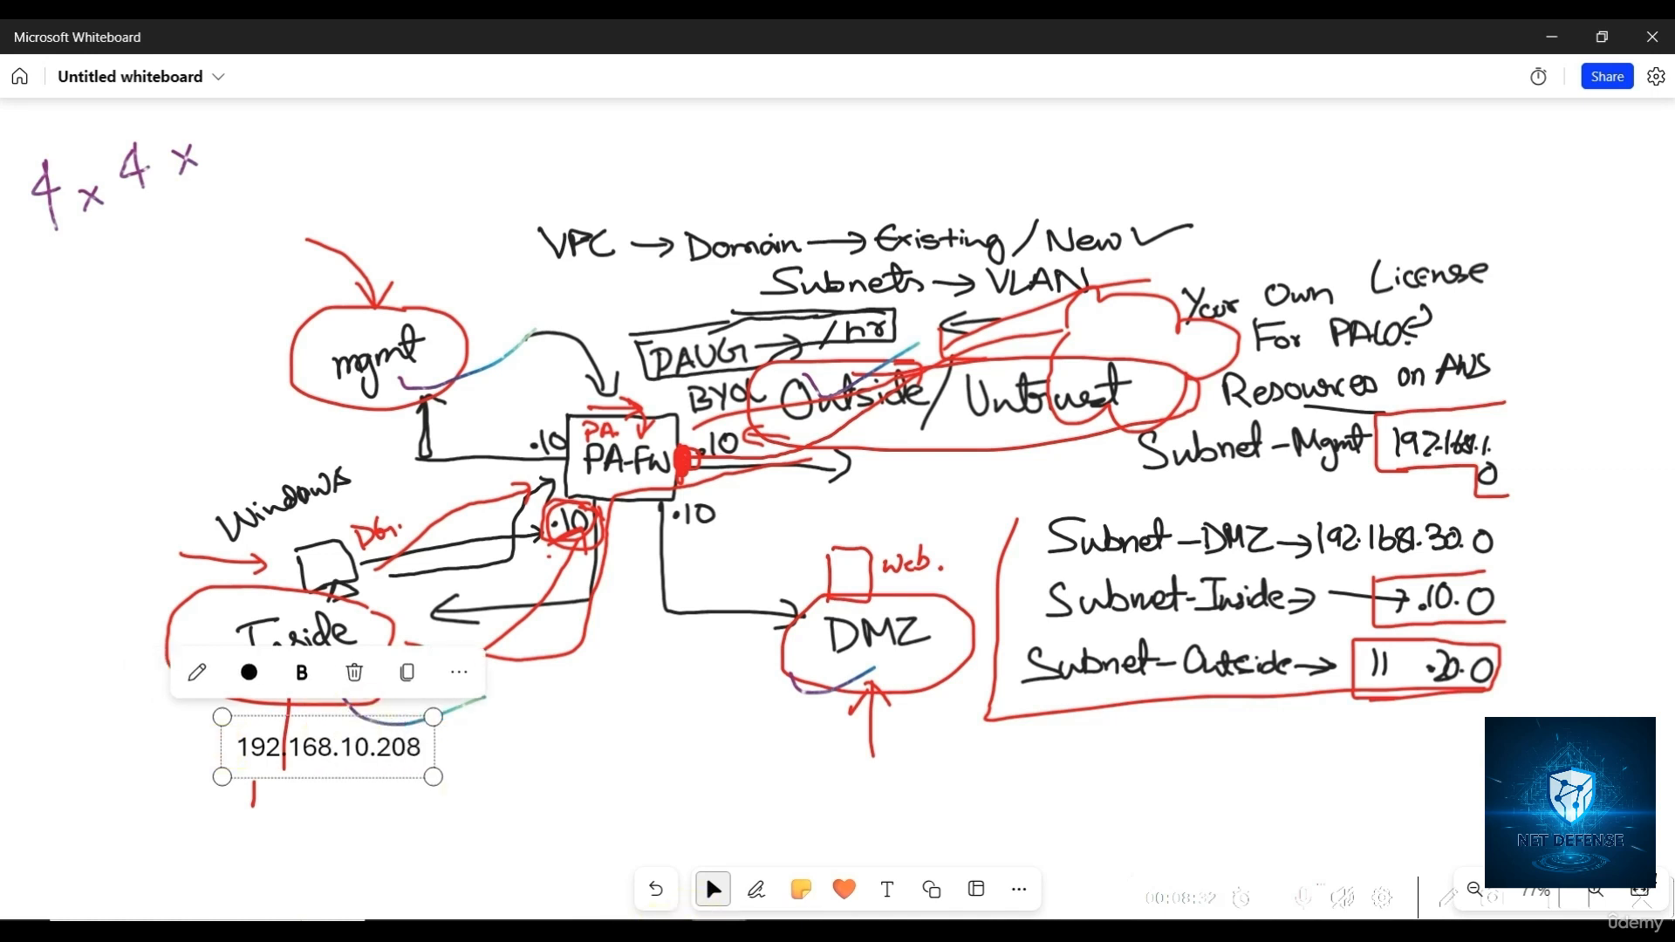
key("alt+Tab")
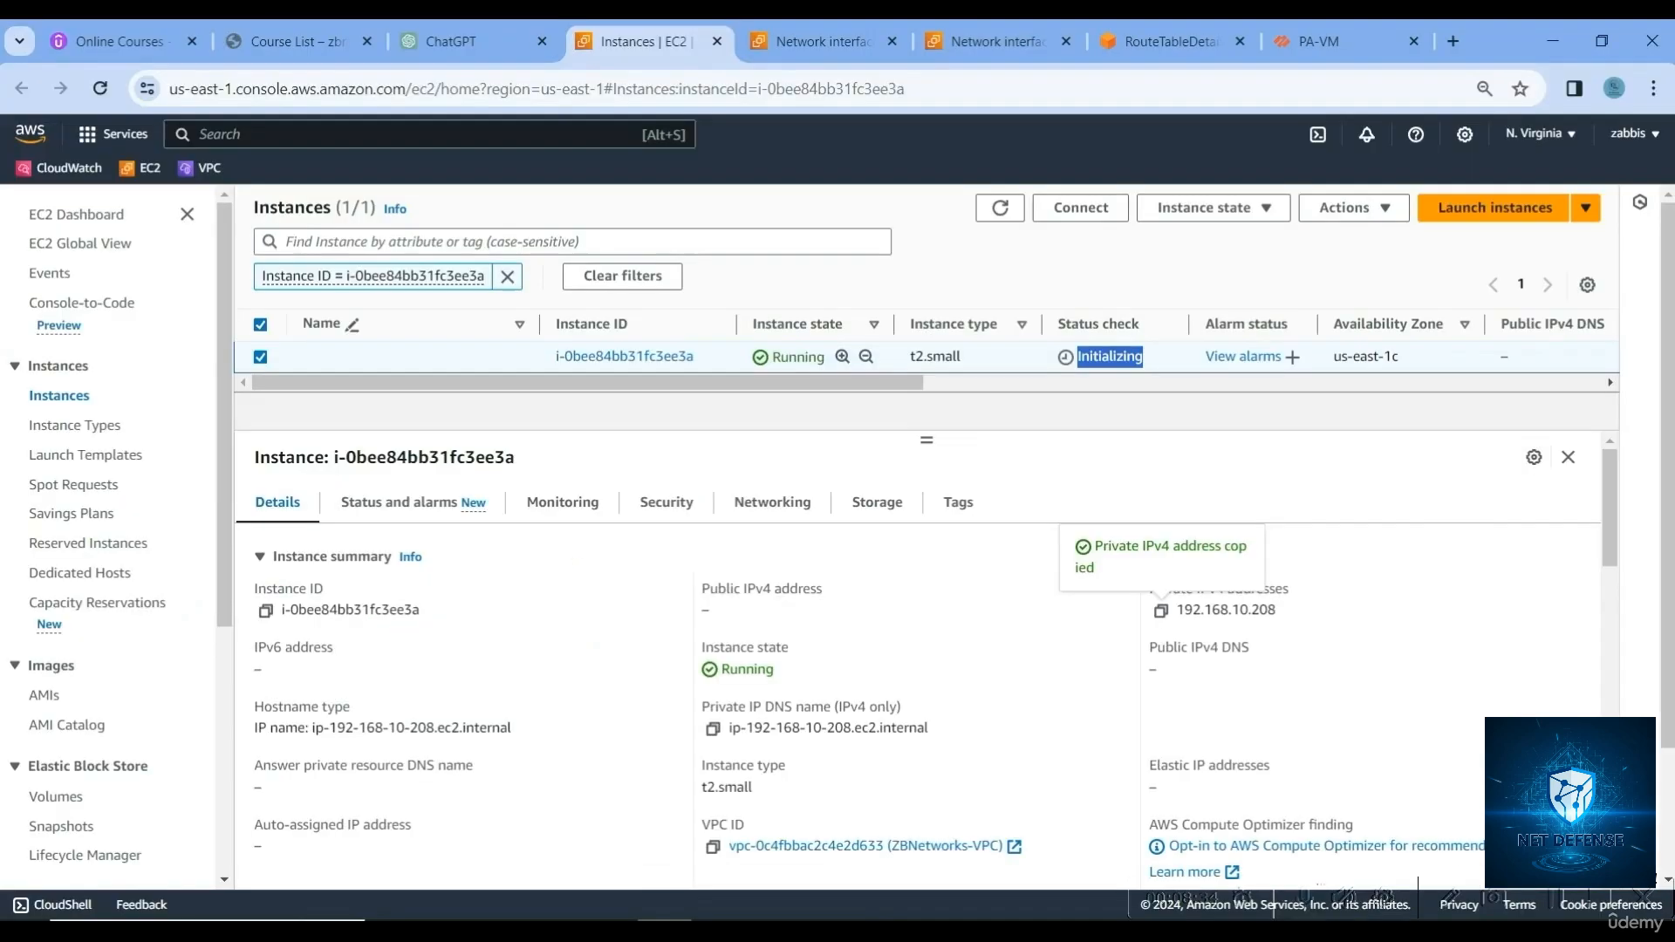
key("alt+Tab")
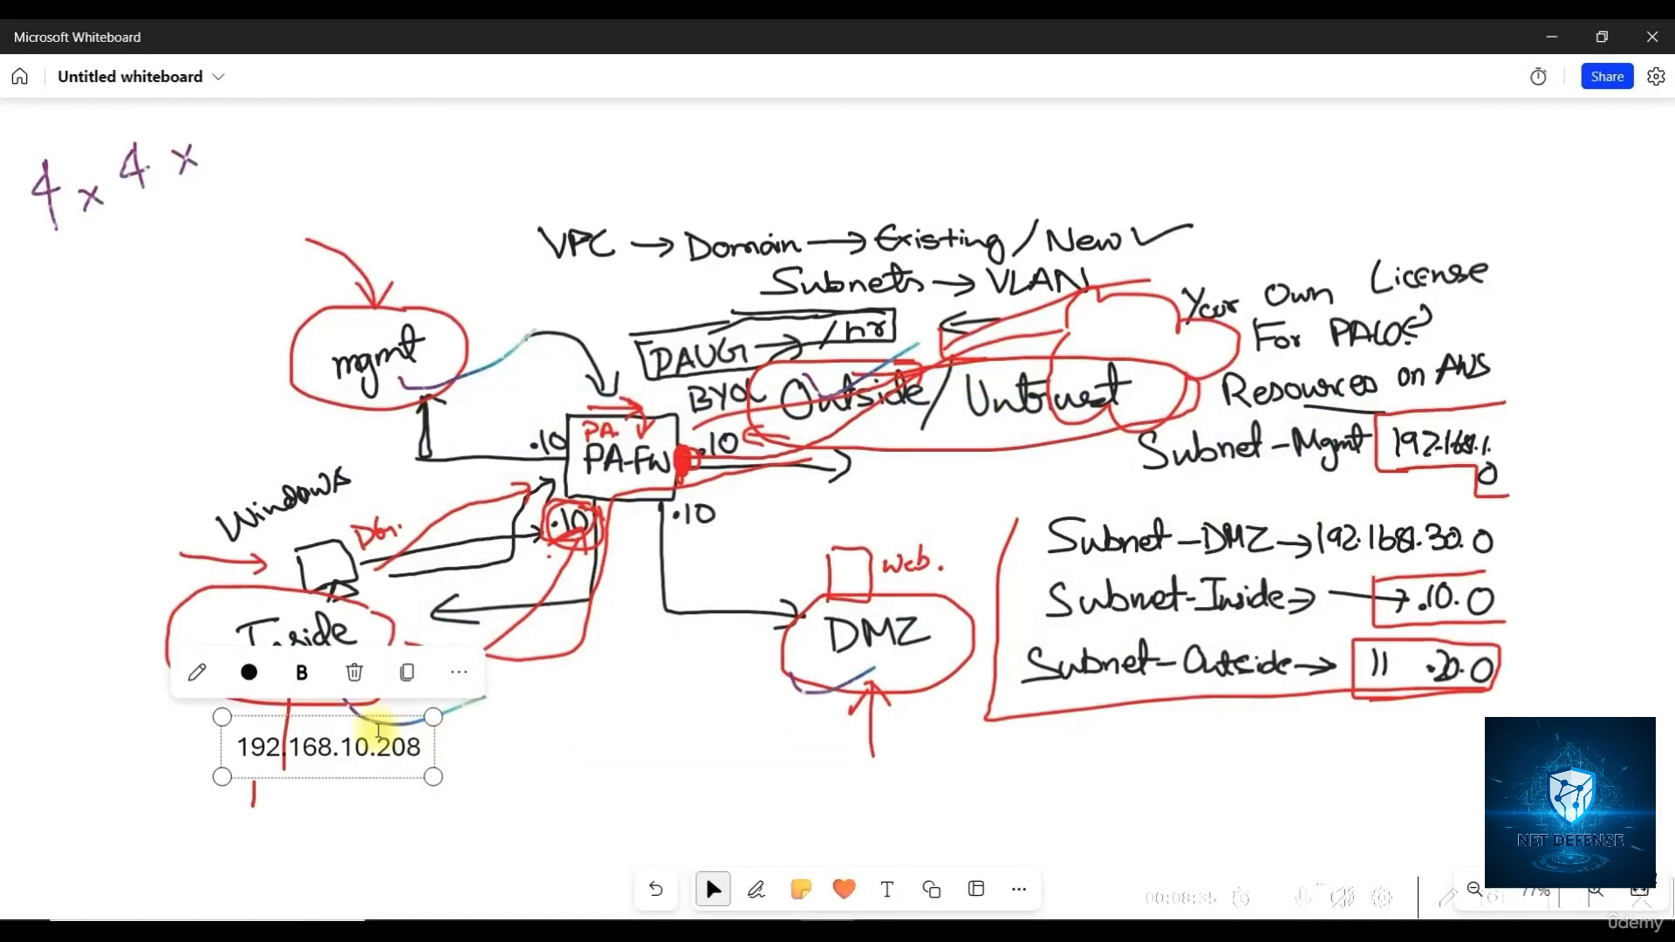
left_click(504, 752)
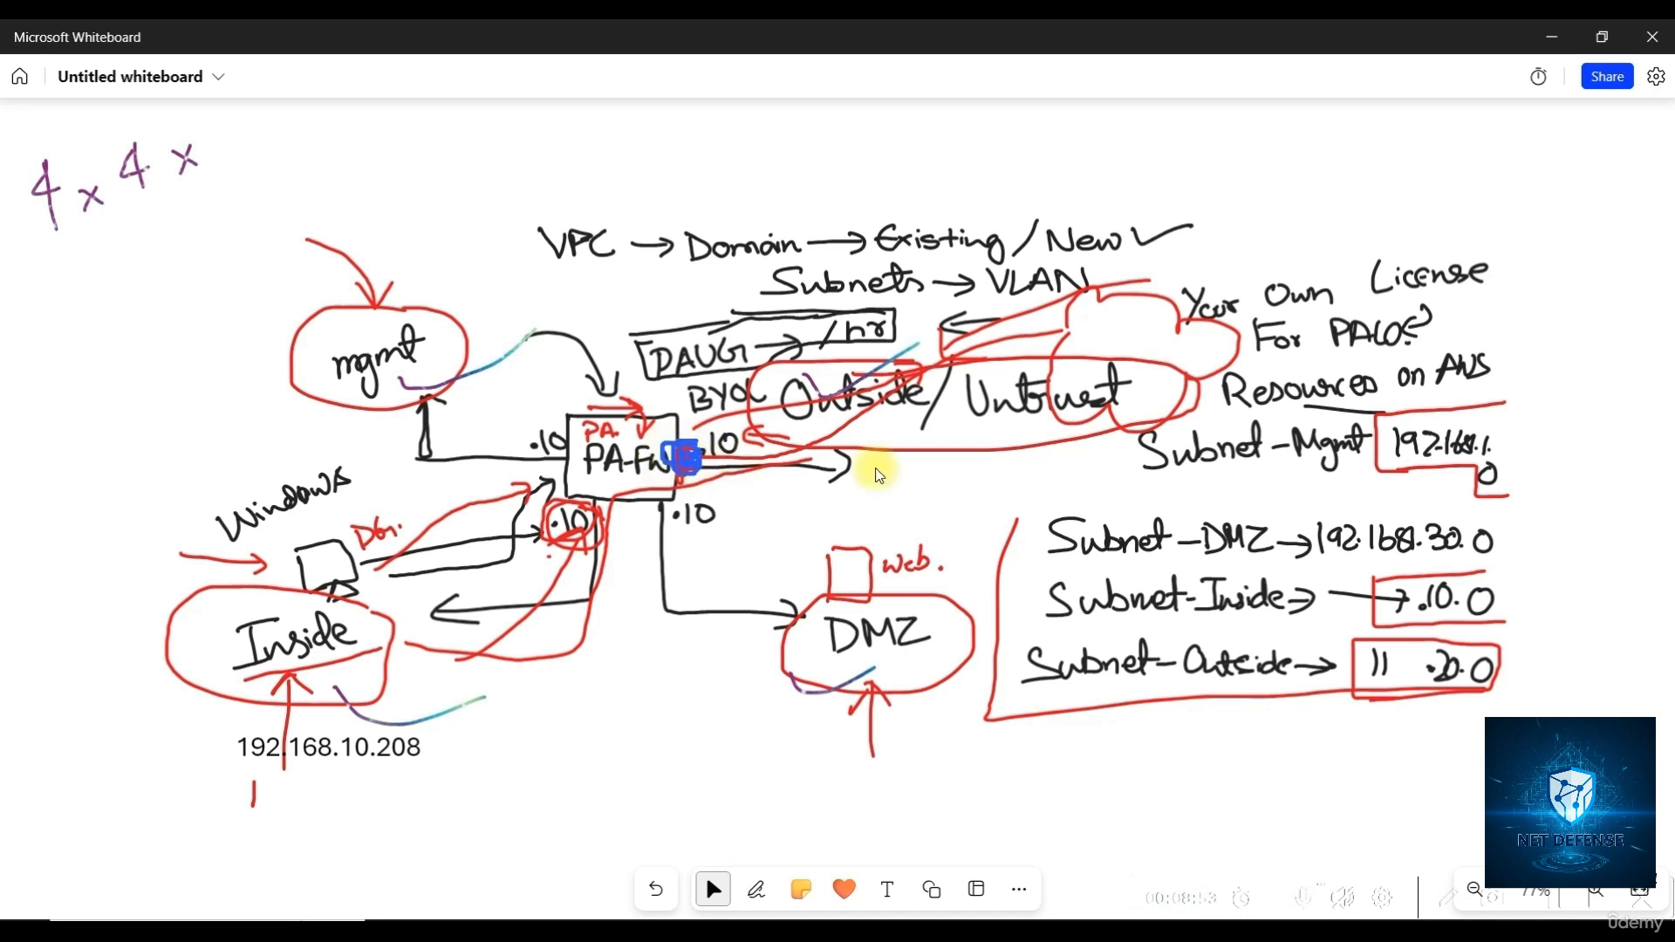
Draw the RDP path from outside through PA-FW to a boxed Inside Windows host, then minimize
mouse_move(1339, 495)
left_mouse_down()
mouse_move(785, 497)
mouse_move(814, 520)
mouse_move(912, 461)
mouse_move(938, 459)
mouse_move(944, 480)
mouse_move(1016, 456)
left_mouse_up()
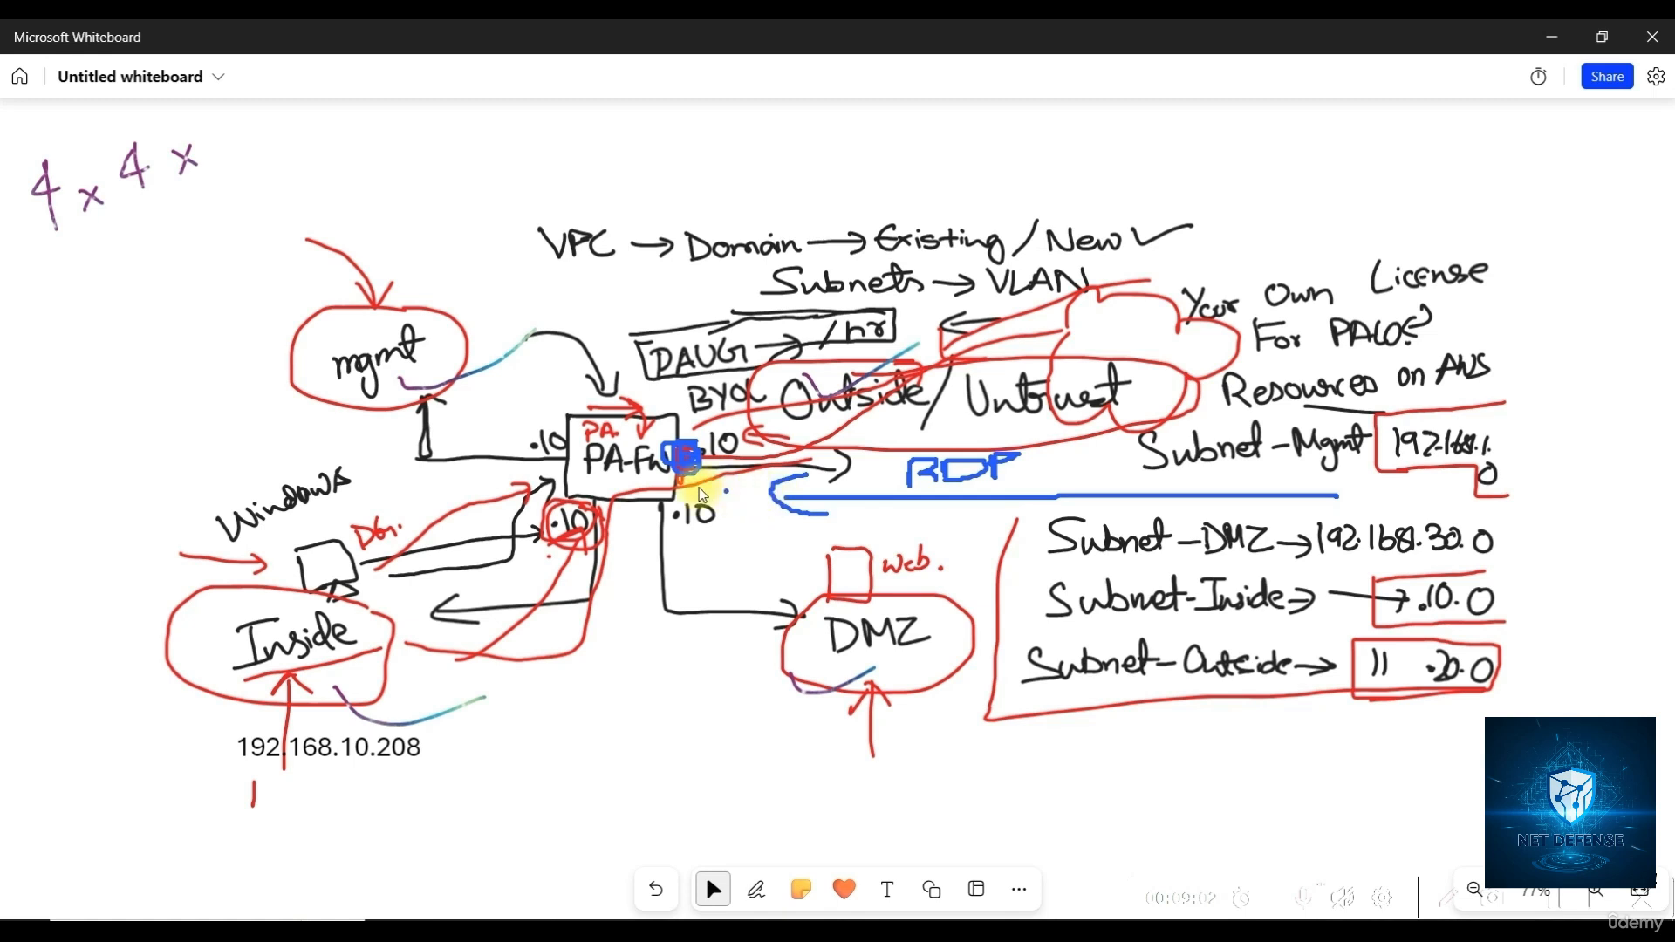
mouse_move(682, 483)
left_mouse_down()
mouse_move(575, 485)
mouse_move(522, 592)
mouse_move(434, 687)
mouse_move(328, 686)
mouse_move(358, 702)
left_mouse_up()
mouse_move(288, 784)
left_mouse_down()
mouse_move(231, 786)
mouse_move(471, 713)
mouse_move(206, 737)
mouse_move(206, 782)
mouse_move(346, 773)
left_mouse_up()
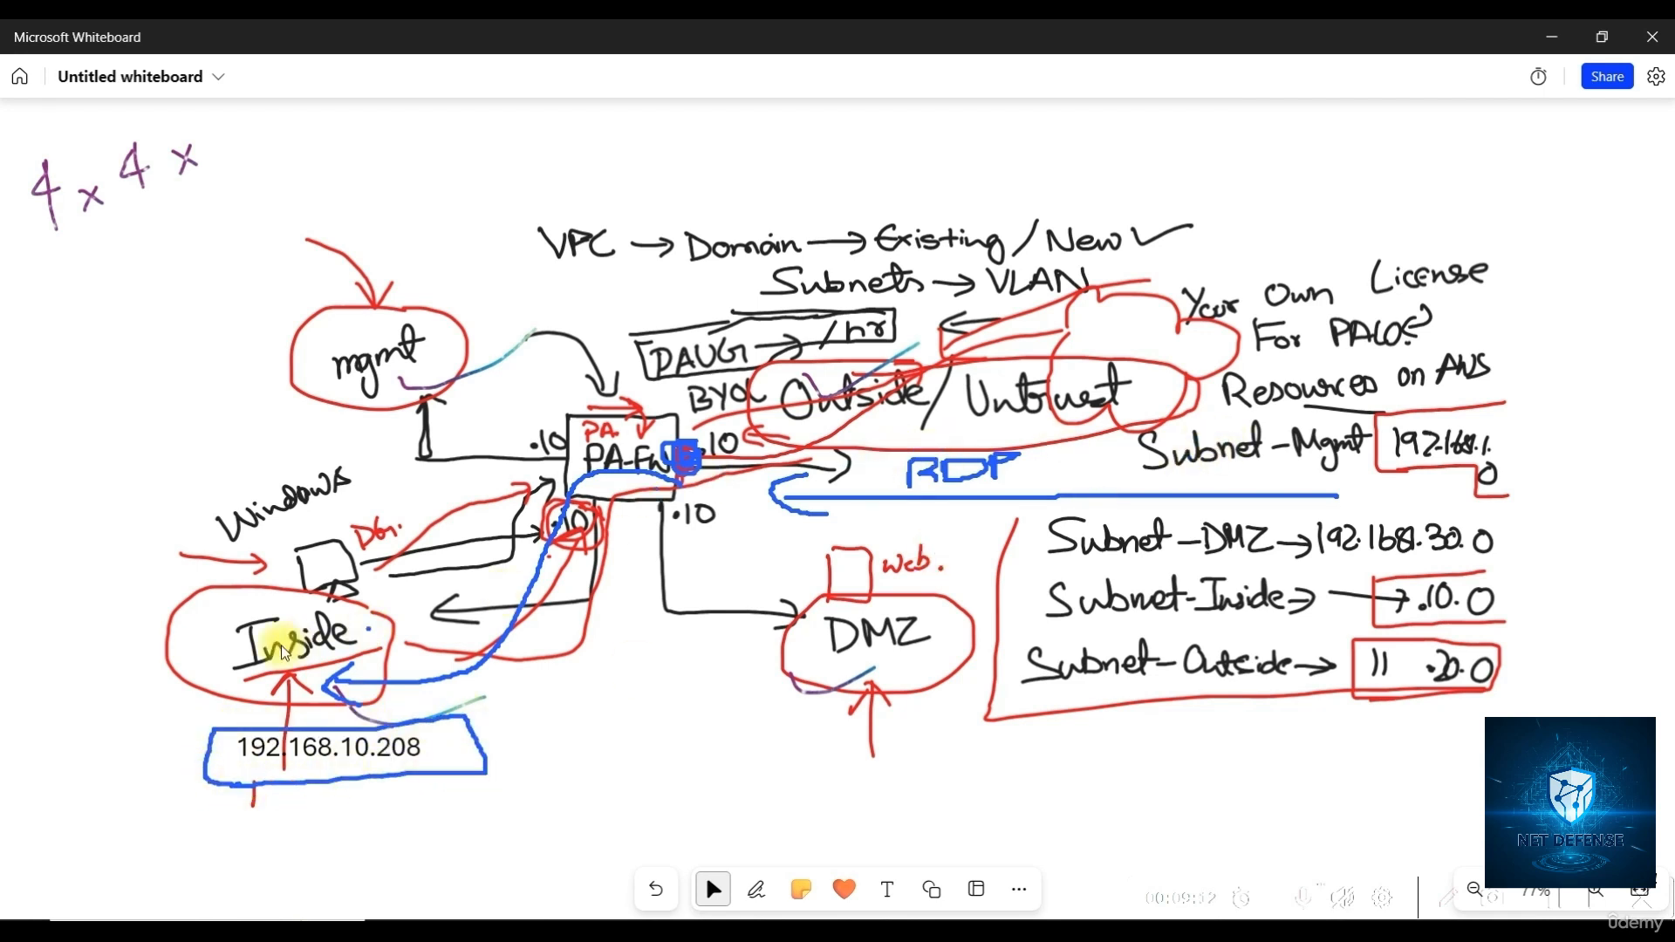
mouse_move(253, 542)
left_mouse_down()
mouse_move(254, 524)
mouse_move(384, 516)
mouse_move(366, 608)
mouse_move(253, 615)
left_mouse_up()
mouse_move(109, 566)
left_mouse_down()
mouse_move(193, 573)
mouse_move(157, 597)
left_mouse_up()
mouse_move(90, 322)
left_mouse_down()
mouse_move(217, 463)
mouse_move(218, 505)
left_mouse_up()
left_click_drag(239, 506, 245, 471)
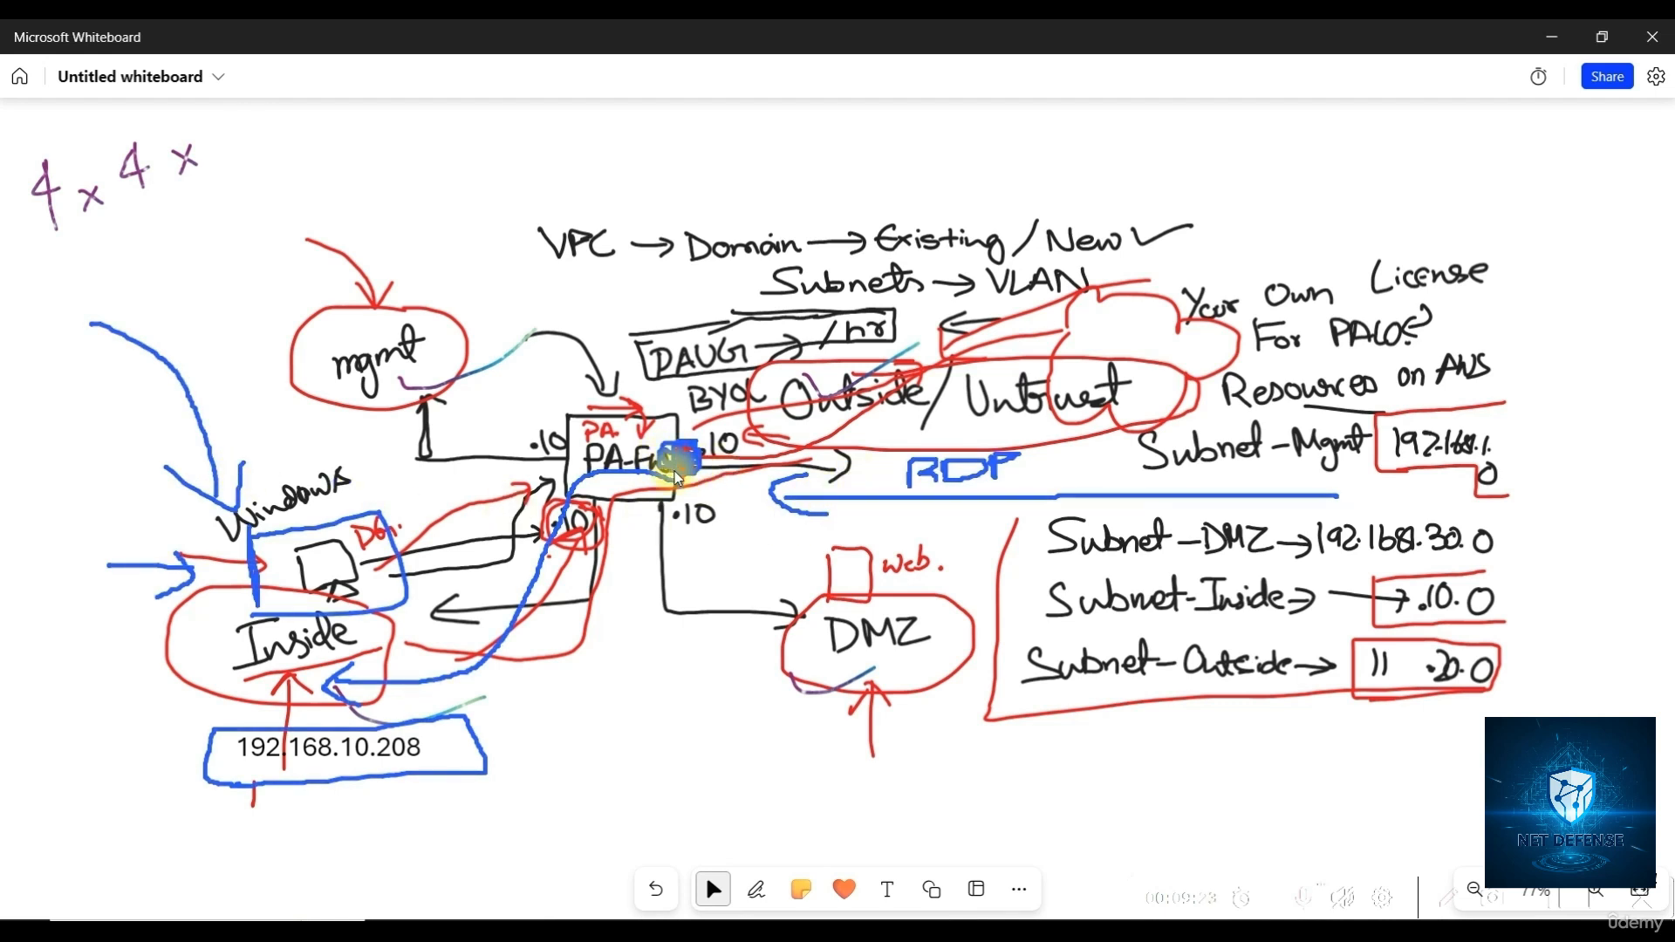
mouse_move(611, 328)
left_mouse_down()
mouse_move(634, 404)
mouse_move(643, 372)
left_mouse_up()
mouse_move(573, 288)
left_mouse_down()
mouse_move(571, 316)
mouse_move(588, 292)
mouse_move(614, 310)
left_mouse_up()
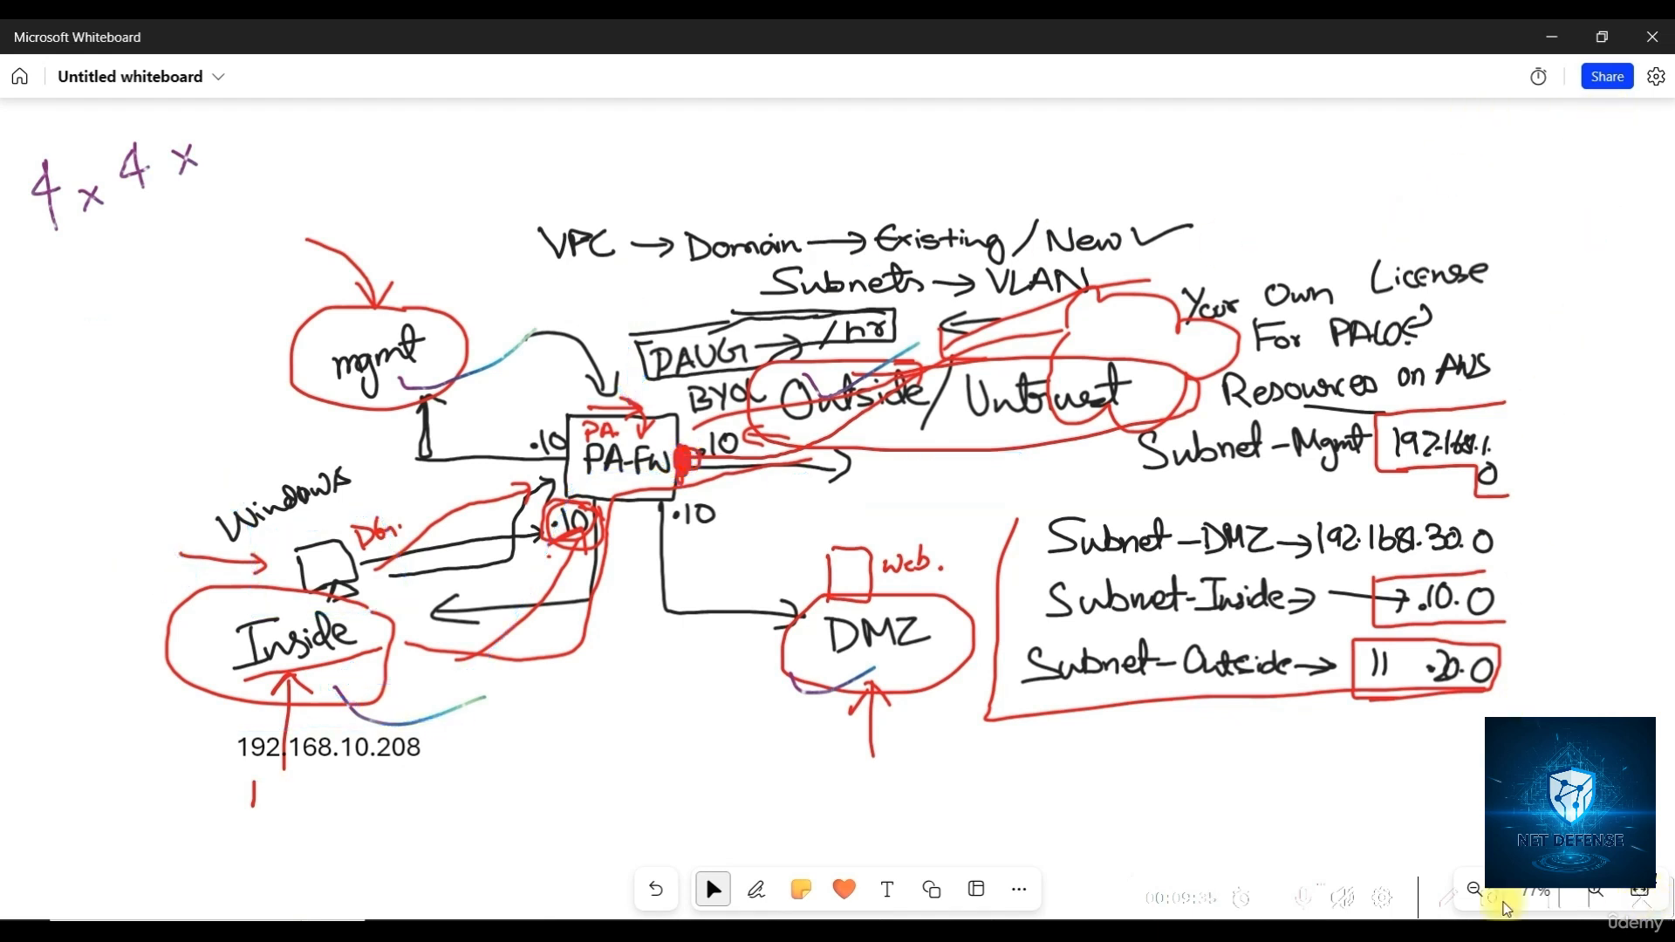
left_click(1551, 36)
Refresh the Windows instance's status on EC2 Instances, then switch to the PA-VM firewall
left_click(665, 930)
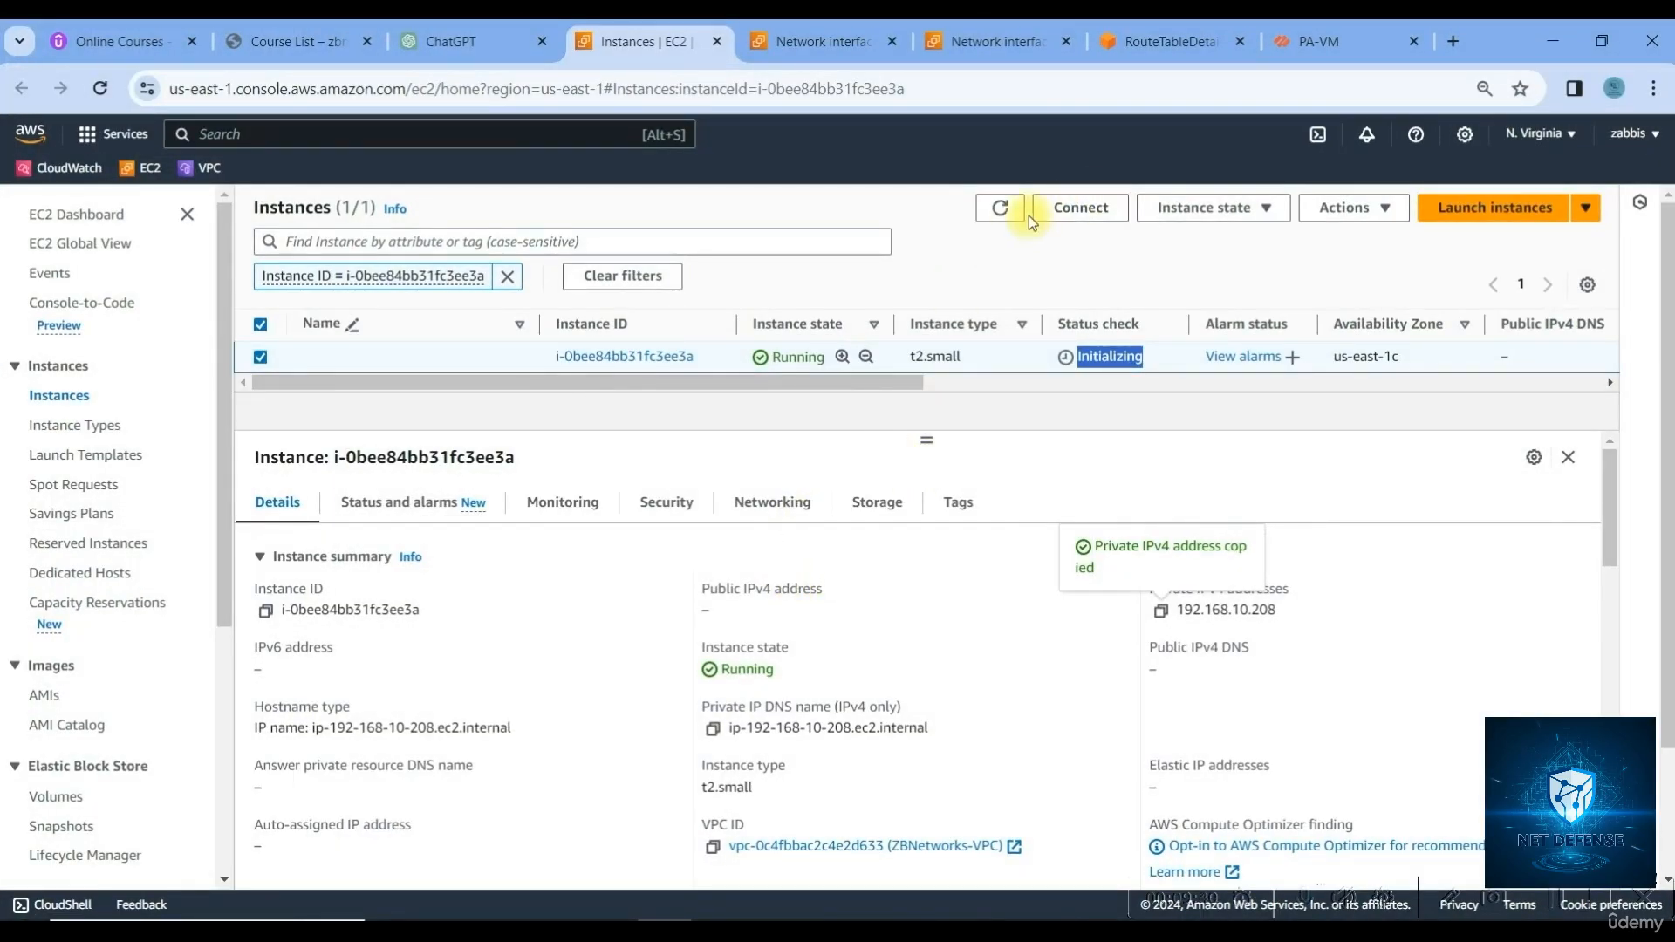
left_click(997, 212)
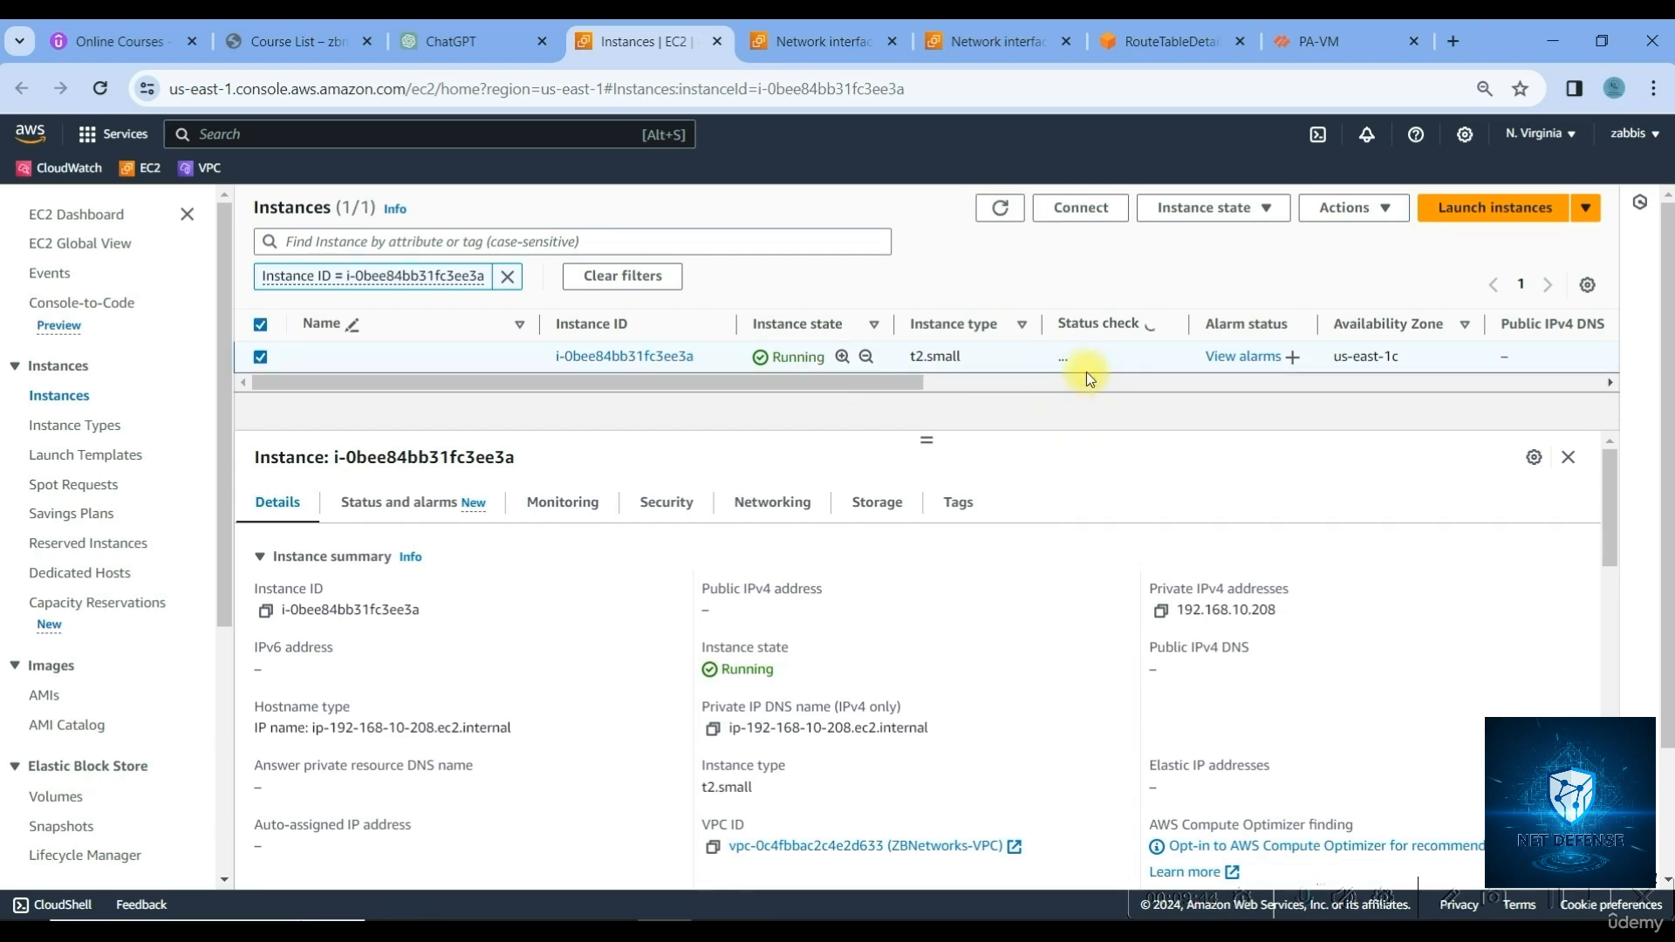
left_click(1286, 35)
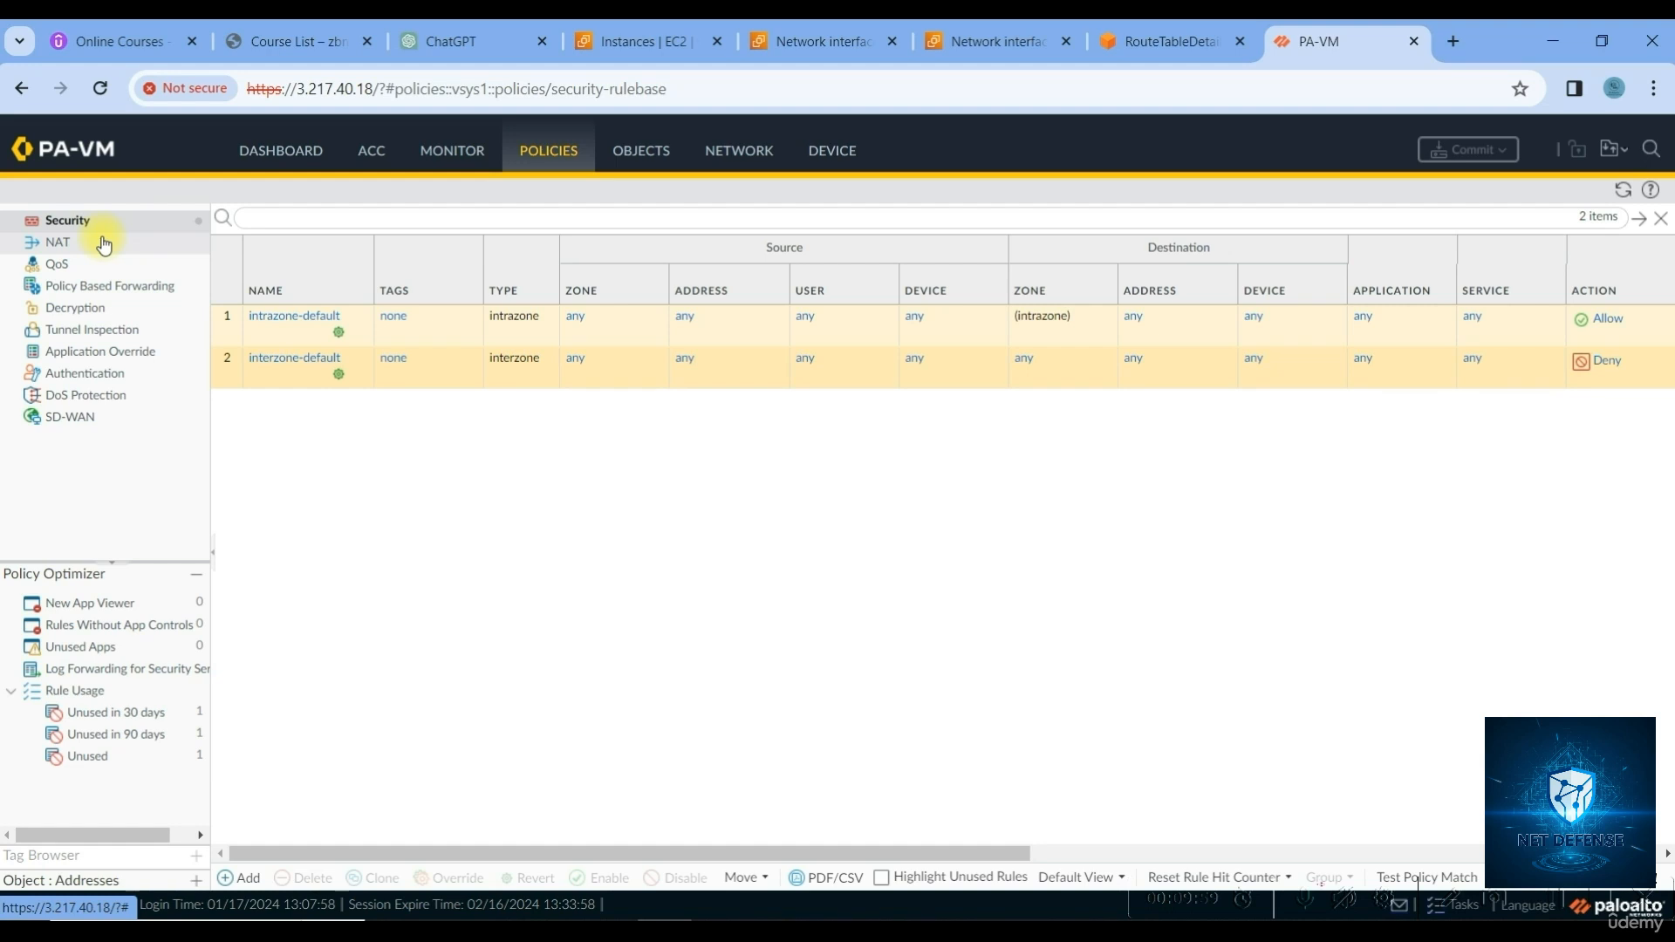
Add a new NAT rule named RDP-DNAT and show its Original Packet settings
left_click(104, 245)
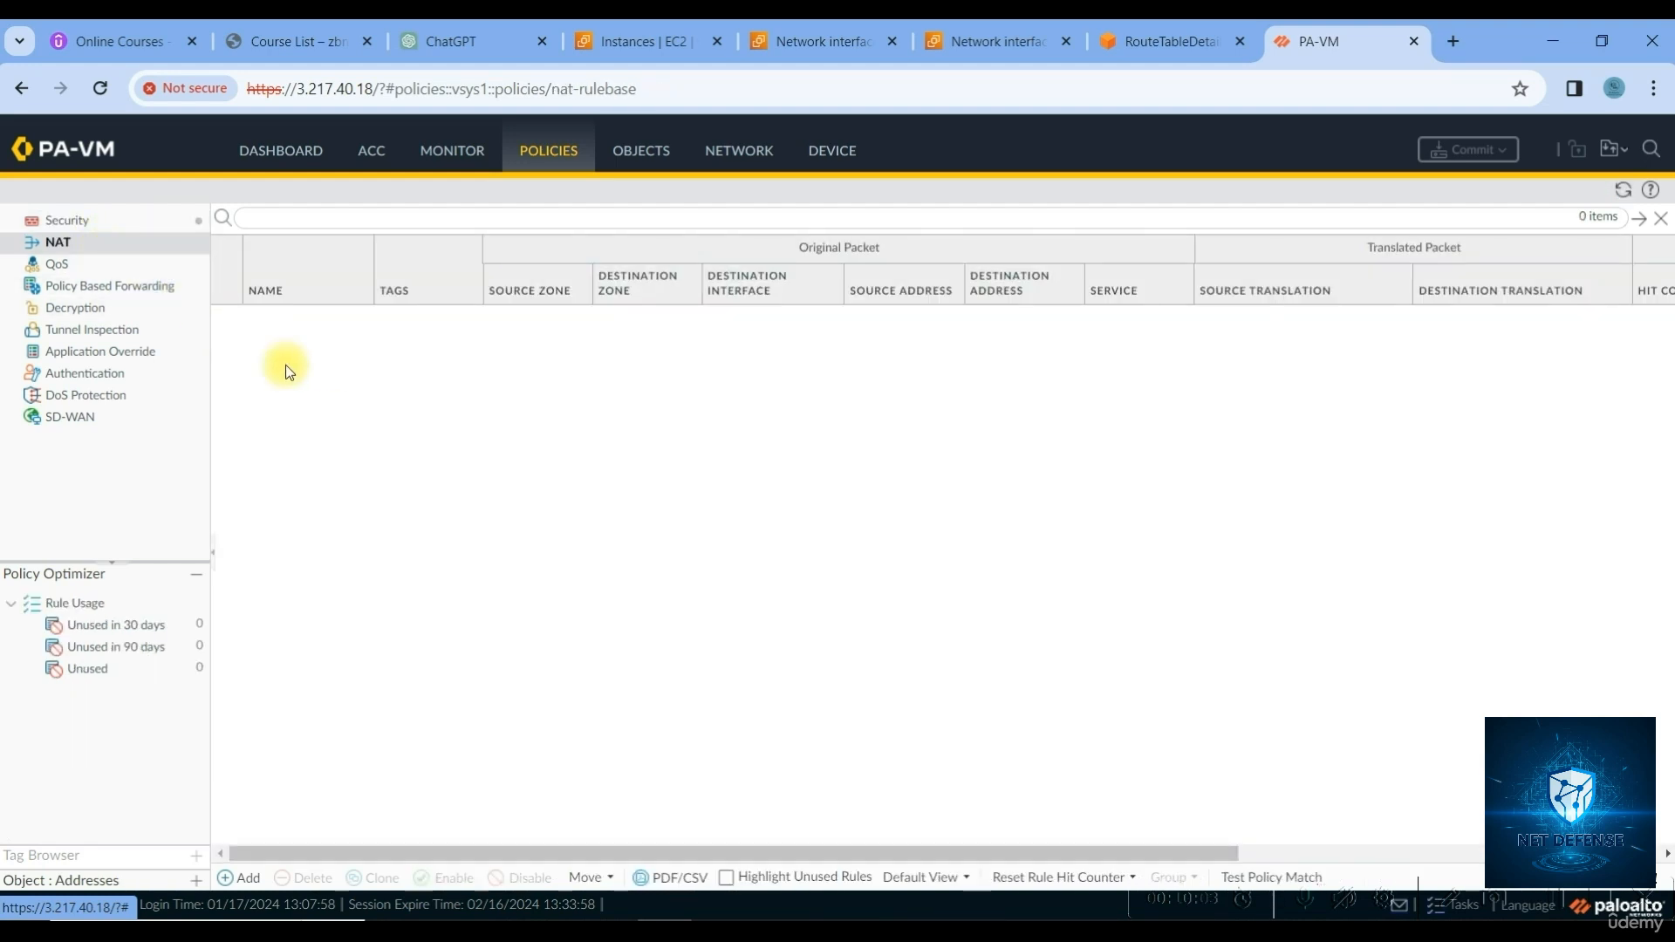
left_click(242, 881)
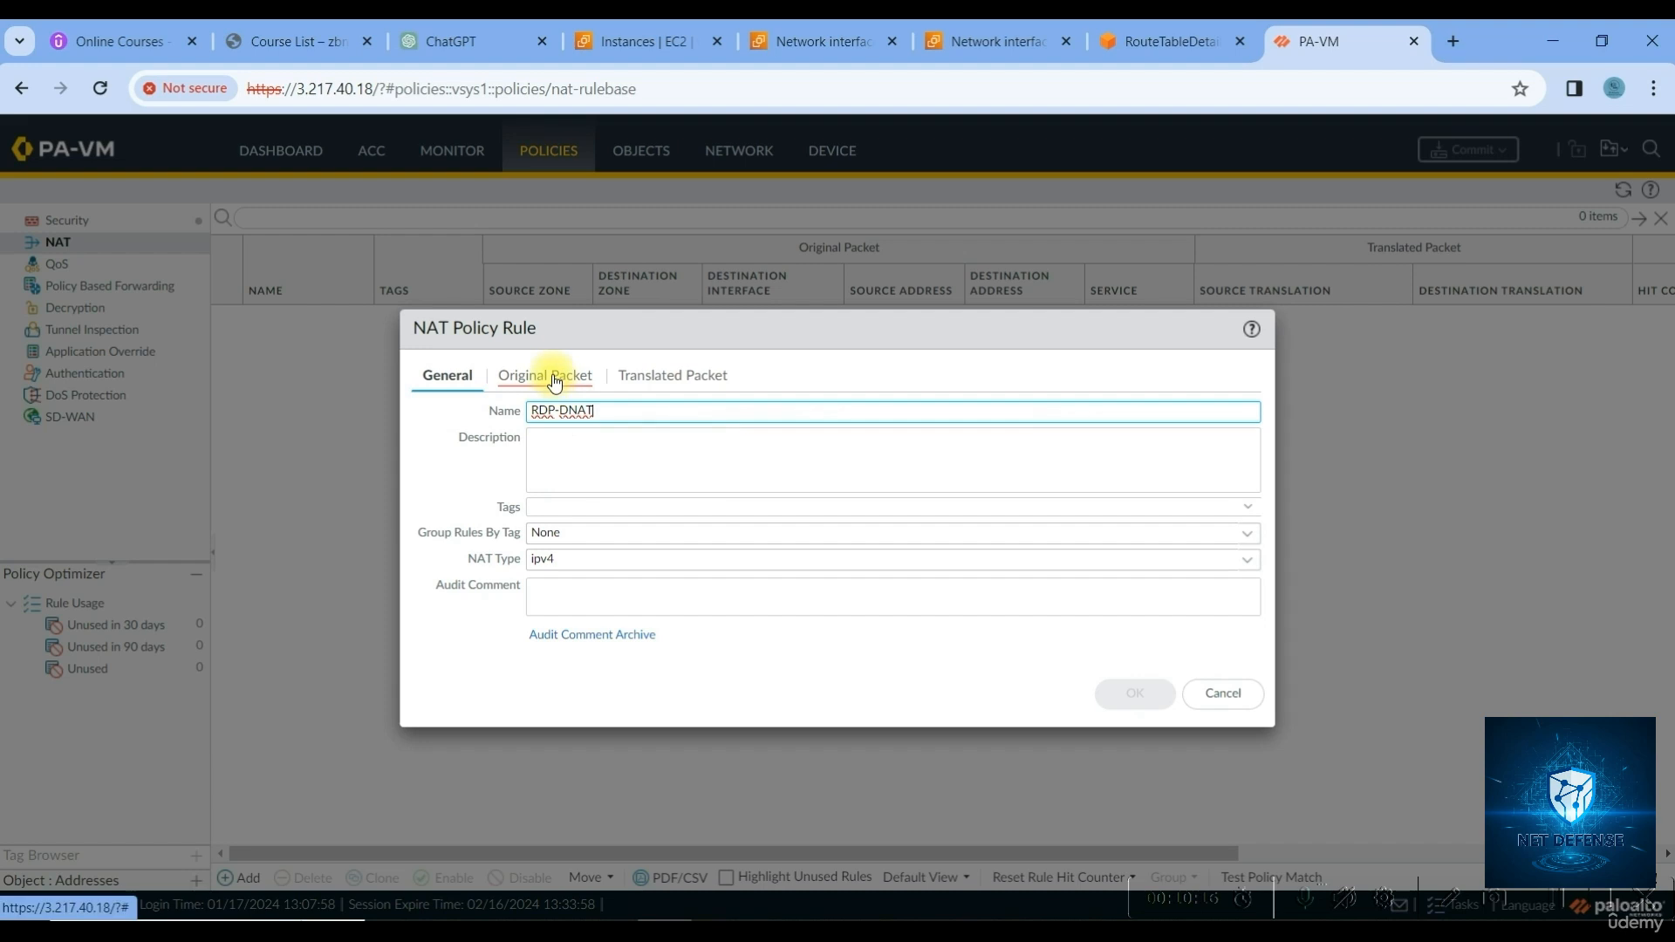
left_click(555, 377)
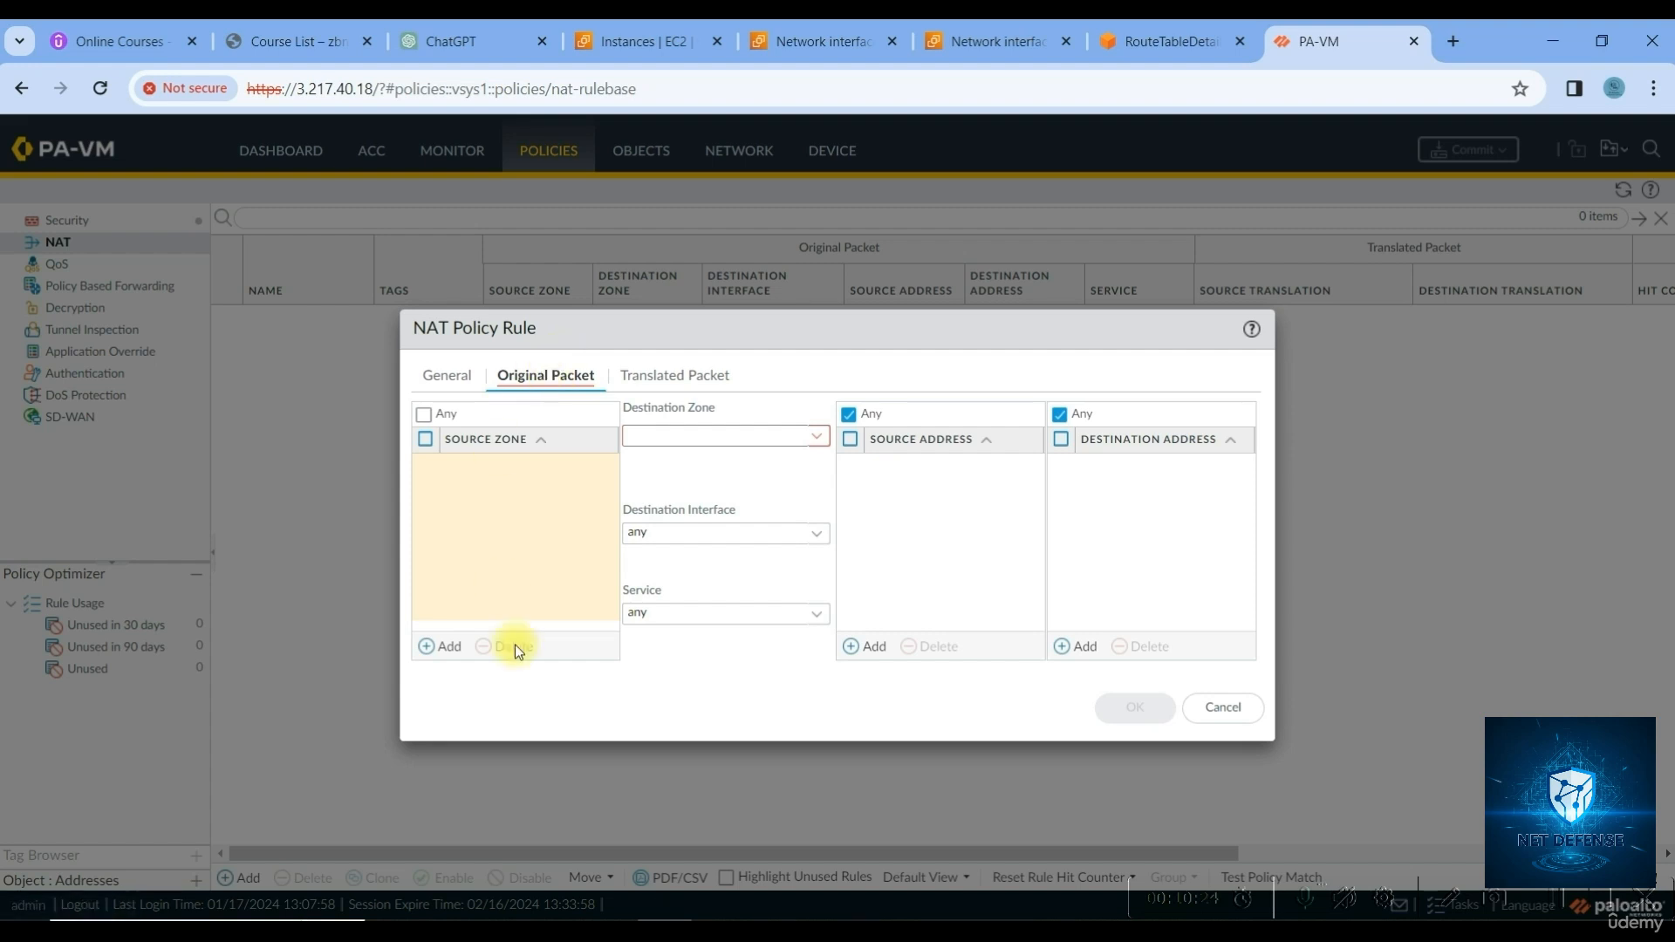
Set source and destination zones to Outside with destination interface ethernet1/3
left_click(447, 650)
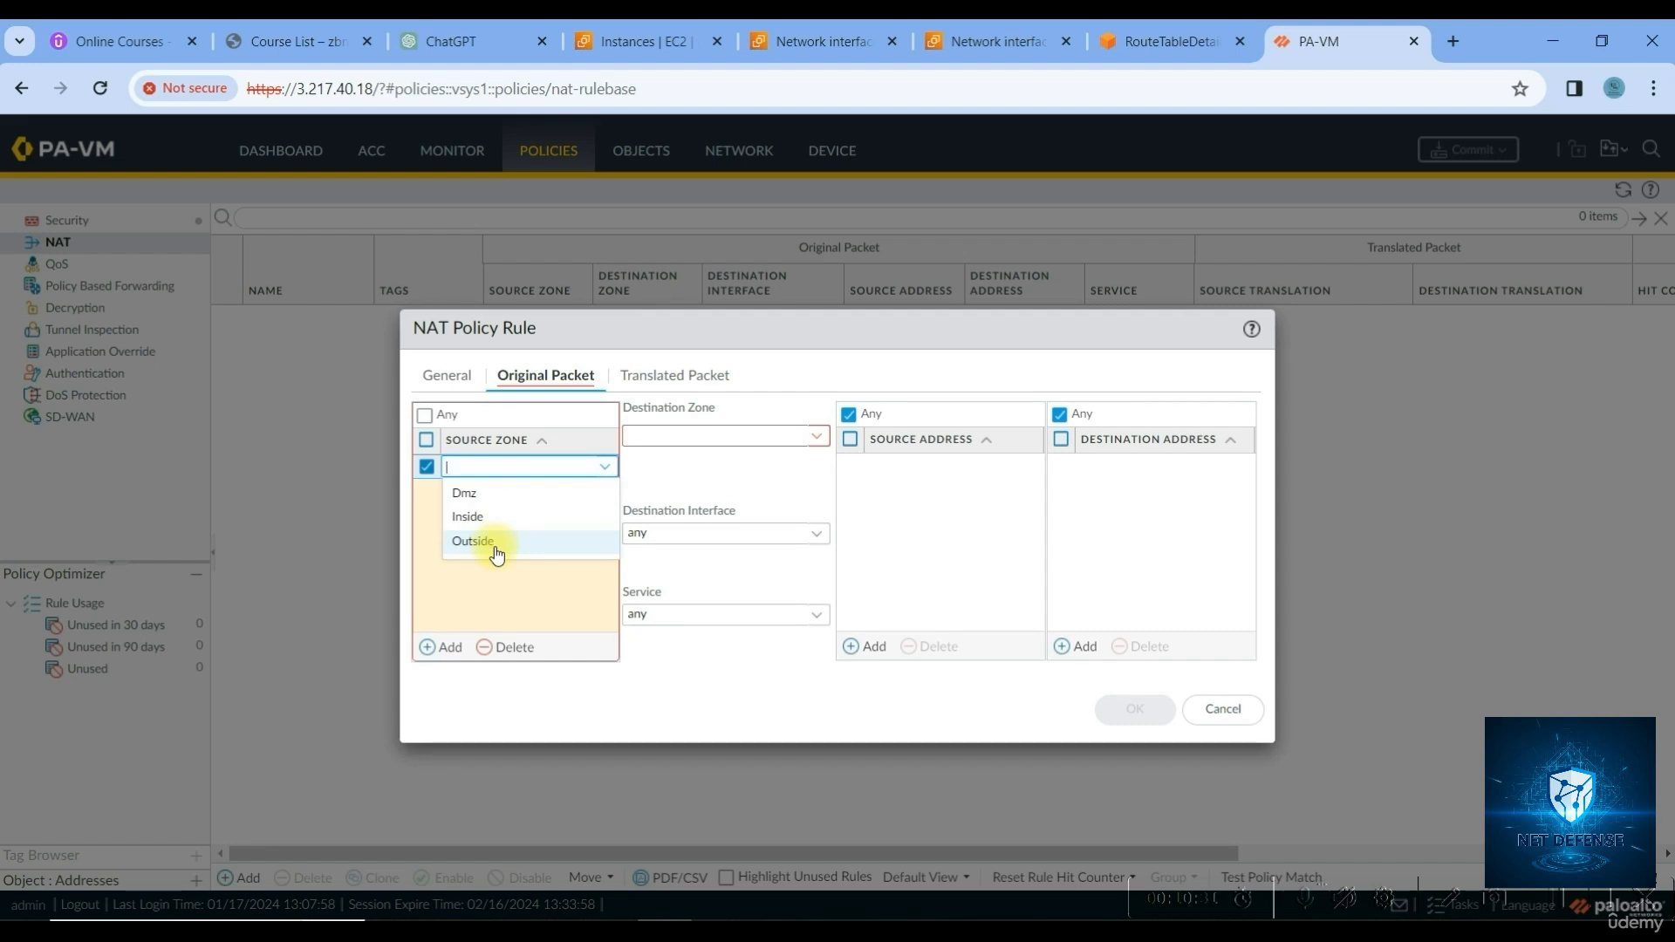
left_click(494, 546)
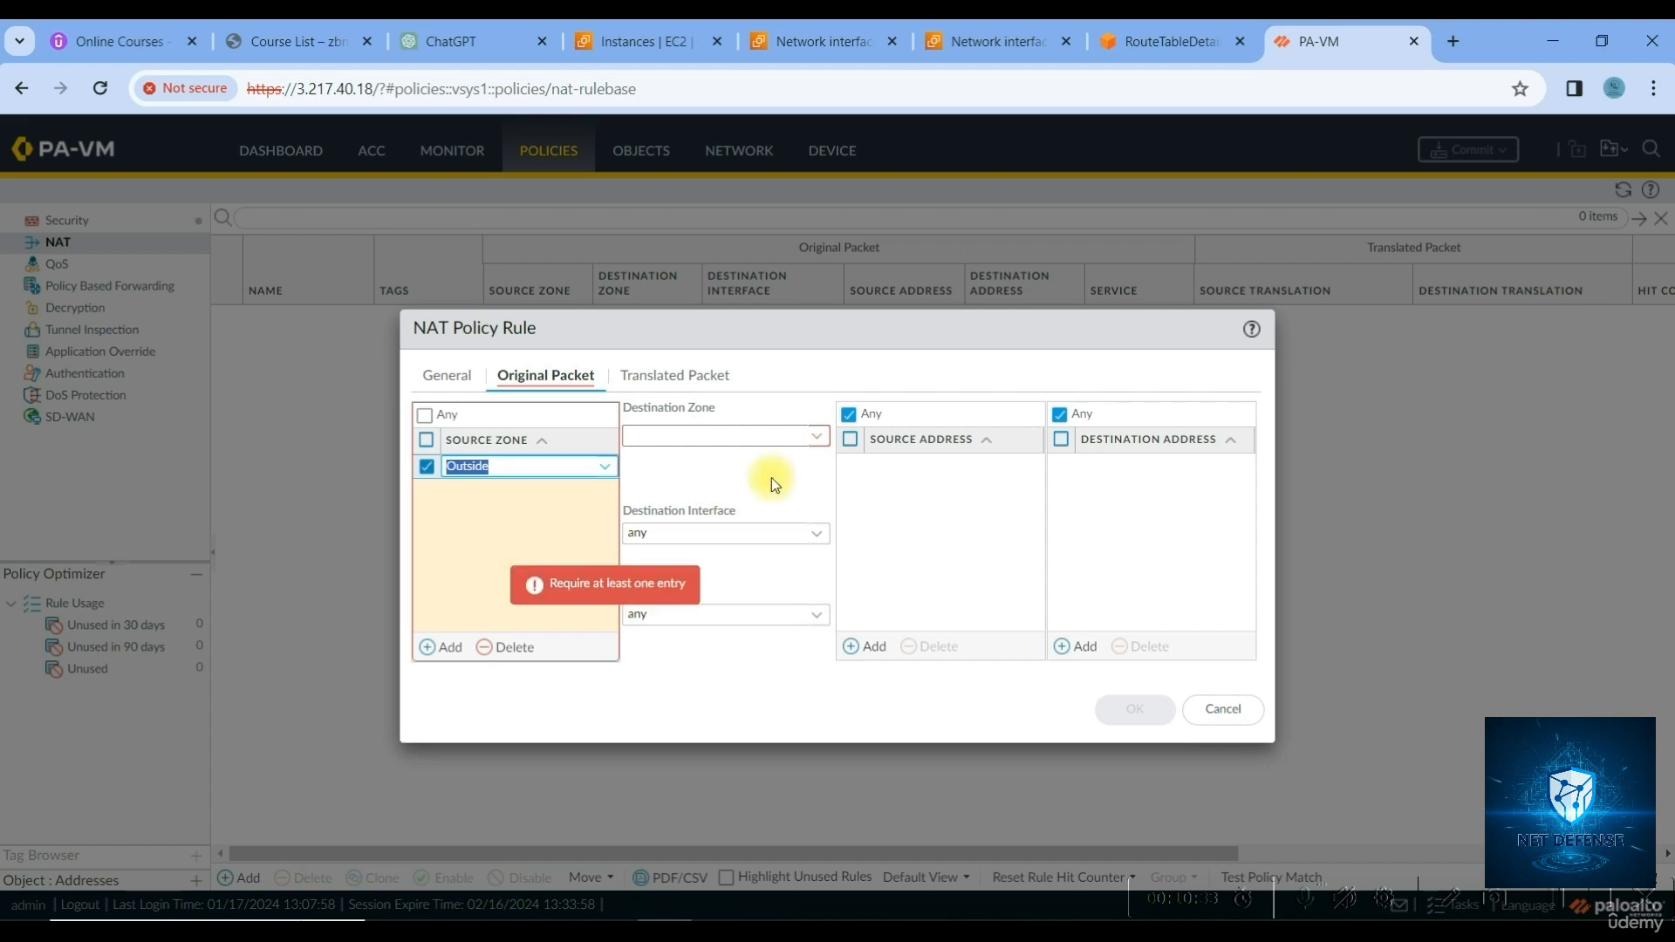
left_click(806, 444)
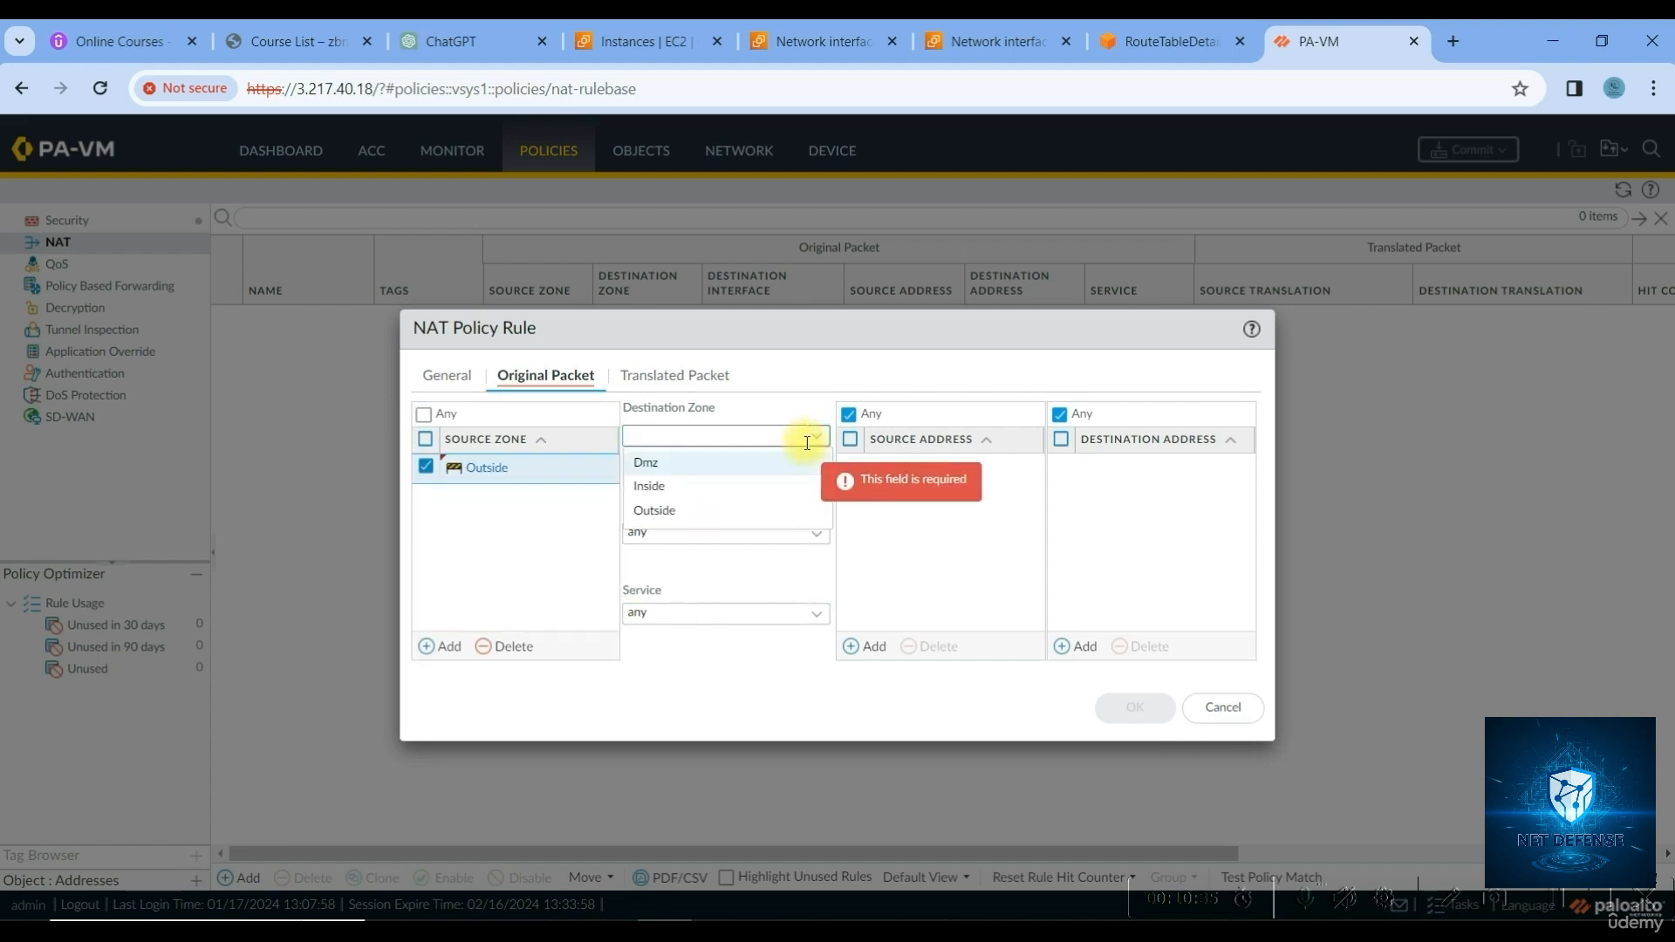
left_click(694, 515)
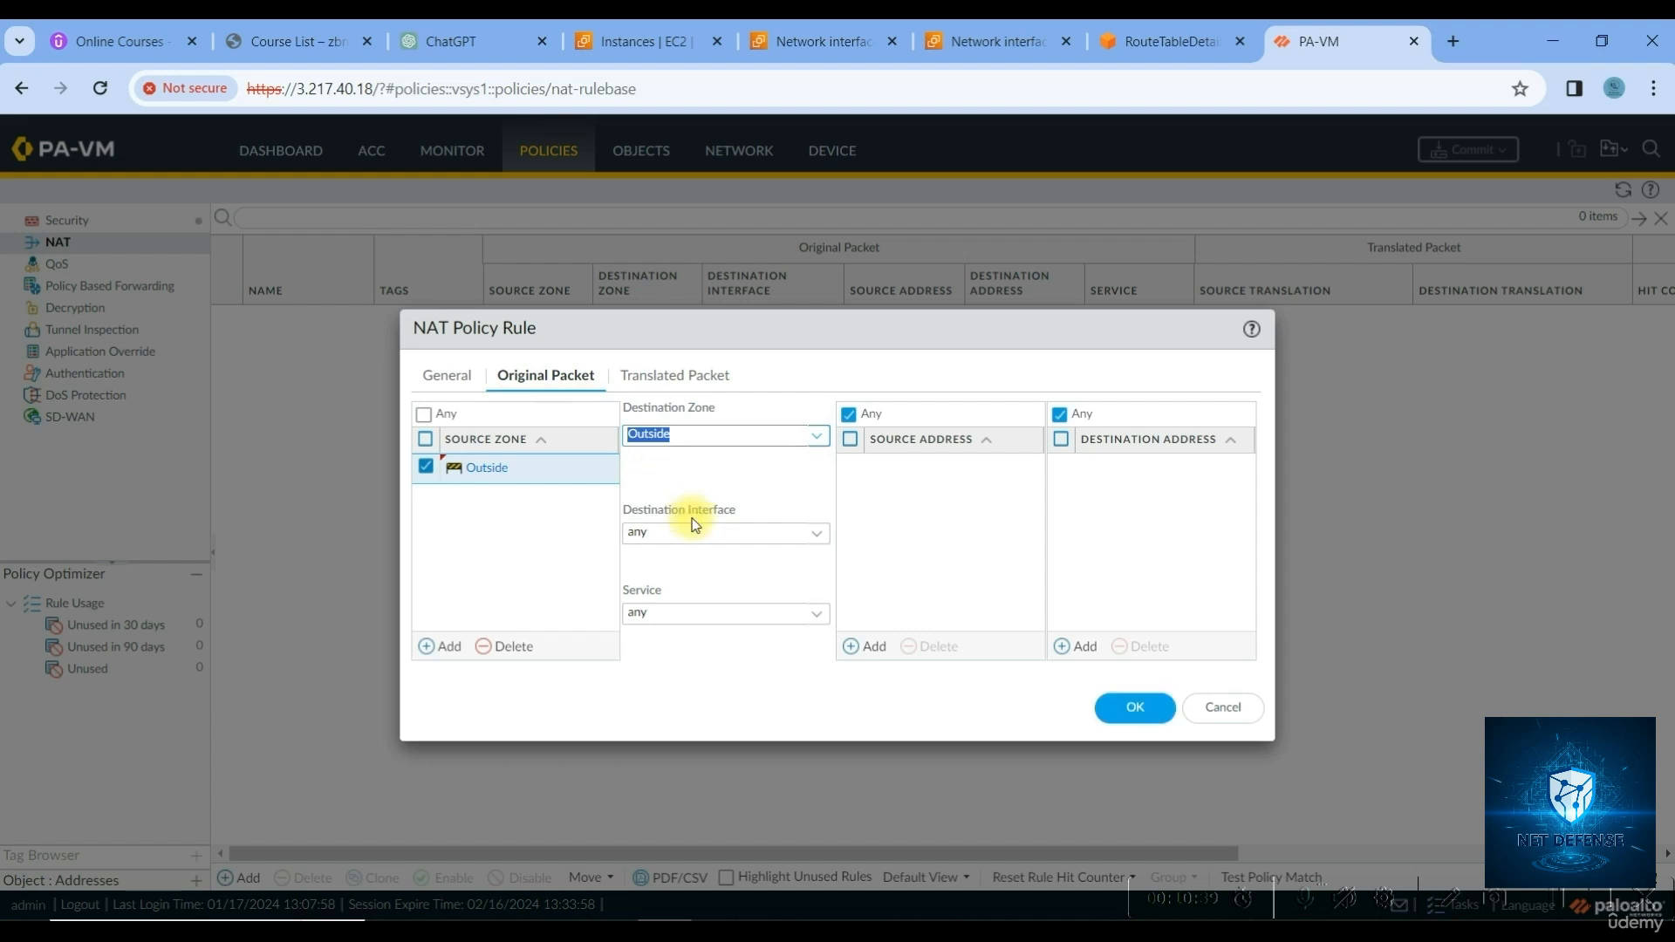
left_click(811, 536)
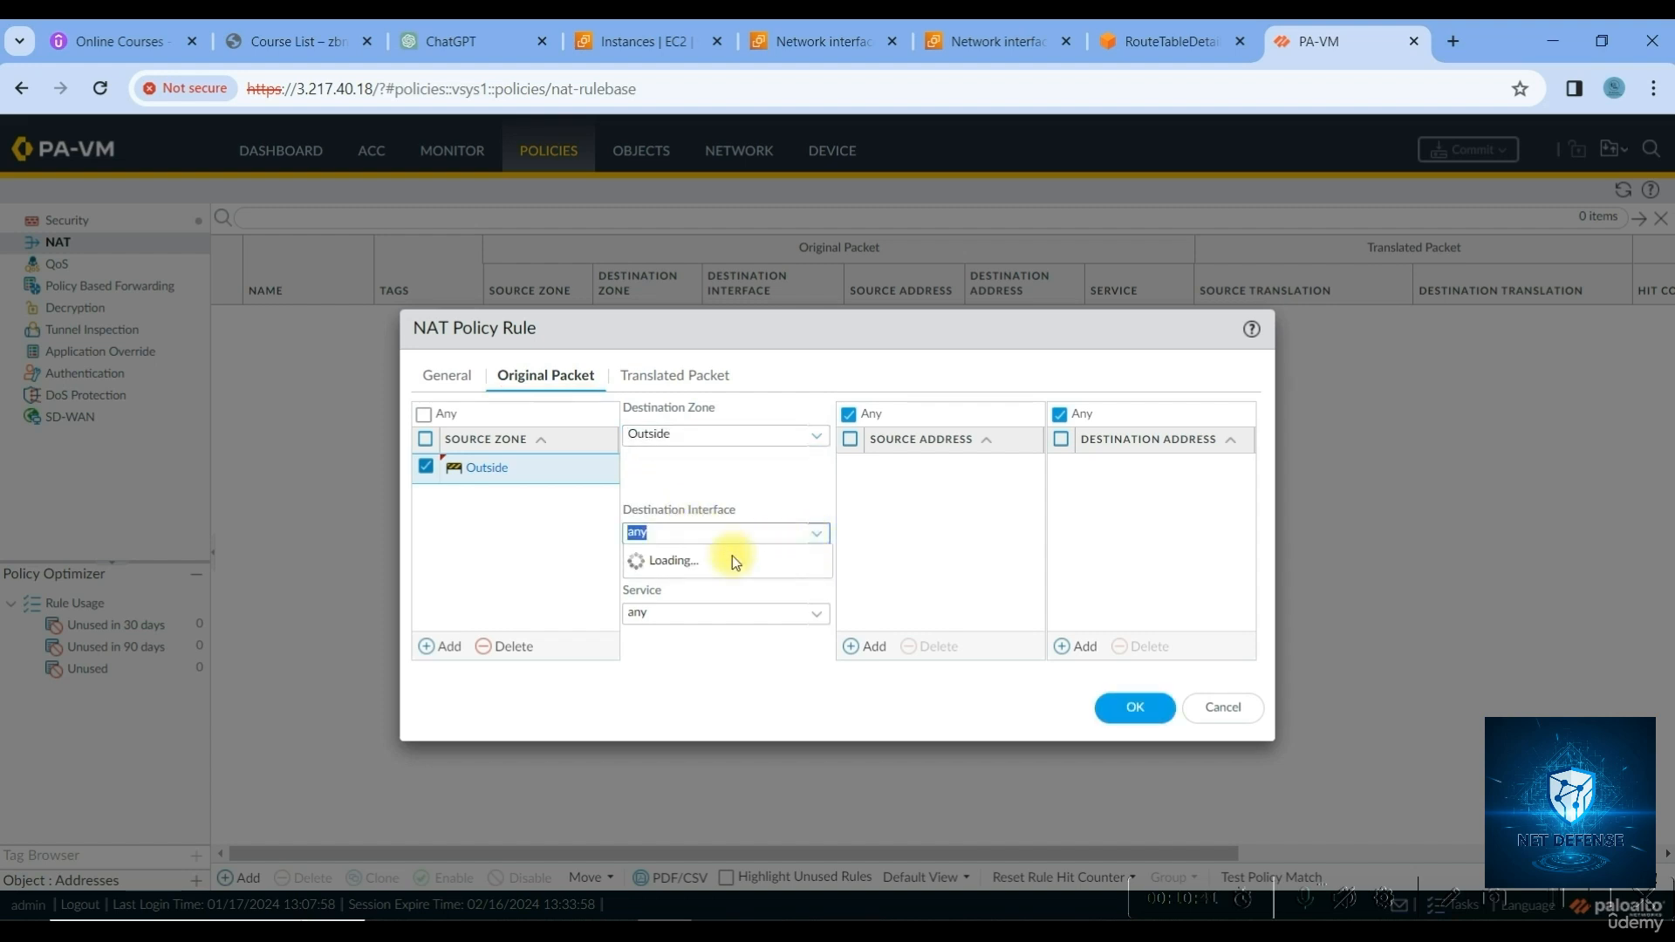
left_click(691, 632)
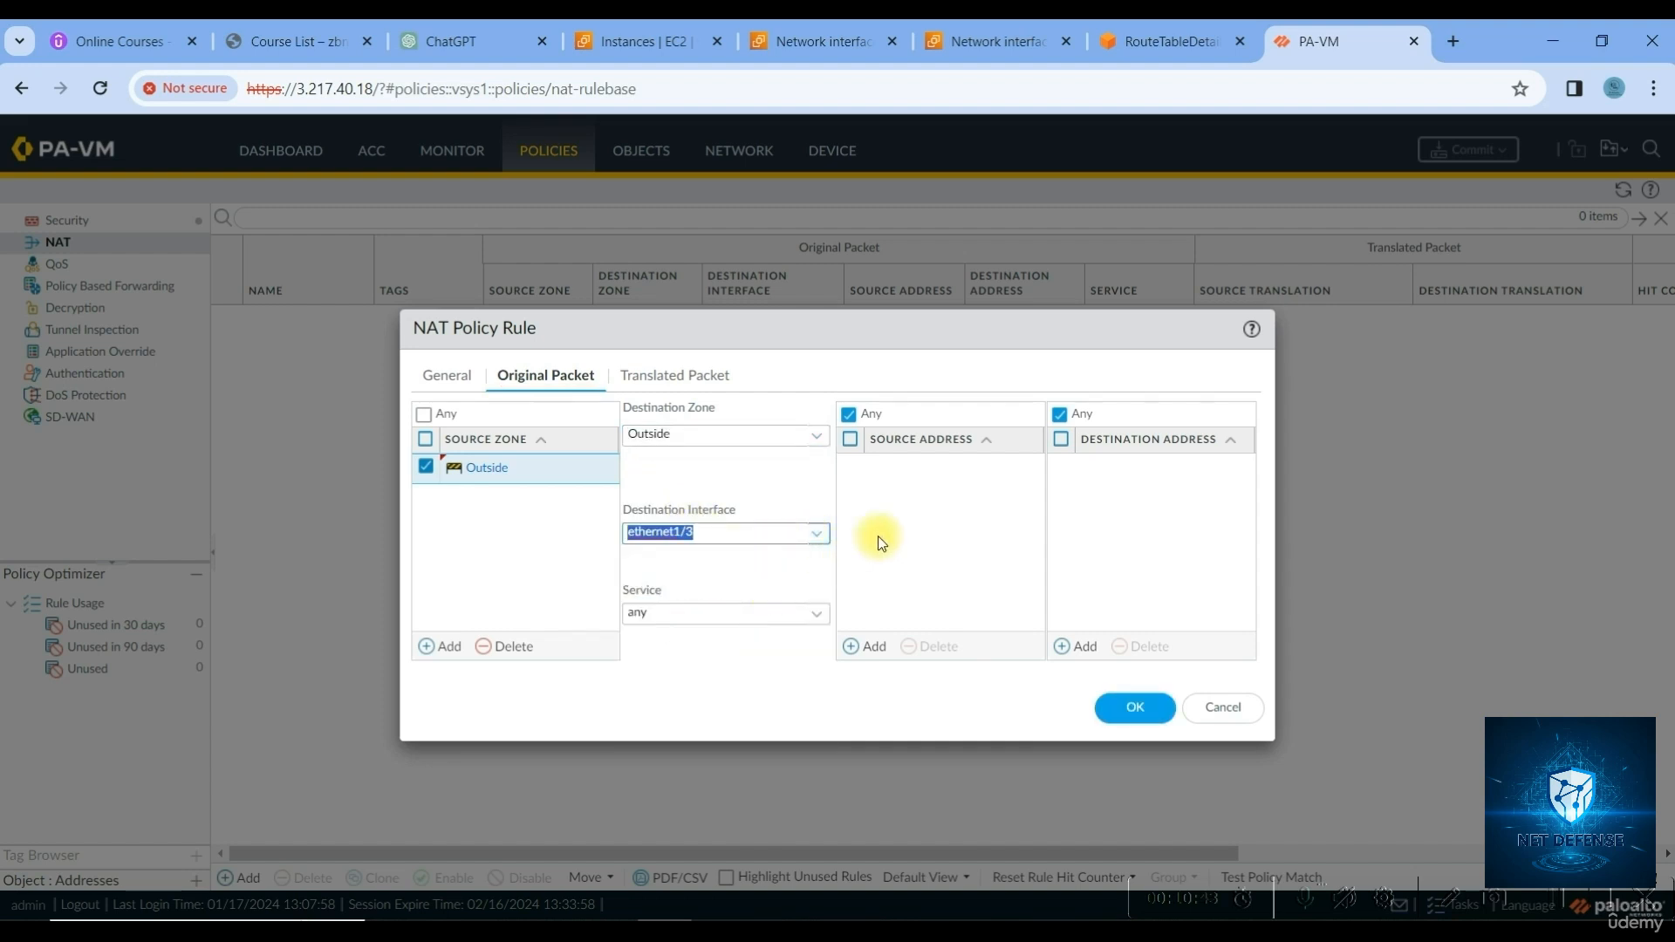
Create and use a new service named RDP on TCP port 3389
left_click(761, 620)
left_click(816, 616)
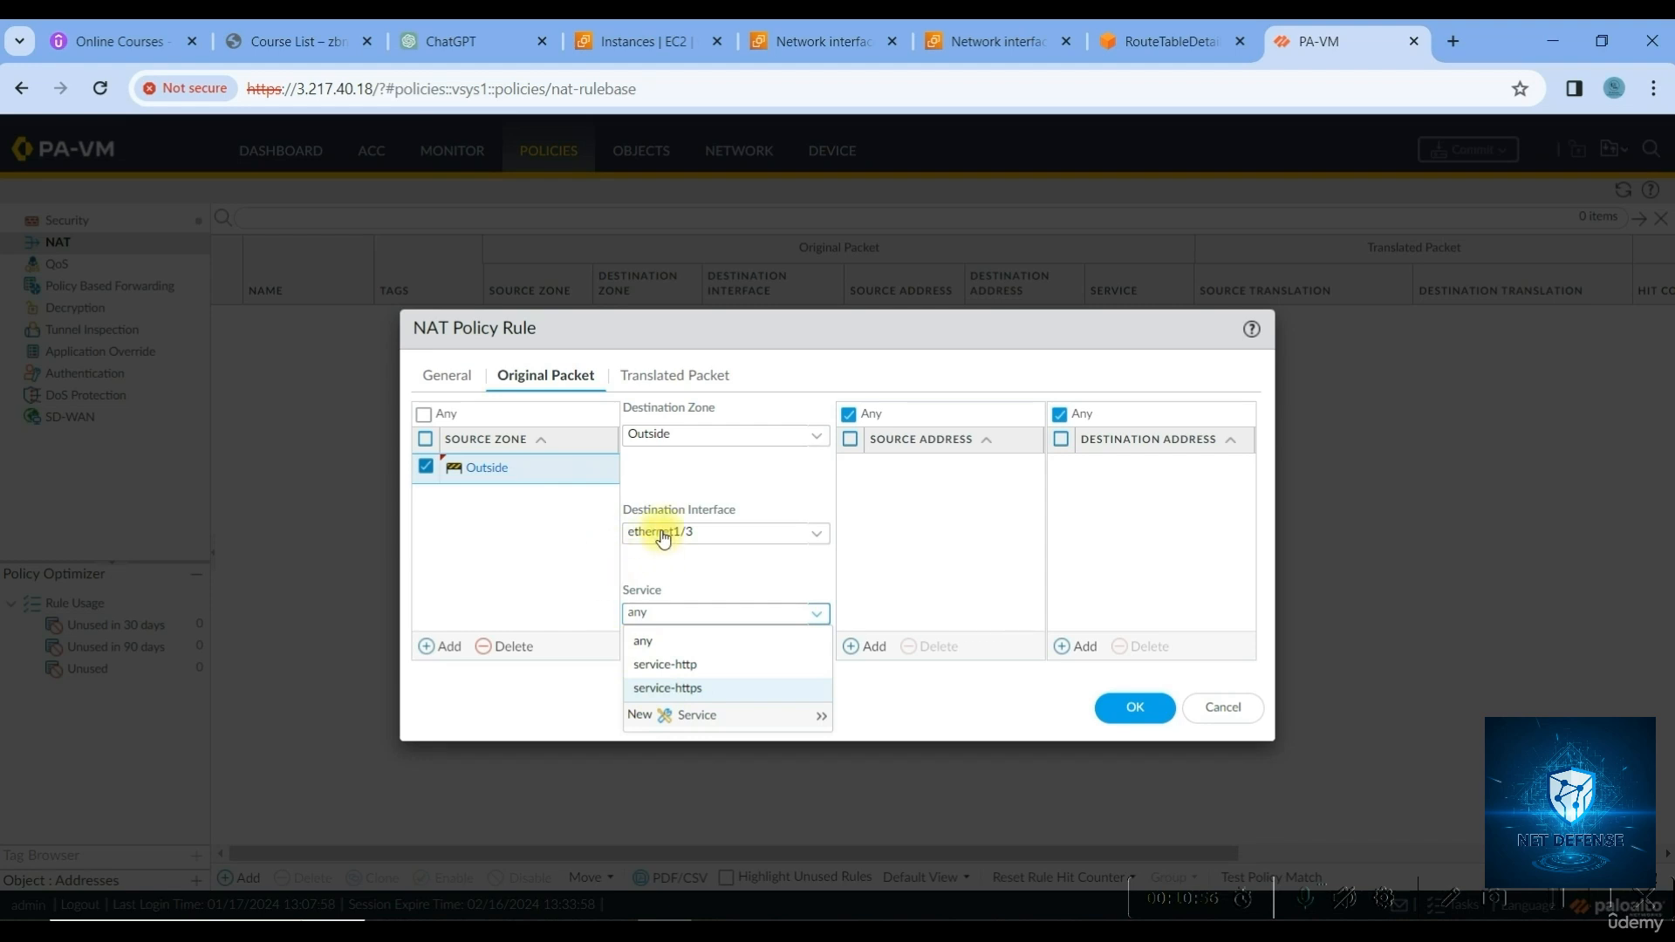
left_click(676, 714)
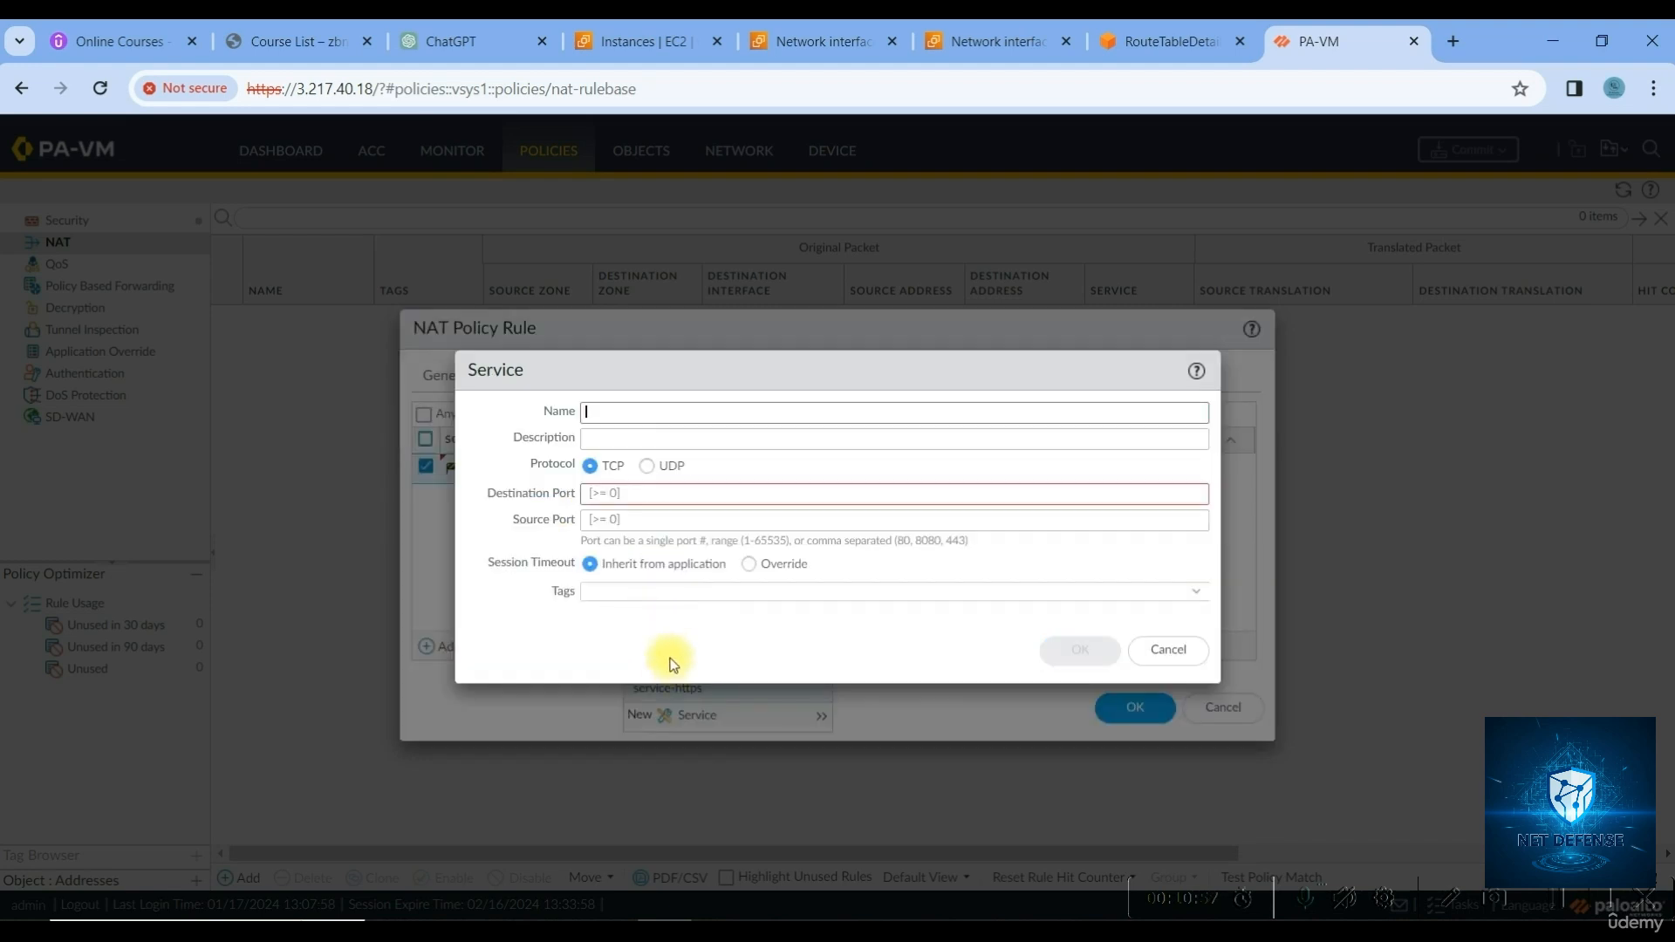
left_click(623, 411)
type("RDP")
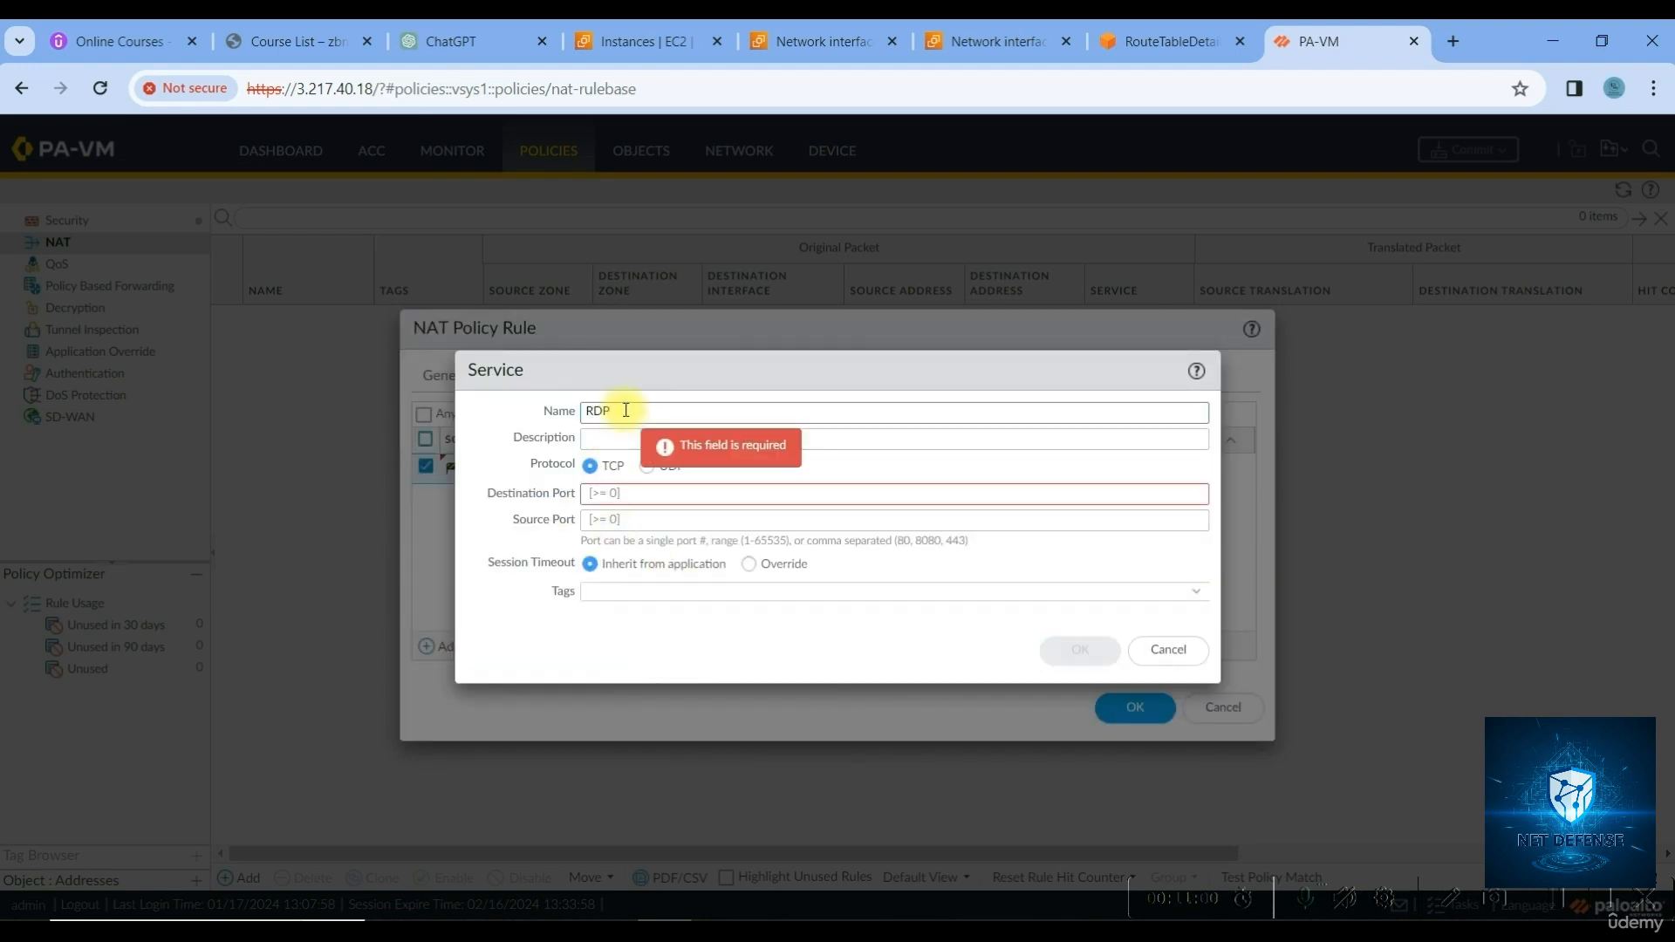
left_click(615, 495)
type("33")
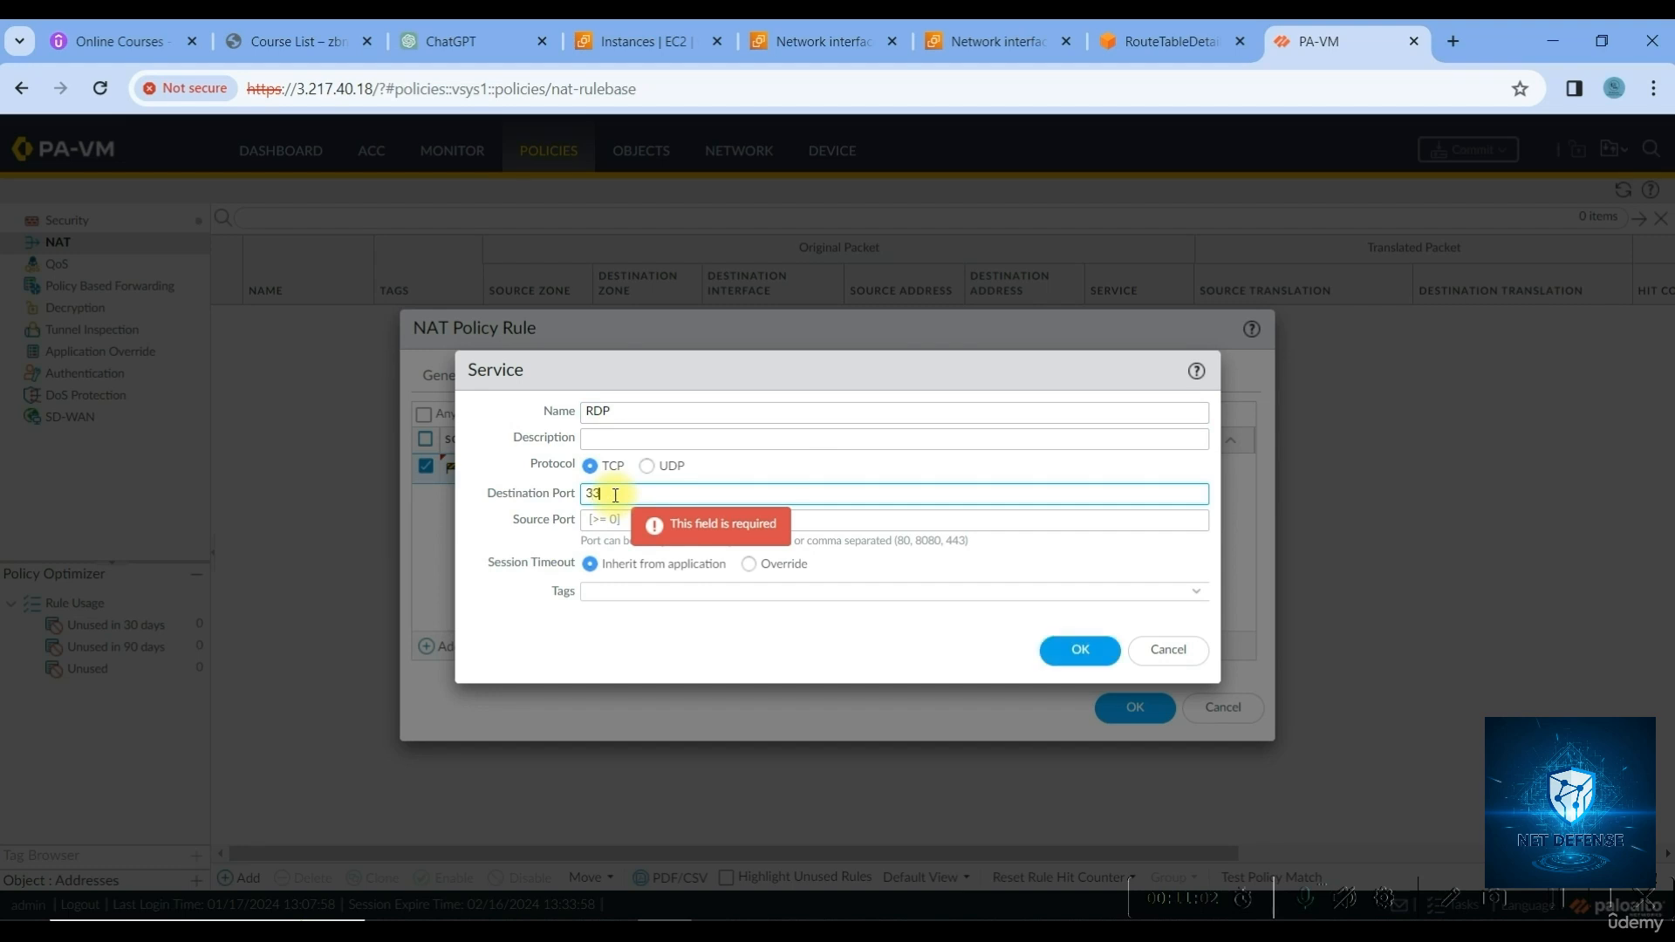
type("89")
left_click(1078, 649)
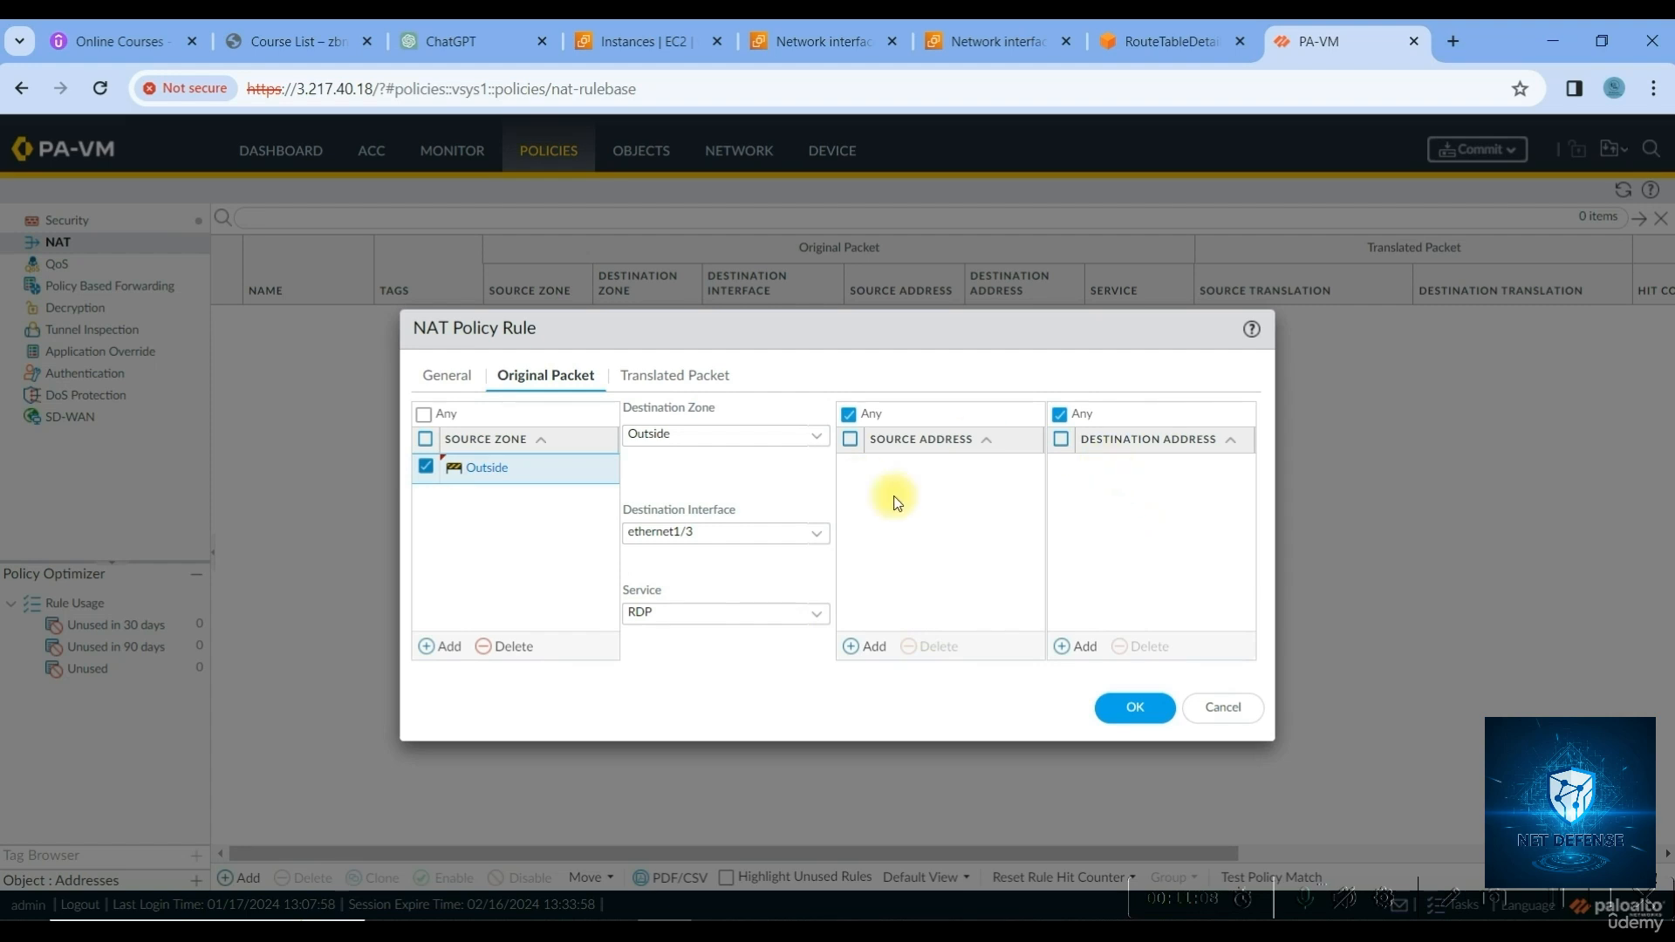
Add 192.168.20.10 as the rule's destination address
left_click(1077, 650)
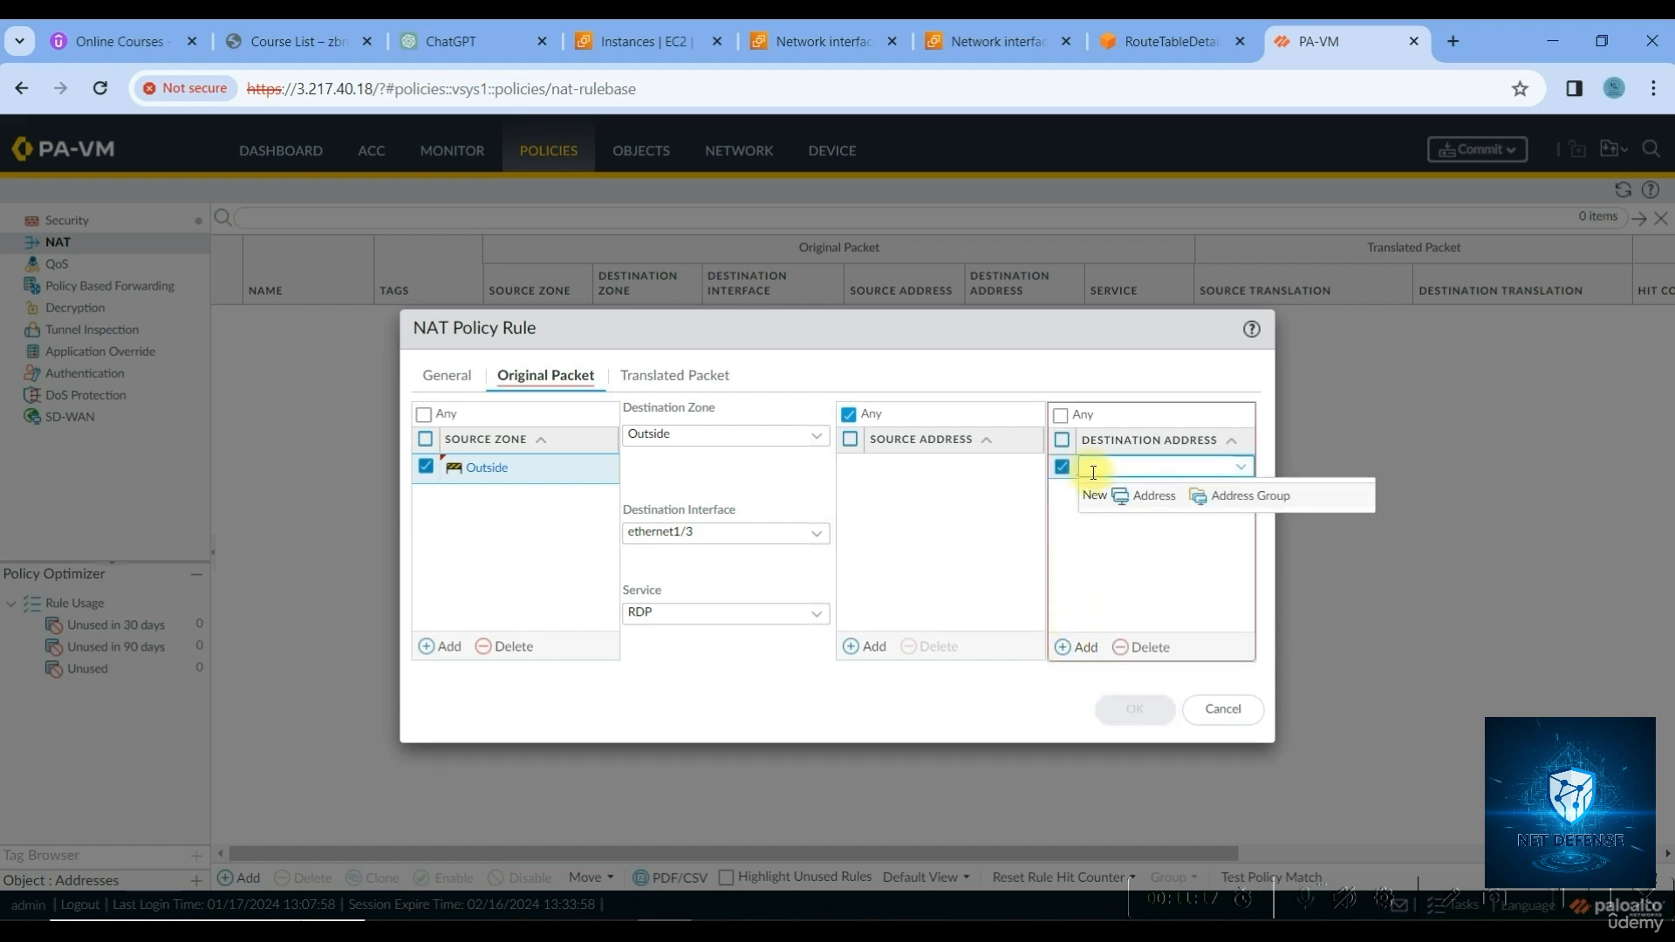
type("192.168.20.10")
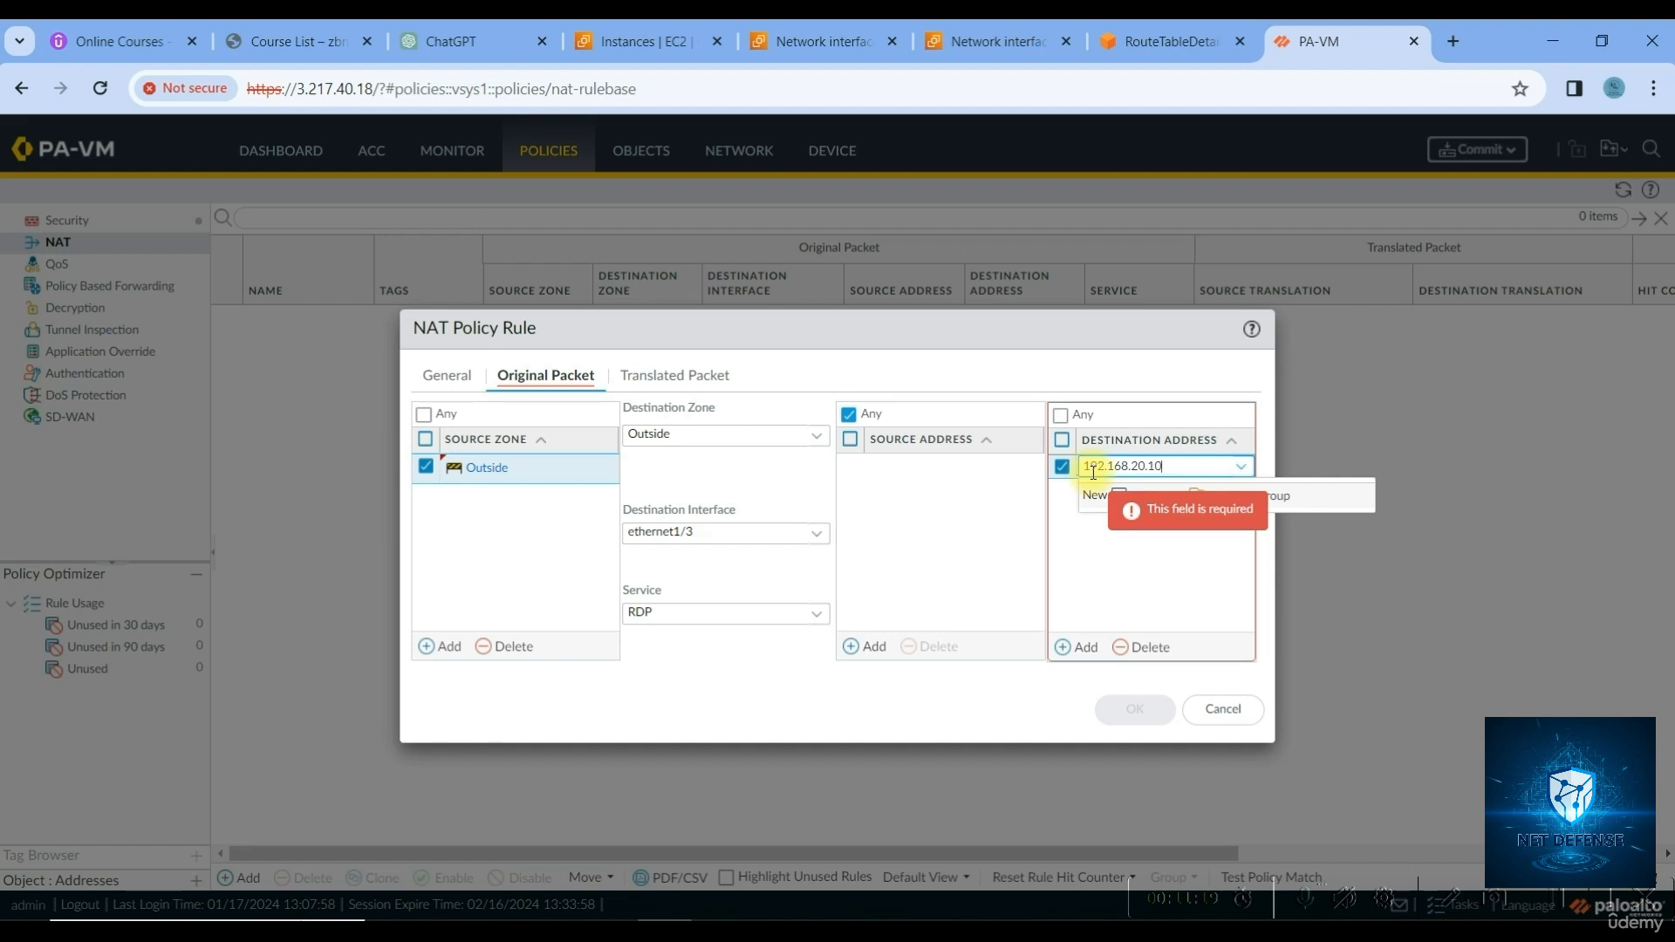
left_click(1123, 550)
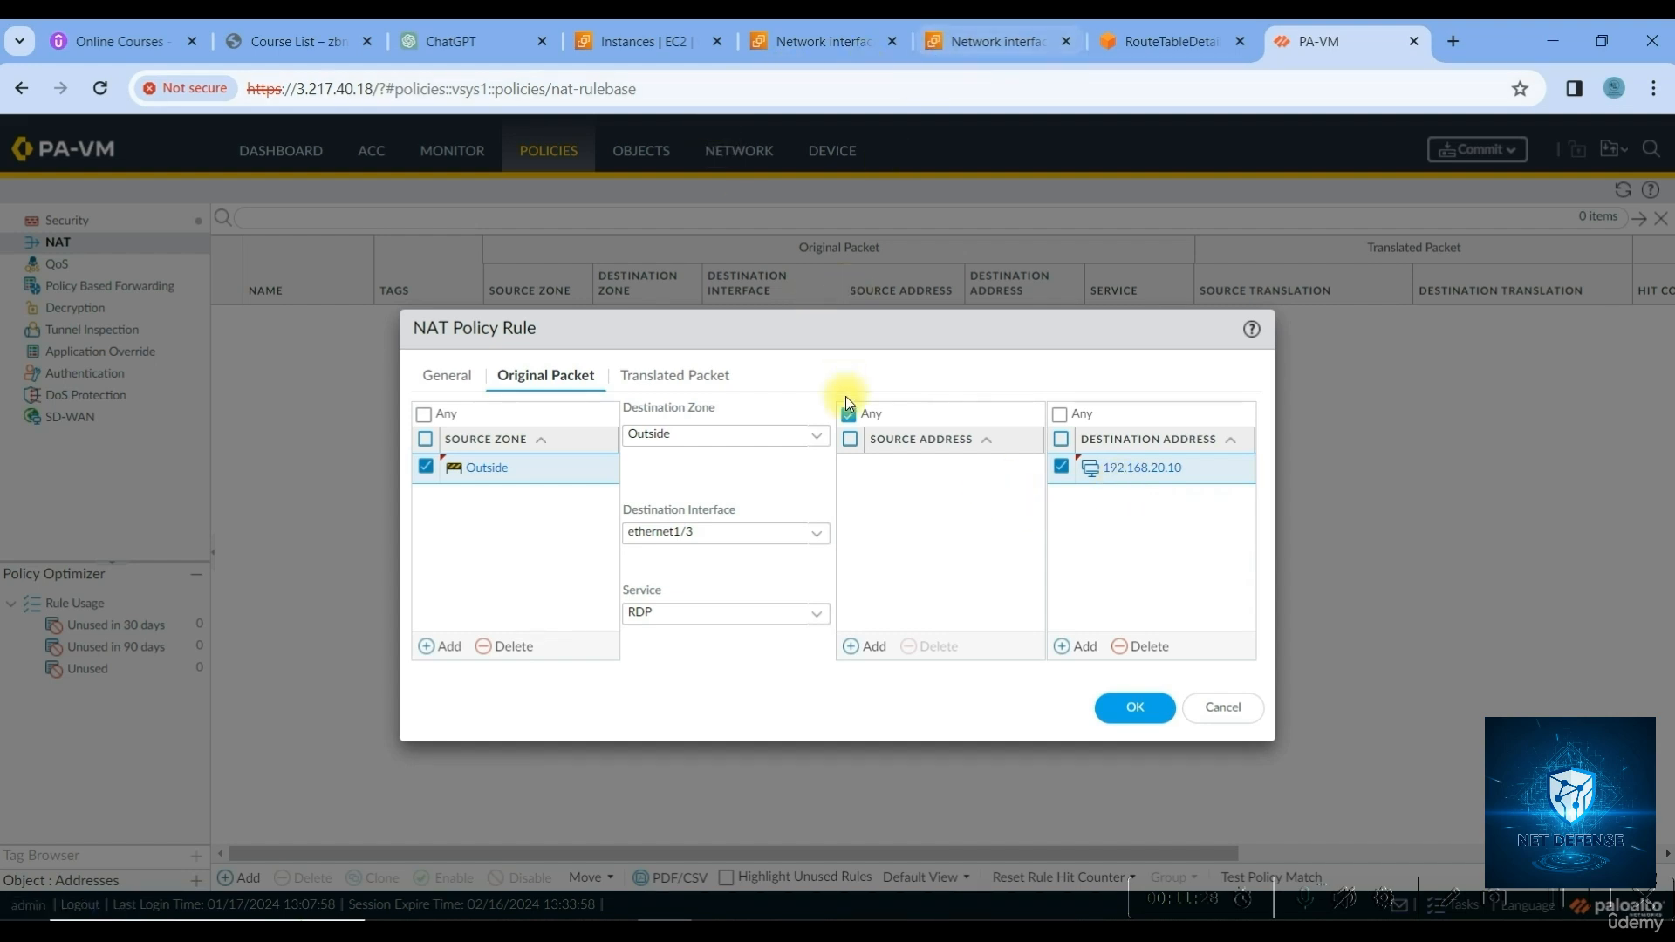
left_click(666, 383)
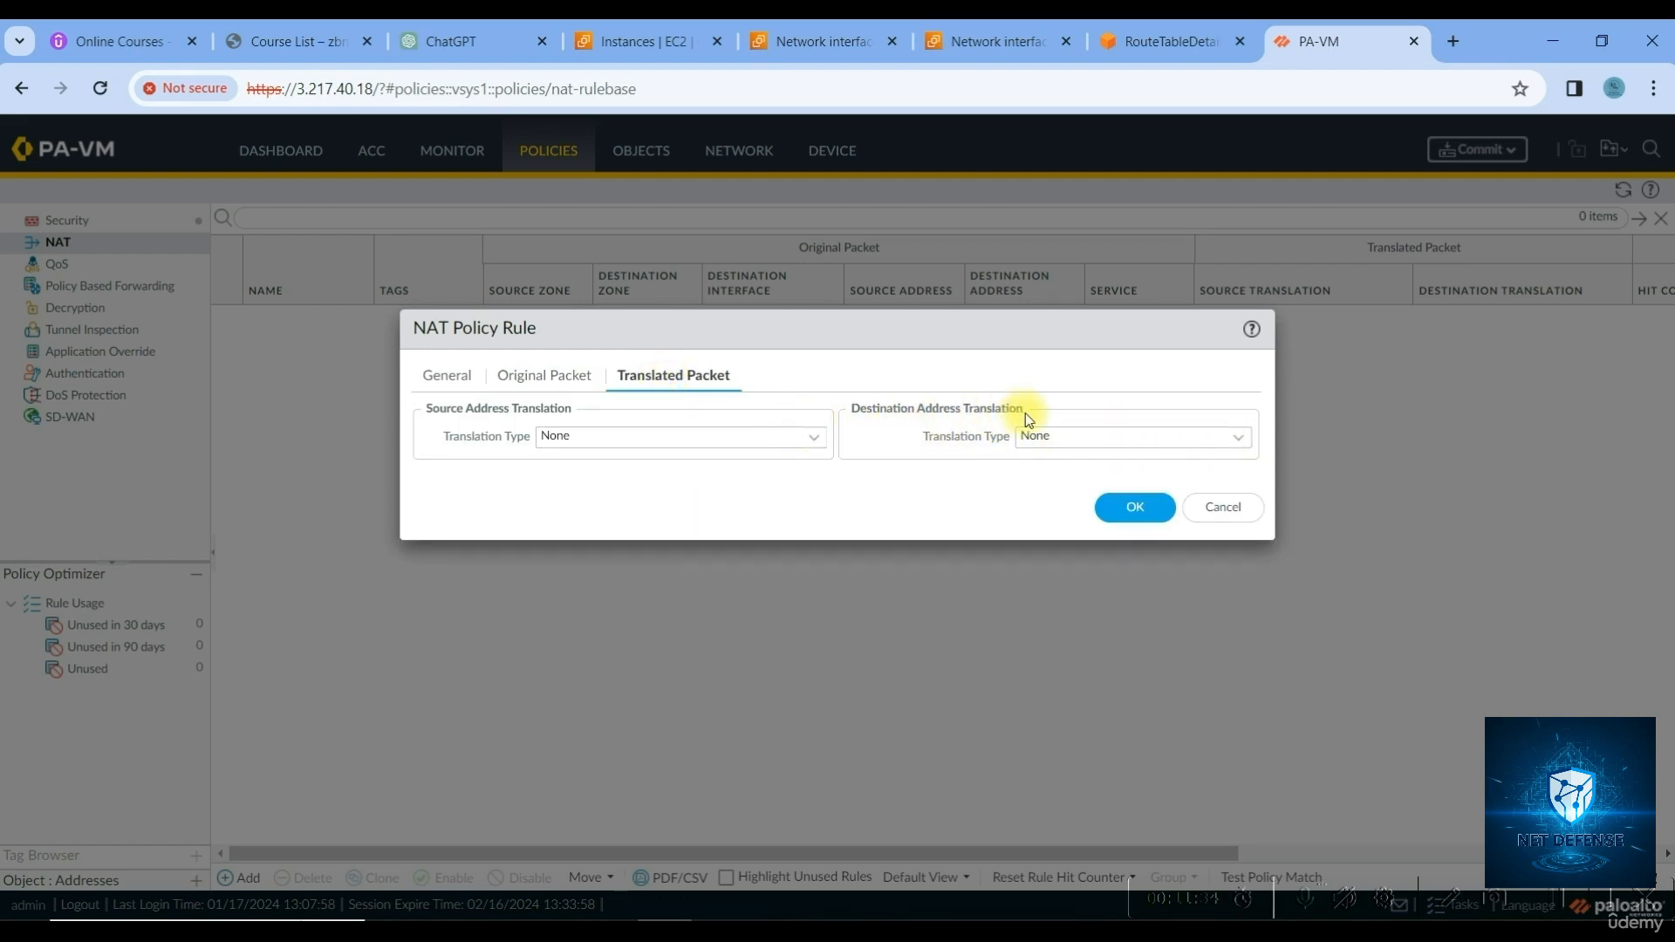
Set destination translation to Static IP with translated address 192.168.10.208
left_click(1237, 445)
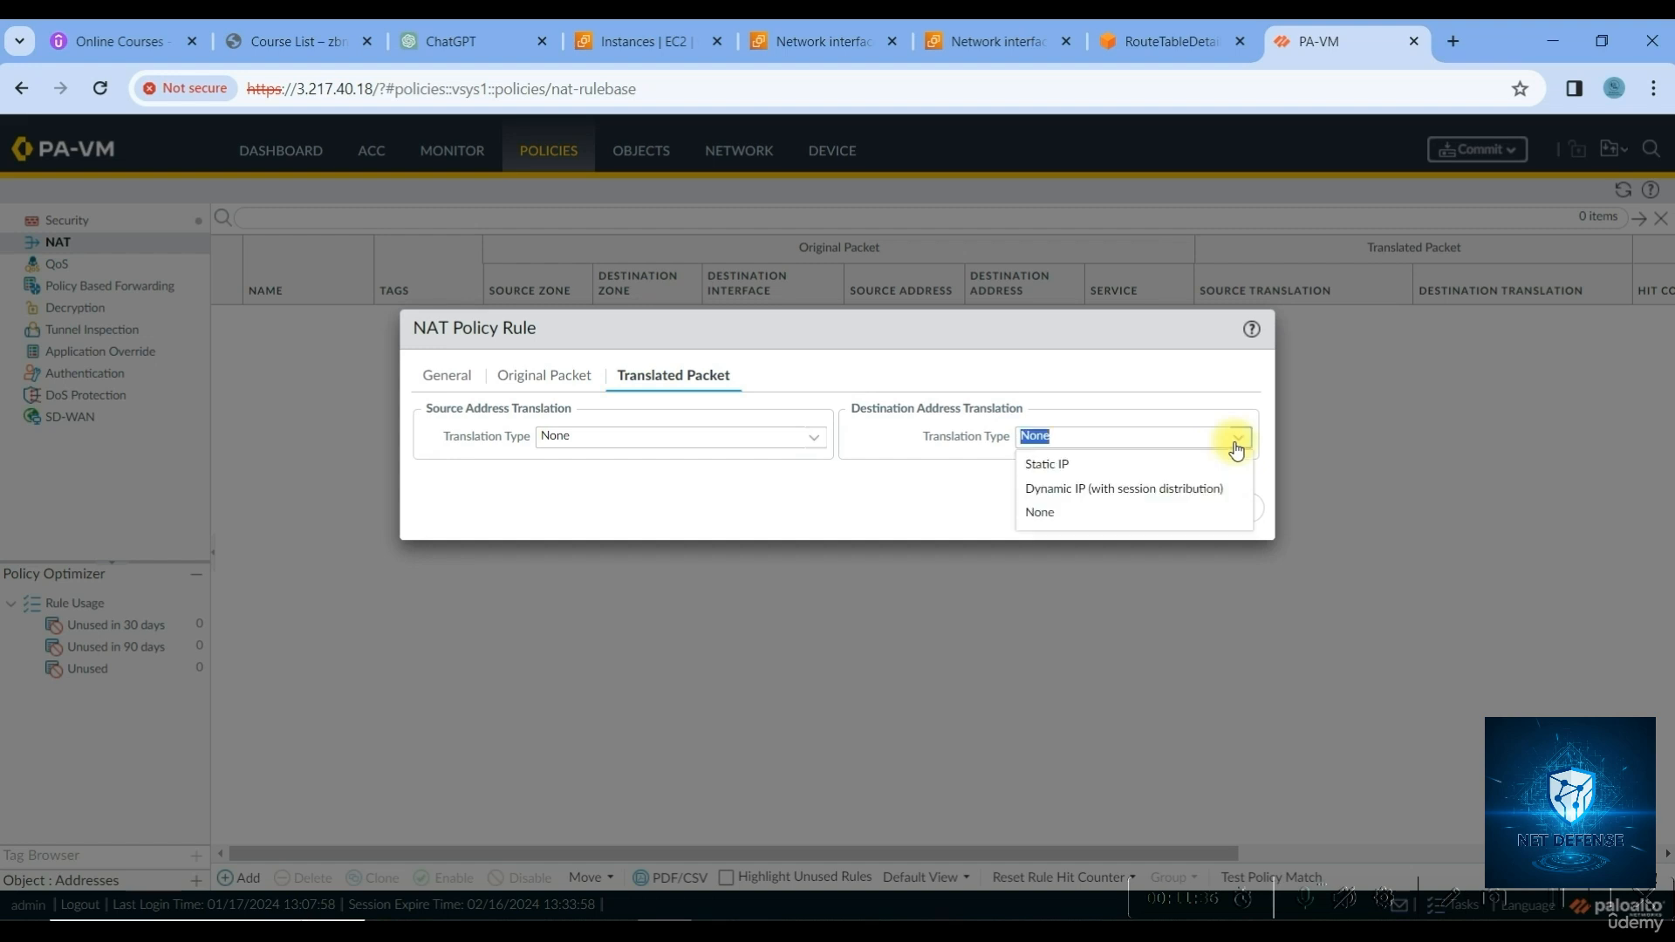
left_click(1081, 472)
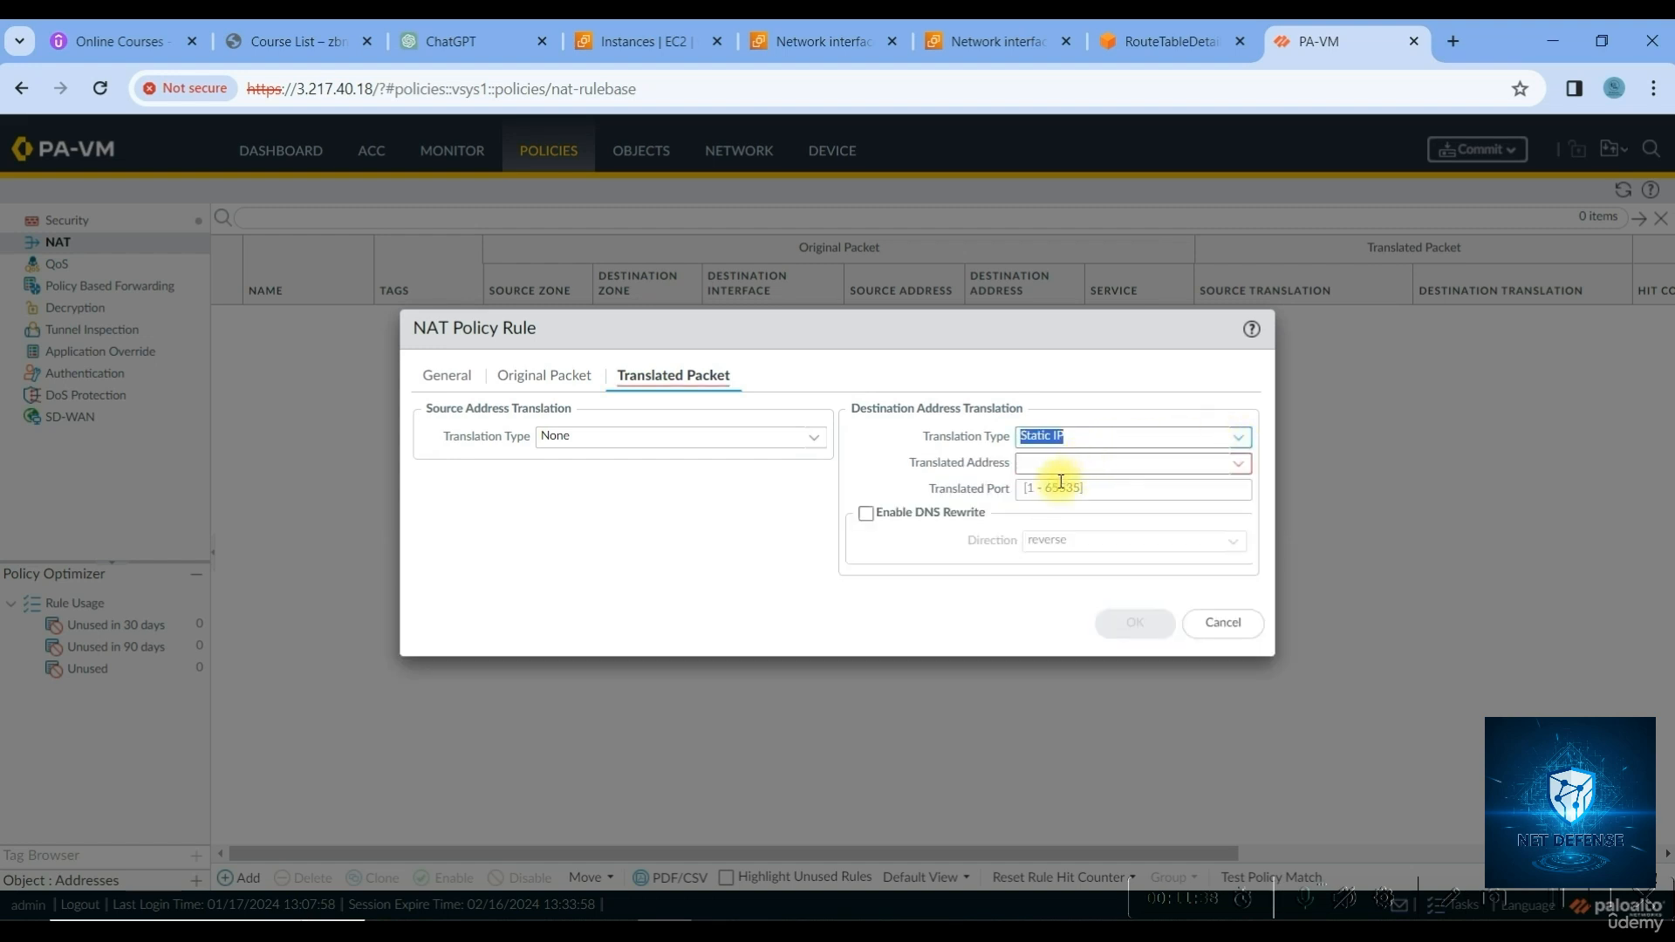
left_click(1238, 463)
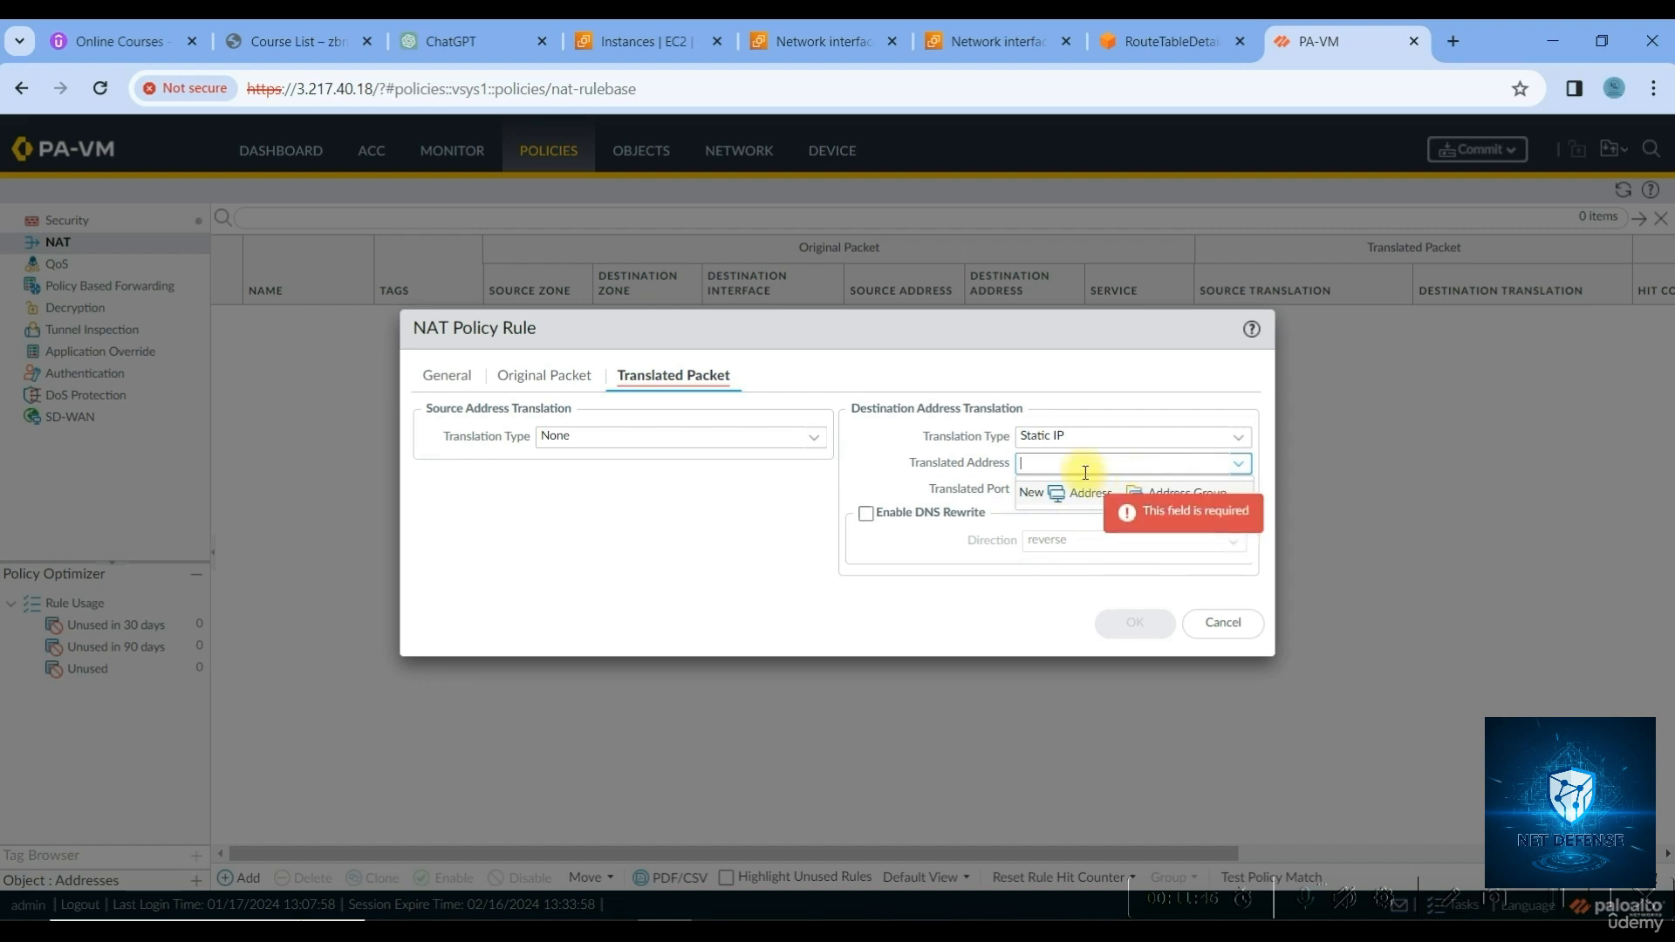
type("192.1")
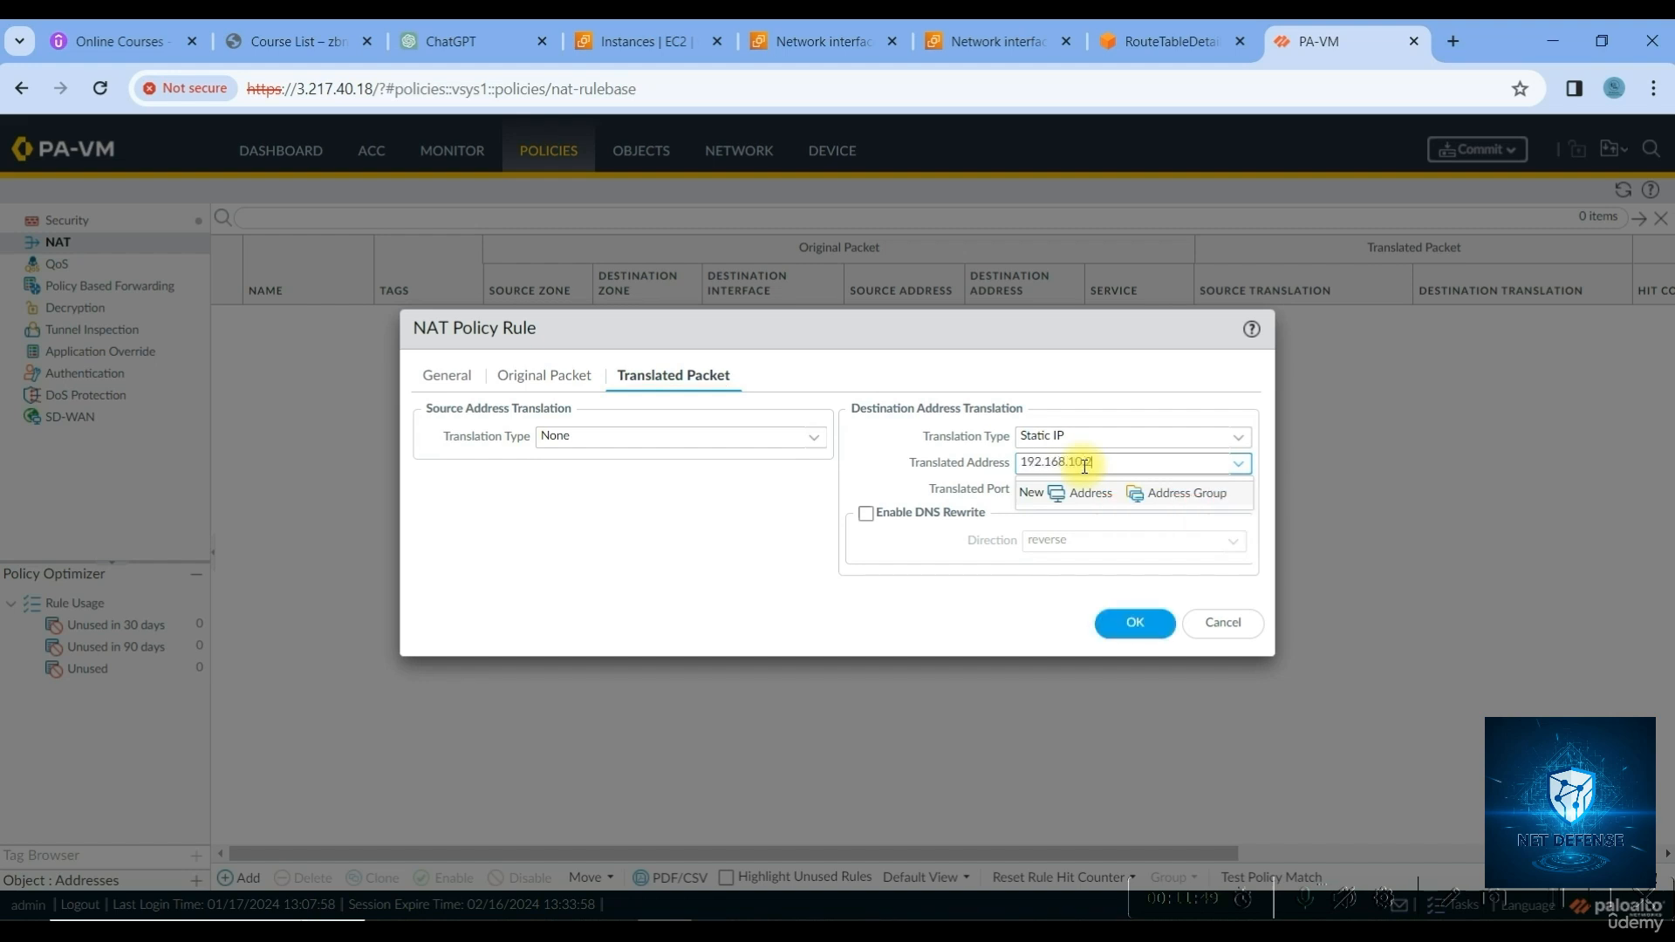
type("68.10.208")
Recopy the private IP from the EC2 instance details and save the RDP-DNAT rule
left_click(677, 49)
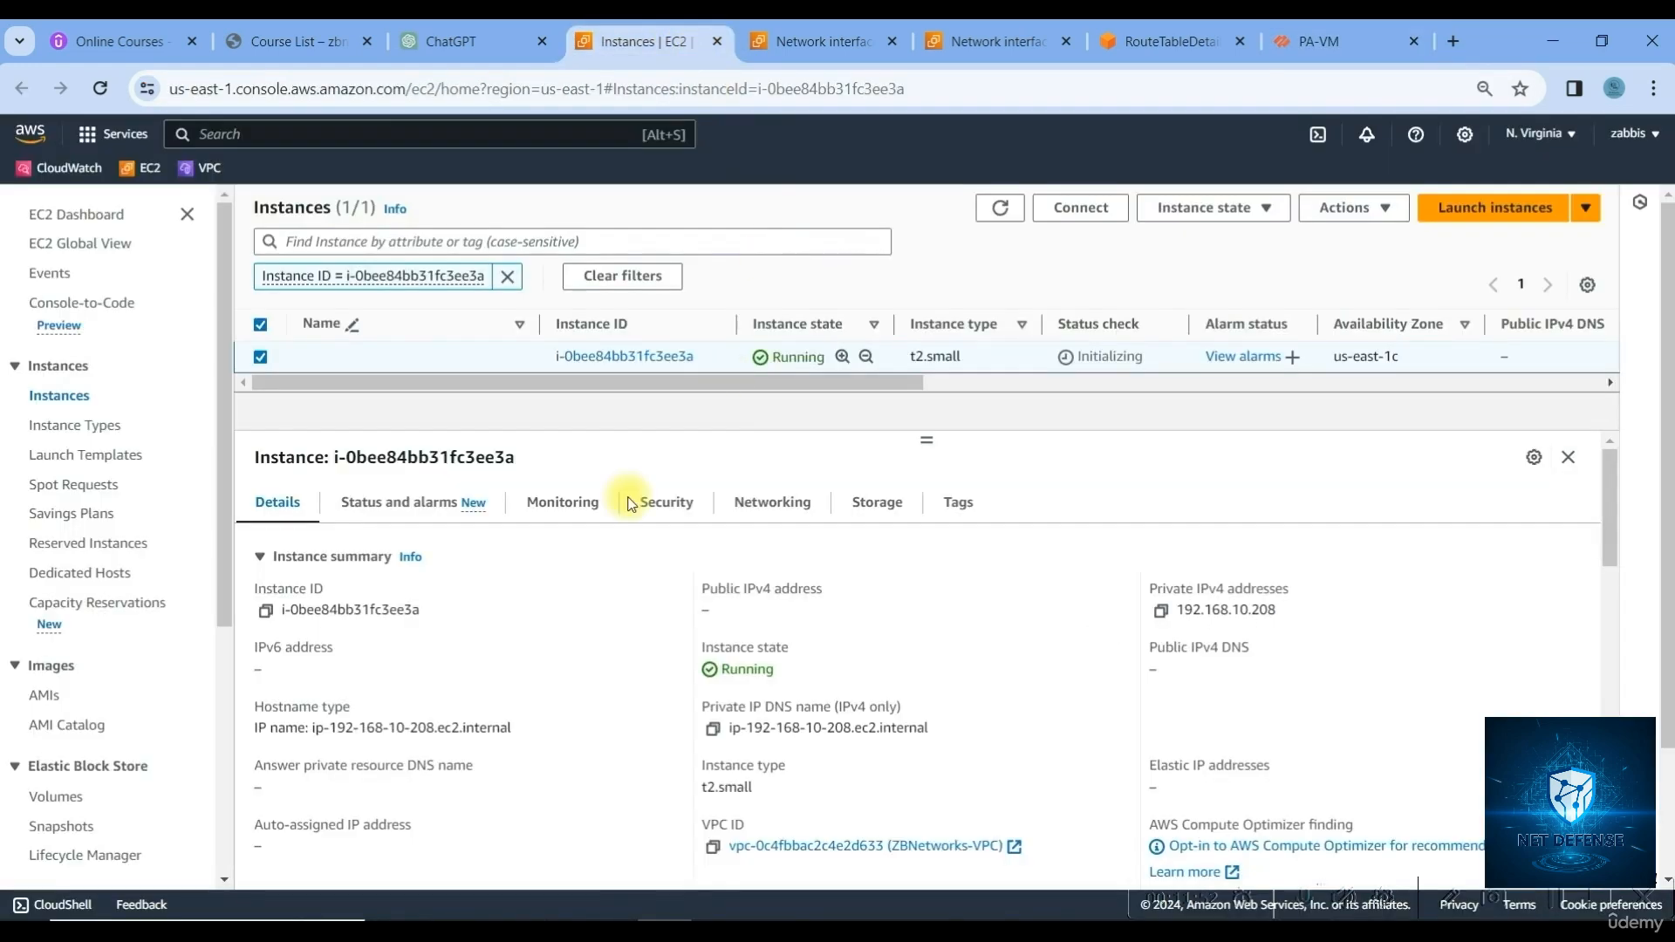
left_click(1163, 611)
left_click(1317, 33)
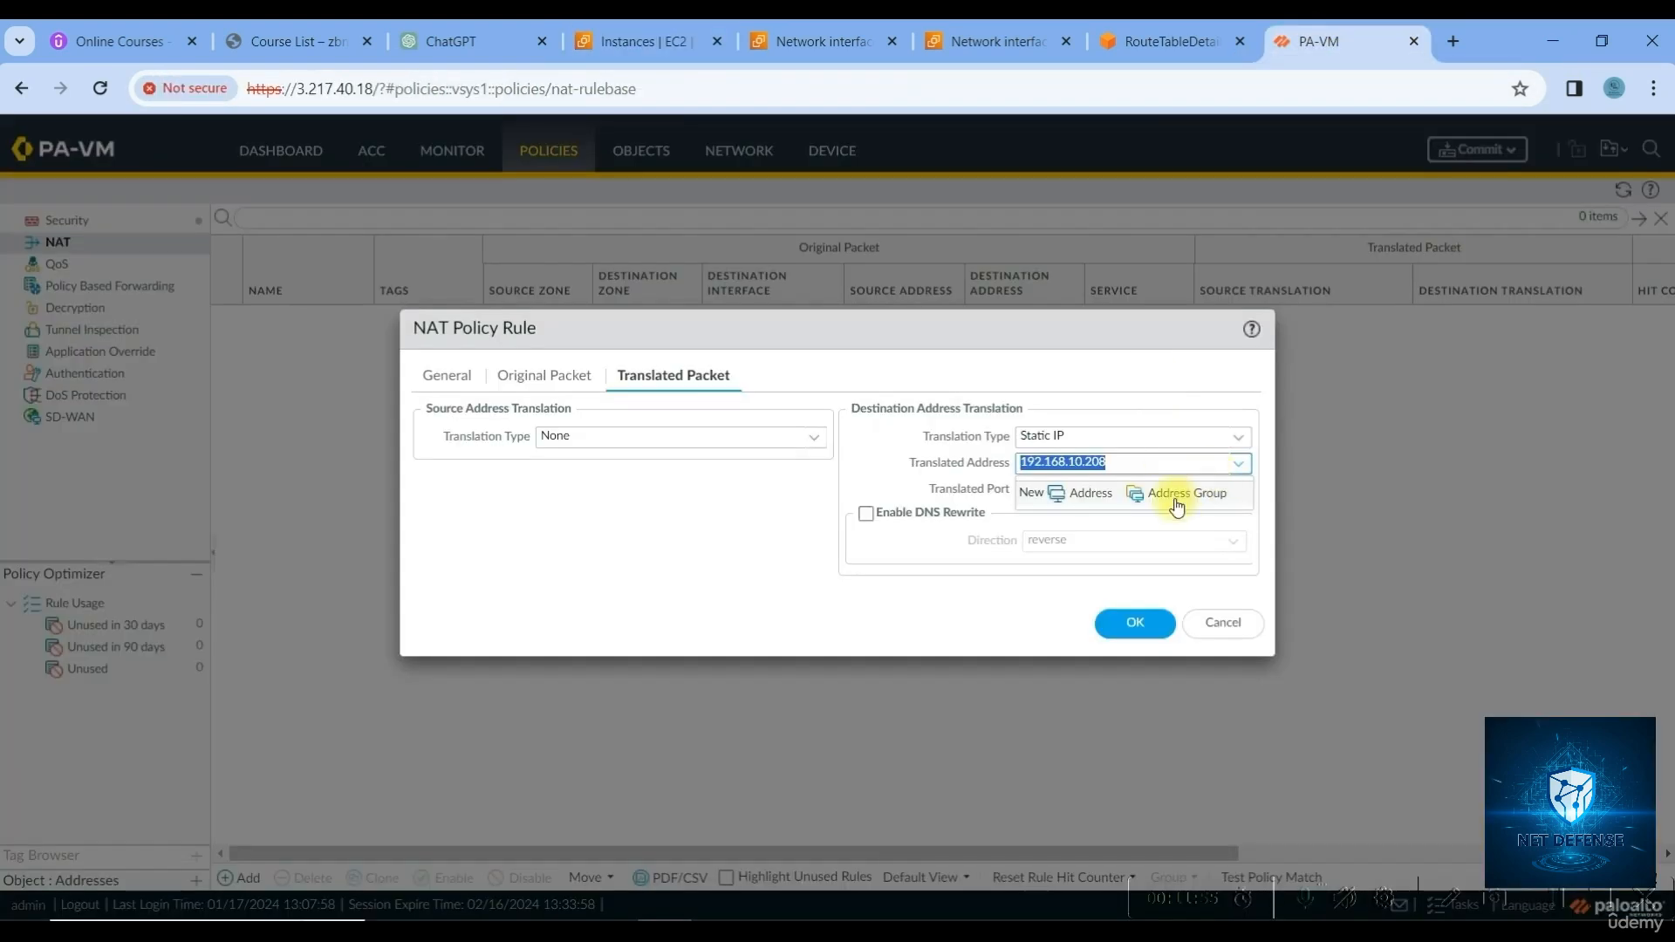
left_click(1114, 465)
left_click(1038, 595)
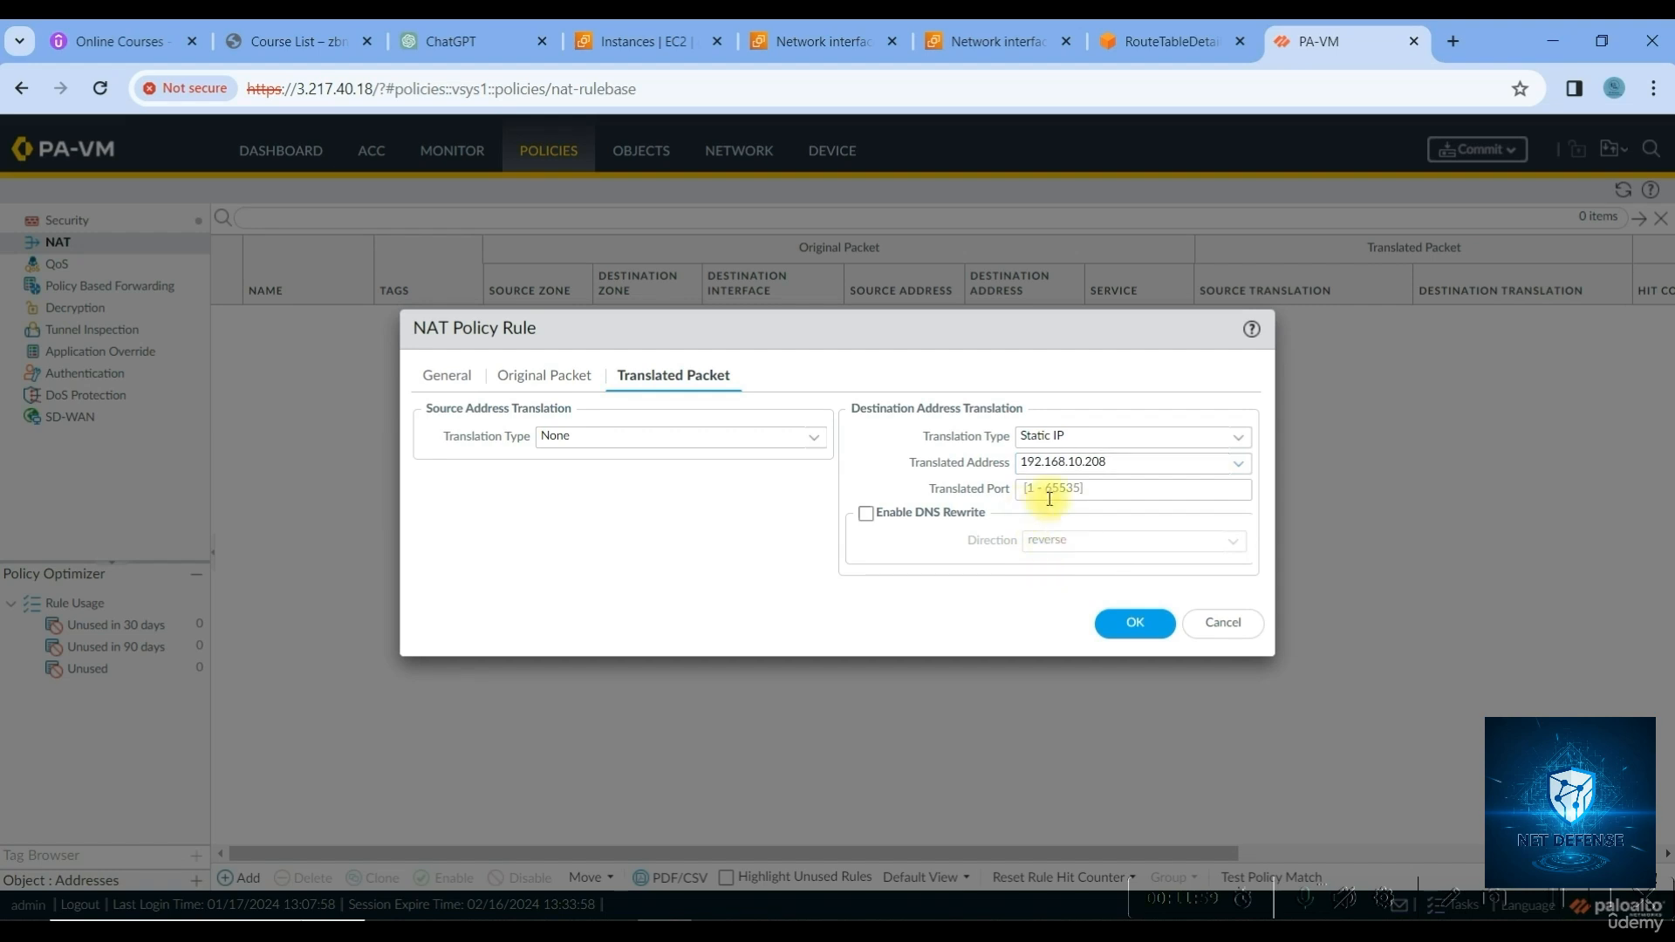
left_click(1128, 625)
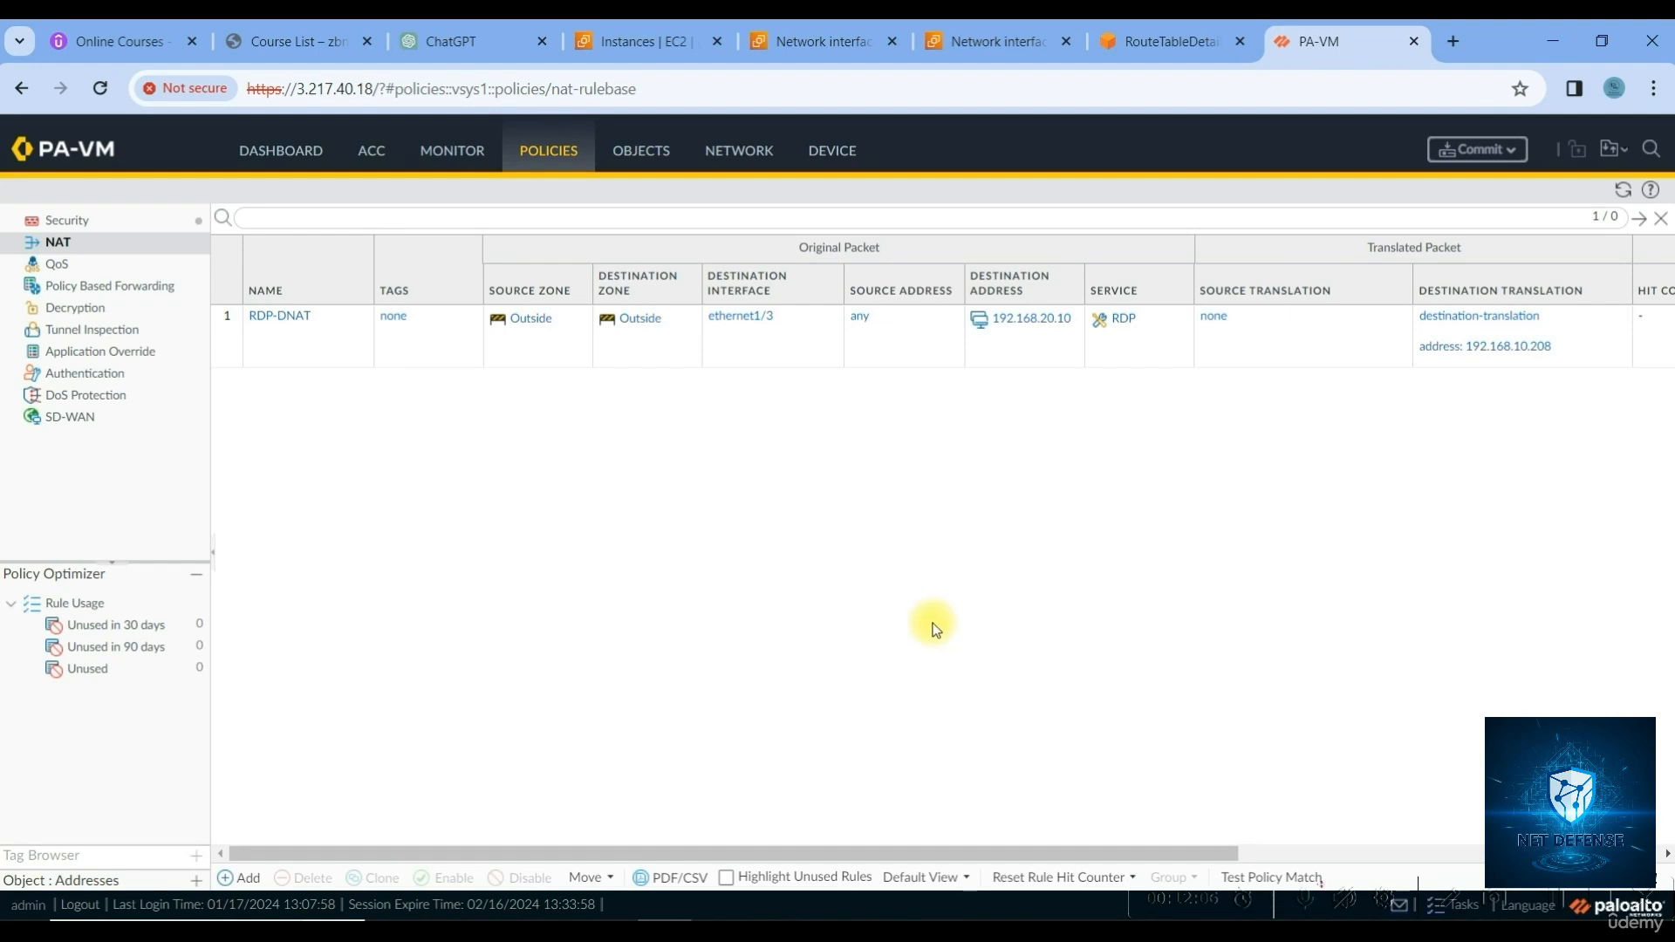
Go to the Policies > Security rulebase and start adding a new security policy rule
left_click(101, 230)
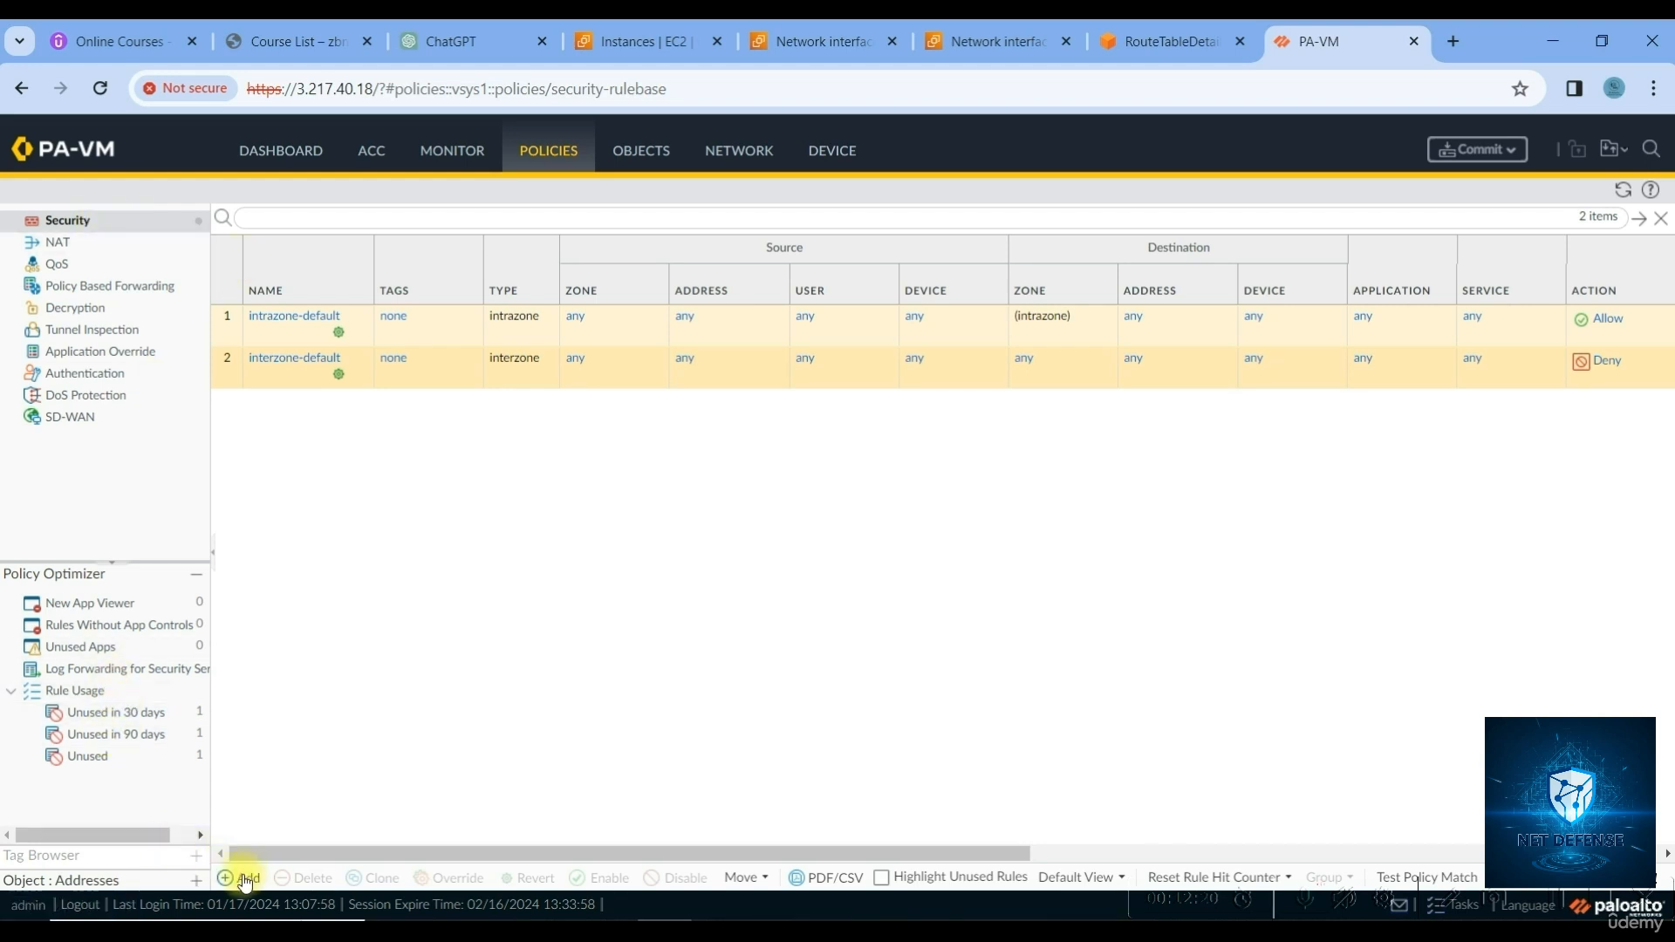
left_click(244, 876)
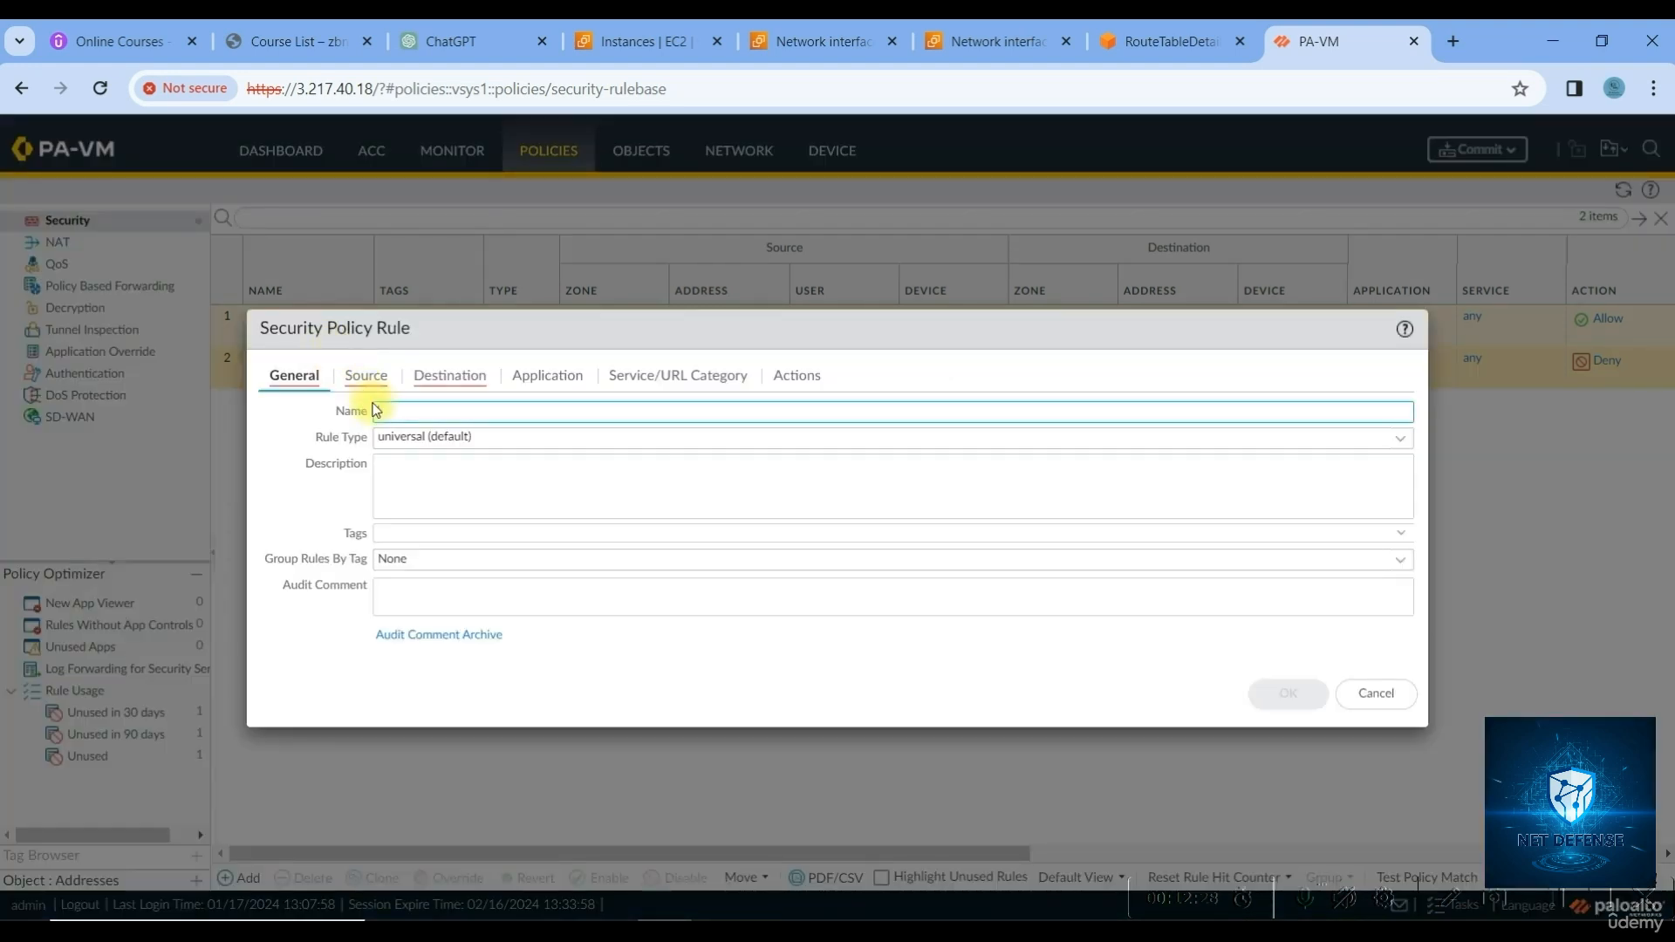
Enter Allow-RDP as the rule name and add Outside as its source zone
left_click(388, 410)
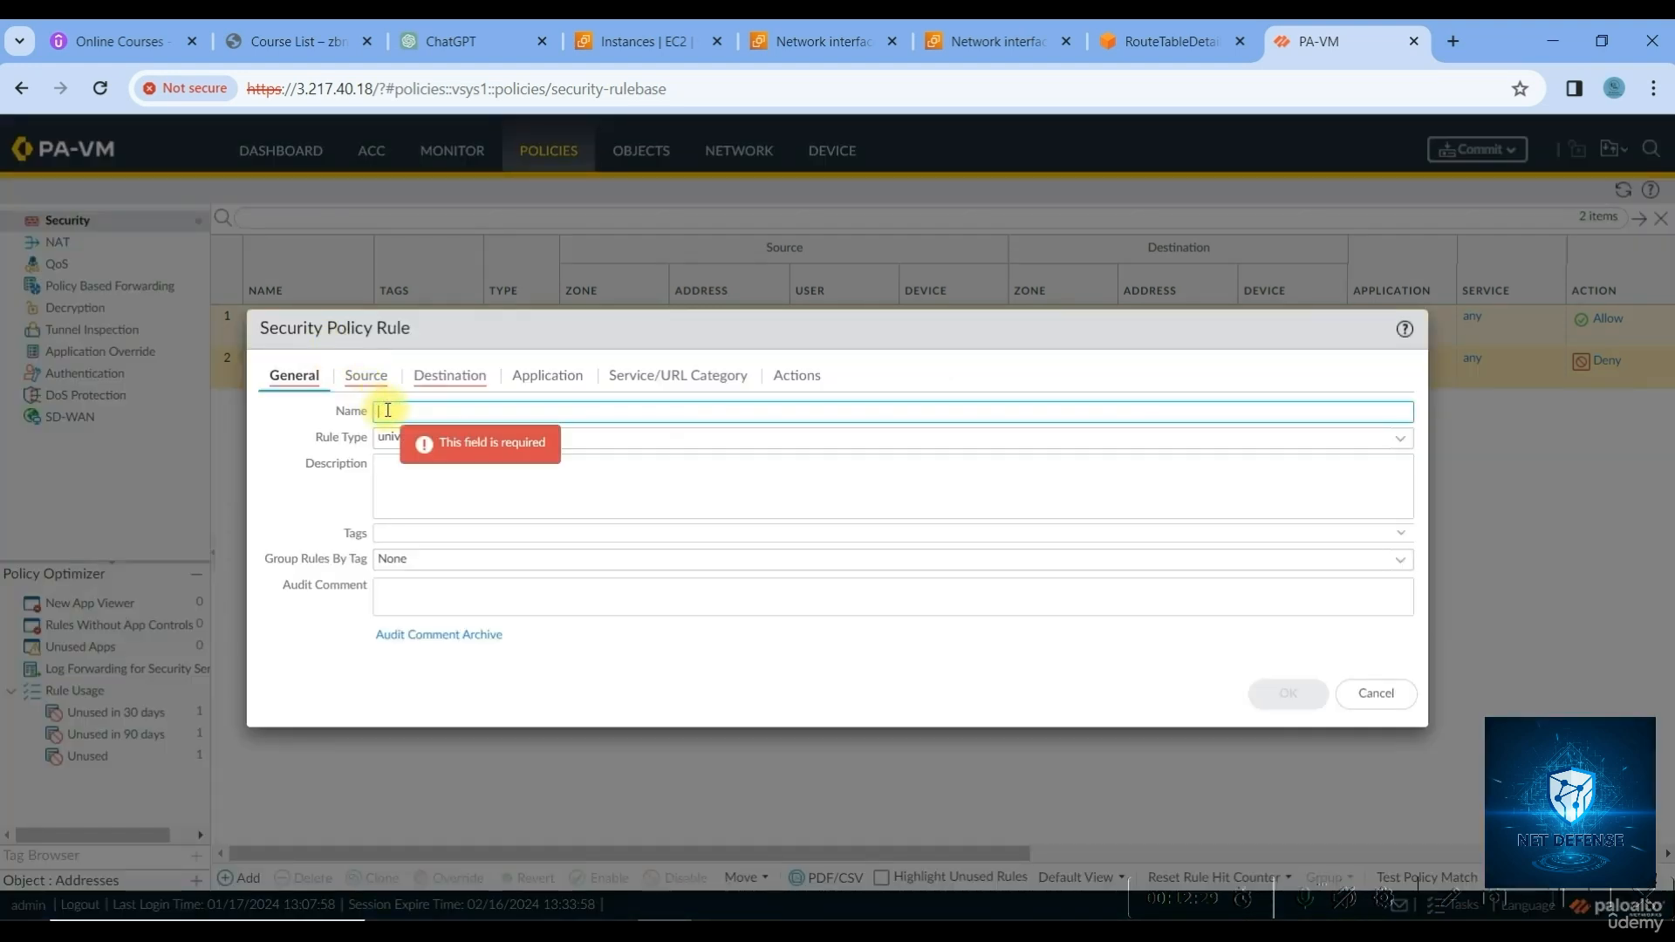
type("Allow-RDP")
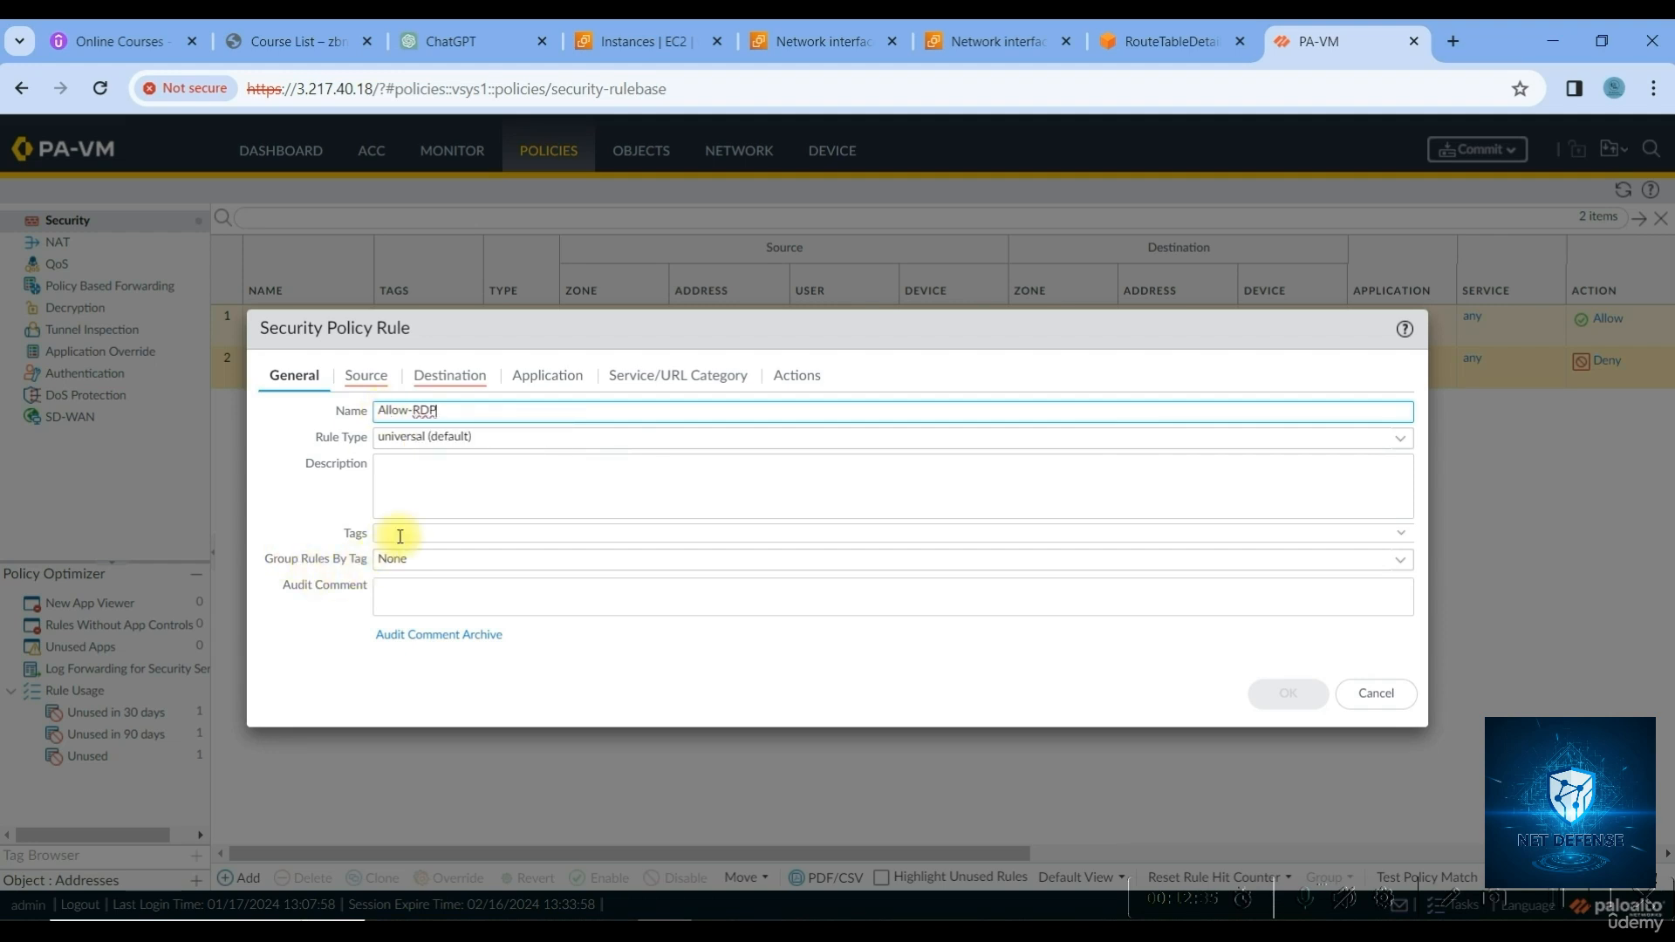
left_click(417, 506)
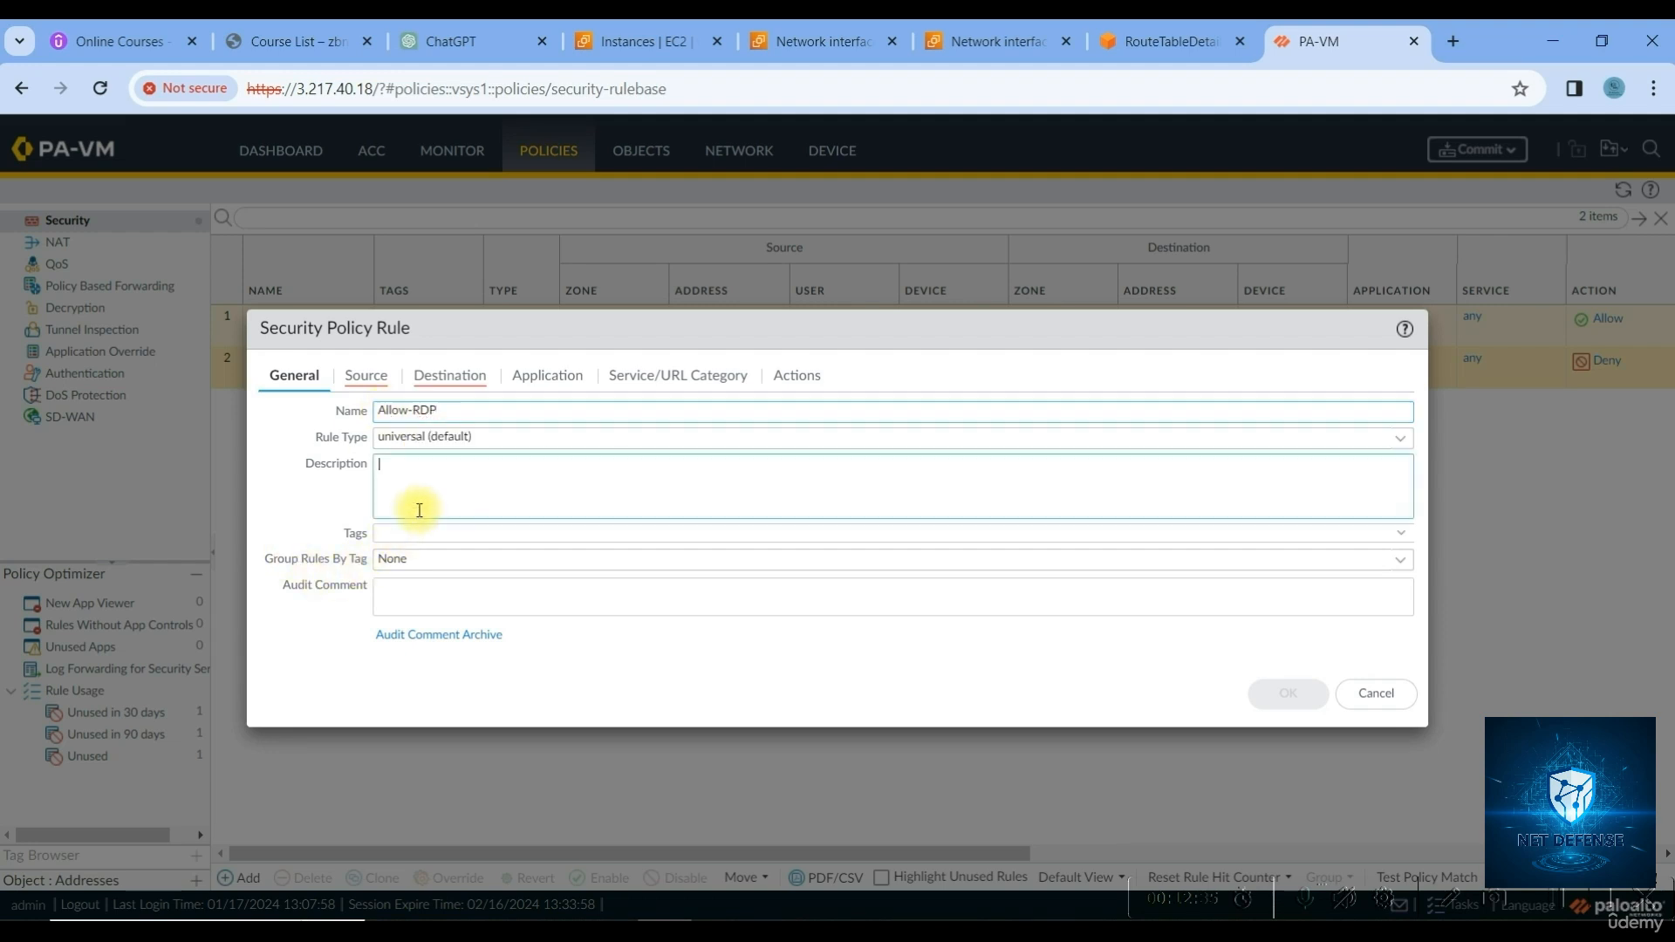
left_click(367, 376)
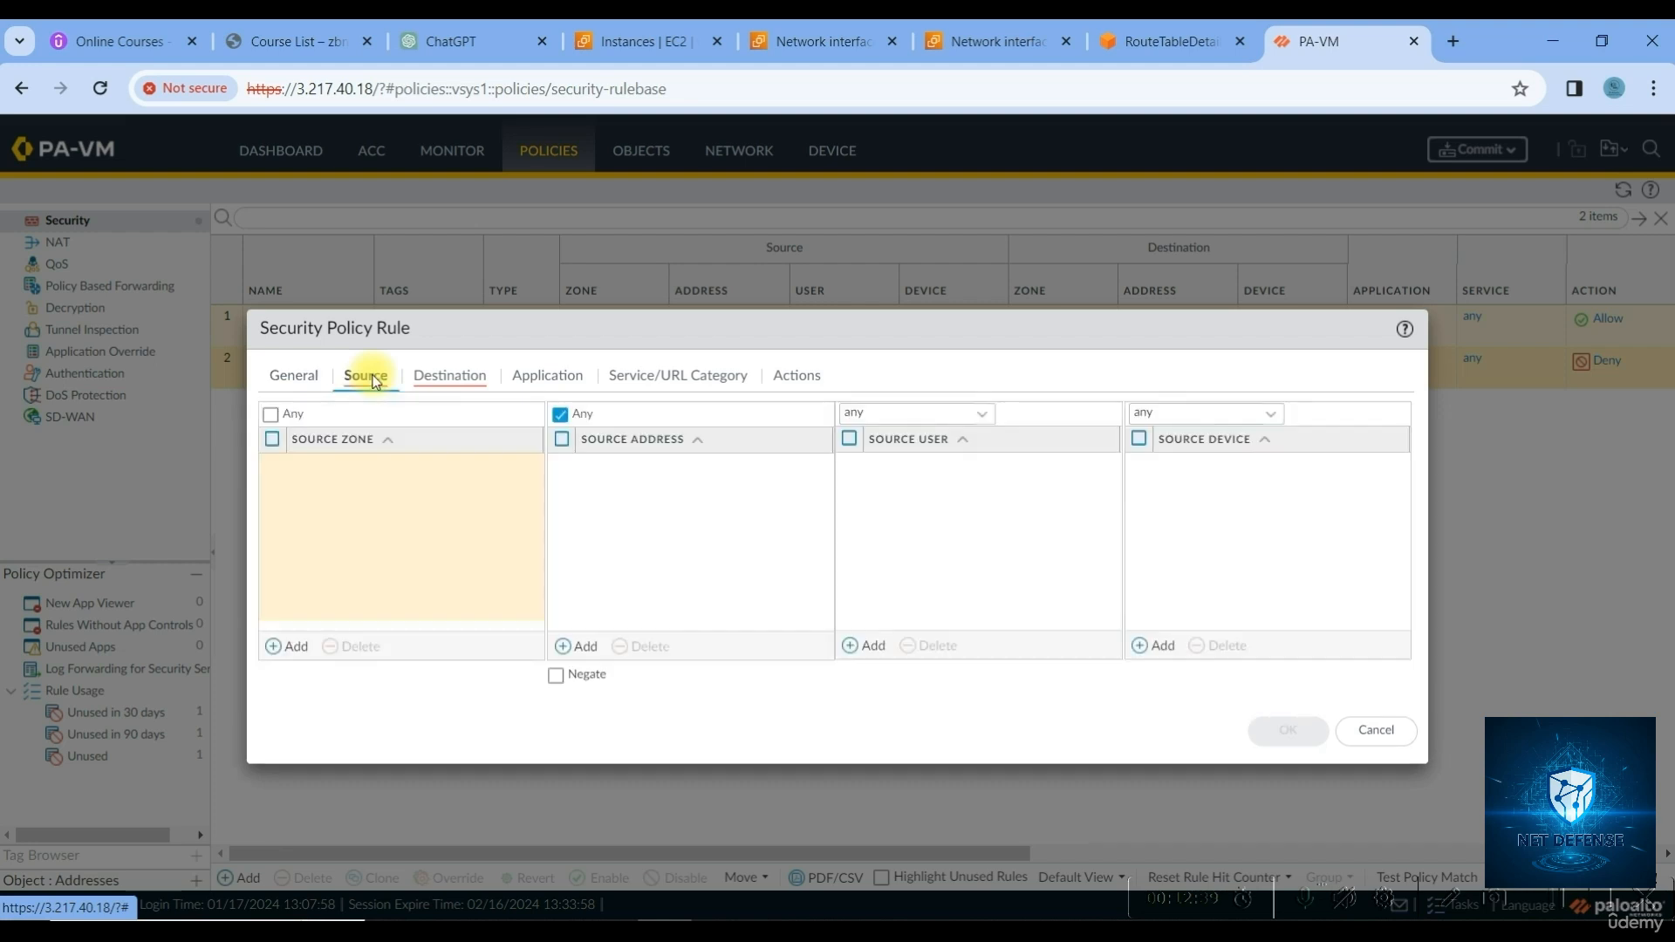
left_click(385, 493)
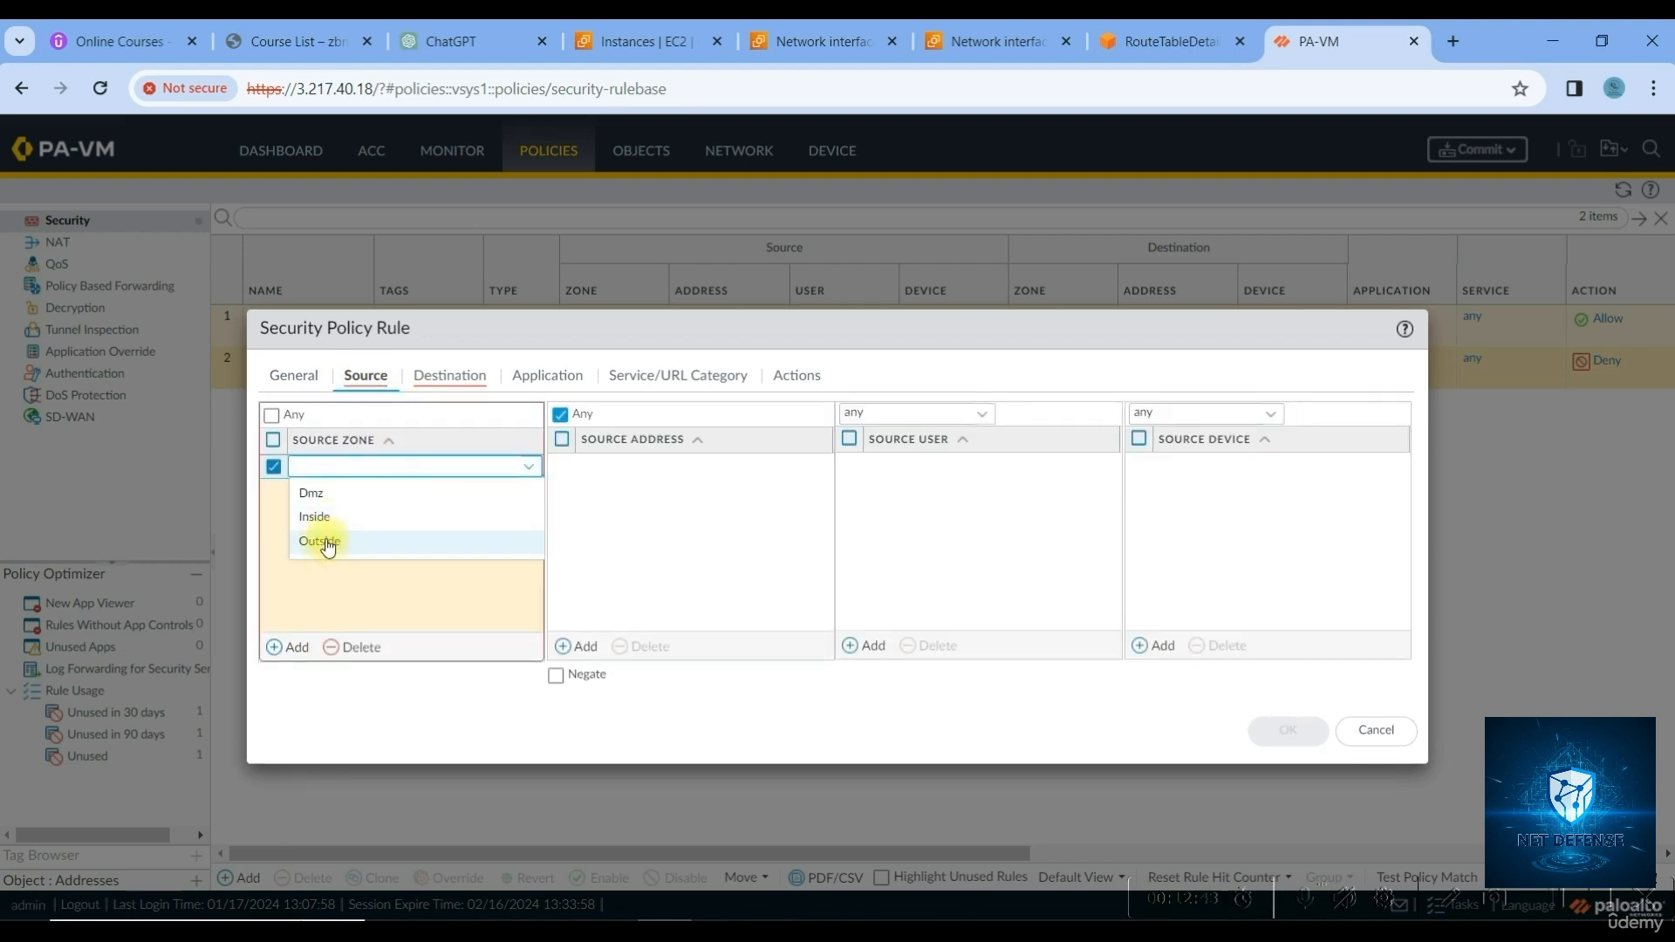
left_click(325, 541)
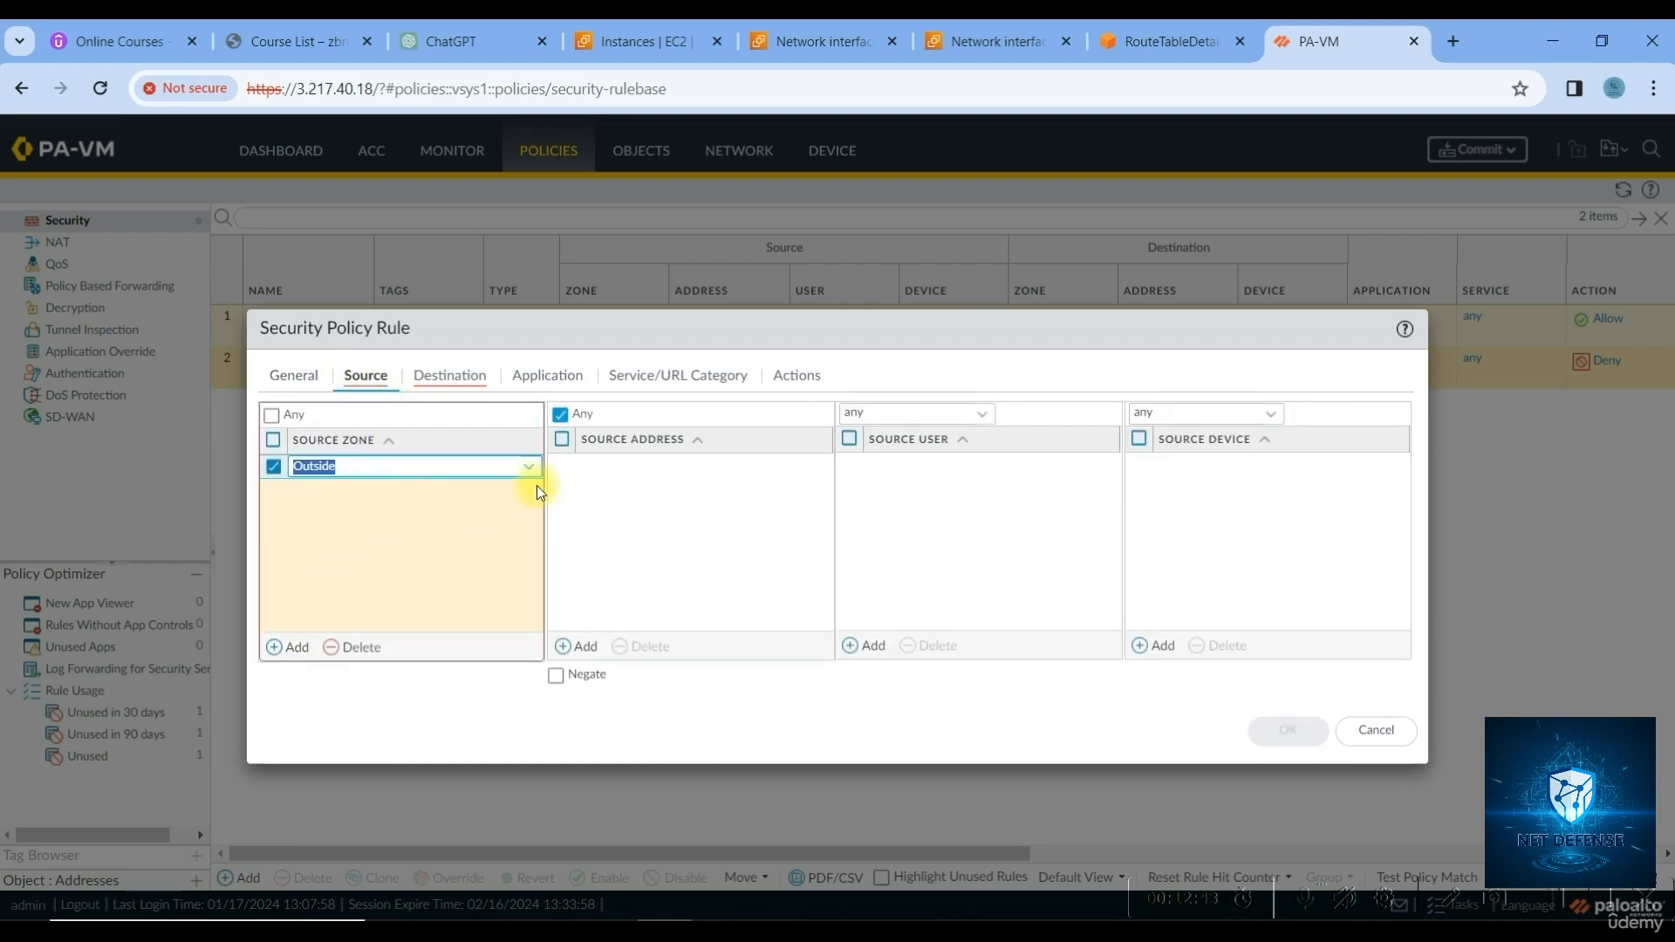
left_click(610, 490)
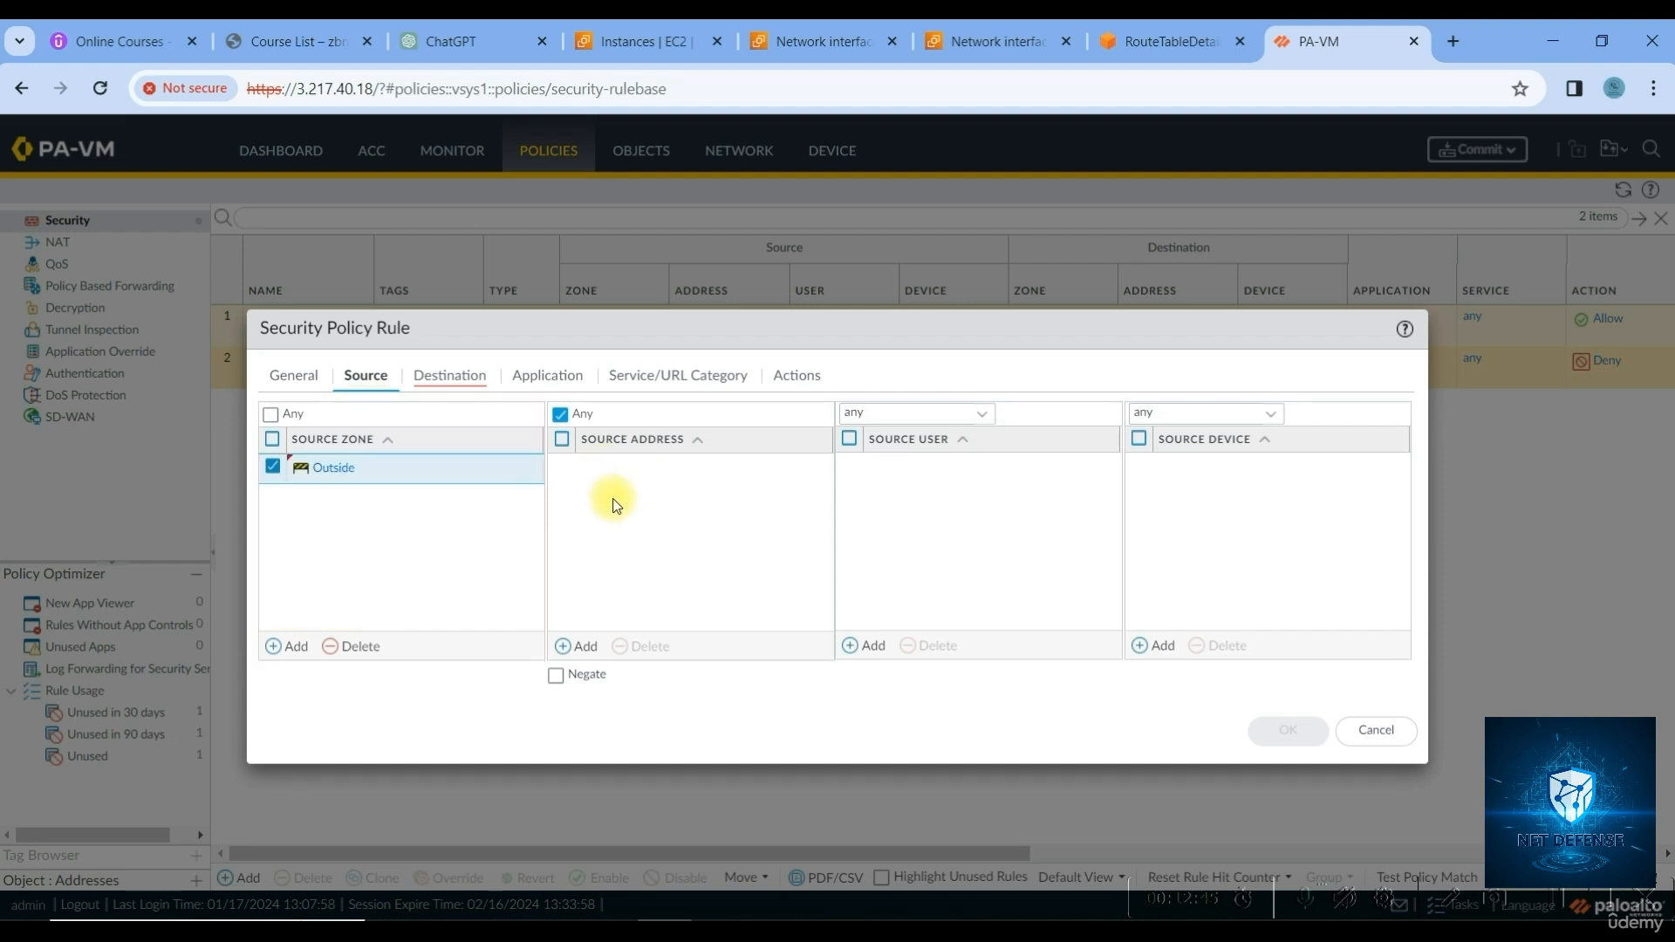
Add Inside as the rule's destination zone
left_click(432, 377)
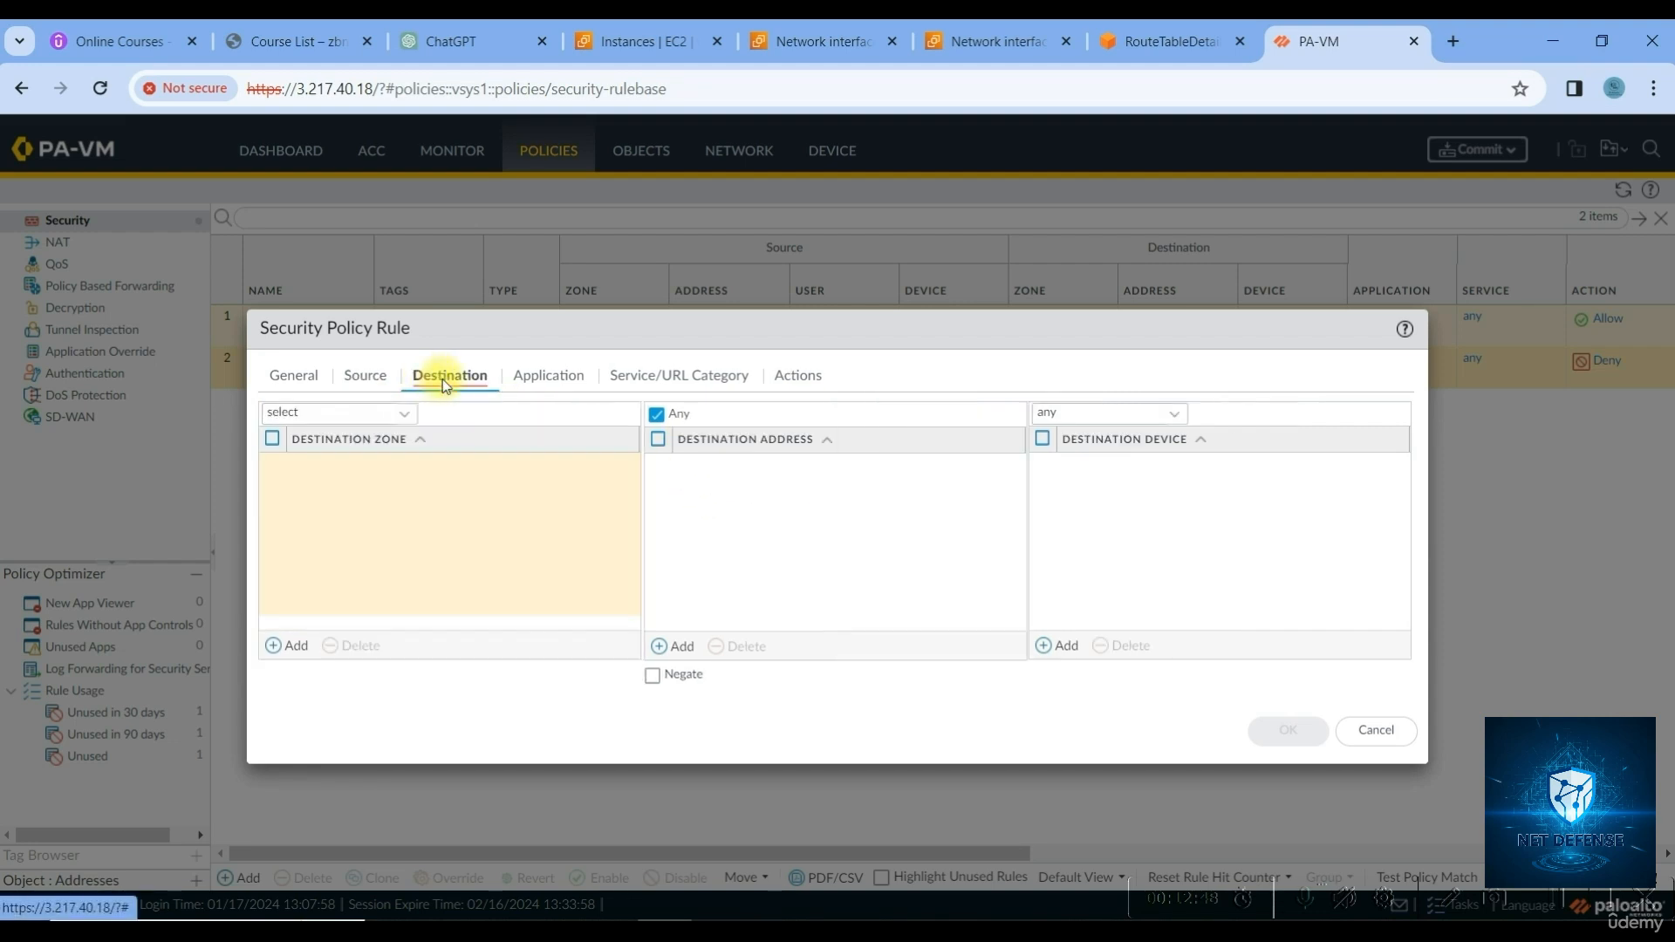
left_click(295, 644)
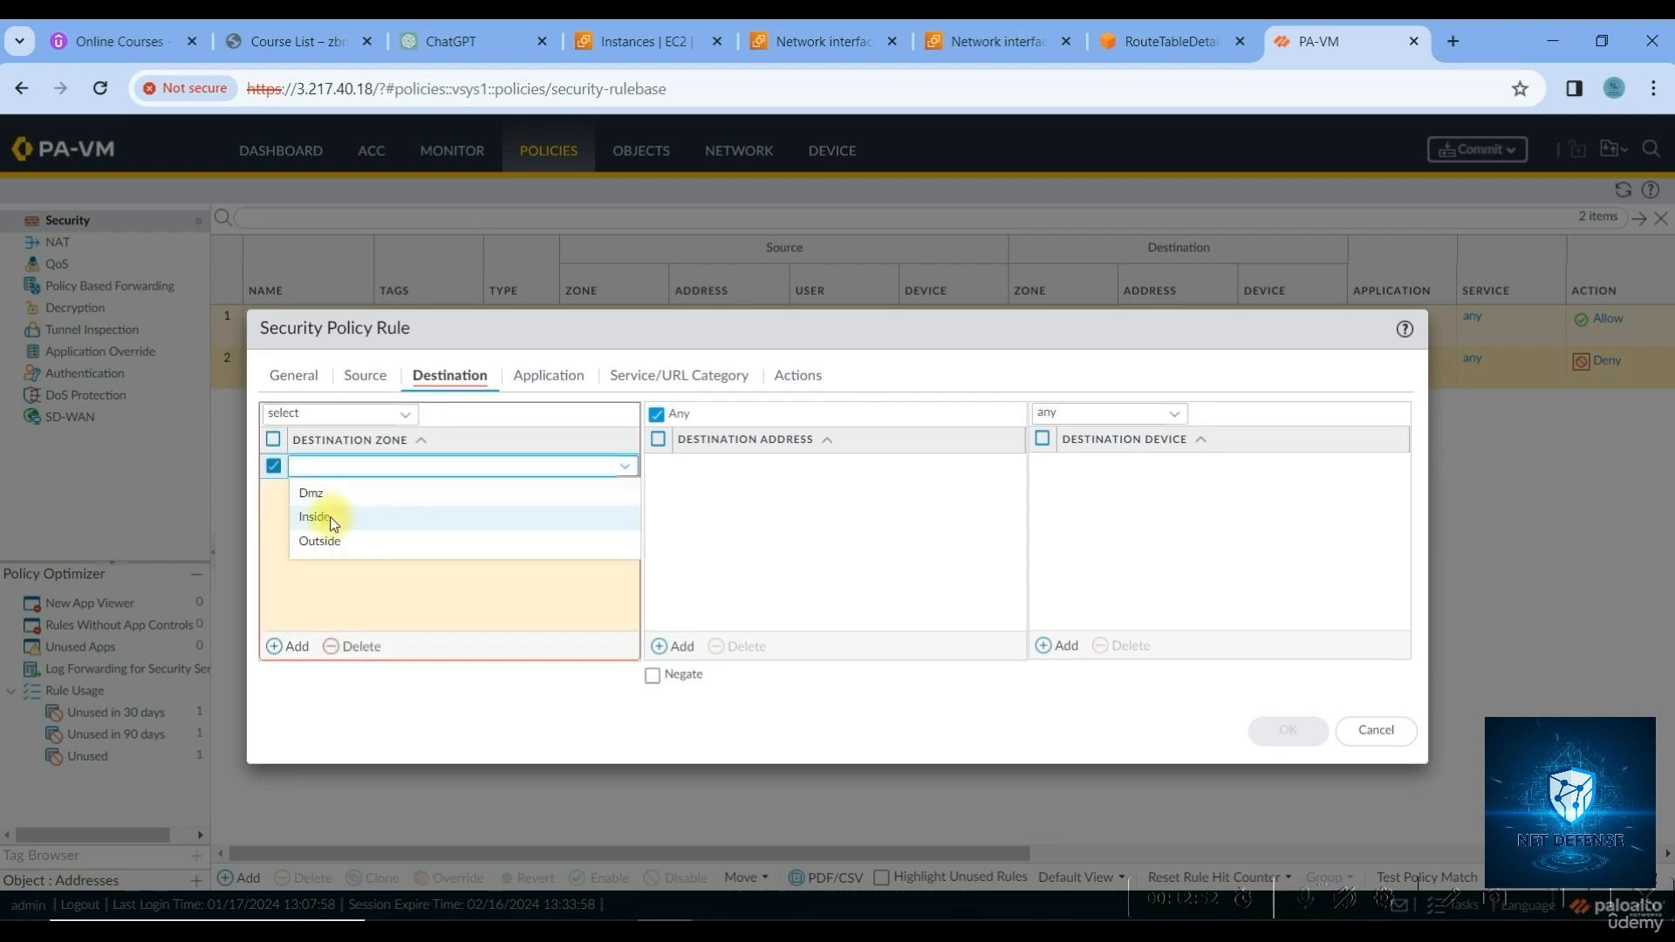
left_click(331, 517)
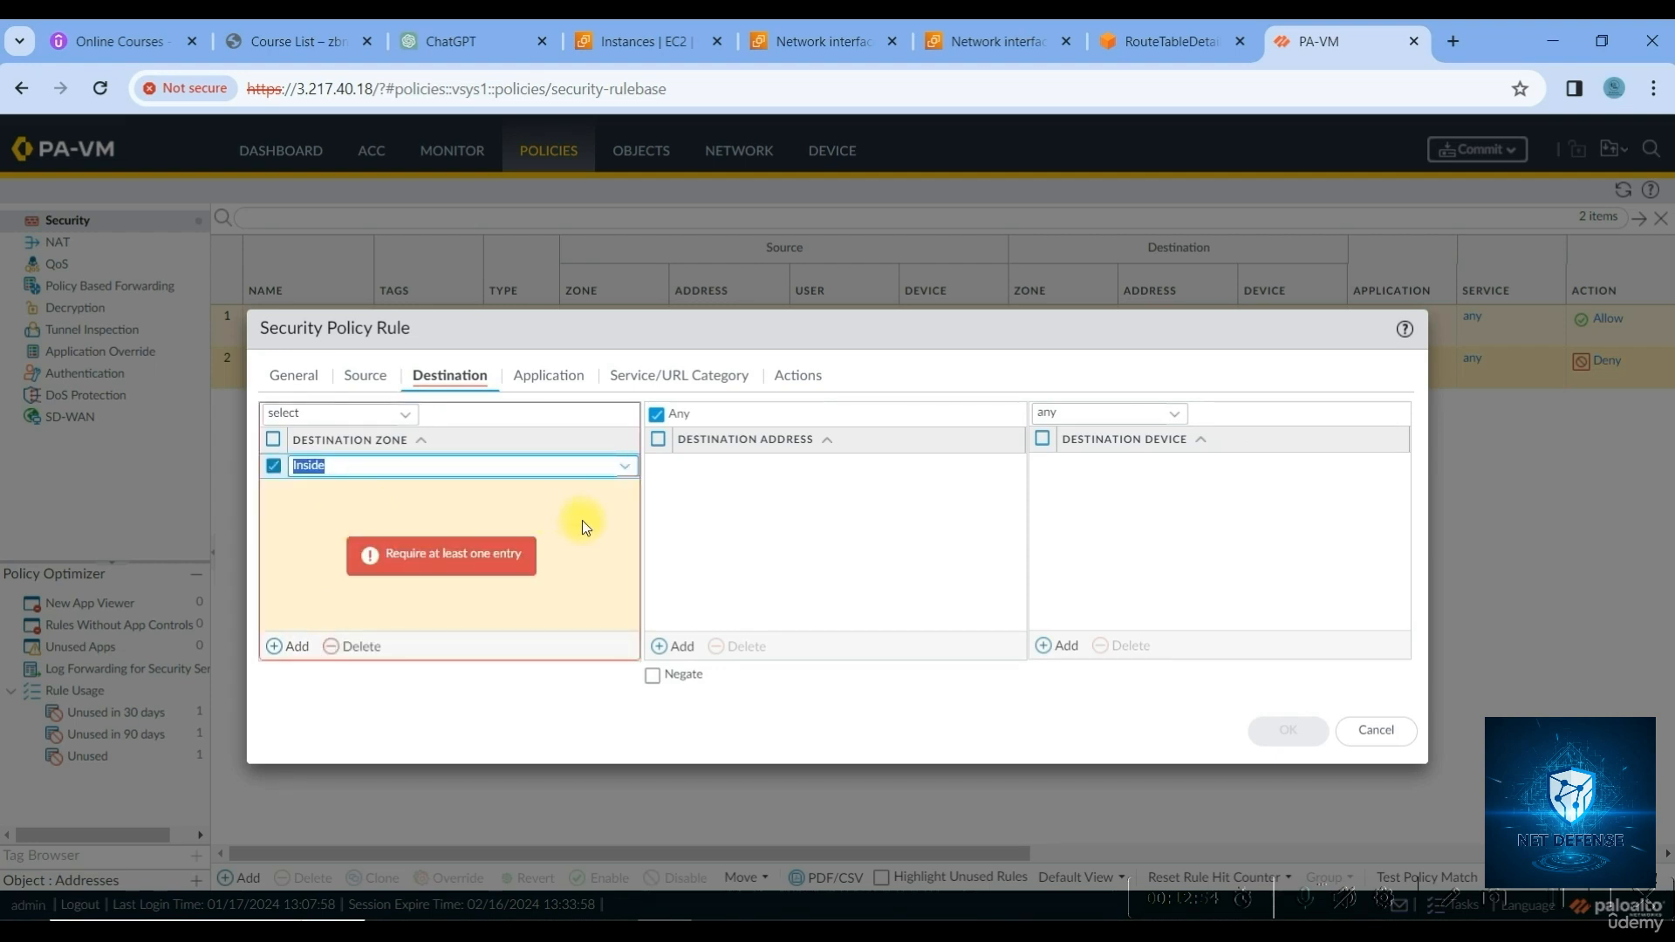
left_click(742, 522)
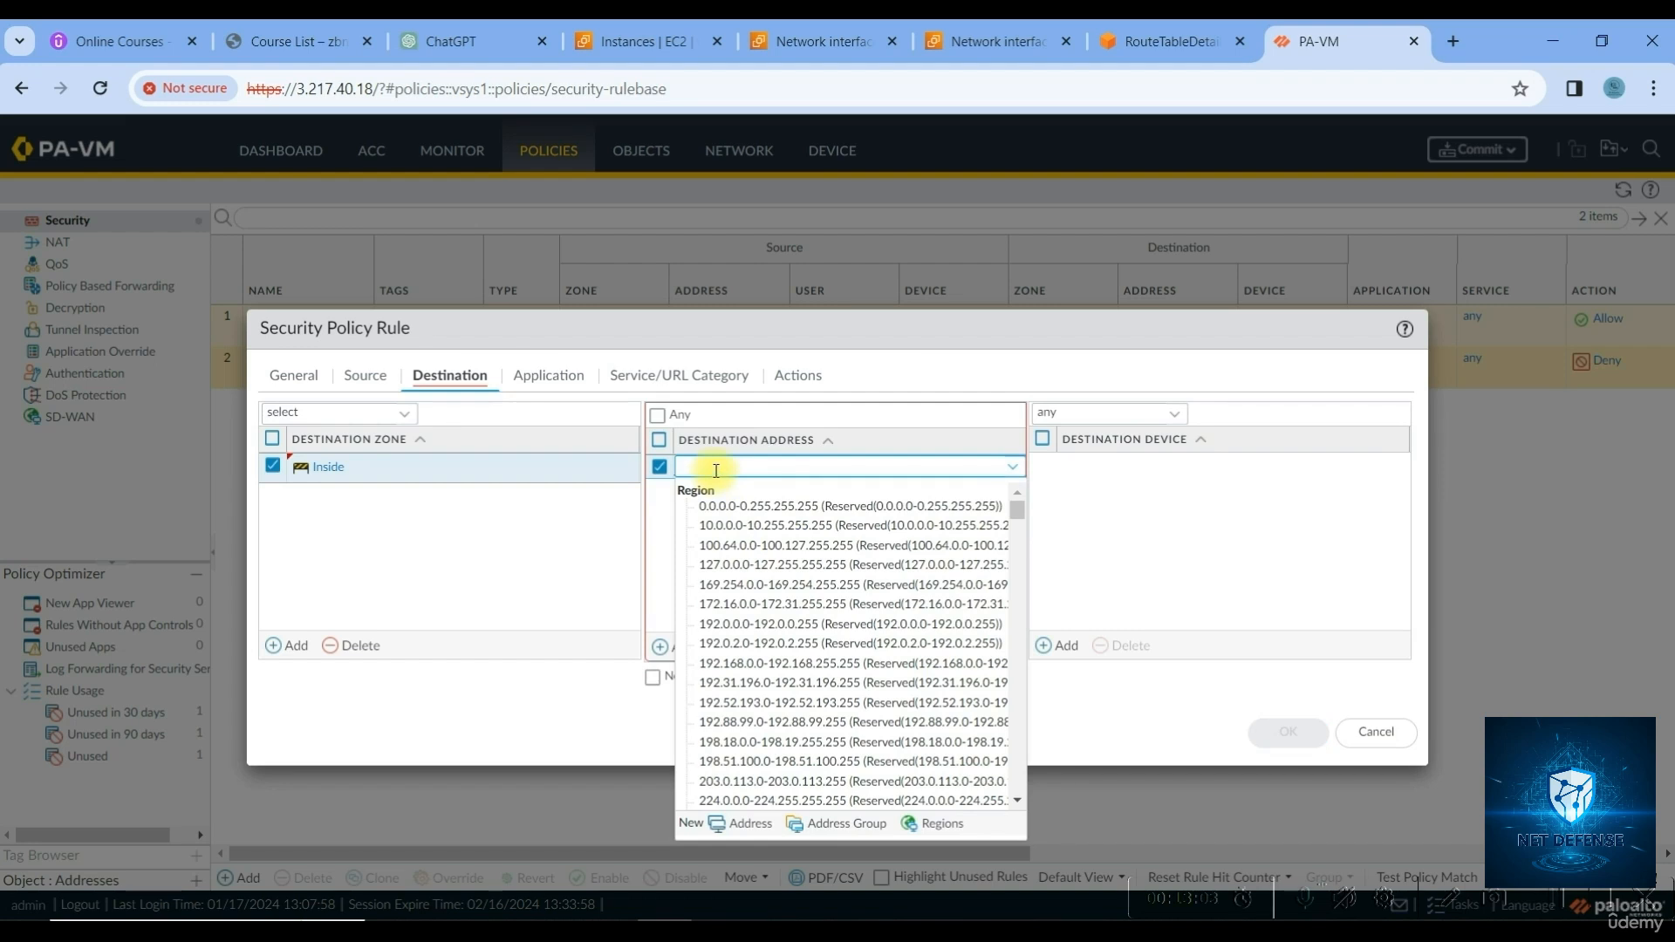
Add 192.168.20.10 as the rule's destination address
type("192.1")
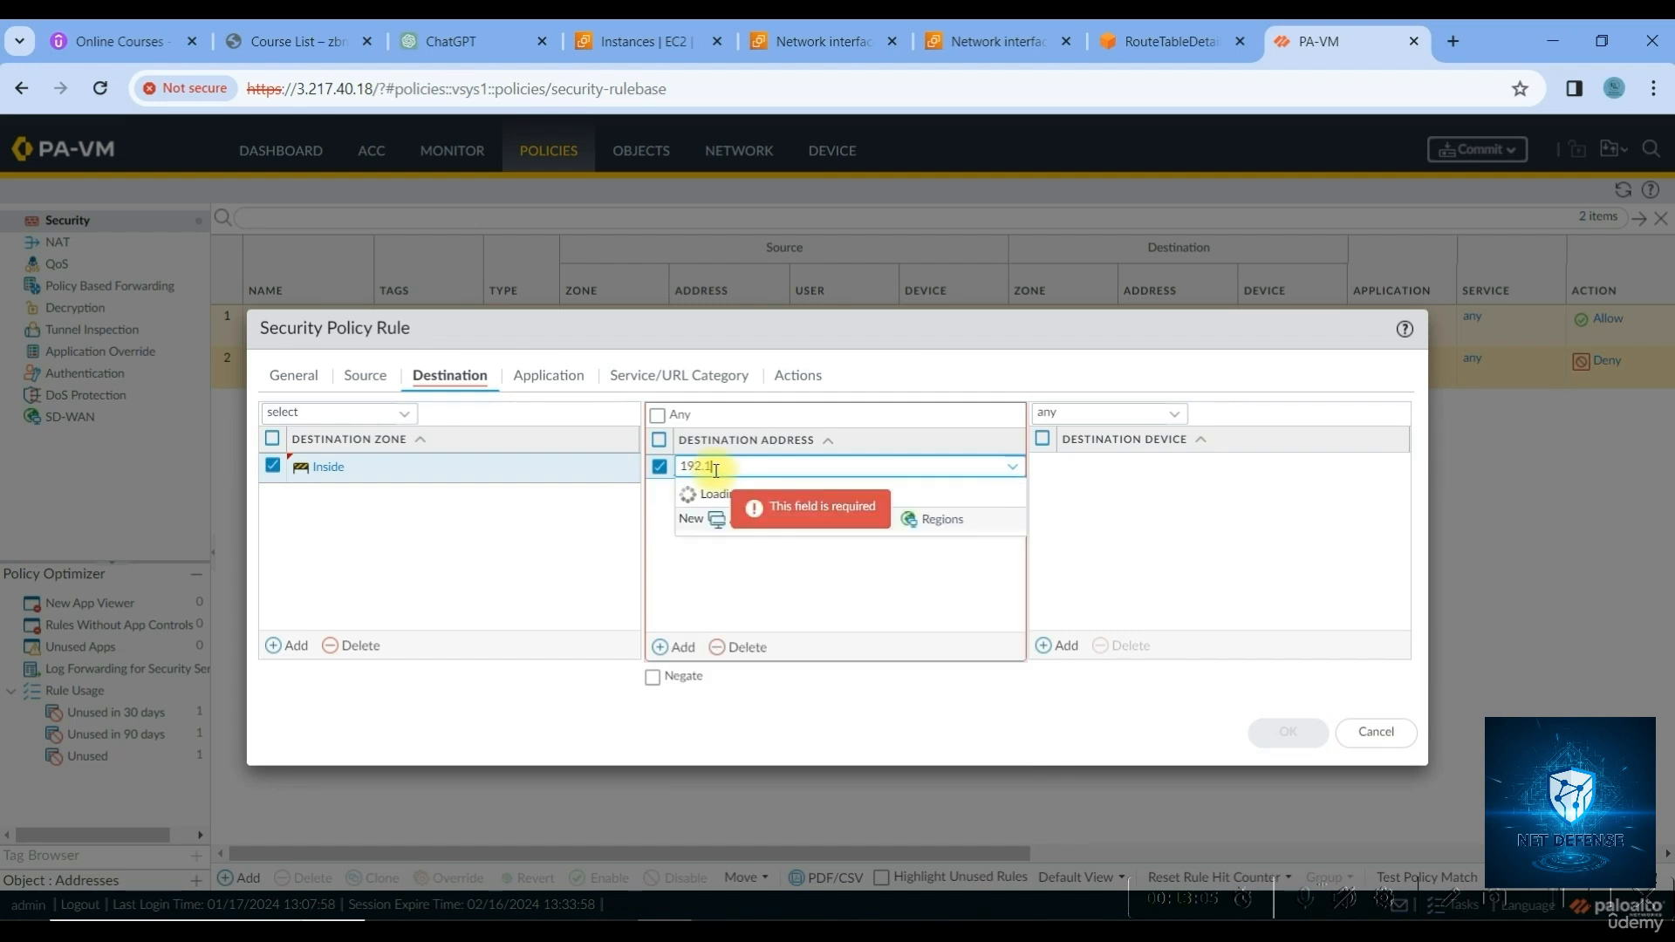
type("68.20.100")
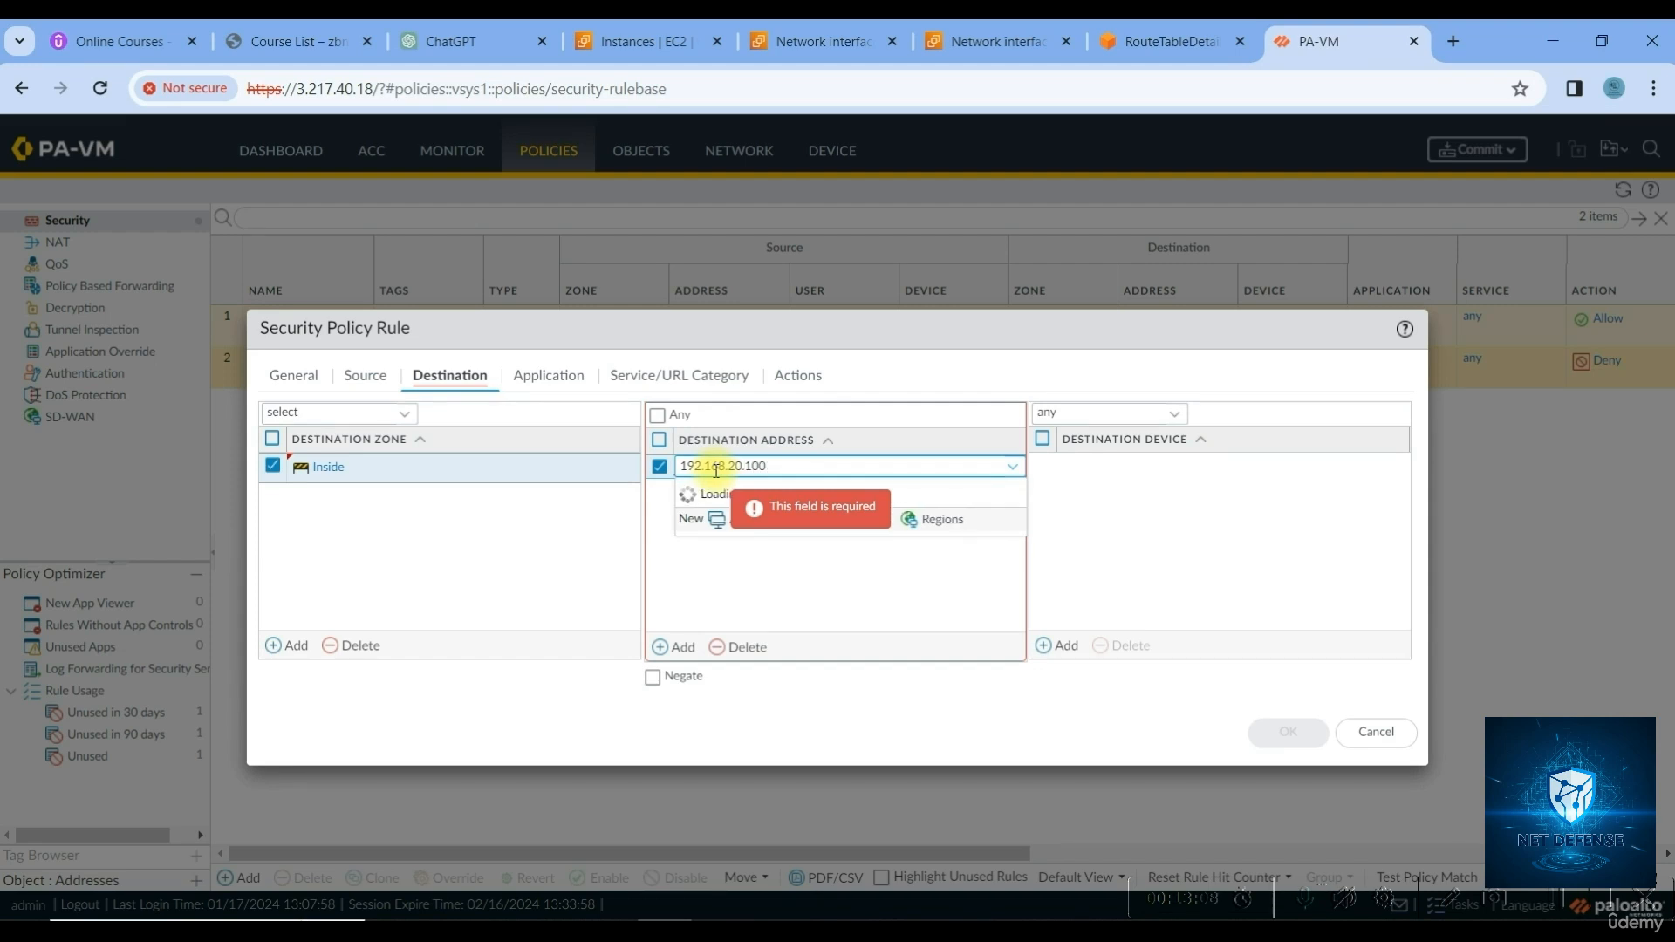
key("BackSpace")
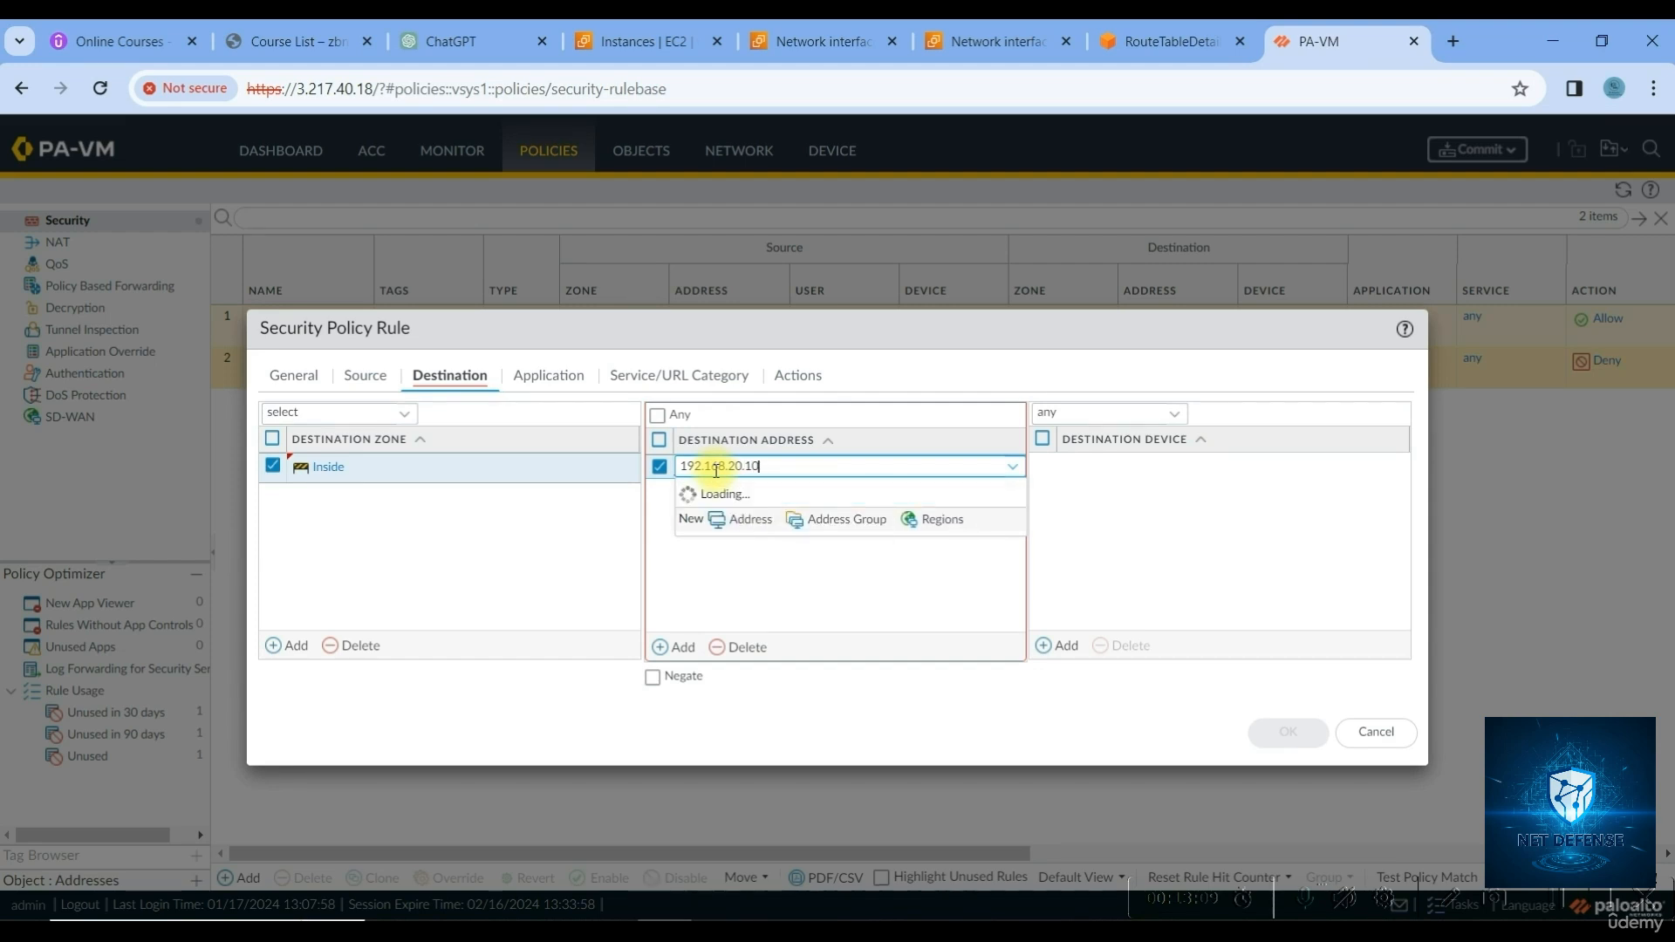
left_click(785, 564)
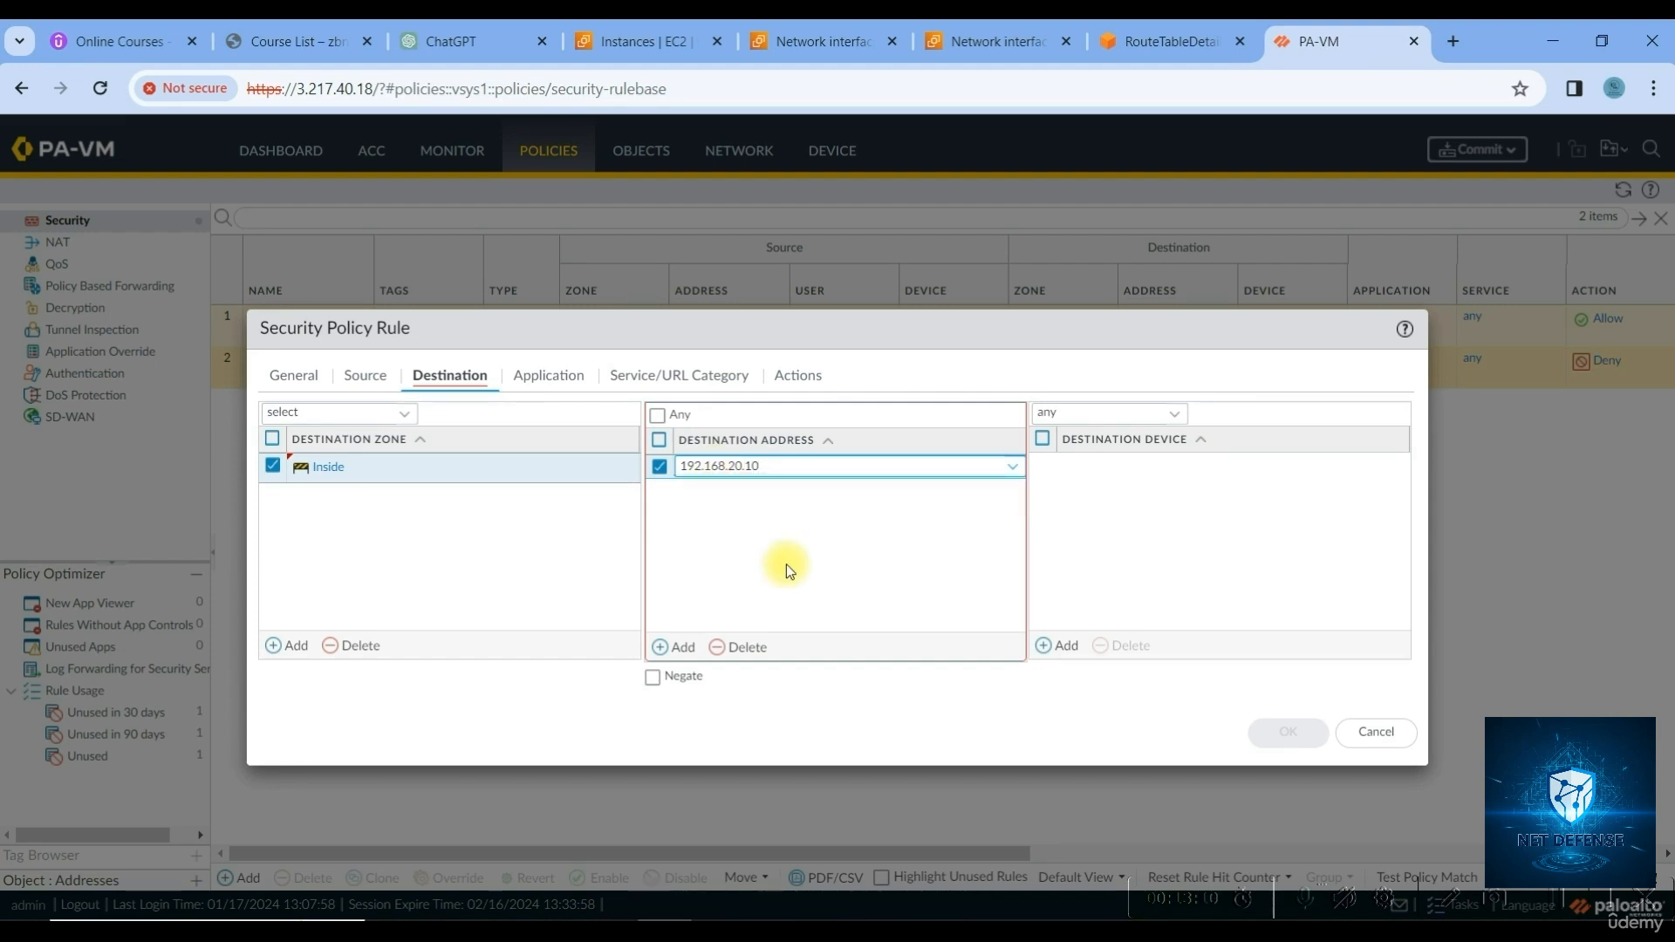
left_click(542, 377)
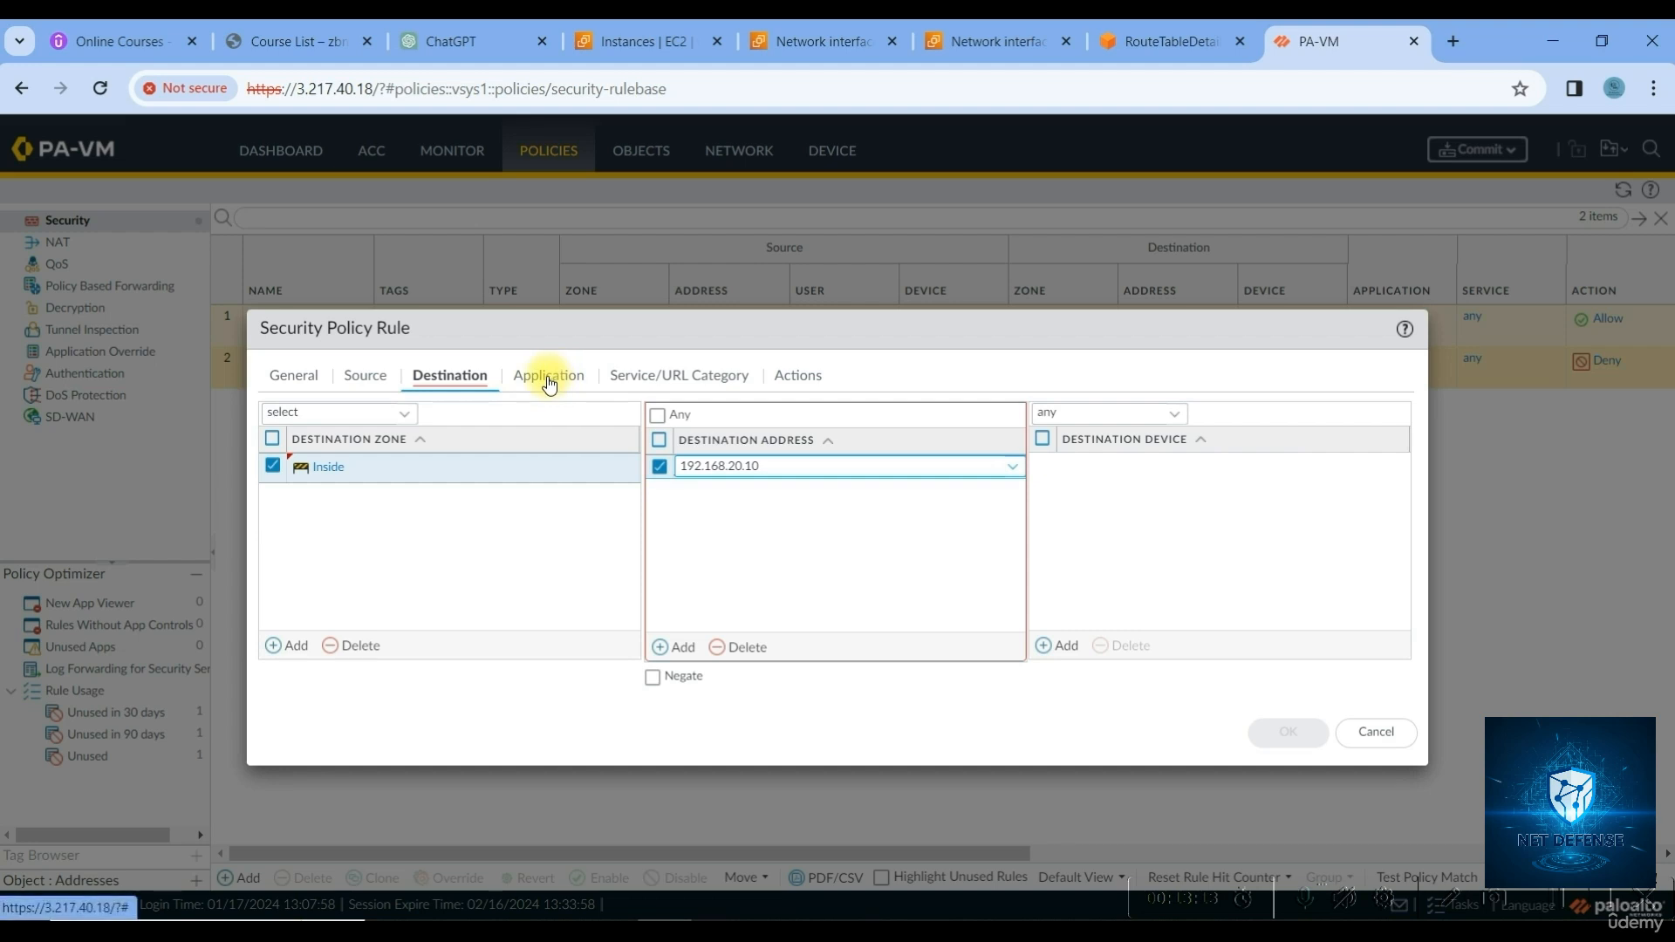
Add ms-rdp as the rule's application and RDP as its service
left_click(303, 647)
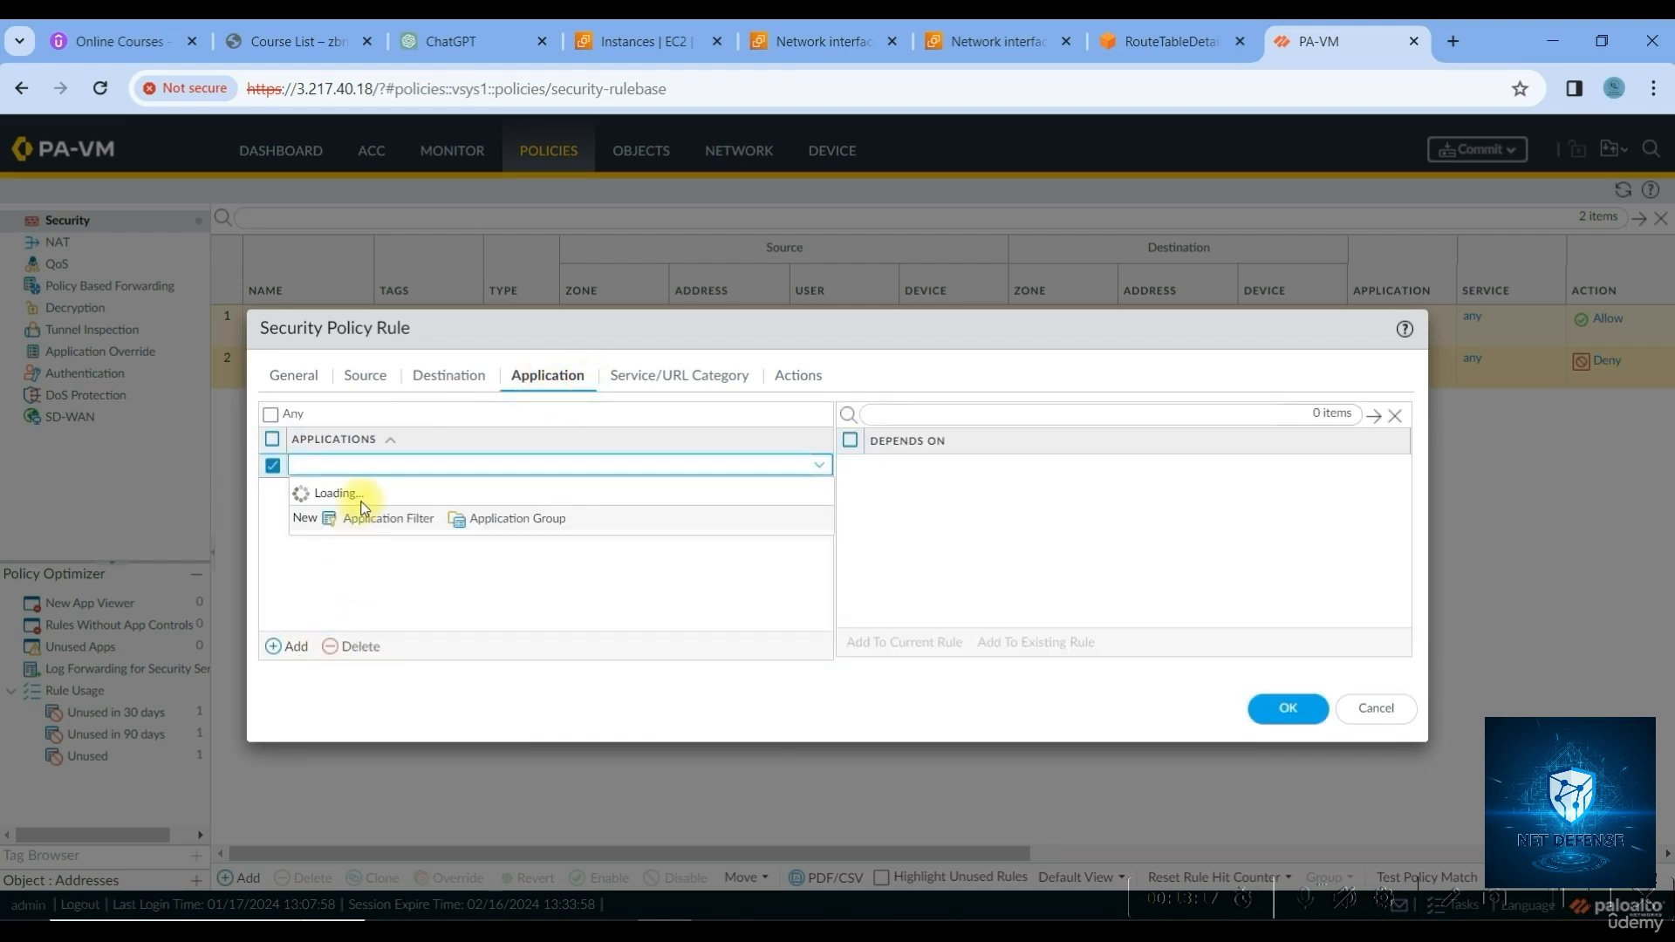
type("rdp")
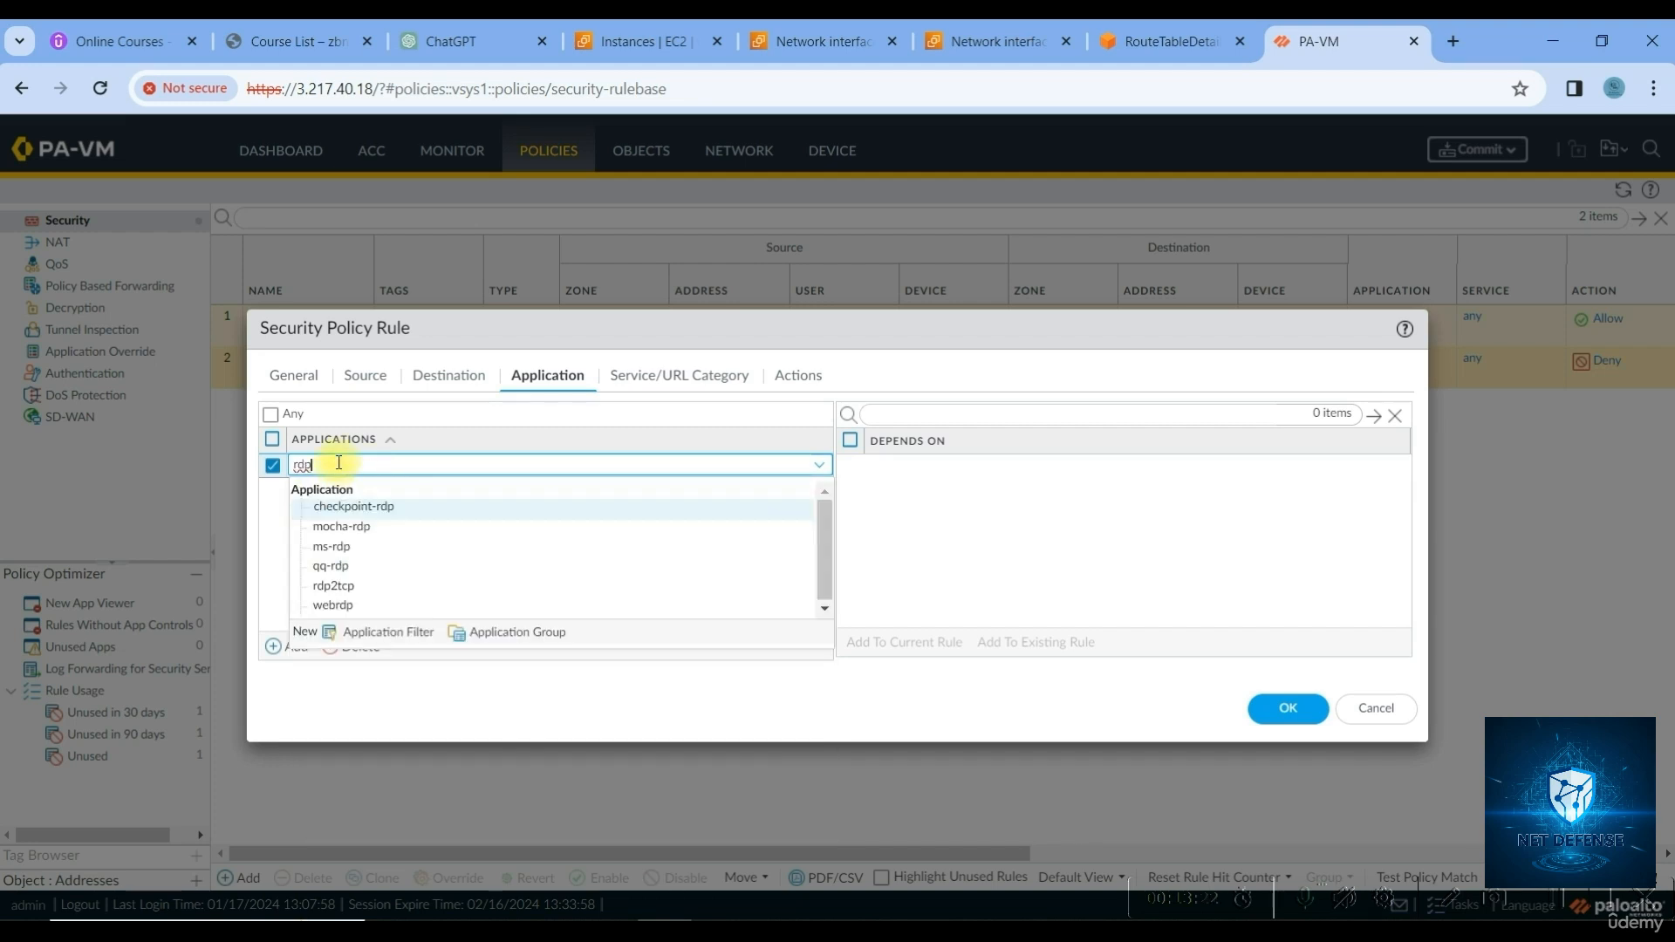
left_click(331, 547)
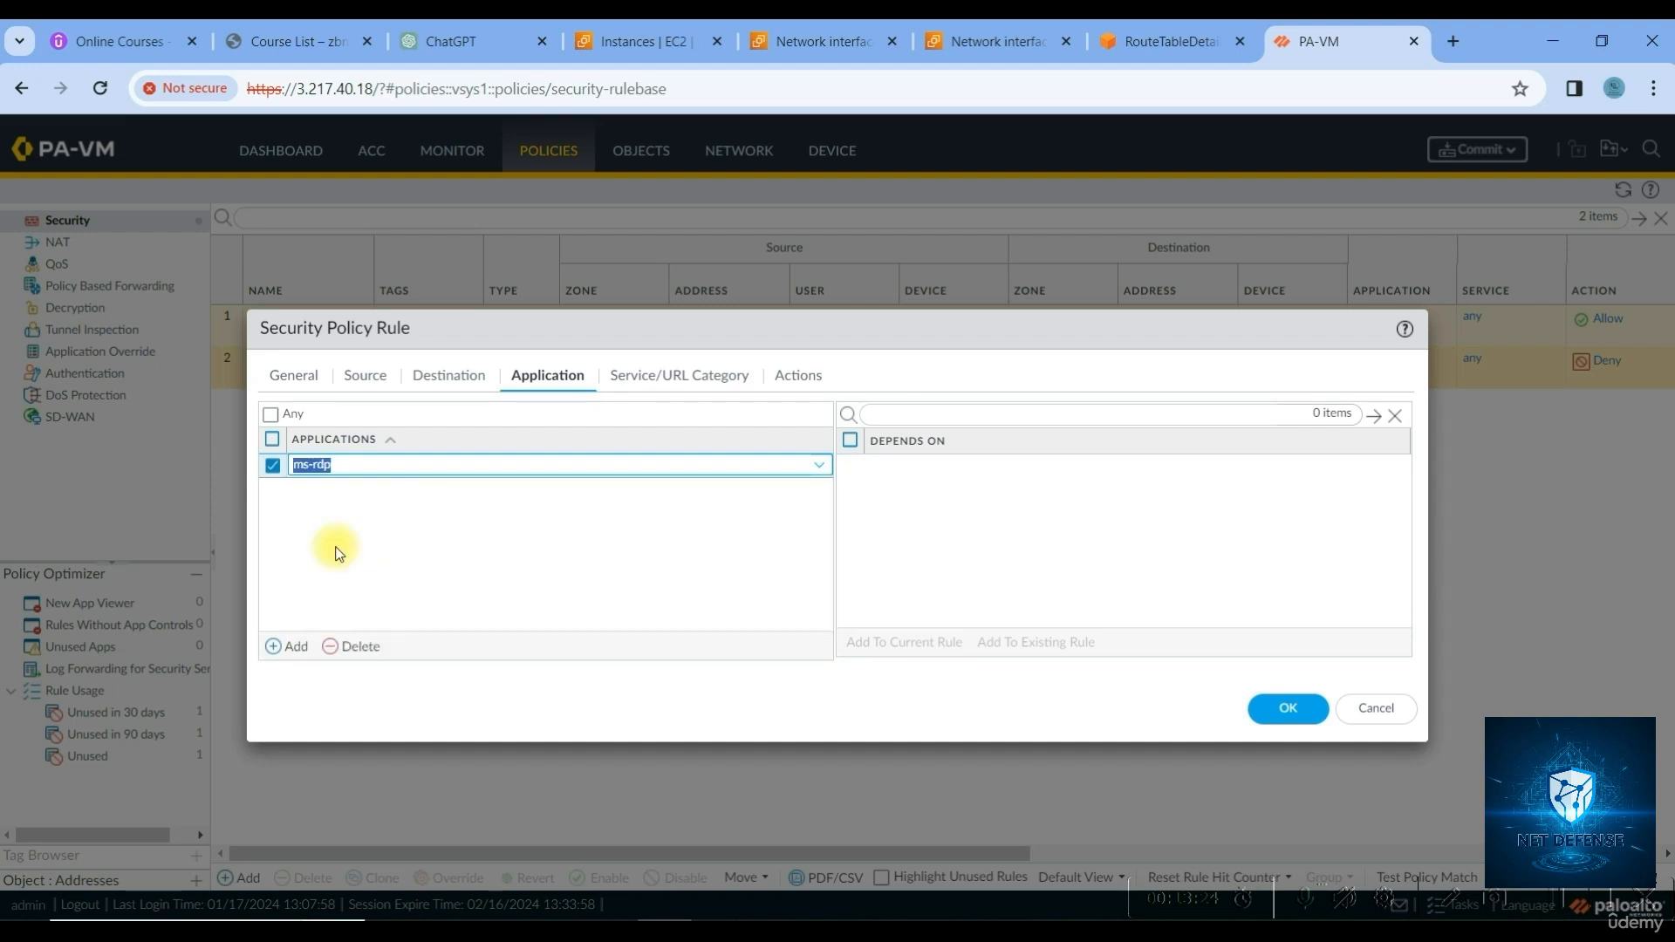
left_click(663, 377)
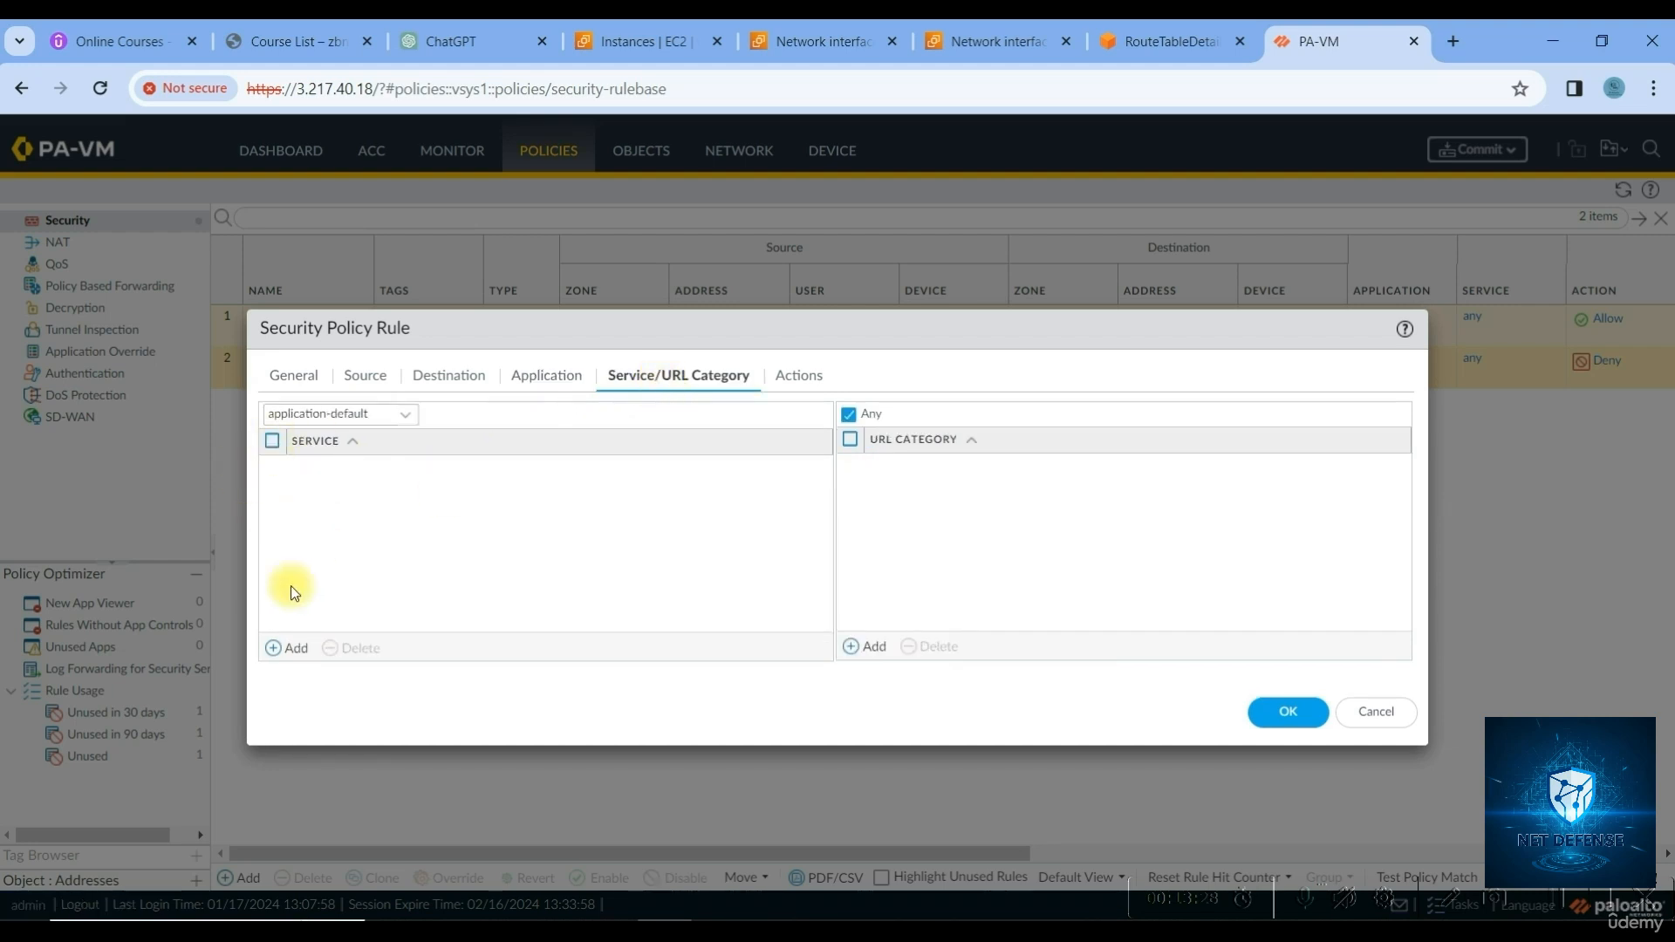
left_click(296, 650)
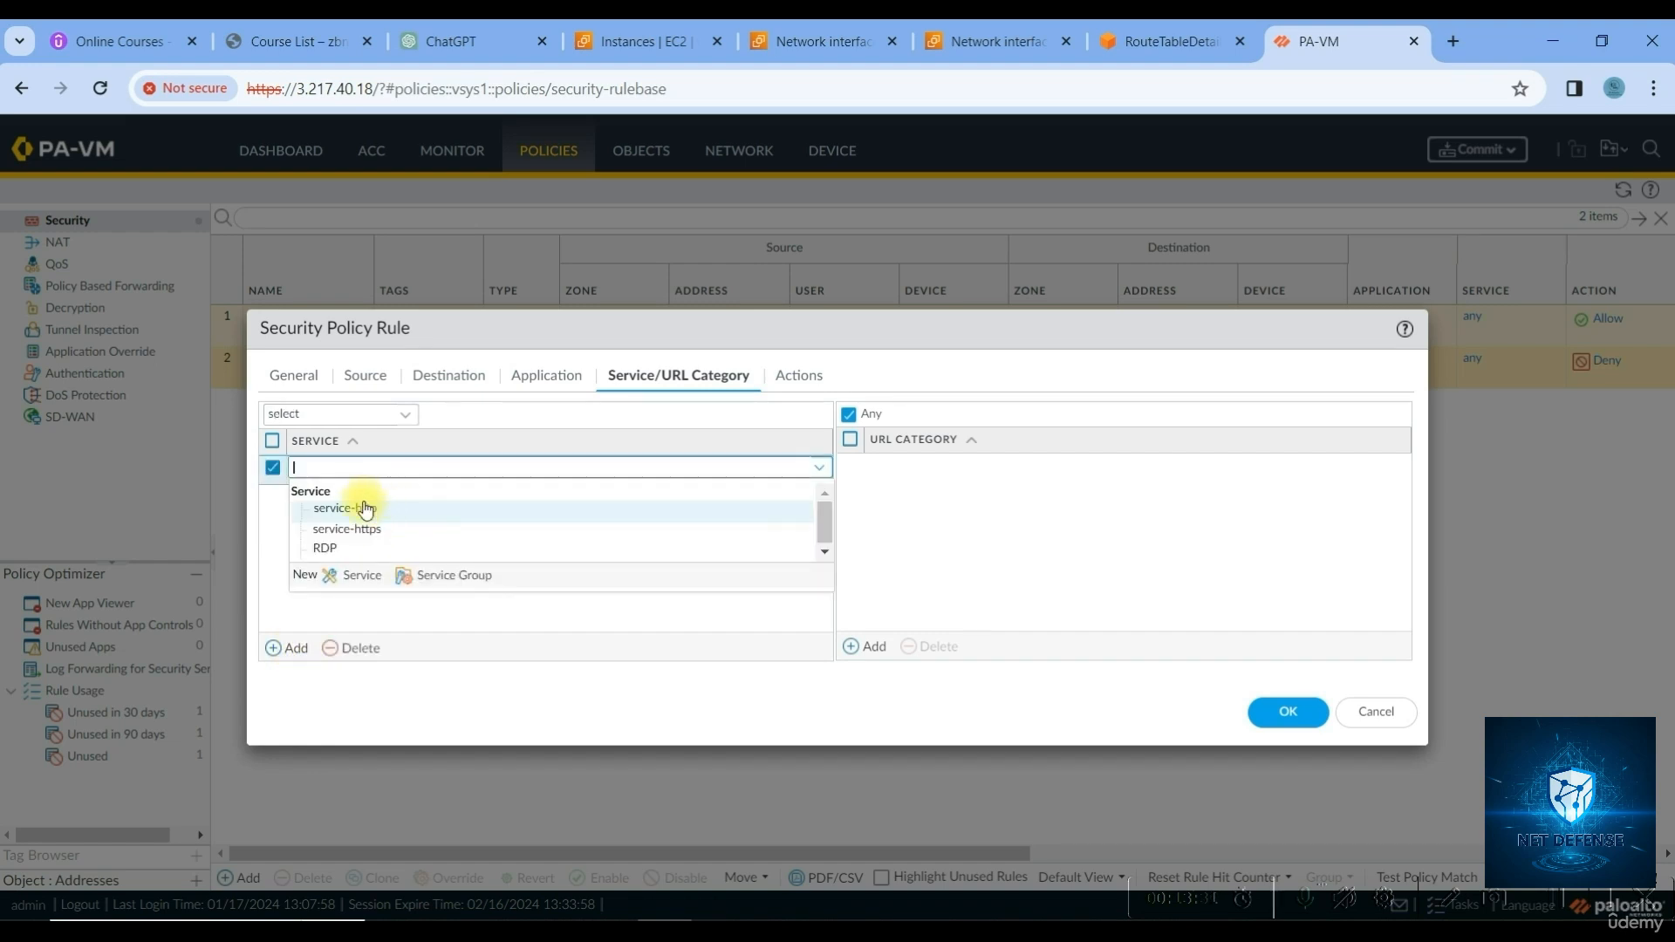
left_click(327, 549)
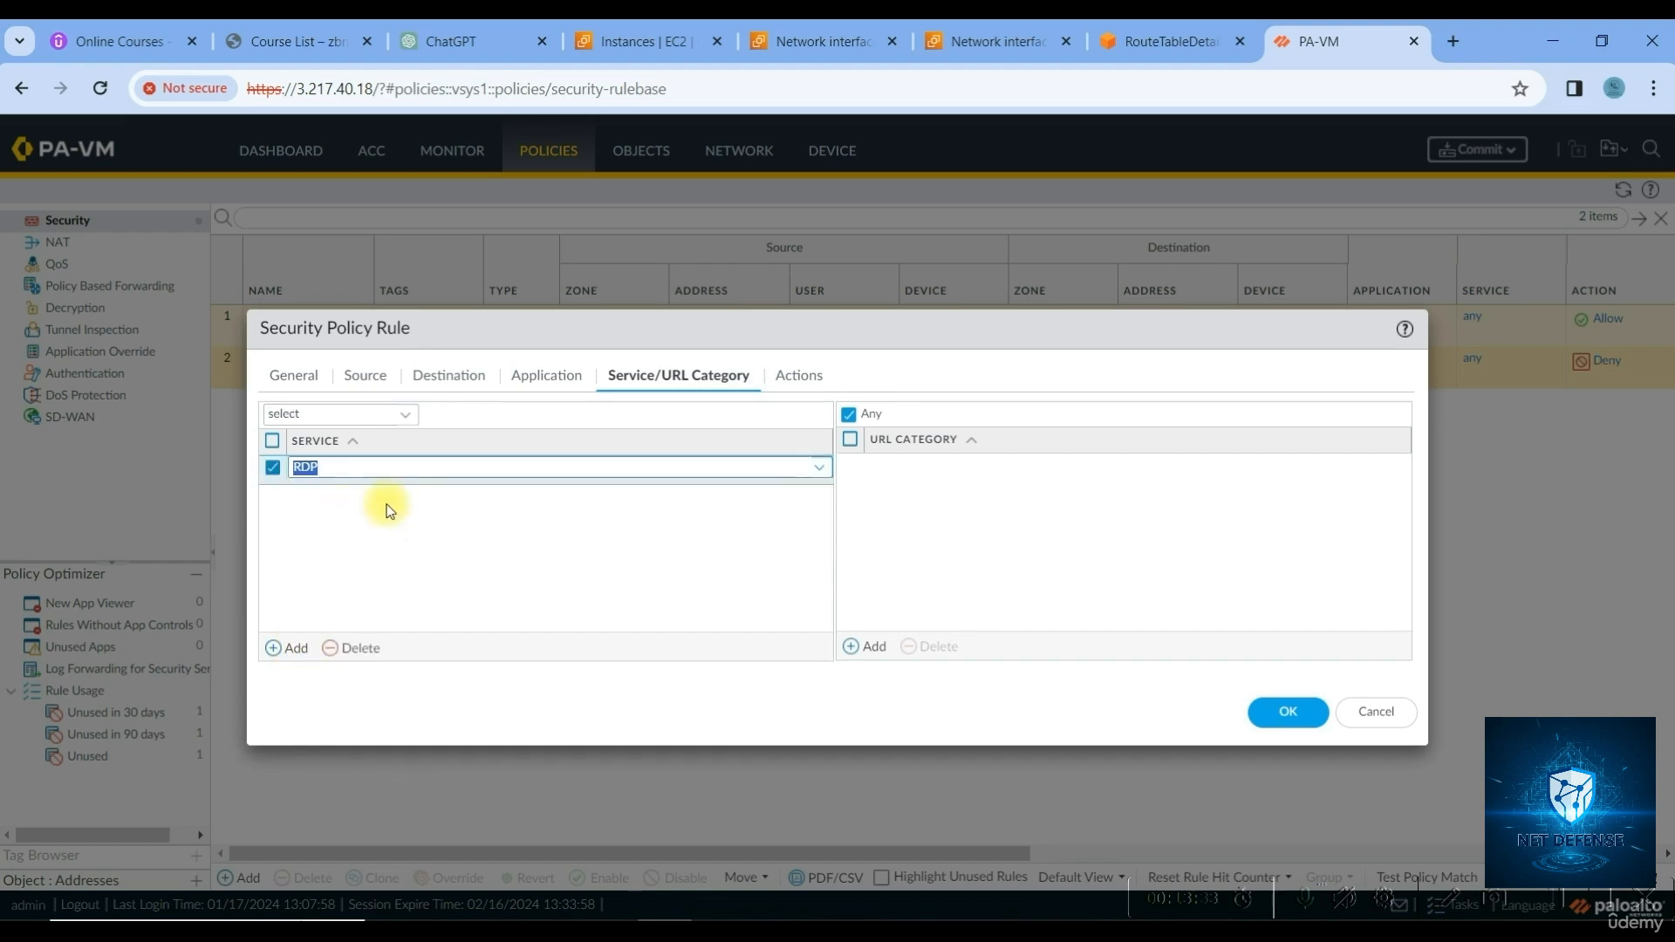
Enable Log at Session Start and save the Allow-RDP rule
left_click(796, 384)
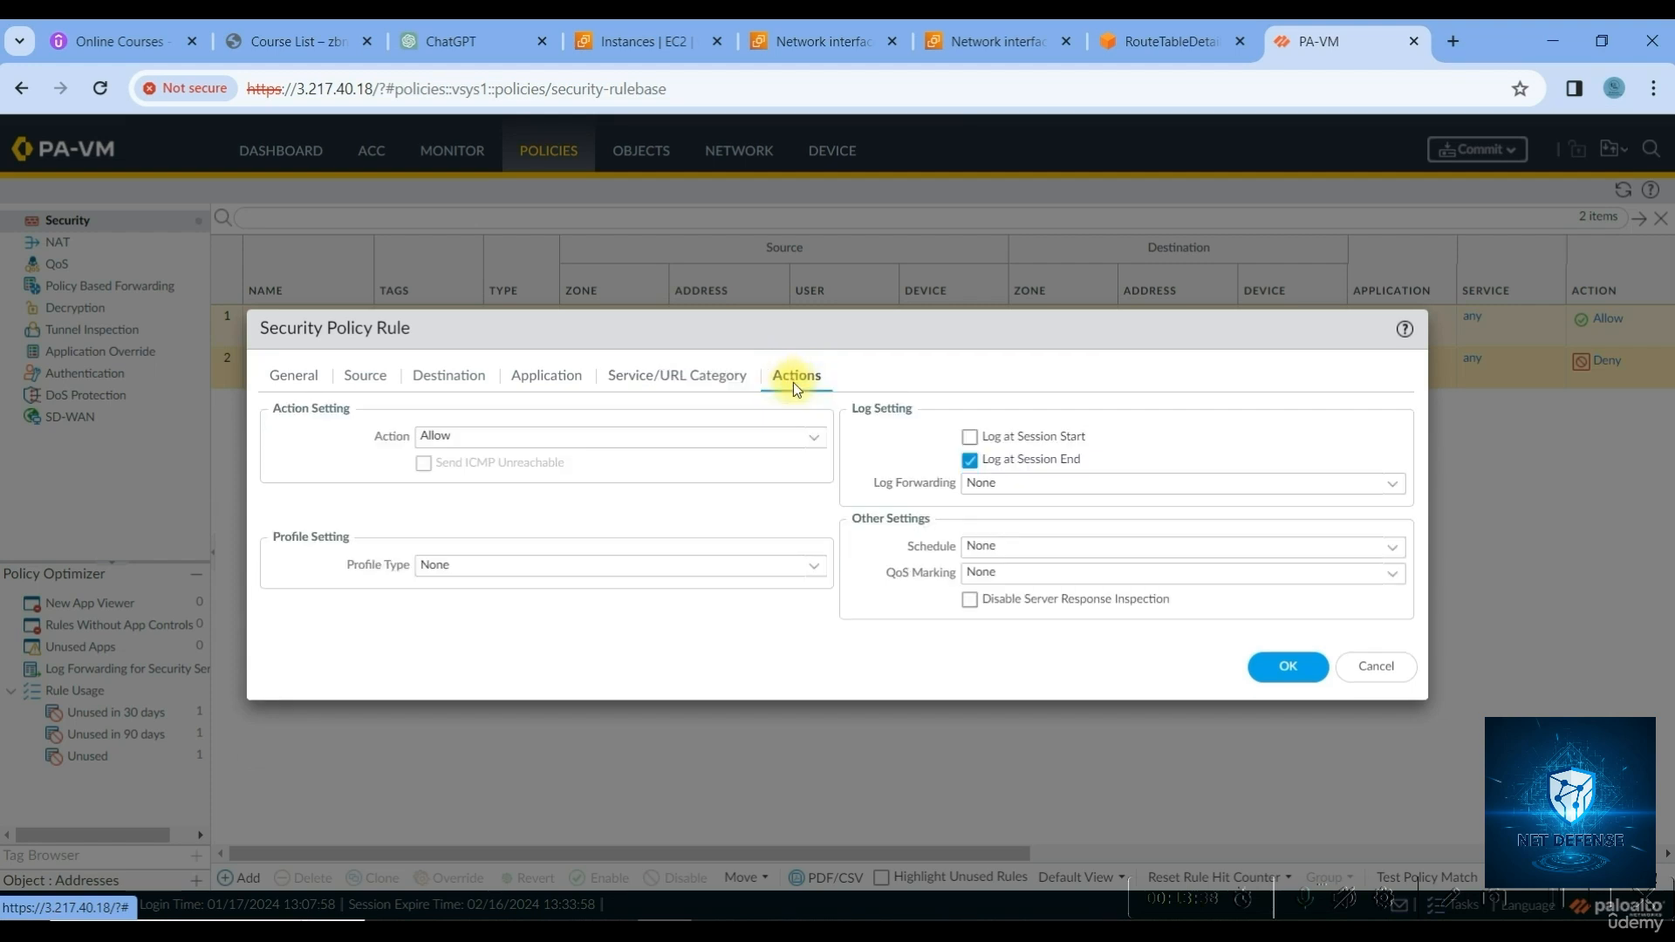
left_click(971, 439)
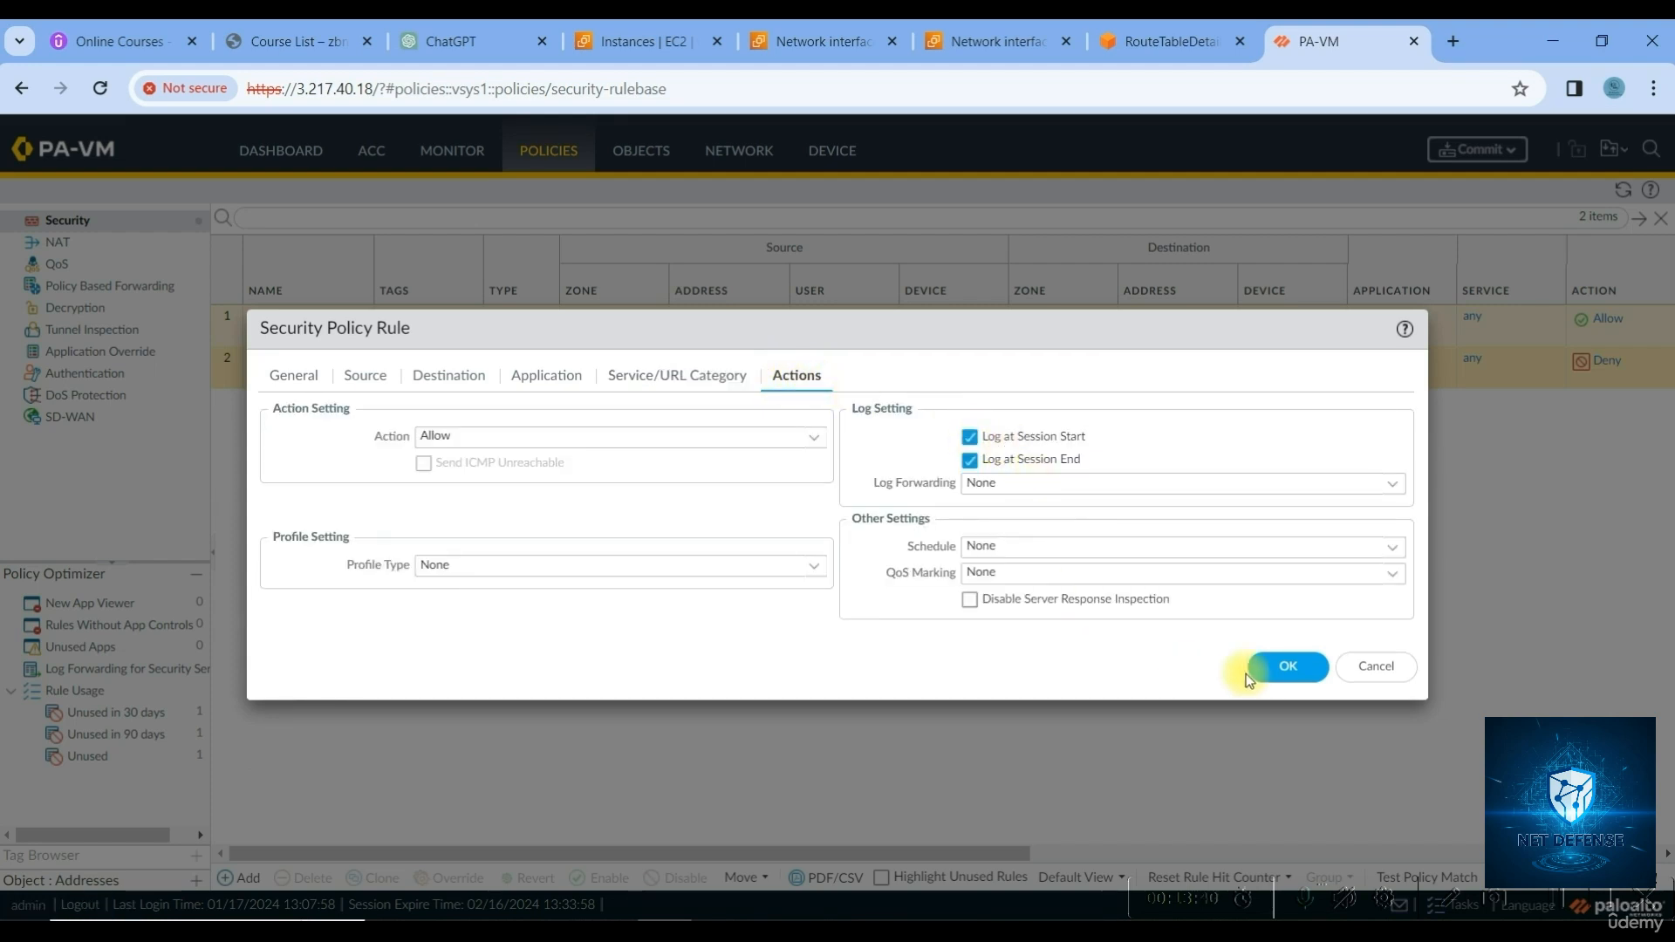
left_click(1275, 668)
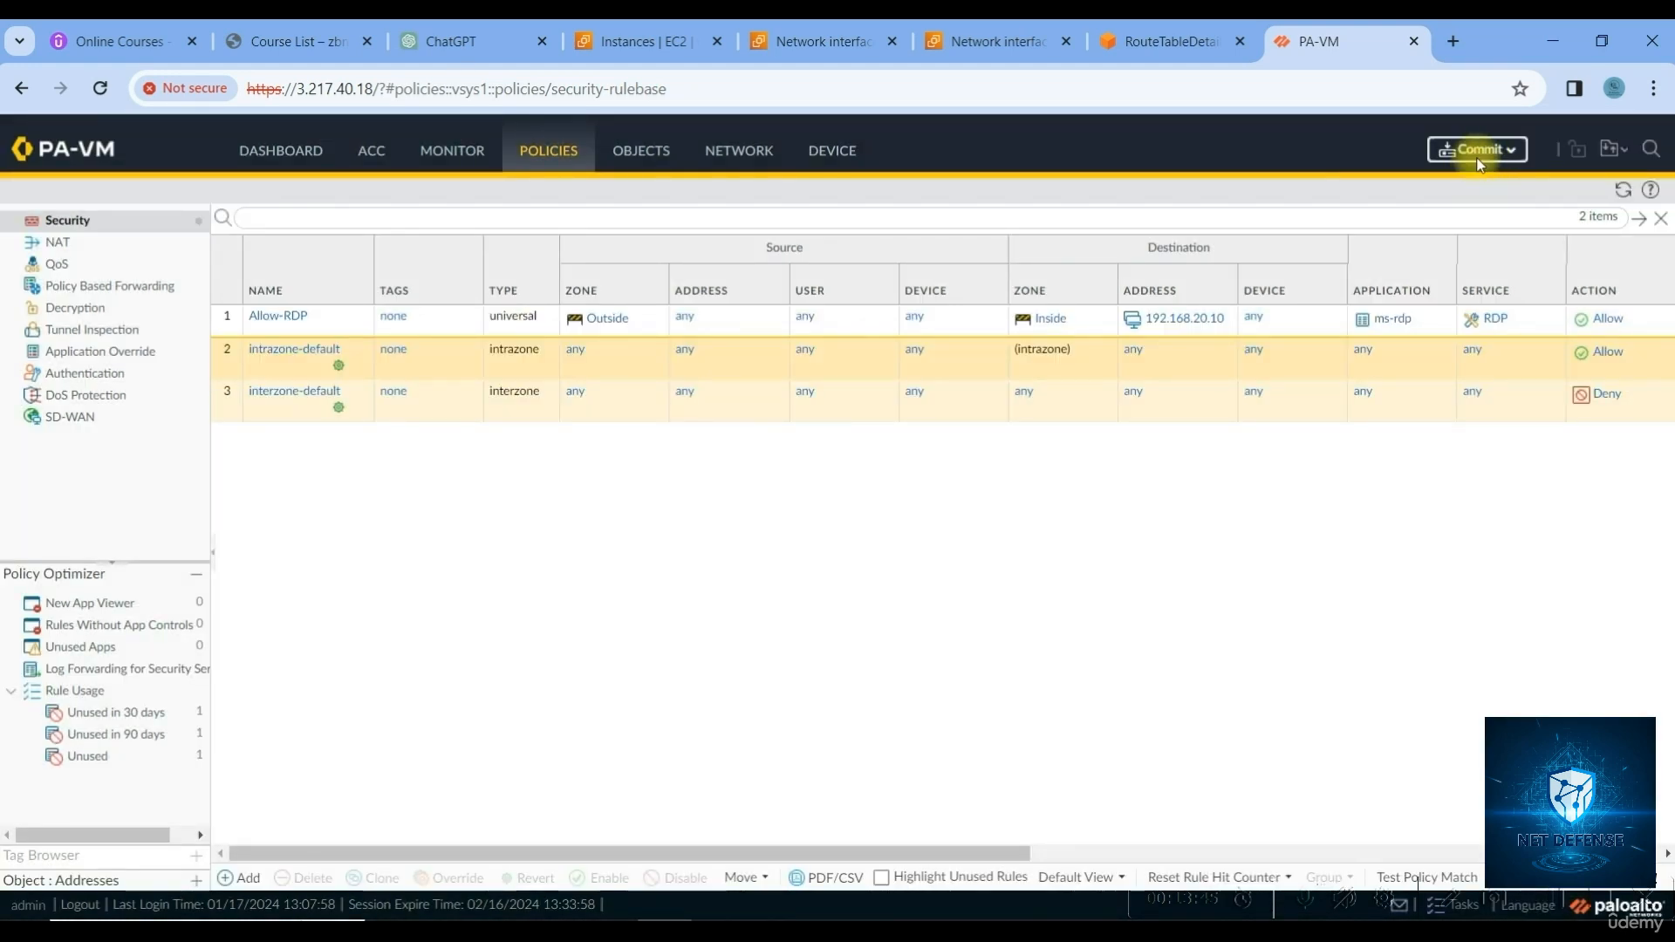
Commit the pending NAT and Allow-RDP rule changes on the PA-VM firewall
left_click(1477, 153)
left_click(1030, 785)
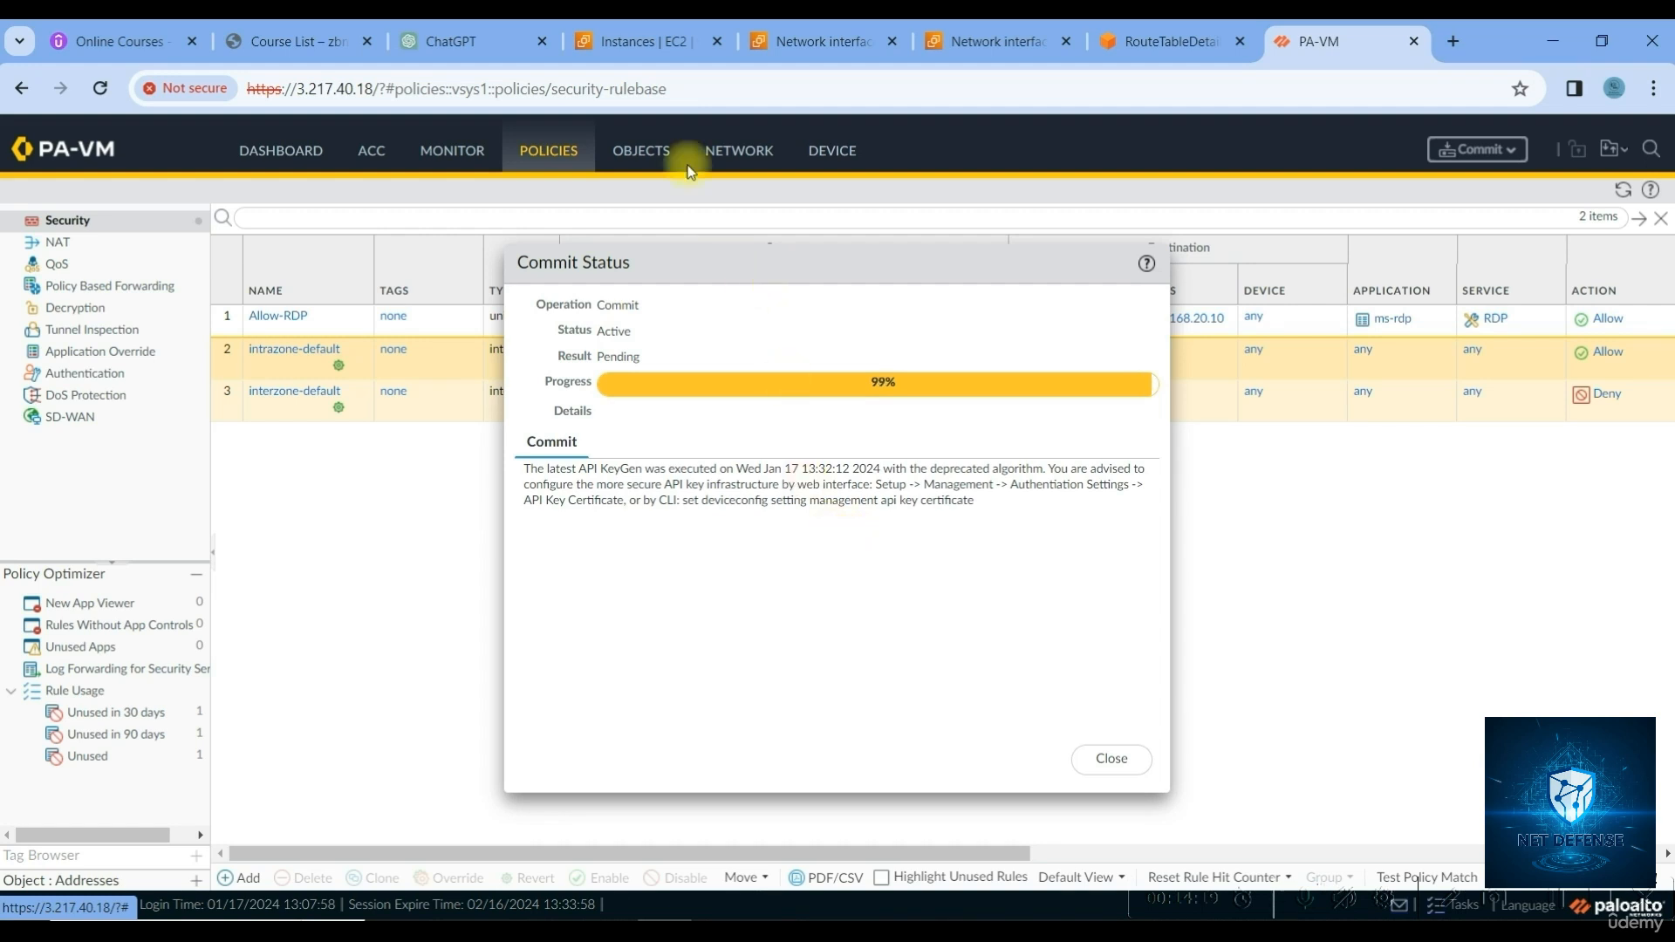
Refresh the EC2 instance list and rename the Windows instance to Windows-Inside
left_click(622, 42)
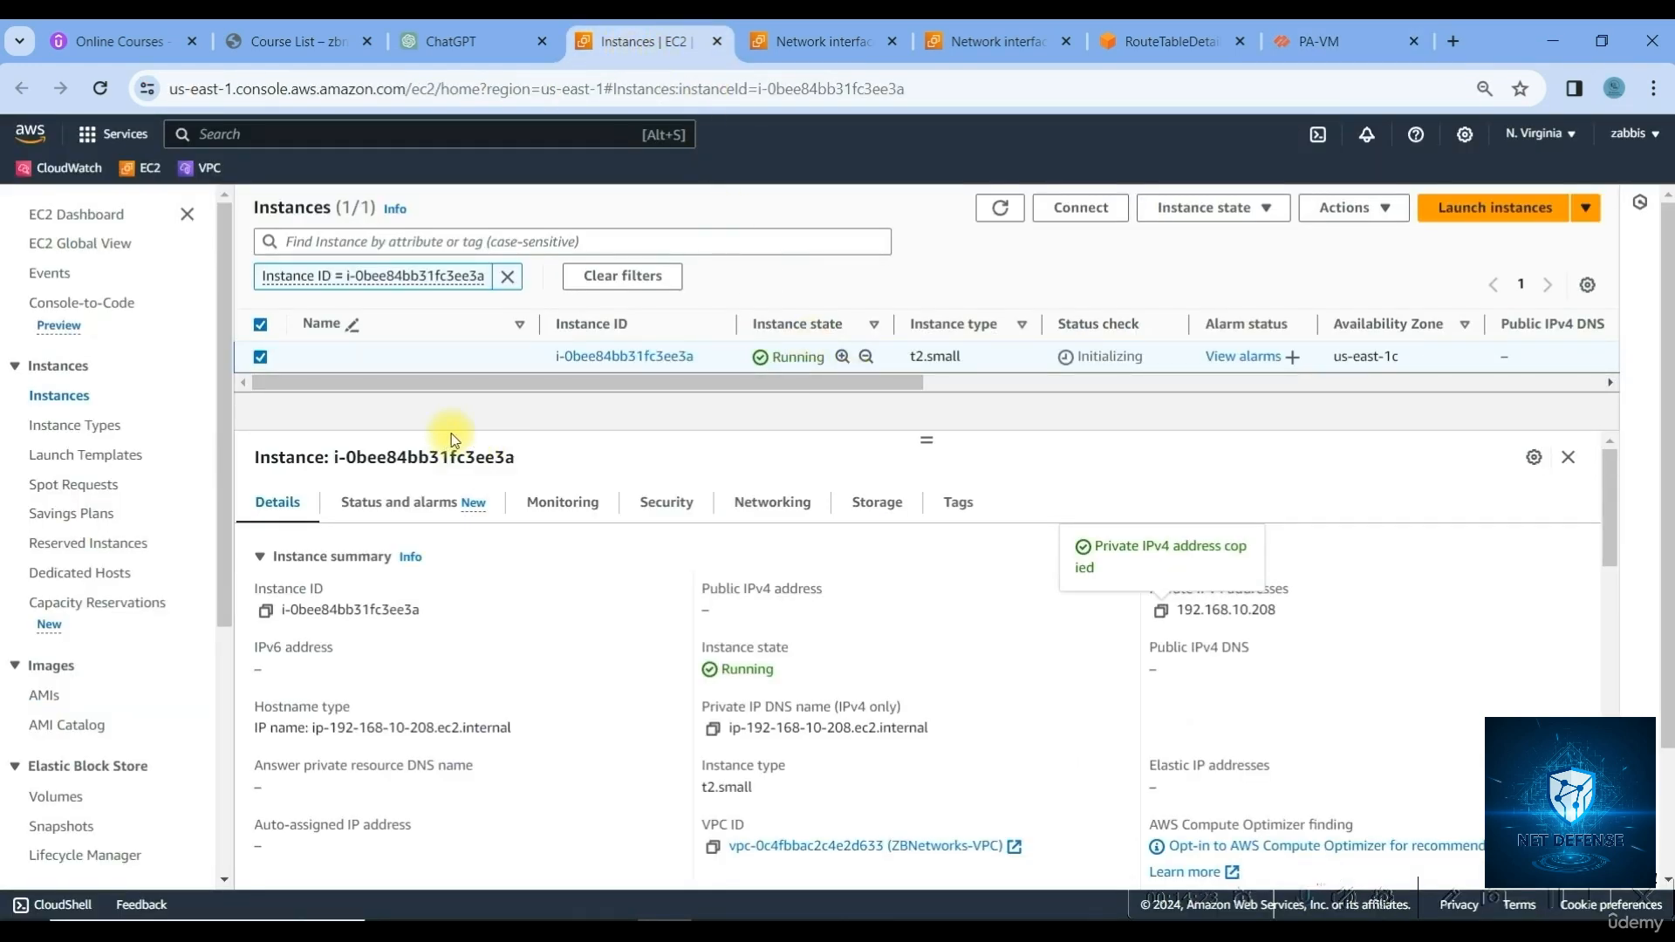
left_click(1003, 209)
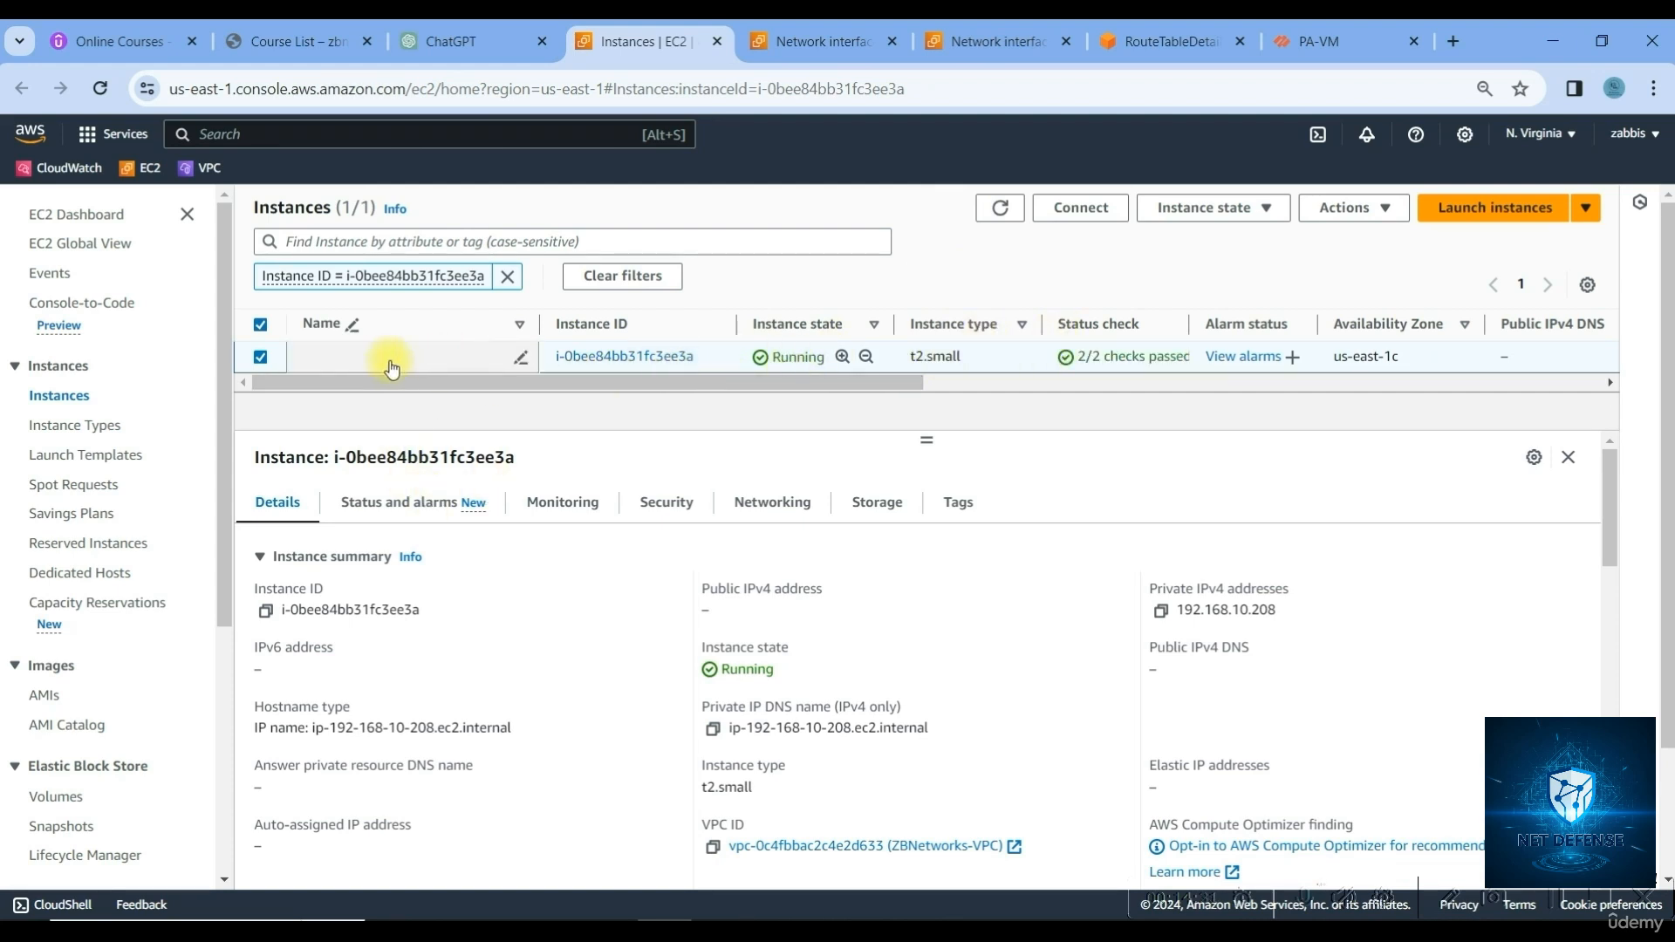
left_click(523, 360)
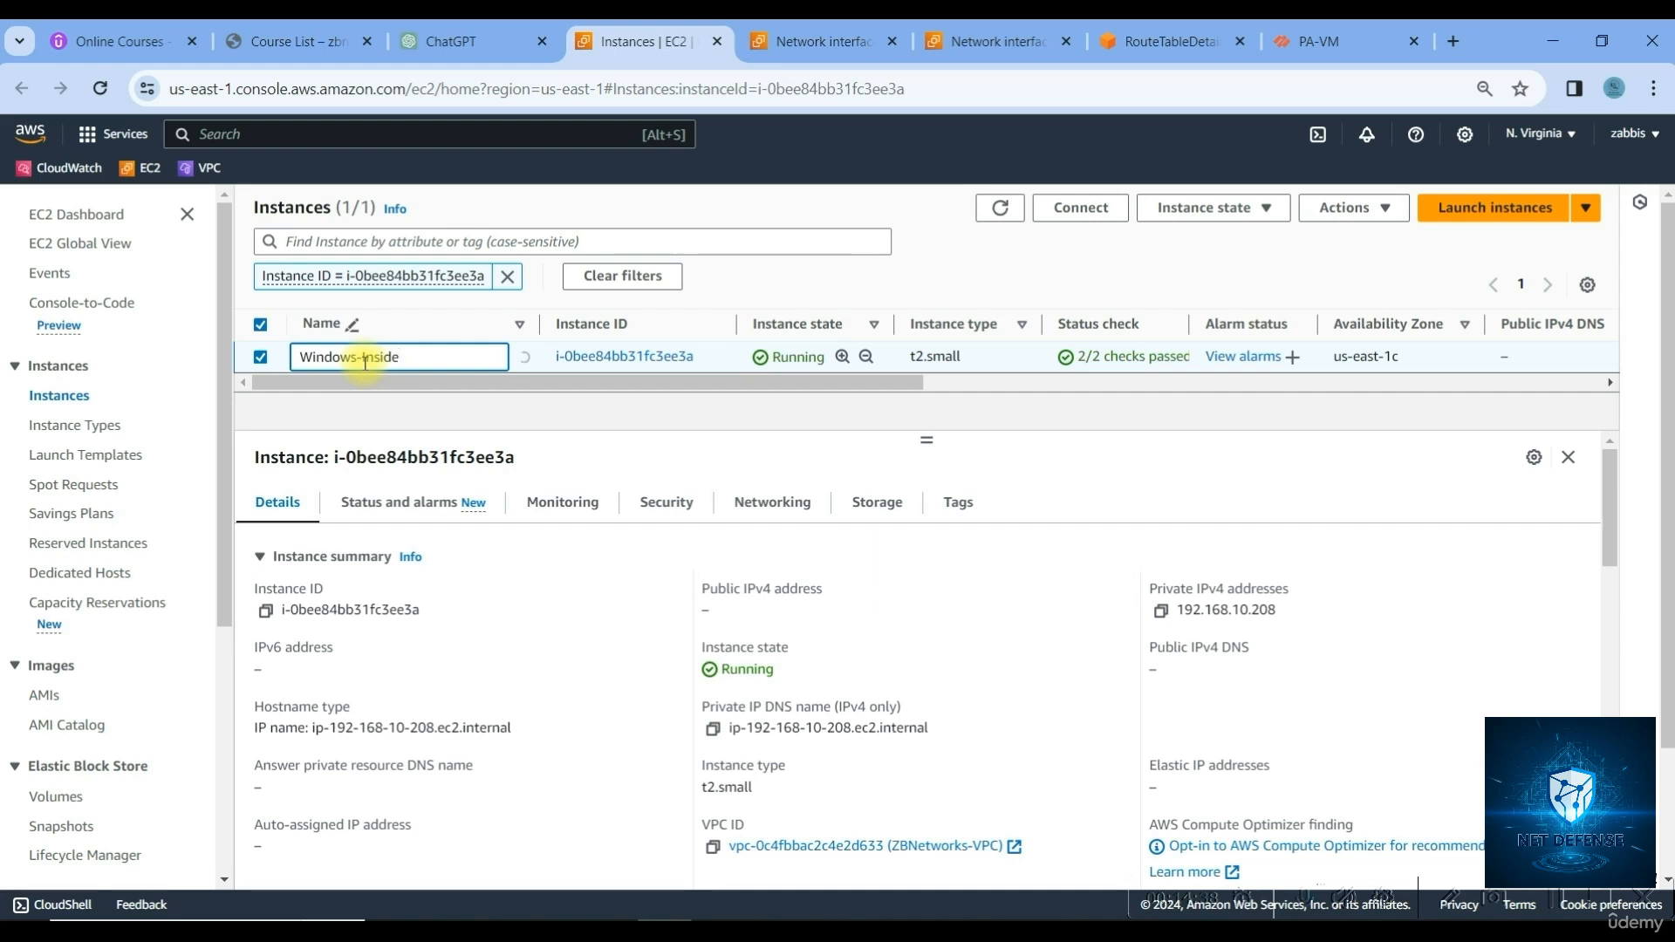
left_click(516, 377)
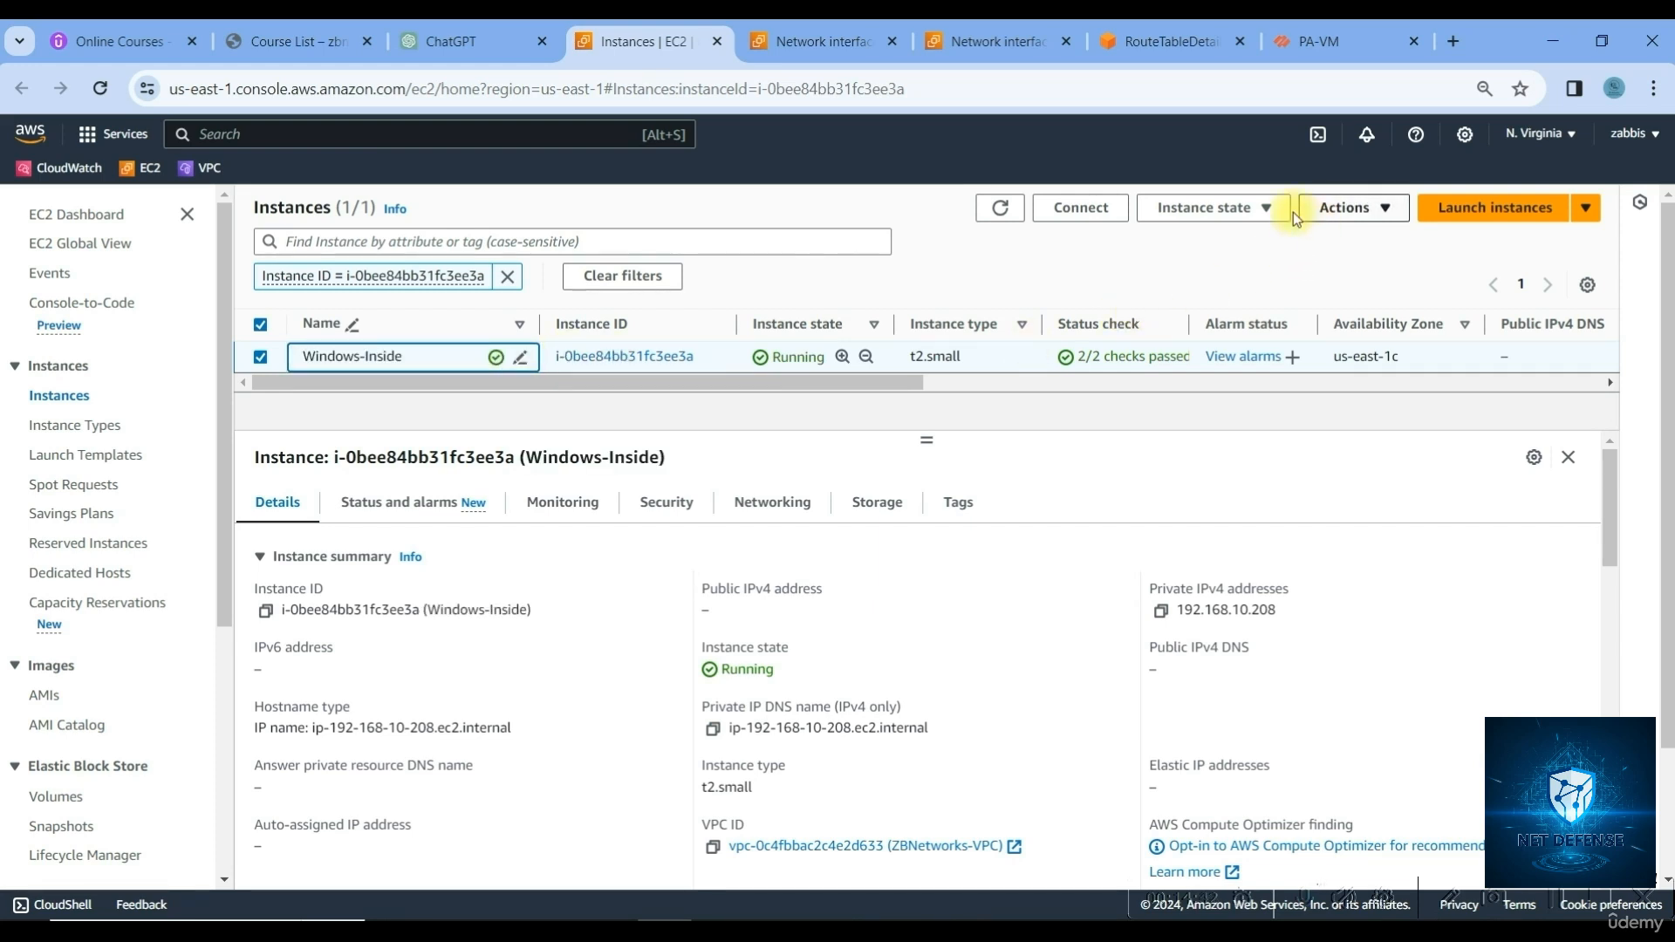
Decrypt the Windows-Inside Administrator password using the Palo-Alto.pem key file
left_click(1123, 213)
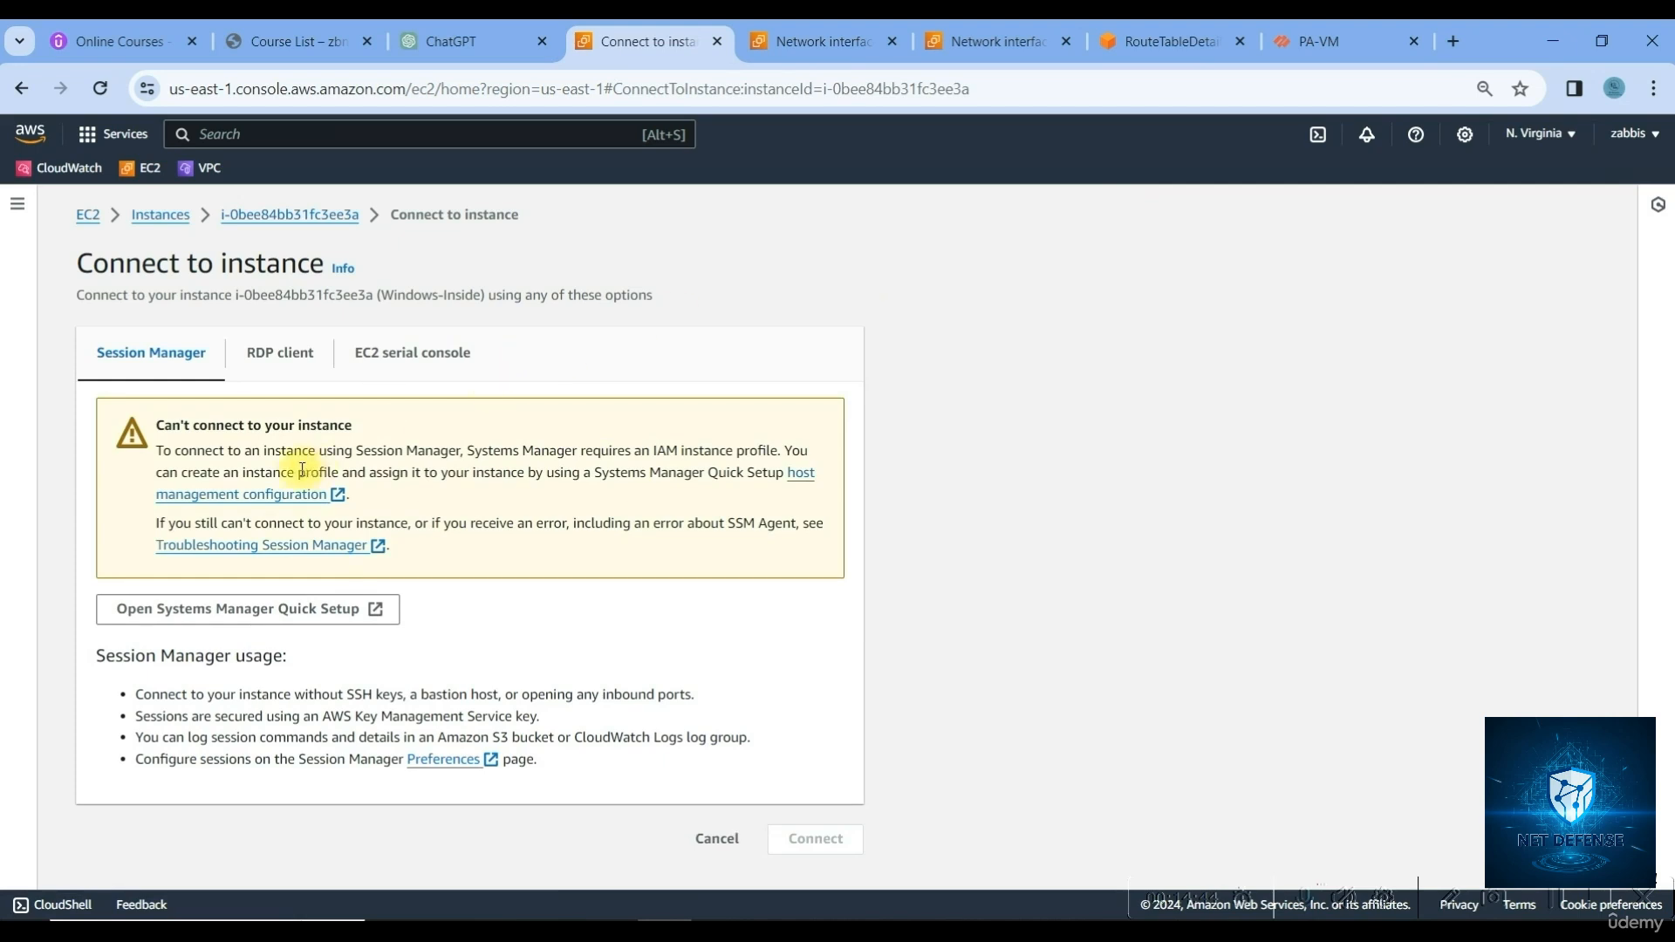
left_click(269, 355)
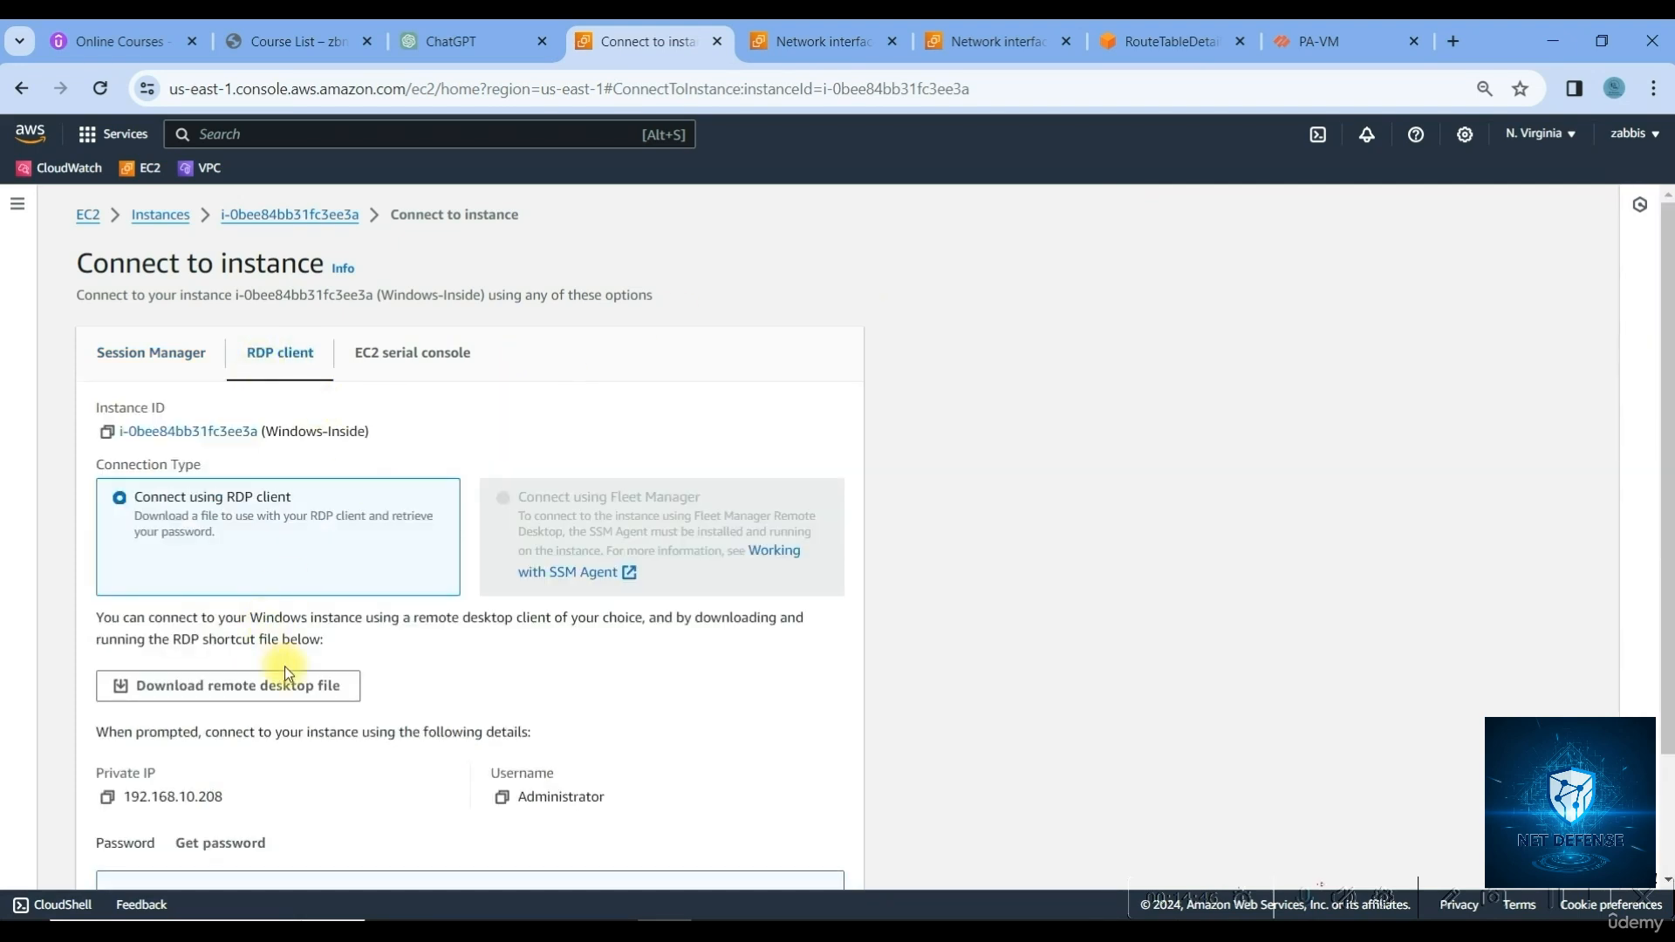
scroll(288, 672, "down", 2)
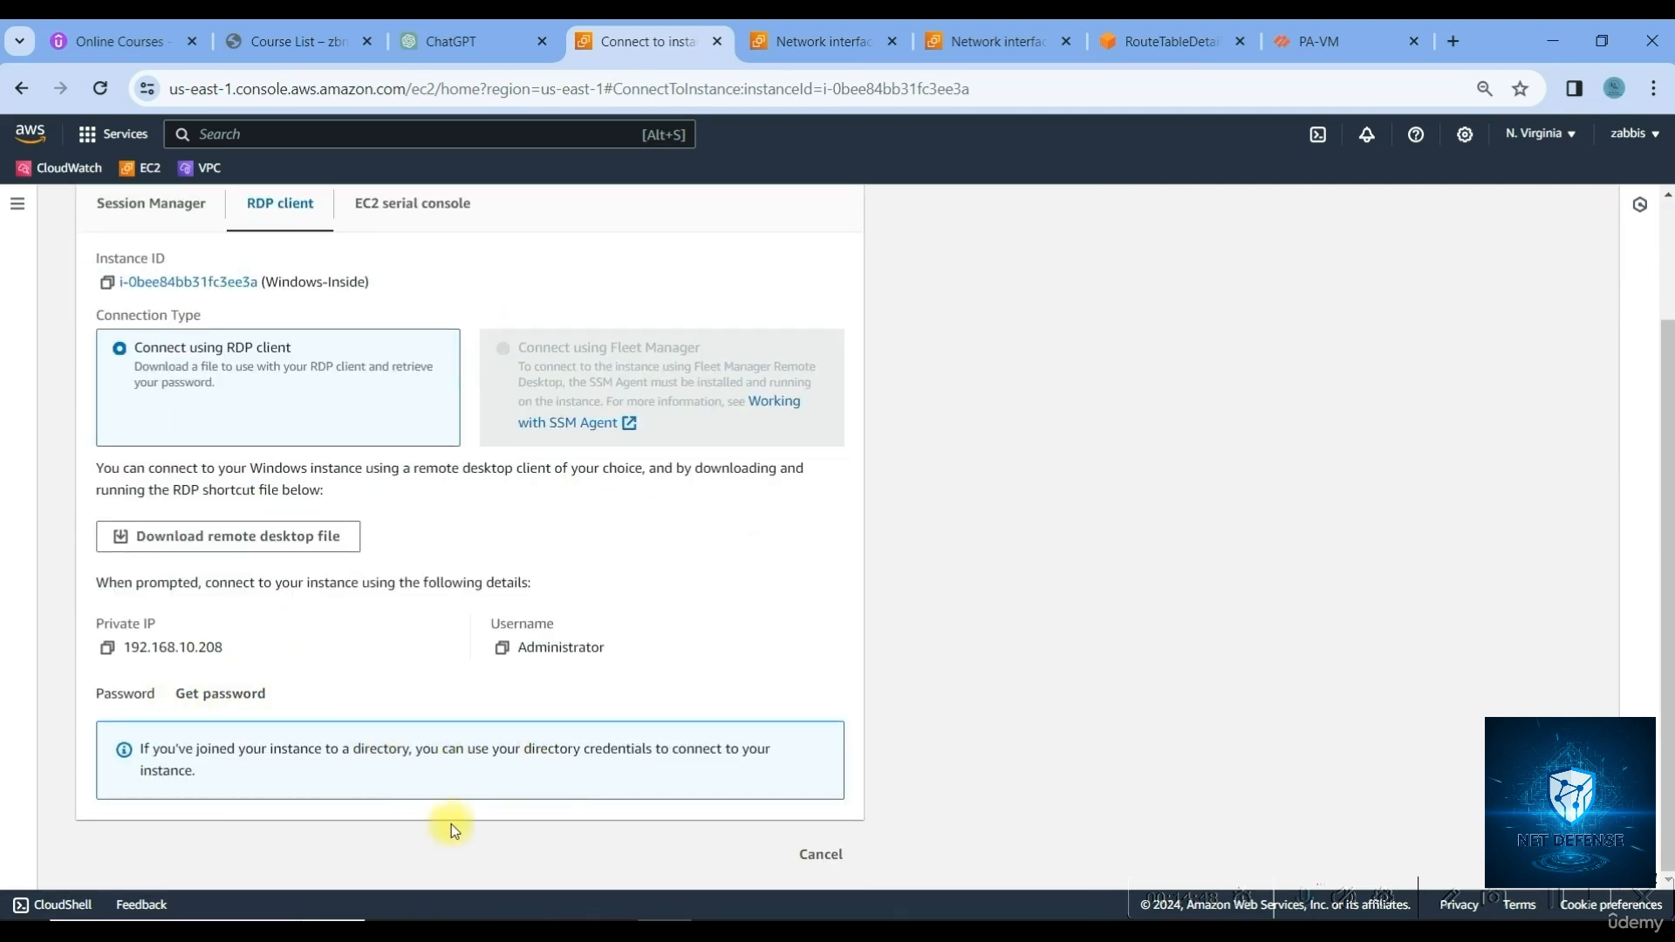
left_click(192, 698)
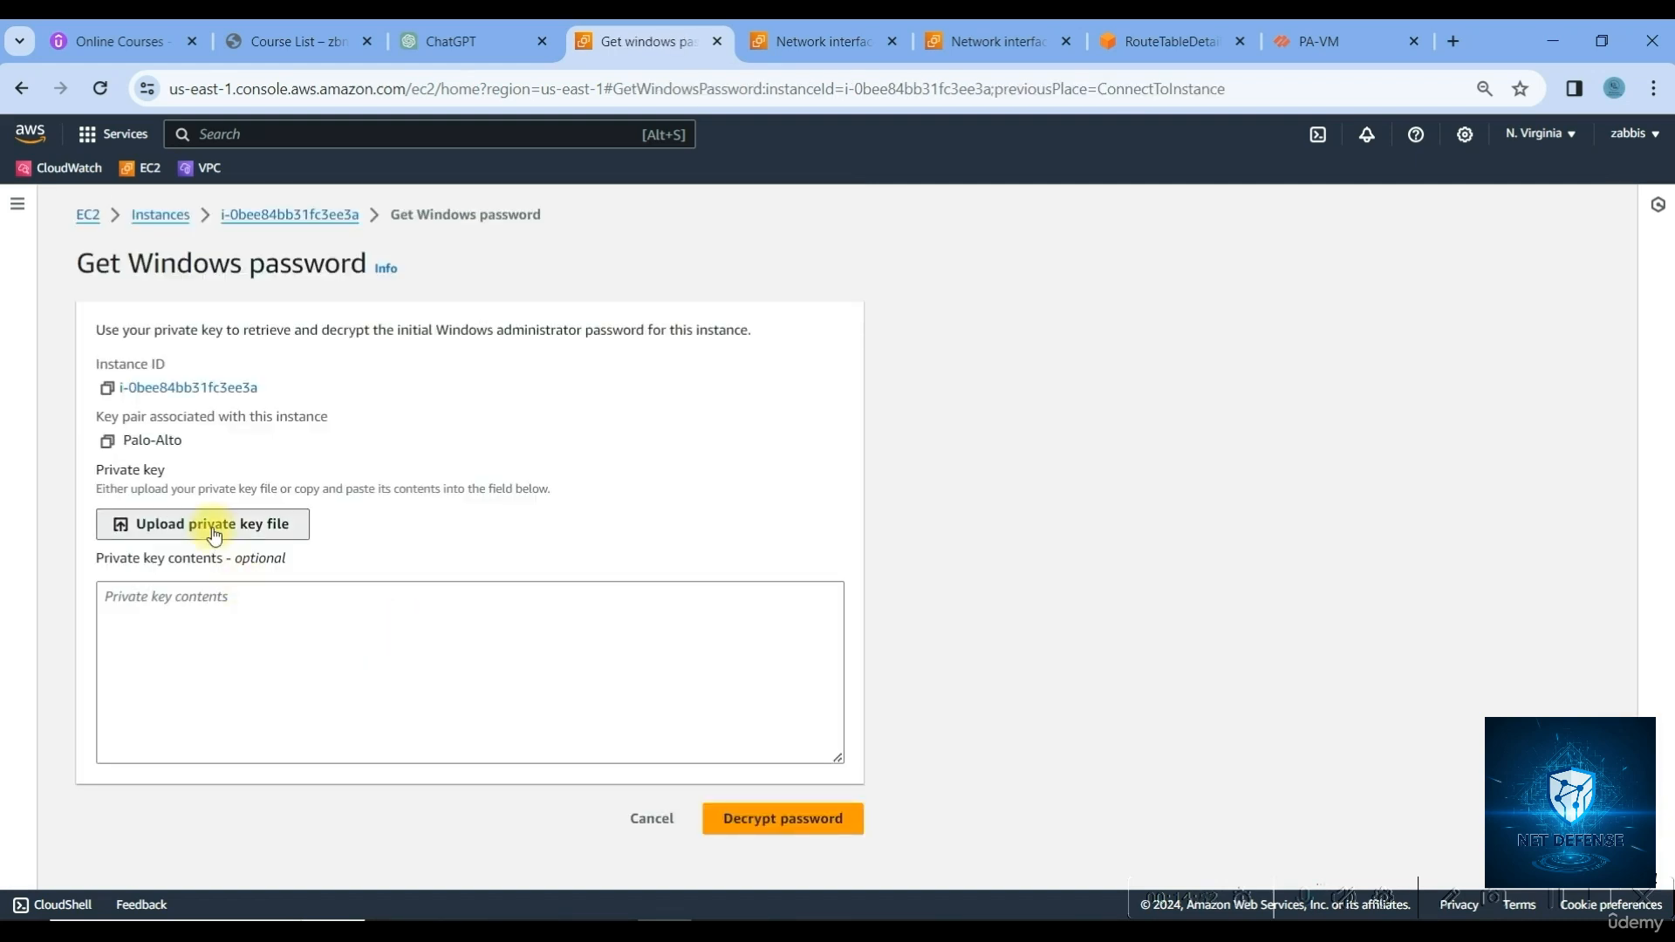
left_click(212, 524)
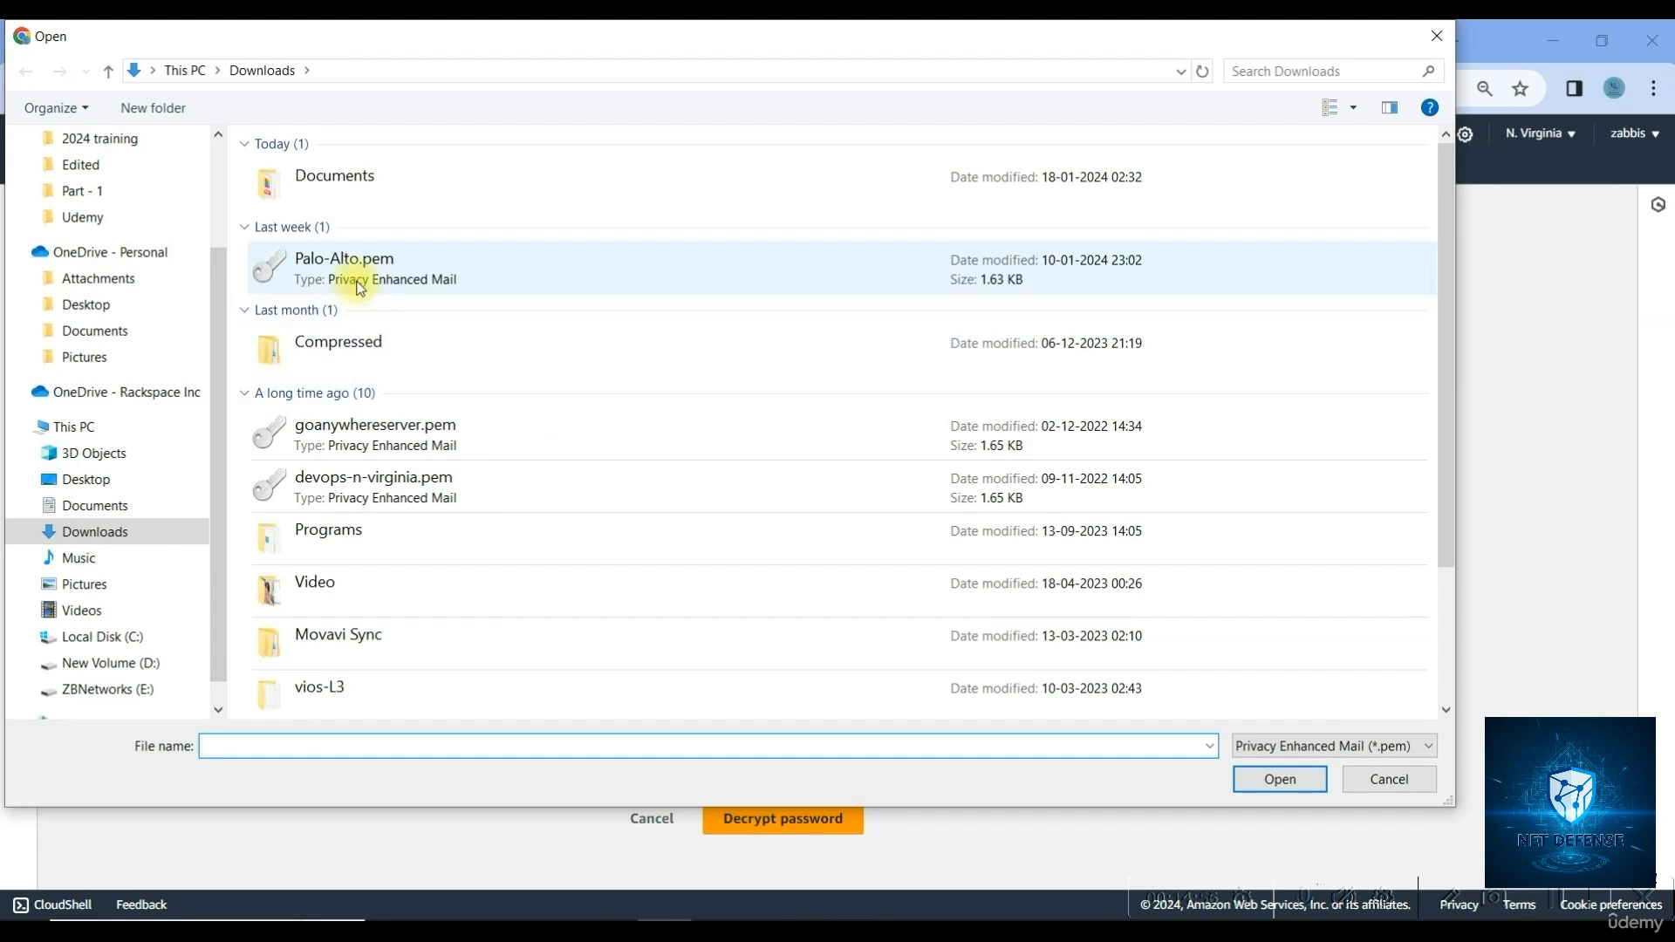
double_click(344, 269)
left_click(752, 867)
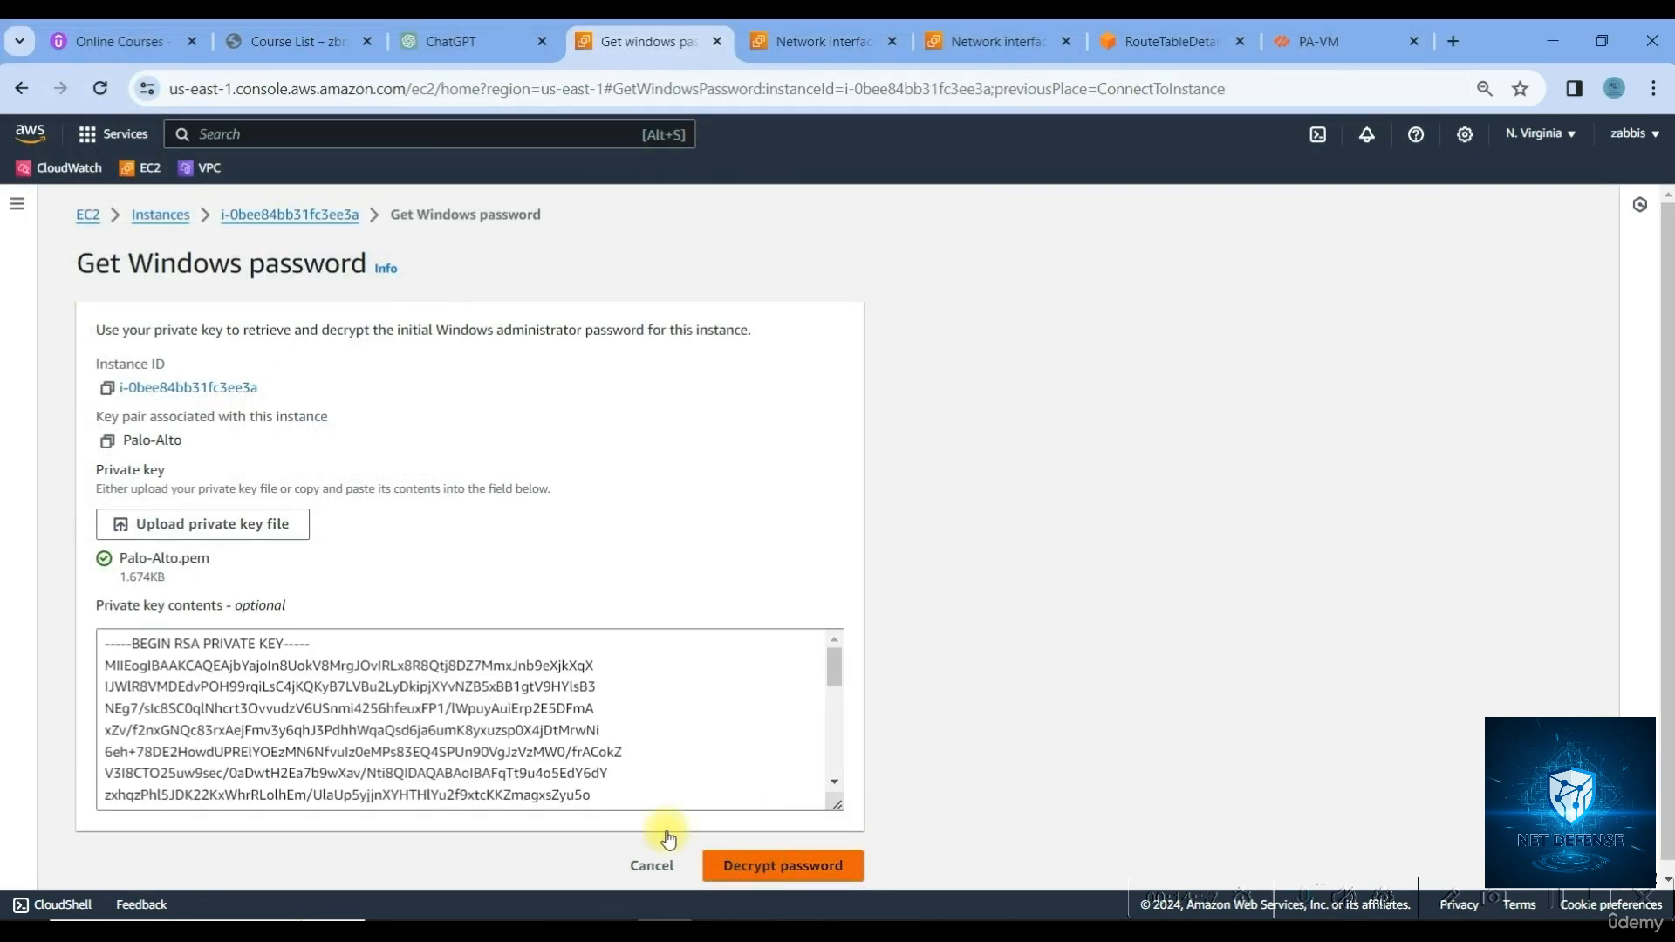
Copy the decrypted Administrator password and search Windows for rdp
scroll(218, 733, "down", 2)
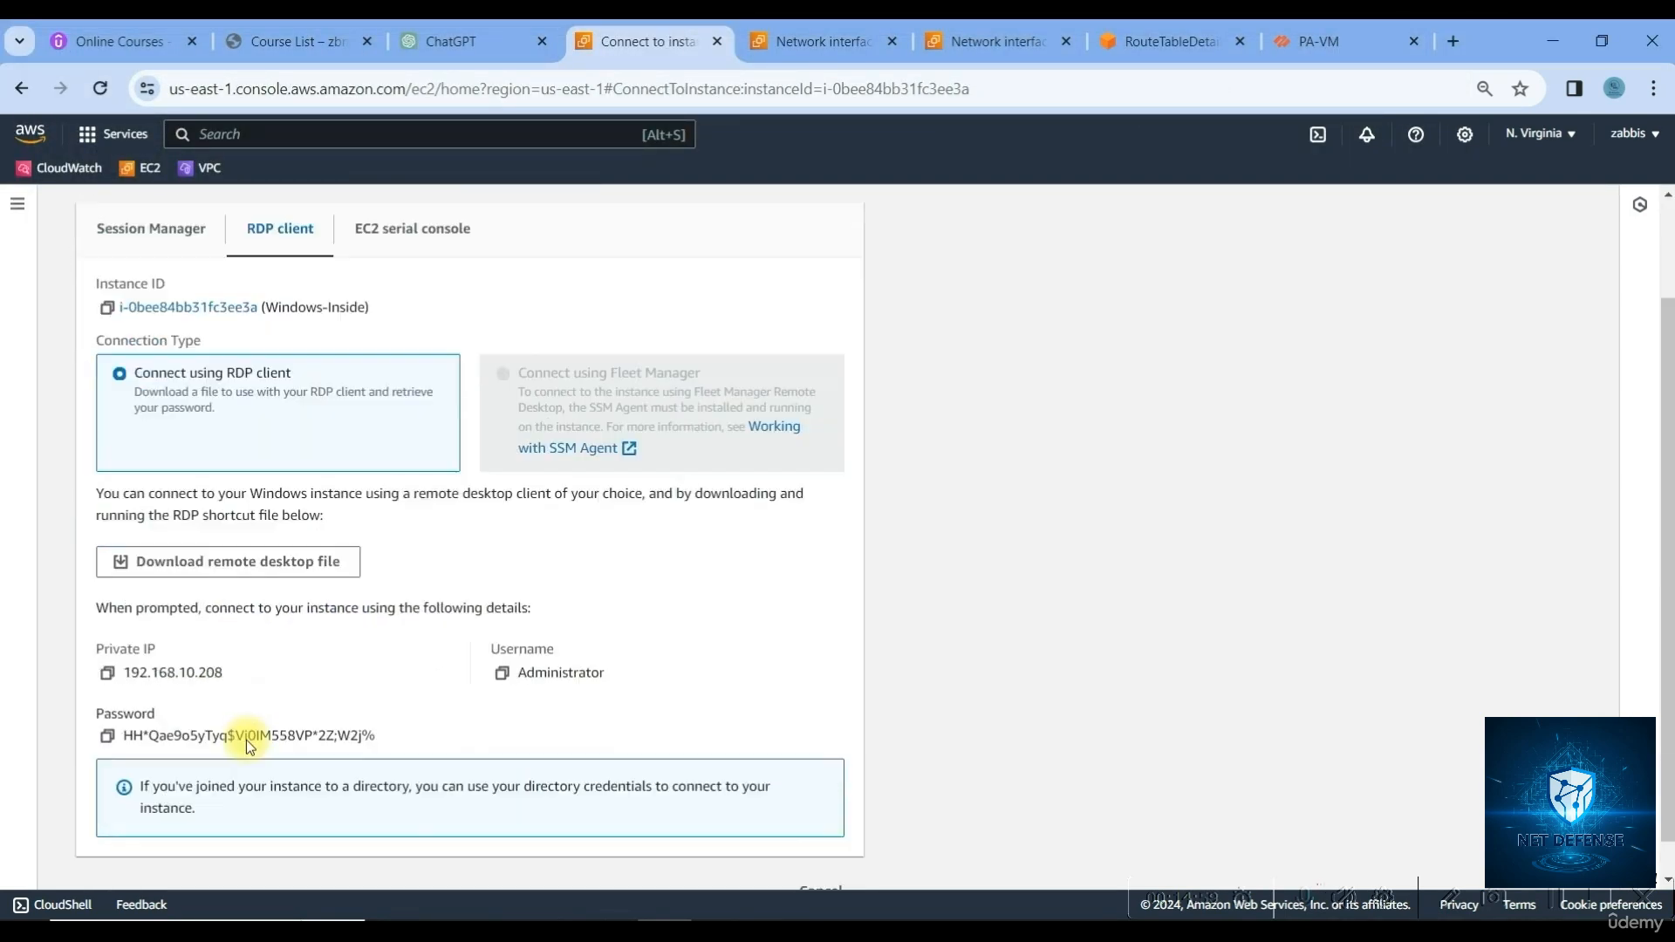
left_click(106, 700)
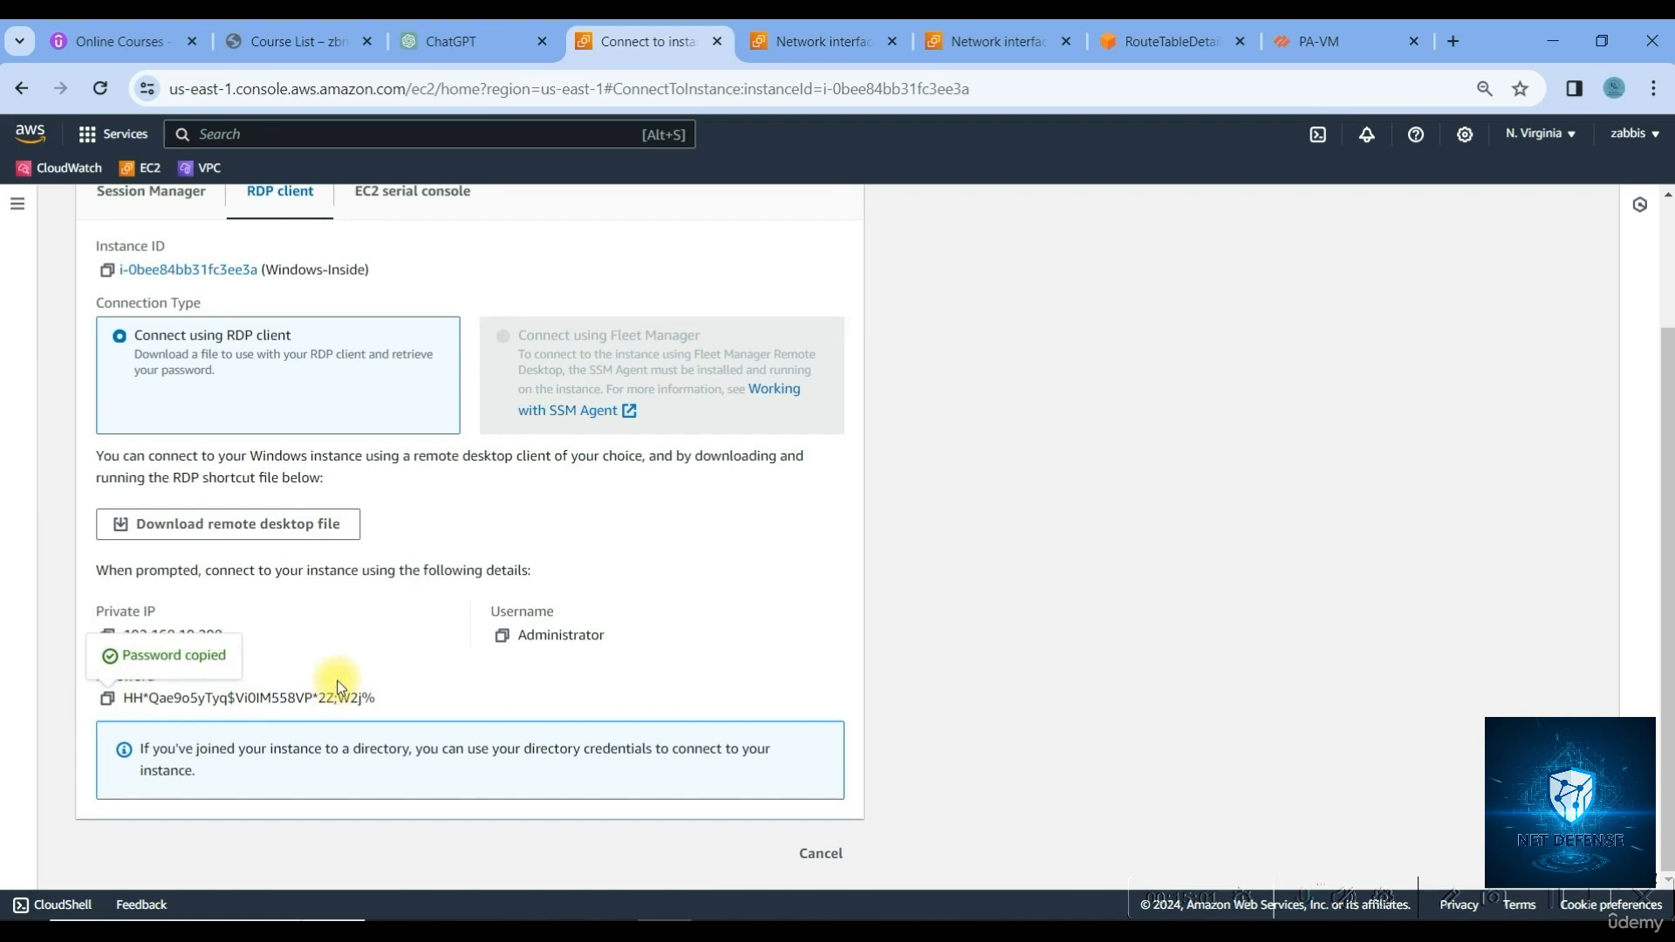
key("super")
type("r")
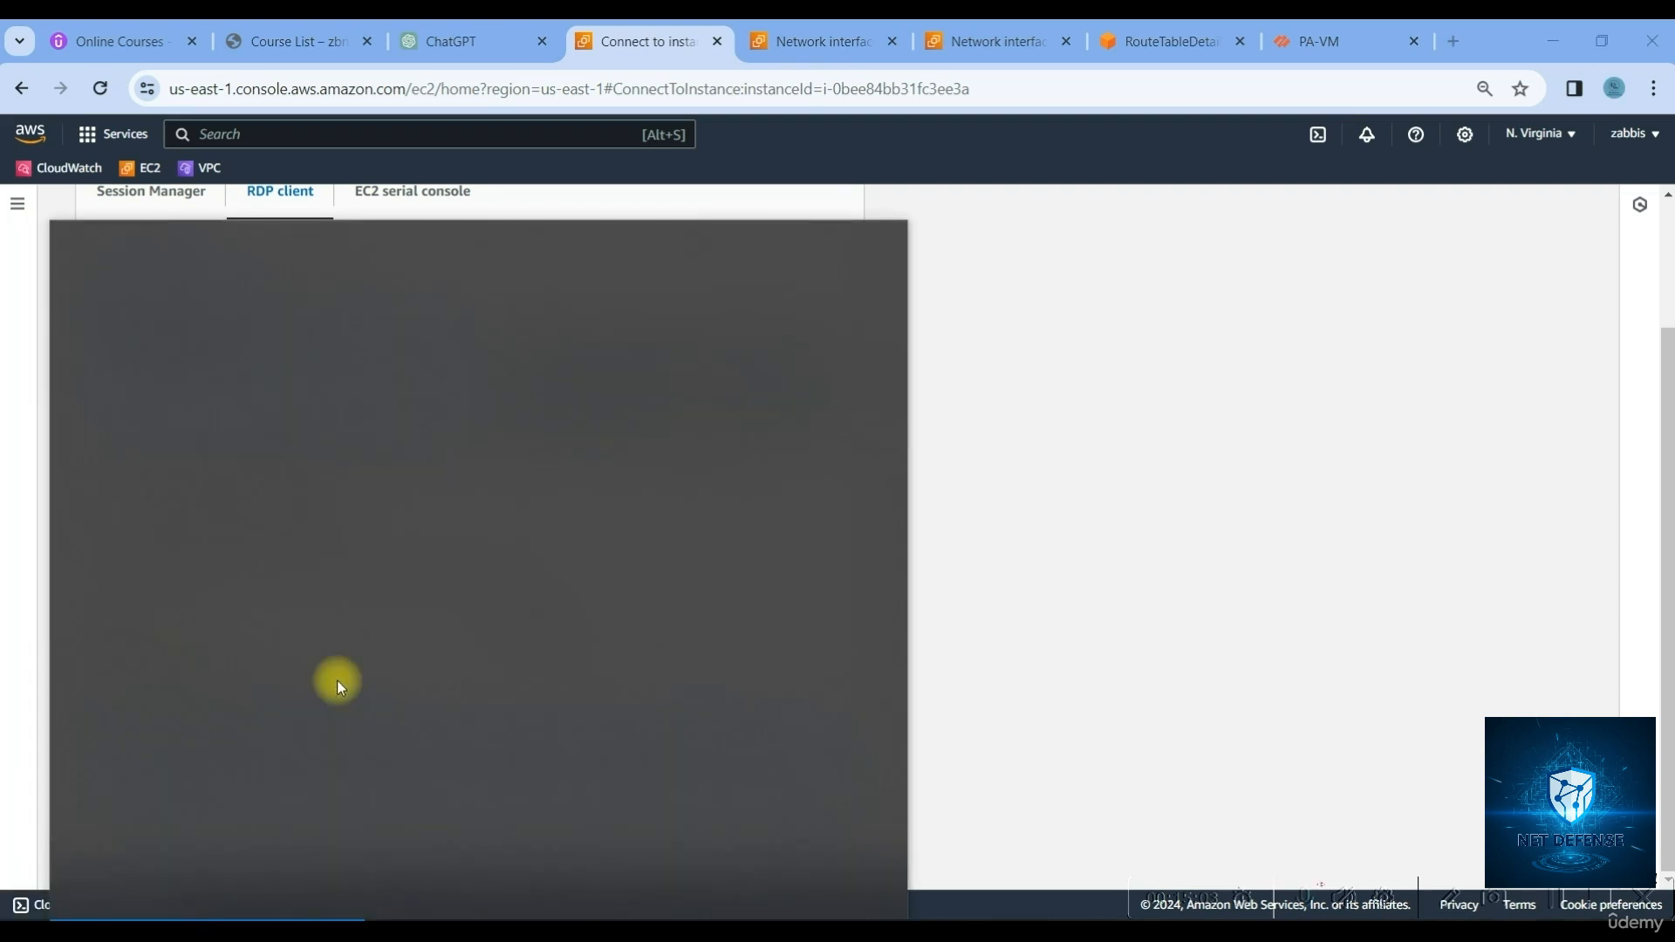
type("dp")
Launch Remote Desktop Connection and find the firewall's public IP 3.217.40.18 in EC2
key("Return")
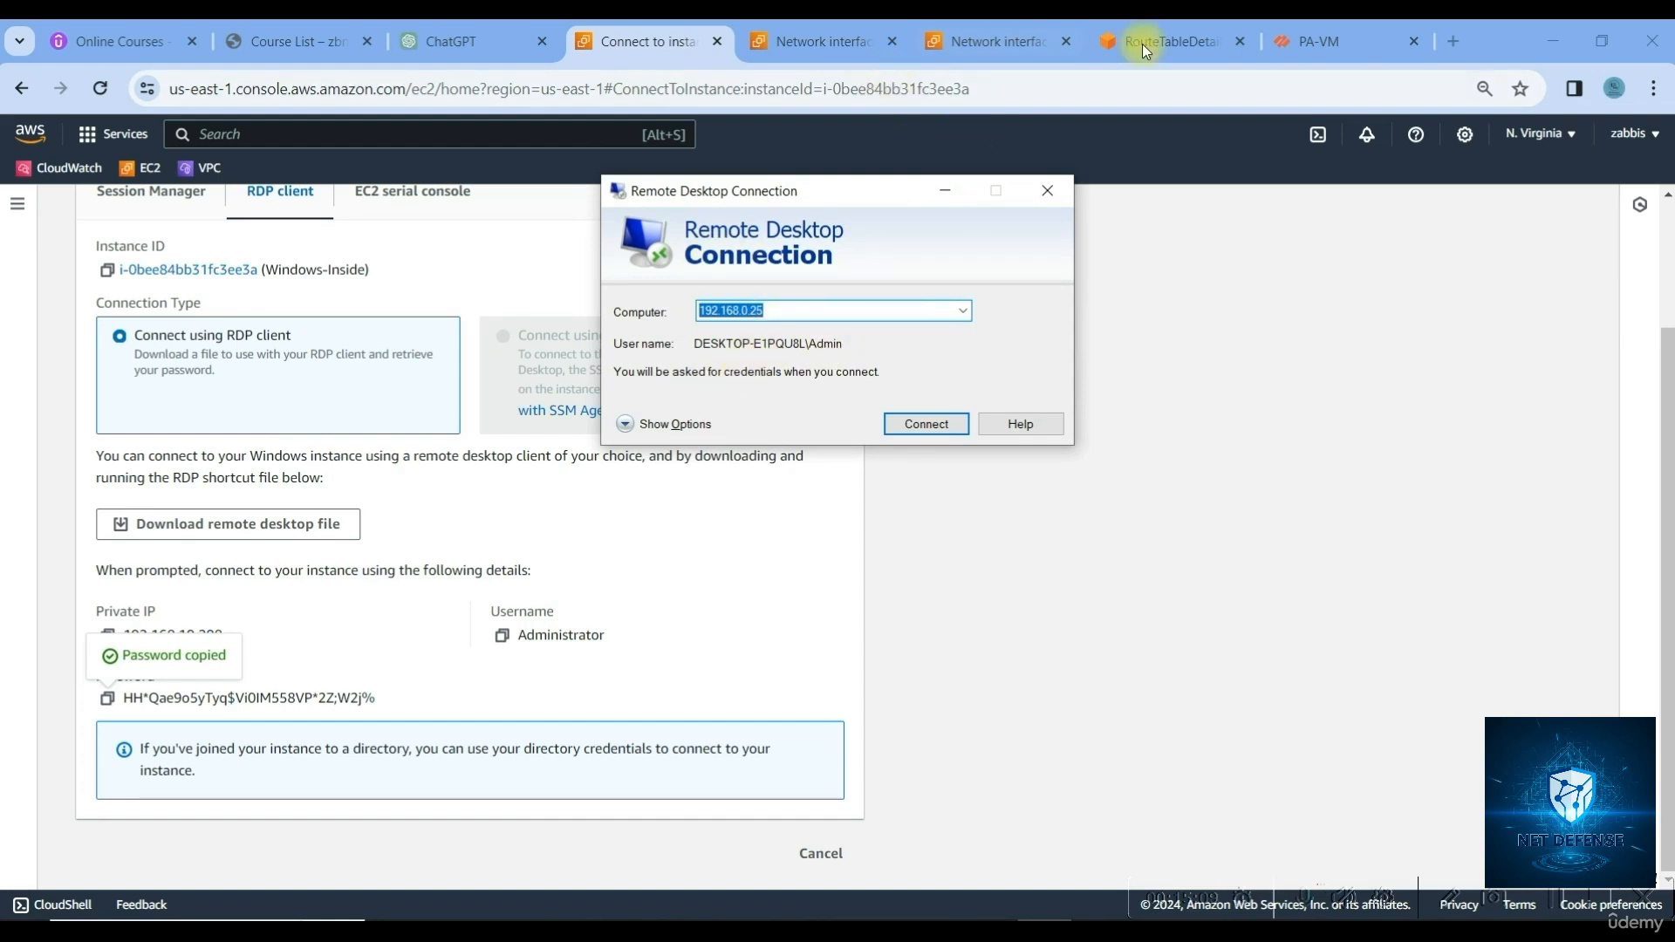
left_click(847, 45)
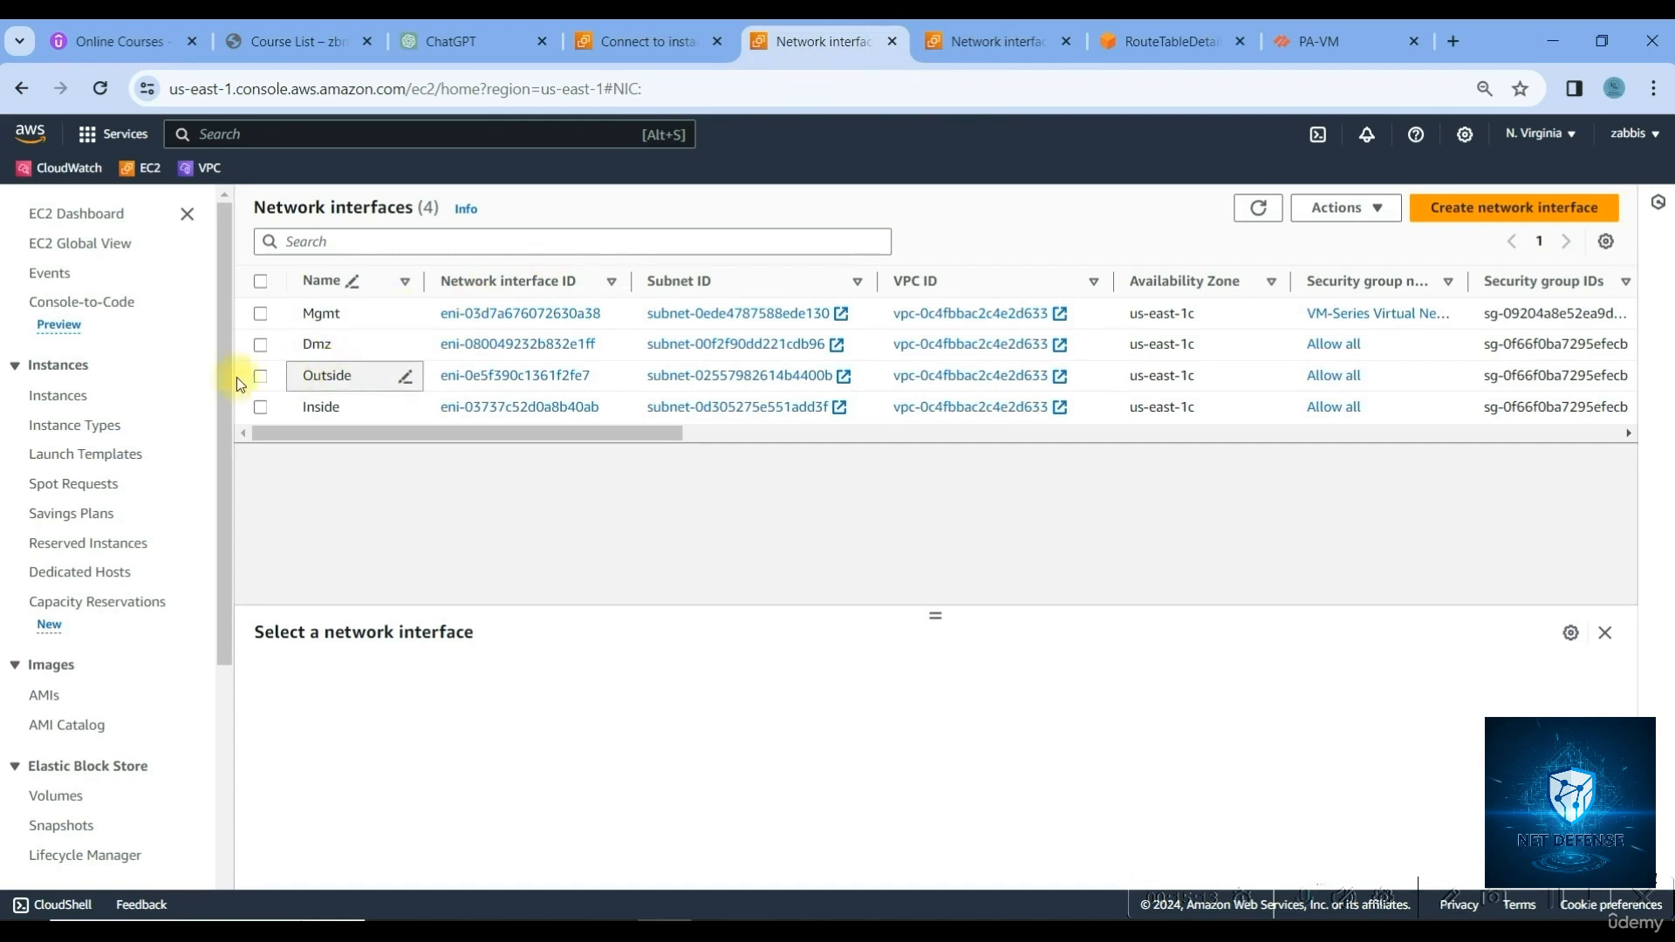
left_click(66, 395)
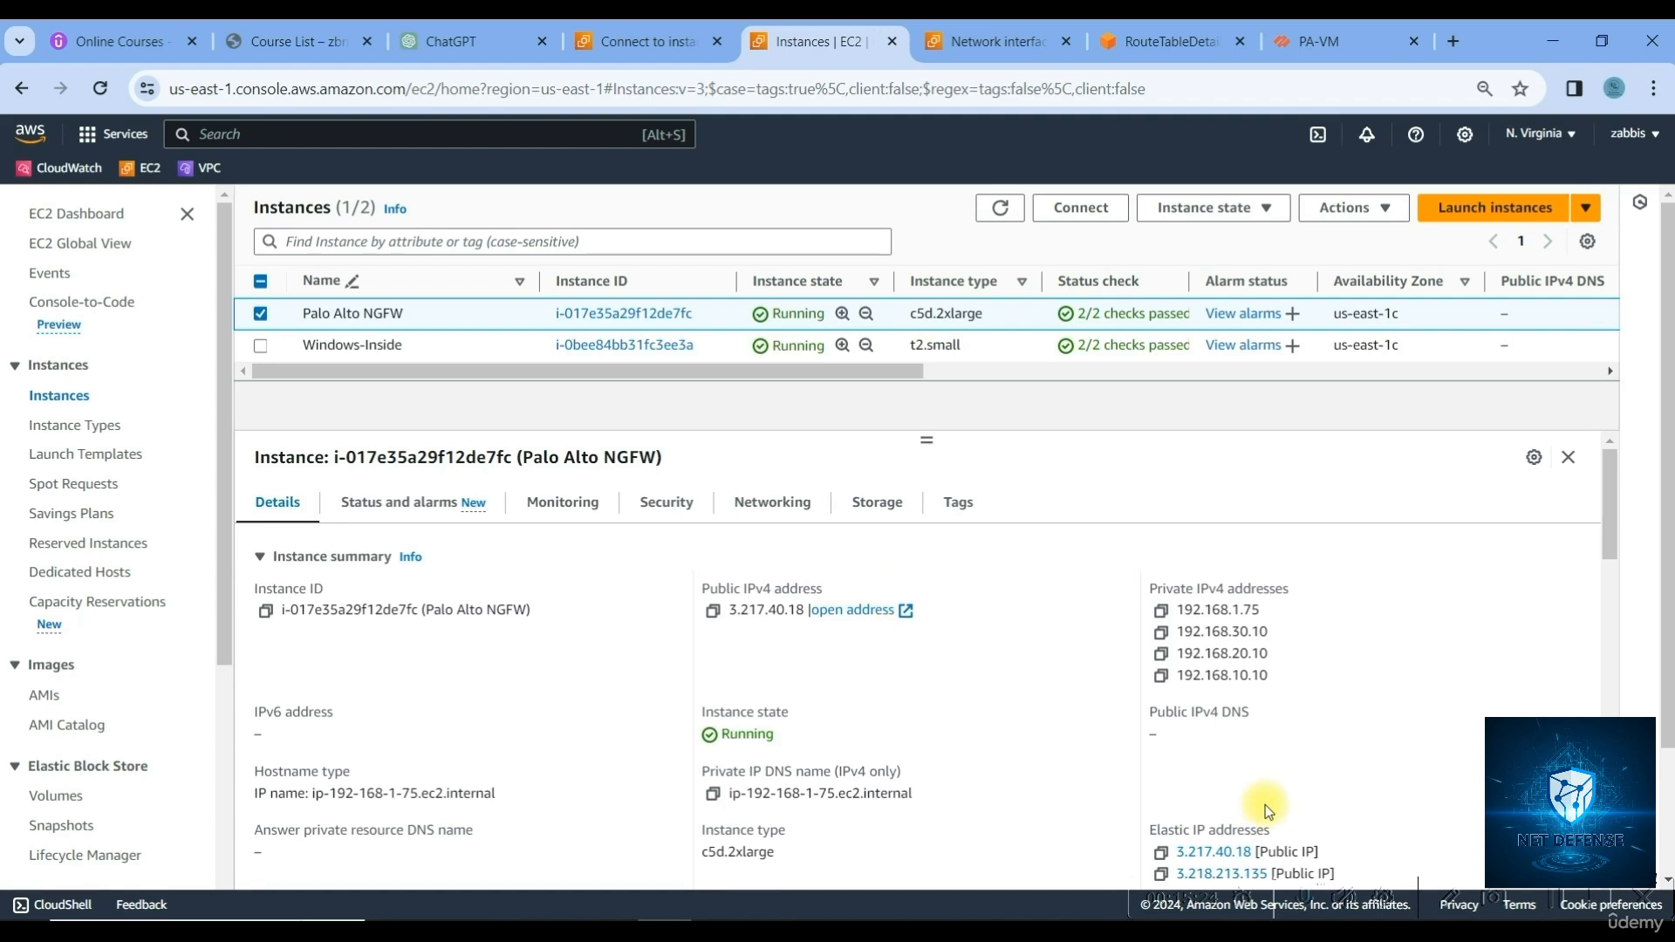
scroll(1267, 810, "down", 2)
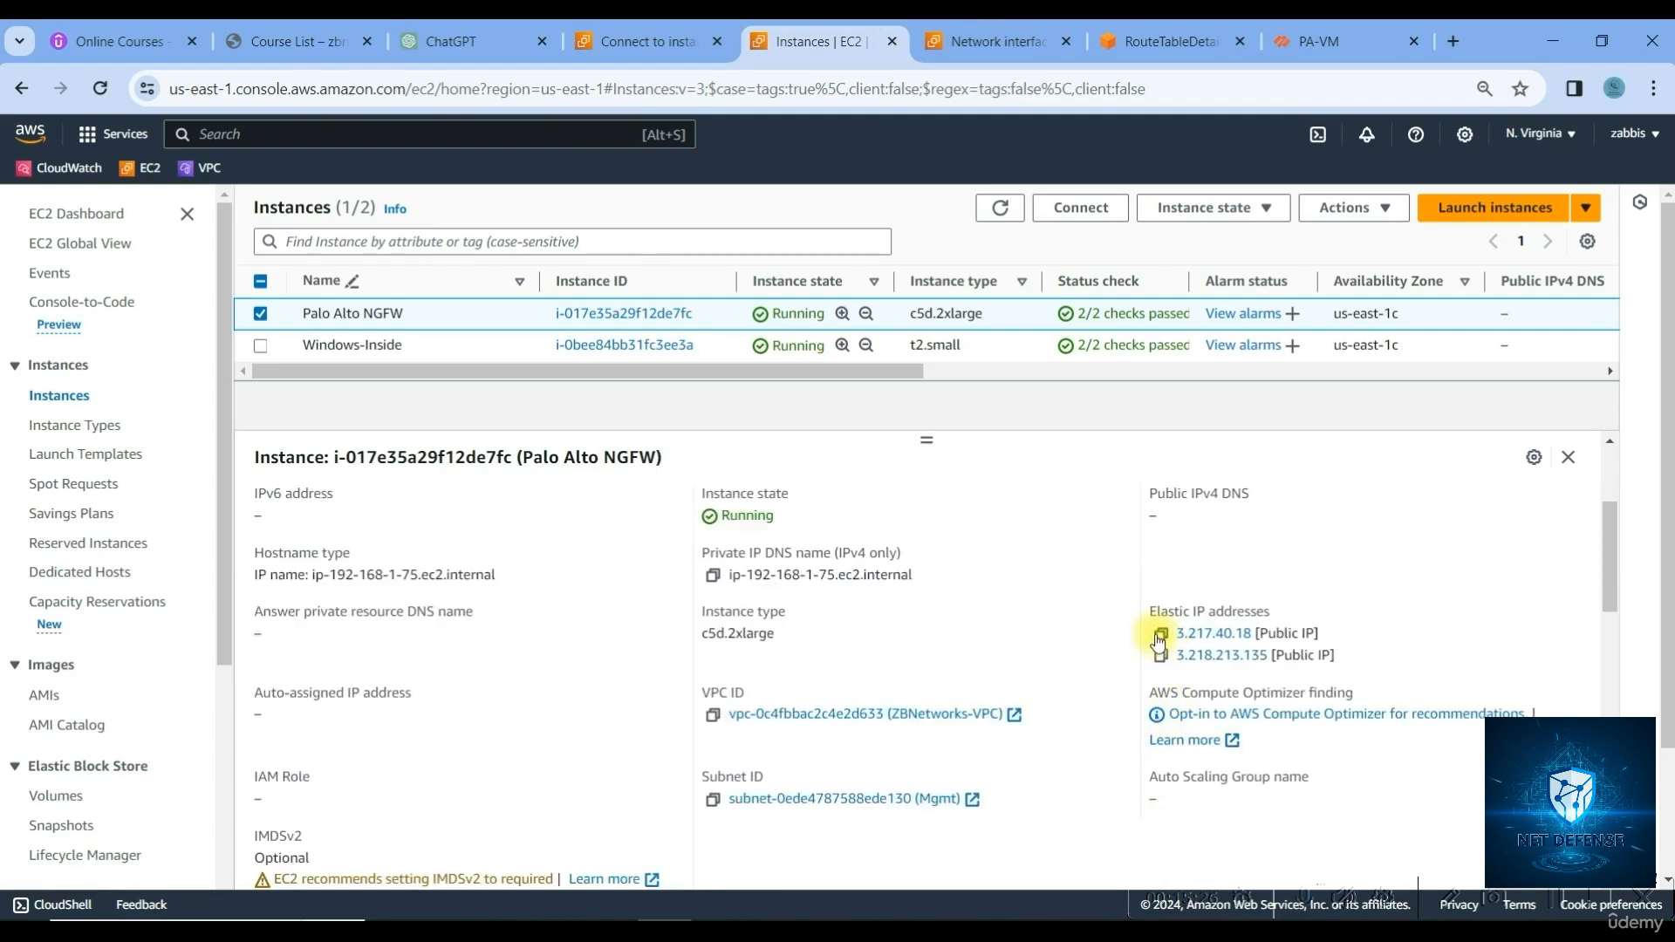
left_click(1308, 40)
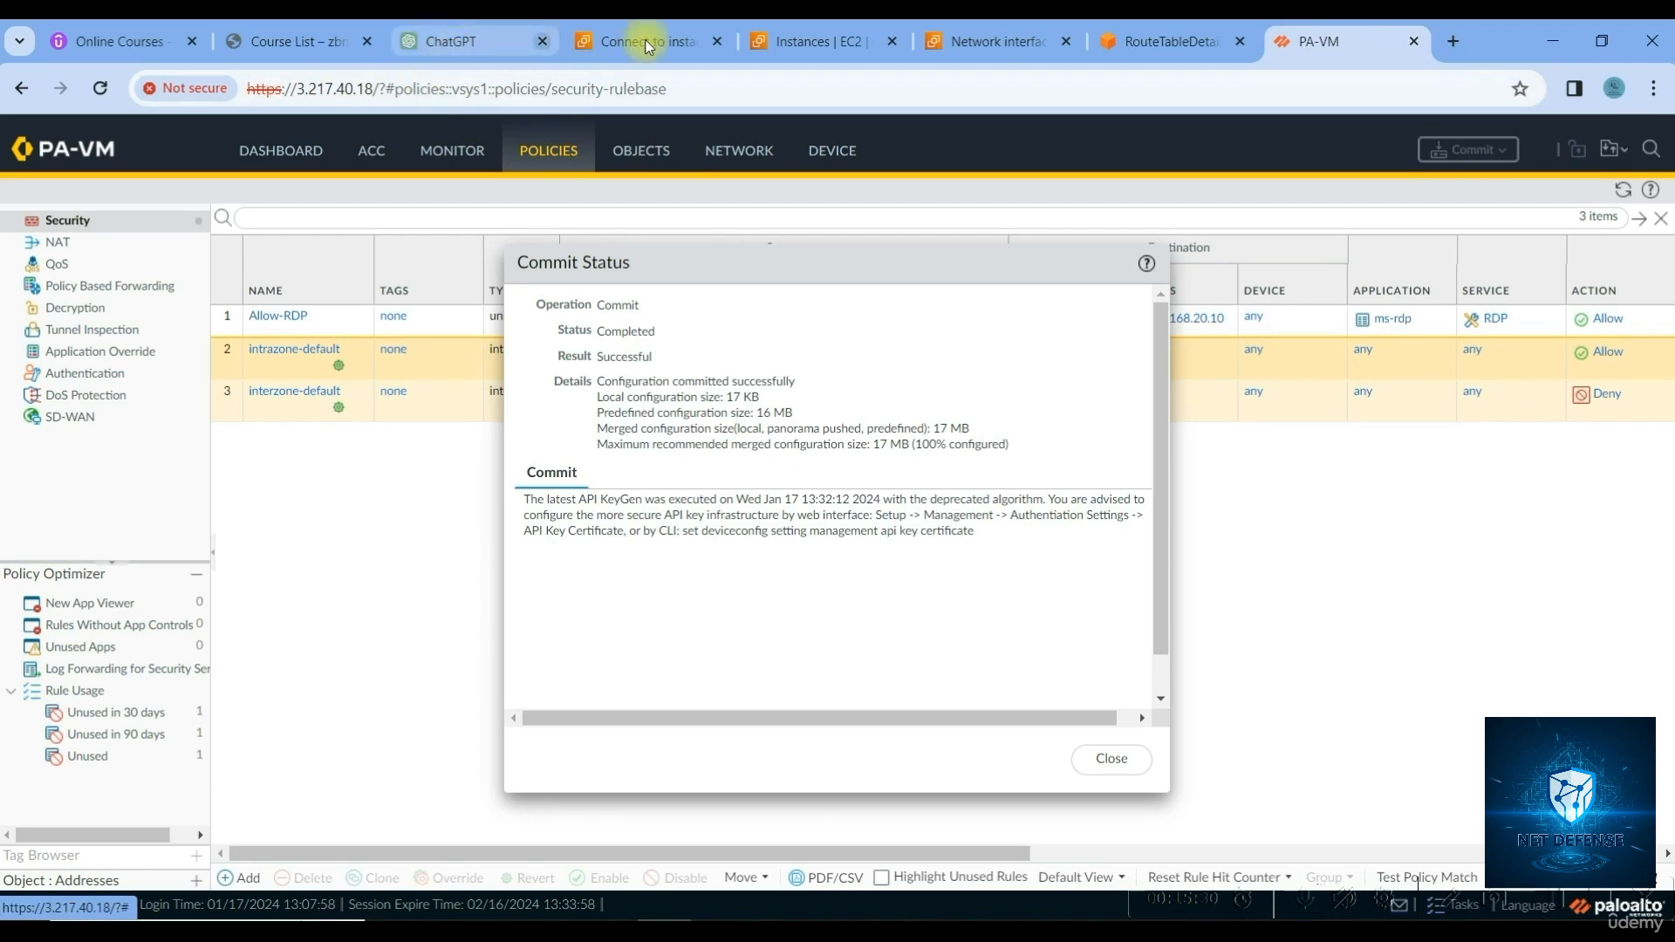
left_click(799, 39)
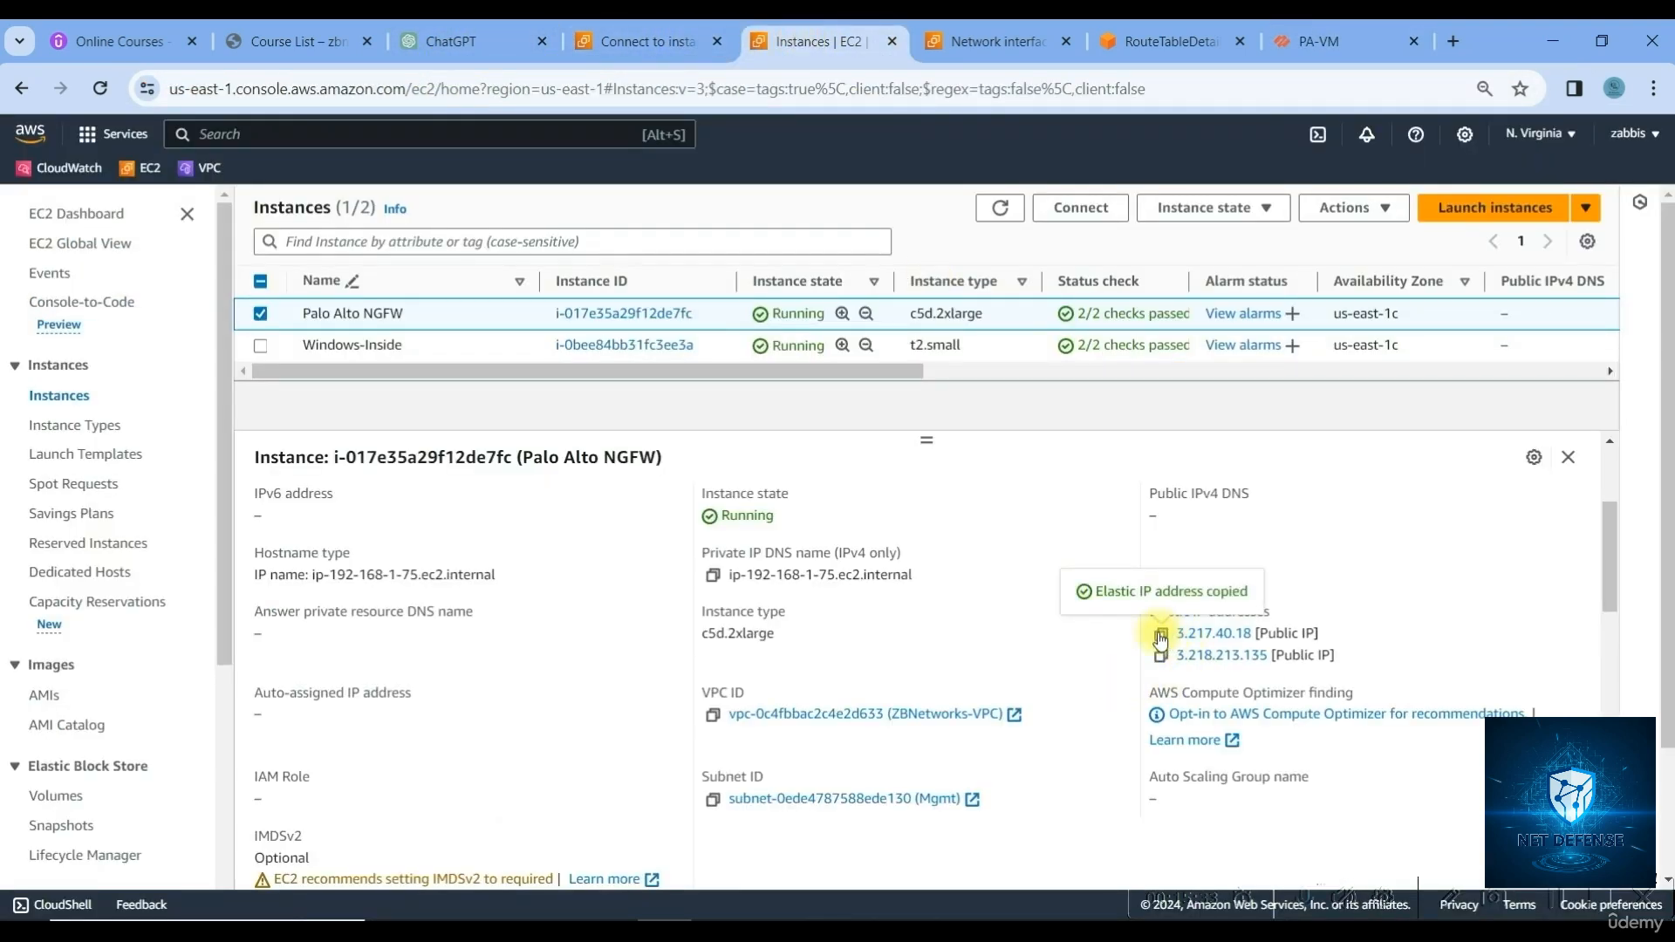
Enter 3.217.40.18 as the computer and Administrator as the Remote Desktop user name
left_click(1050, 931)
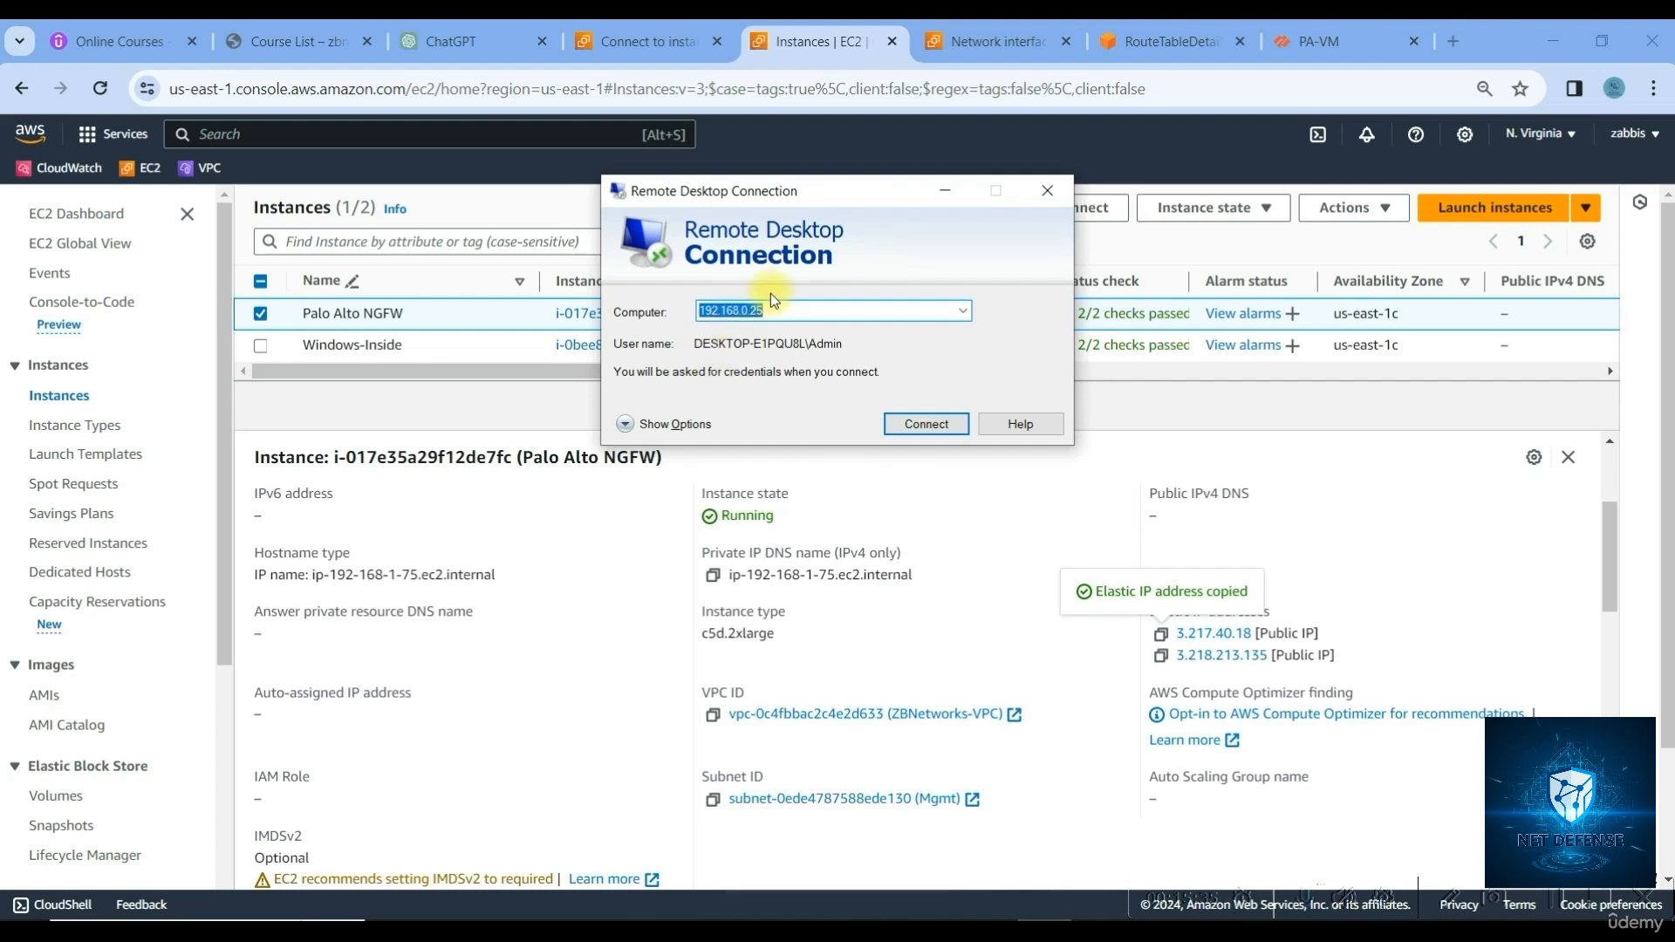
key("ctrl+v")
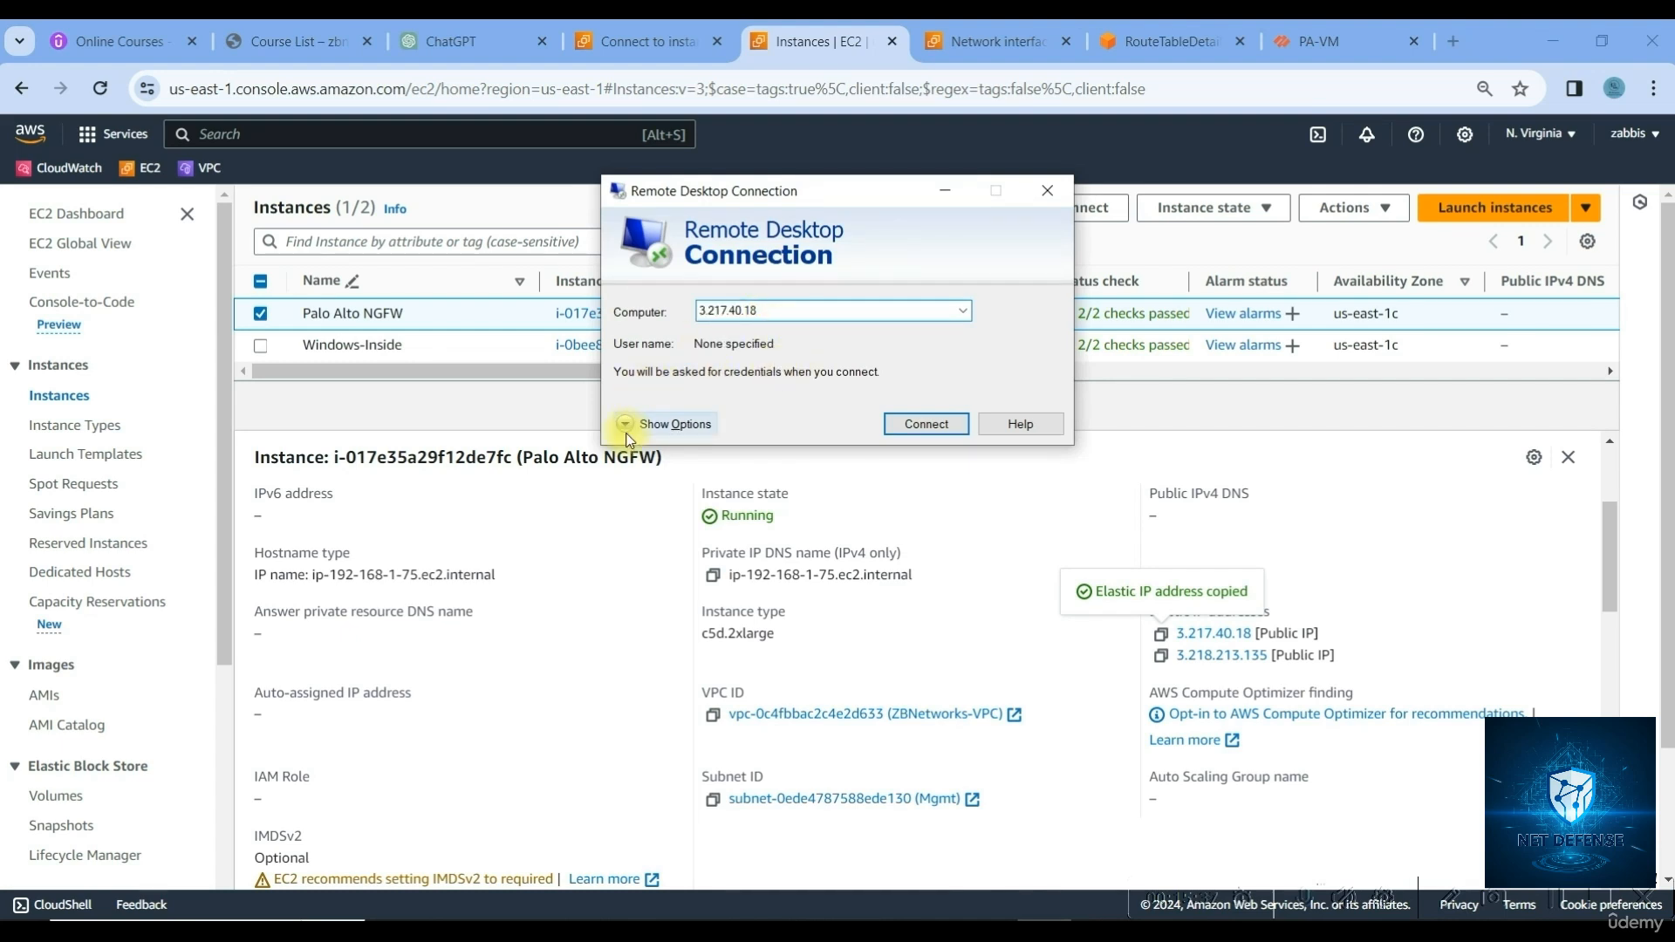
left_click(643, 423)
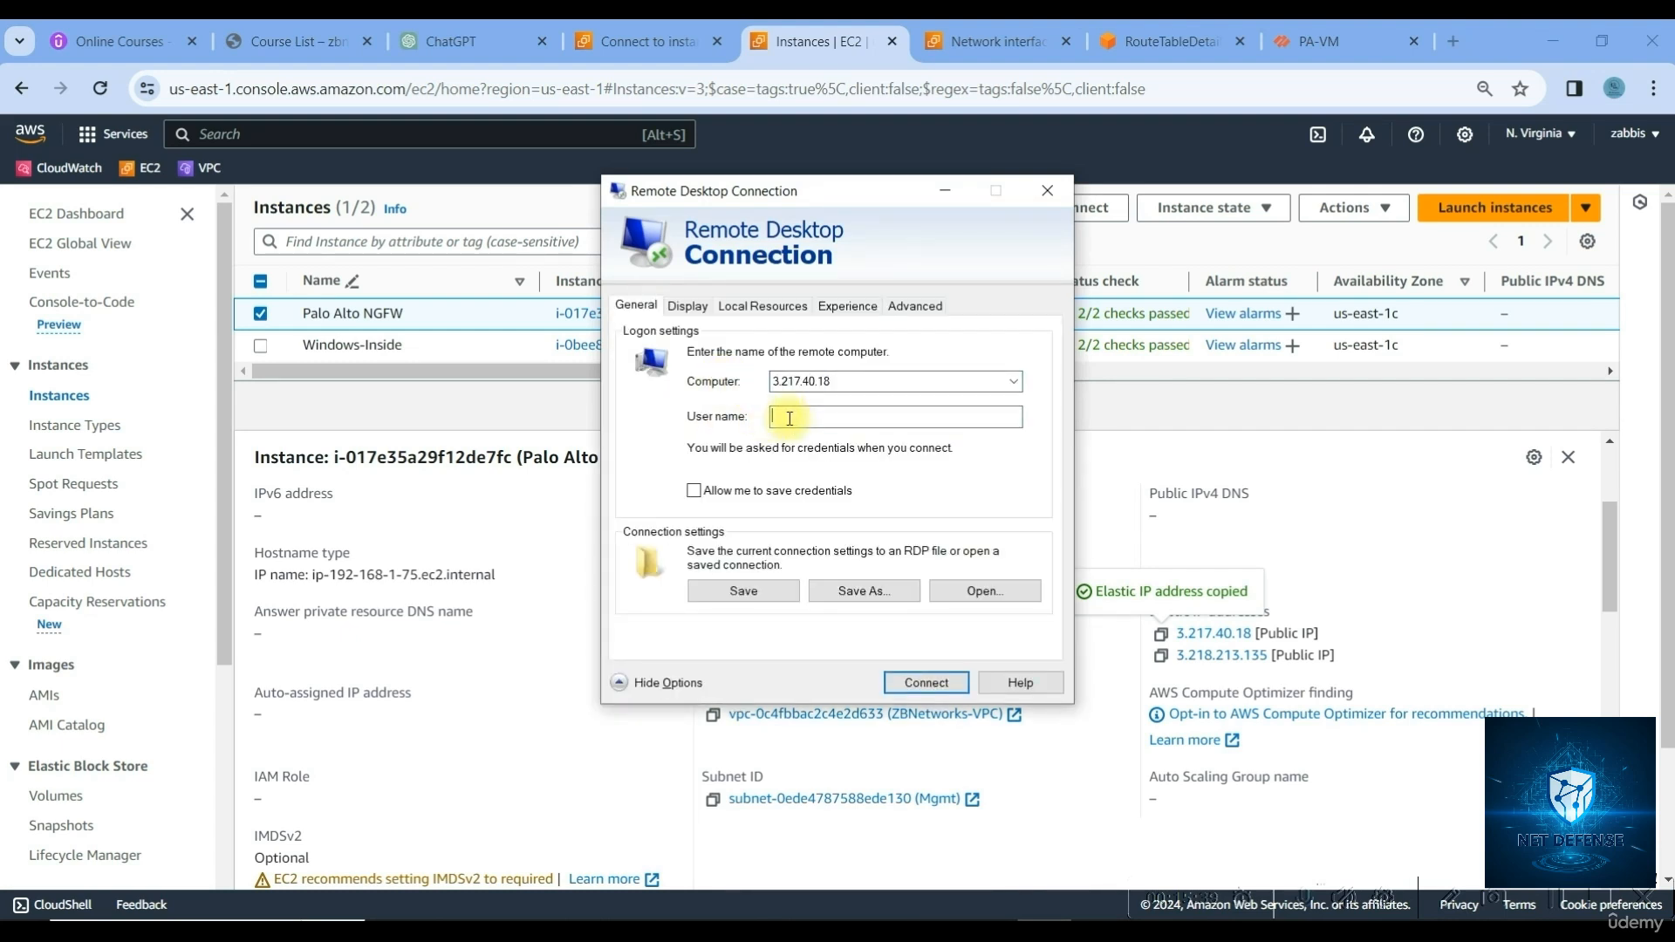
left_click(668, 48)
left_click(667, 48)
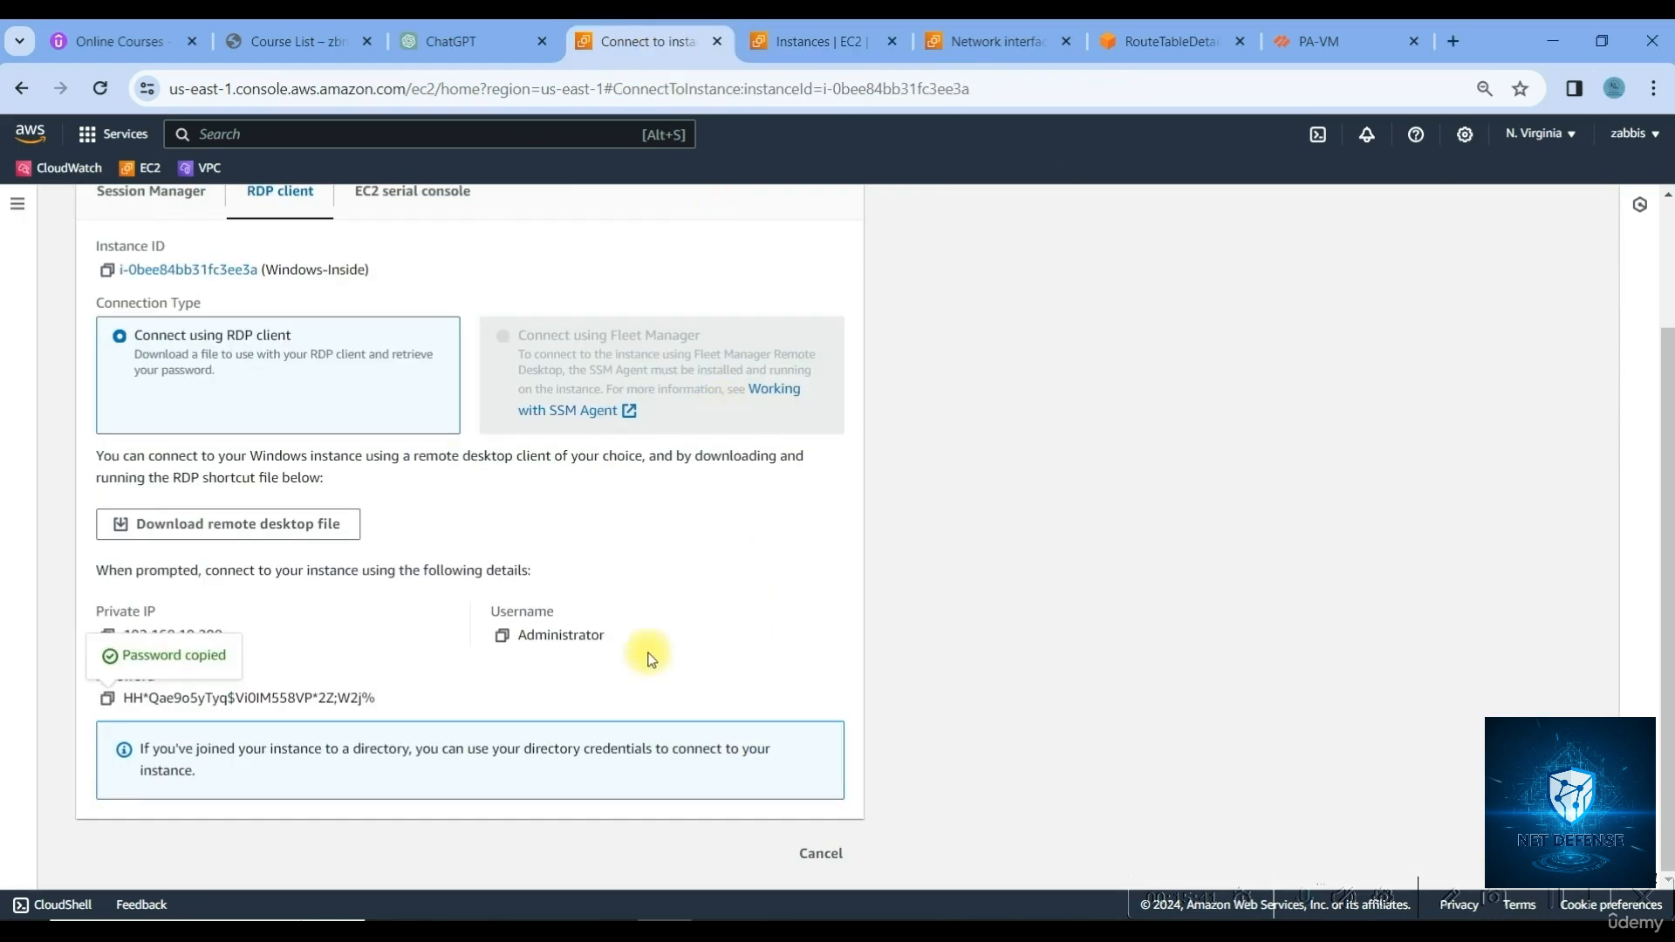
left_click(502, 636)
left_click(1003, 920)
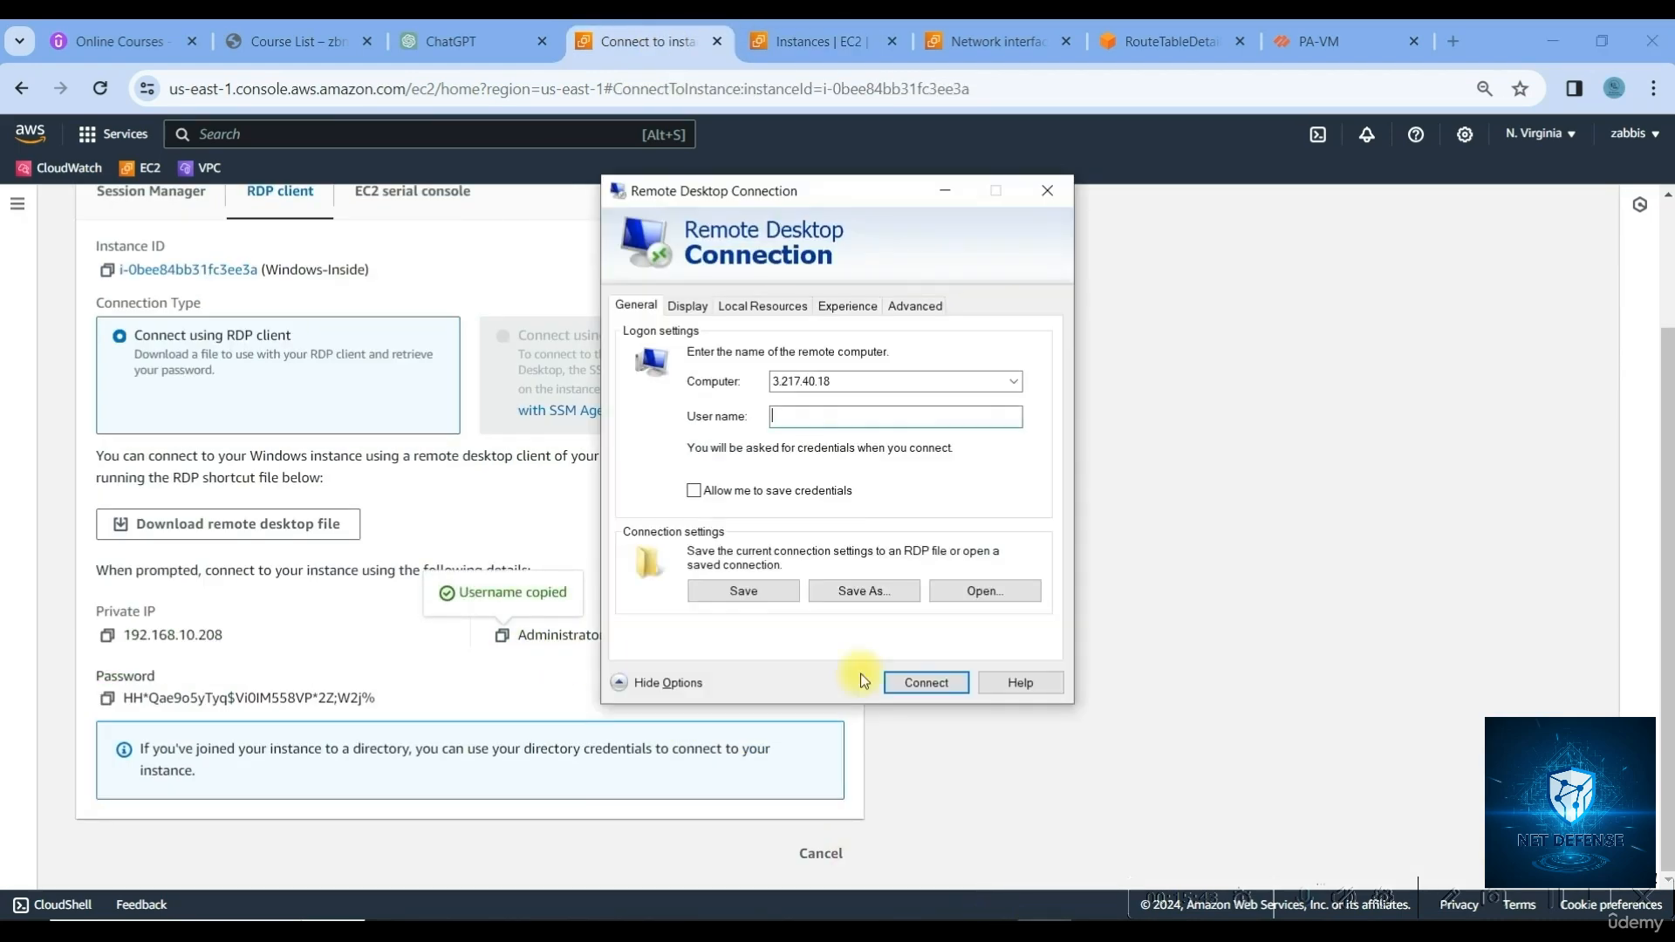
left_click(820, 427)
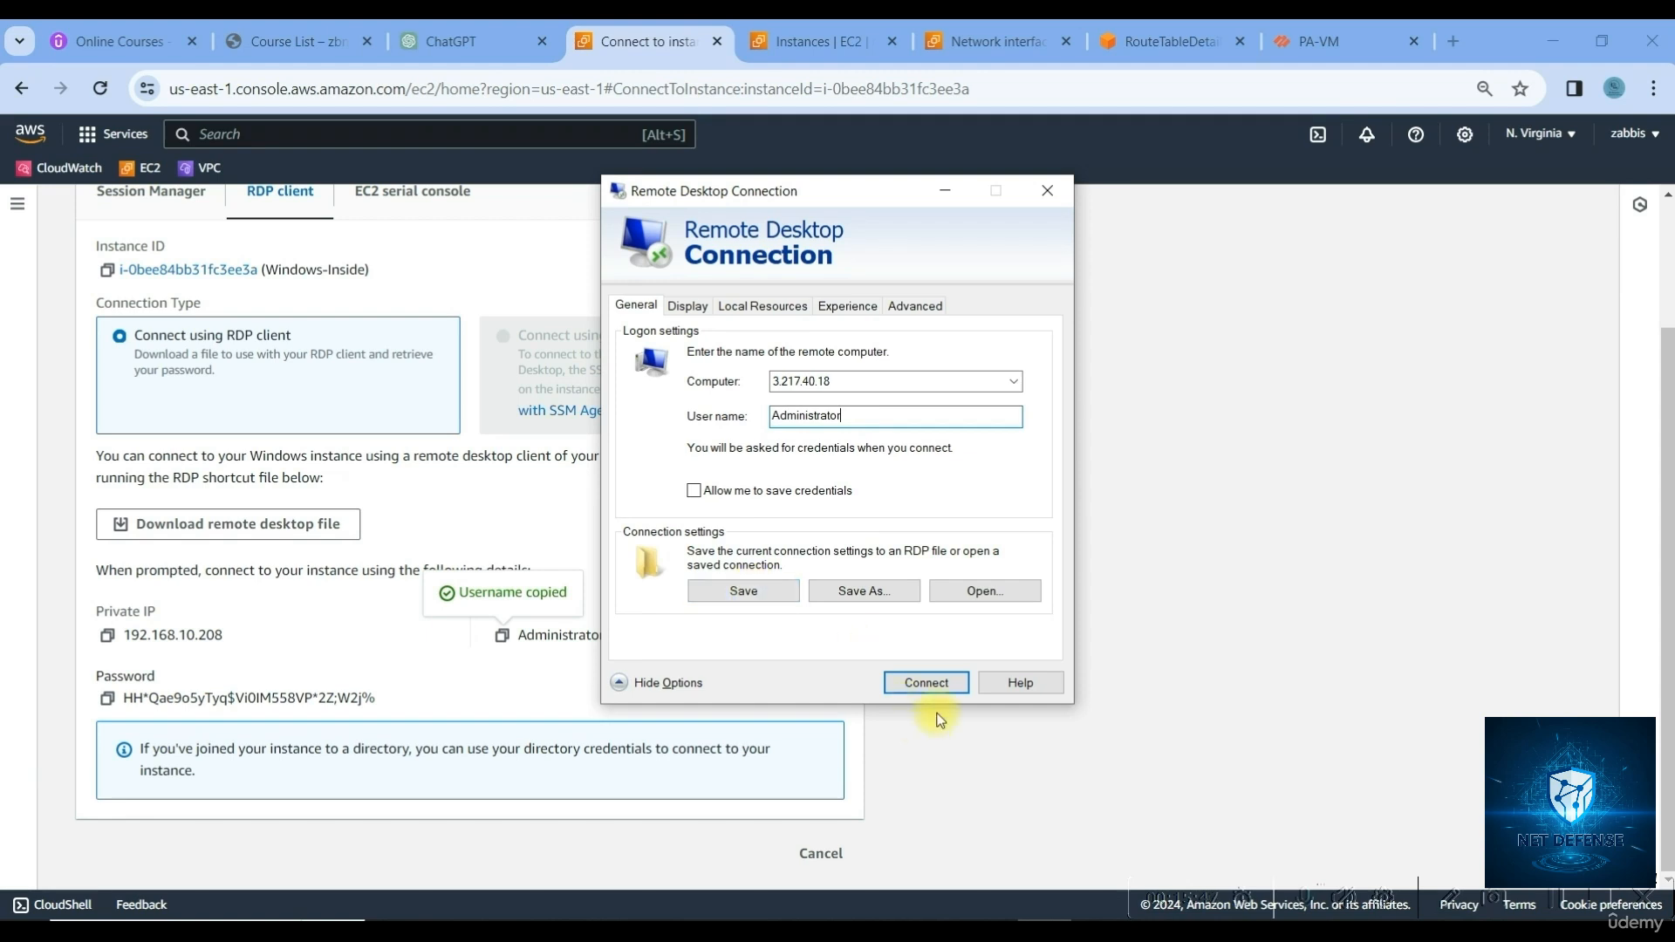
Connect to 3.217.40.18 and copy the administrator password for the login
left_click(926, 684)
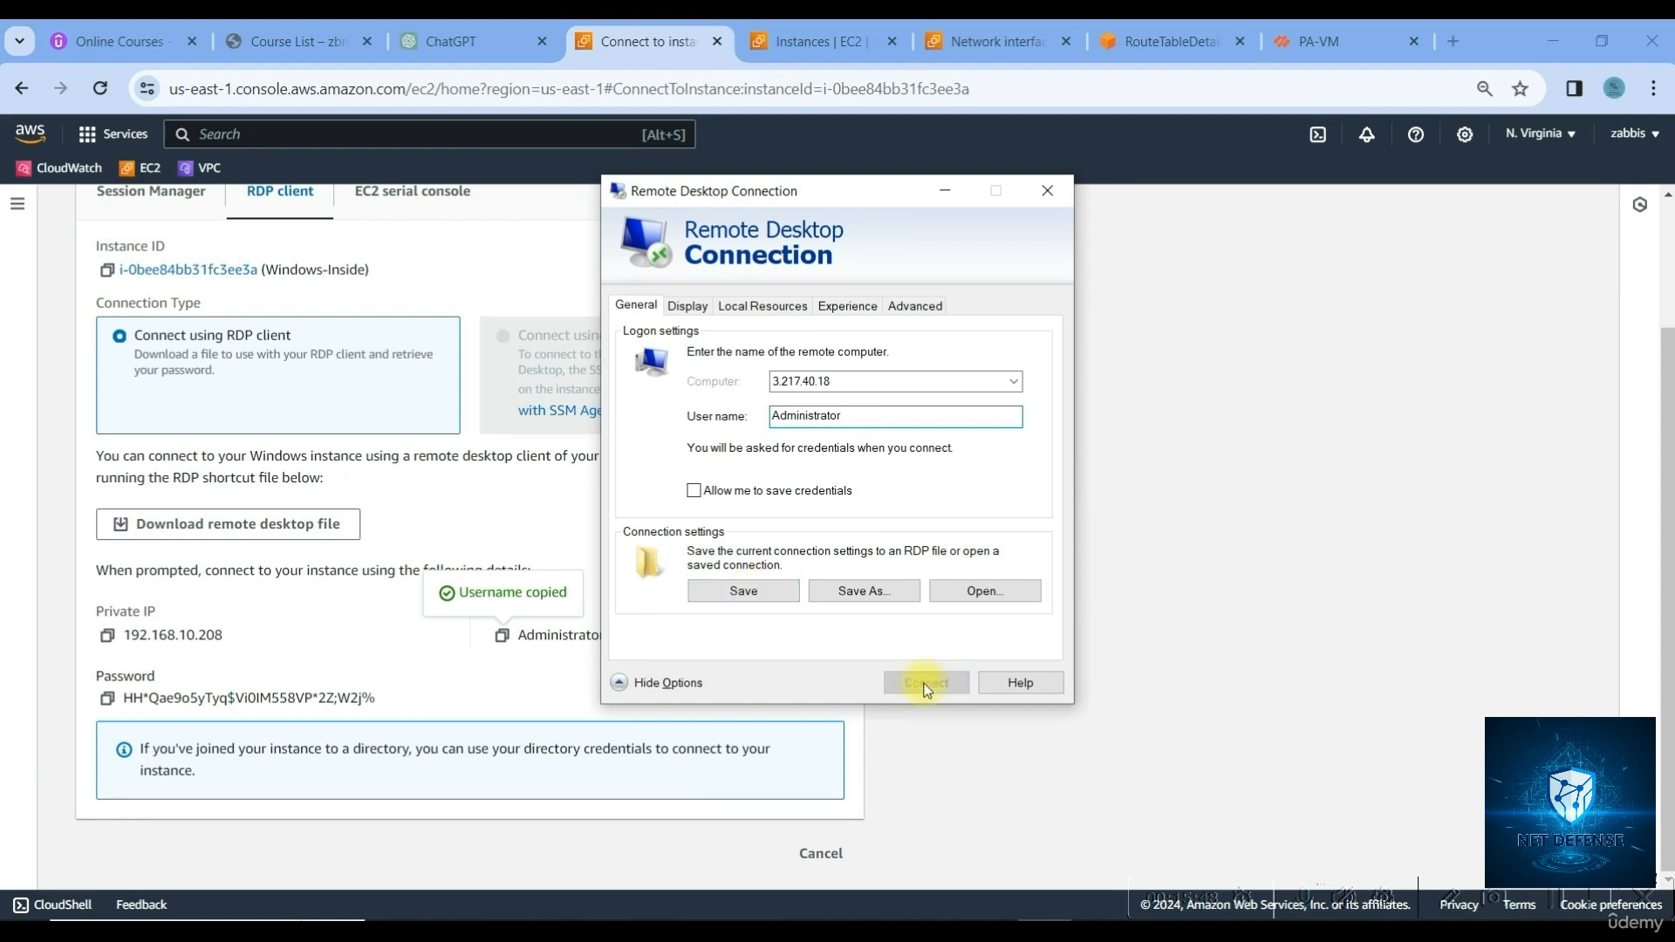
left_click(108, 698)
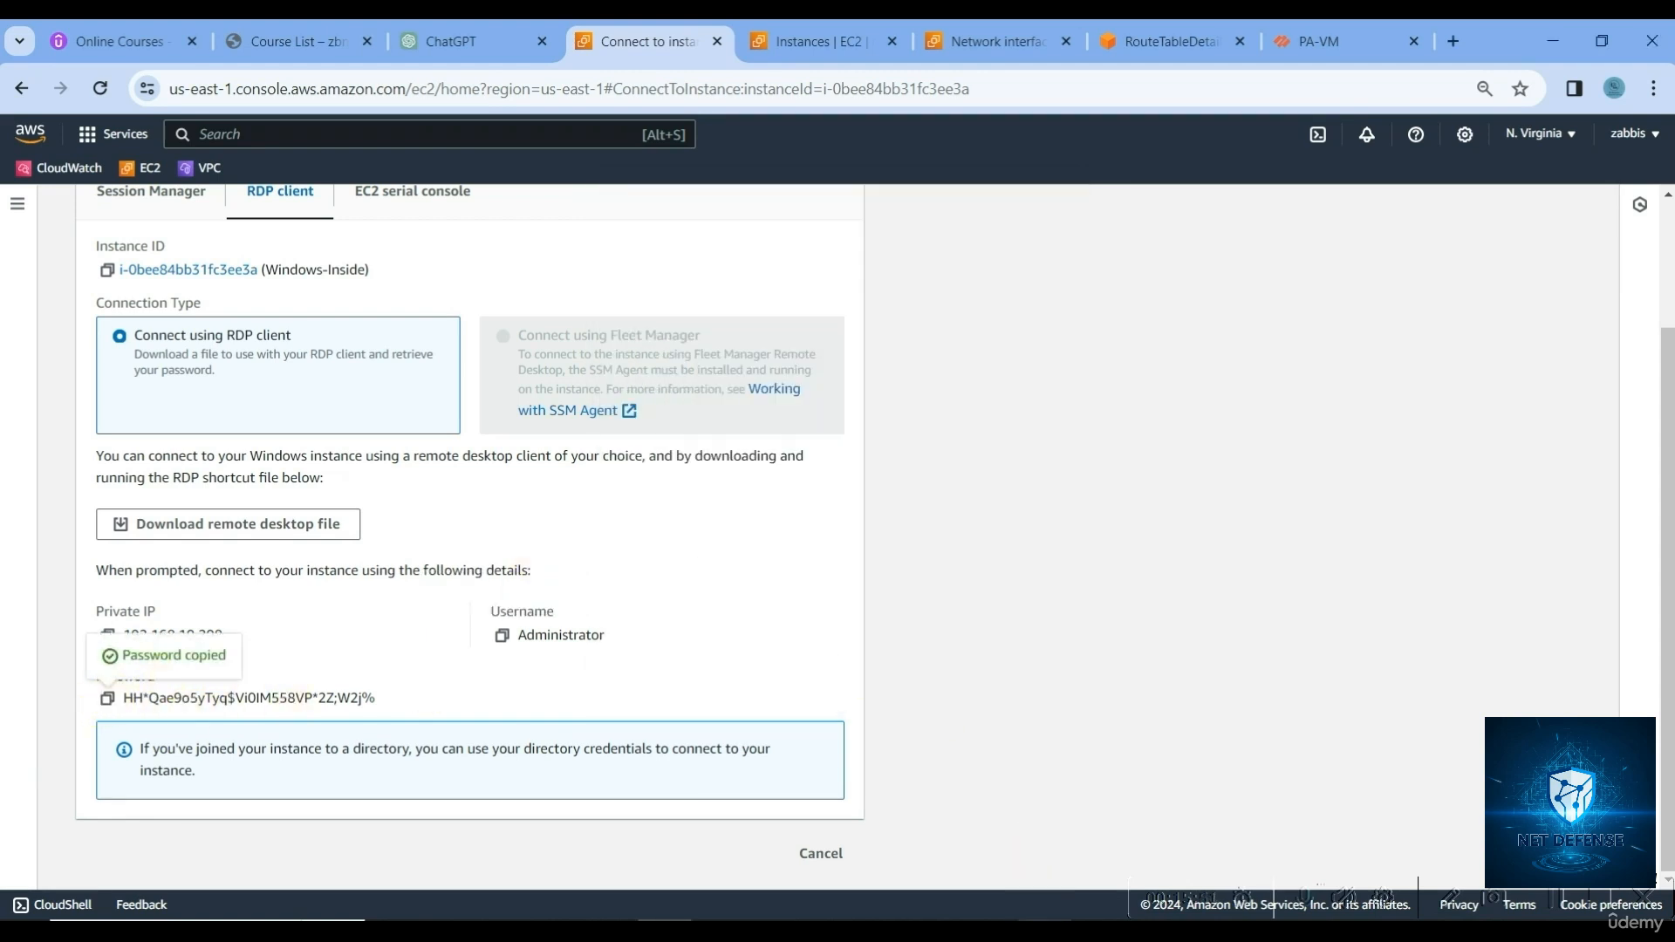
left_click(1043, 918)
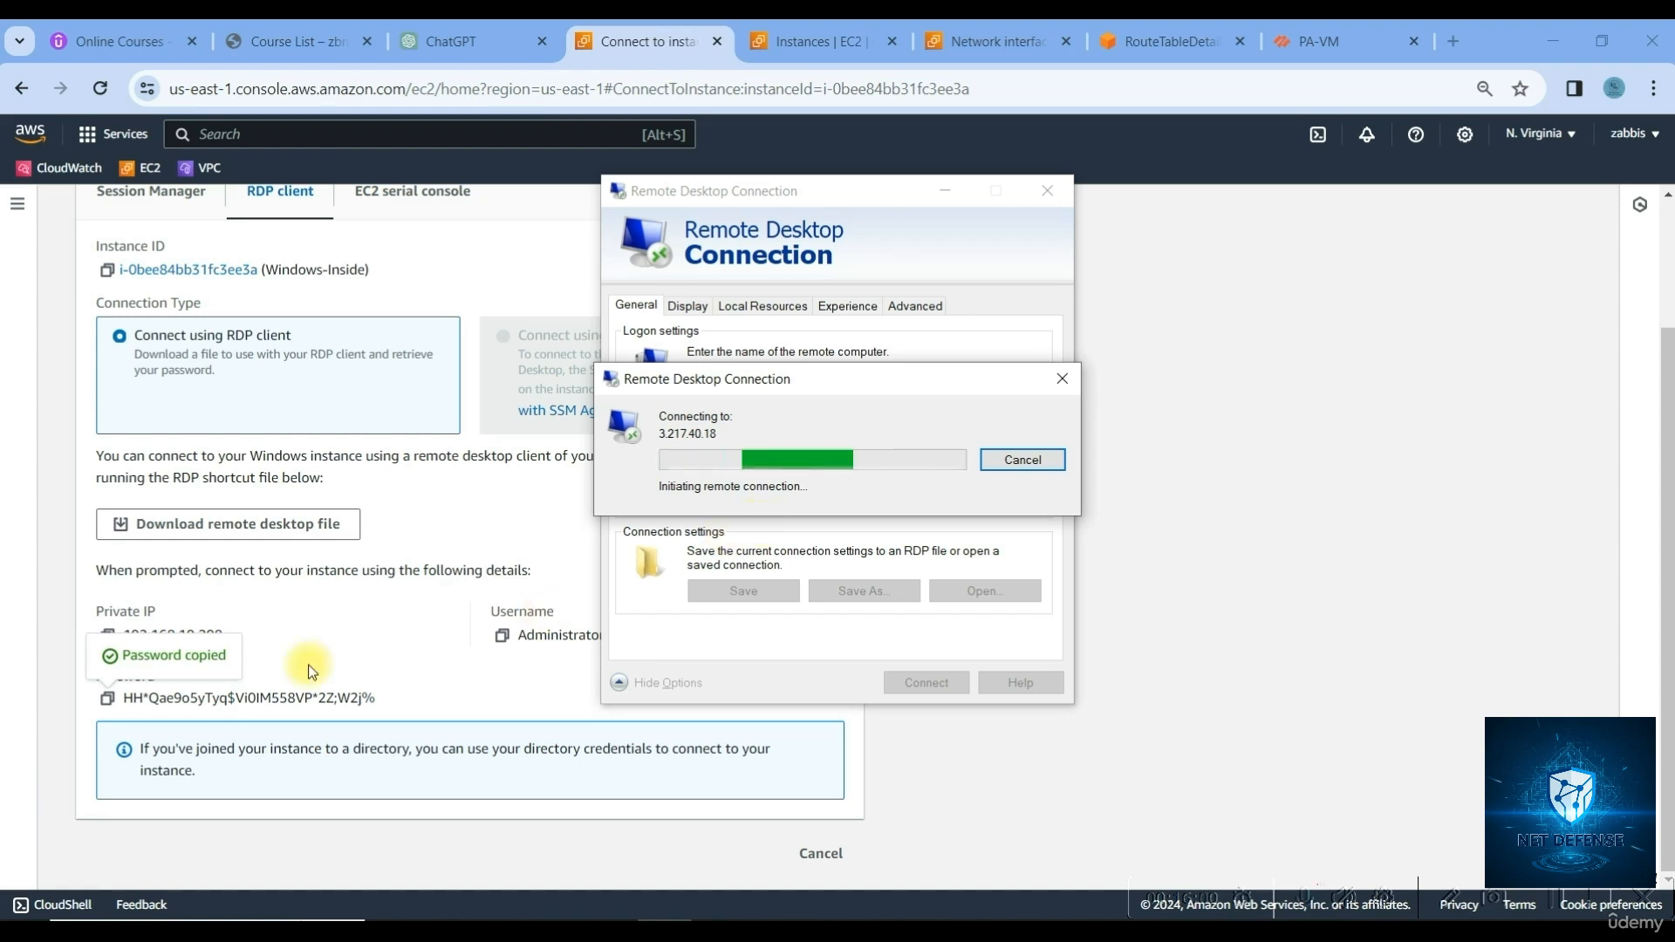
left_click(107, 700)
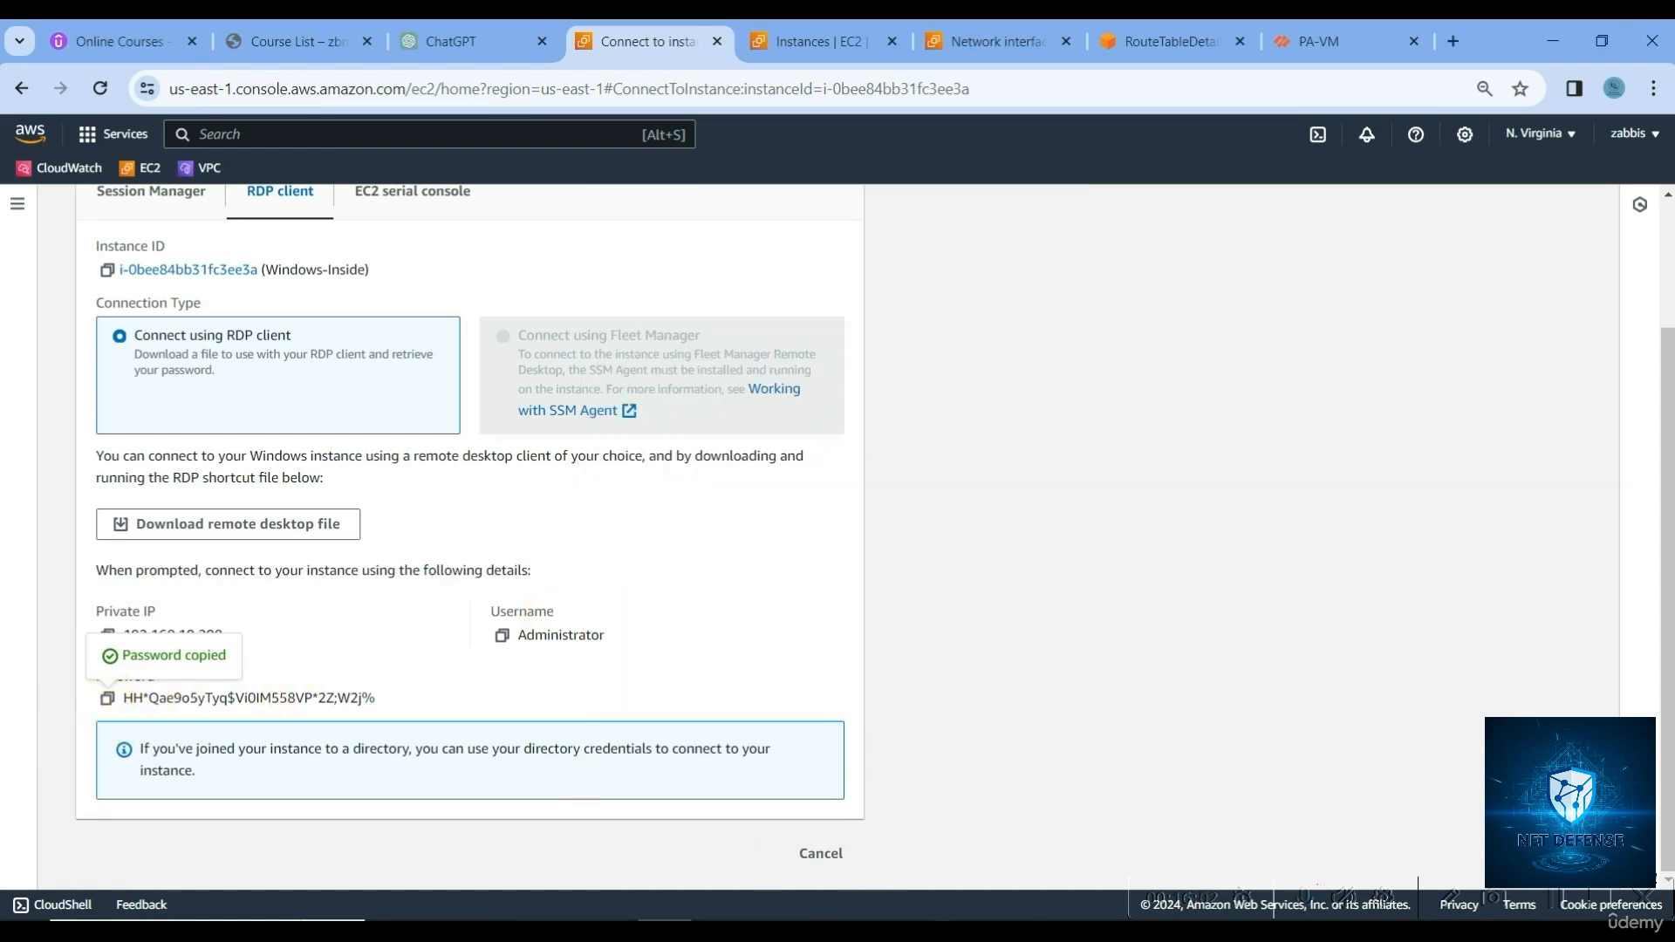
left_click(1044, 923)
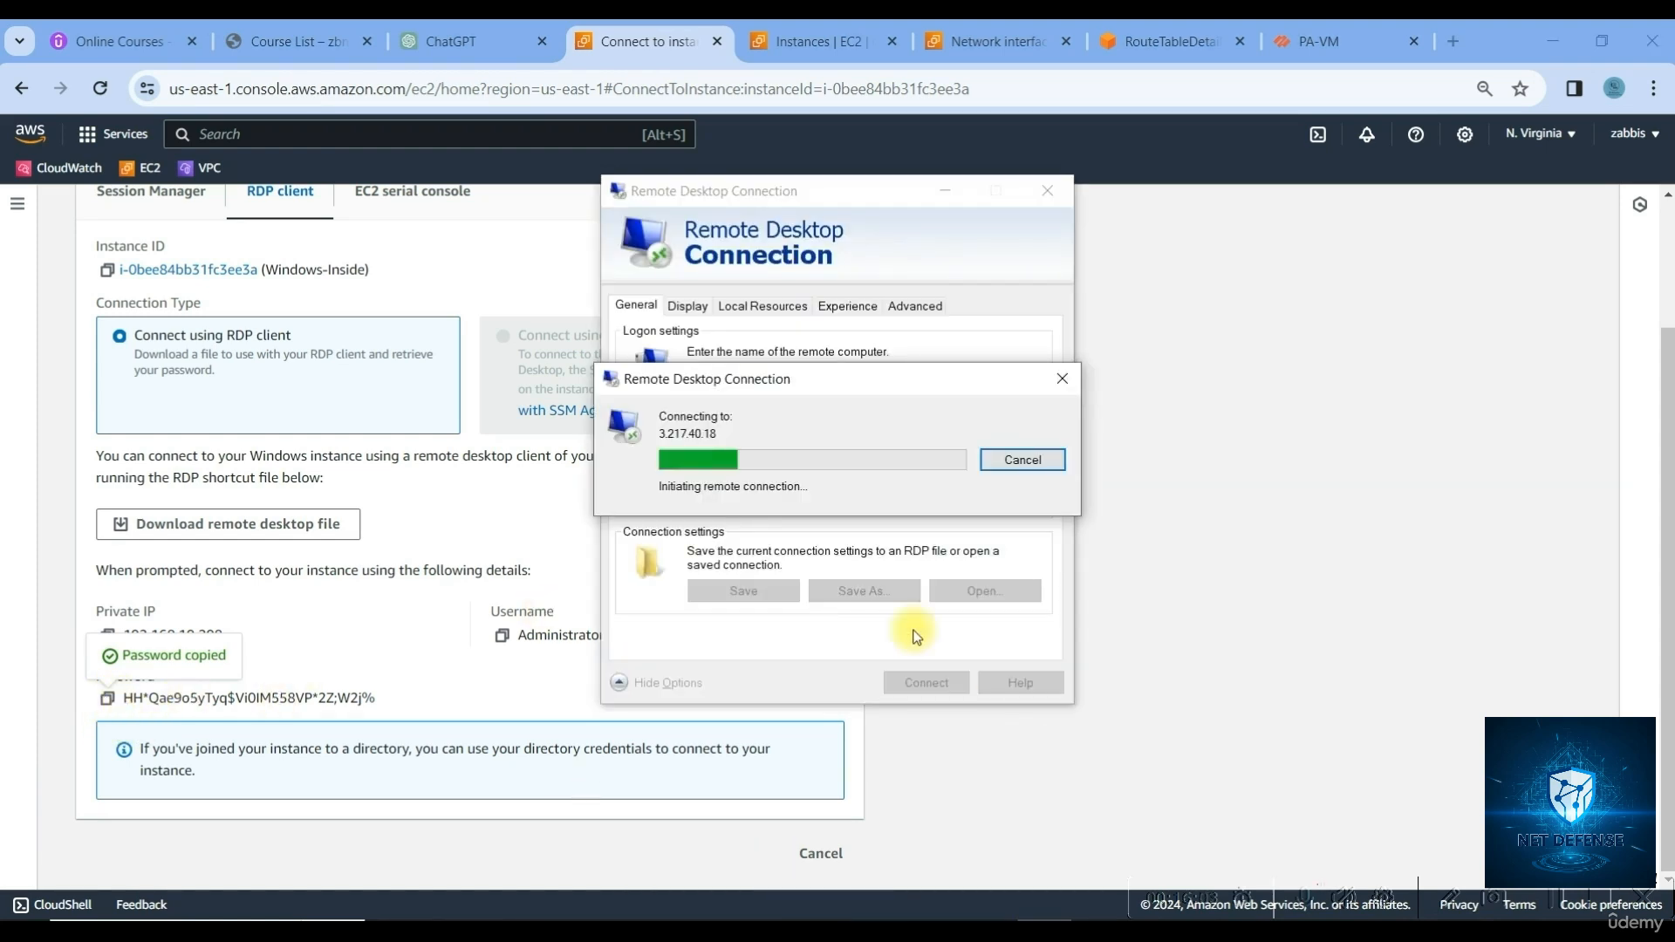
Close the commit status report and dismiss the failed Remote Desktop connection
left_click(1324, 43)
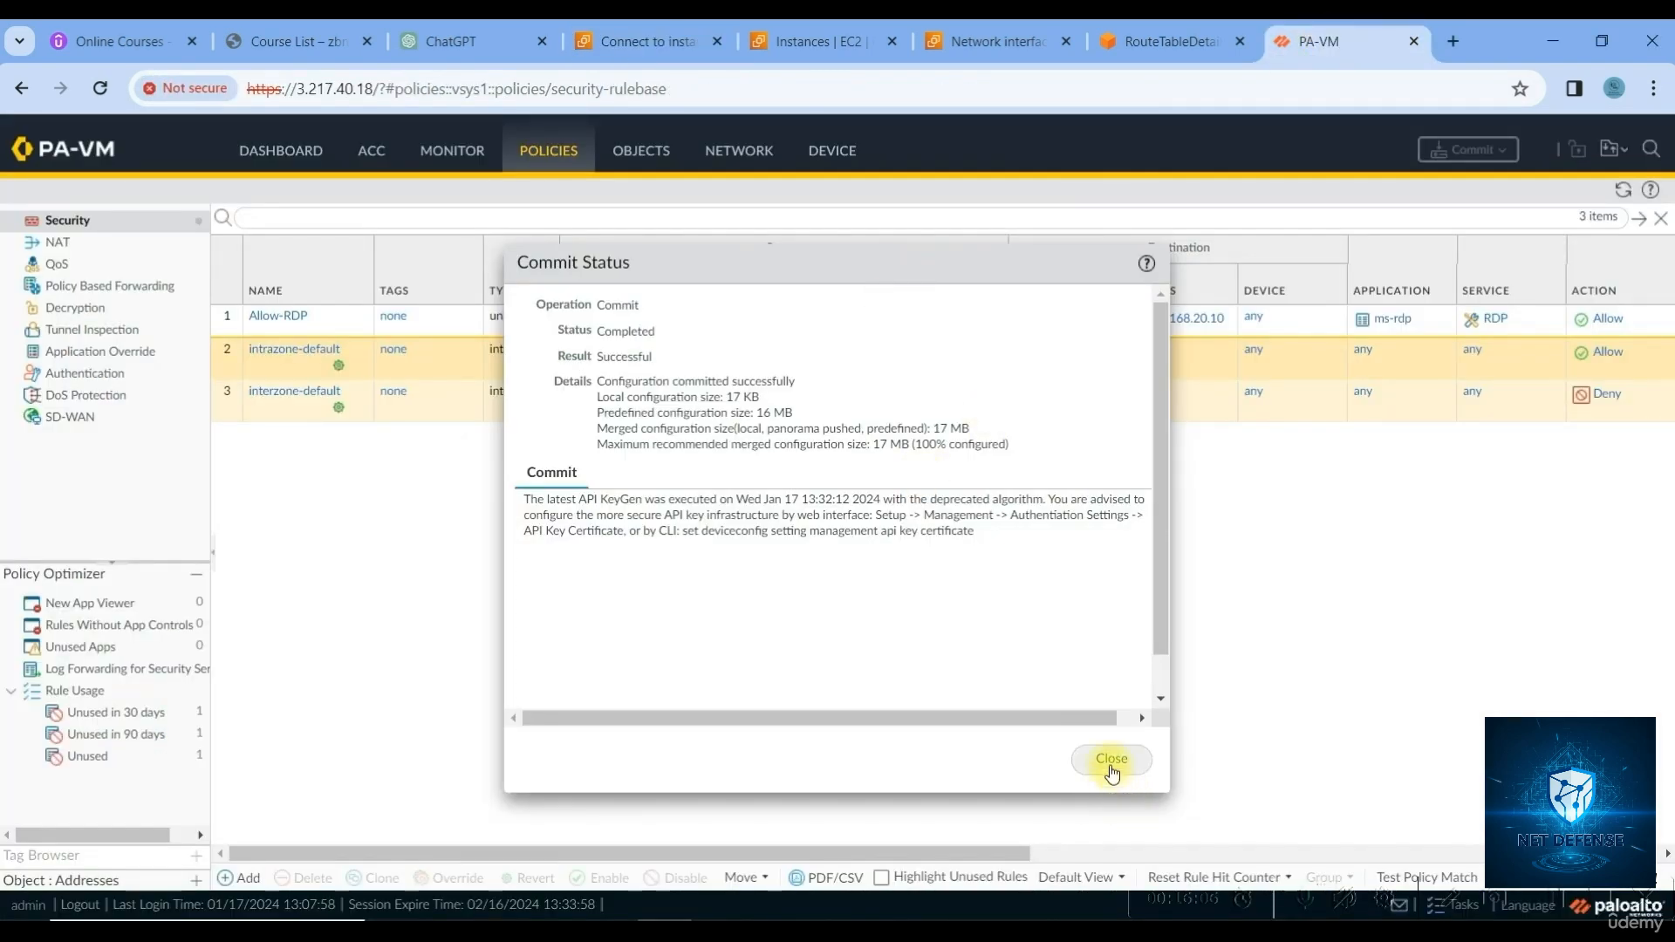
left_click(1112, 758)
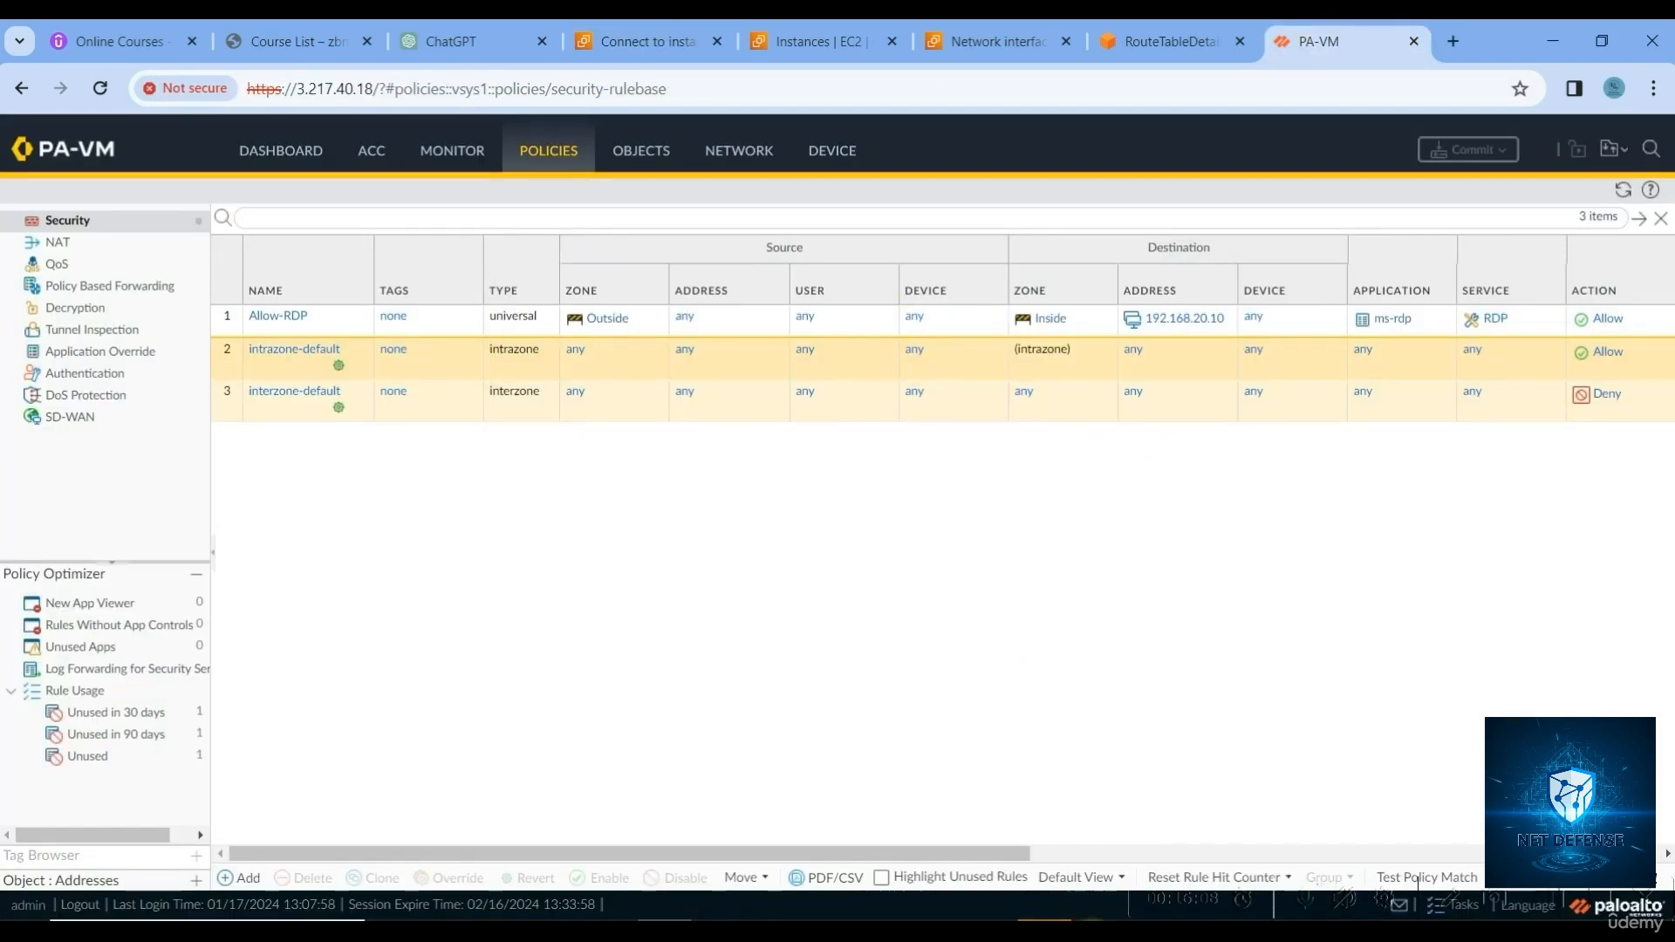
left_click(1044, 923)
left_click(1000, 535)
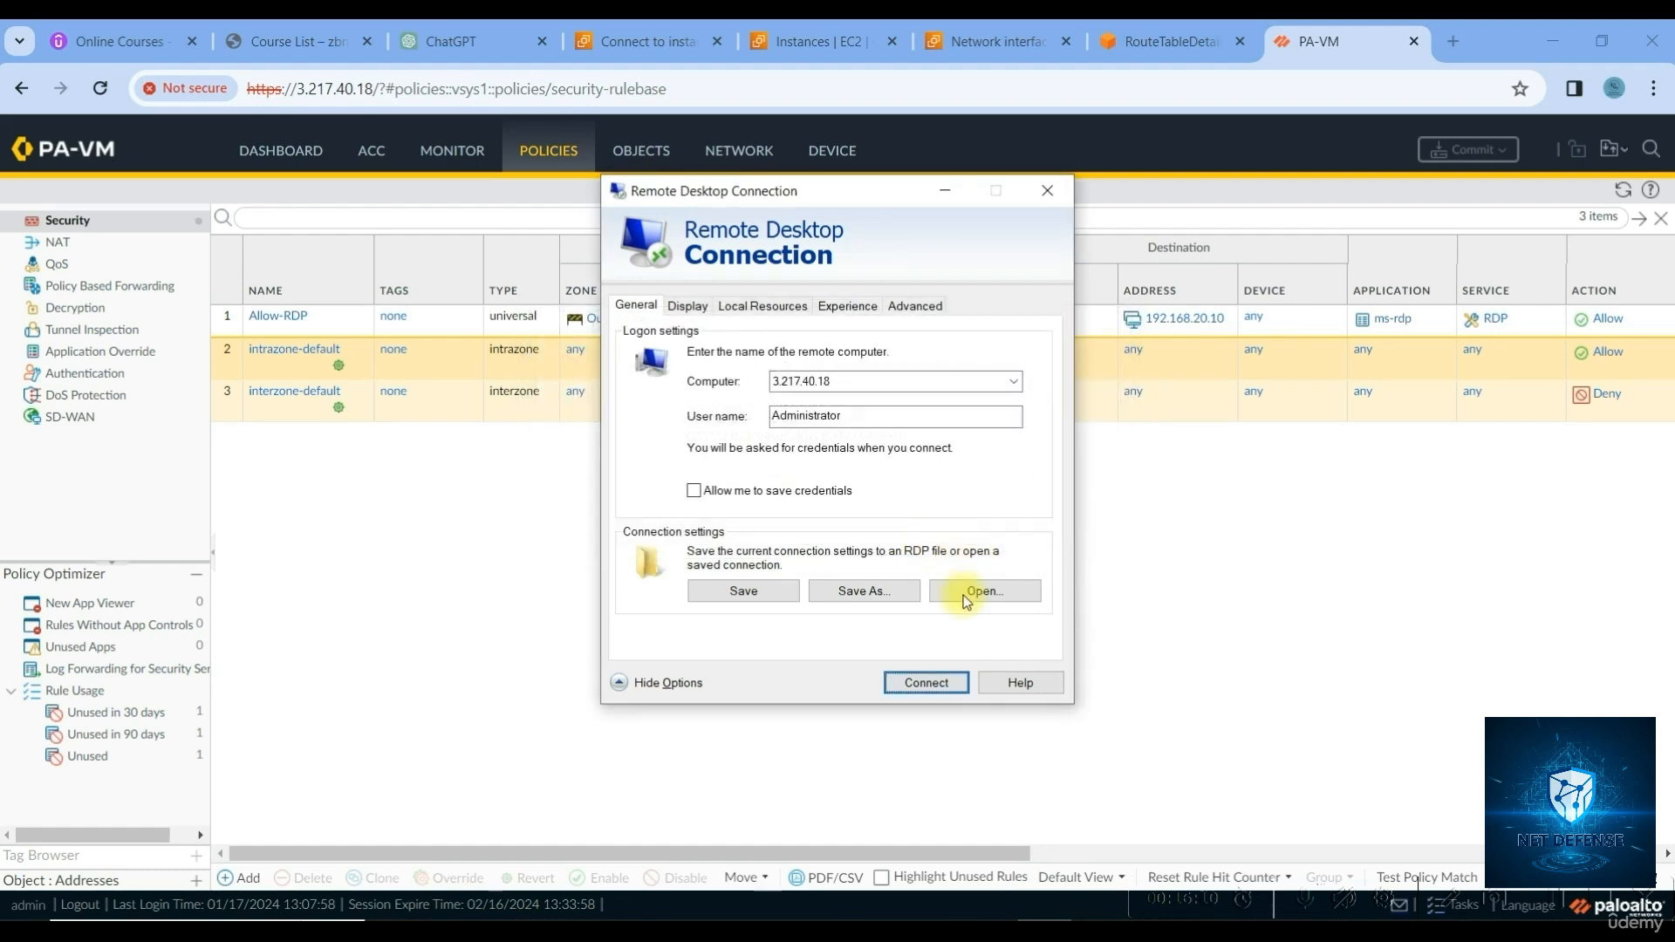
left_click(1047, 190)
Open the firewall's Monitor > Traffic logs
left_click(565, 772)
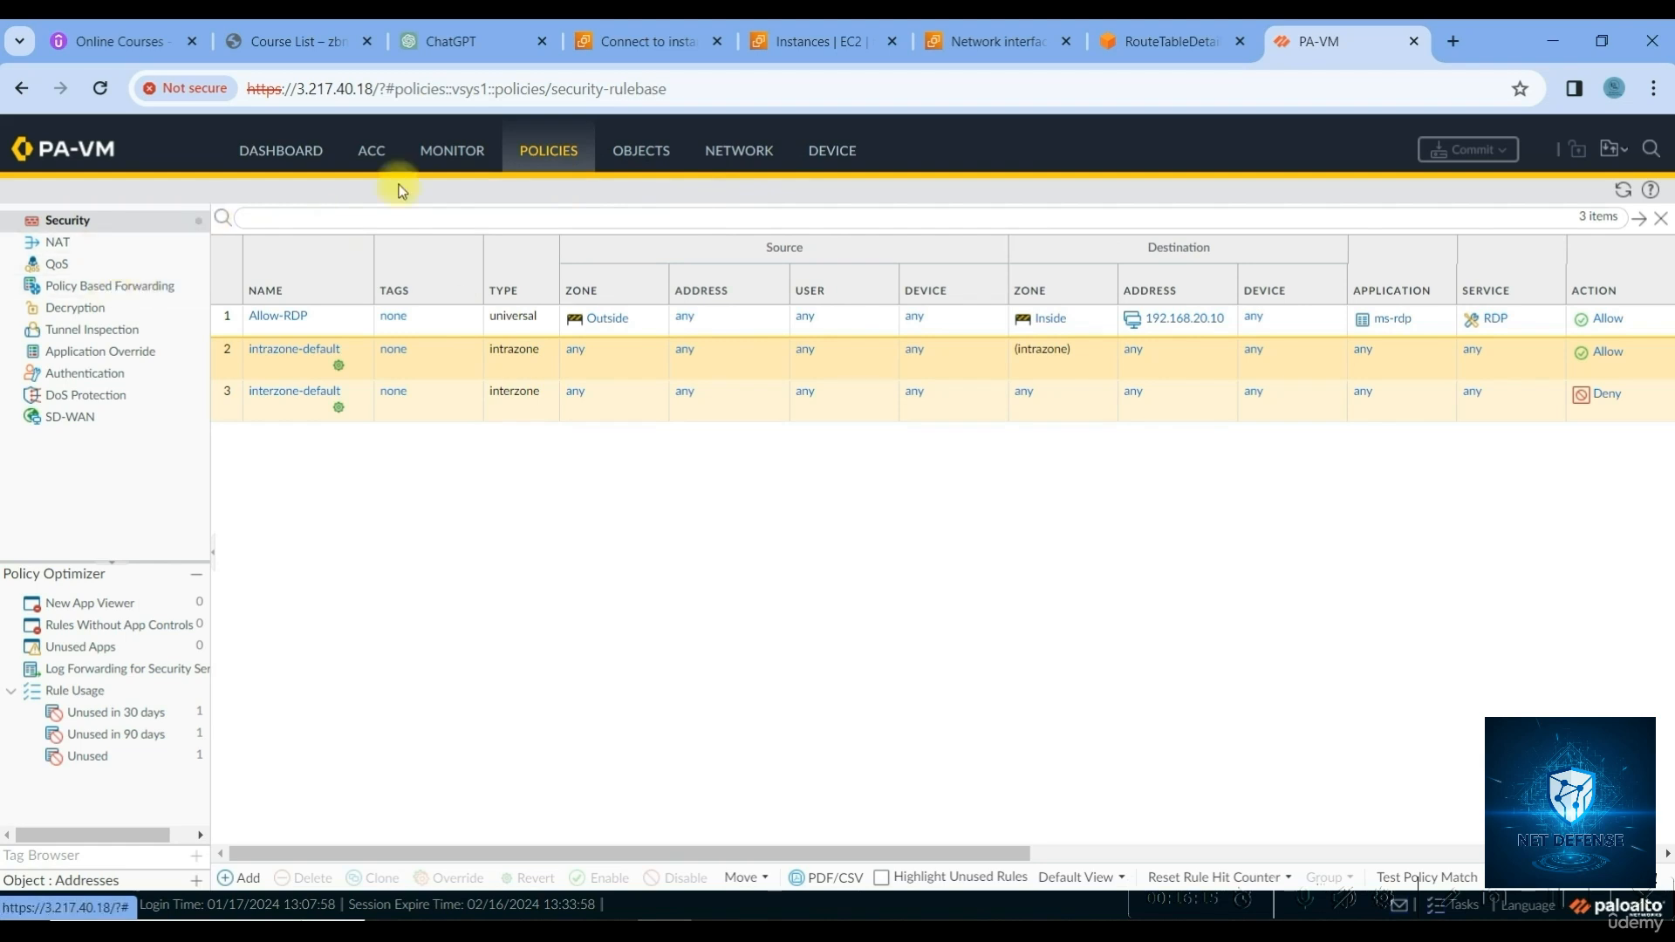
left_click(454, 155)
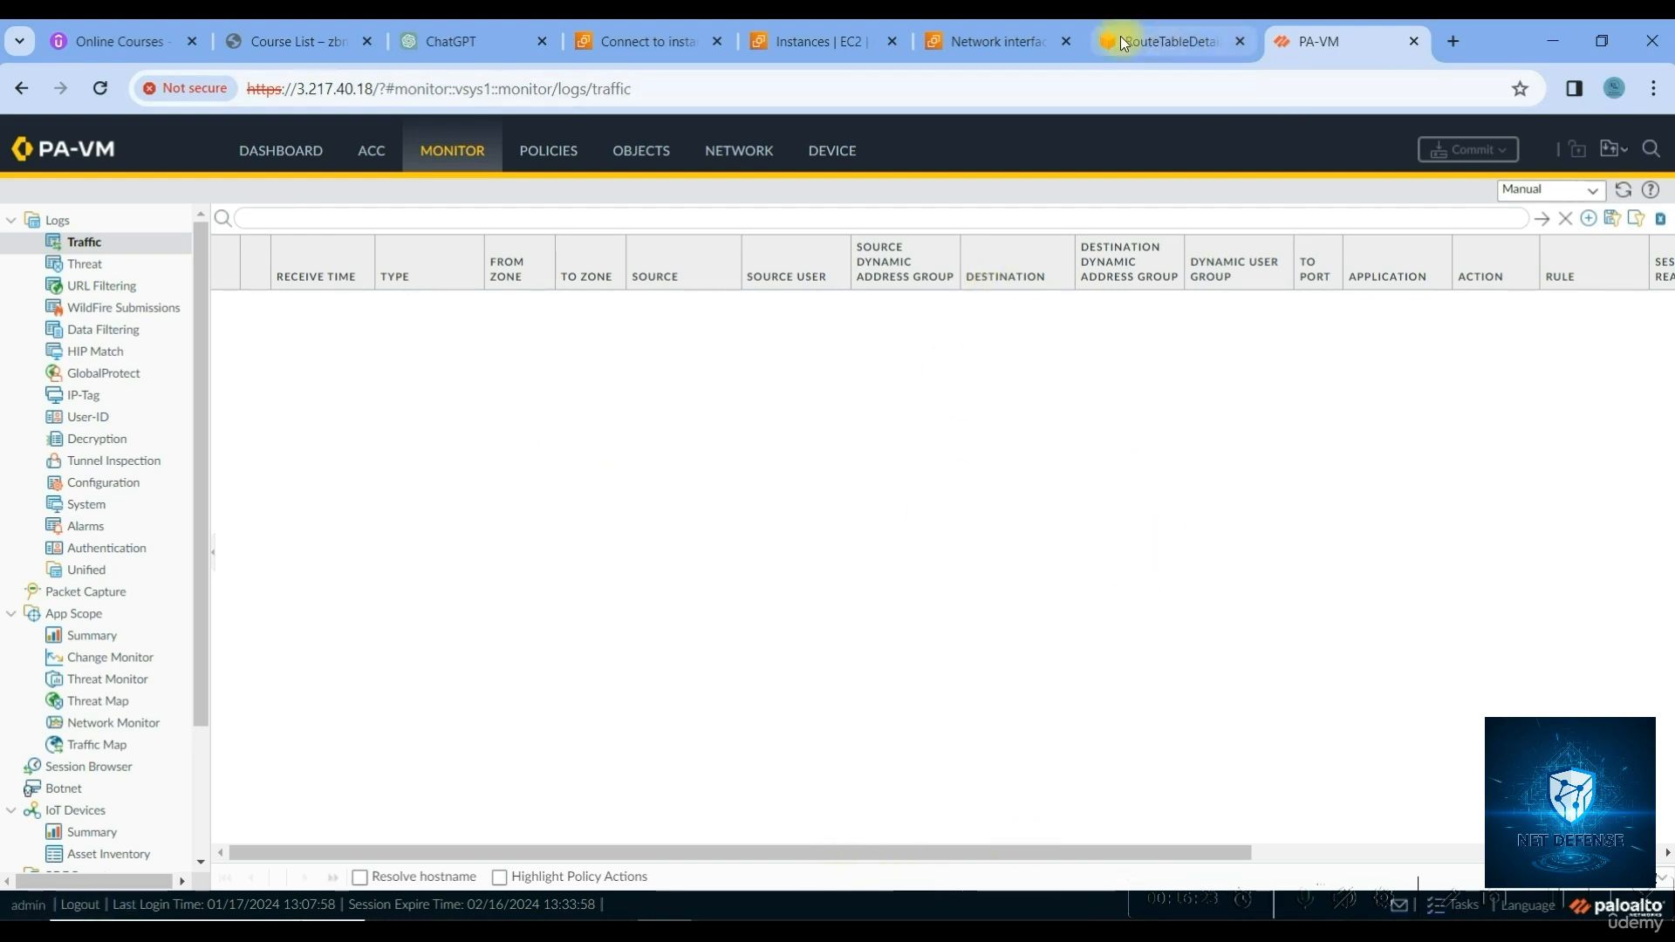
left_click(672, 42)
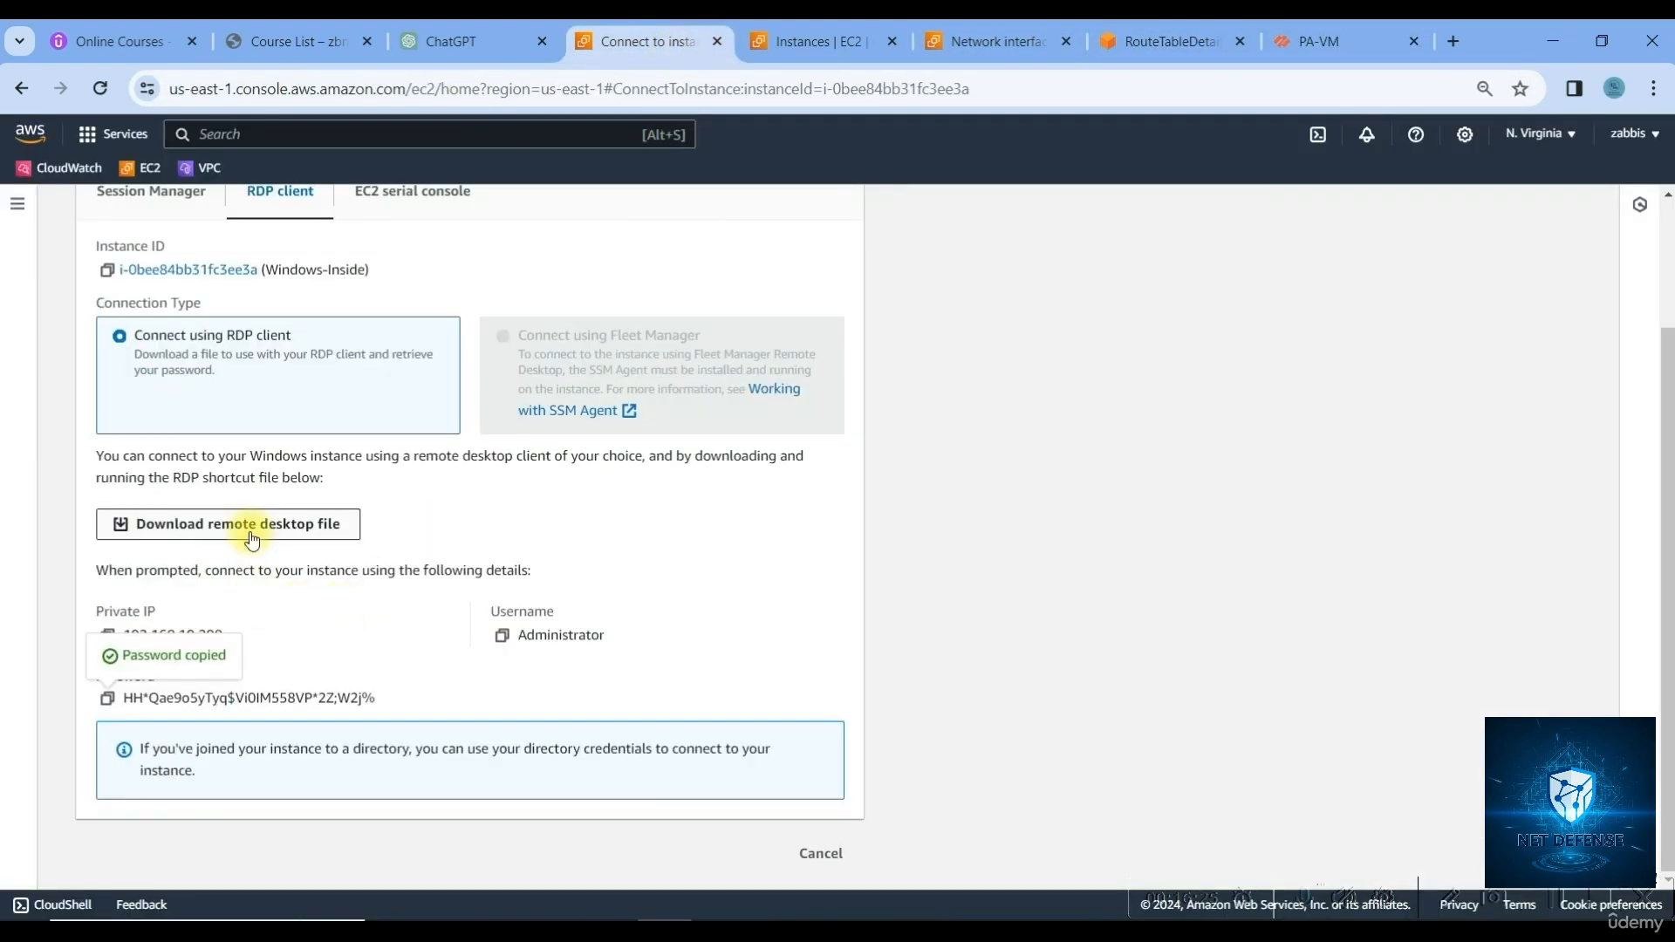
Download and launch Windows-Inside.rdp, then return to the PA-VM Traffic log
left_click(353, 526)
left_click(1537, 89)
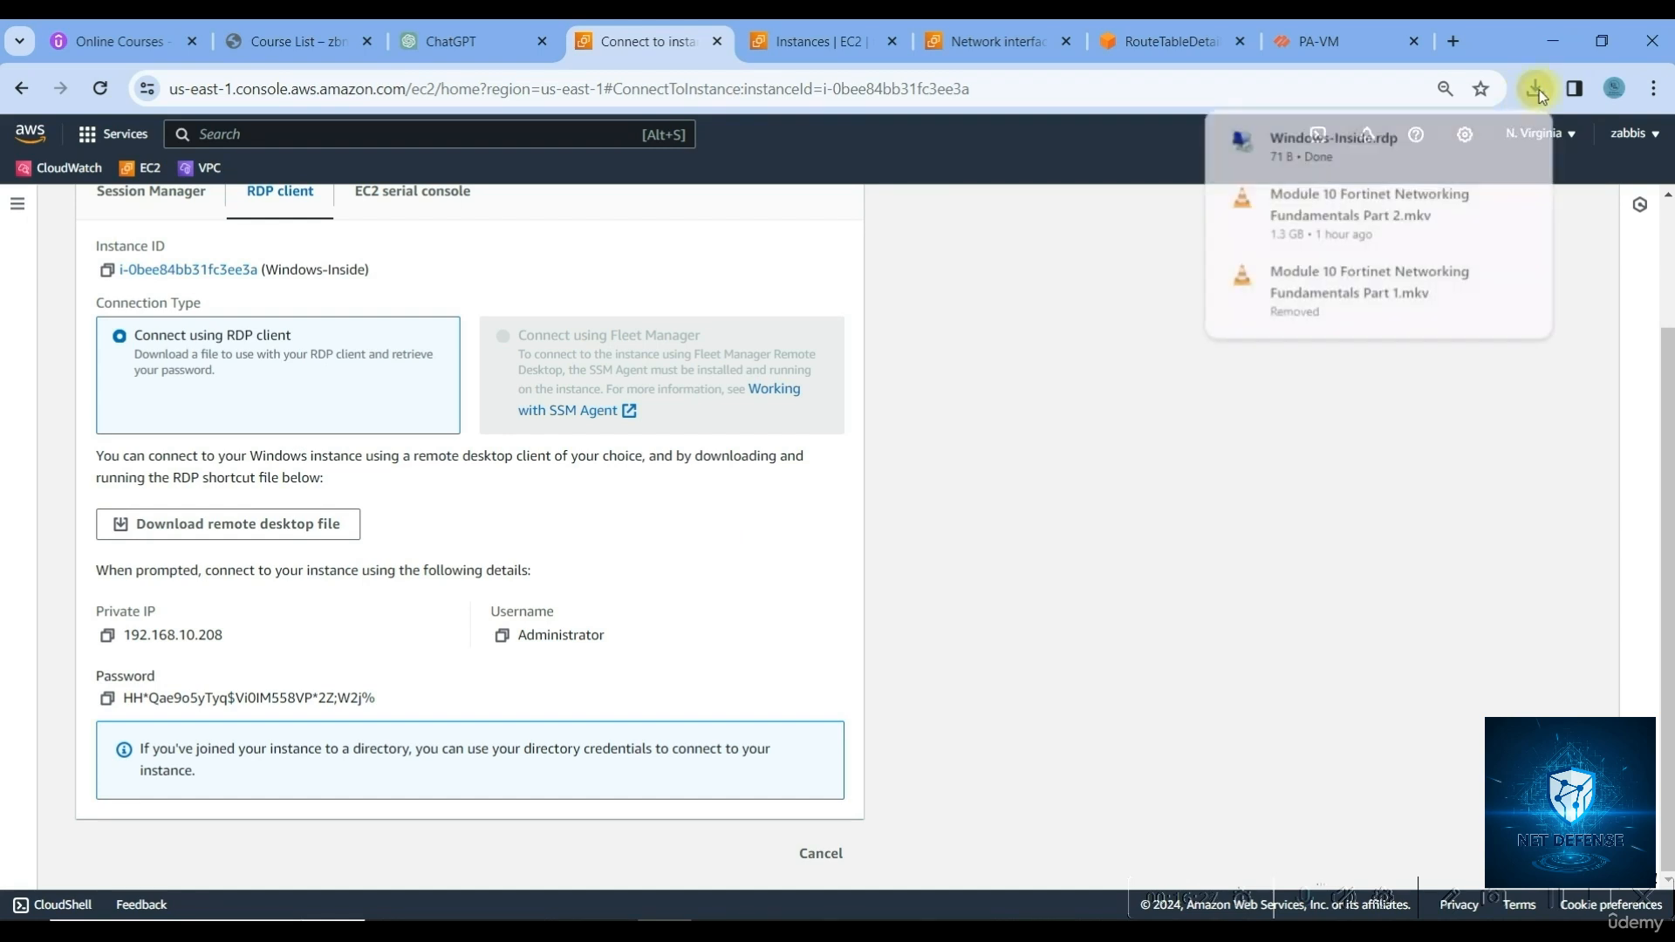
left_click(1533, 87)
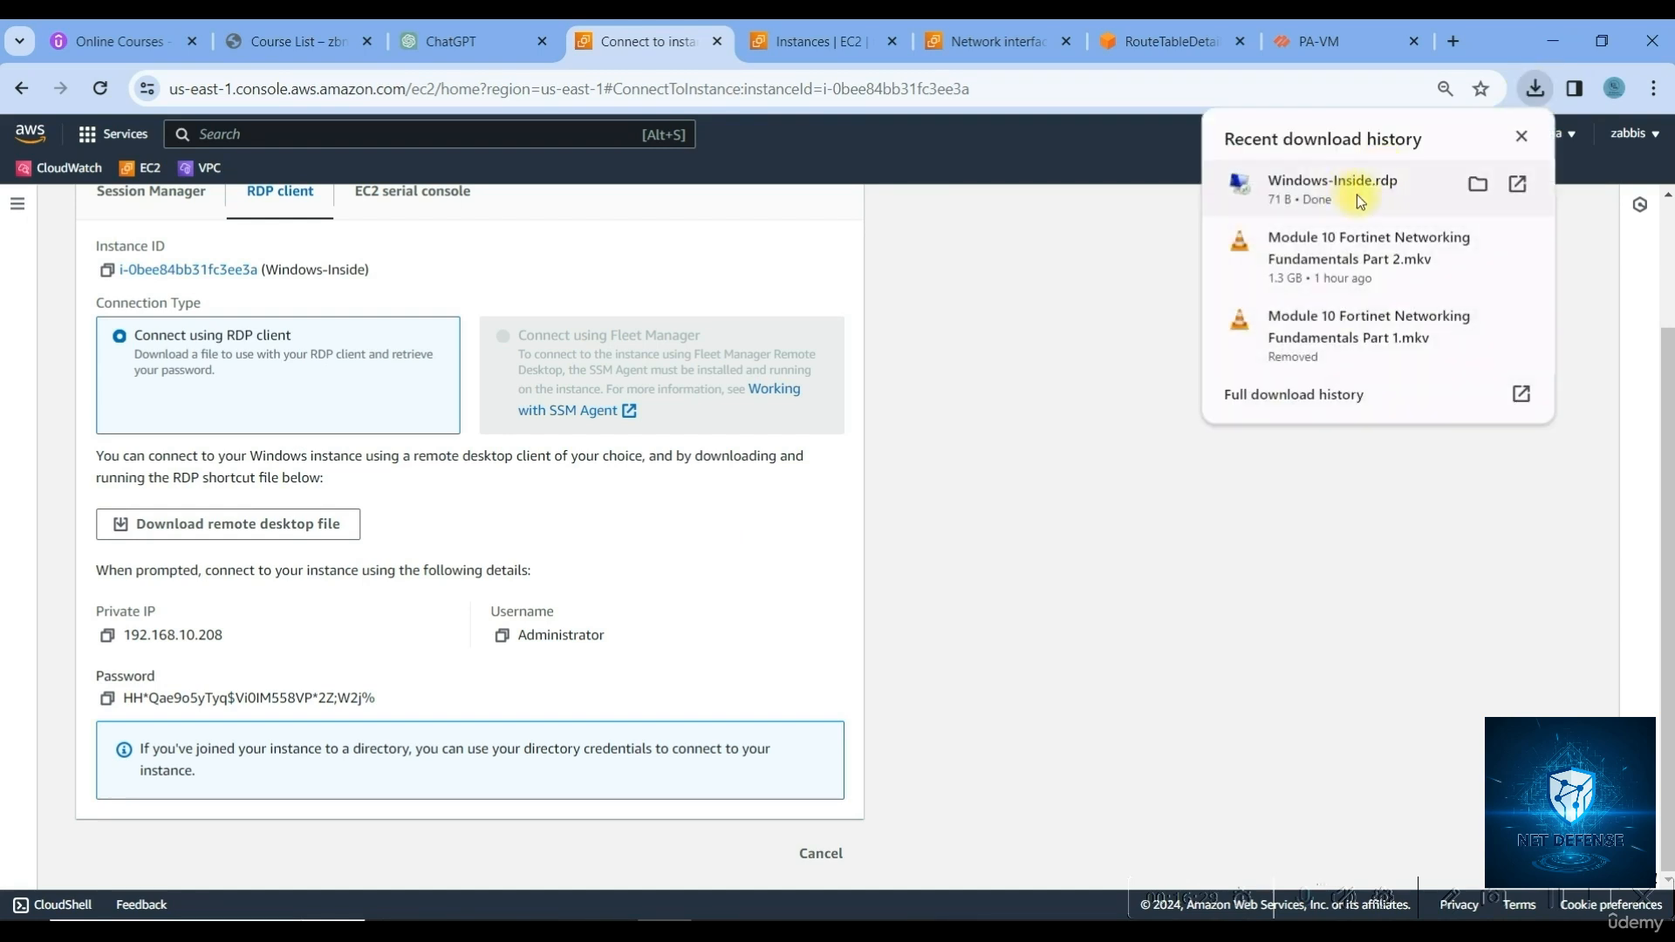
left_click(1476, 186)
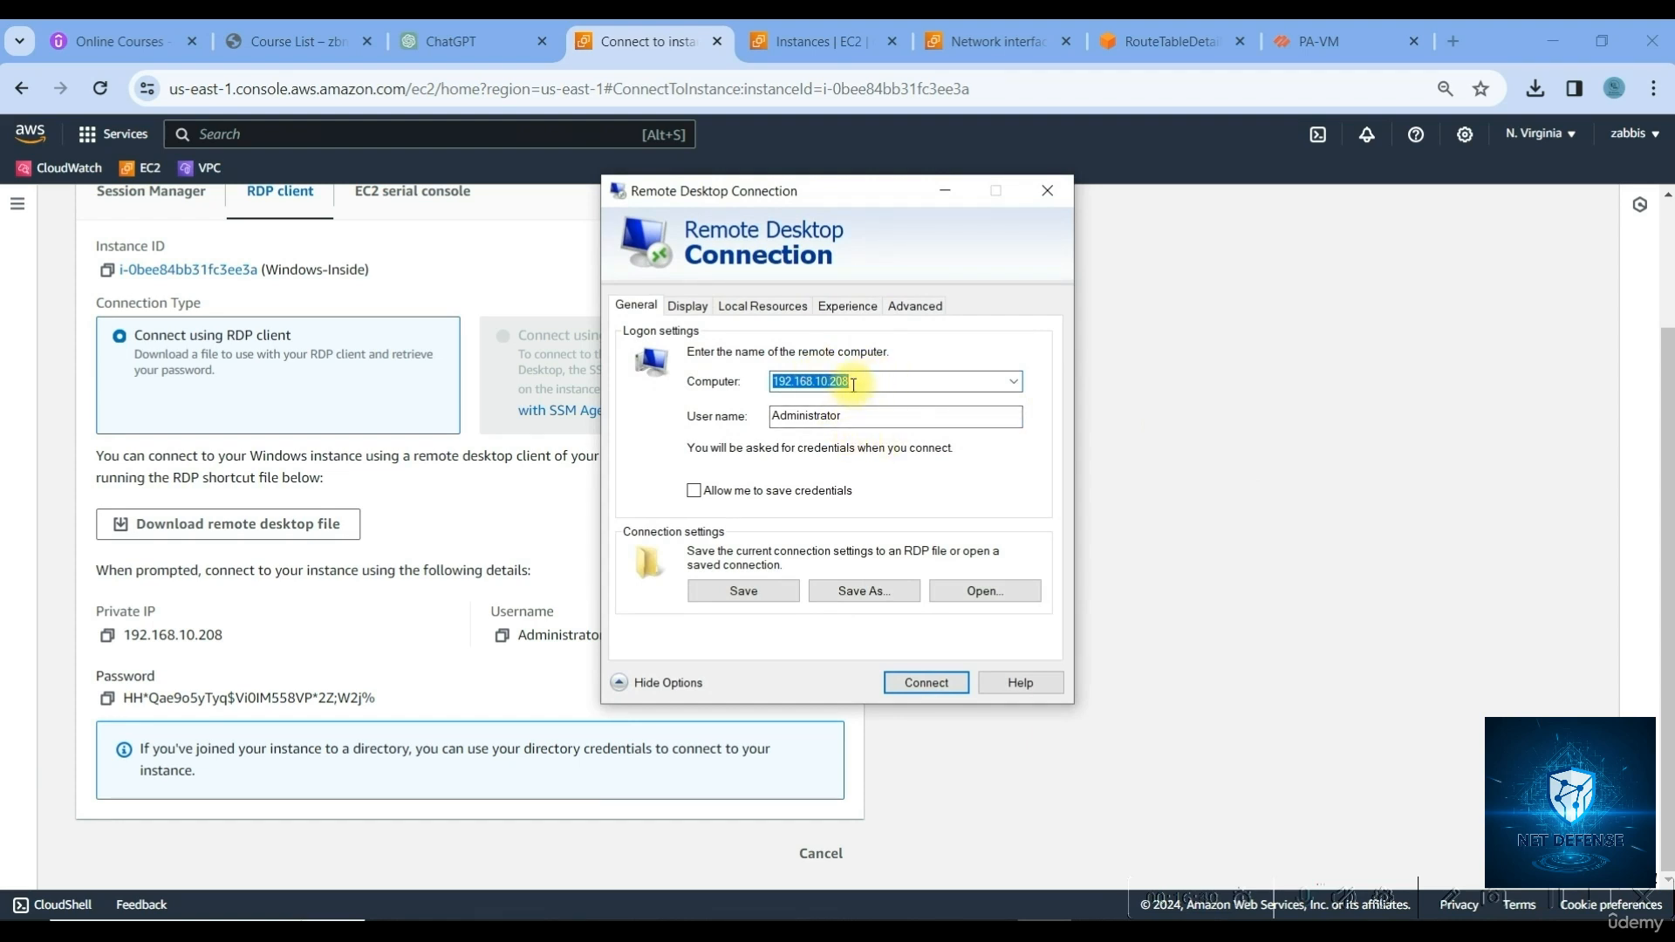
left_click(1312, 44)
left_click(326, 97)
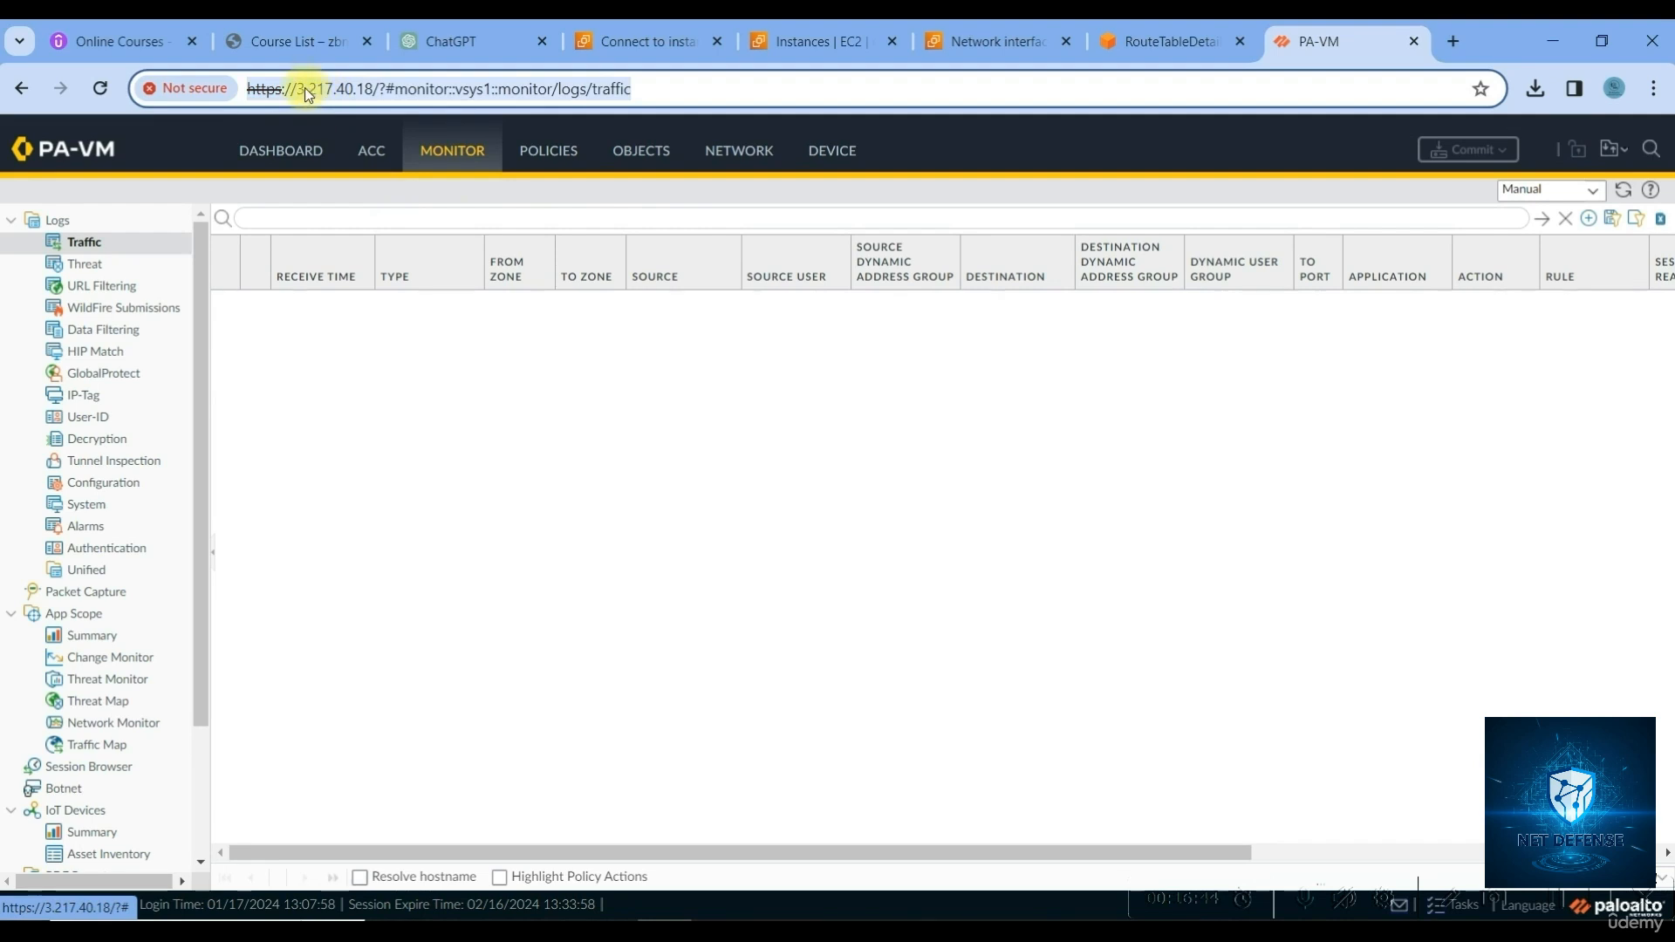
Connect Remote Desktop to 3.217.40.18 past the publisher warning, then reload the unfiltered PA-VM traffic log
left_click(300, 89)
left_click_drag(299, 89, 353, 88)
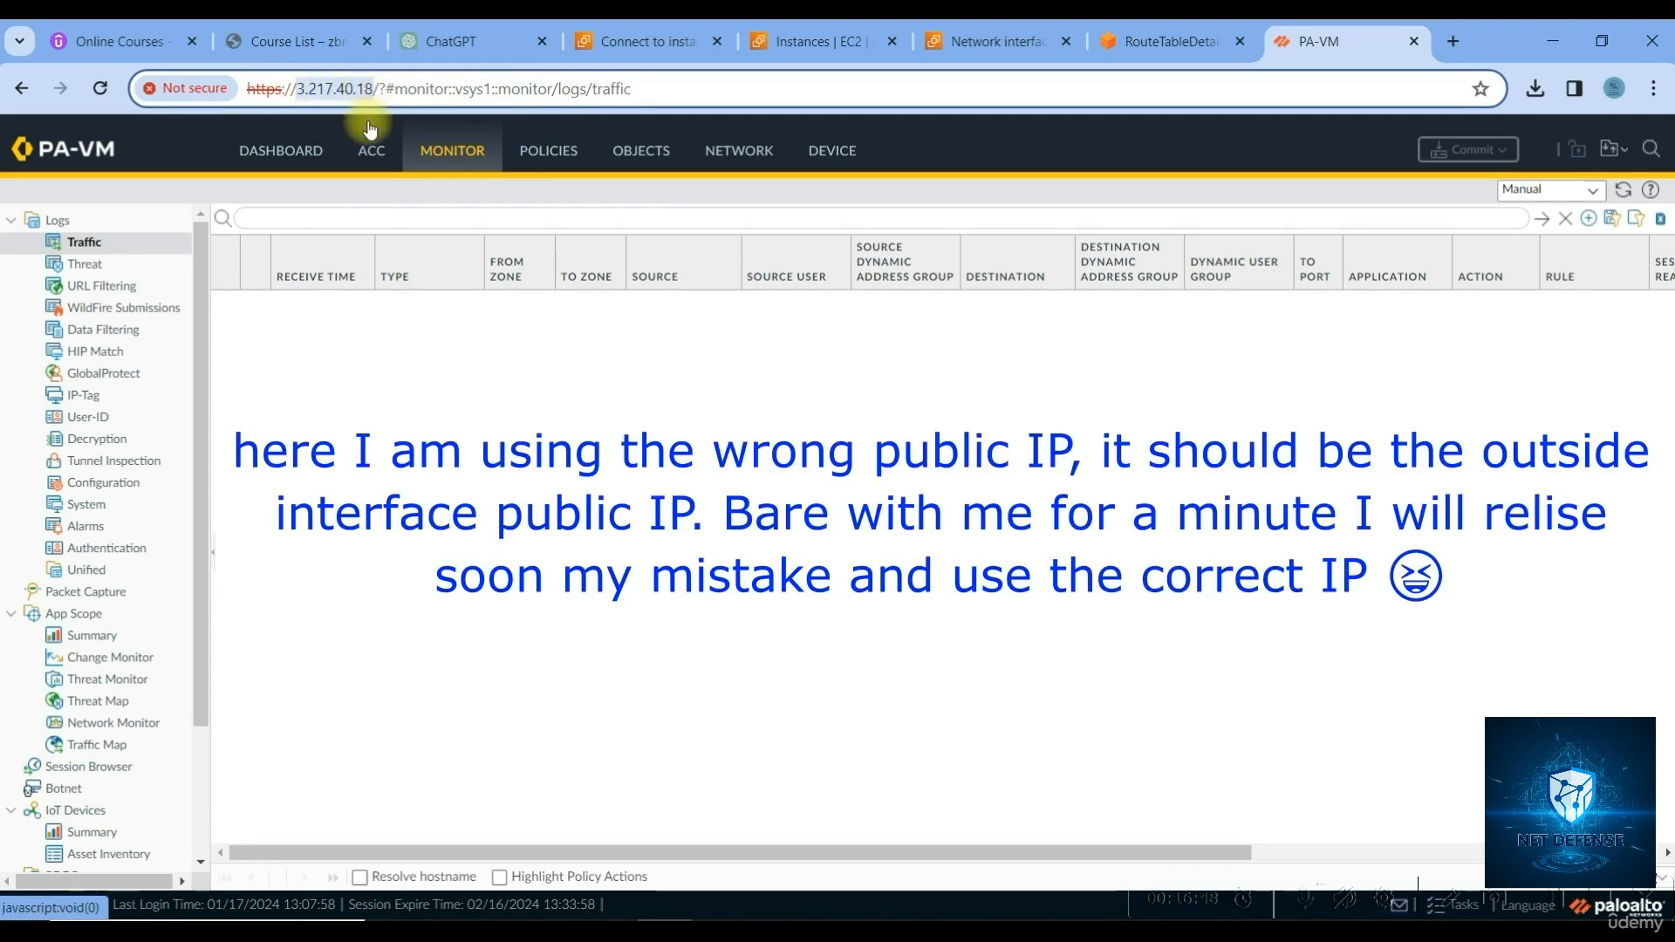
key("alt+Tab")
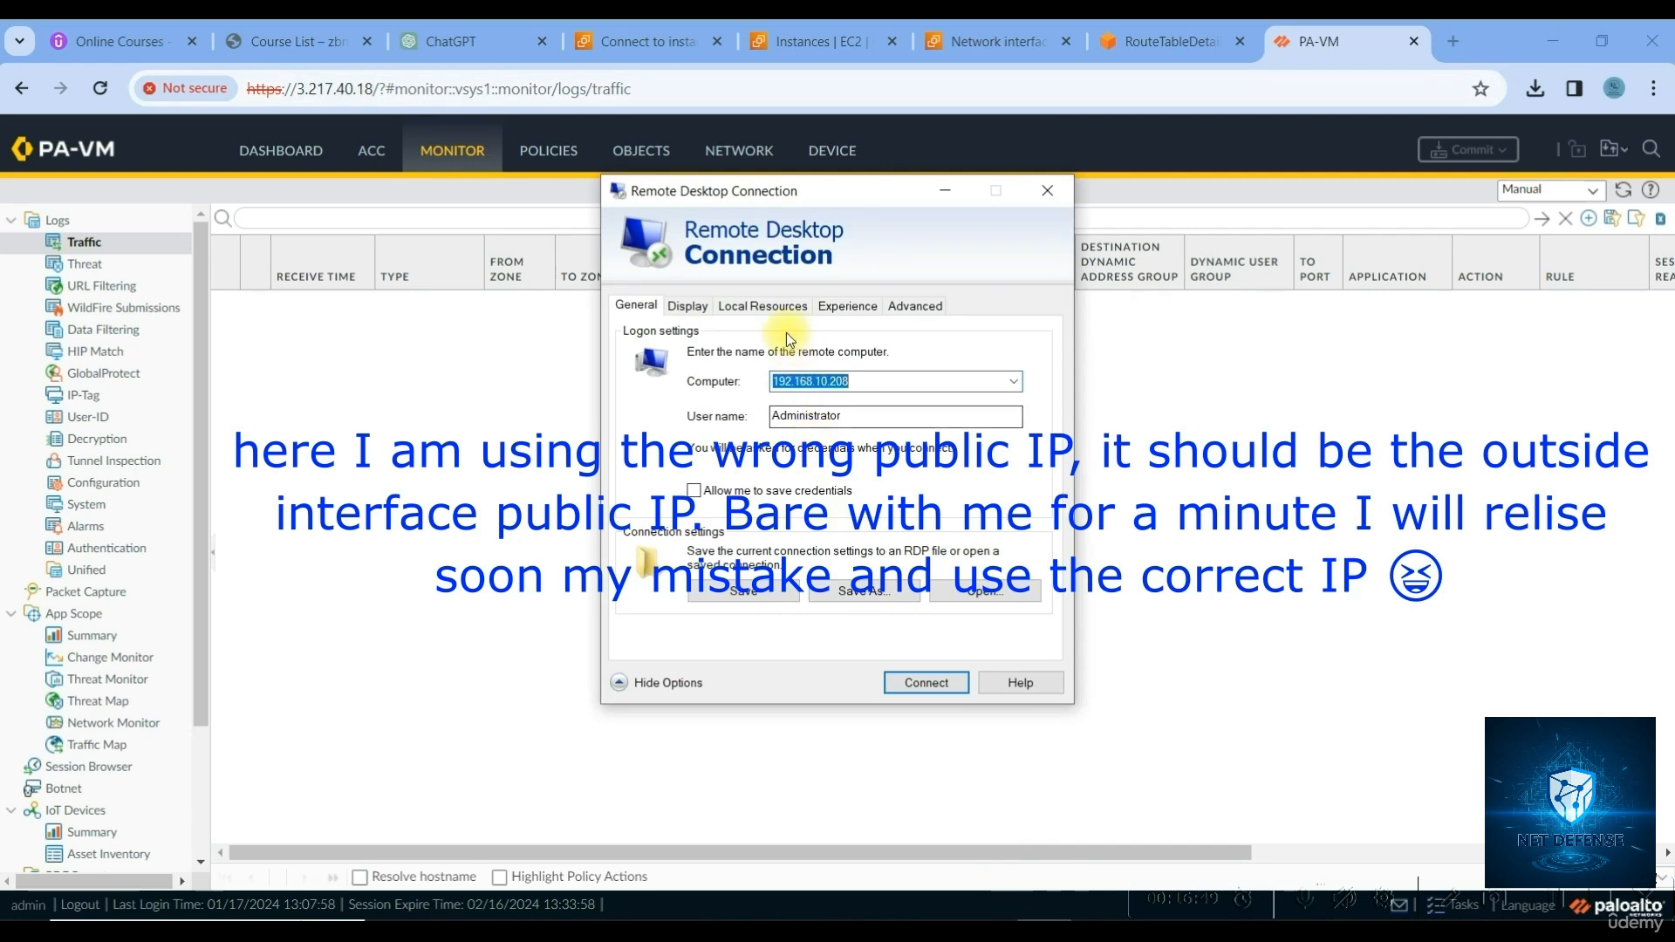
key("ctrl+v")
left_click(889, 680)
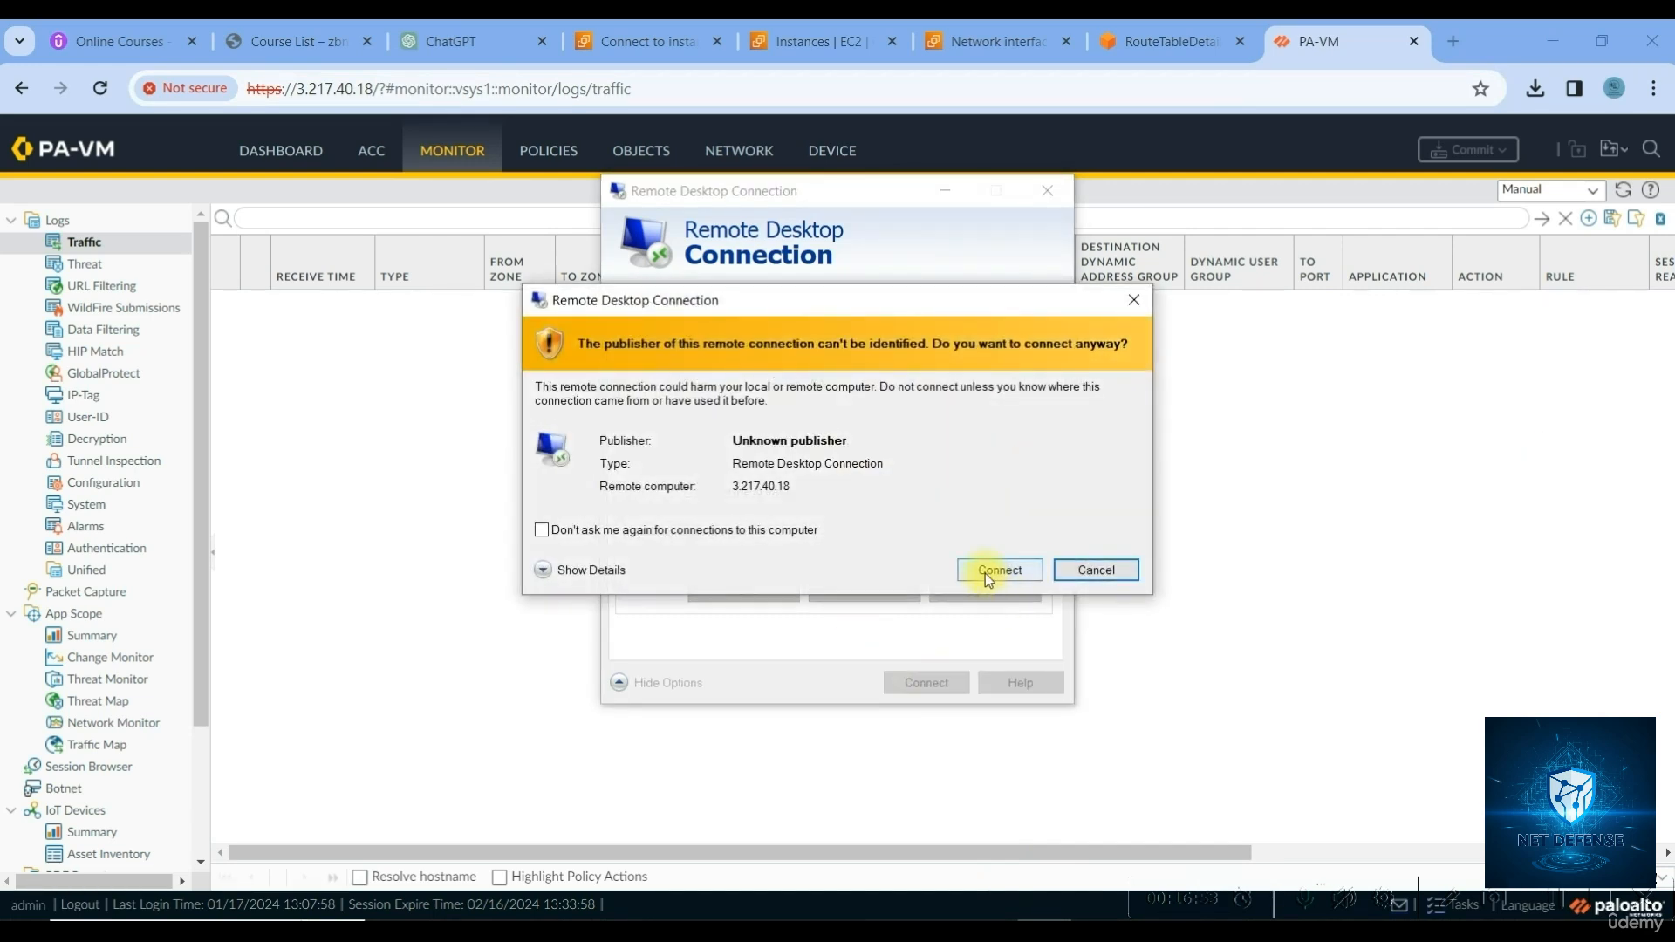
left_click(986, 573)
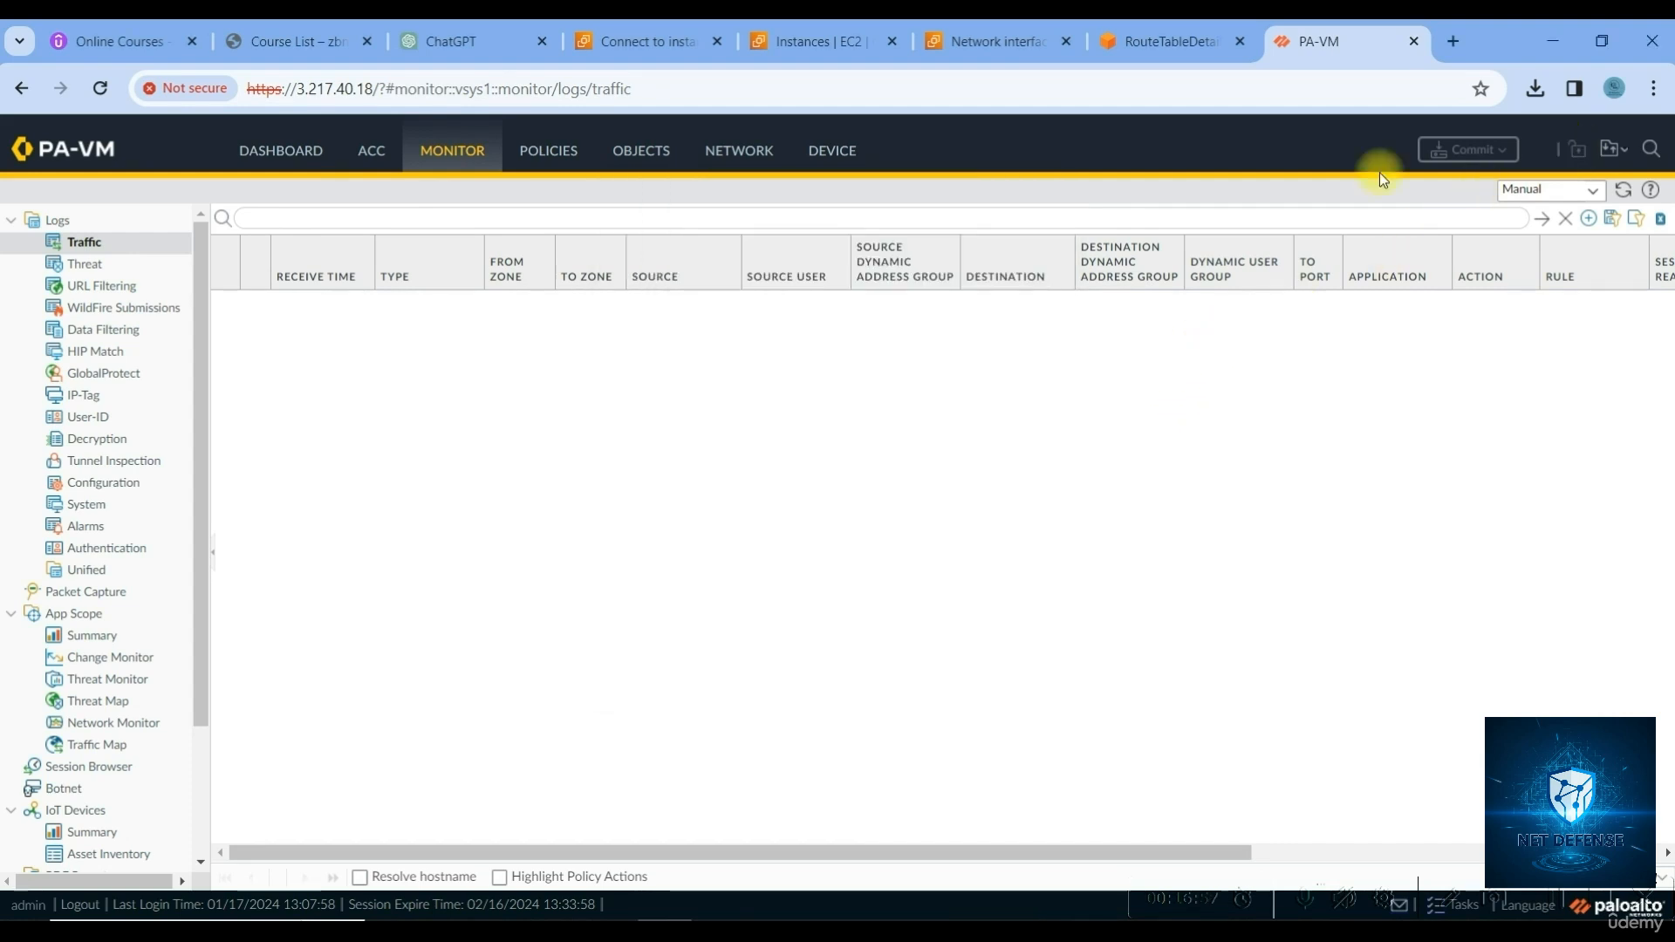
left_click(1566, 219)
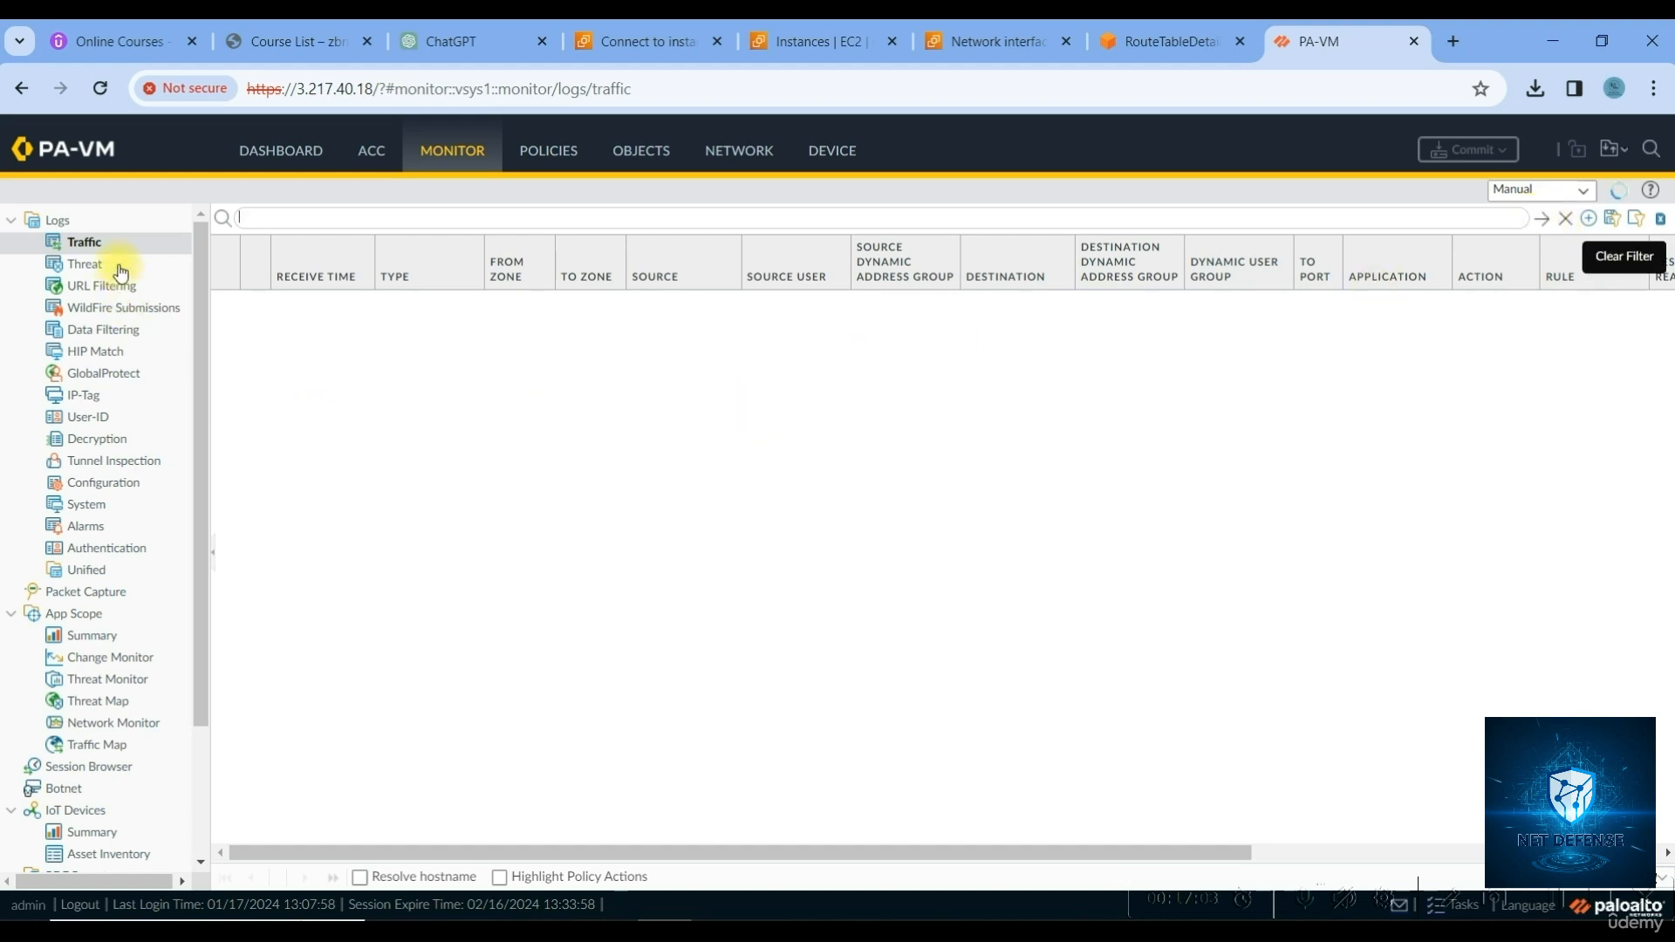
Check the Security rules' hit counts after refreshing the rulebase
left_click(548, 150)
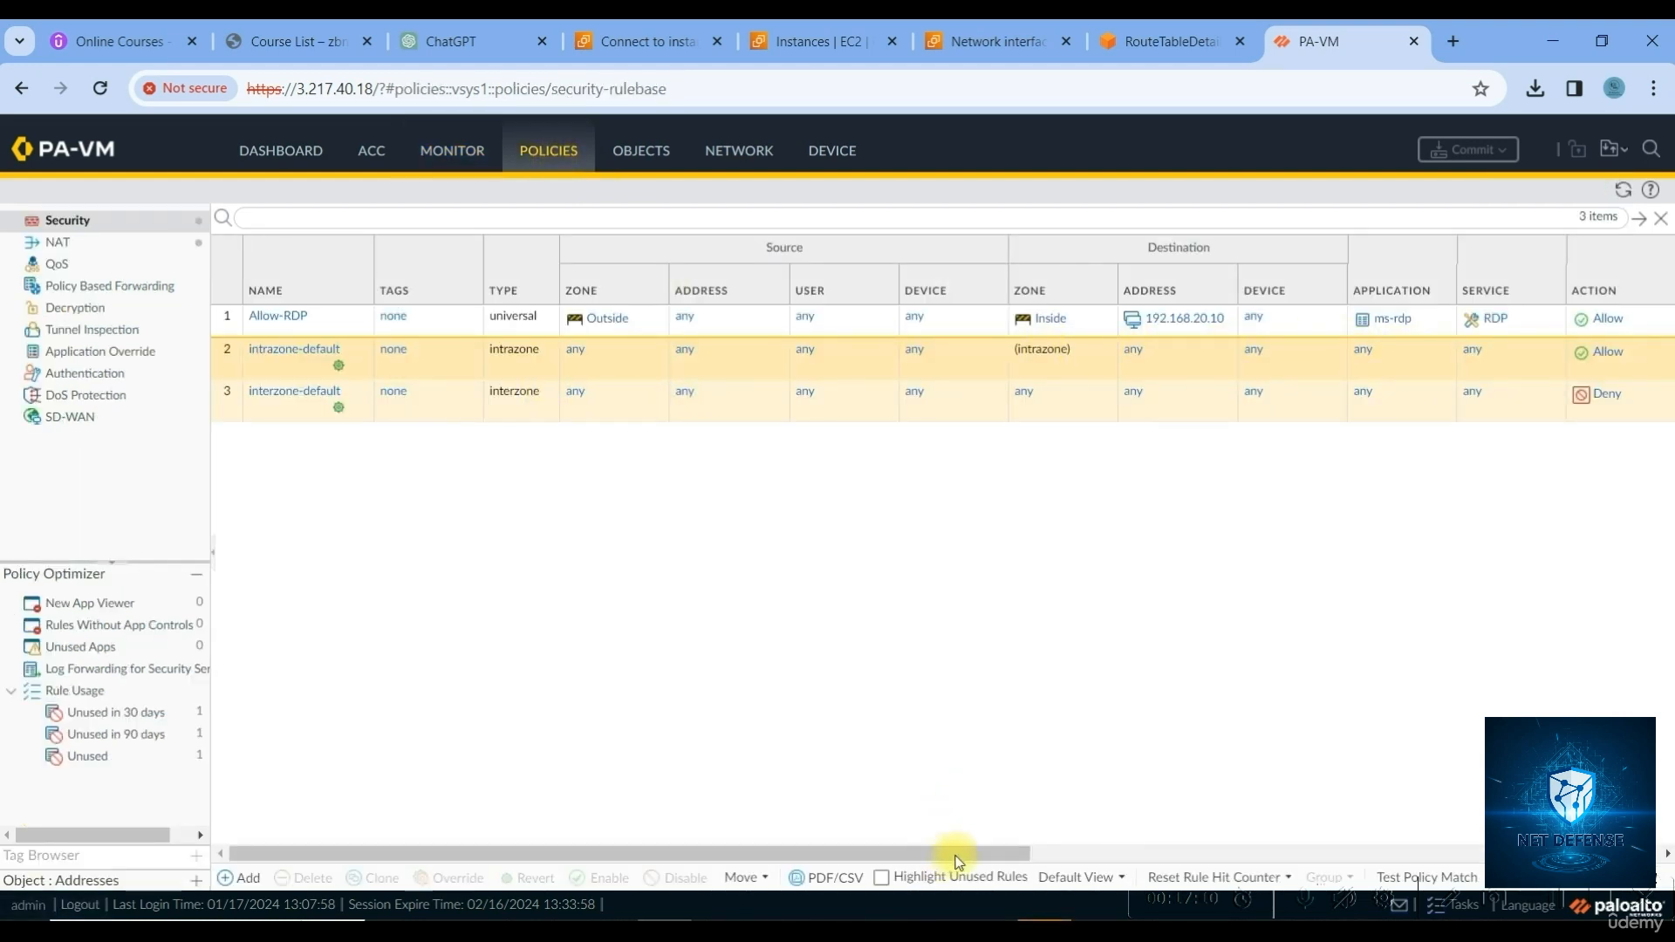
left_click_drag(957, 857, 1502, 845)
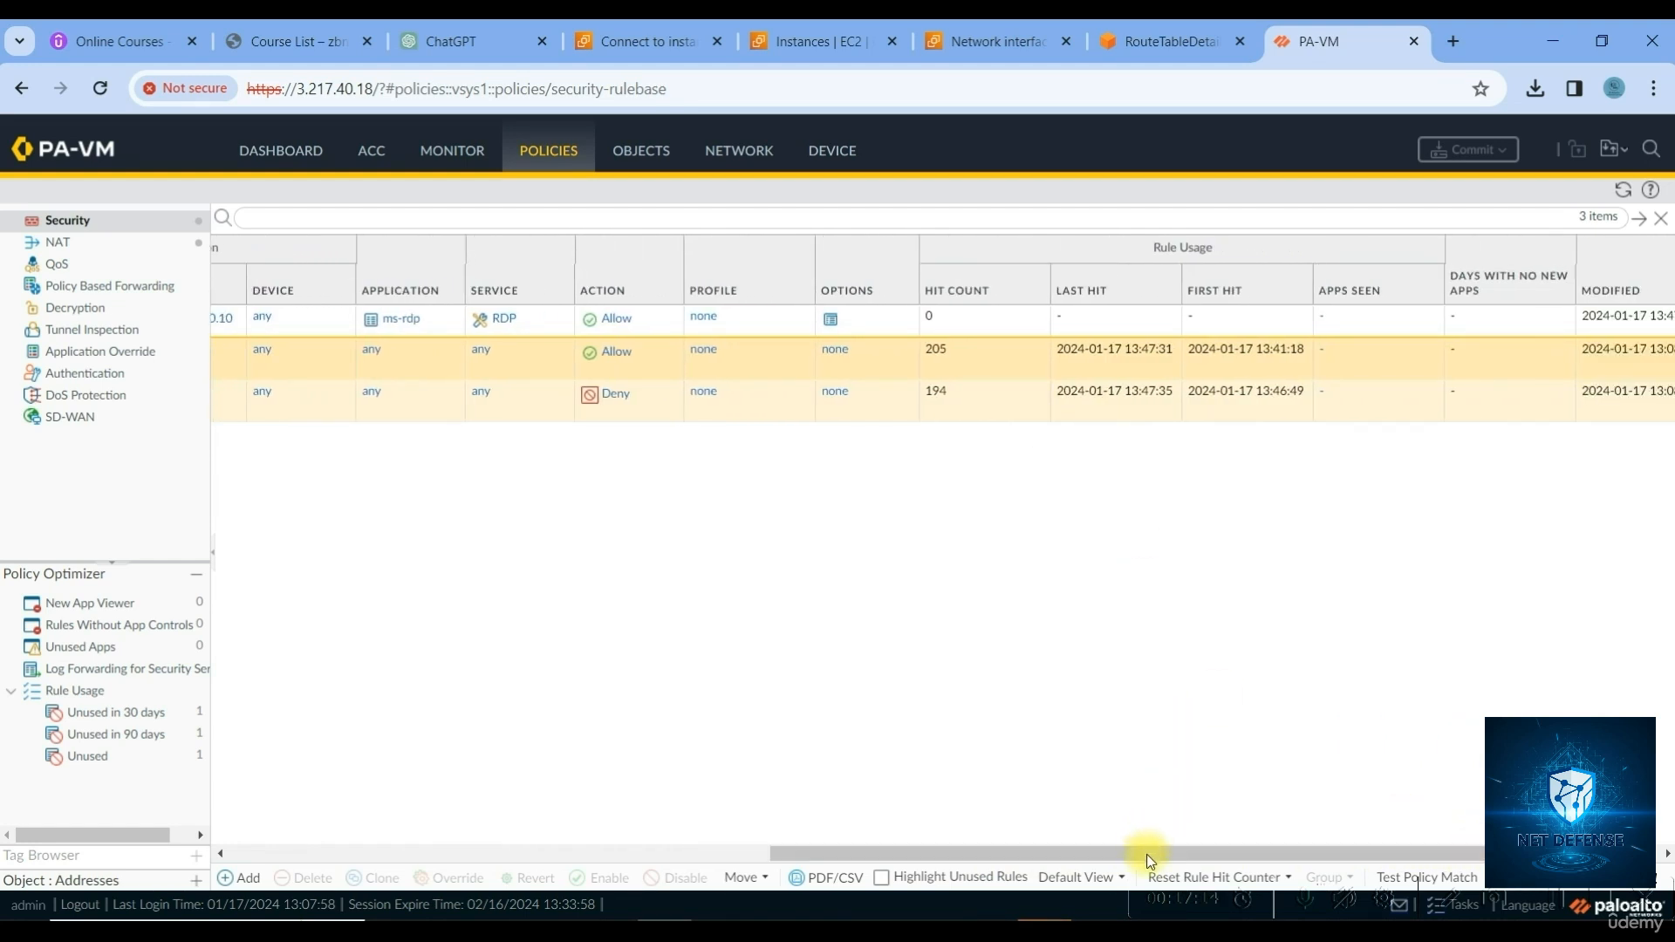
left_click_drag(1150, 859, 1242, 859)
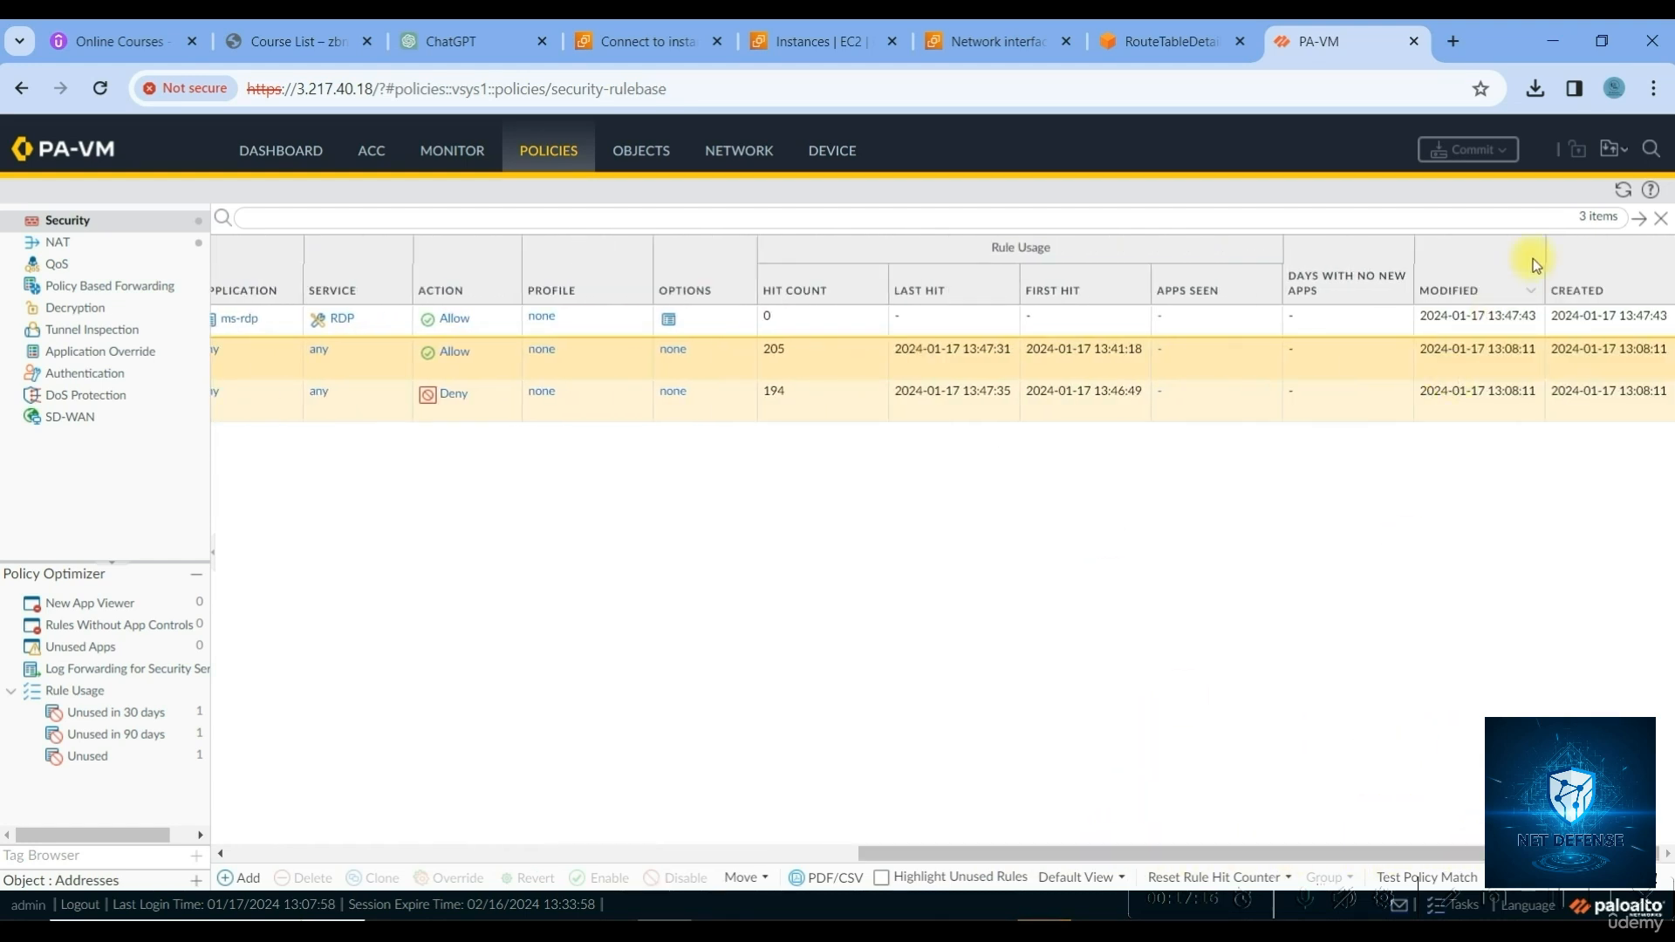
left_click(1627, 194)
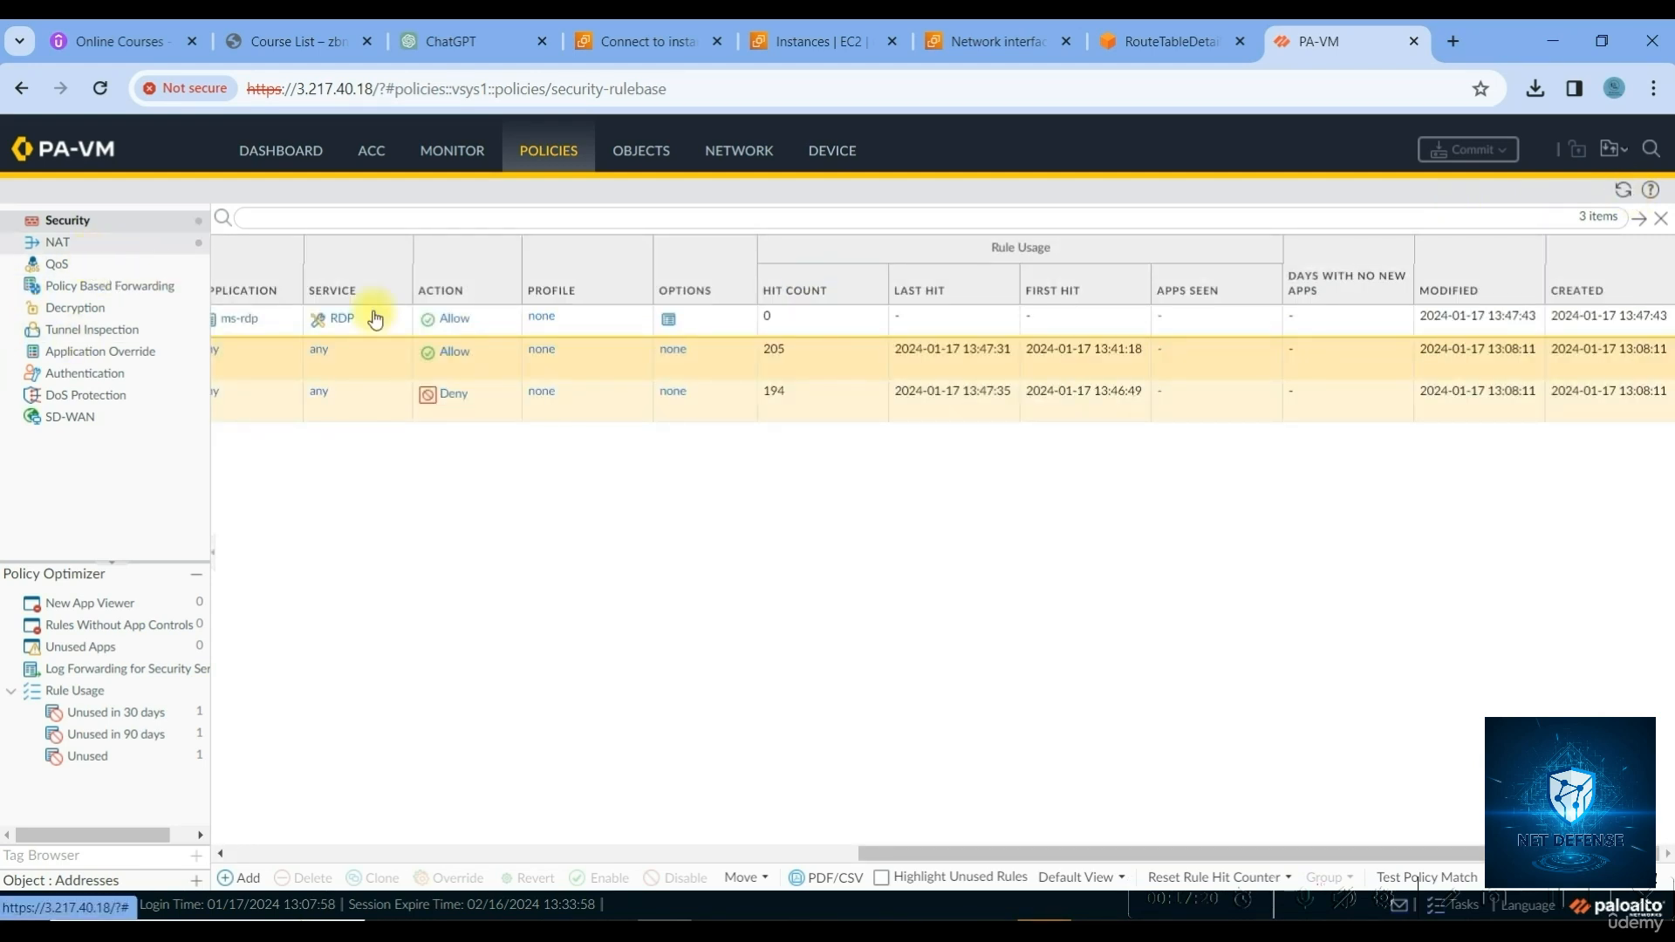
Inspect the RDP-DNAT NAT rule, then select the firewall's IP in the address bar
left_click(56, 244)
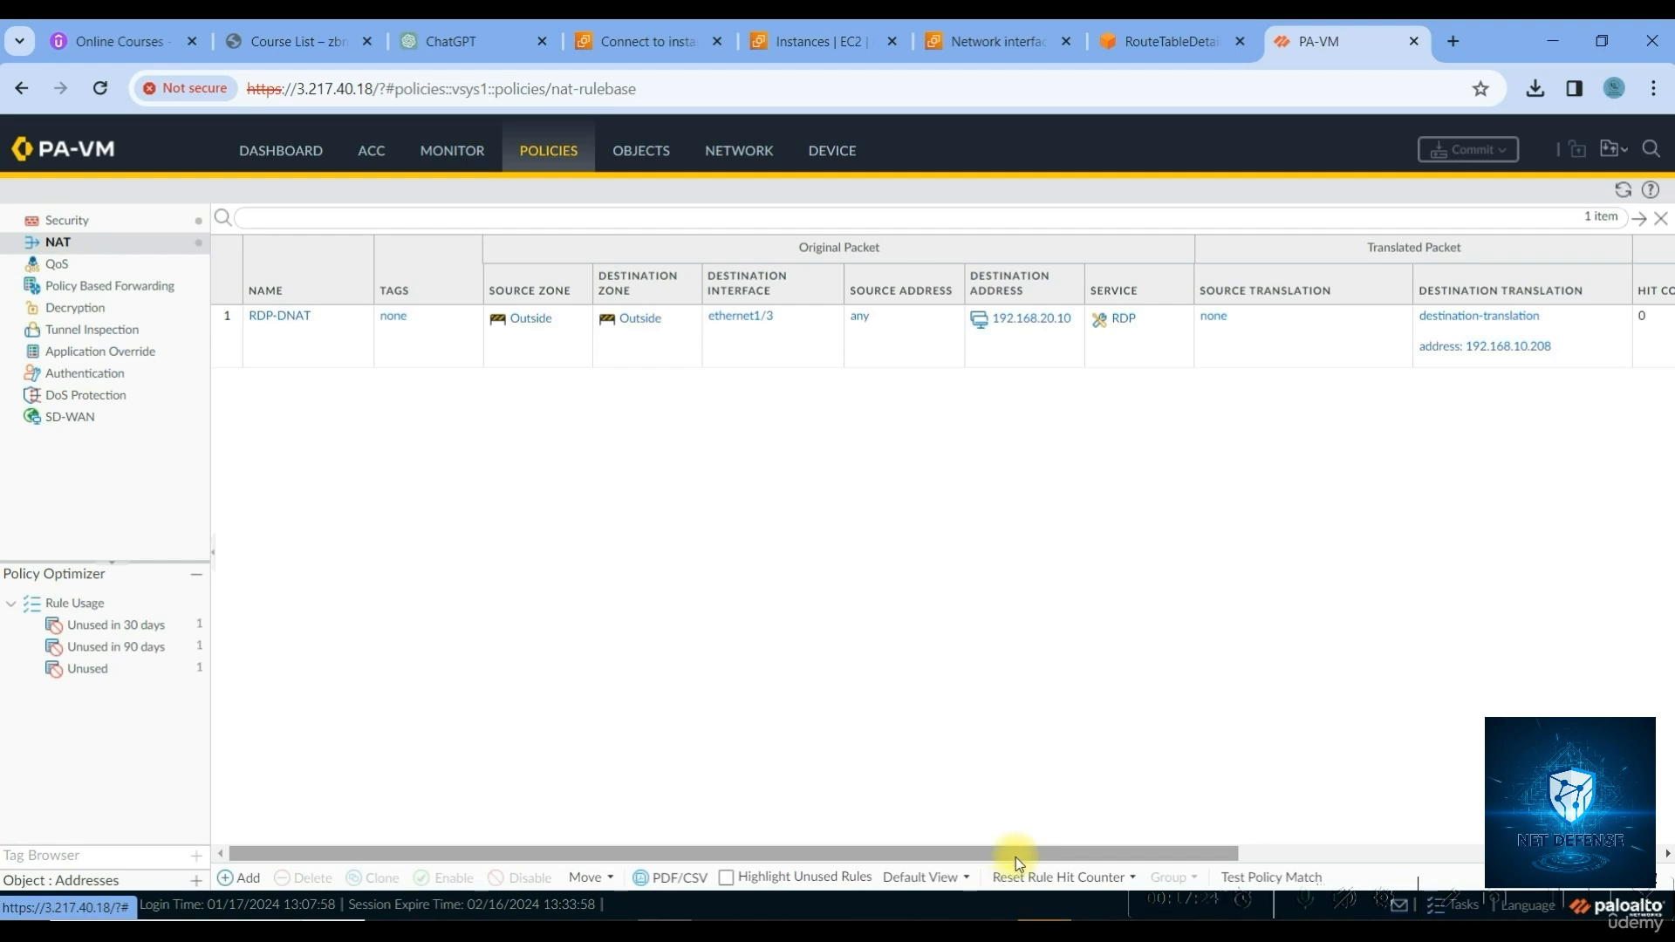
left_click_drag(1016, 857, 1500, 857)
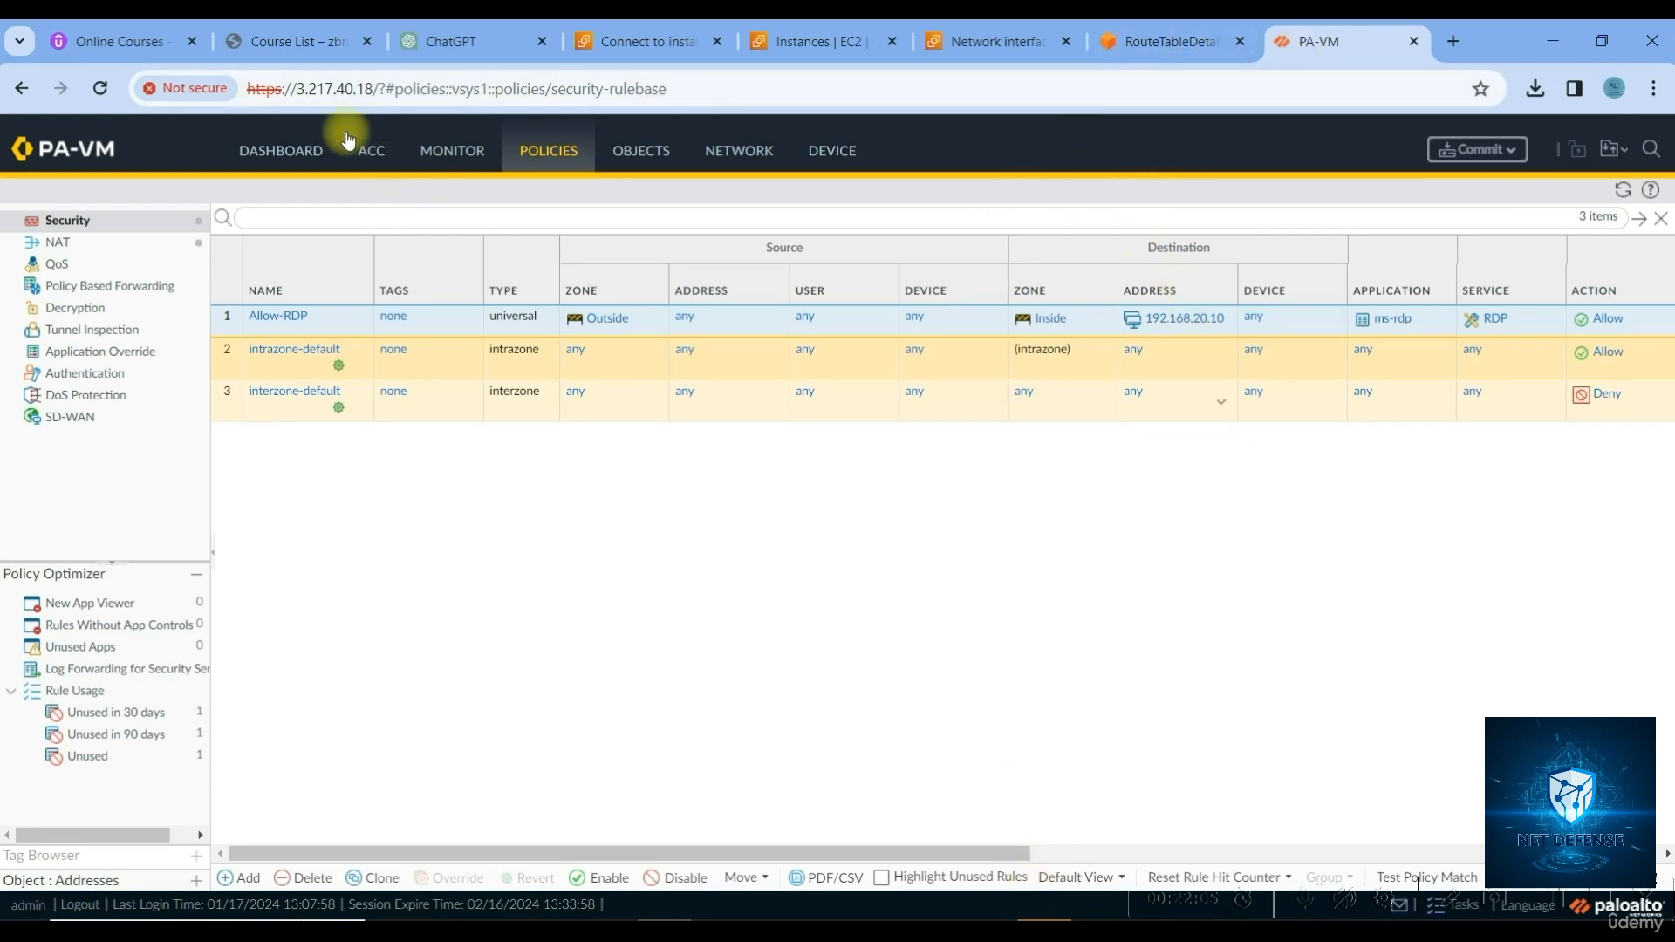
left_click_drag(296, 88, 389, 96)
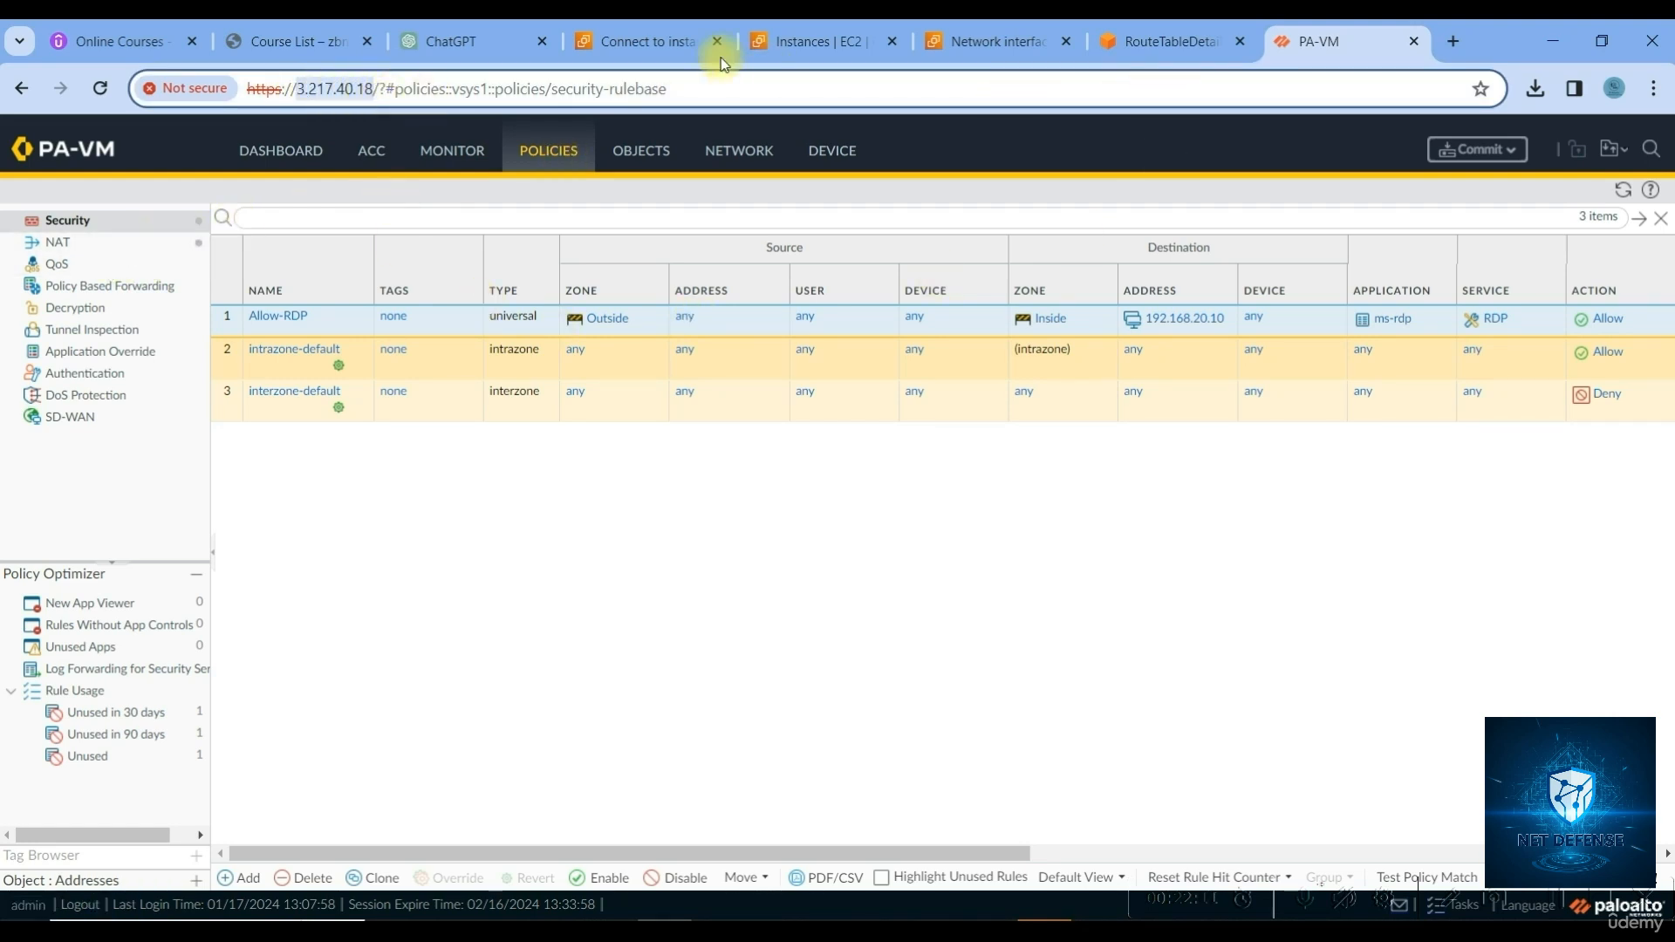
Point Remote Desktop at the firewall's public IP 3.218.213.135 and connect past the publisher warning
left_click(807, 40)
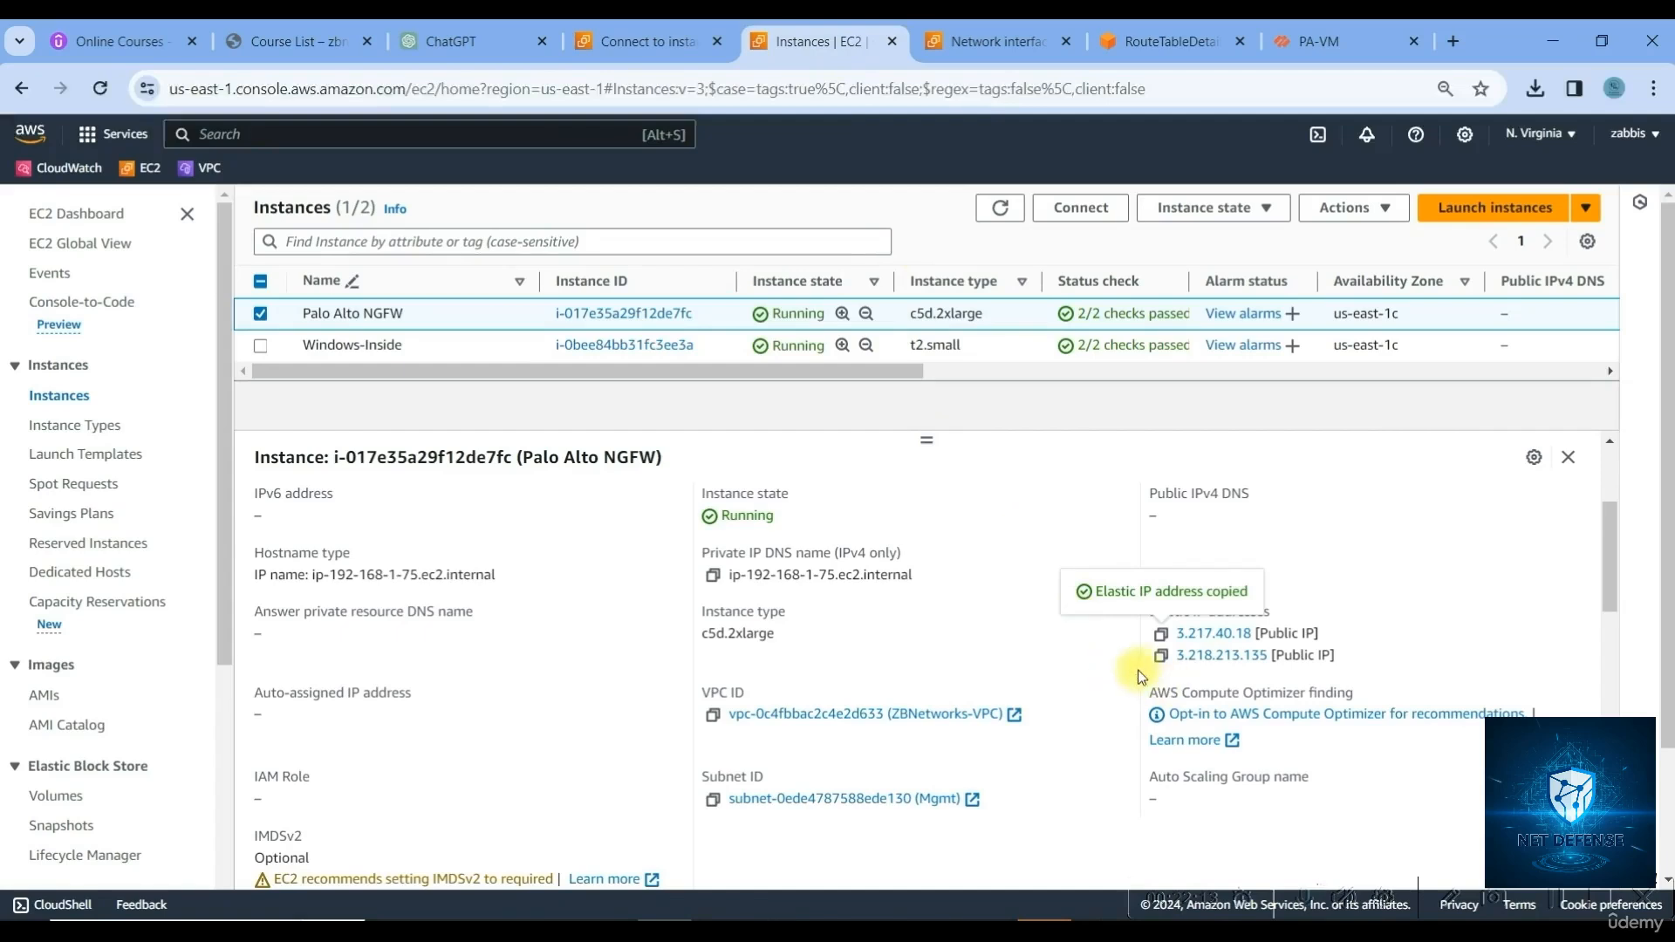
left_click(1162, 656)
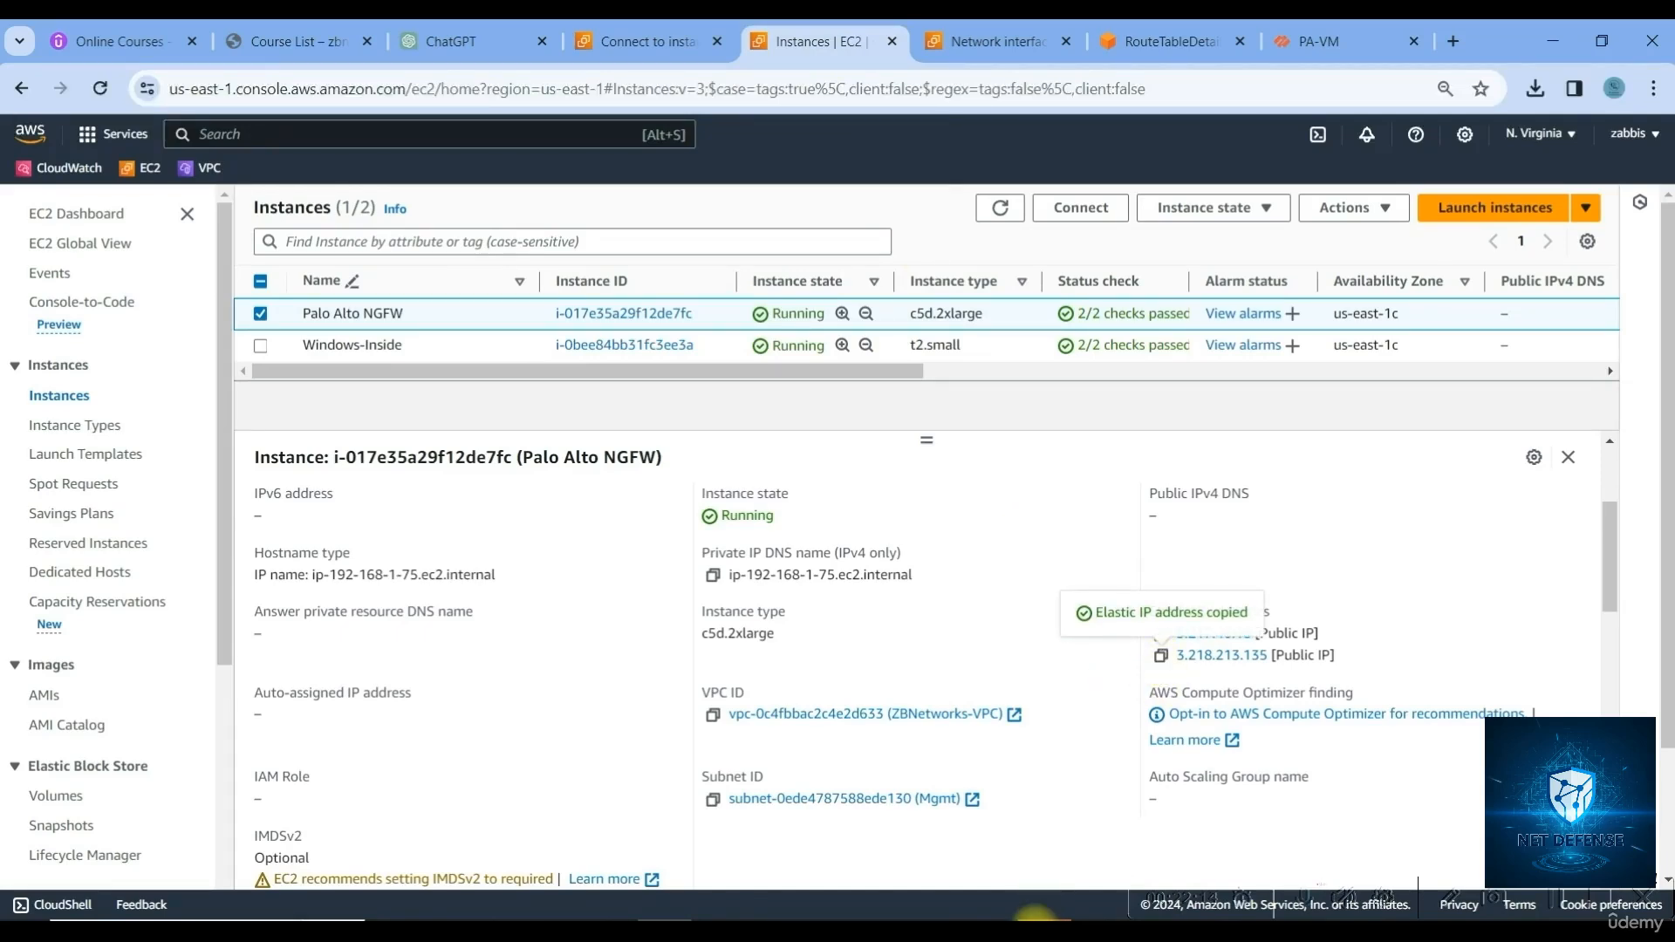
left_click(999, 536)
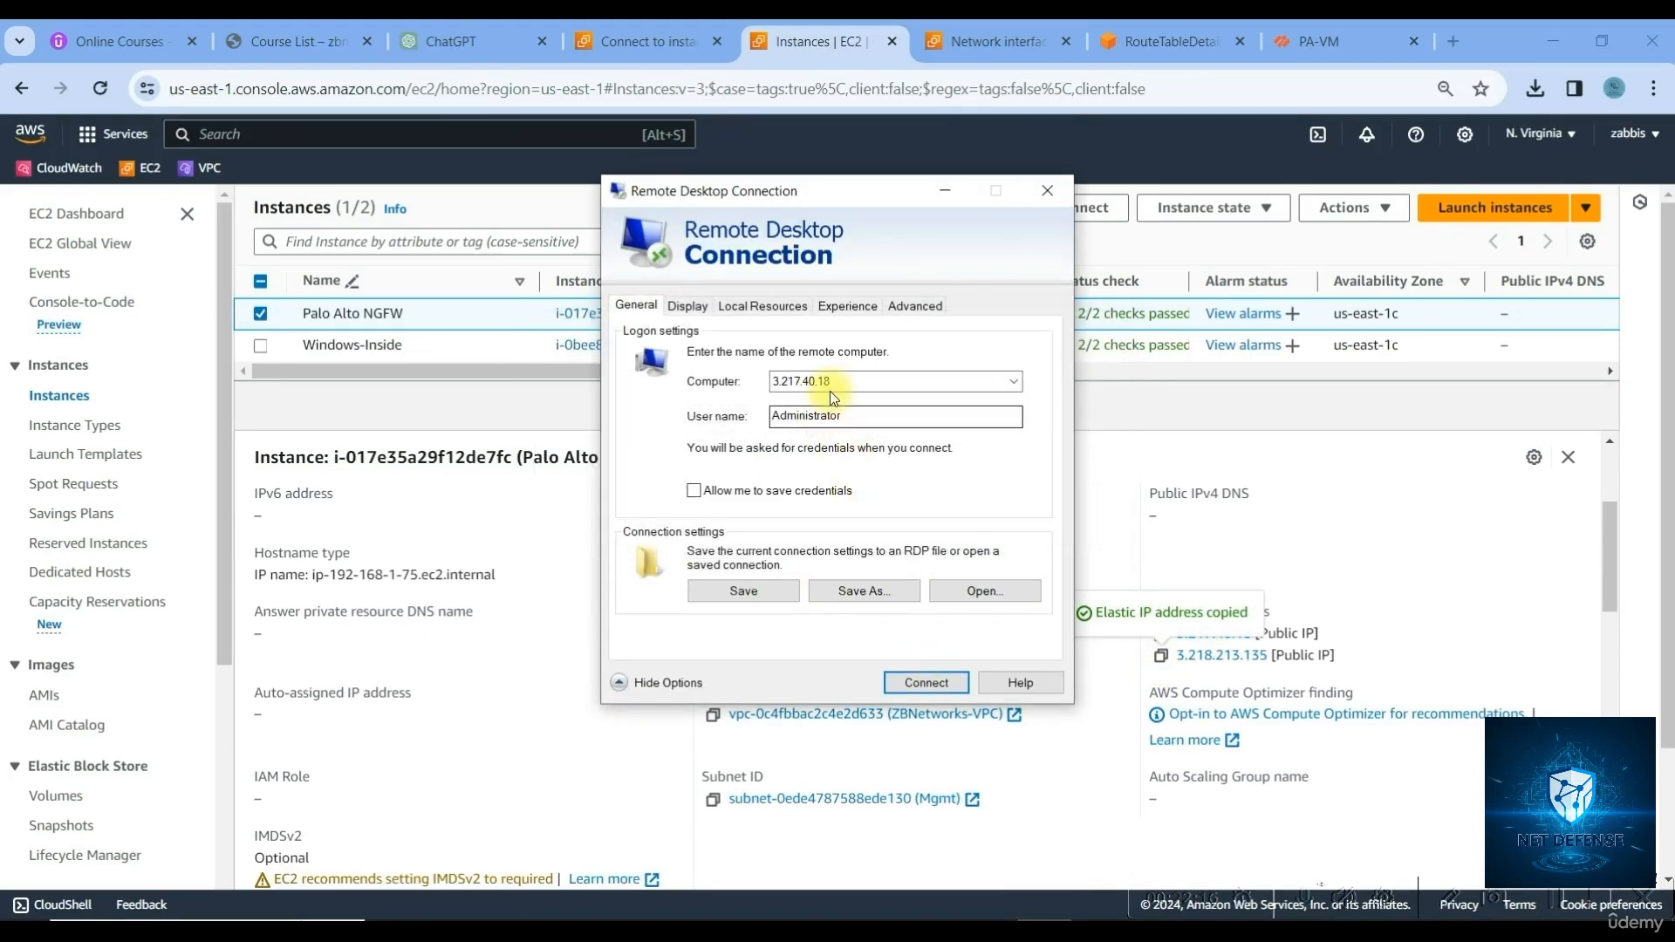
key("ctrl+v")
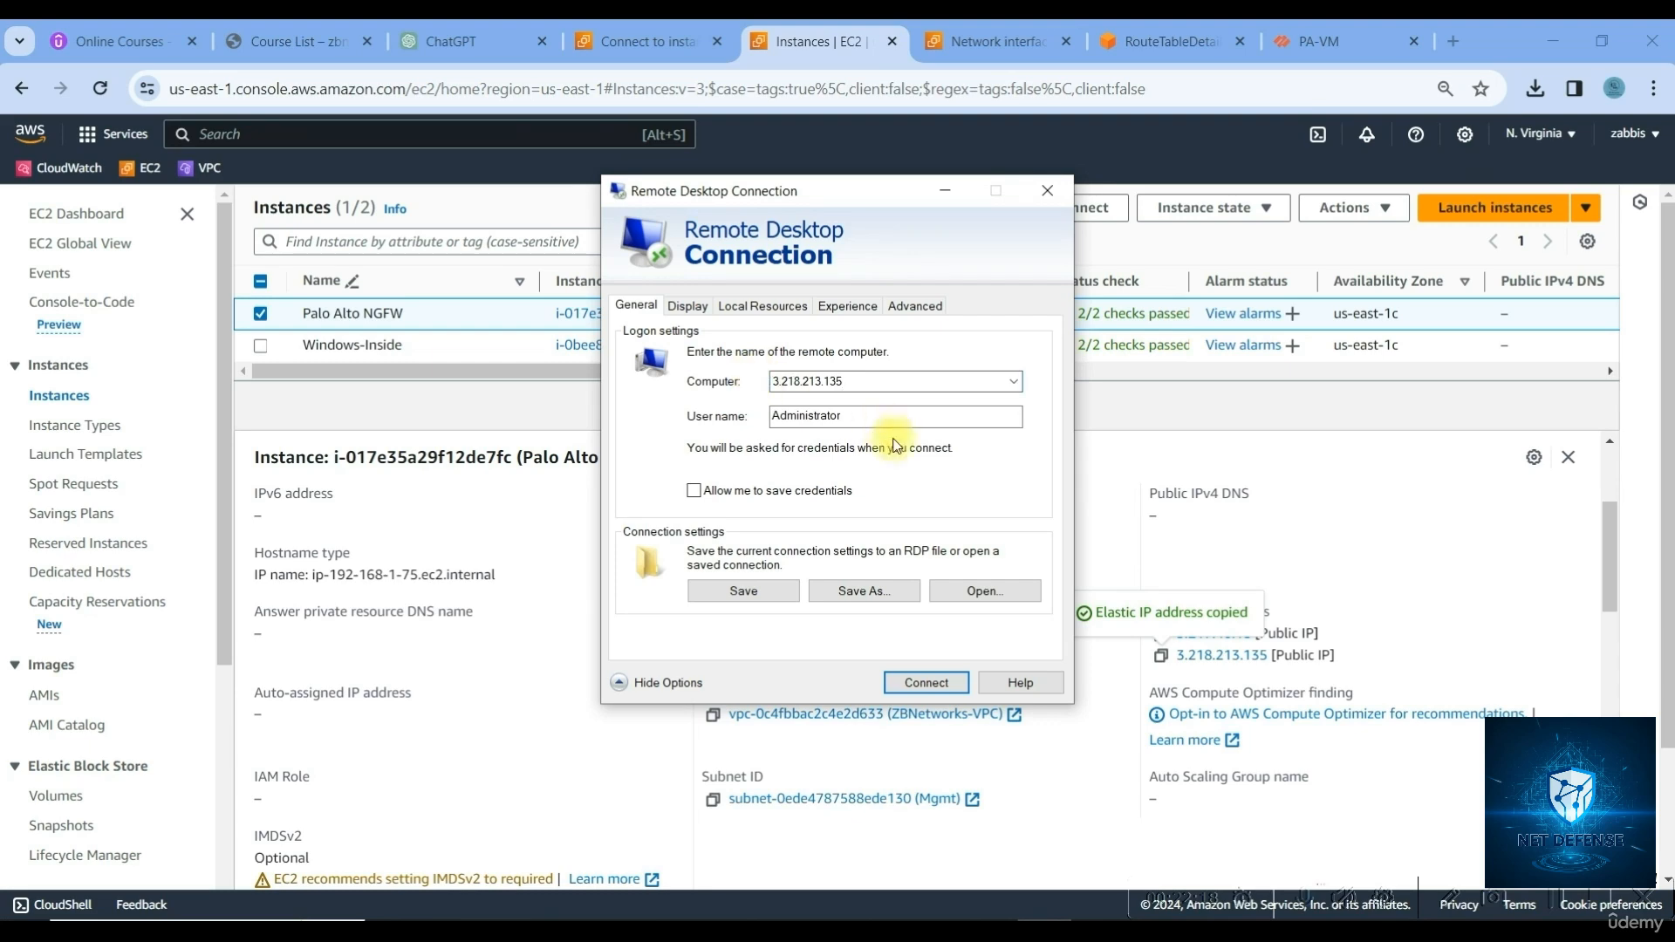
left_click(927, 683)
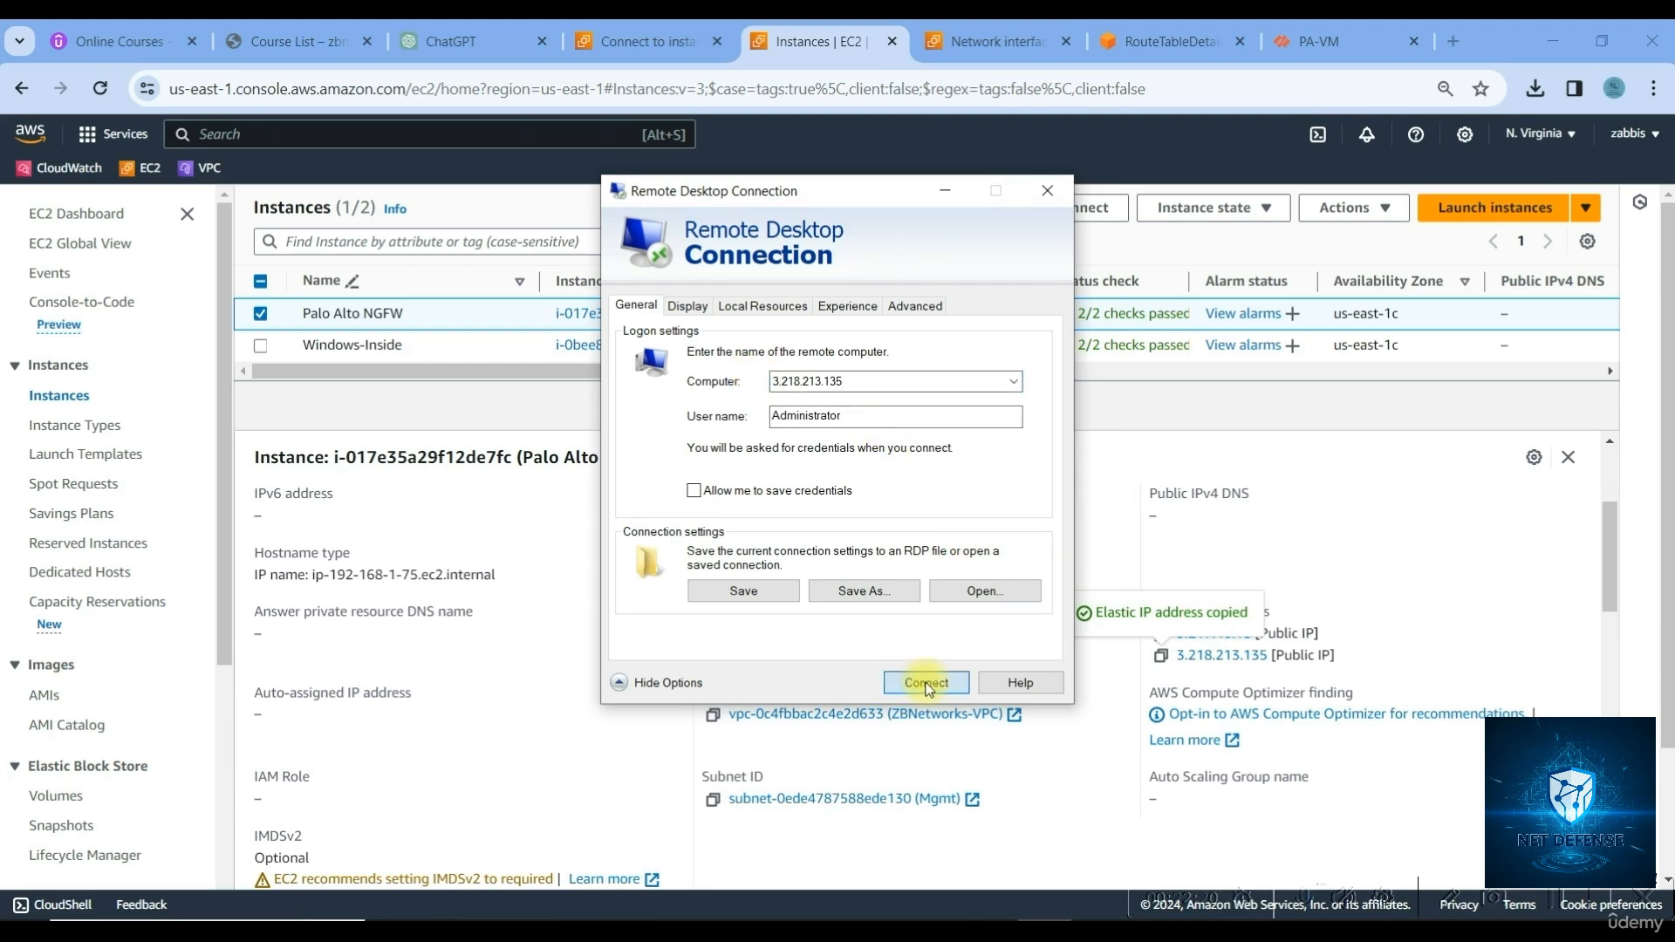
left_click(1000, 569)
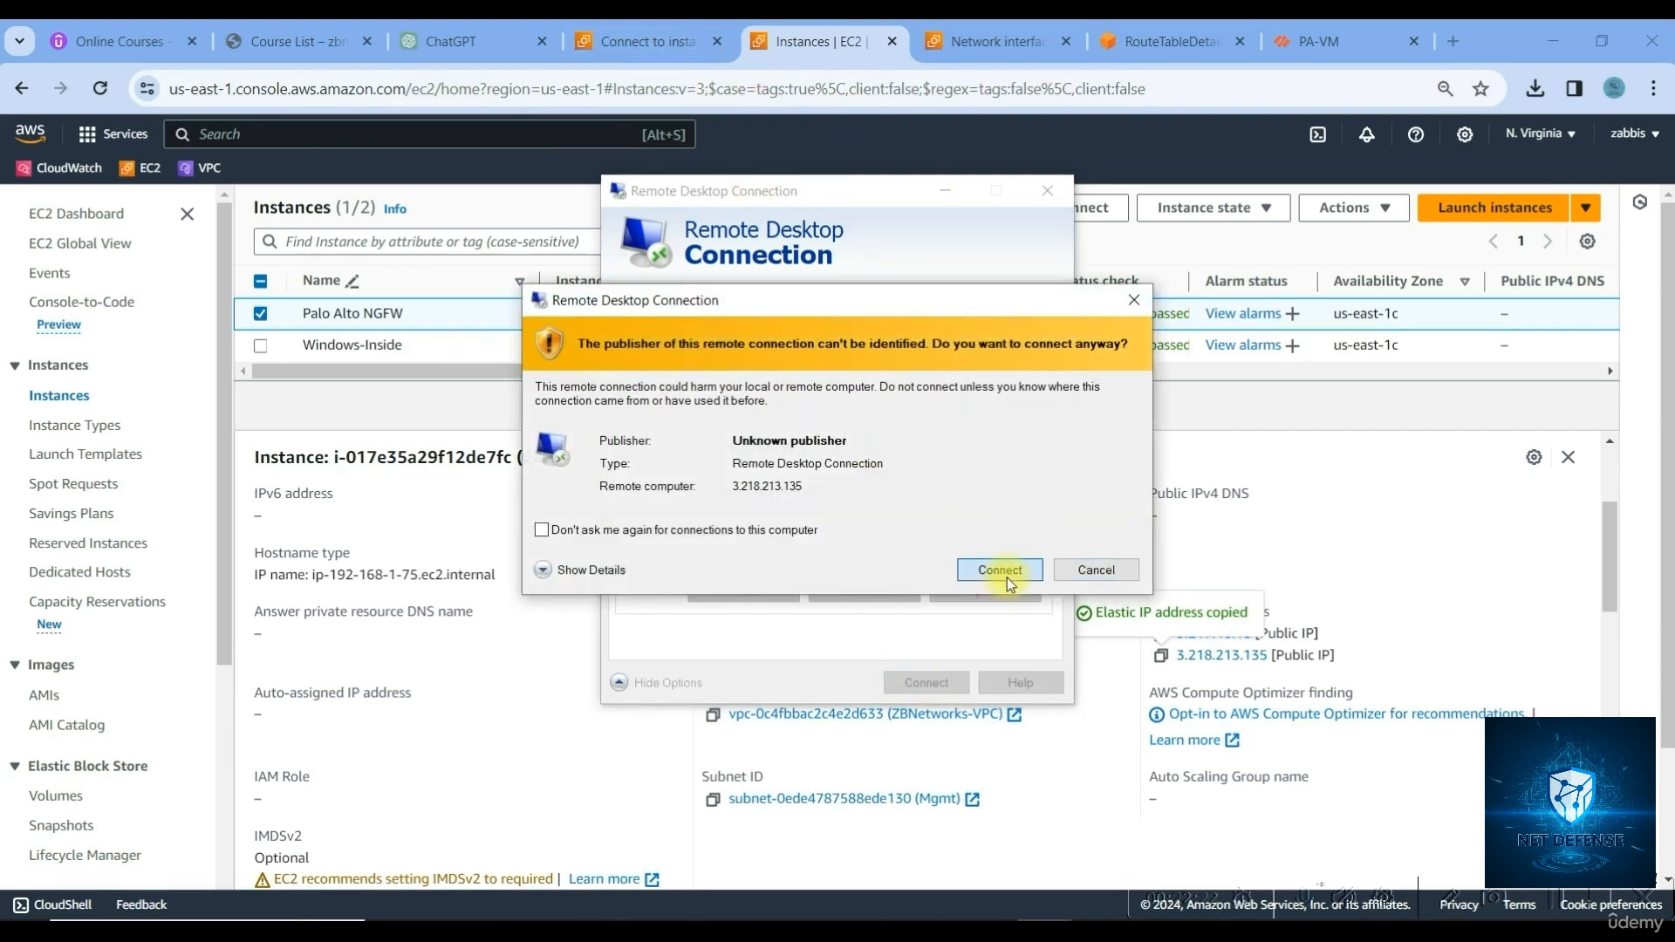
Log in with the copied Windows-Inside administrator password and accept the untrusted certificate
left_click(650, 41)
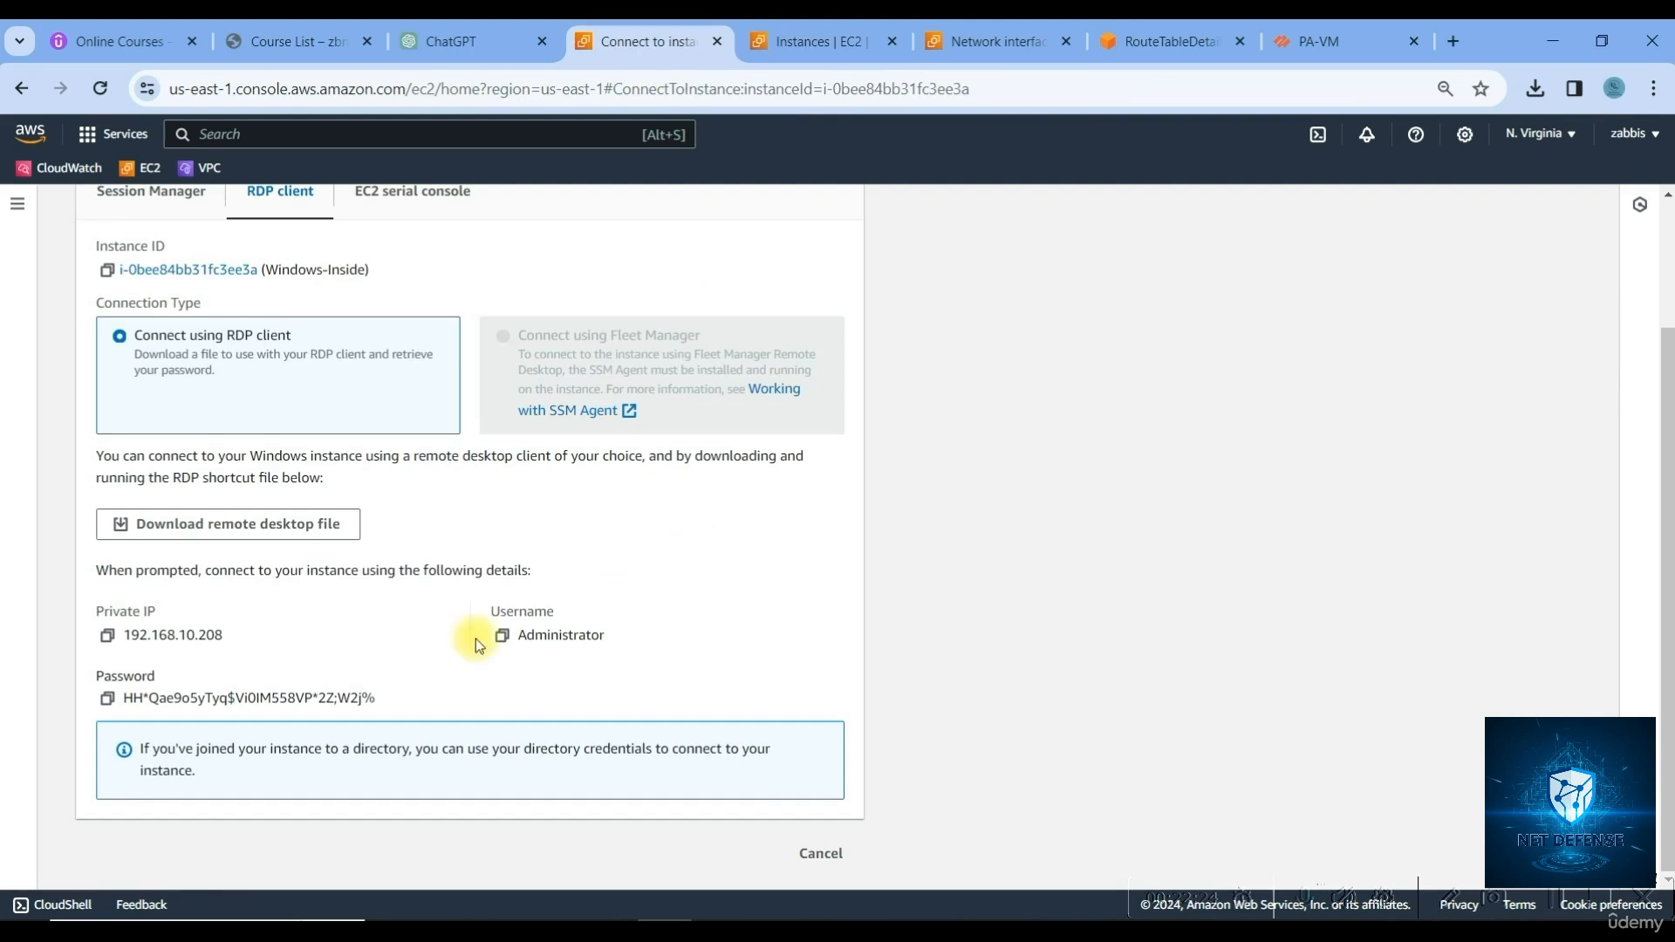
left_click(107, 698)
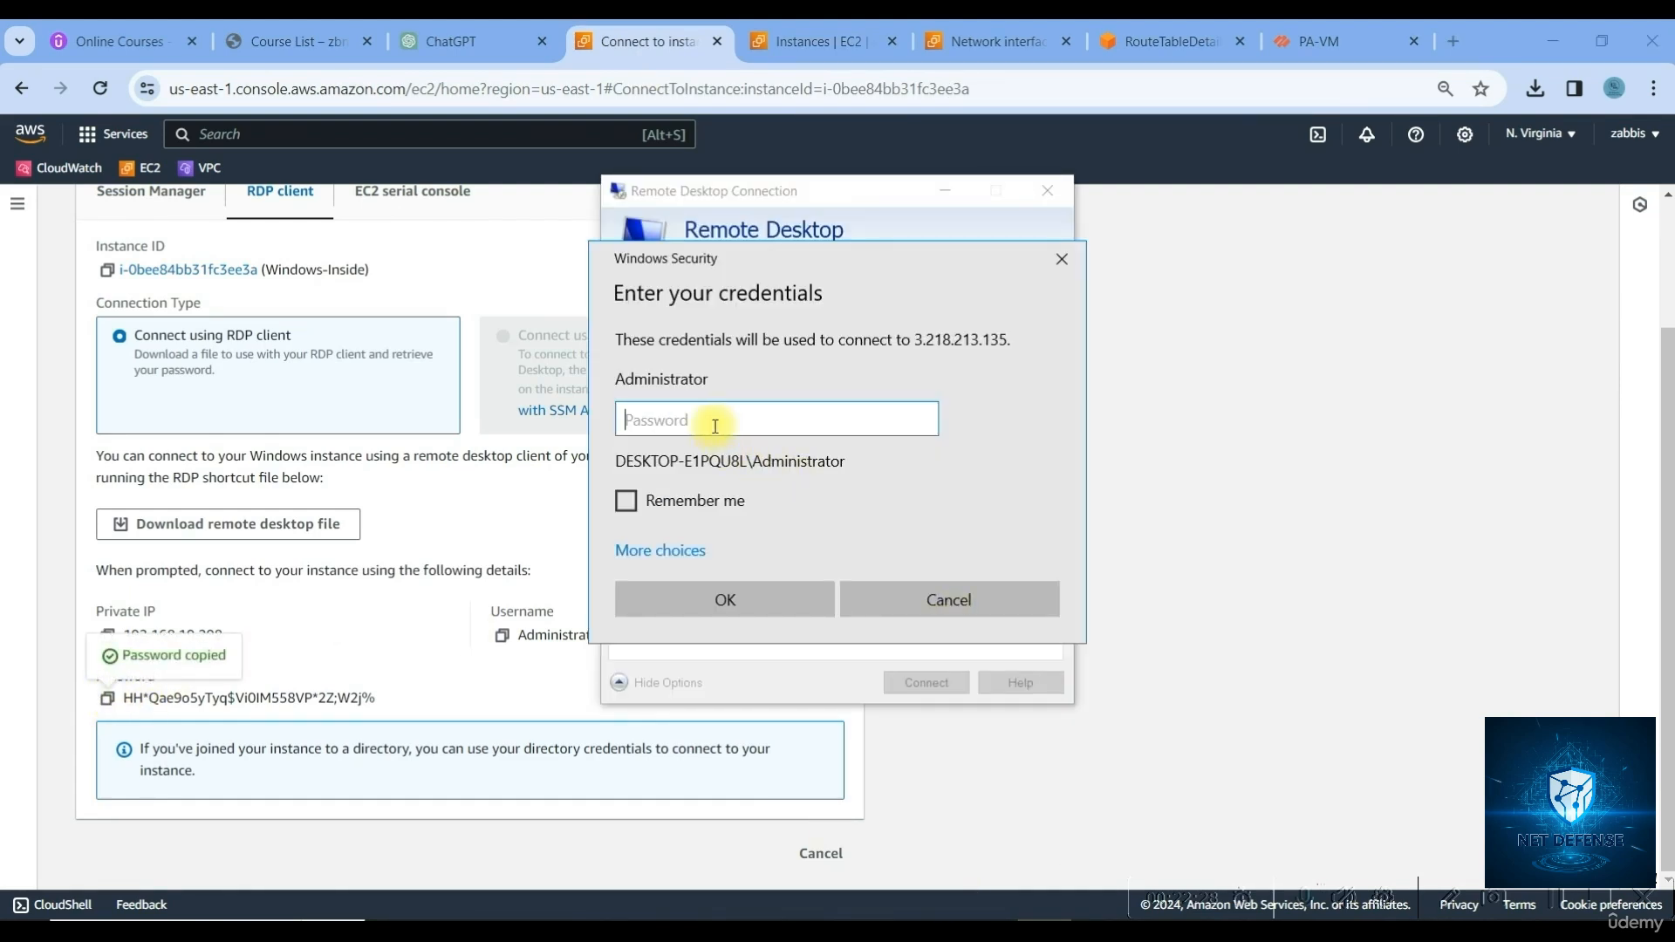
key("ctrl+v")
left_click(742, 606)
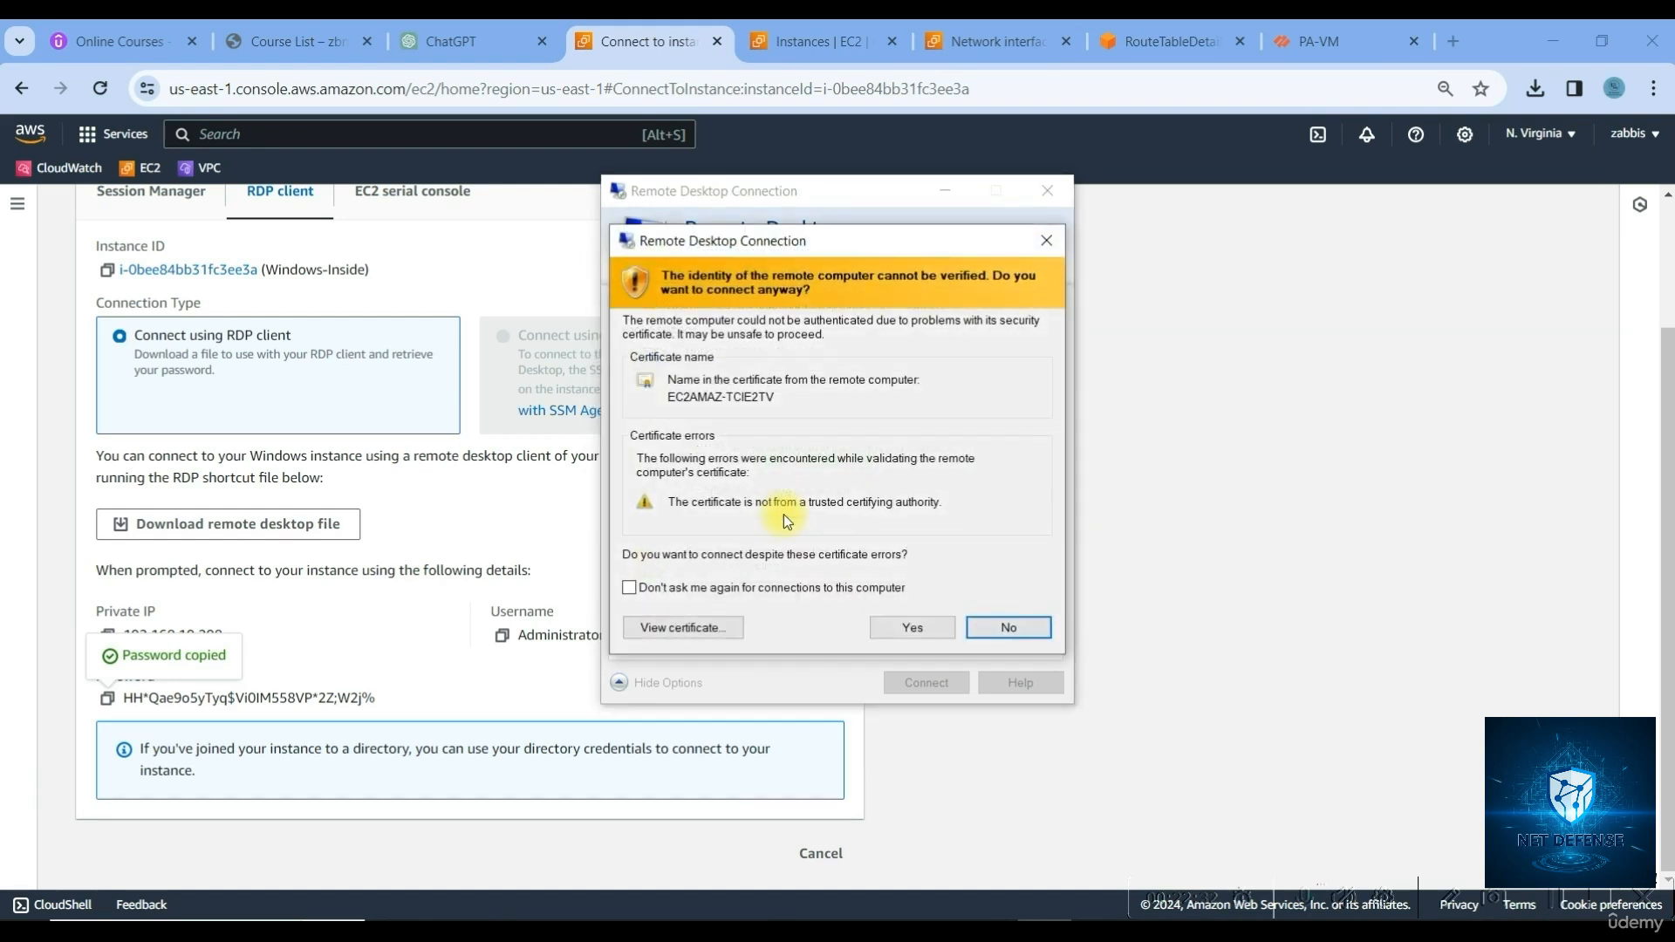
left_click(890, 622)
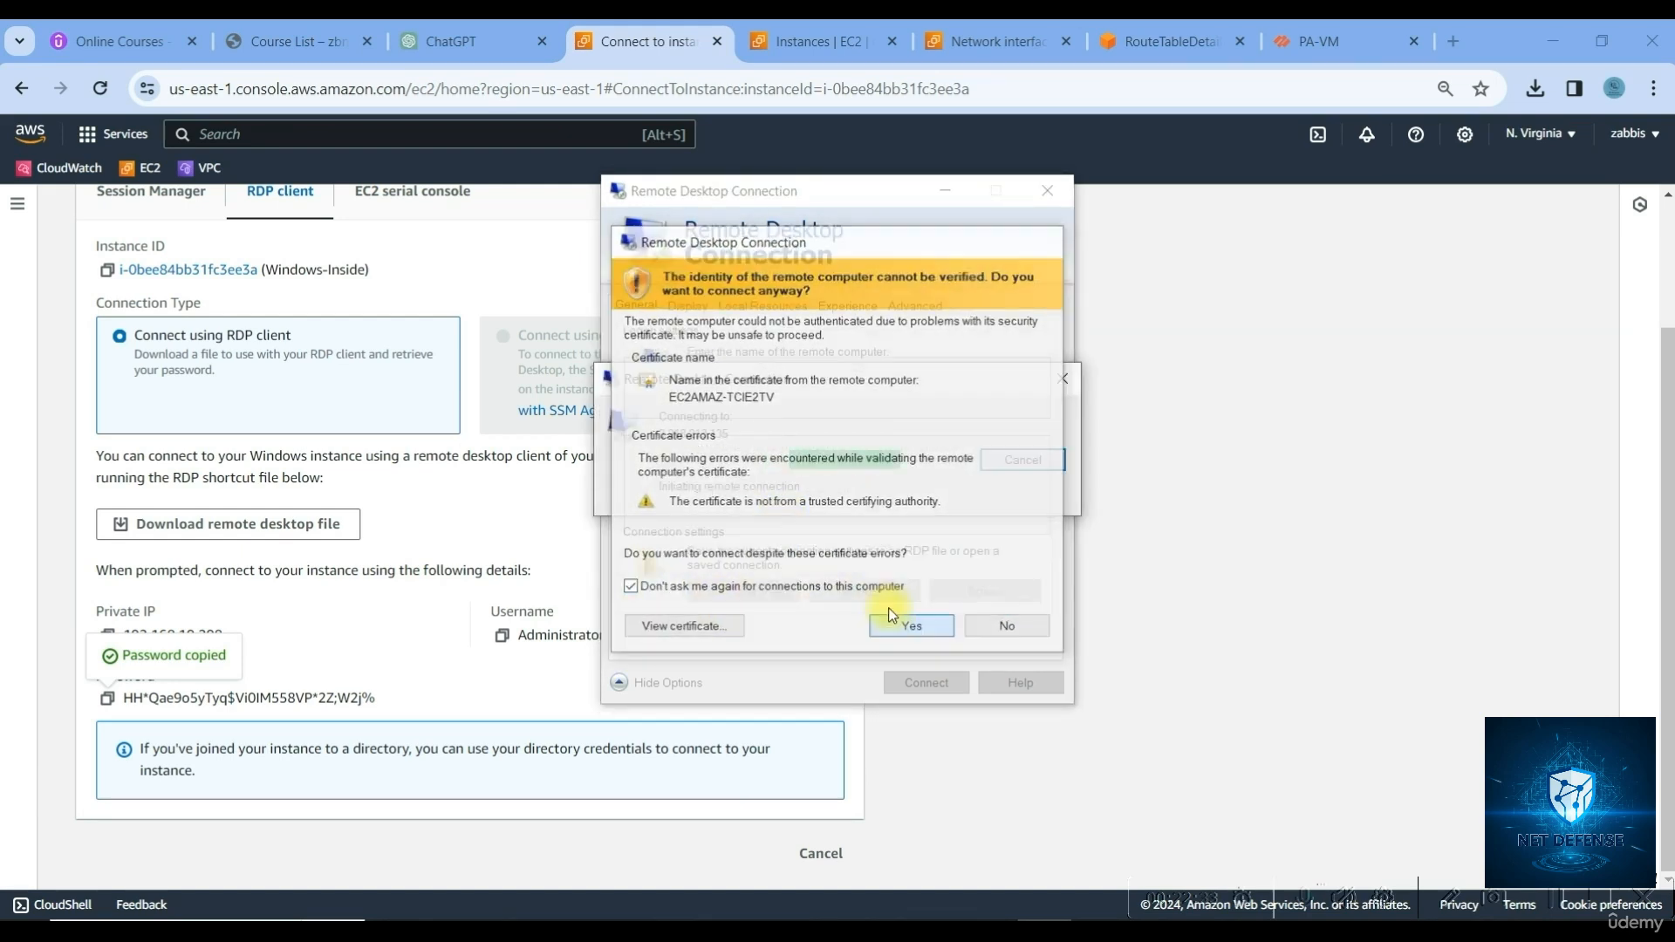
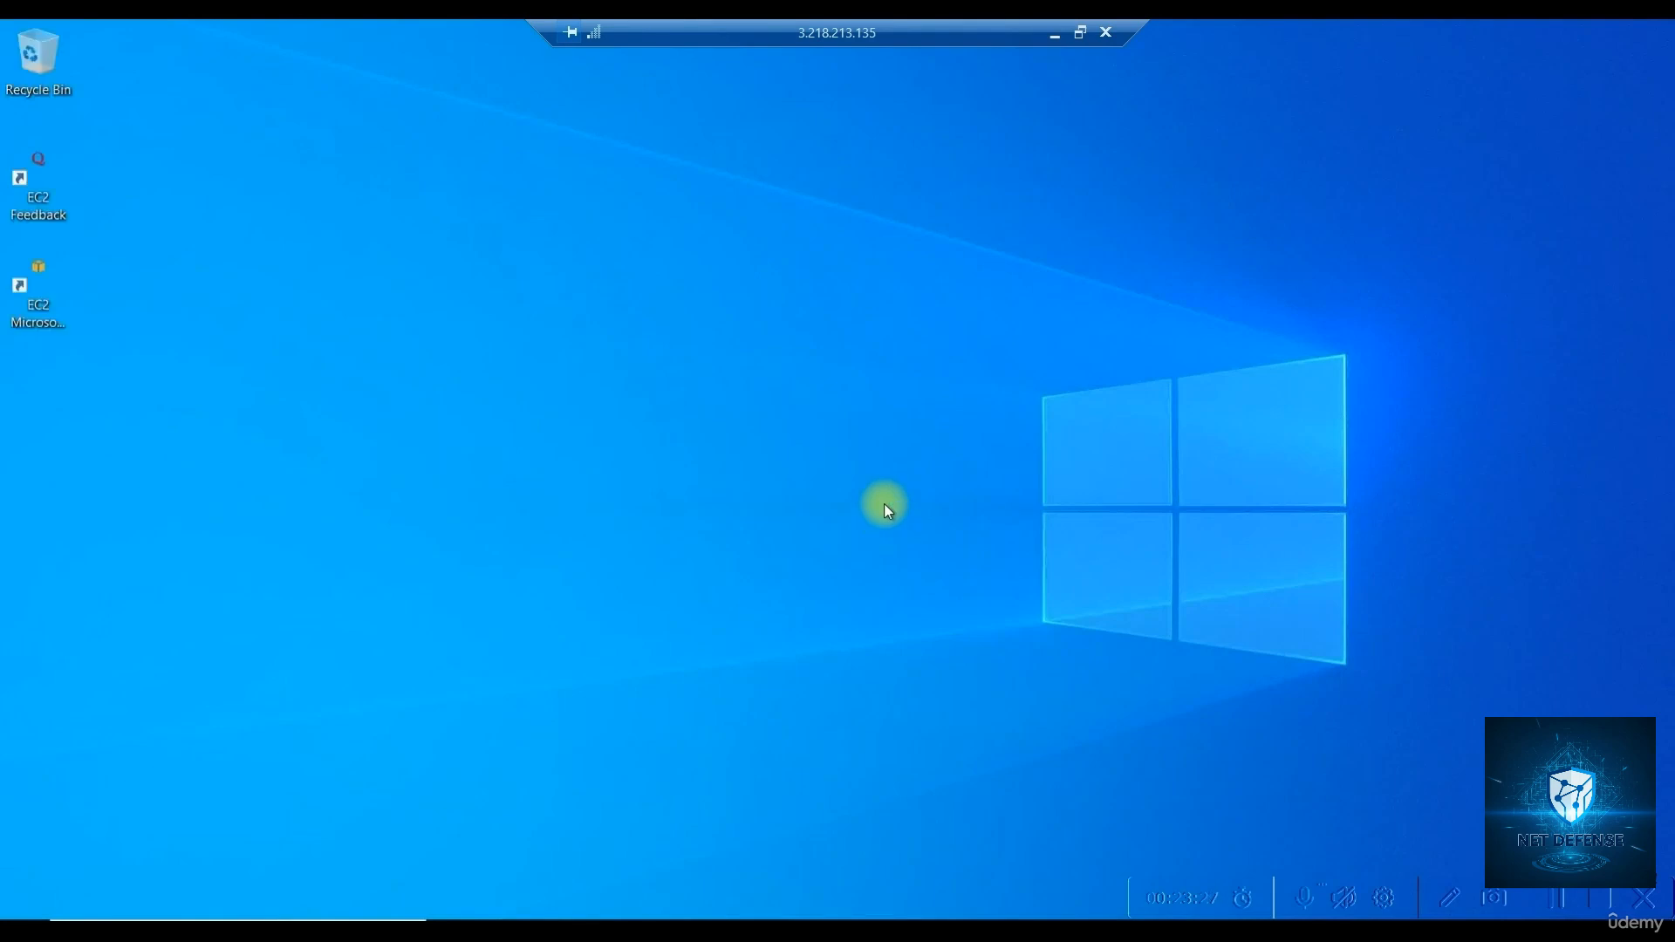
Refresh the remote Windows desktop three times from its right-click menu
right_click(425, 281)
left_click(331, 305)
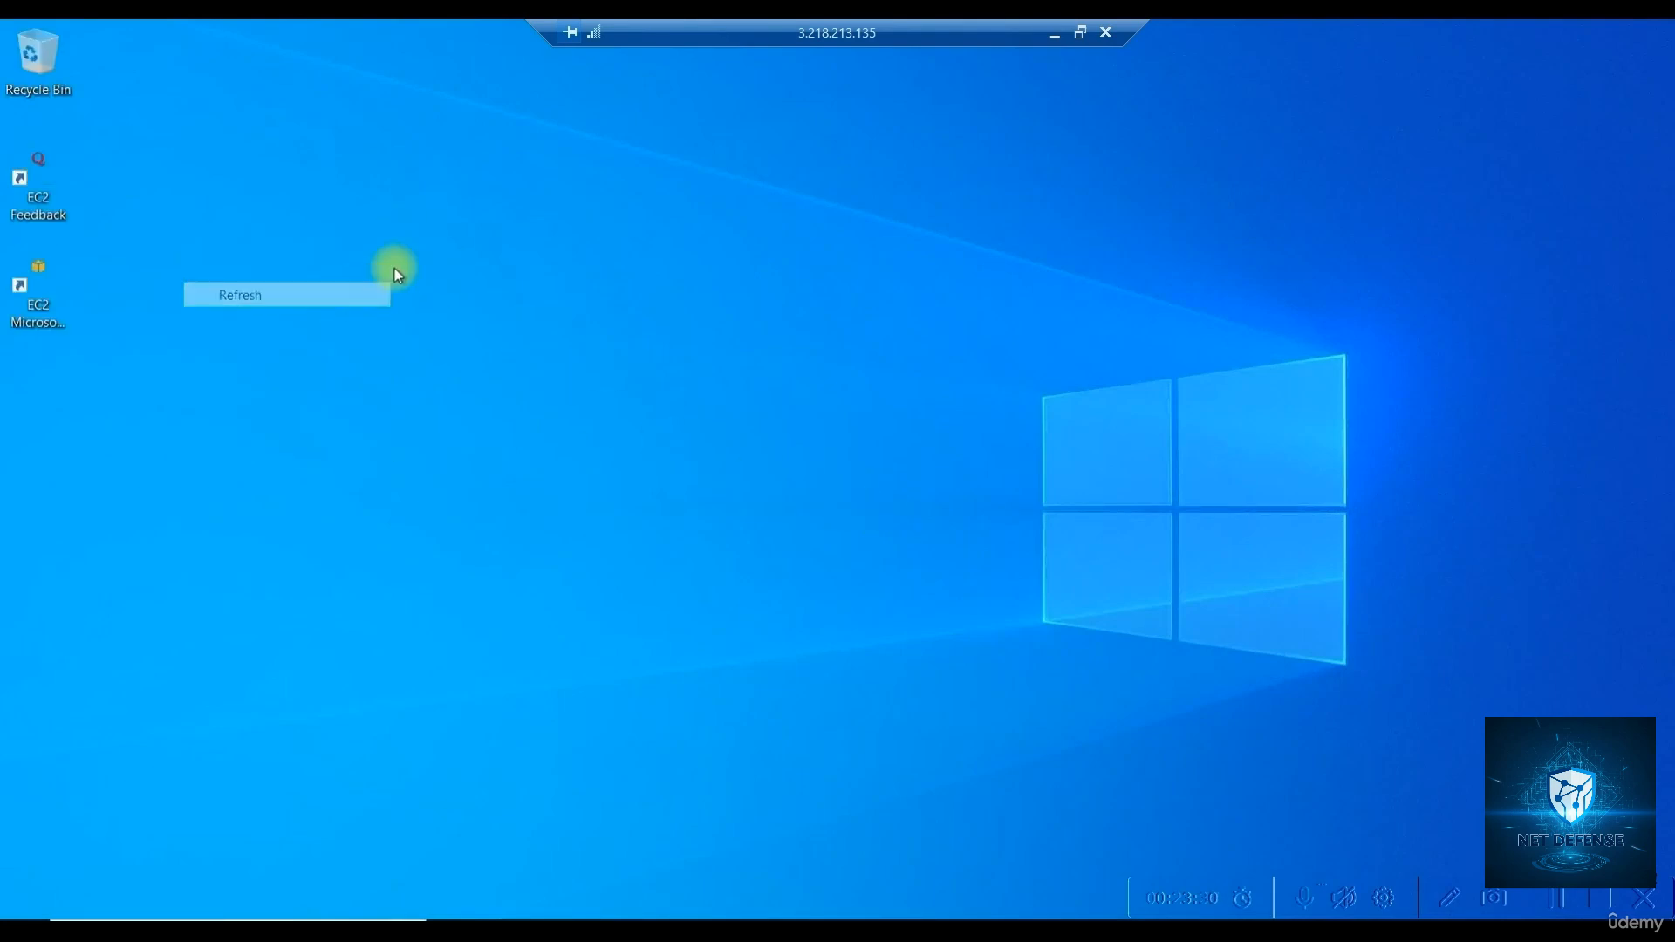
right_click(410, 263)
left_click(364, 342)
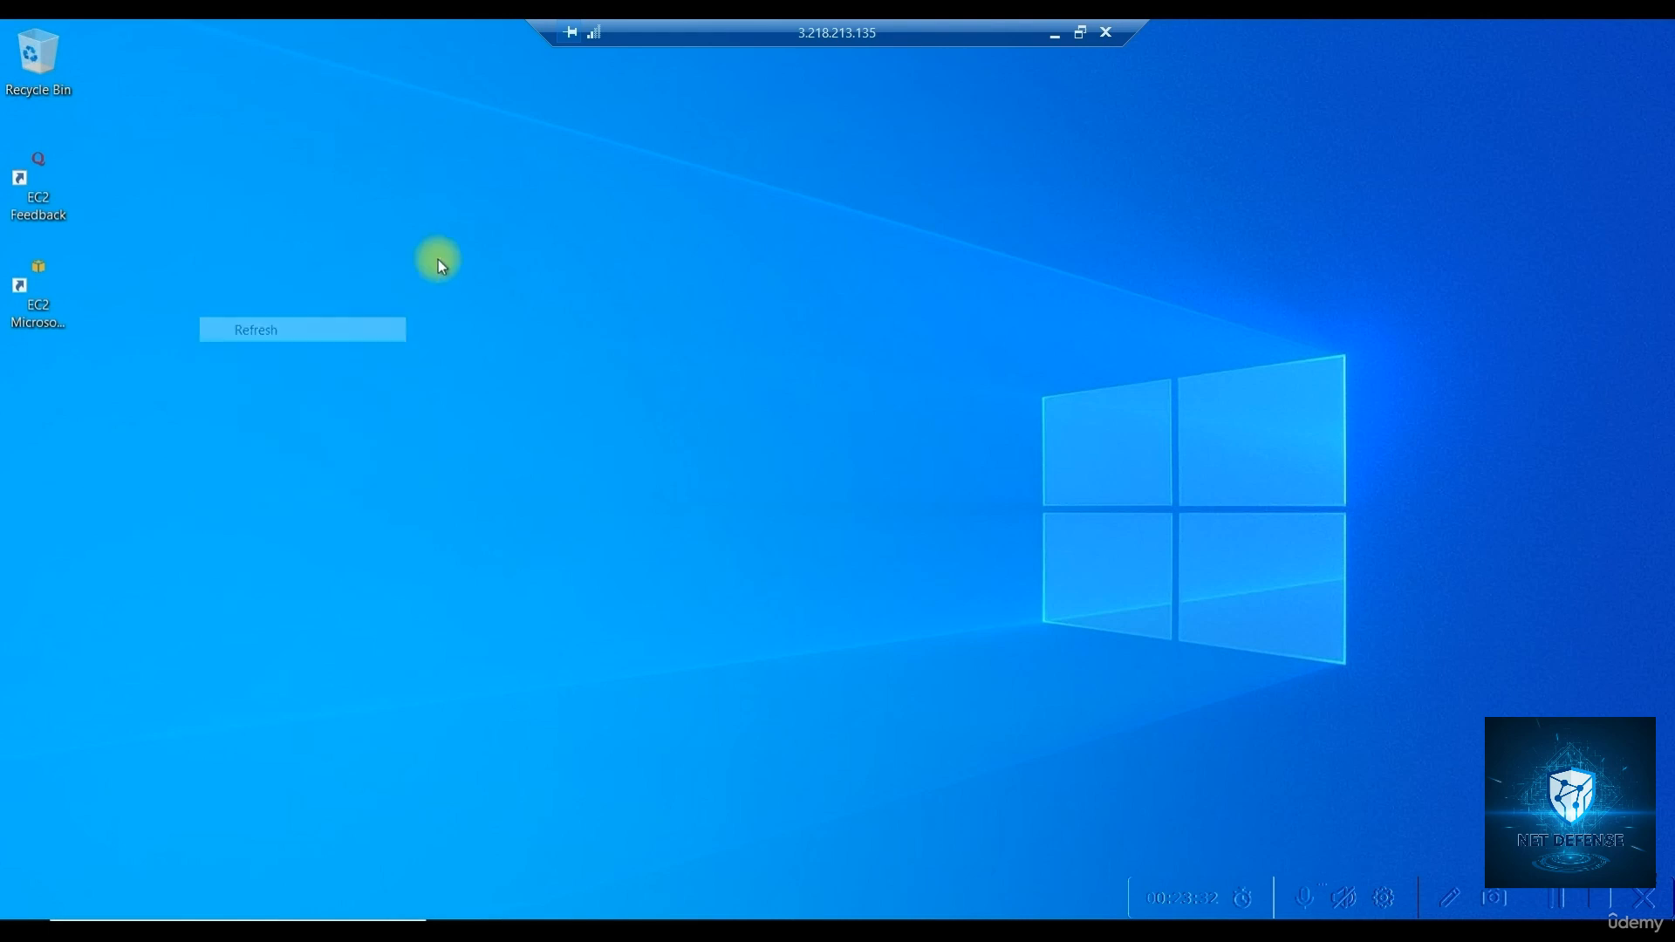
right_click(437, 259)
left_click(377, 323)
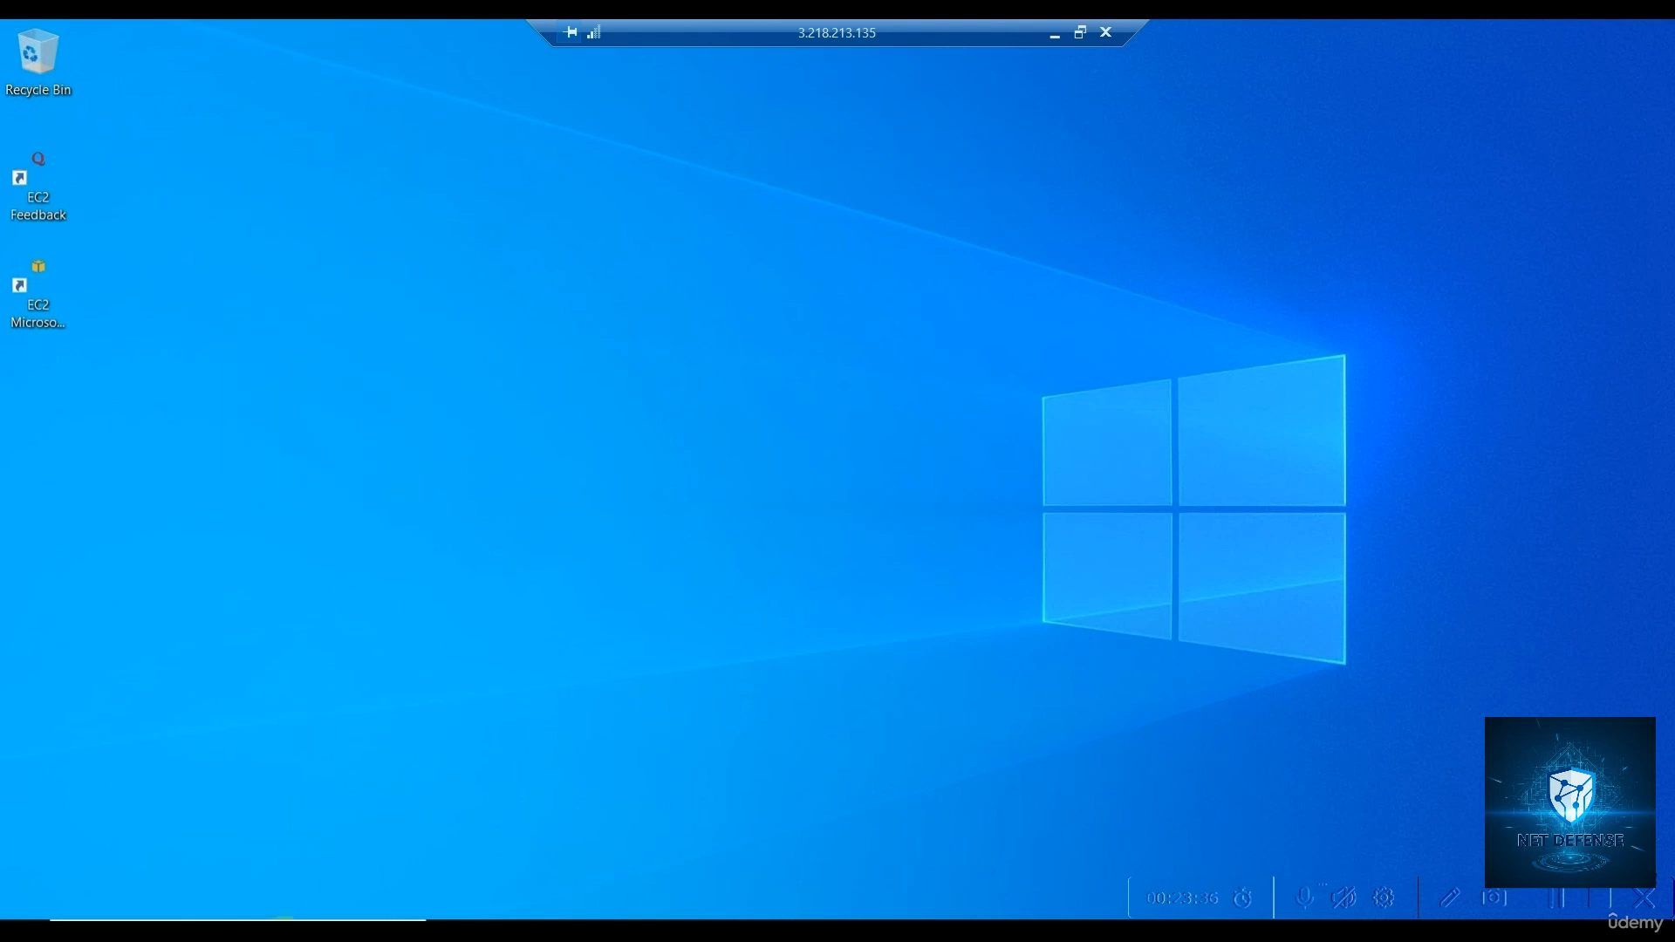
Open Network Connections by running ncpa.cpl from the Run dialog
left_click(282, 933)
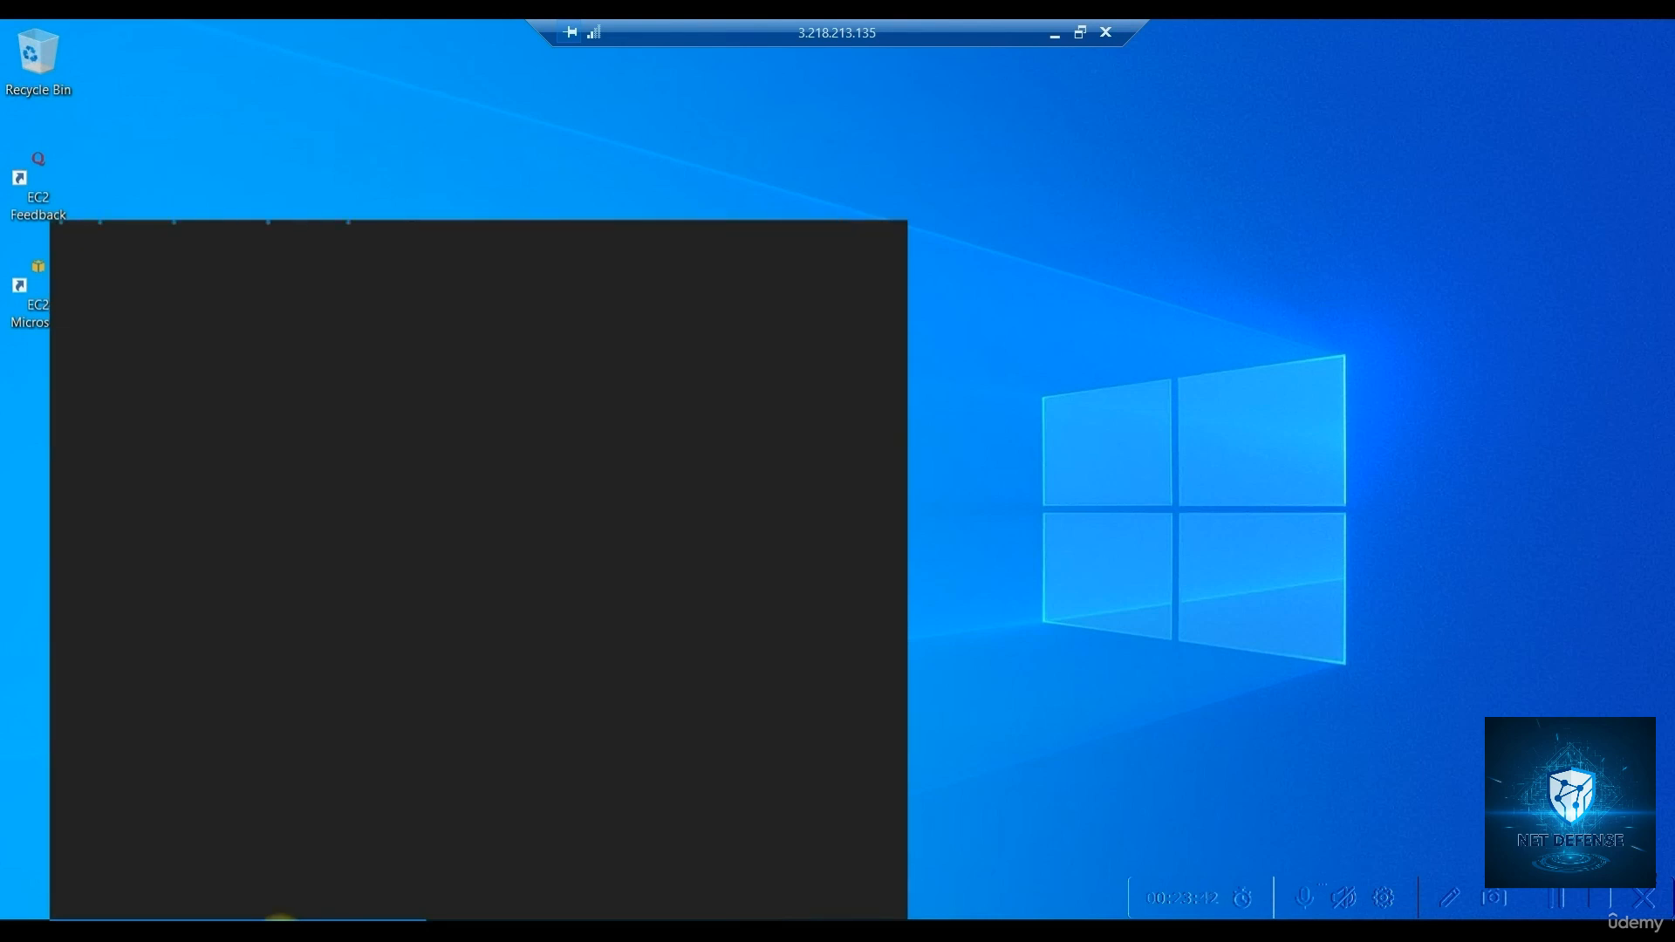
type("run")
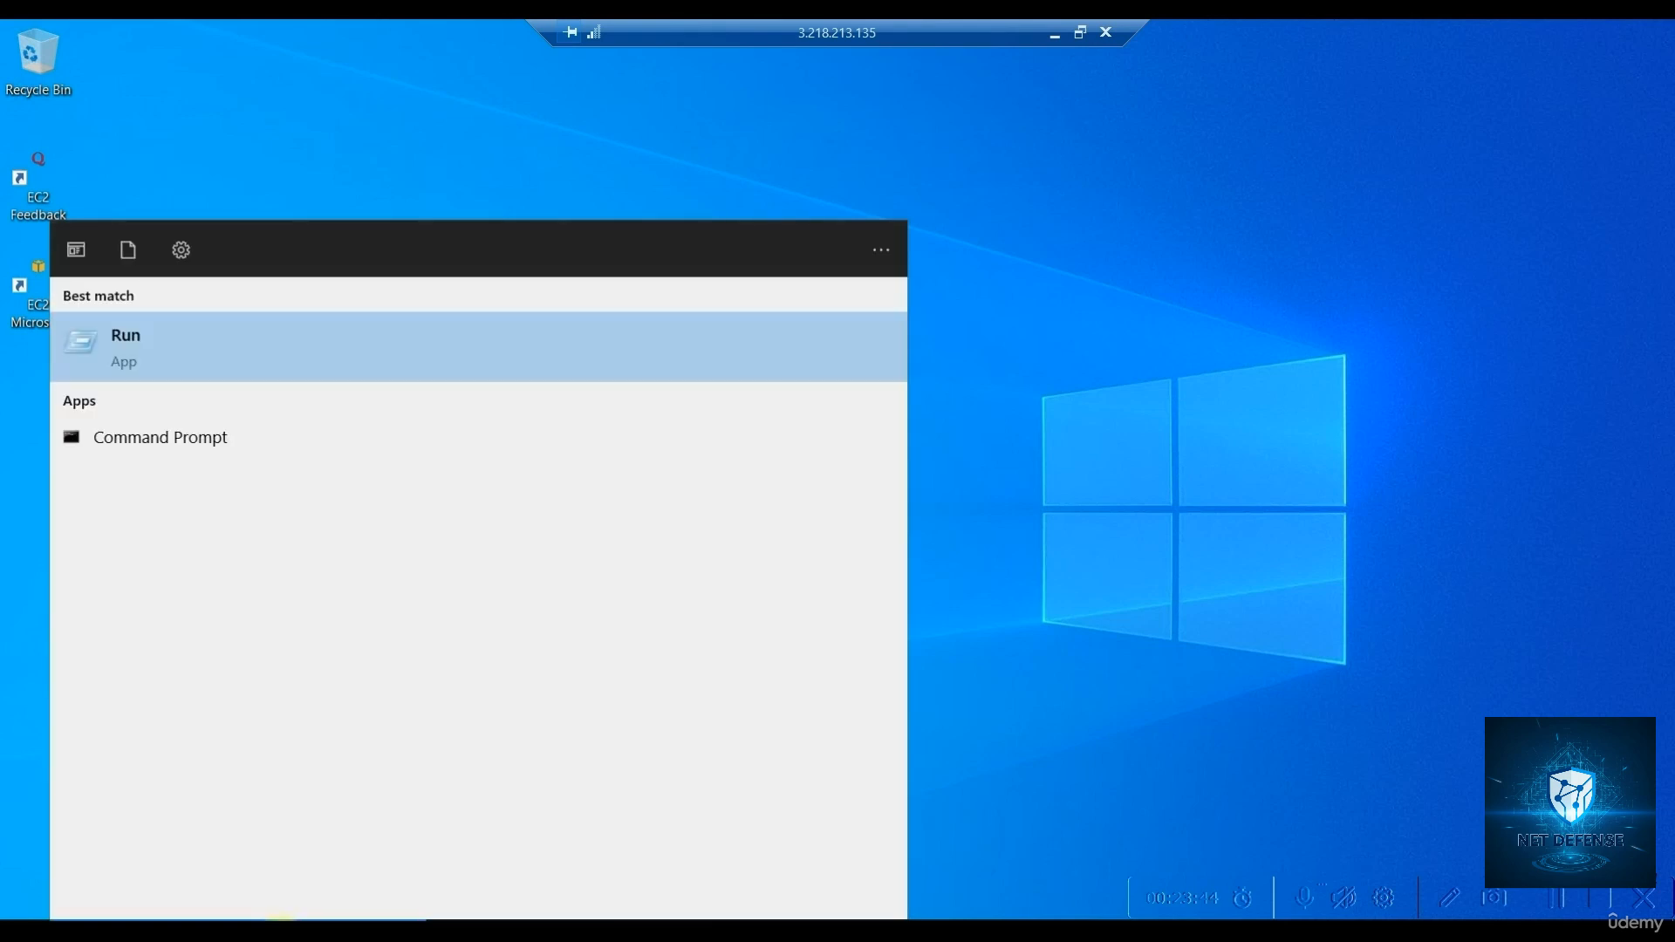
key("Return")
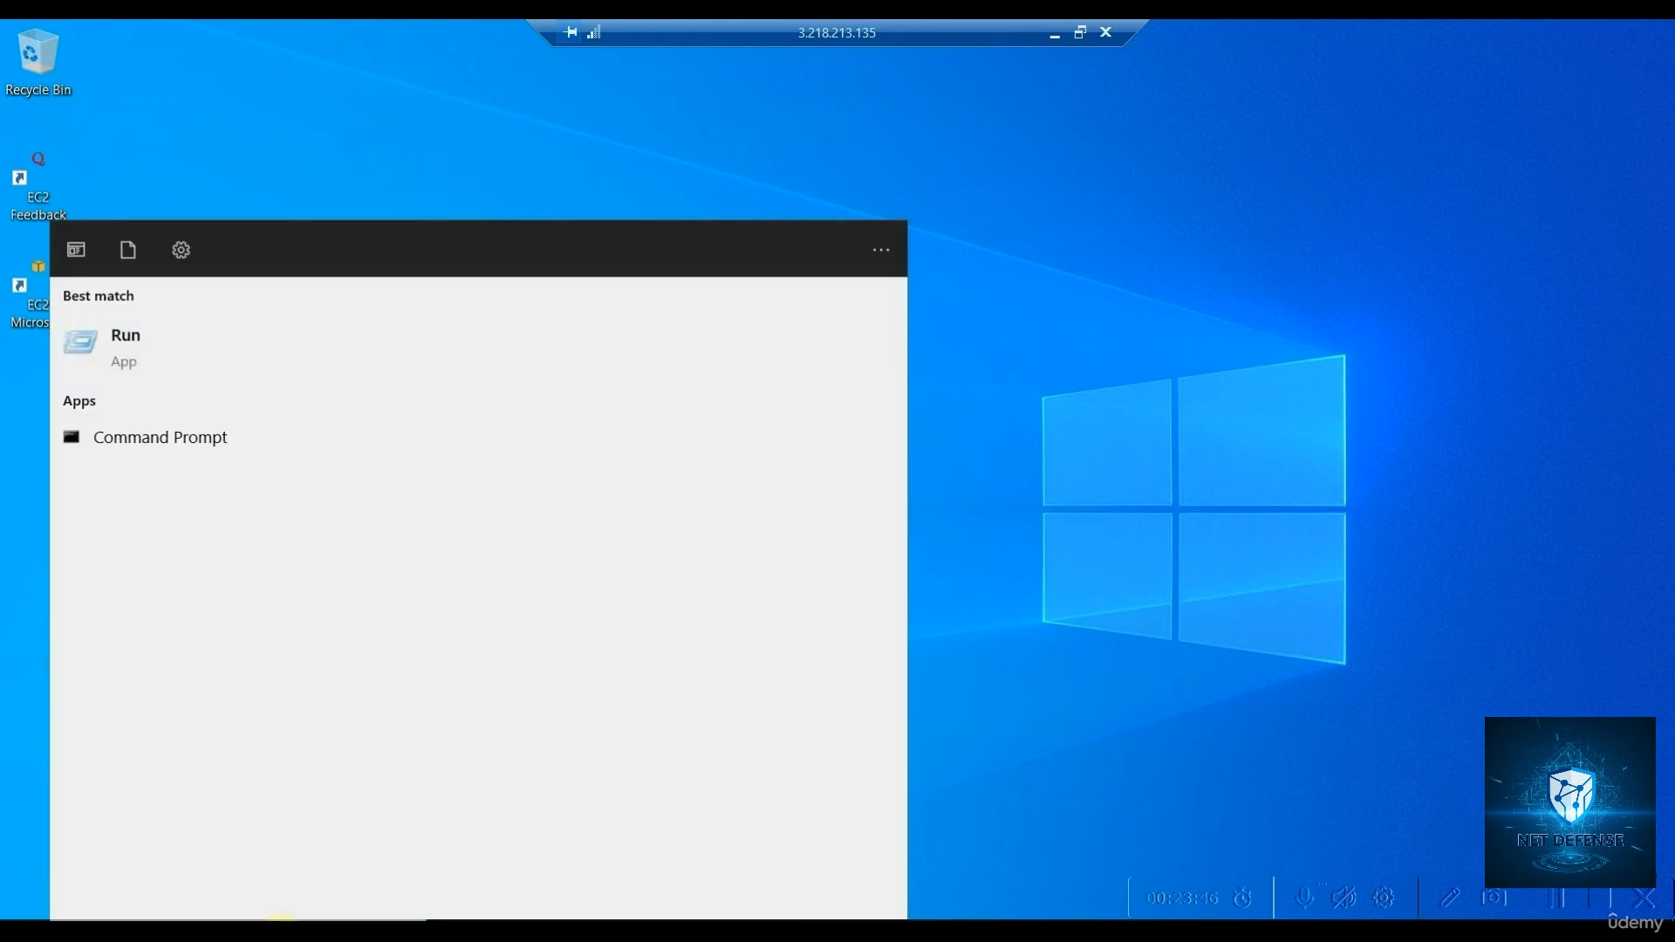
type("nc")
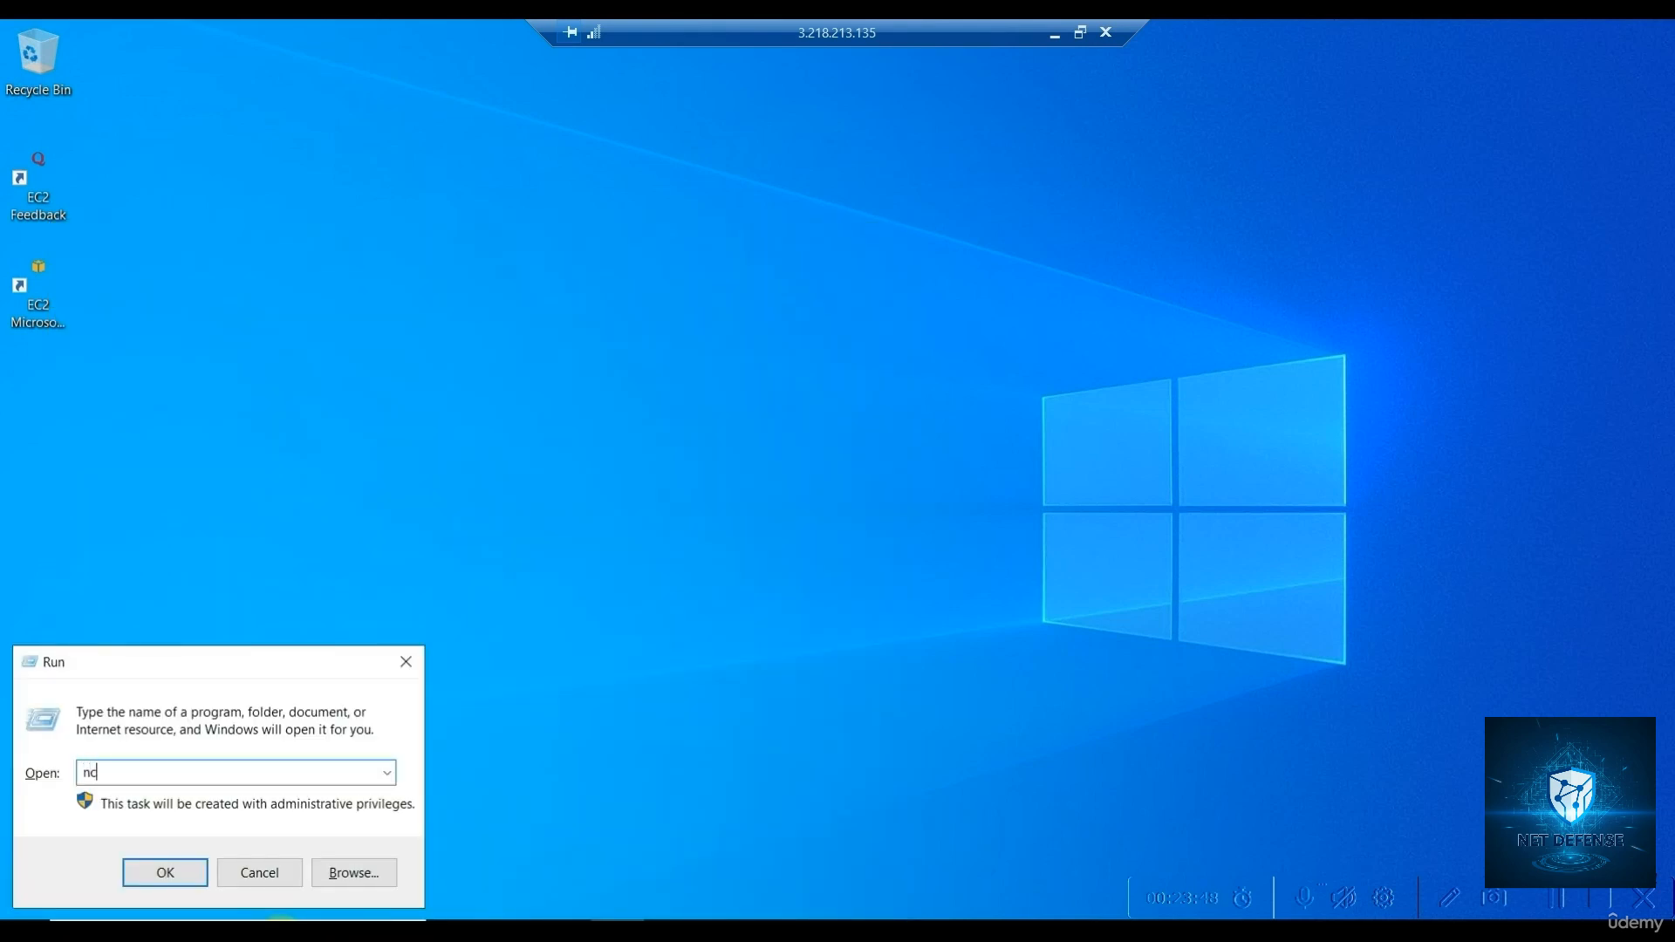
type("pa.cpl")
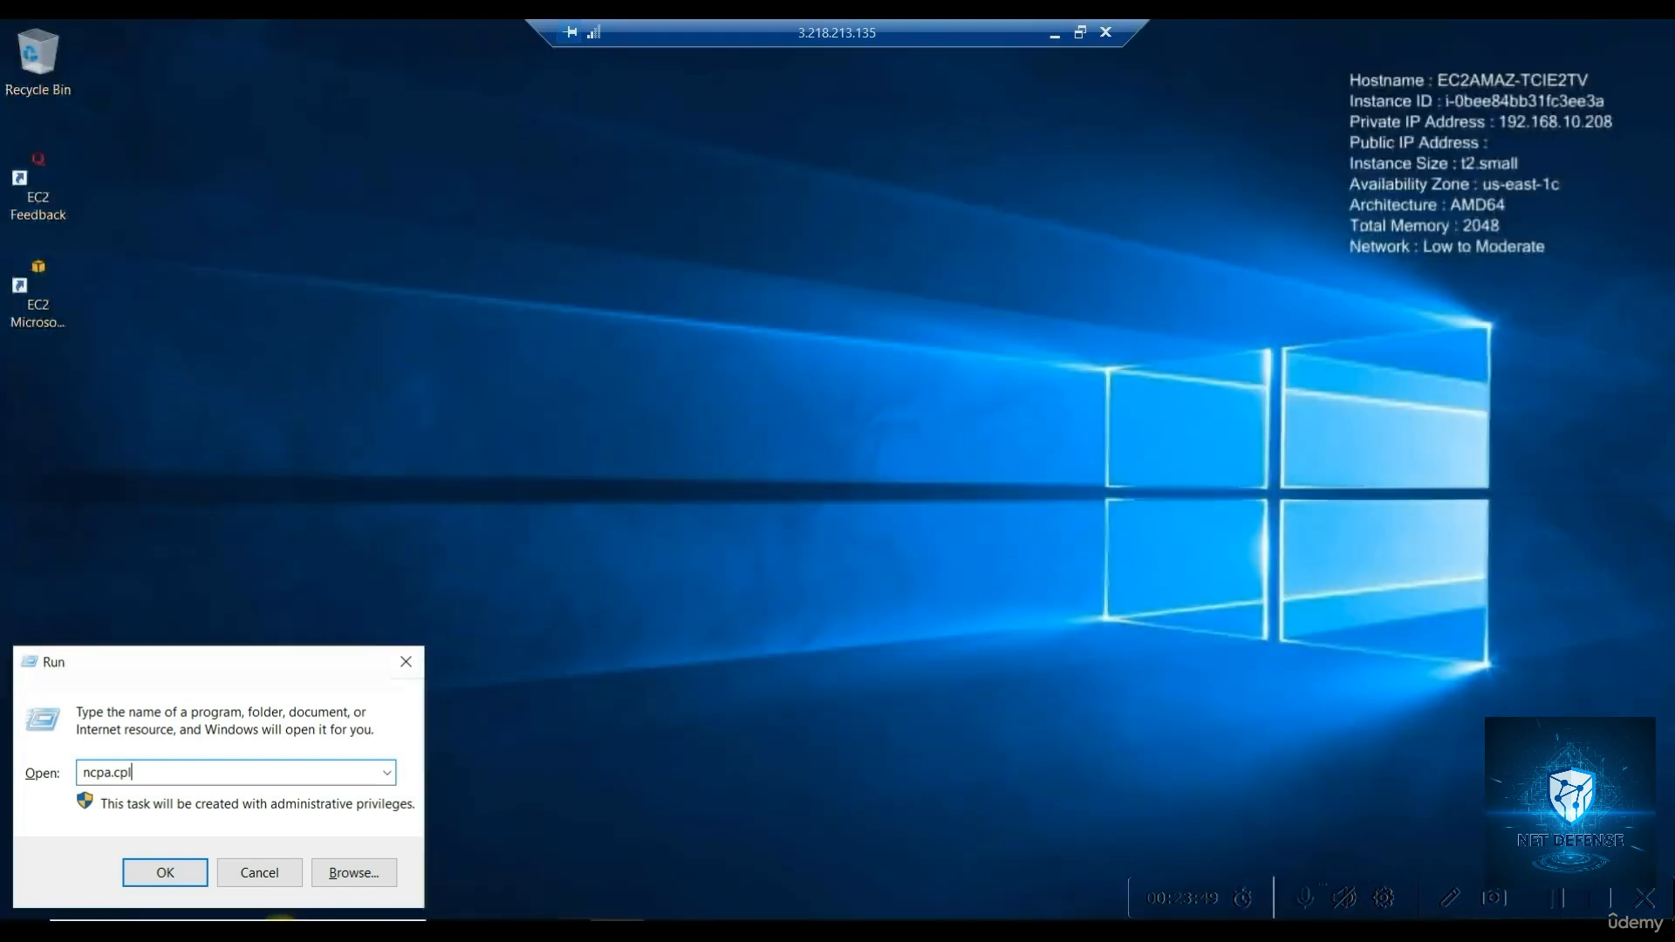
key("Return")
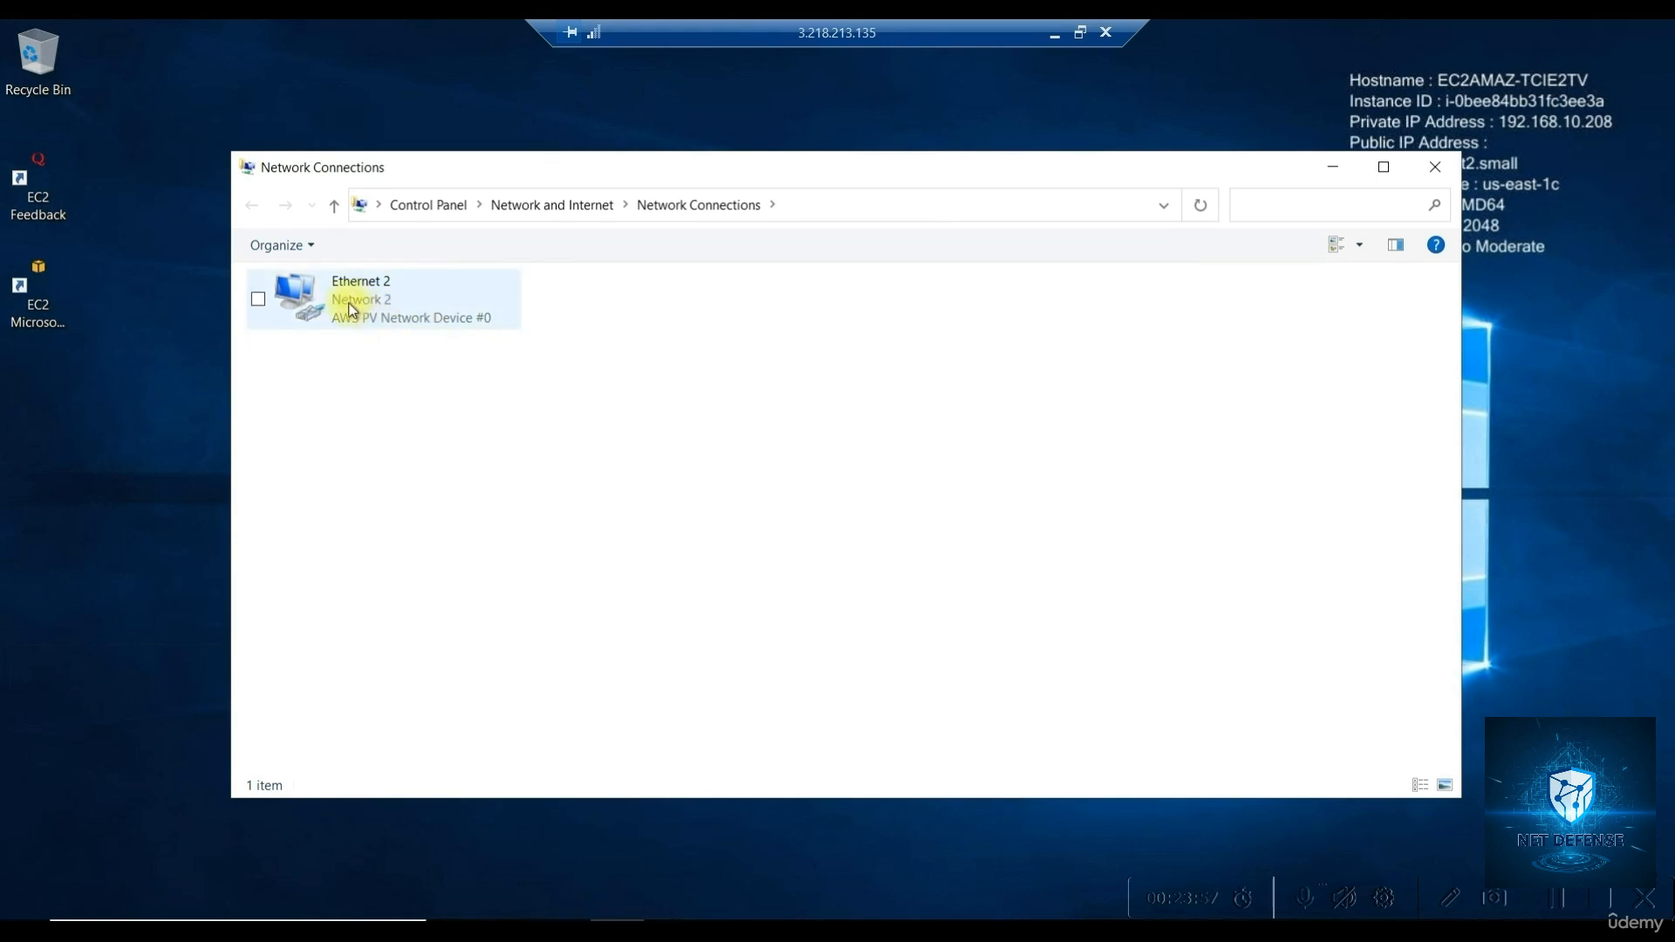
right_click(351, 305)
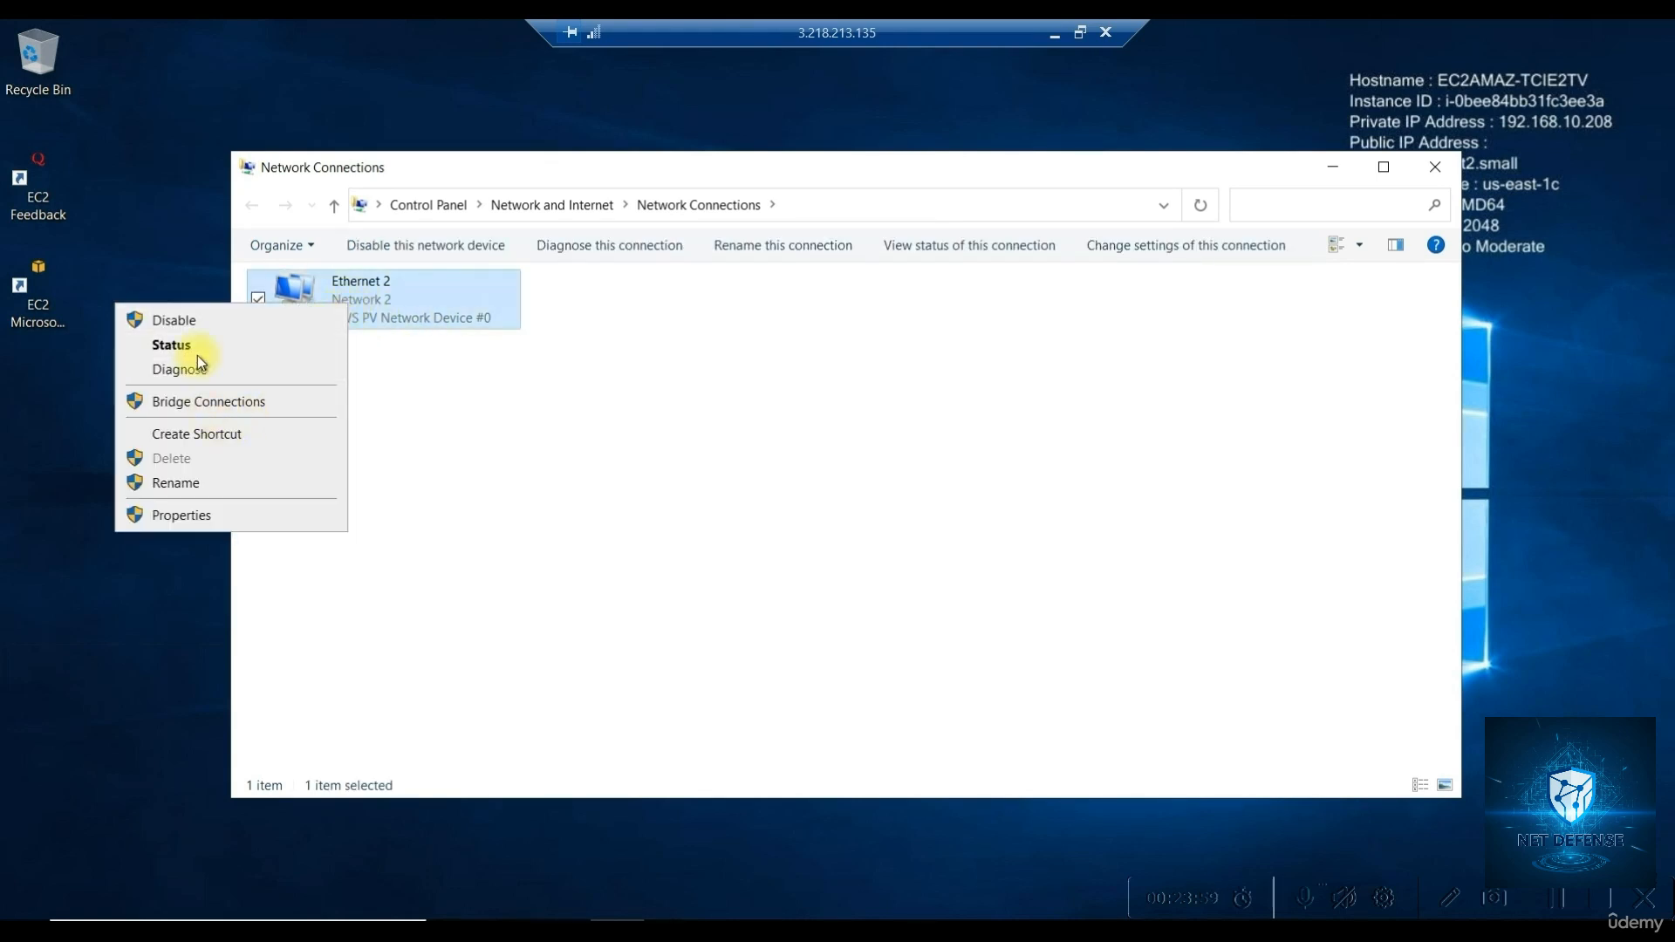
left_click(196, 354)
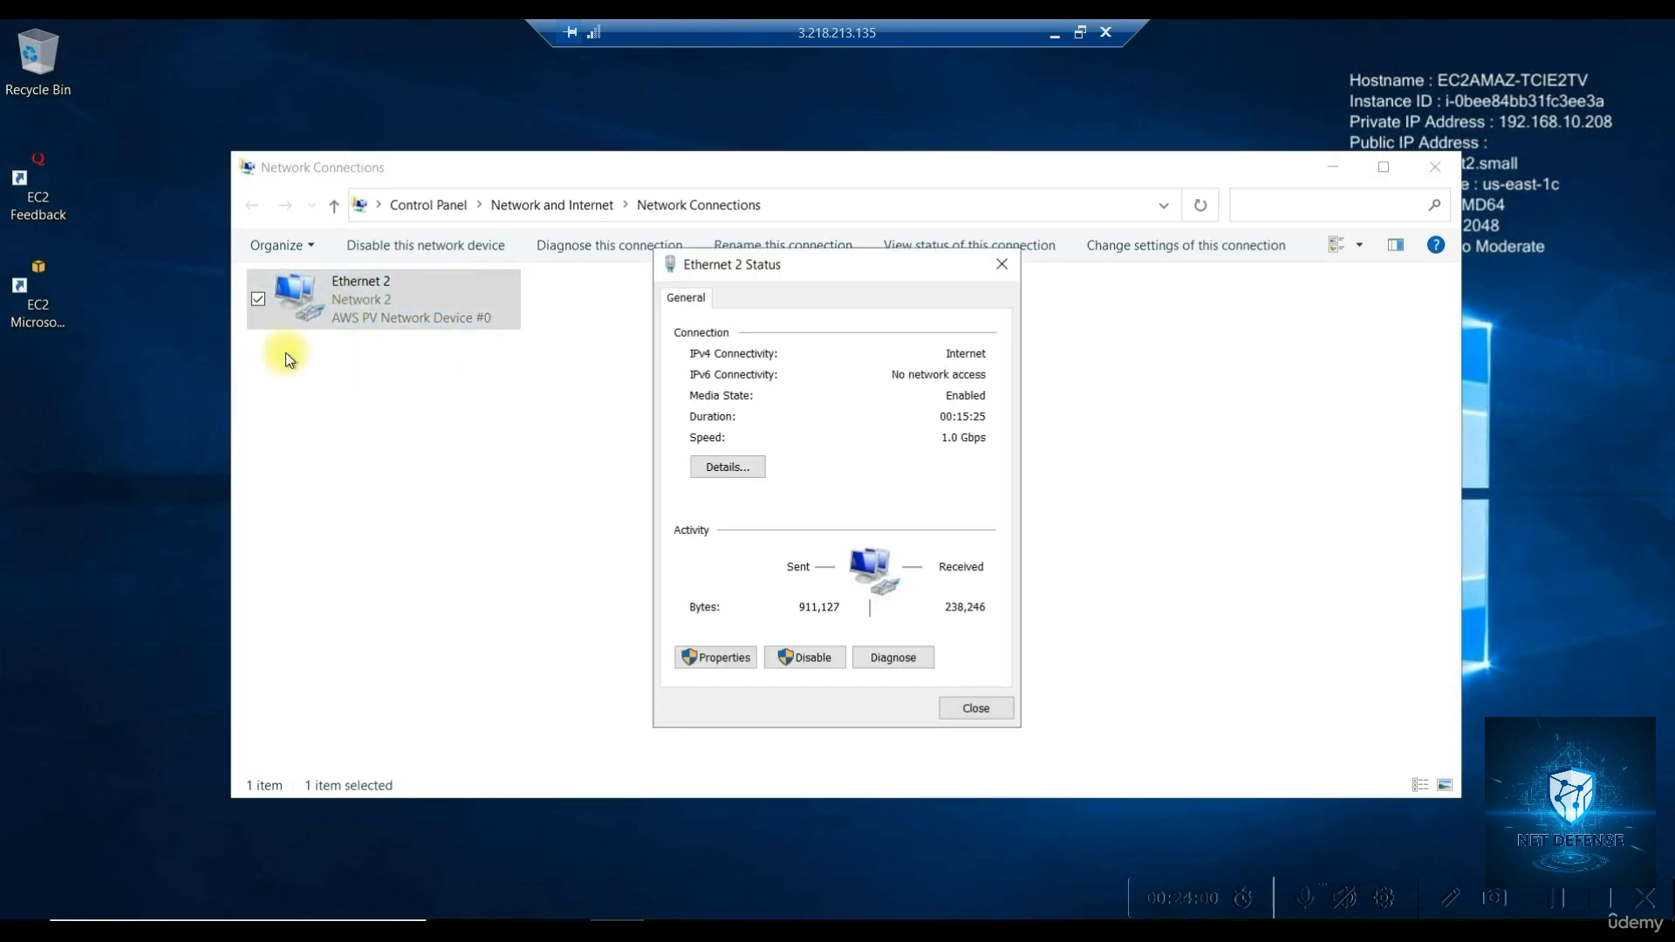
left_click(729, 471)
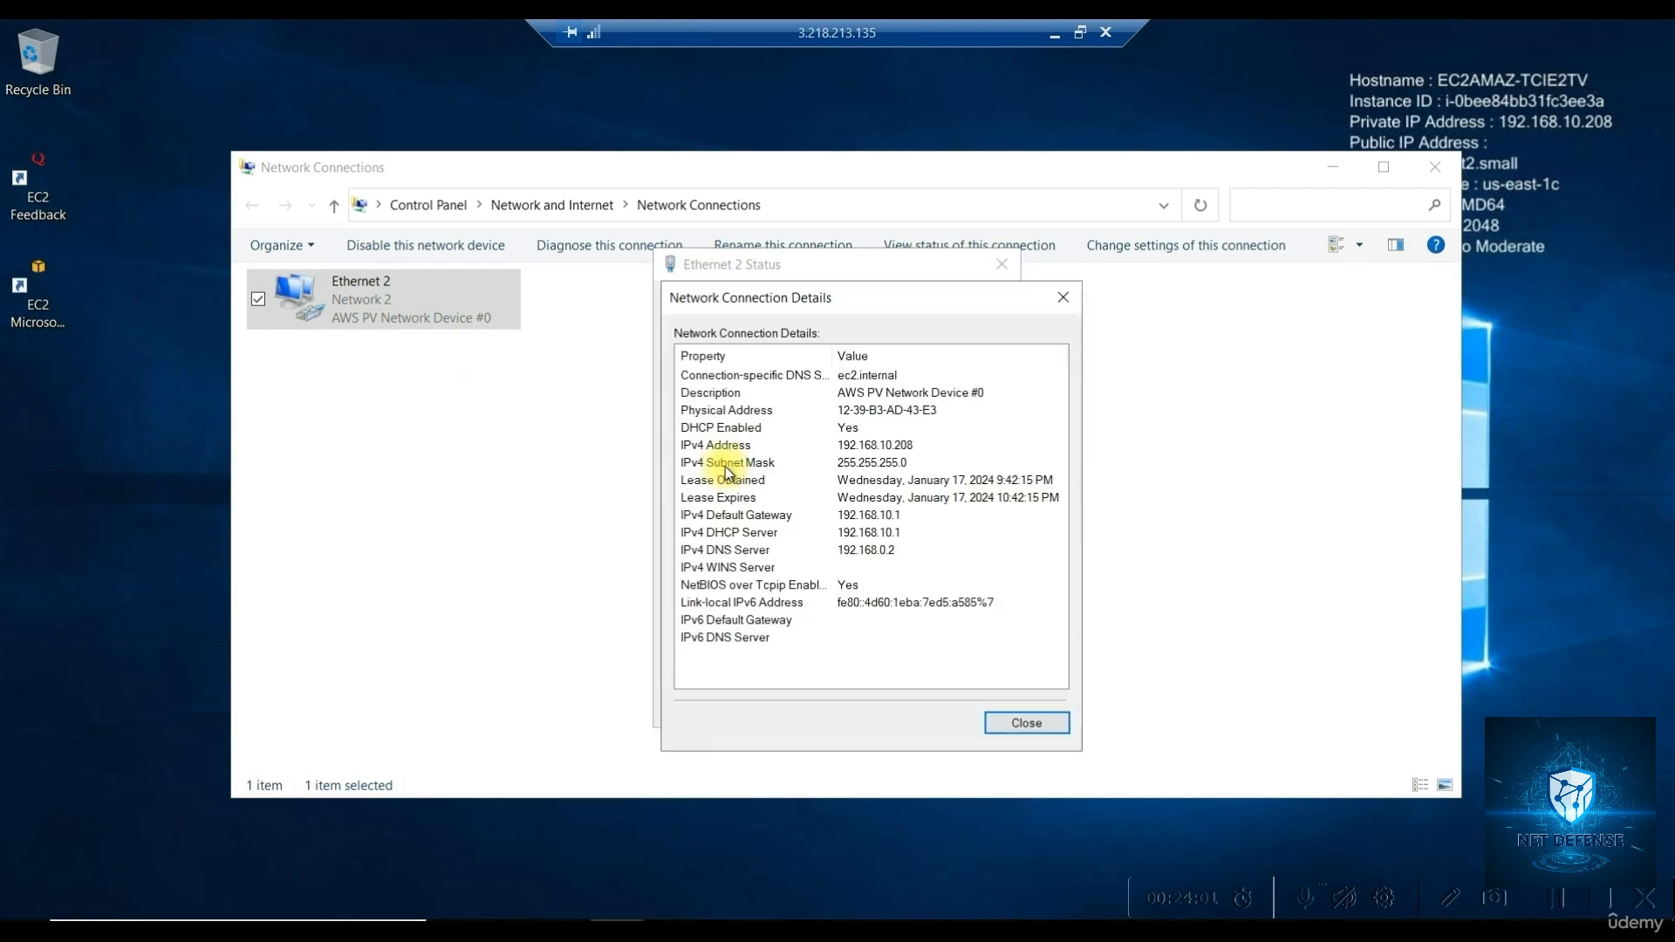
left_click(836, 446)
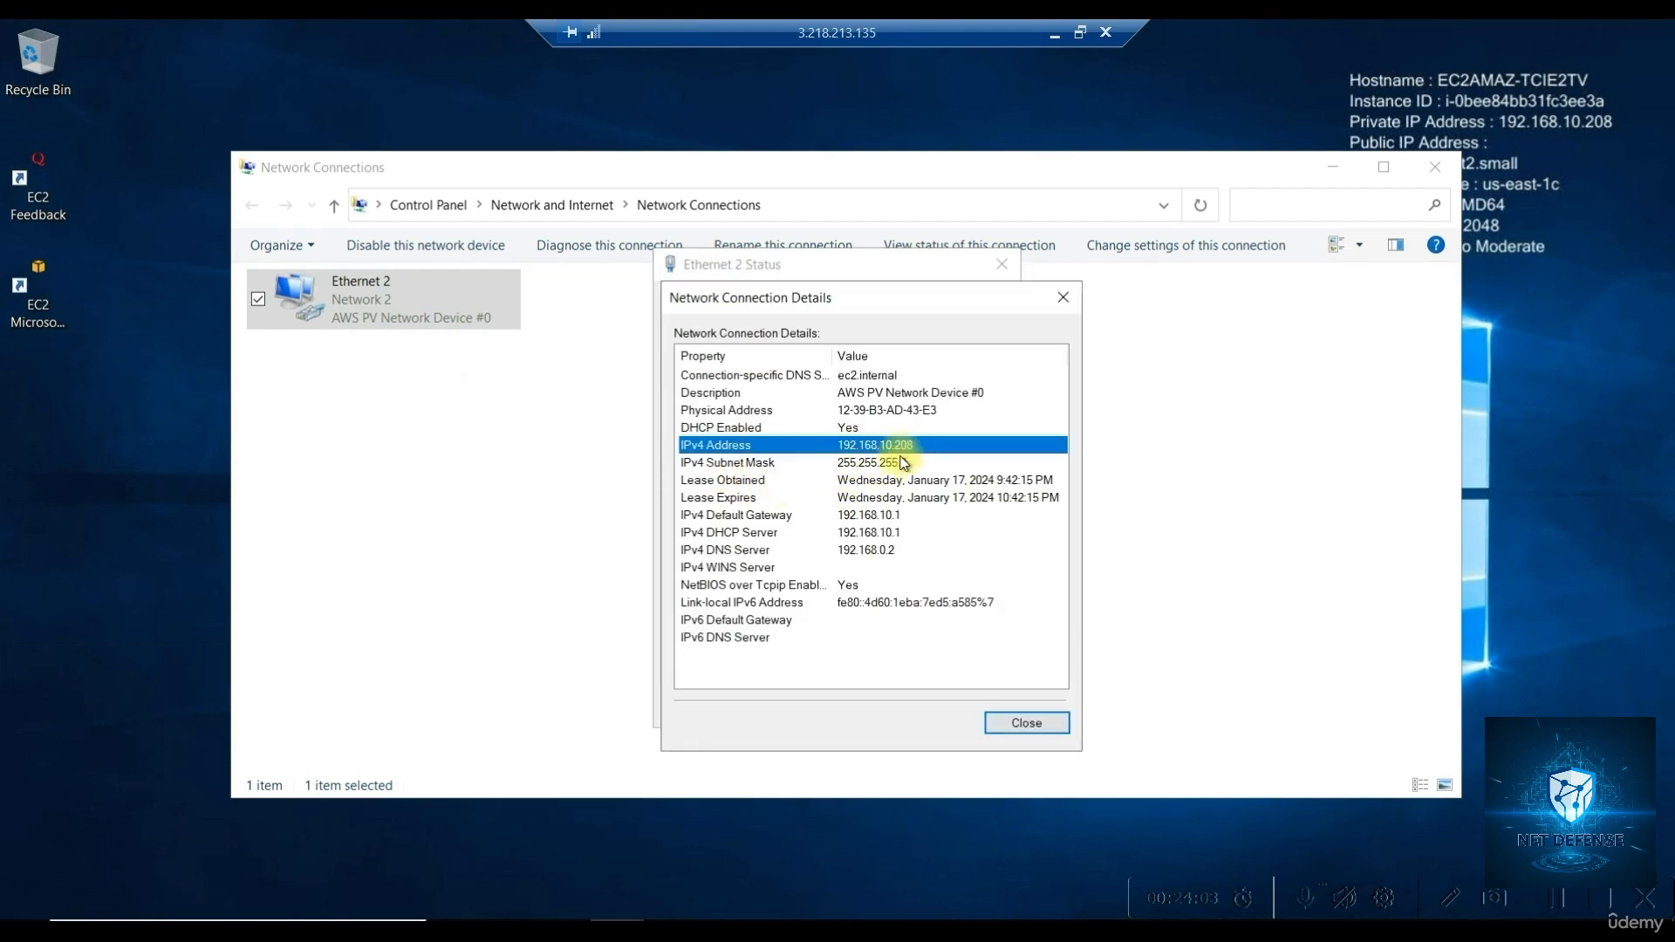
left_click(881, 533)
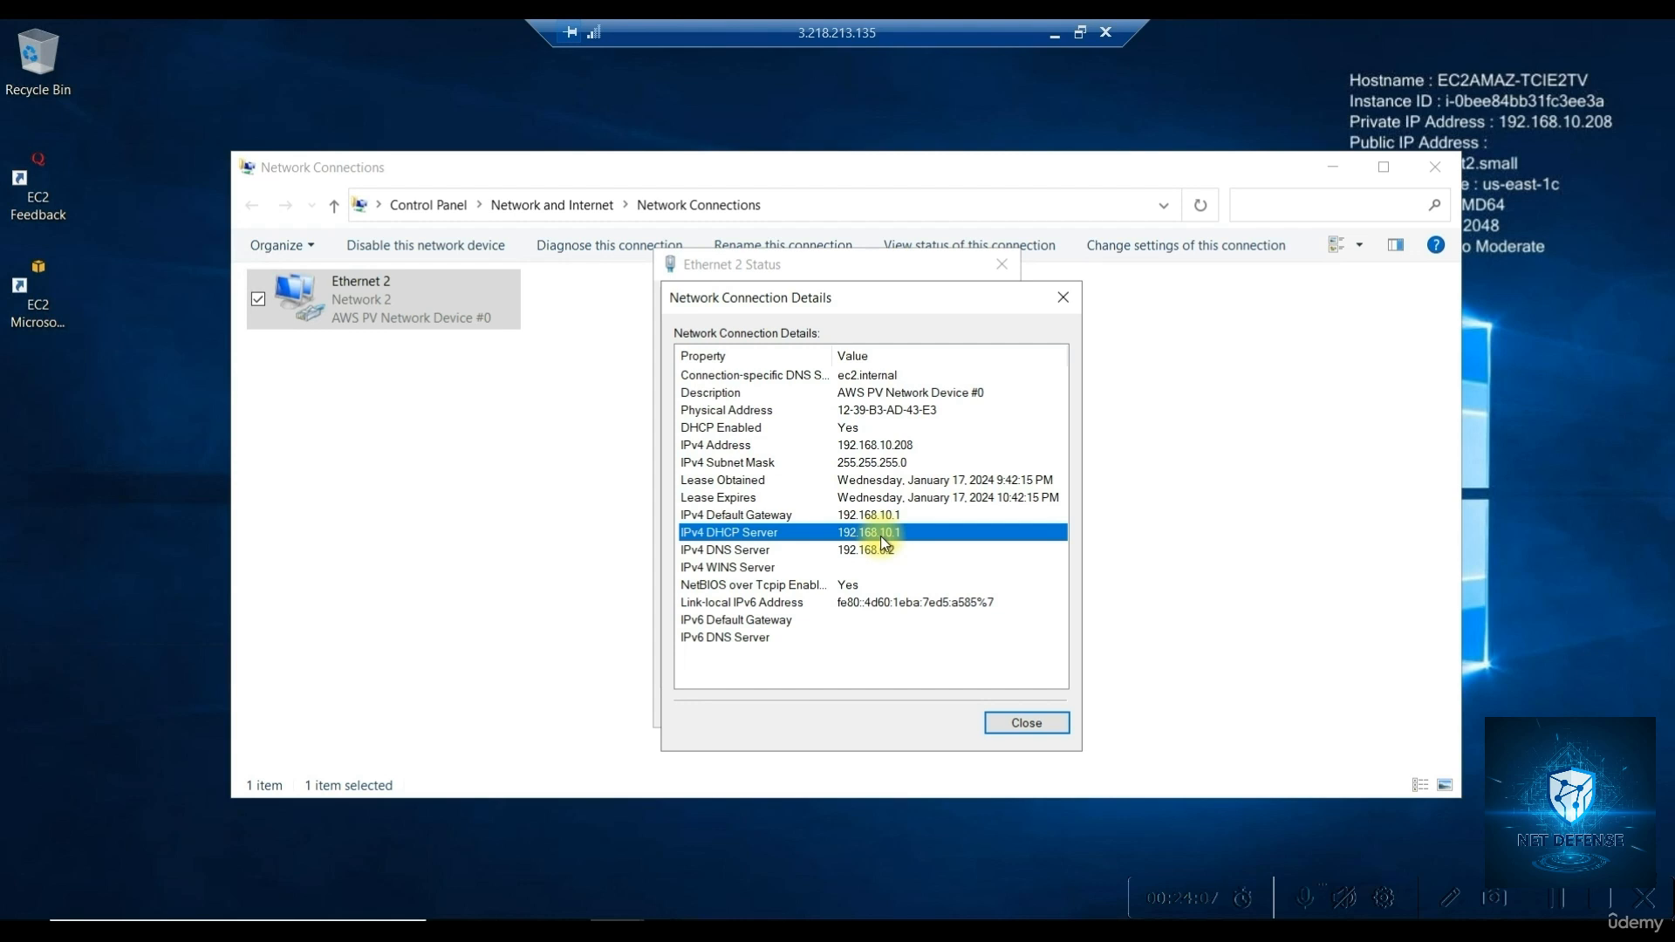
left_click(887, 516)
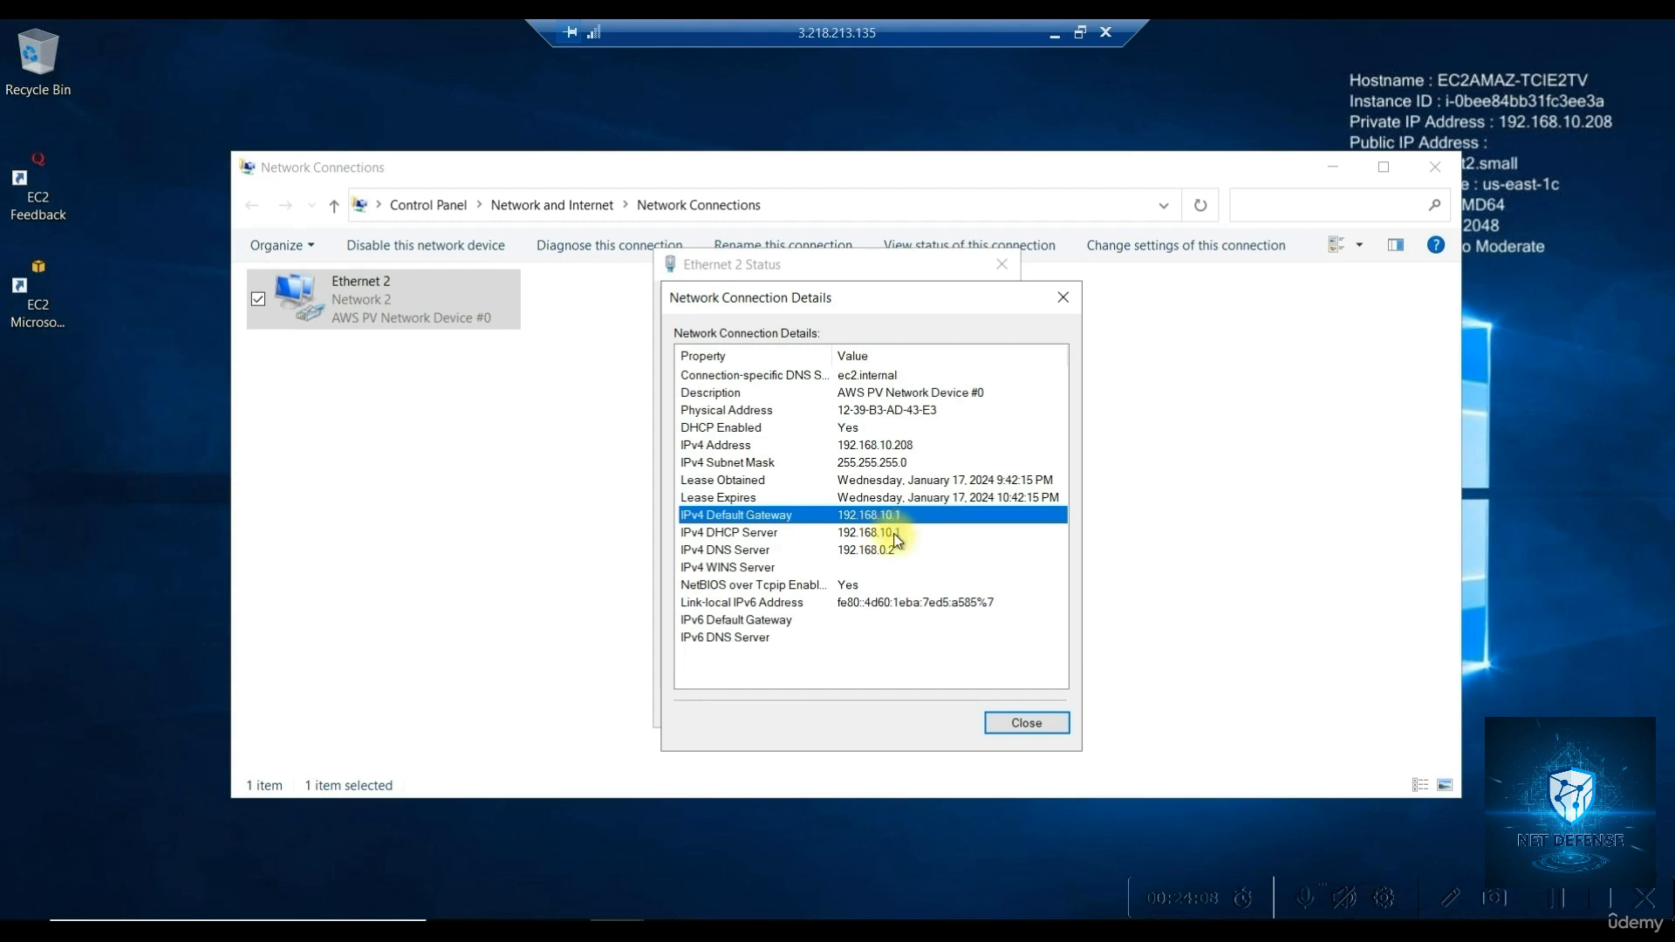
left_click(894, 534)
left_click(891, 516)
left_click(1063, 297)
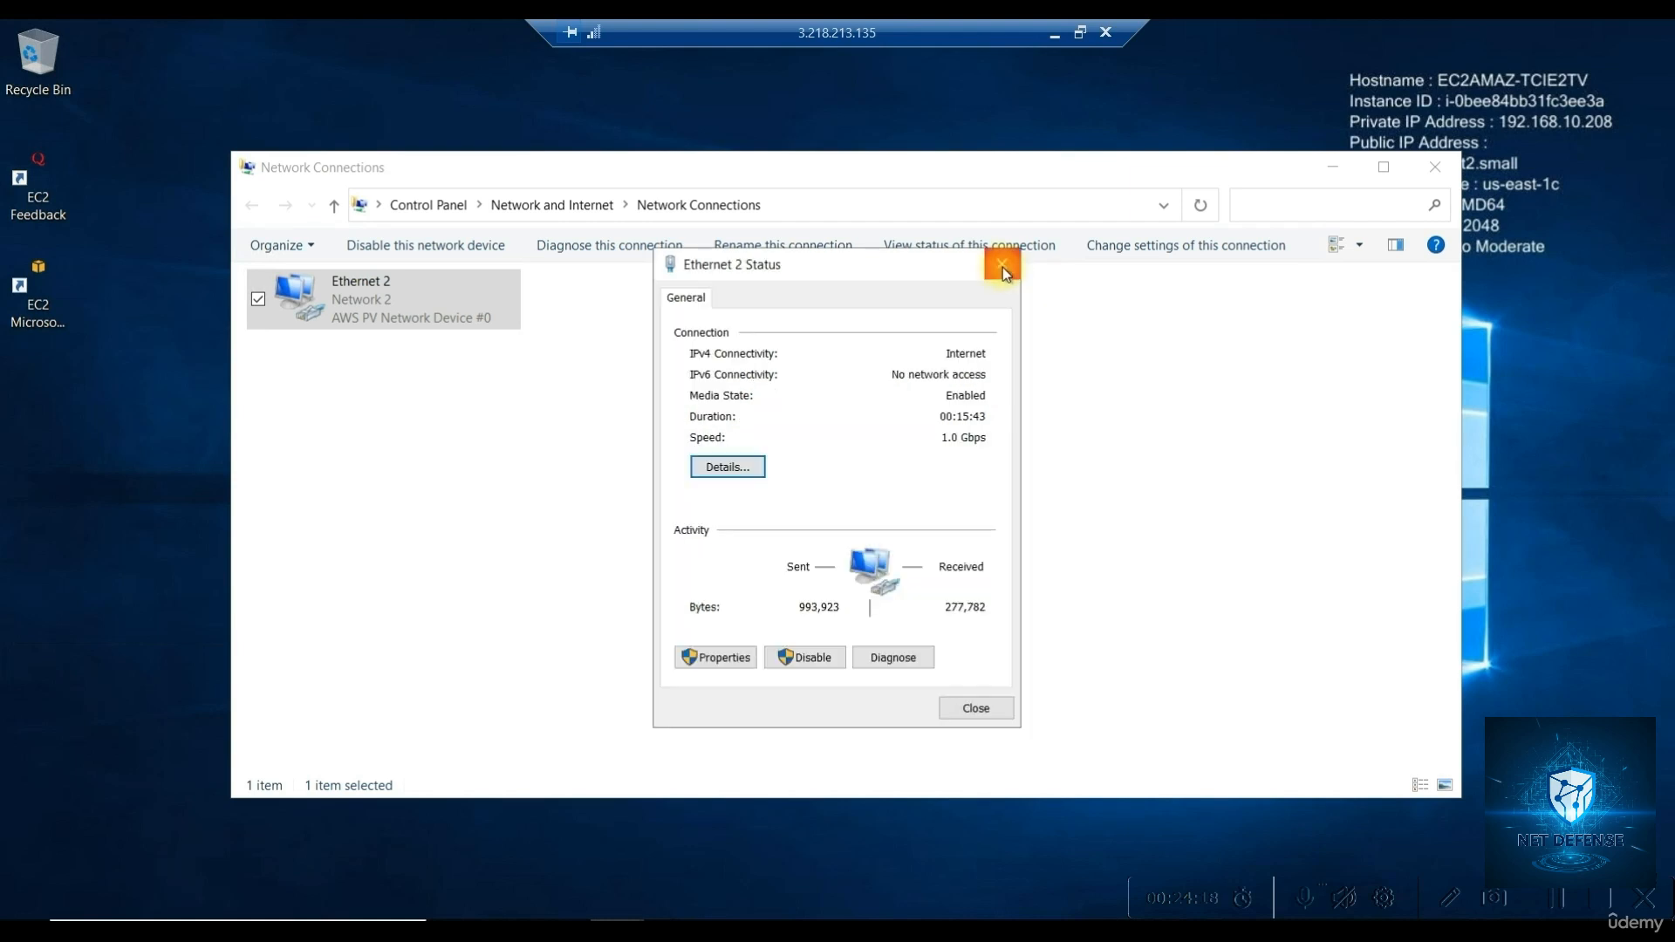
left_click(1002, 267)
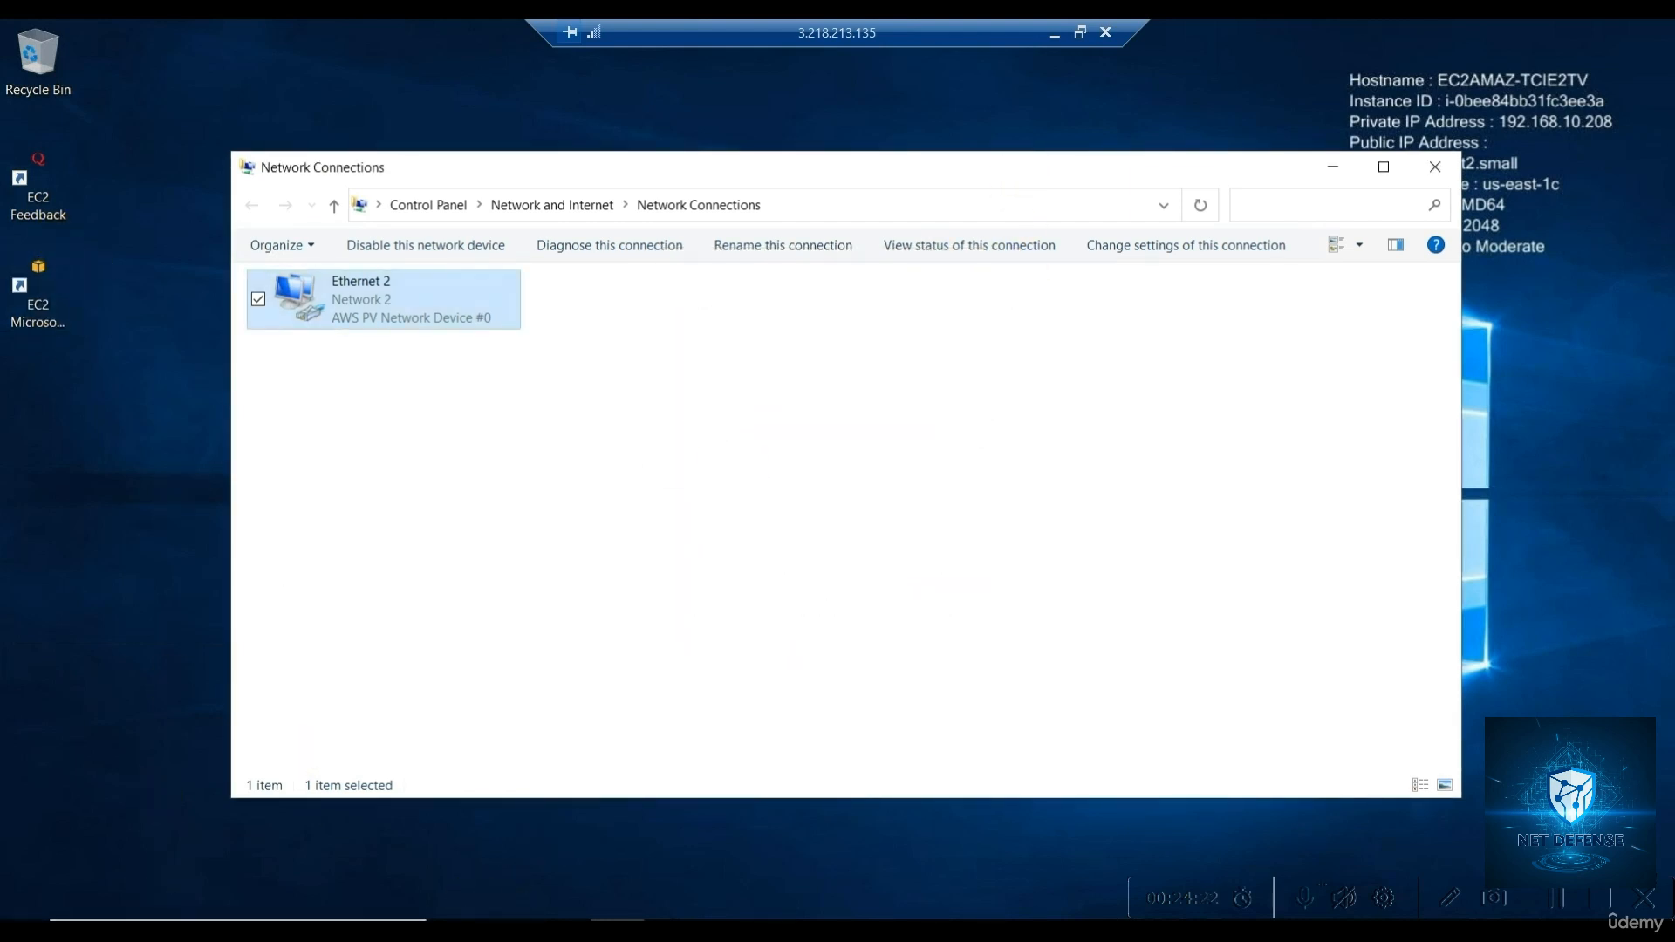
Open a Command Prompt and ping 192.168.10.10, which replies with 0% loss
key("super")
type("cmd")
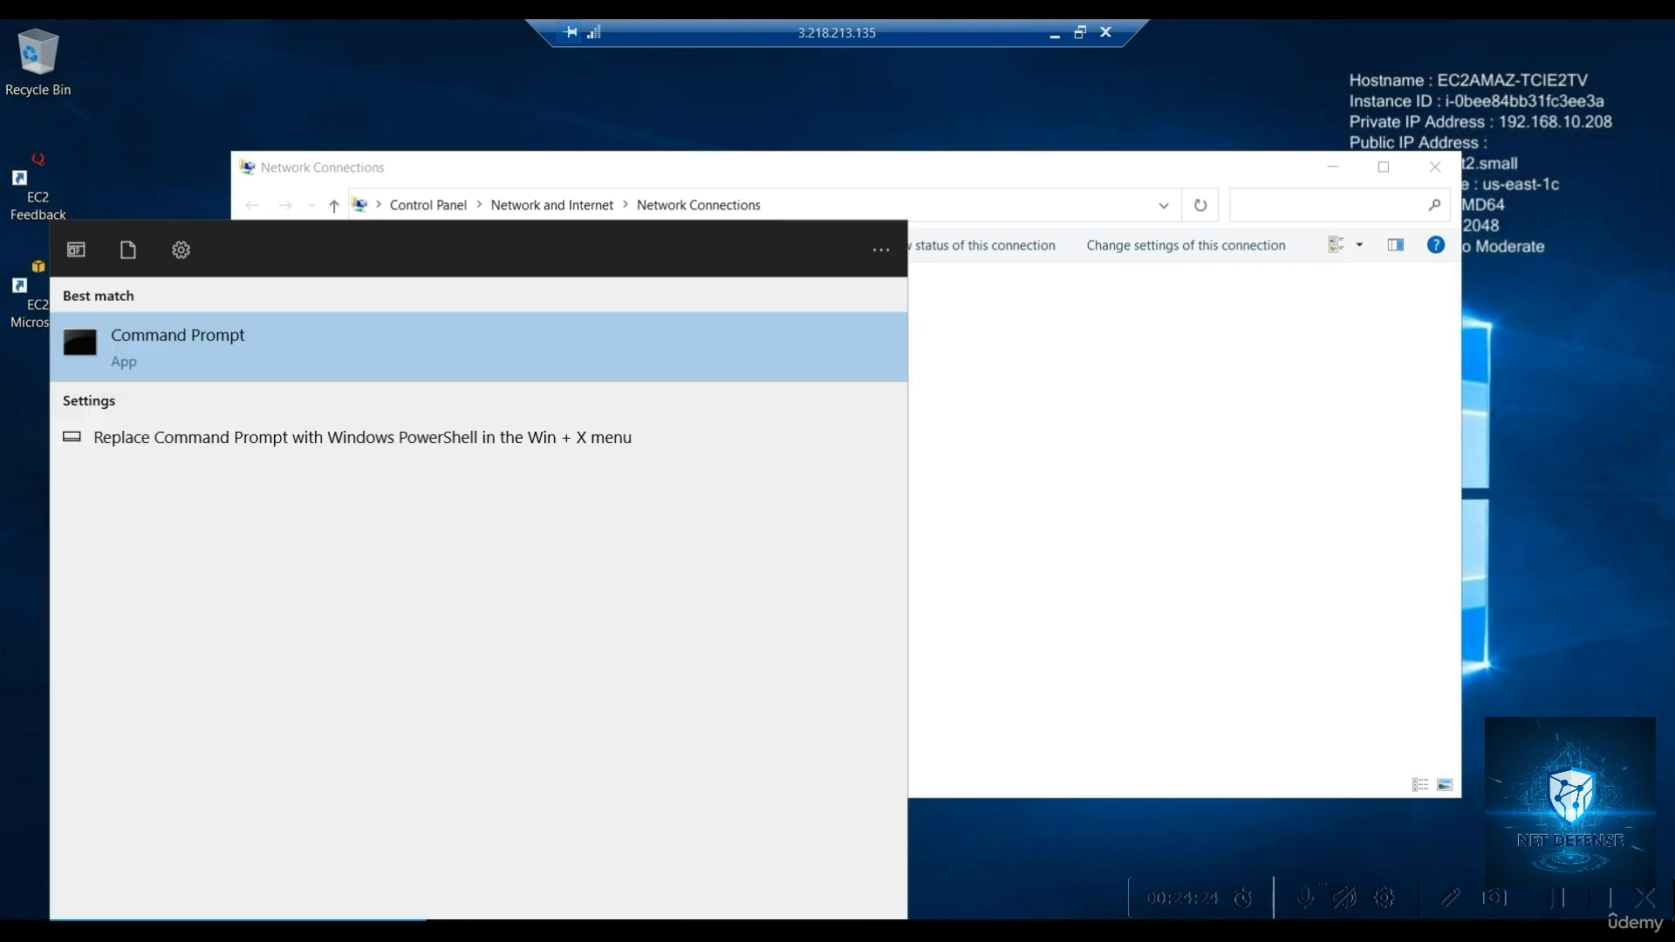
key("Return")
left_click(395, 423)
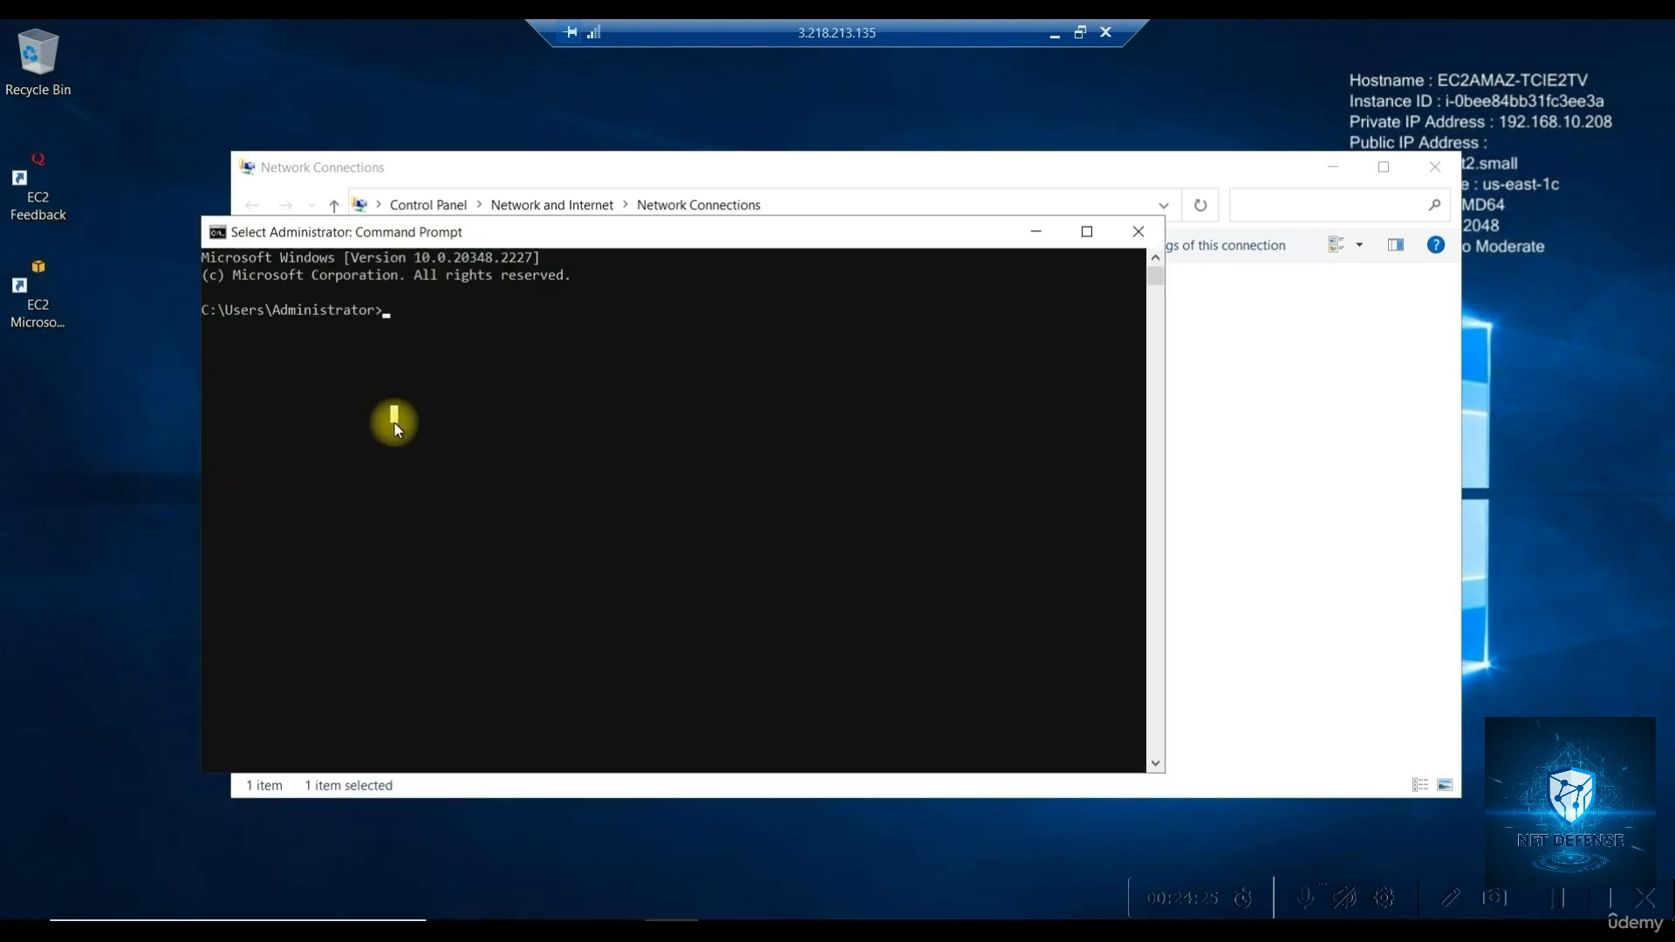
type("ping")
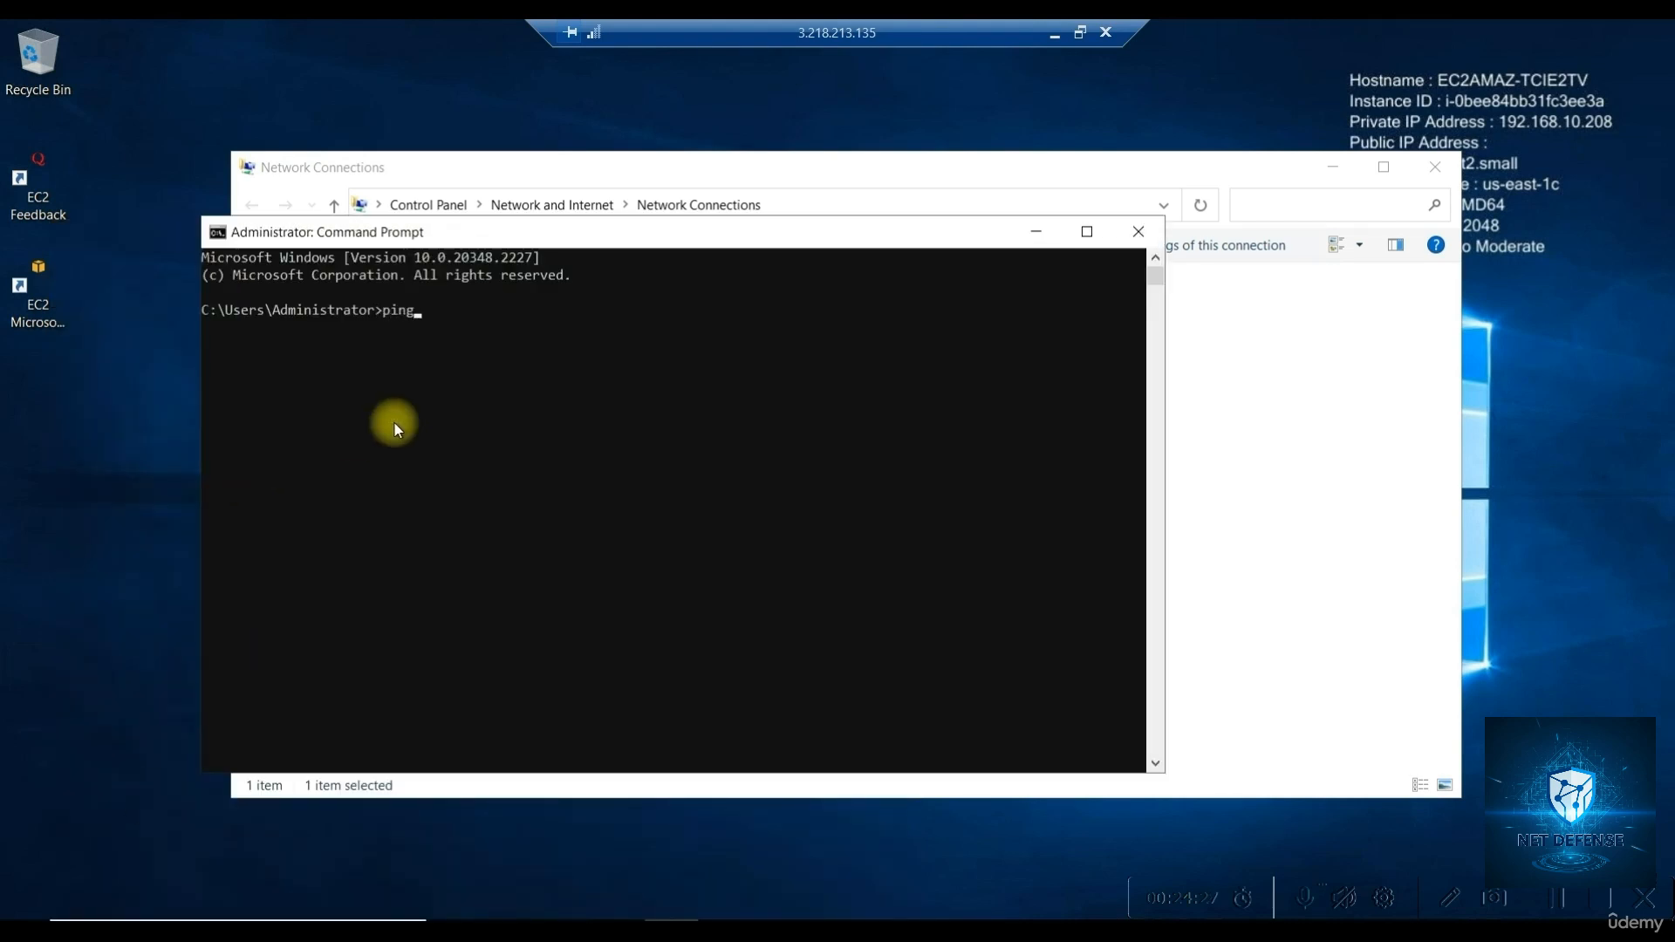
type(" 192.168")
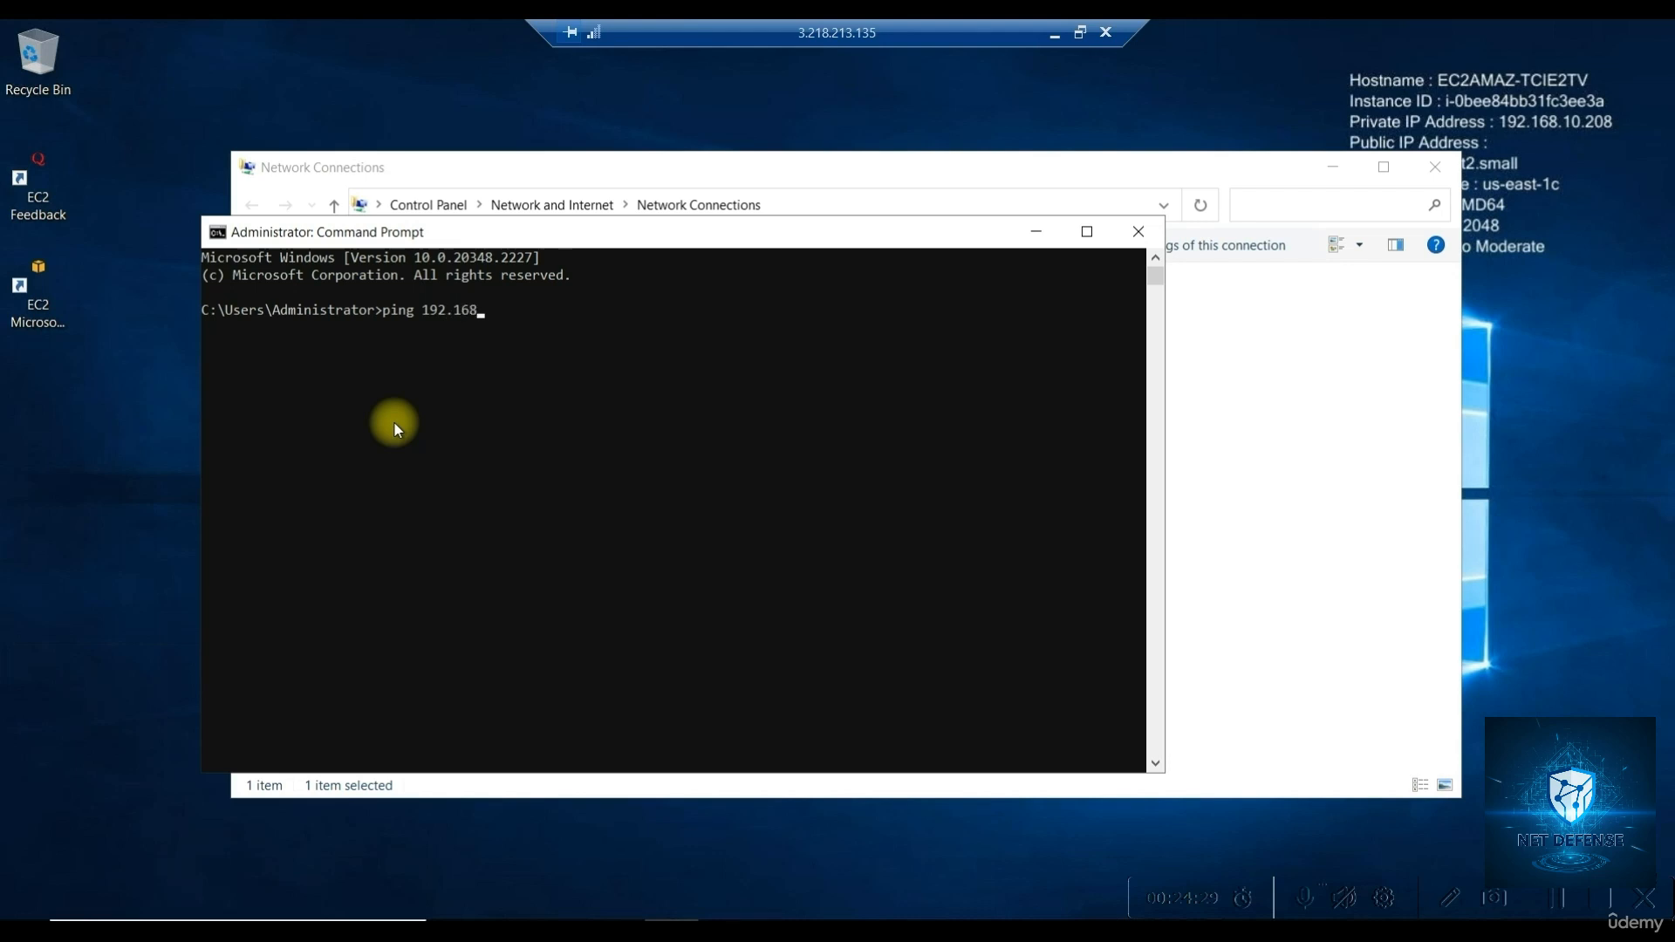
type(".10.10")
key("Return")
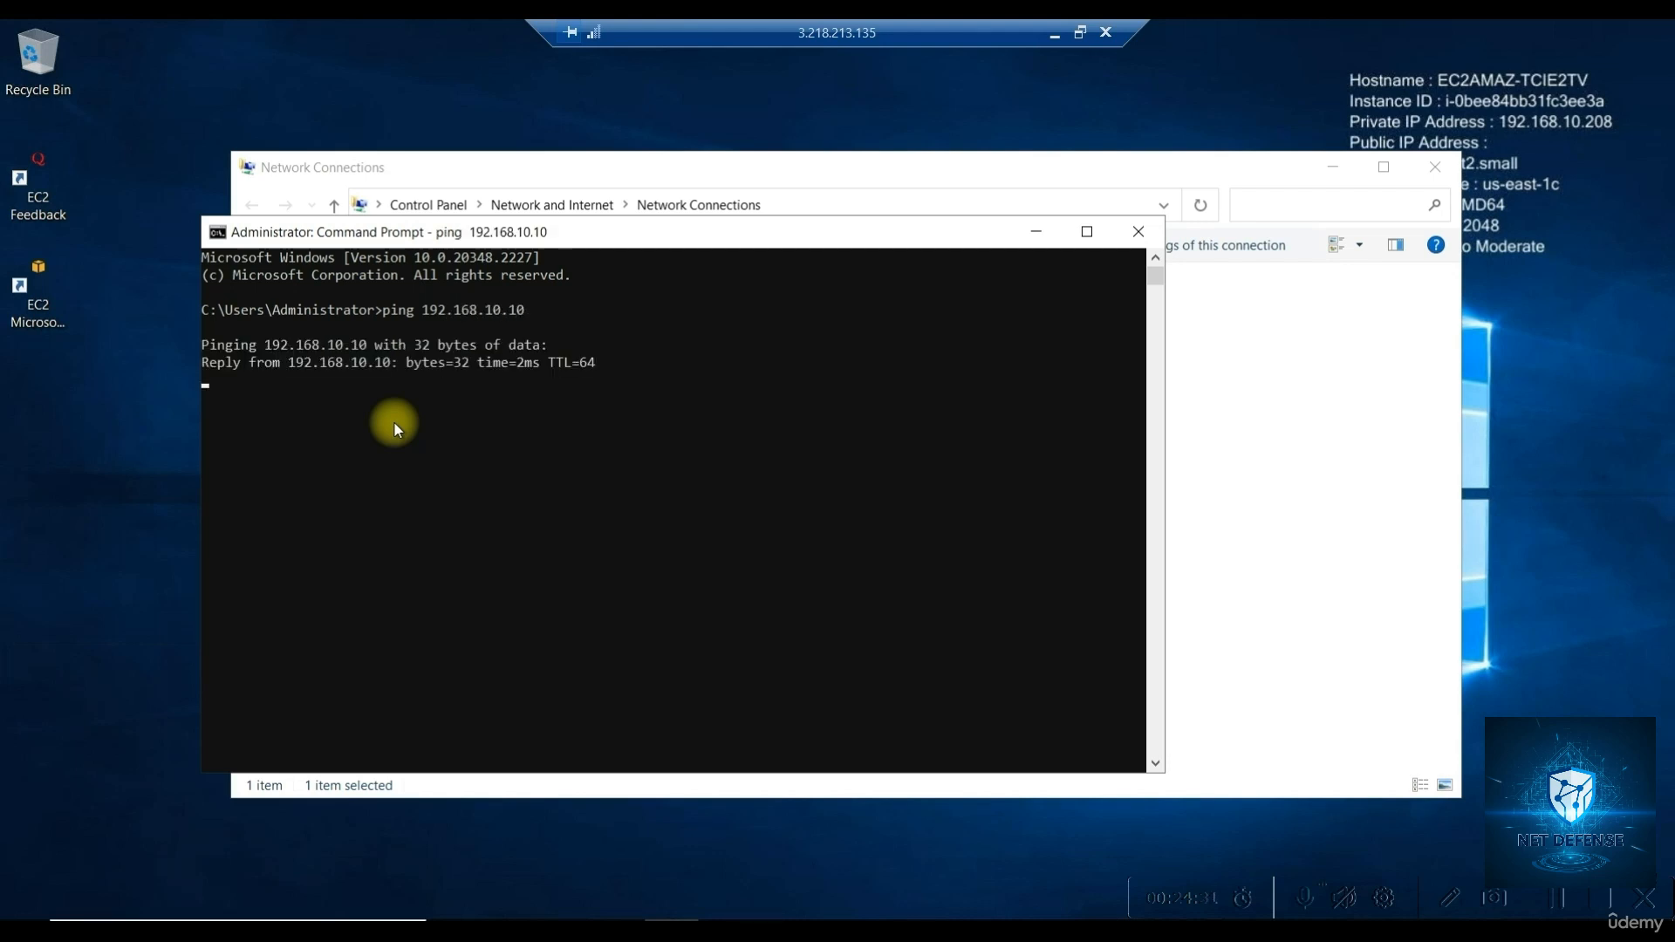
key("ctrl+c")
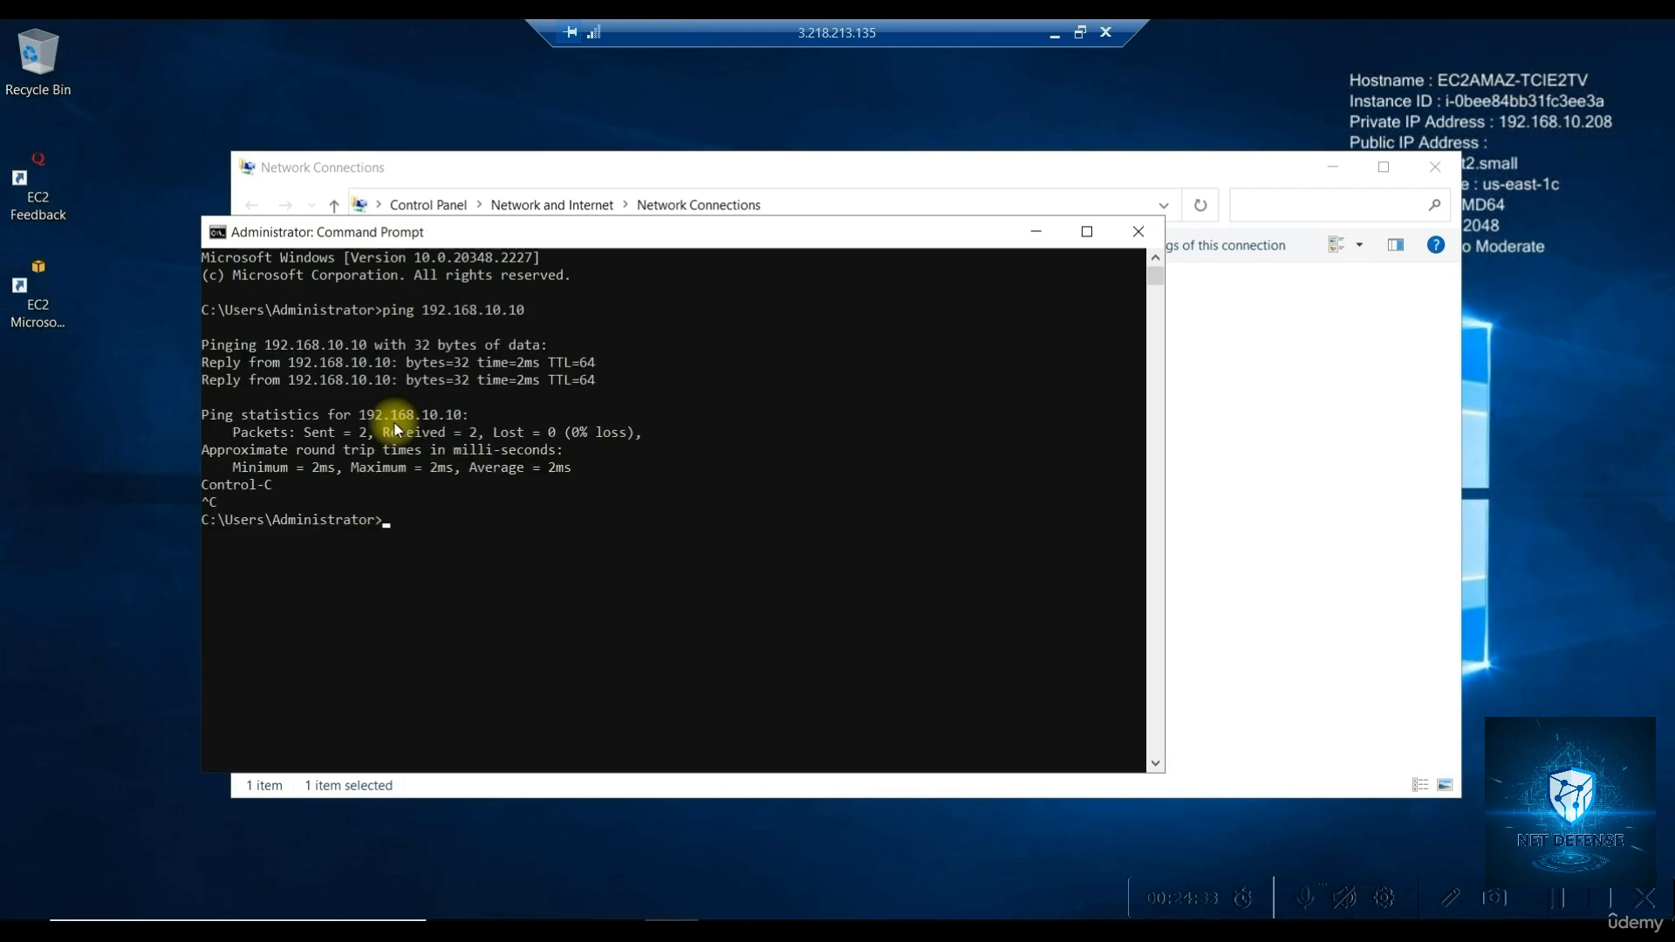
Ping 8.8.8.8 and stop it after getting no replies
key("Up")
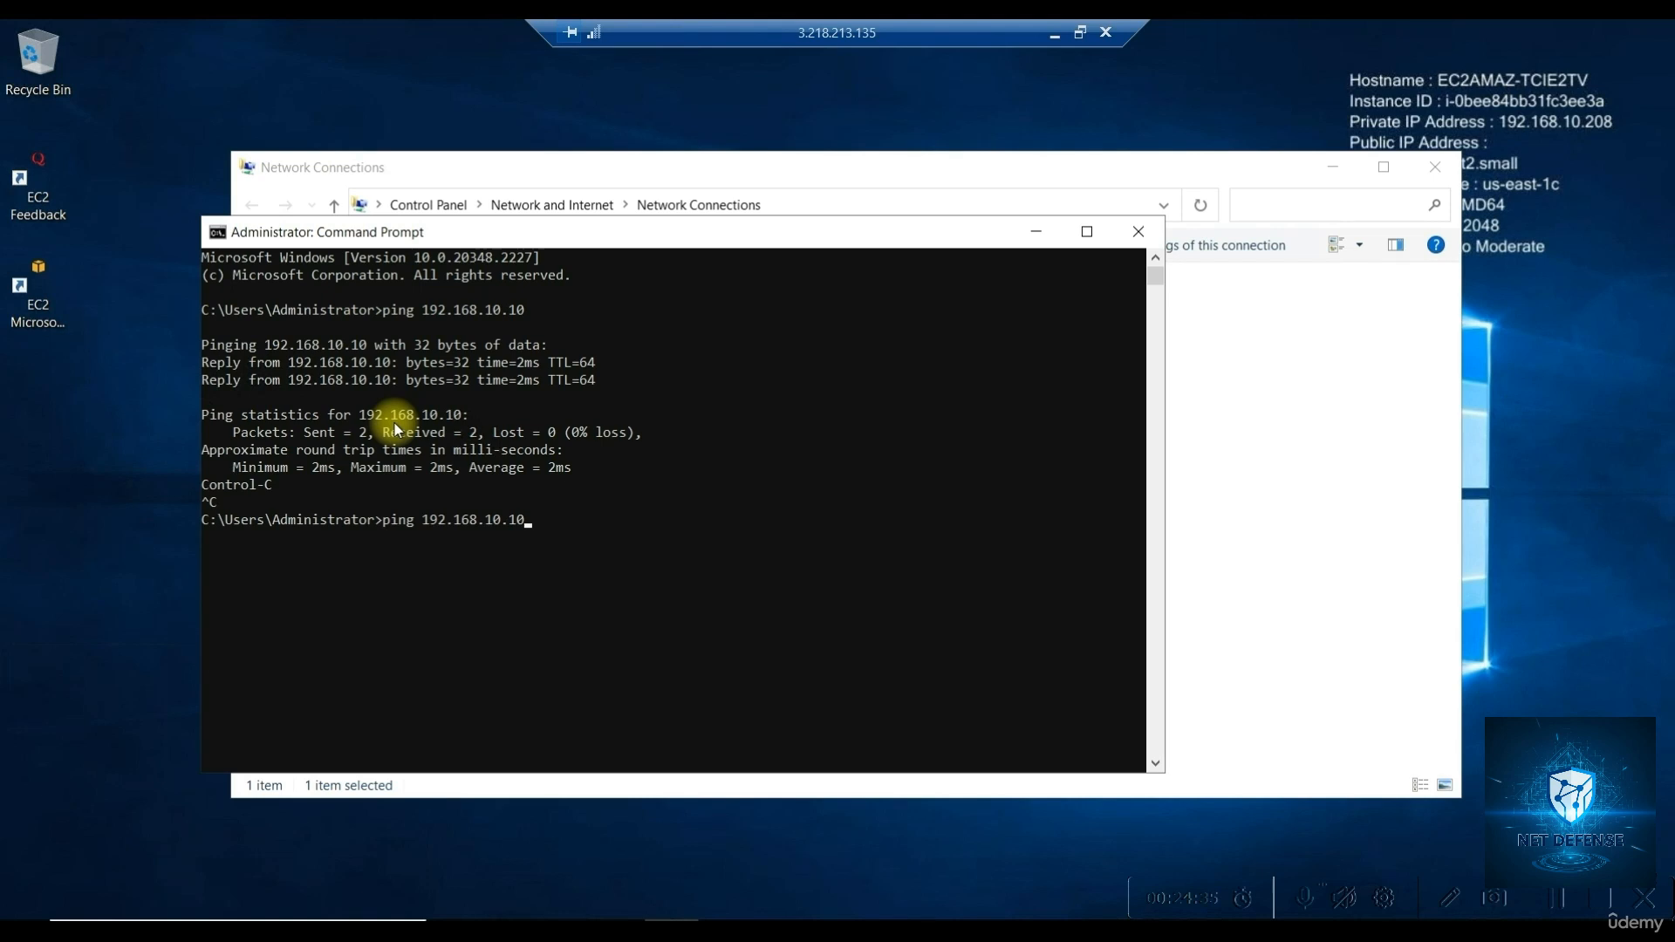
key("BackSpace")
key("BackSpace")
key("BackSpace")
key("BackSpace")
key("BackSpace")
key("BackSpace")
key("BackSpace")
key("BackSpace")
key("BackSpace")
key("BackSpace")
key("BackSpace")
key("BackSpace")
key("BackSpace")
key("BackSpace")
type("8.8.8.8")
key("Return")
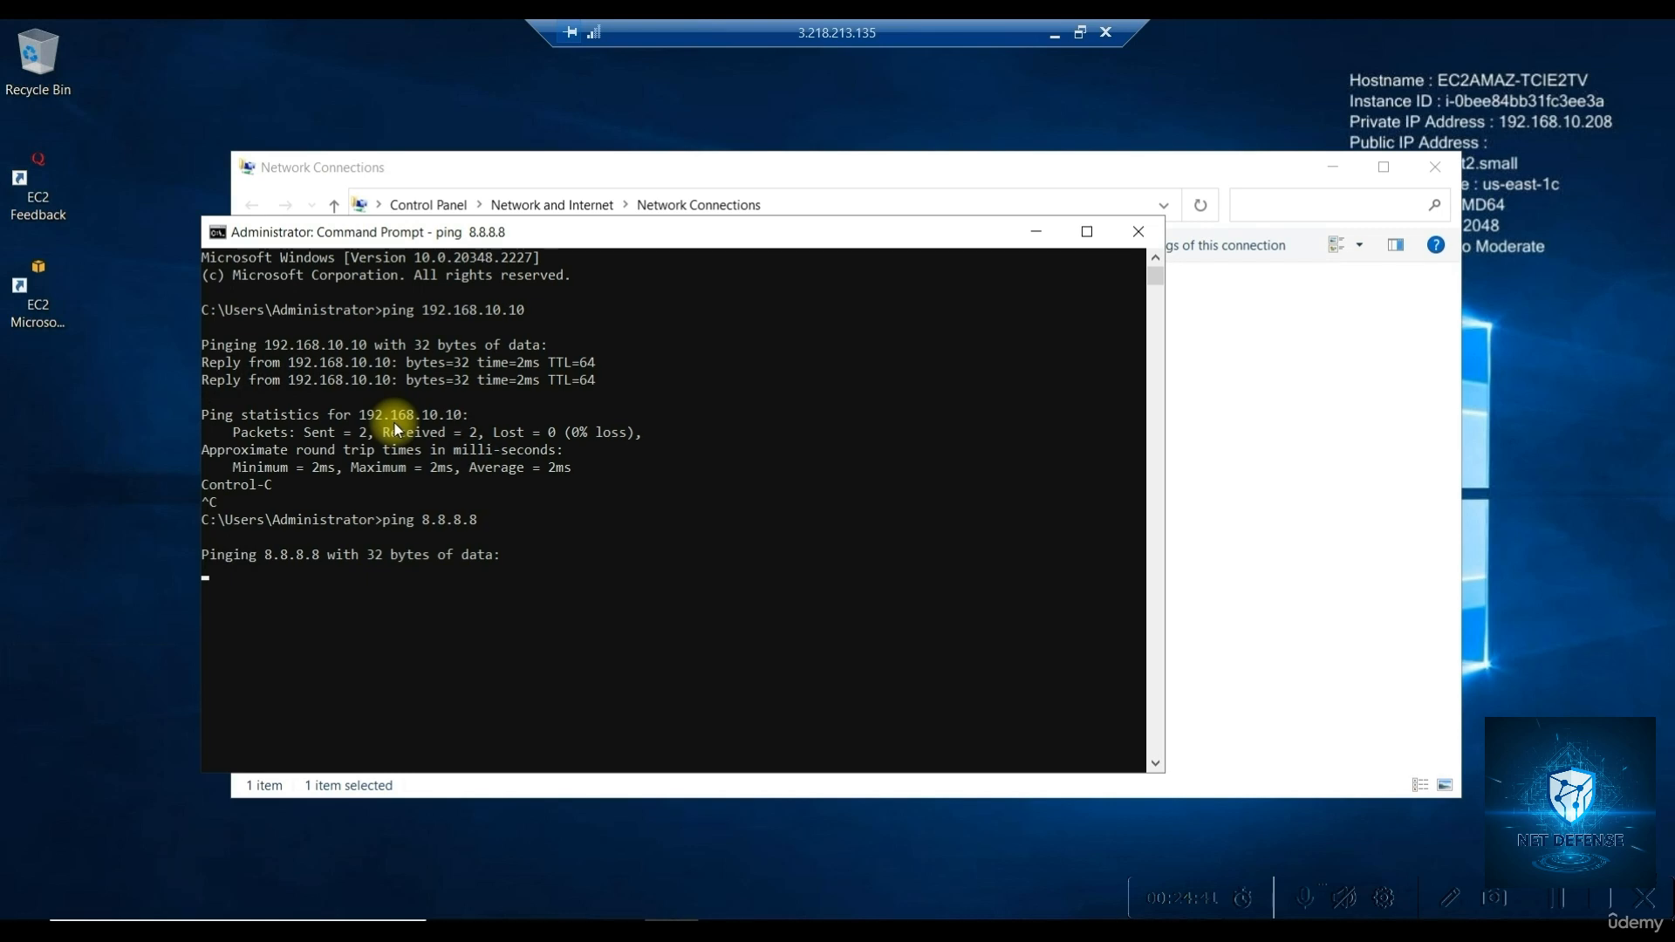
key("ctrl+c")
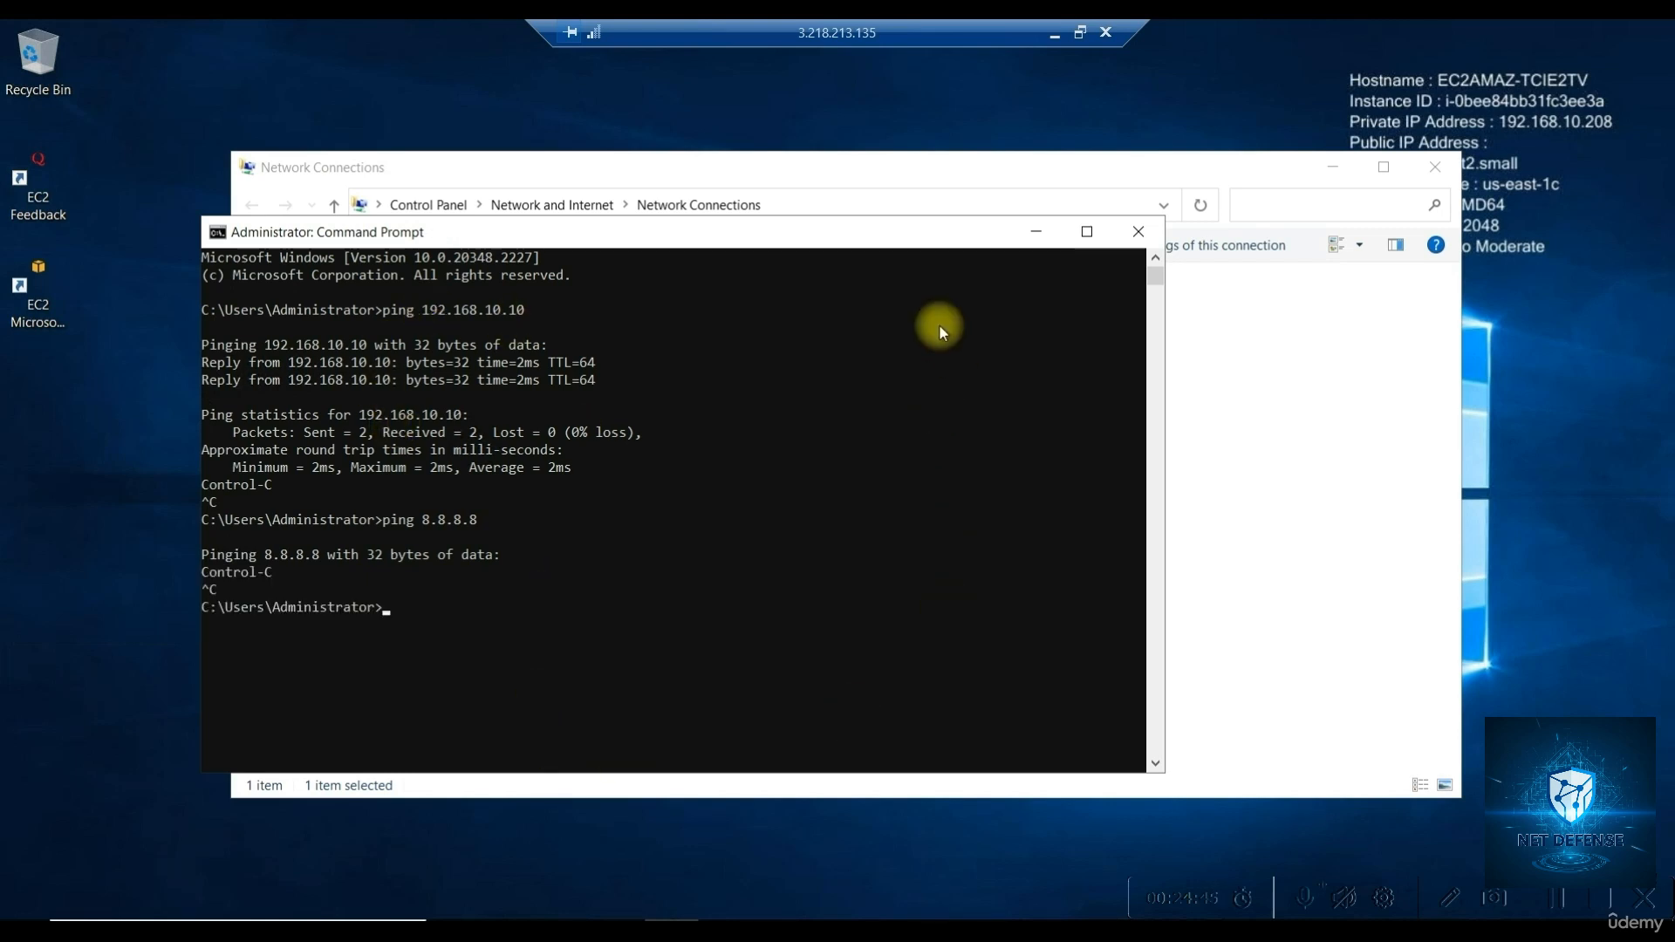
left_click(1079, 34)
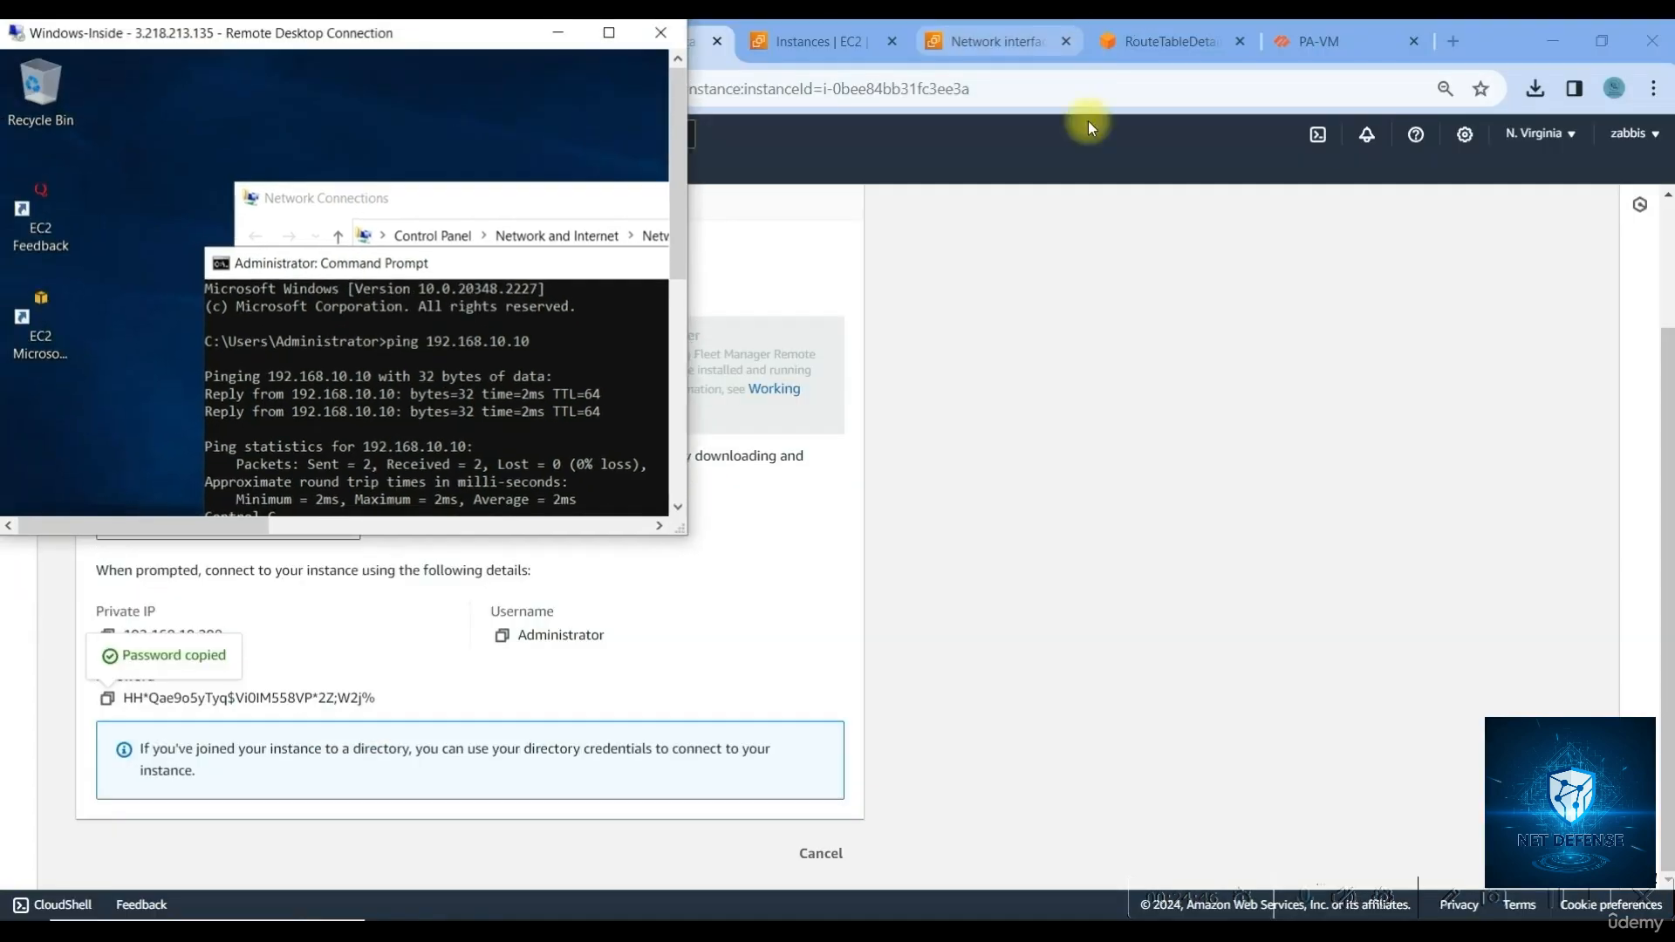
left_click(1291, 43)
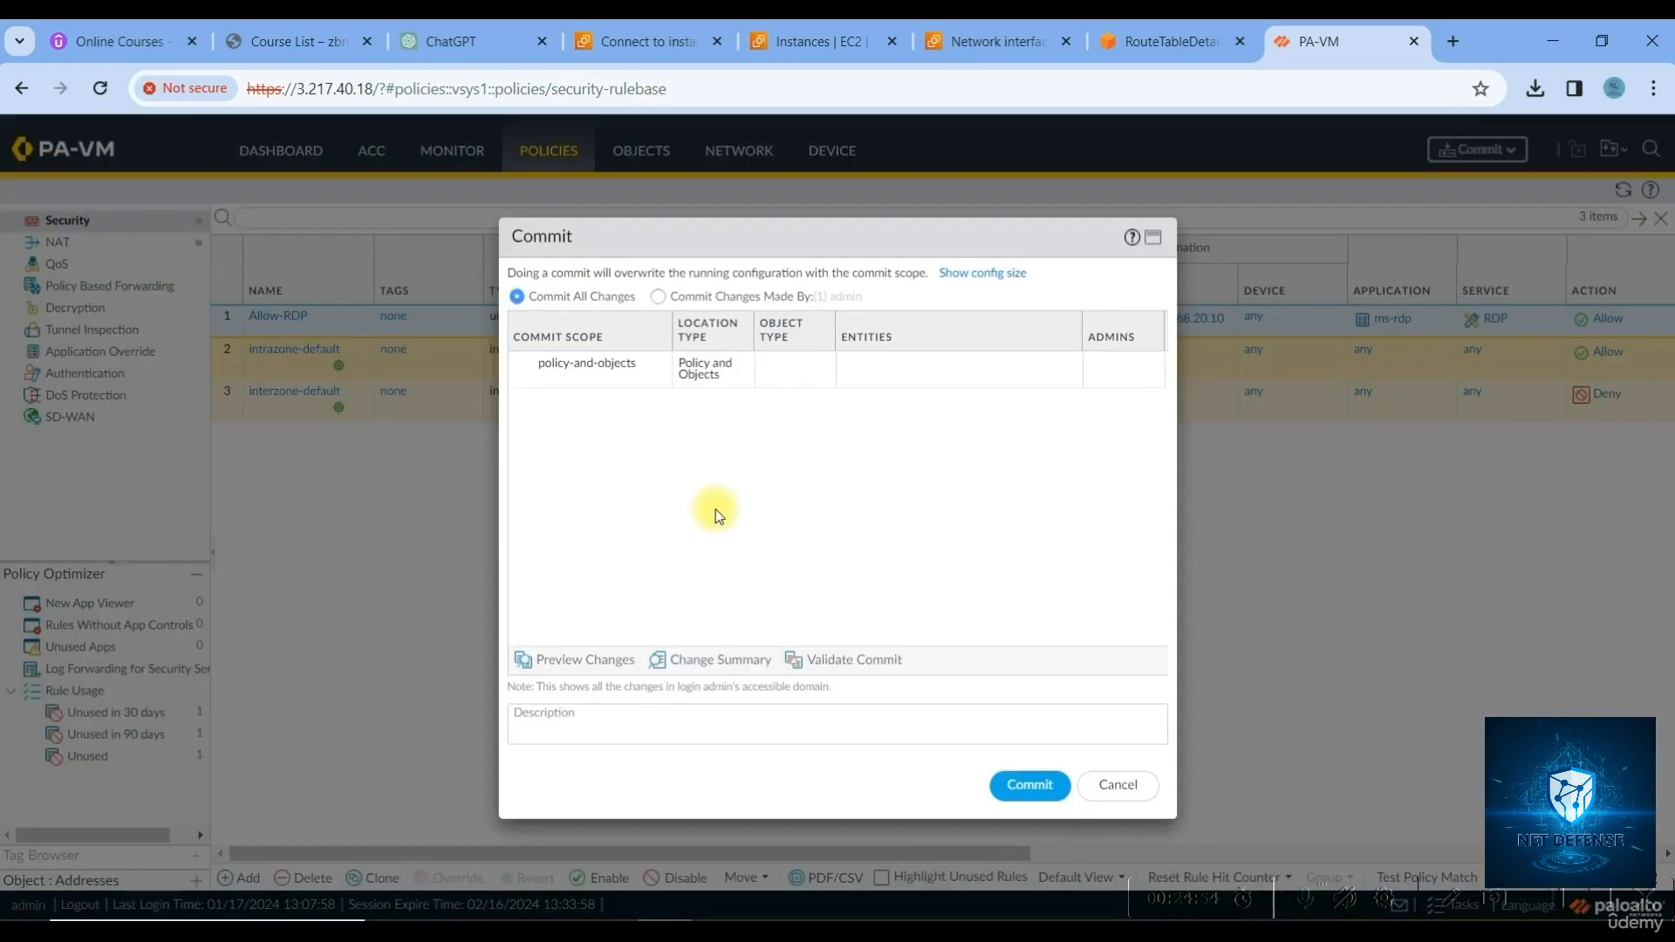
left_click(1123, 784)
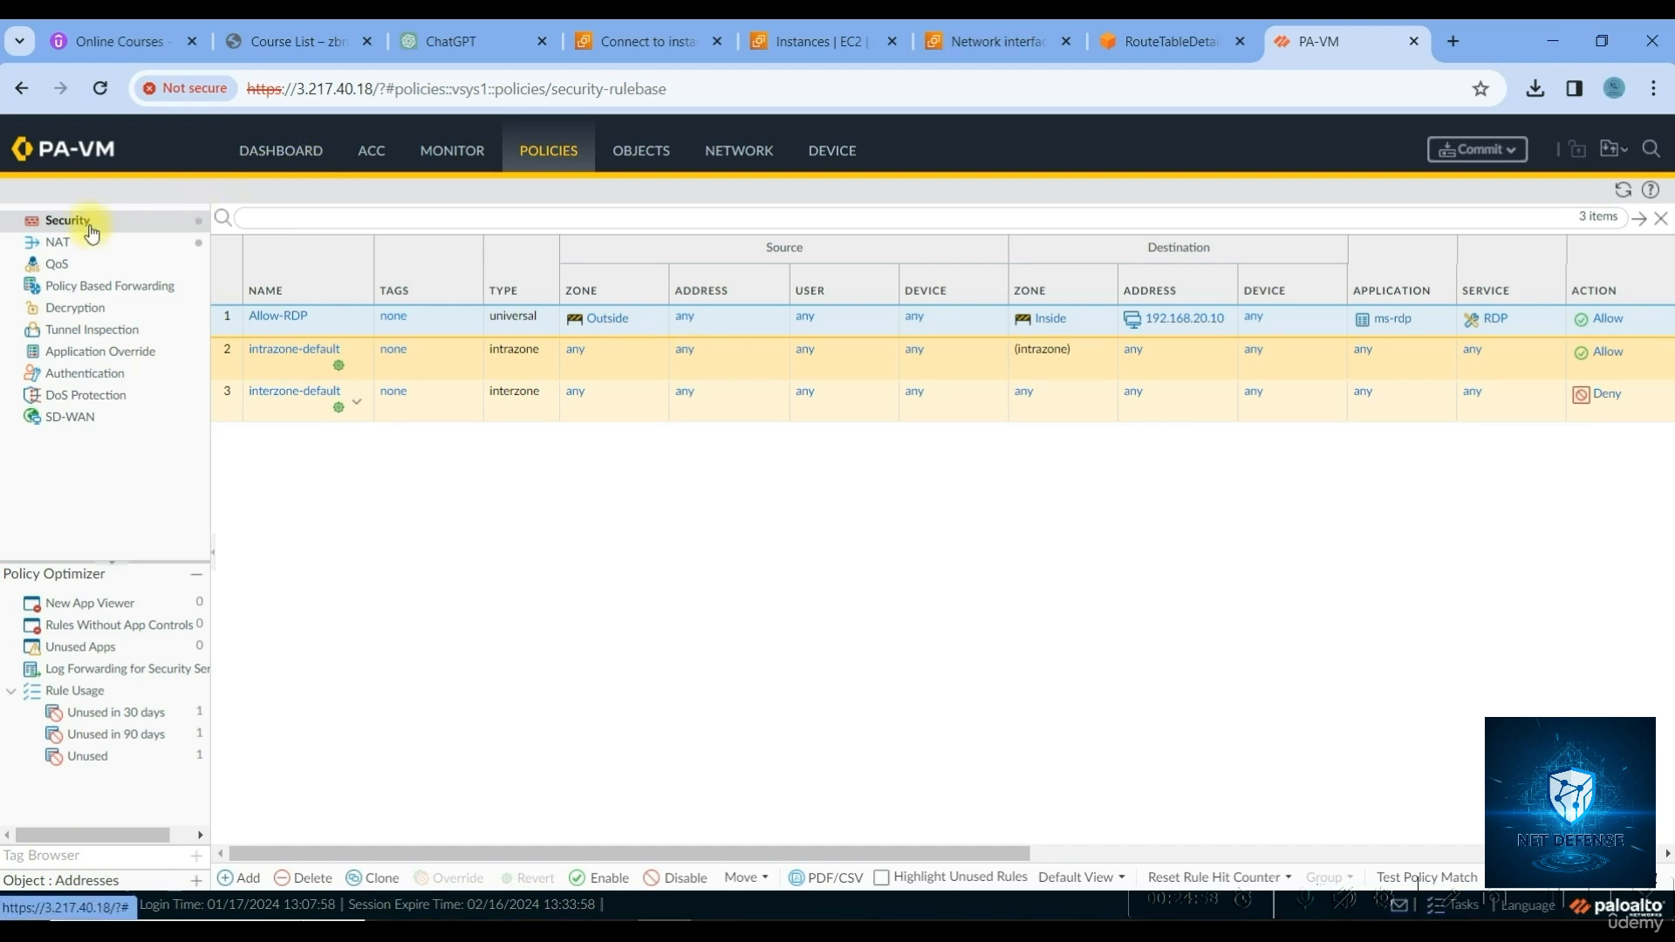
left_click(234, 878)
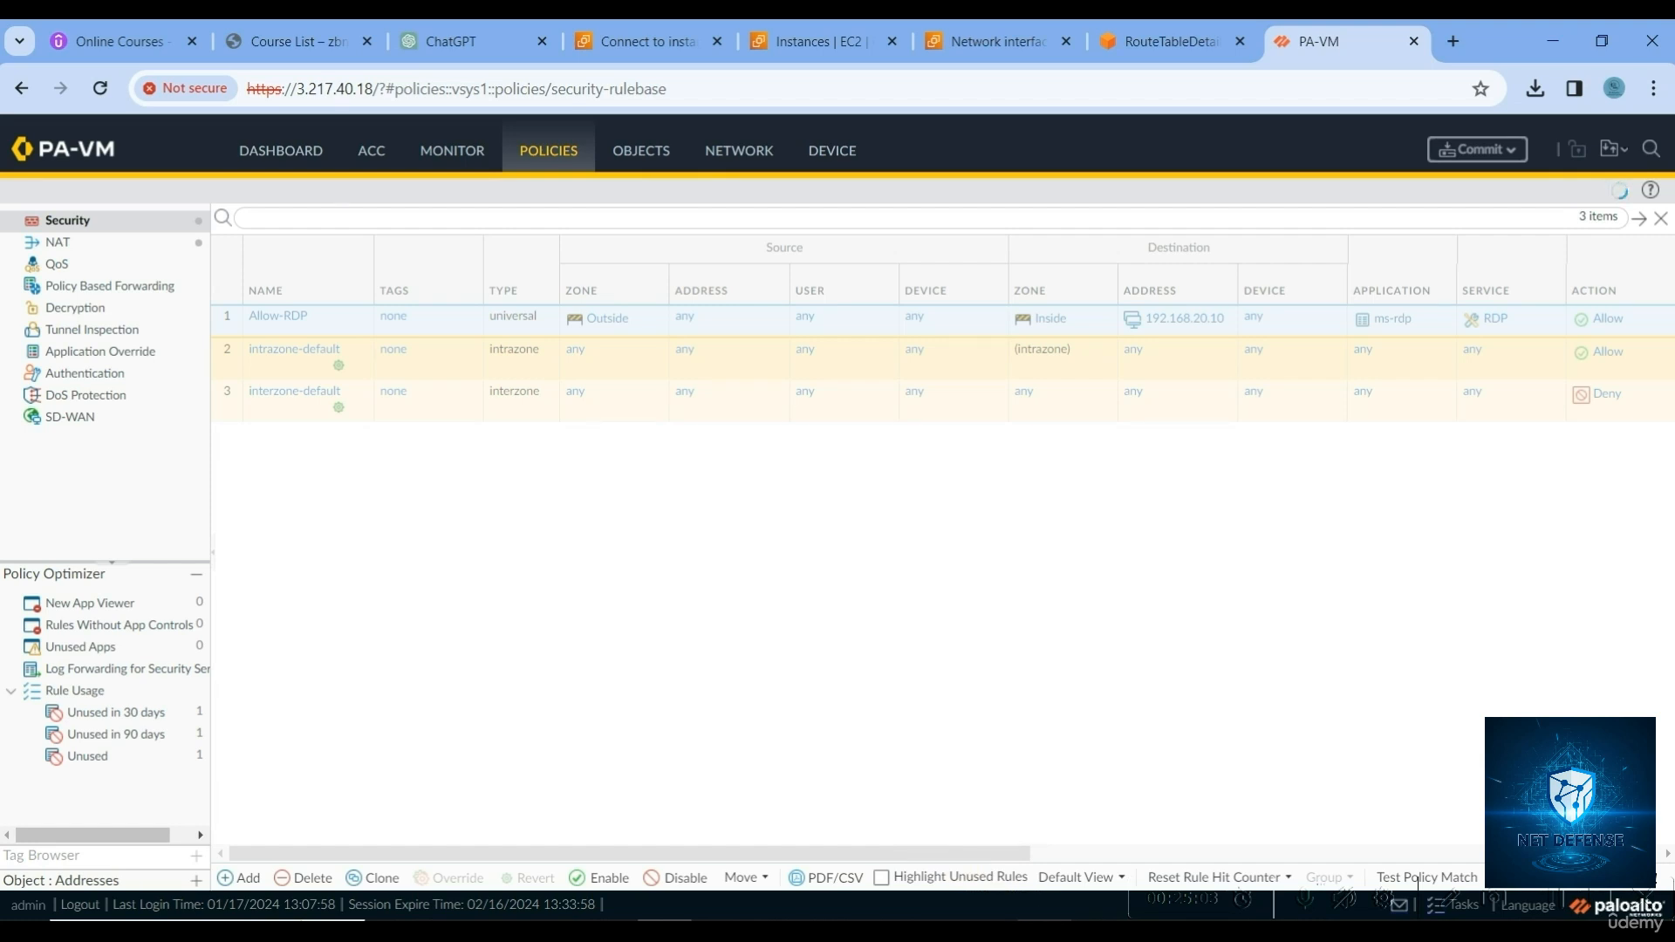
left_click(1040, 928)
left_click(623, 41)
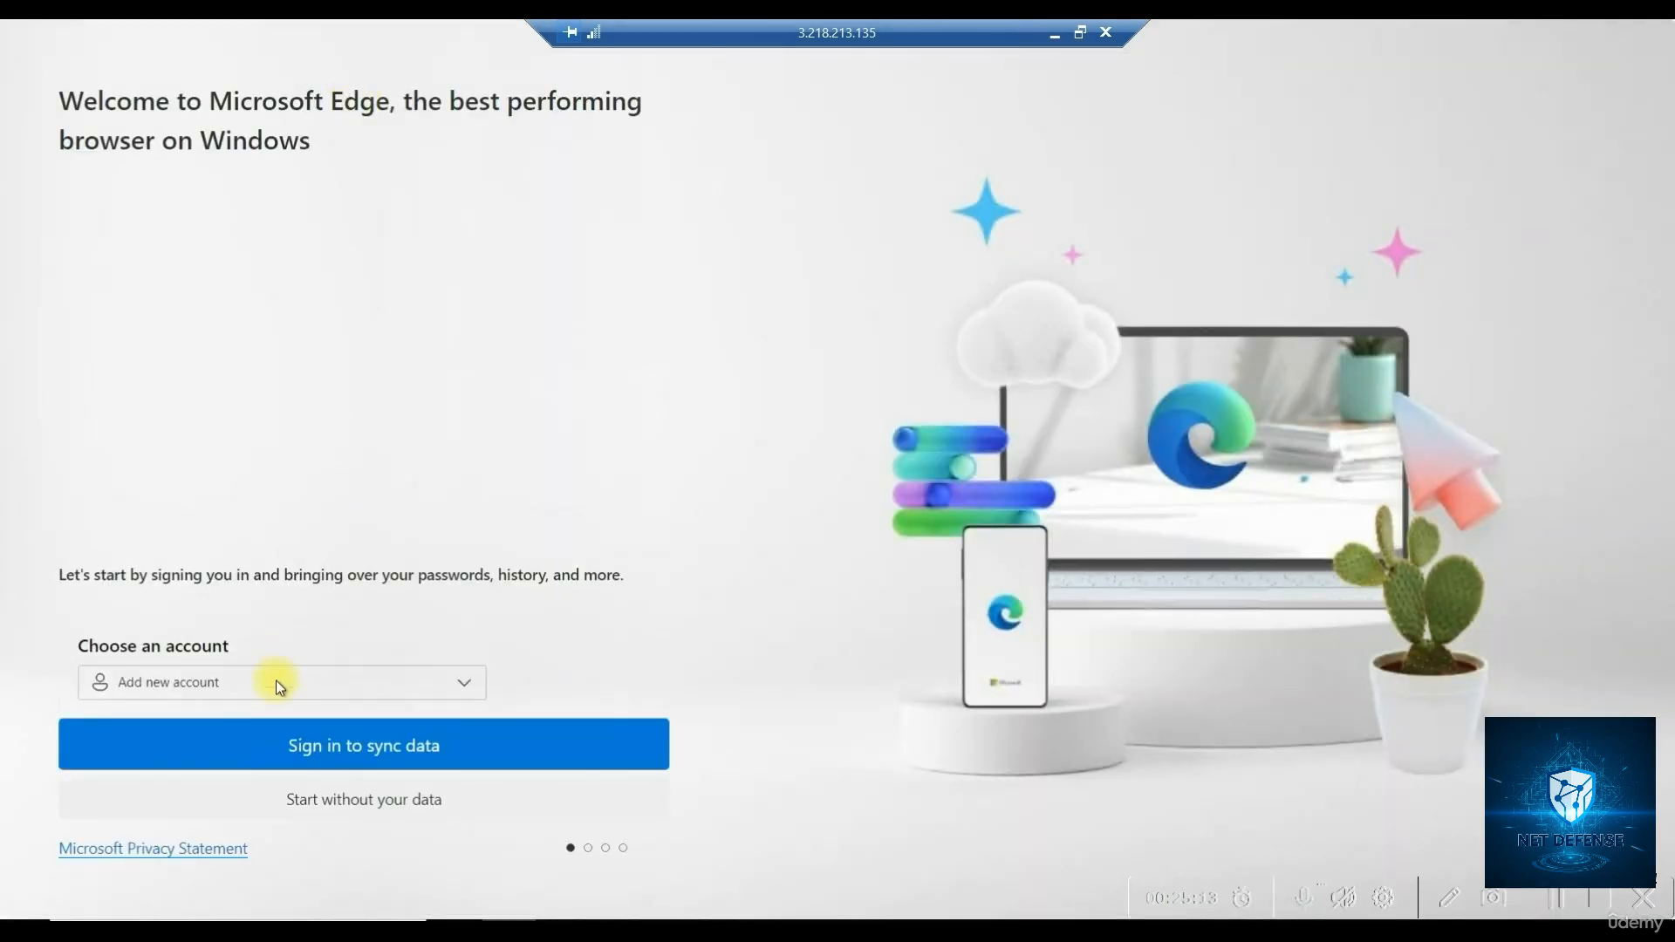
Finish Edge's first-run setup without importing other browser data
left_click(378, 803)
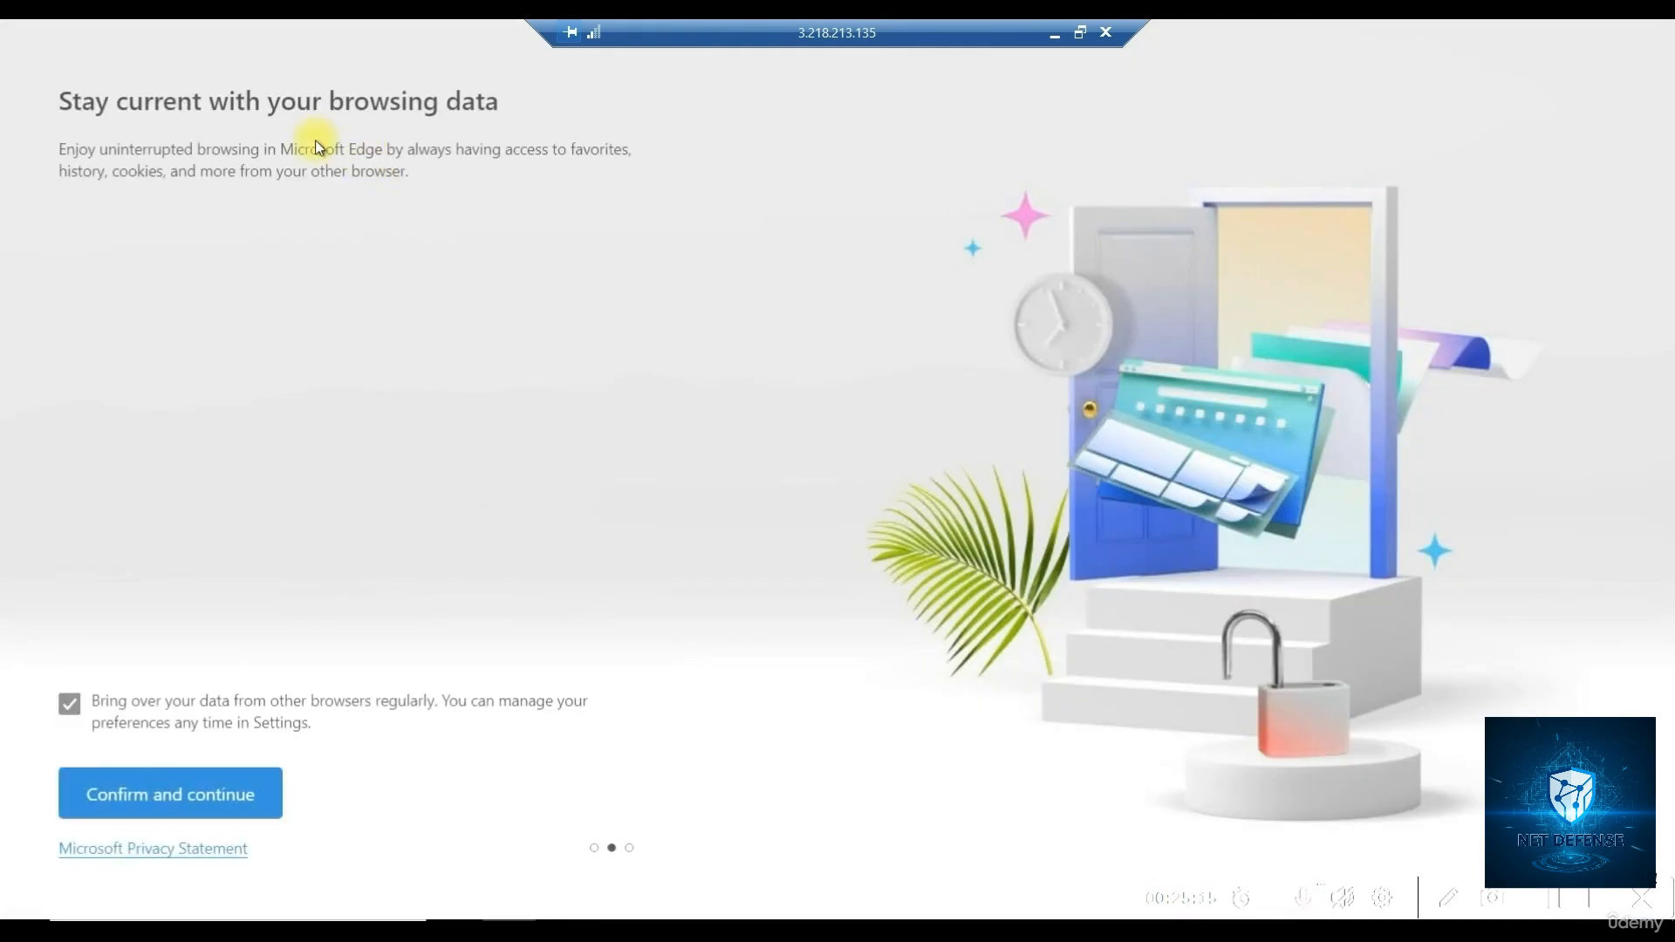
left_click(185, 798)
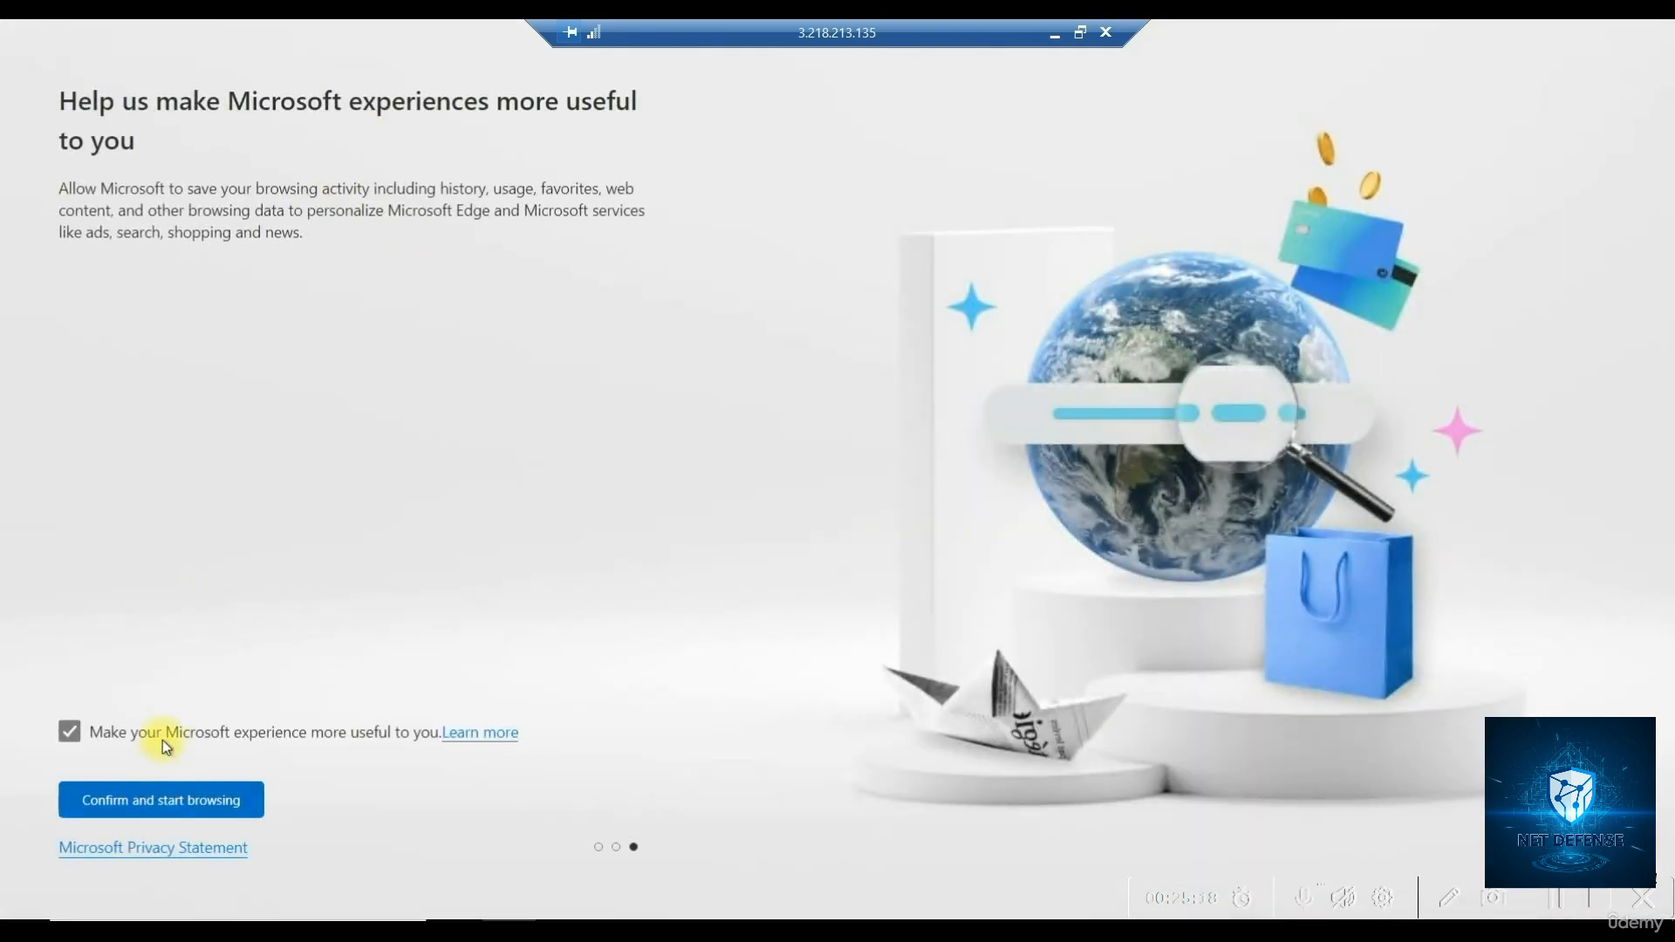
left_click(171, 804)
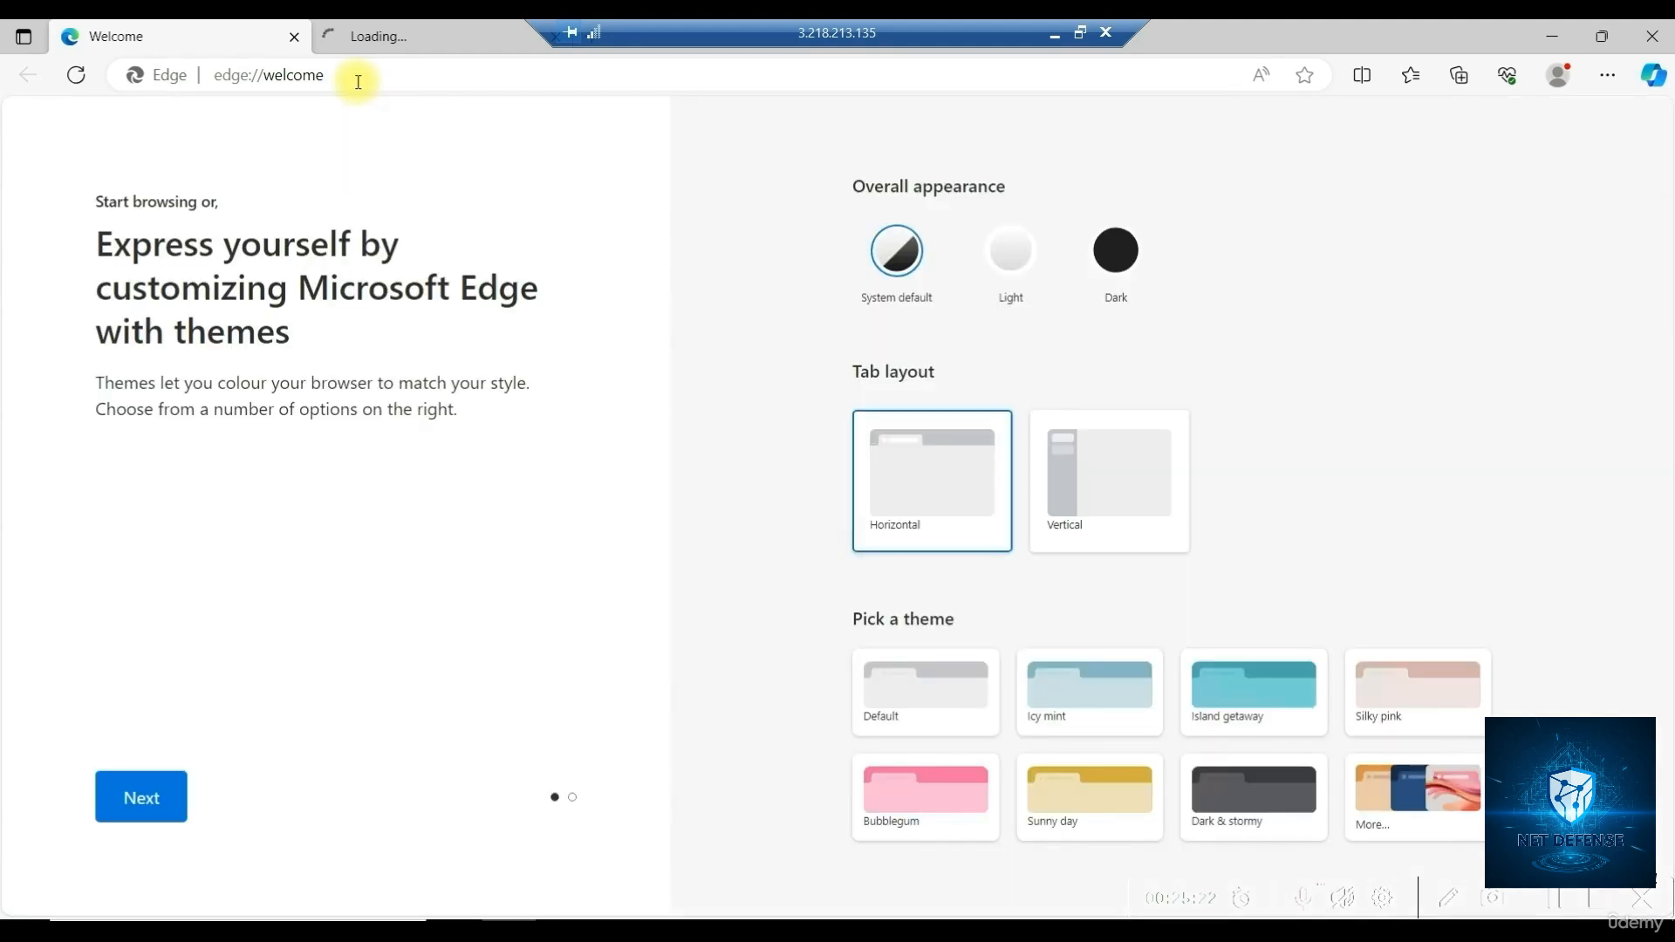
left_click(381, 71)
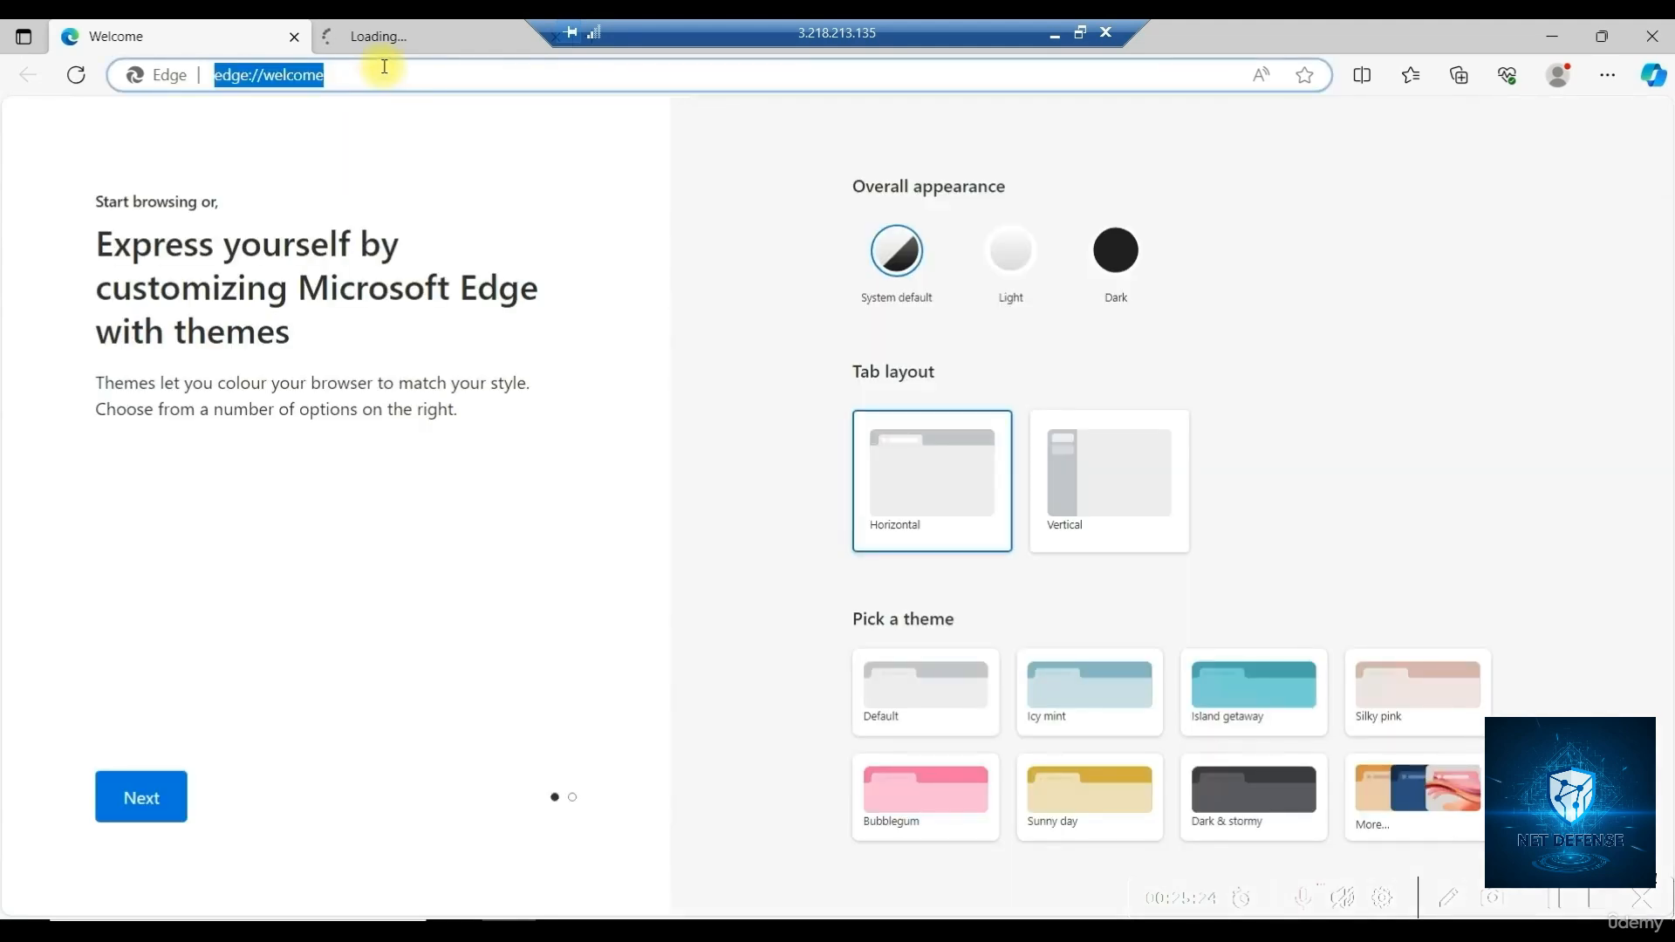
left_click_drag(381, 82, 194, 80)
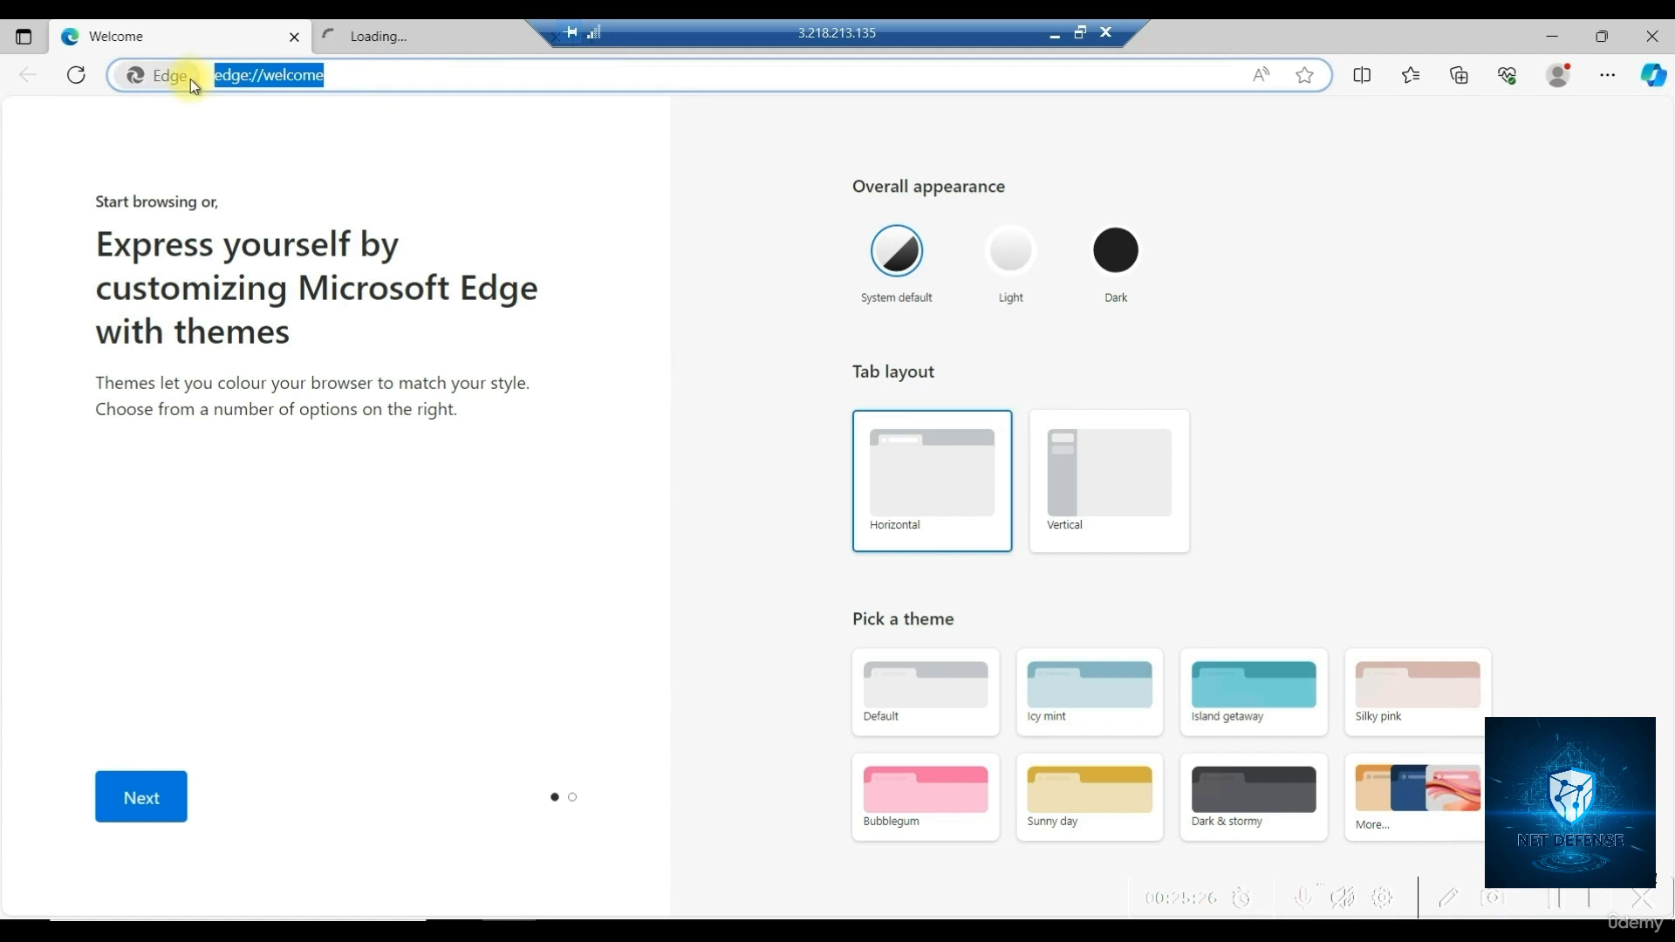
type("www.googl")
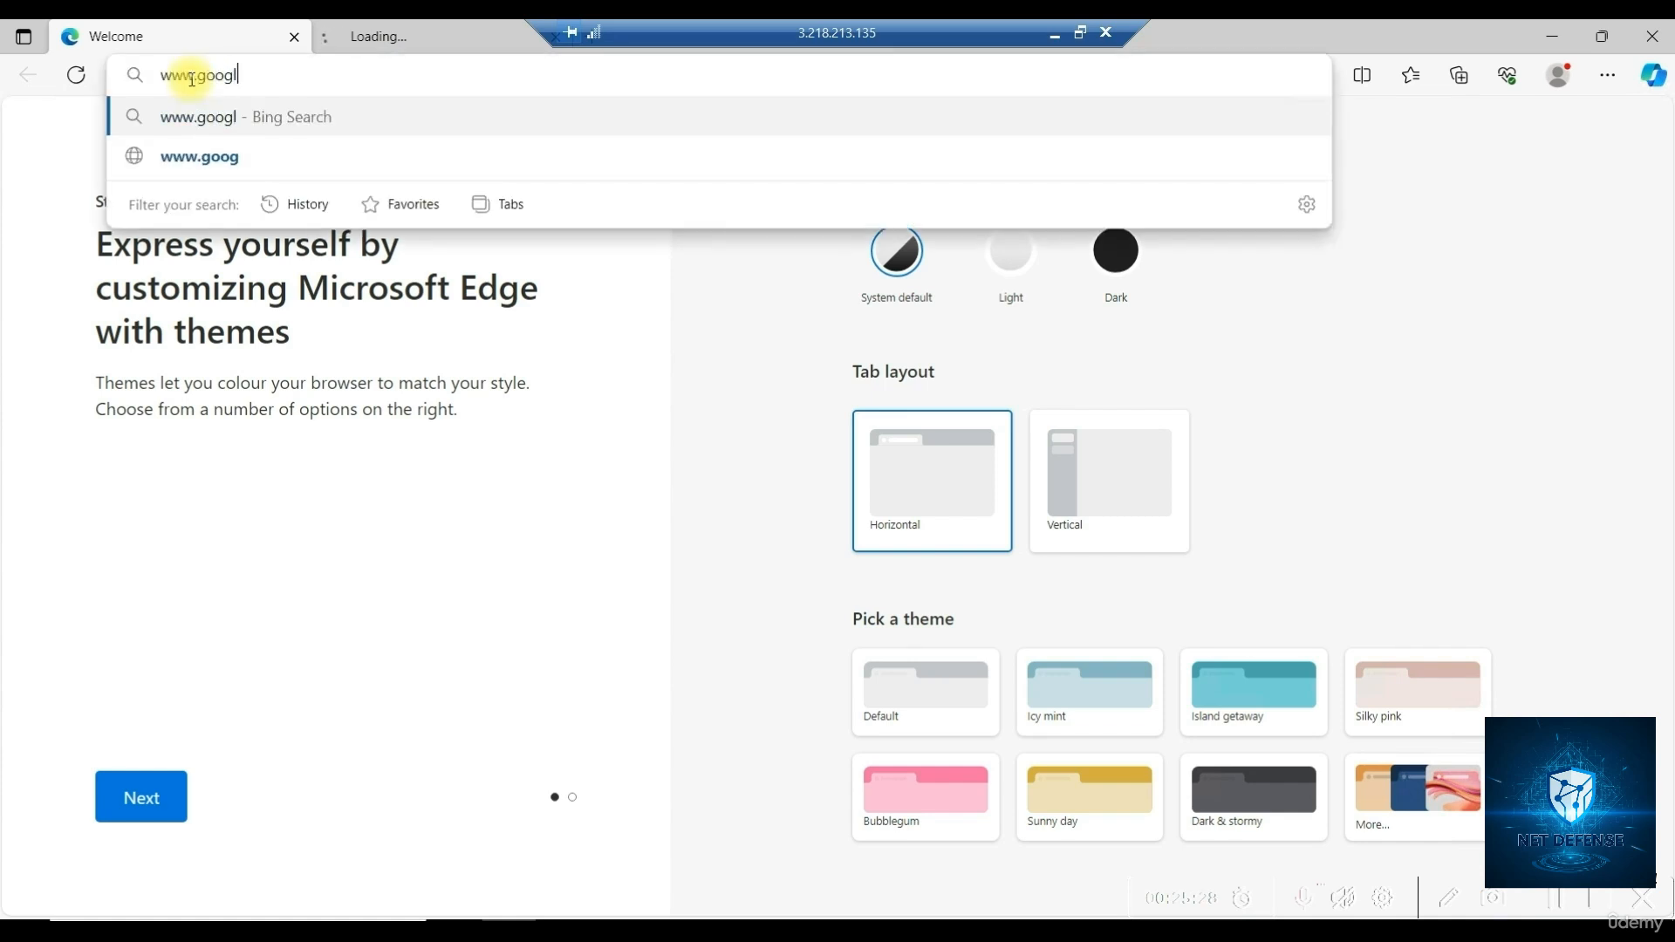
type("e.com")
key("Return")
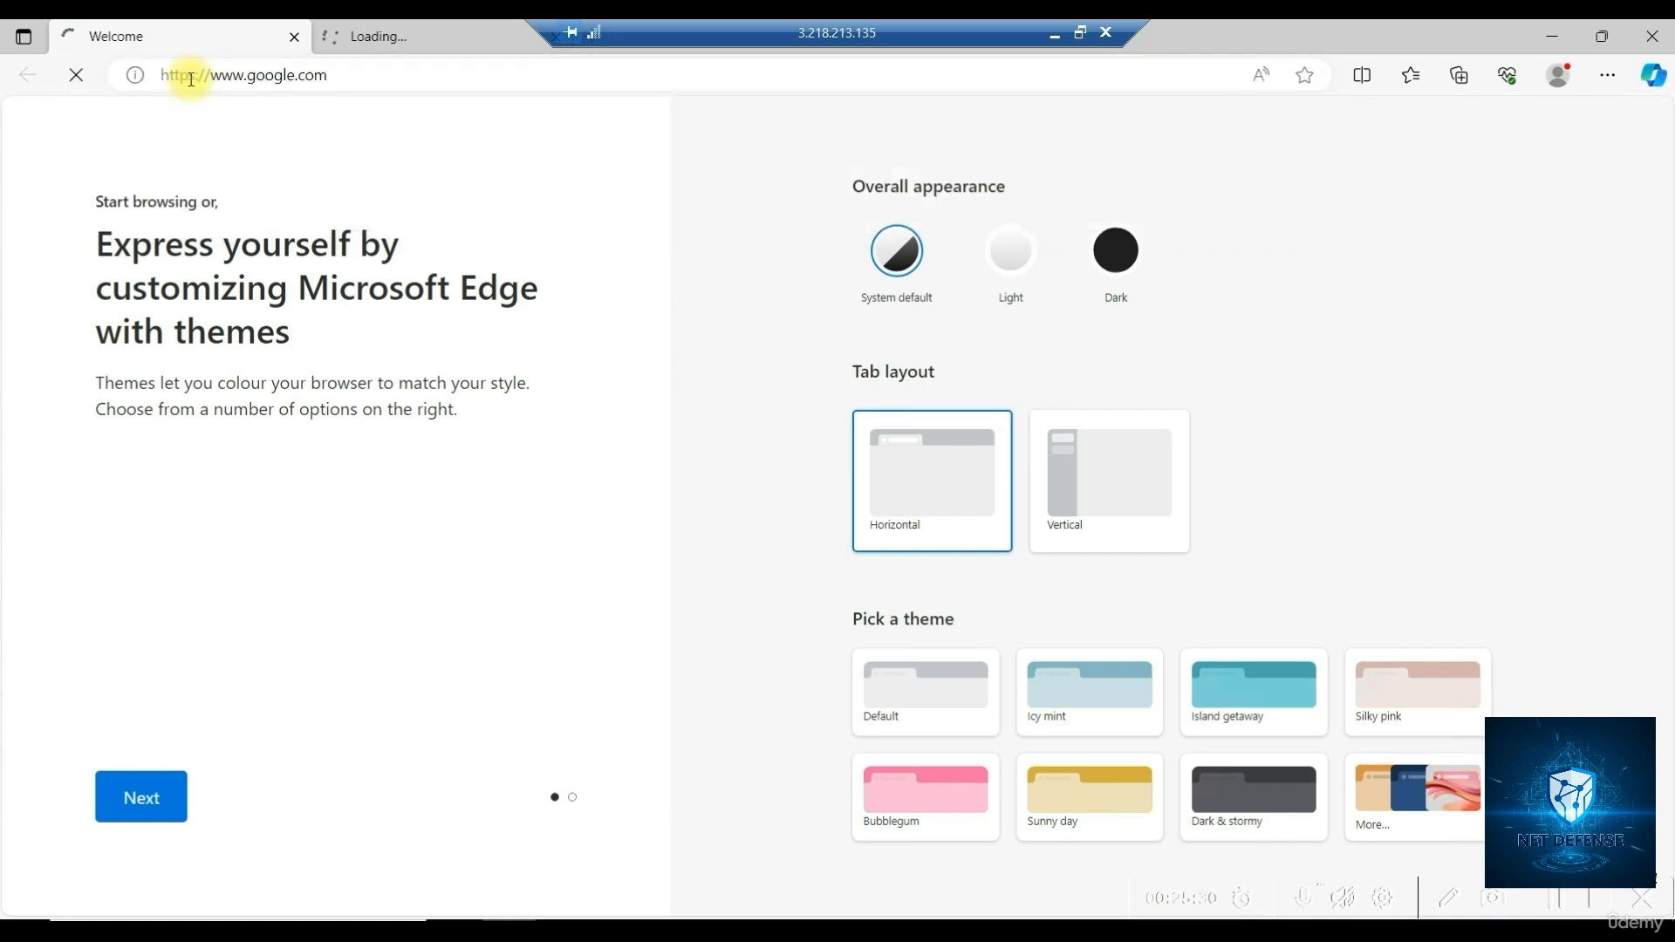
left_click(513, 37)
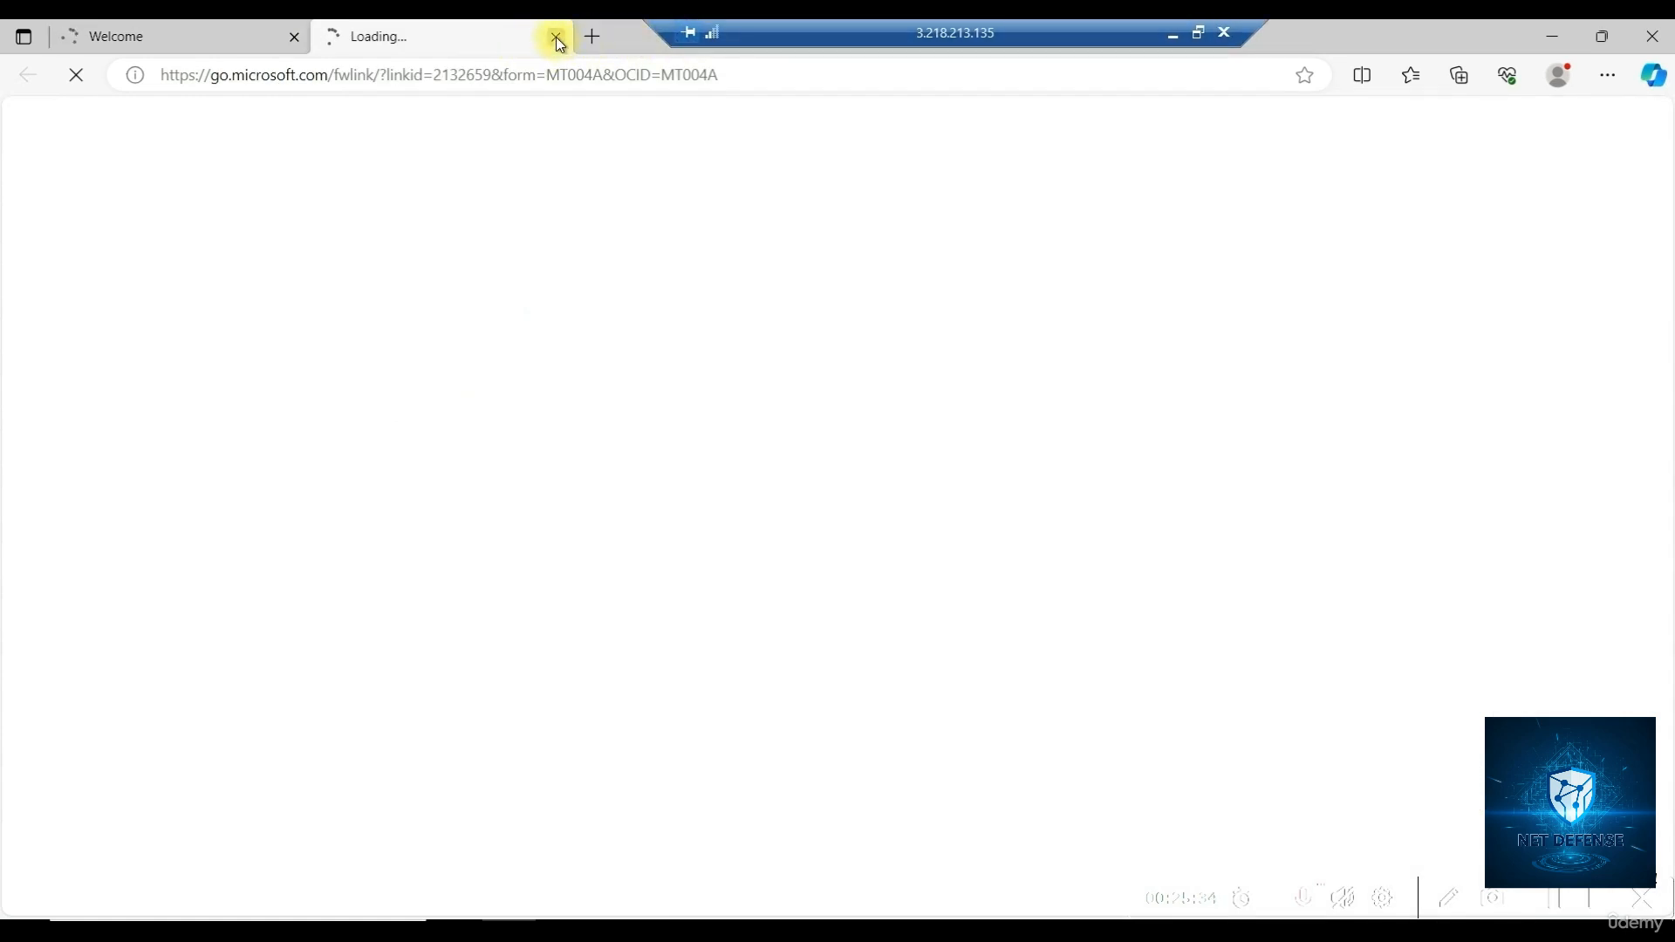
left_click(557, 37)
Minimise Edge and the remote desktop to return to the firewall's rule dialog
left_click(1542, 42)
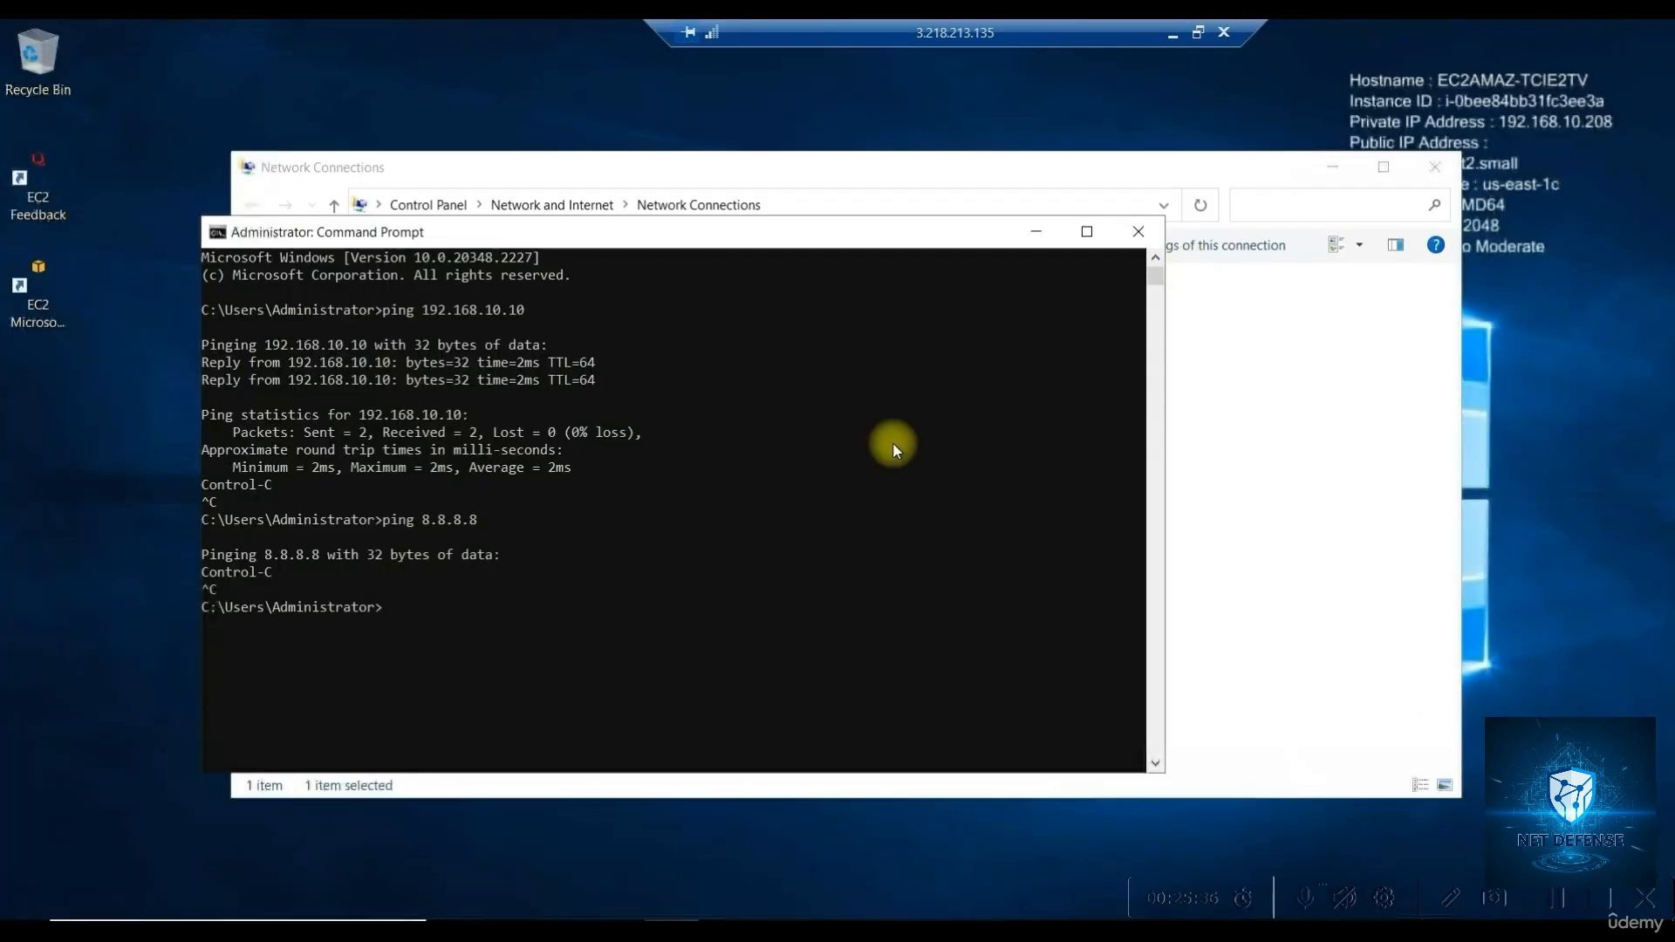
left_click(1171, 40)
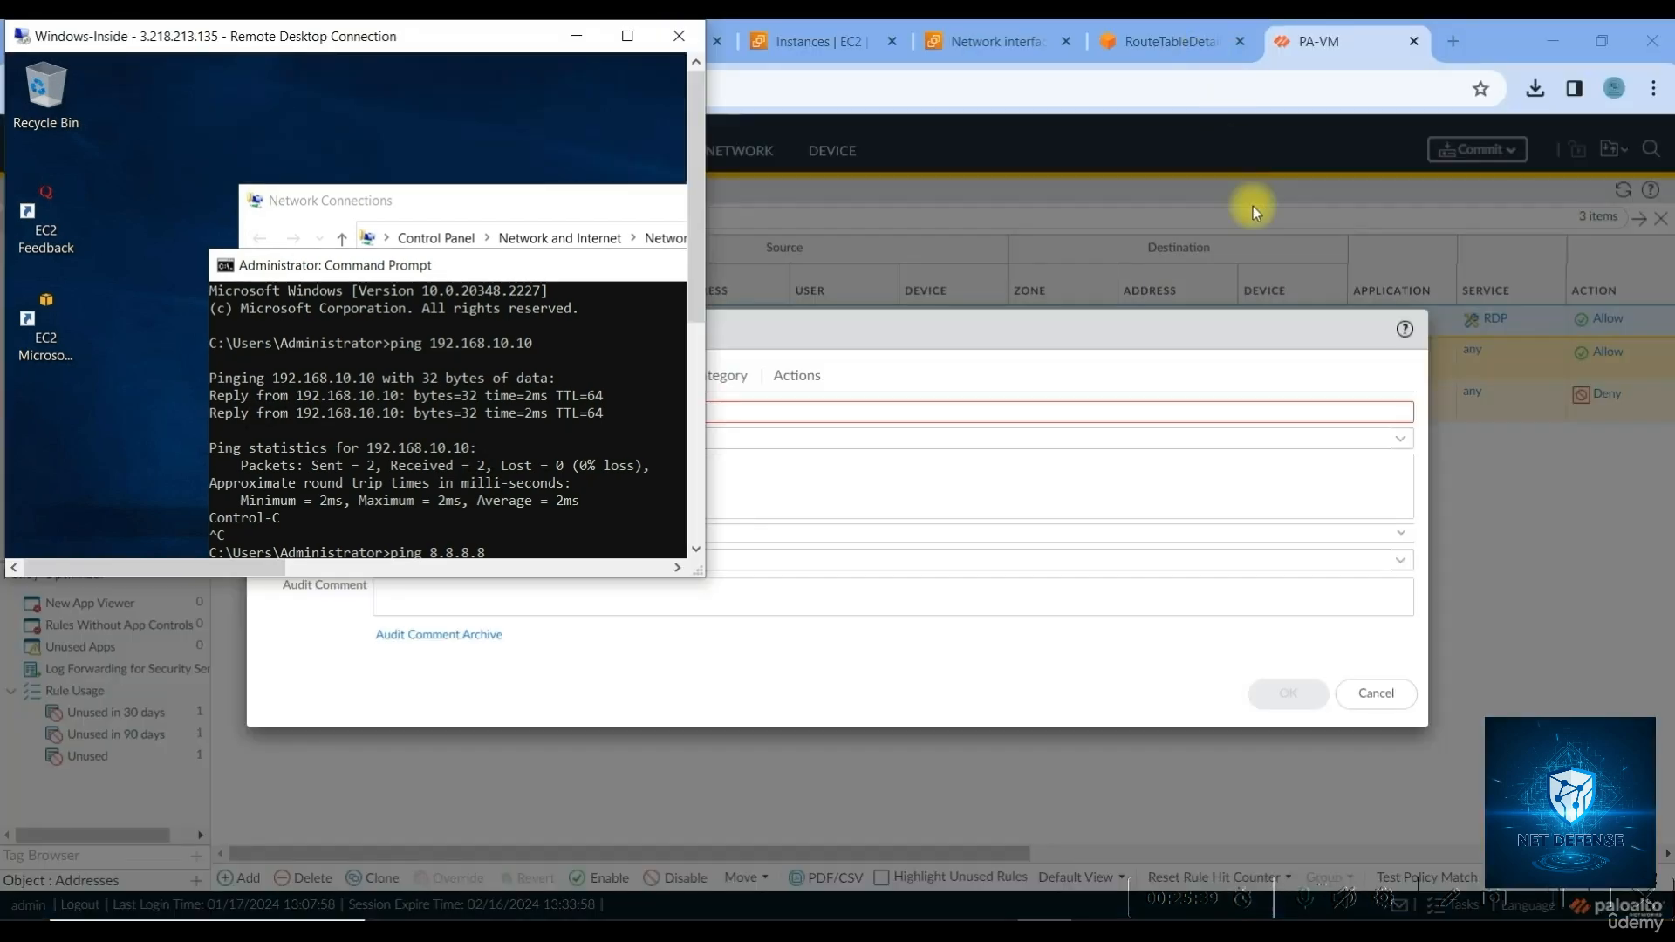
left_click(1167, 373)
Set the In to out rule's source zone to Inside and destination zone to Outside
left_click(457, 410)
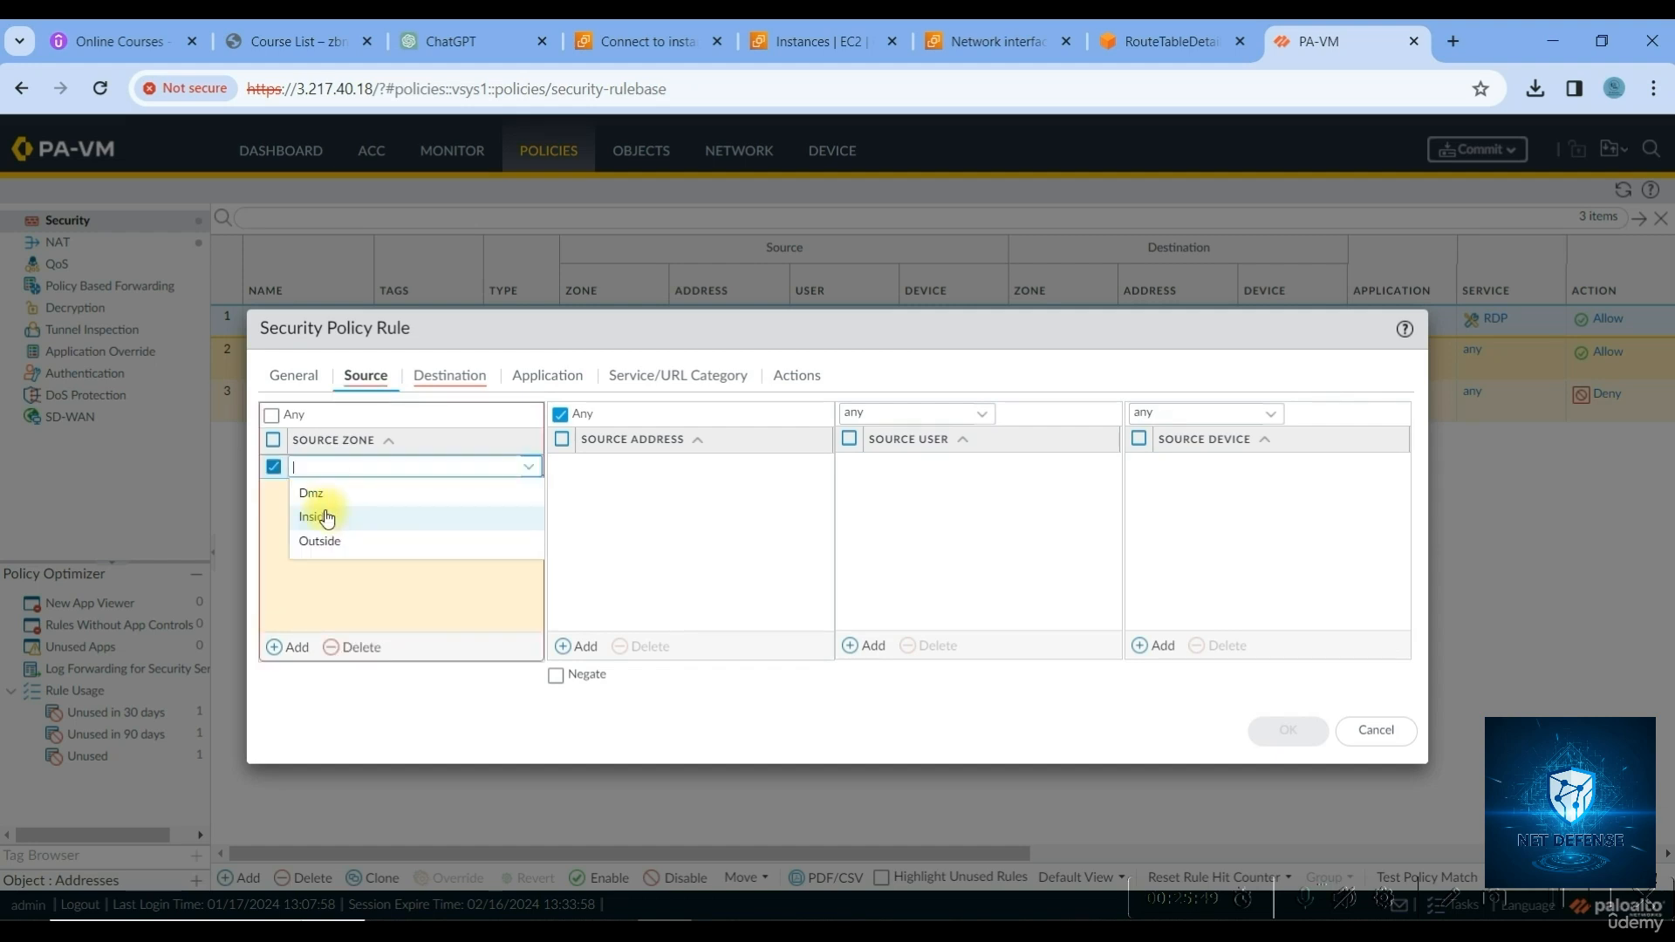
left_click(316, 518)
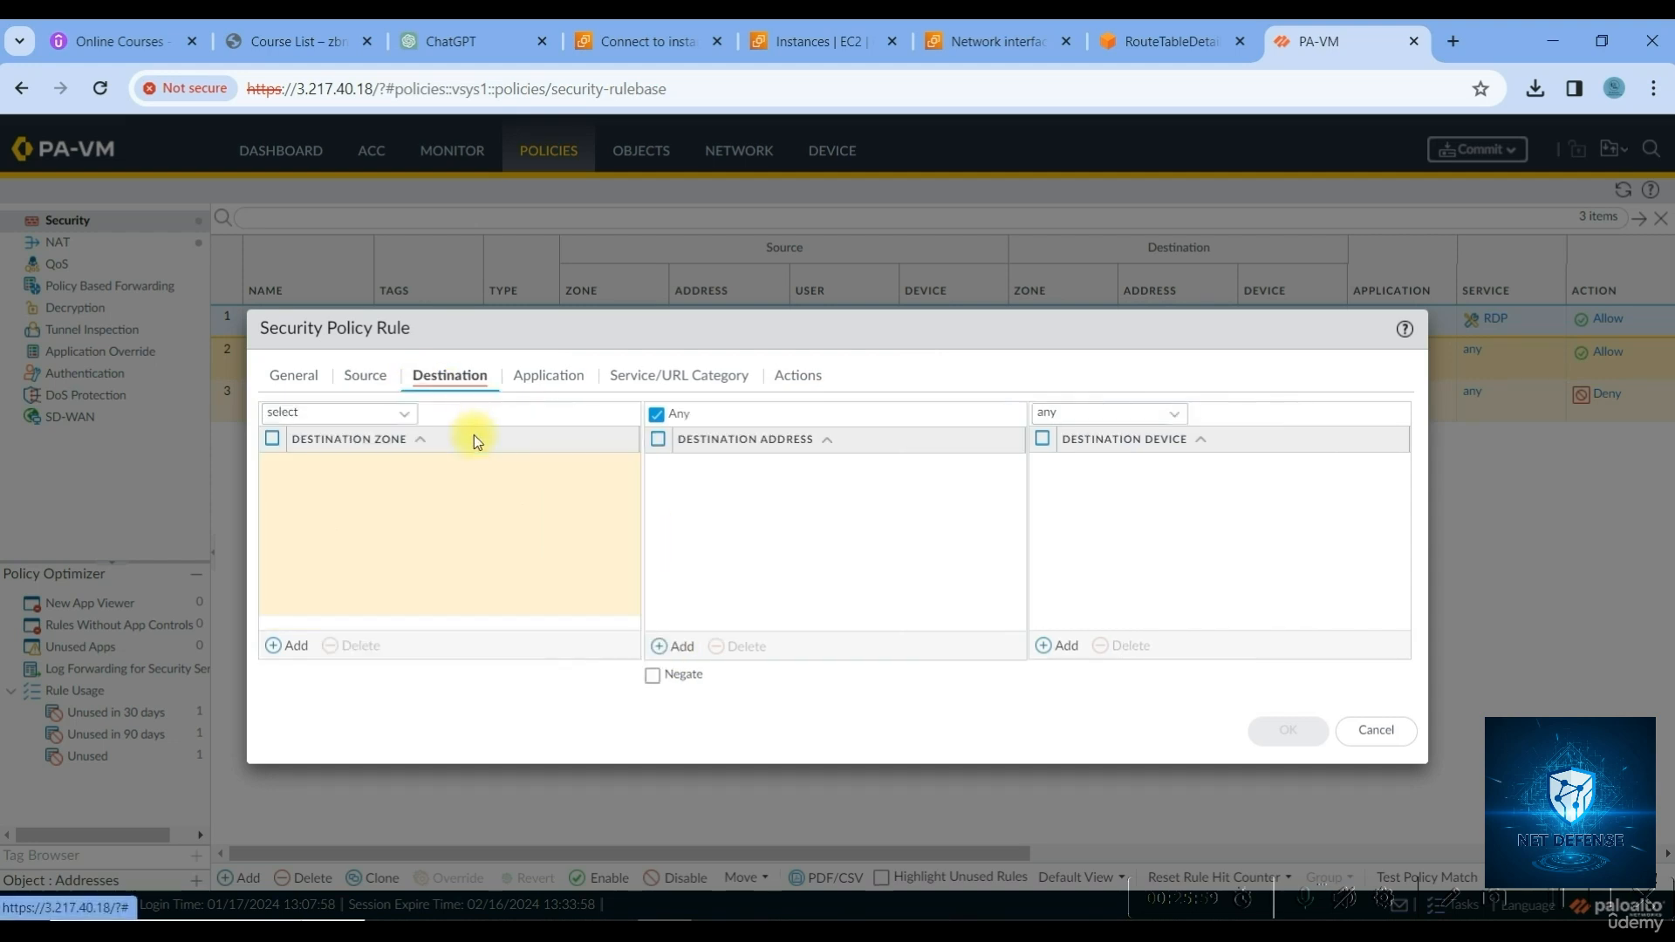
left_click(281, 643)
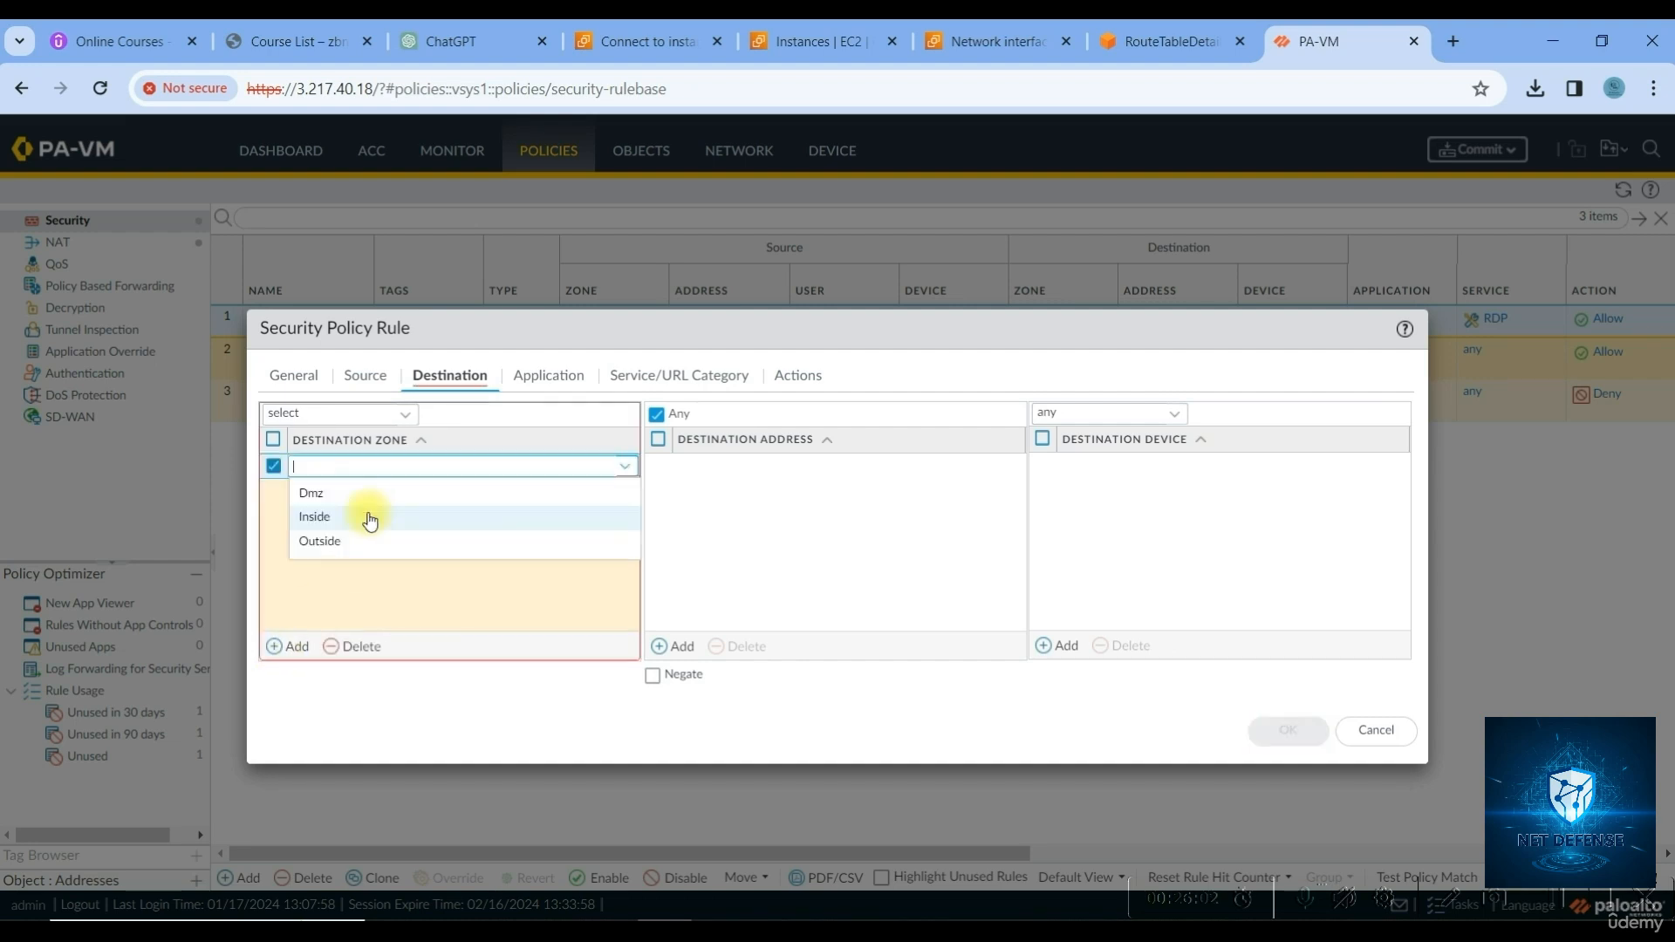
left_click(319, 541)
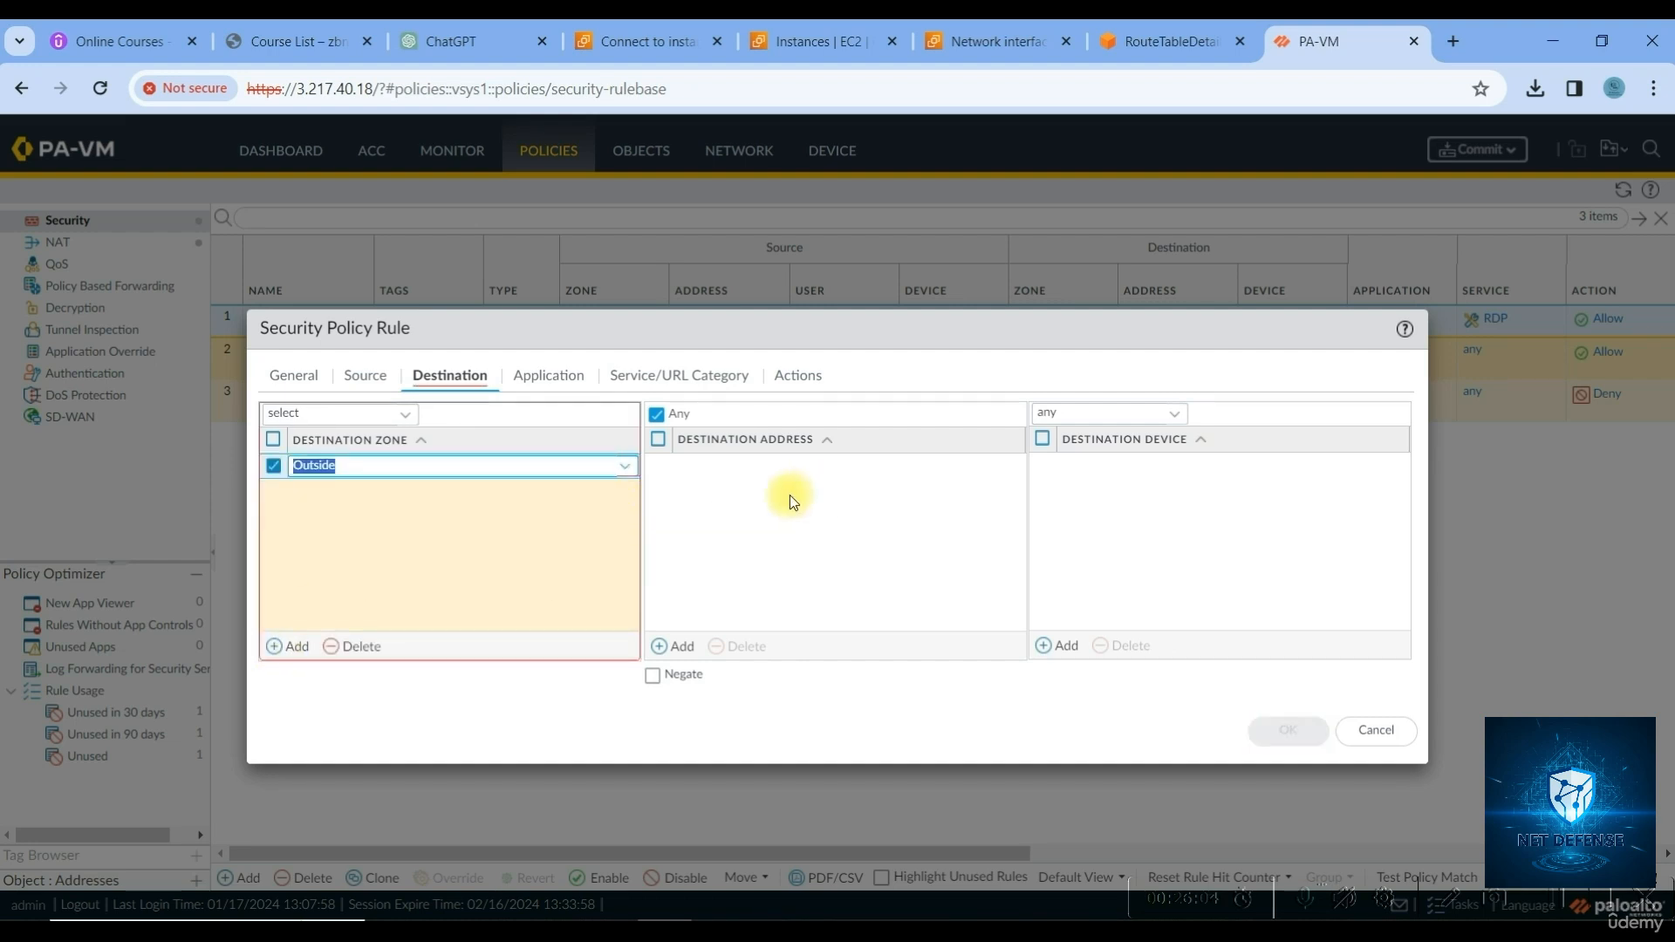
Enable Log at Session Start on the rule's actions and save it
left_click(547, 384)
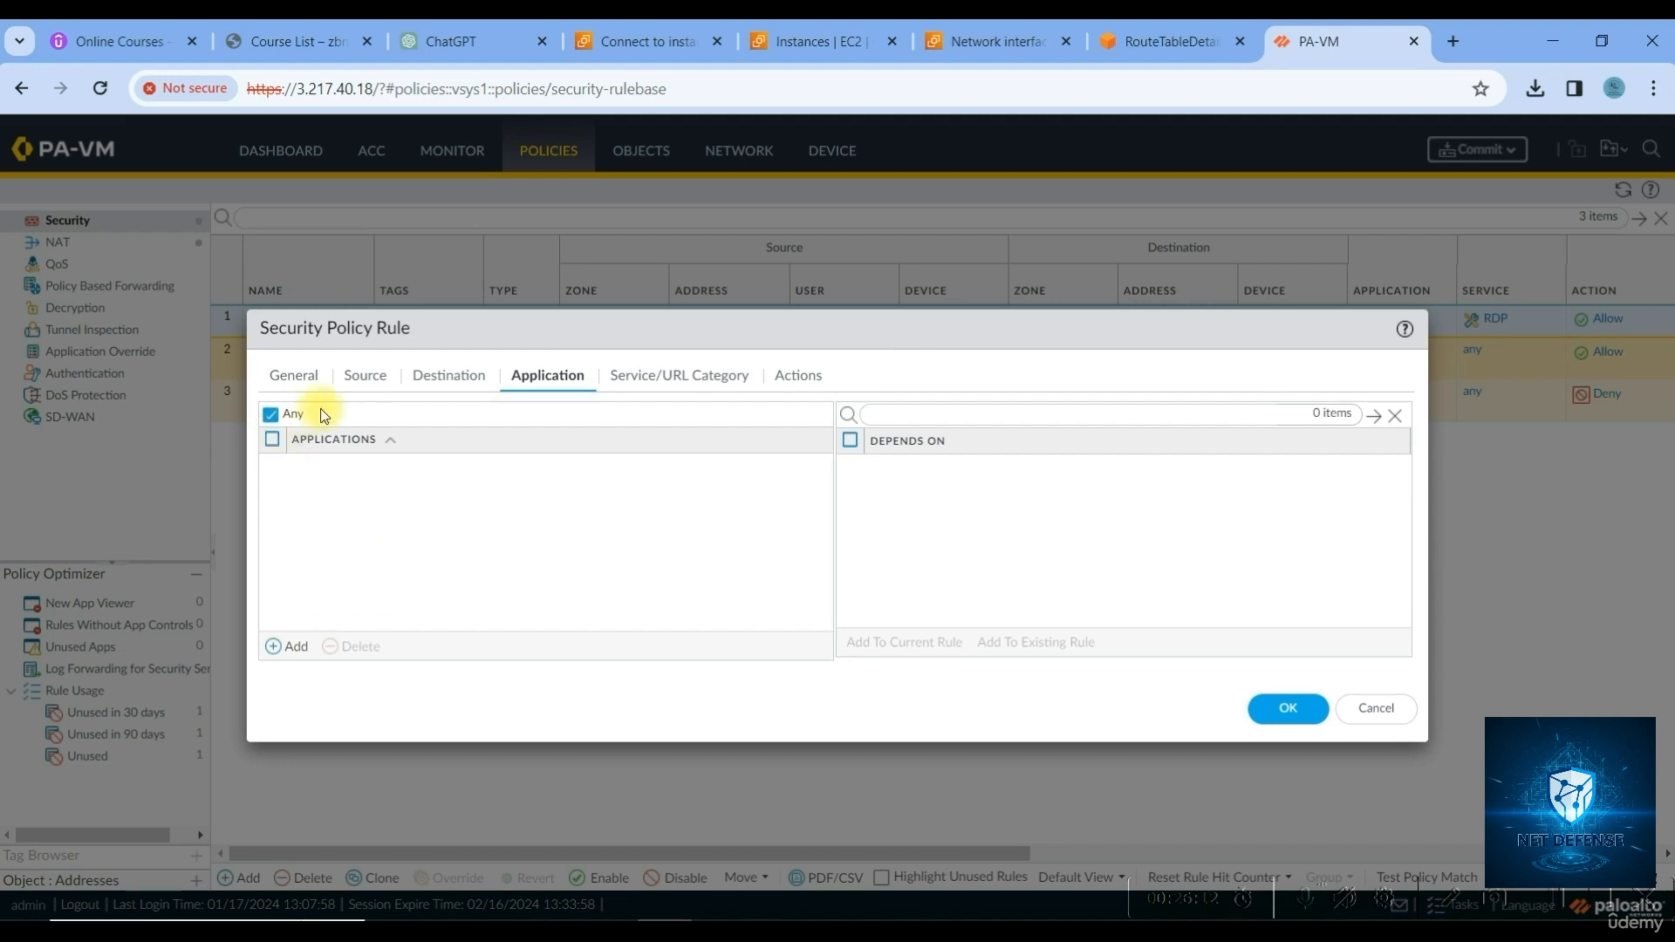
left_click(677, 387)
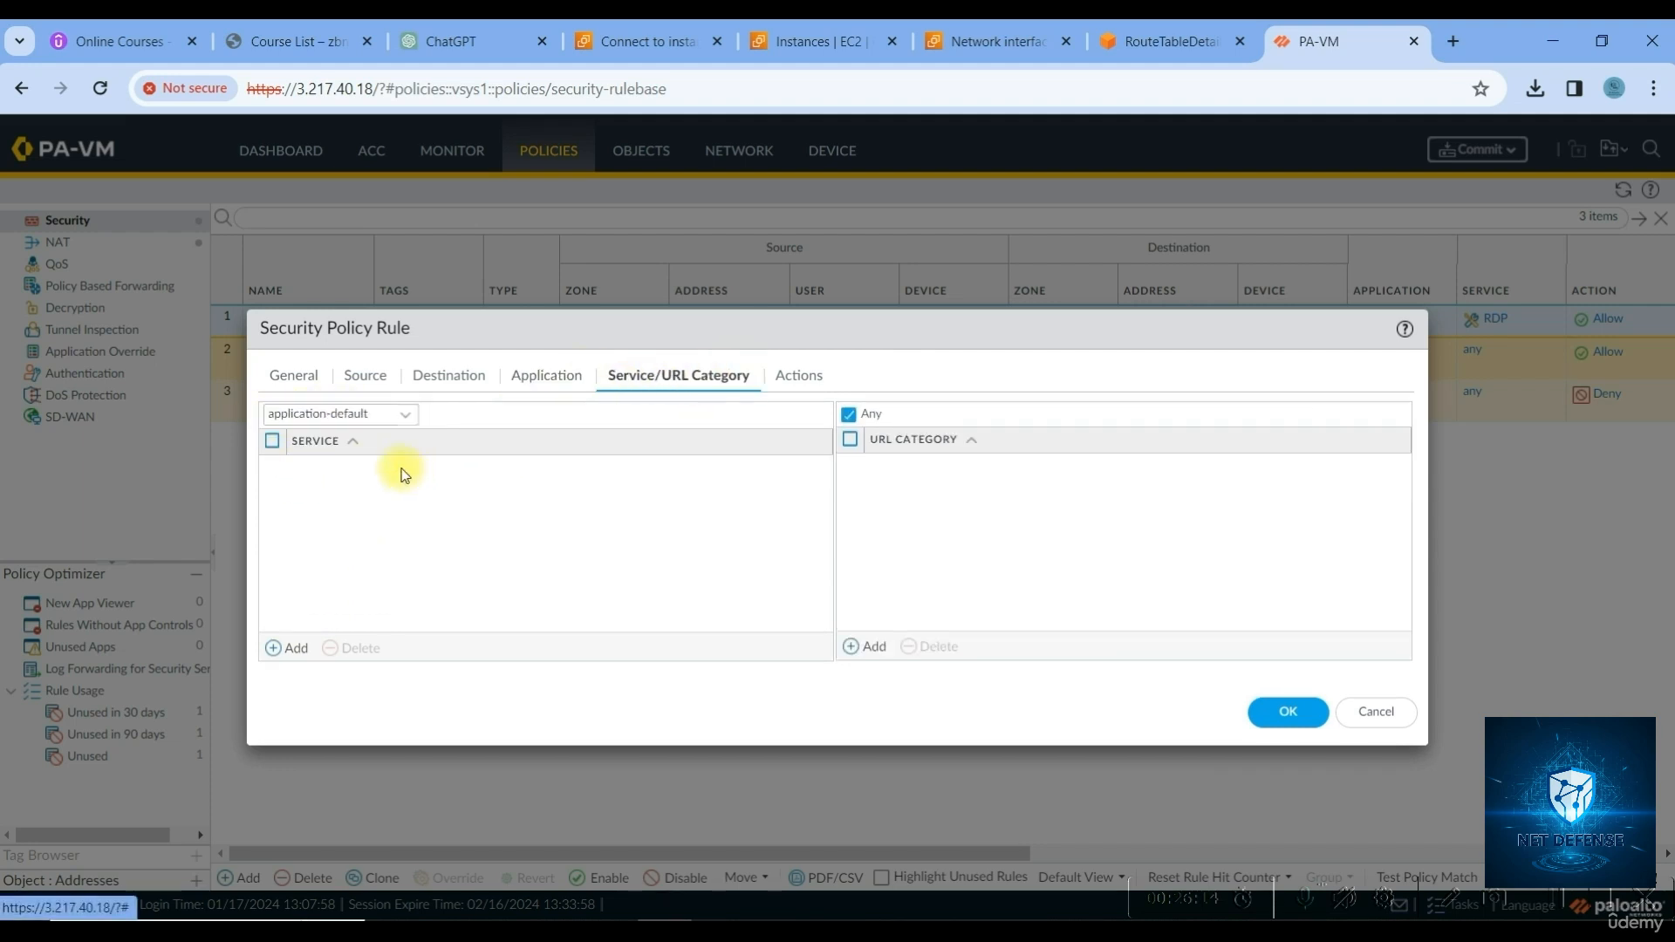
left_click(785, 380)
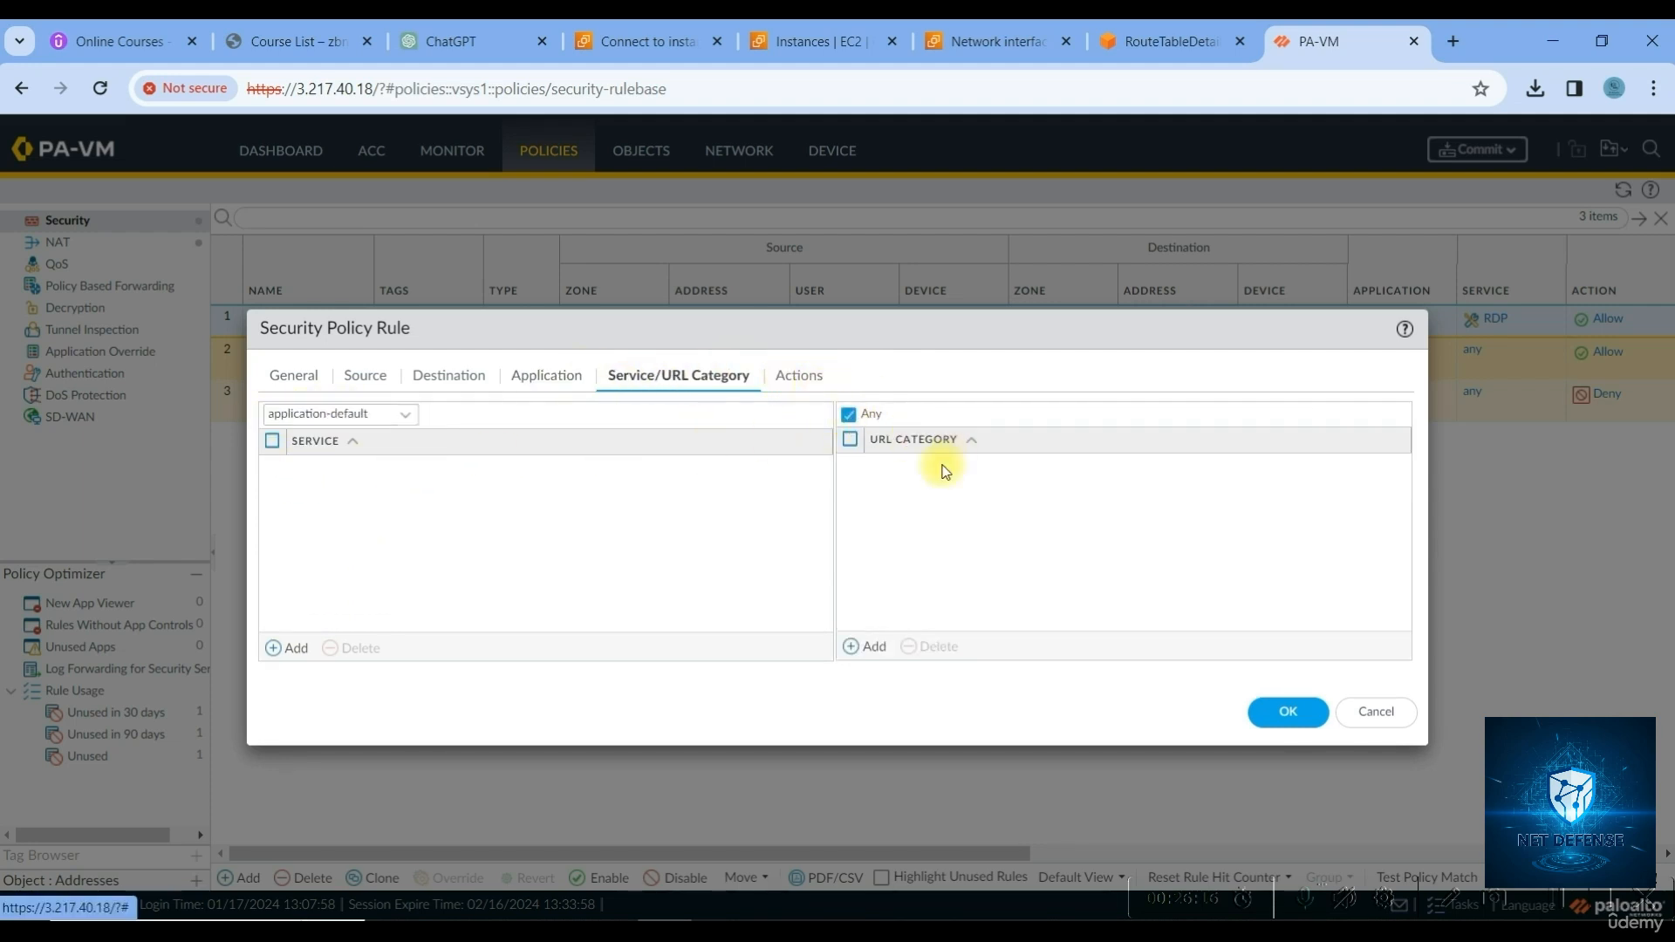
left_click(979, 436)
left_click(1286, 667)
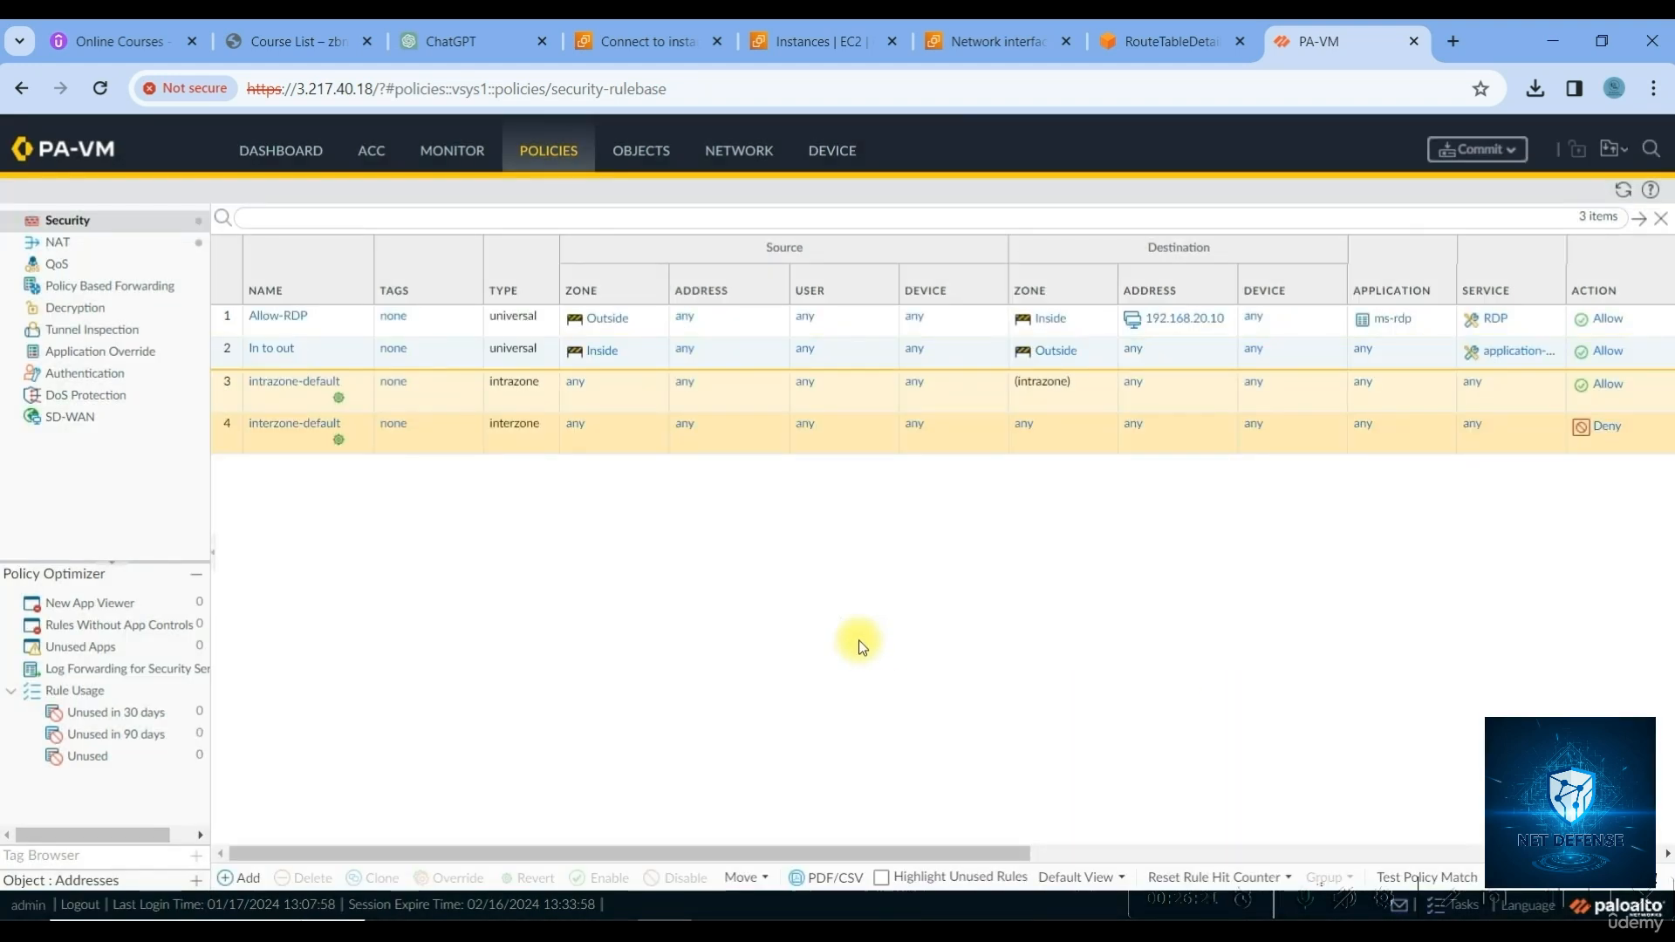
Add a new NAT rule named Inside-NAT
left_click(81, 246)
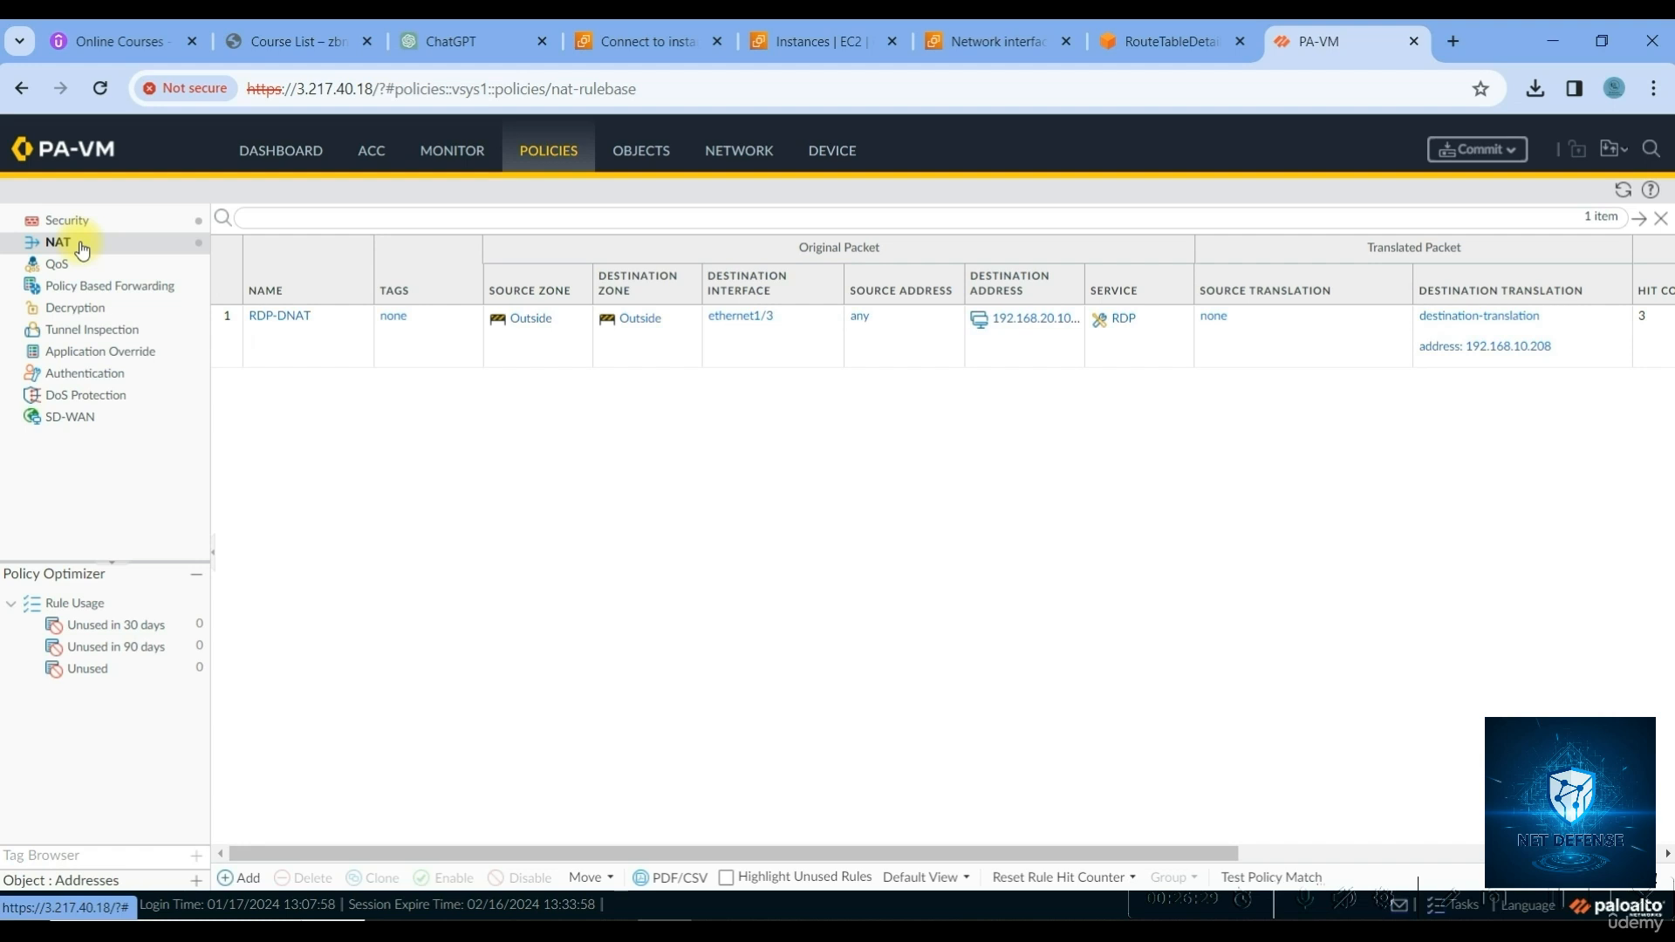
left_click(245, 882)
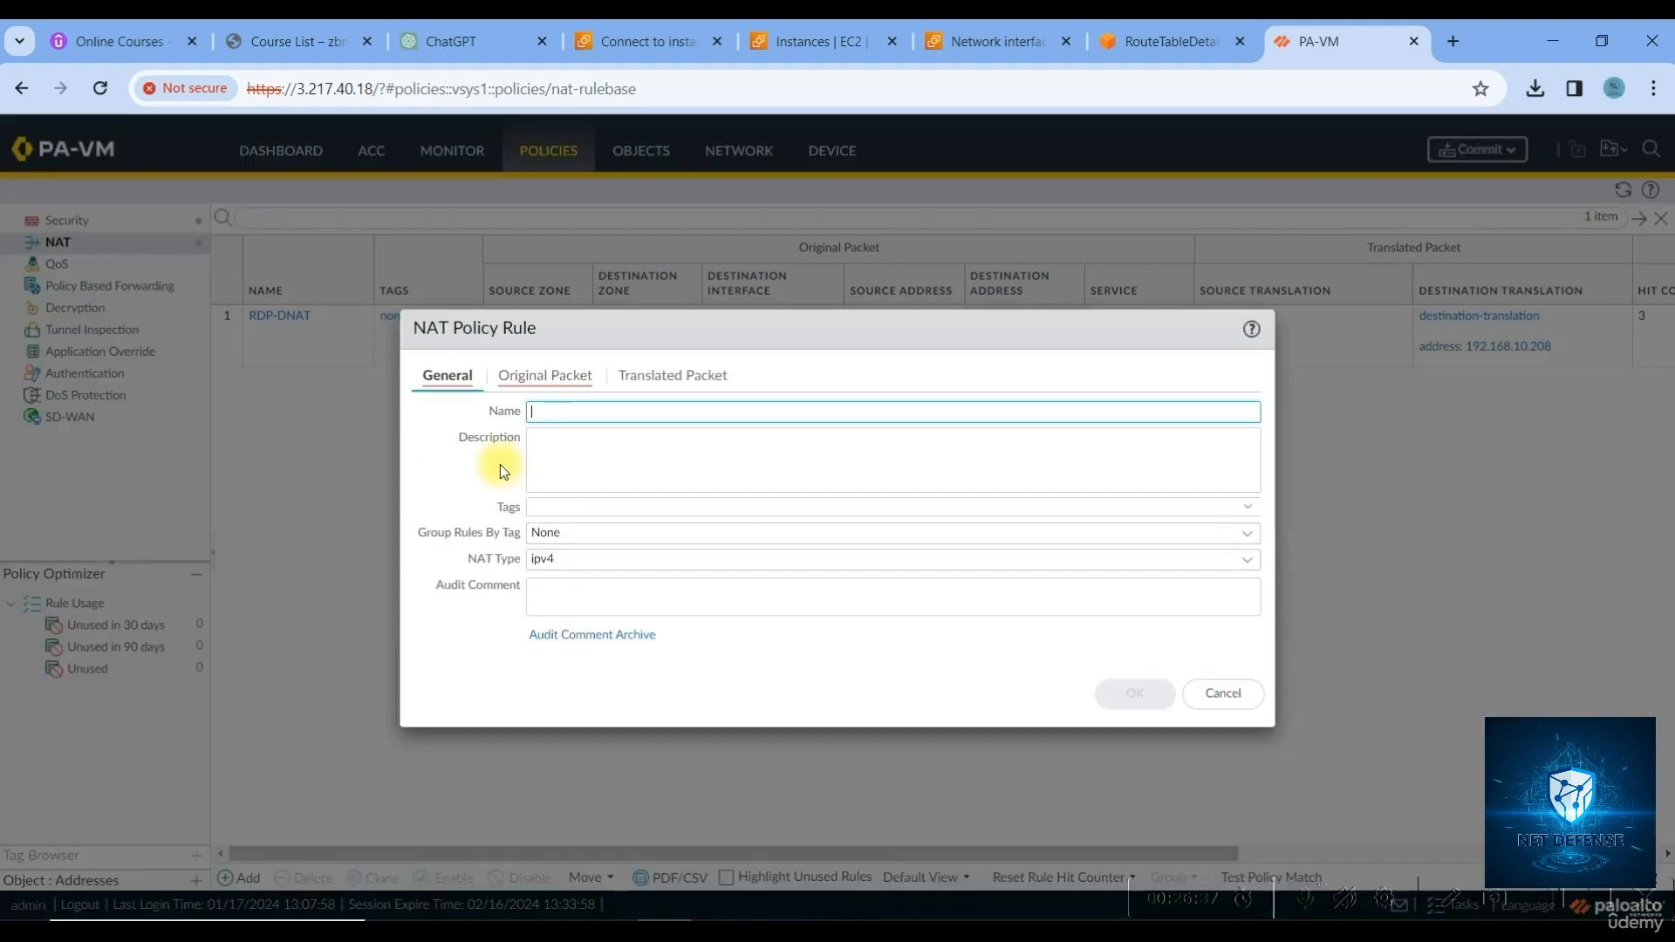
left_click(566, 418)
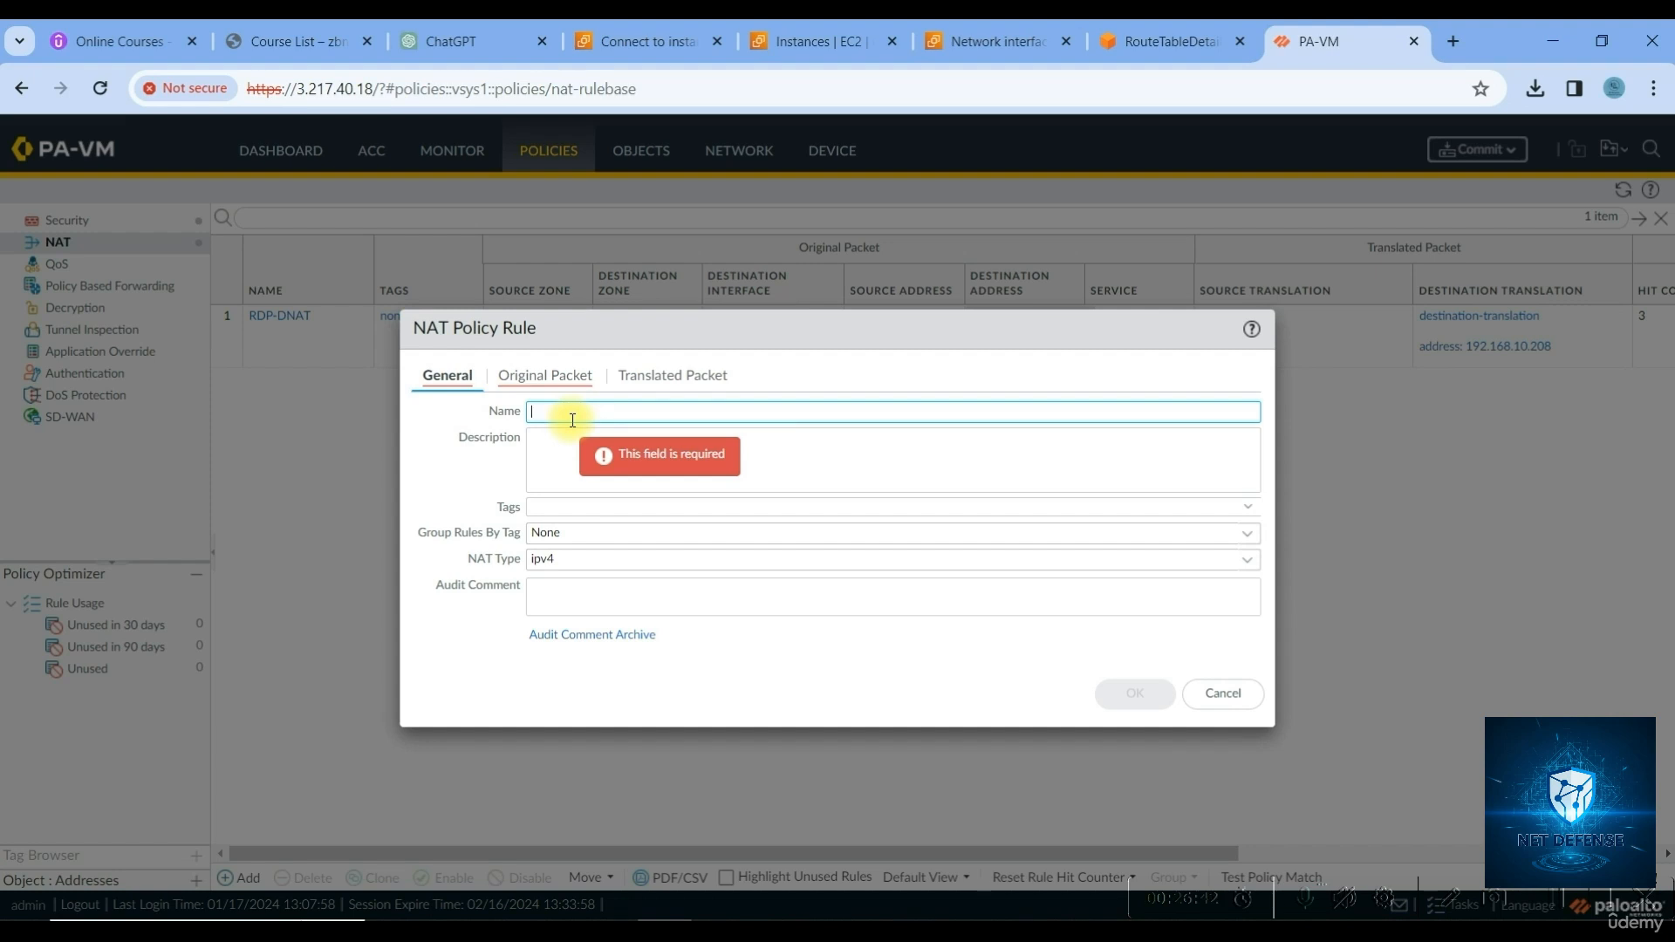
type("Inside-NAT")
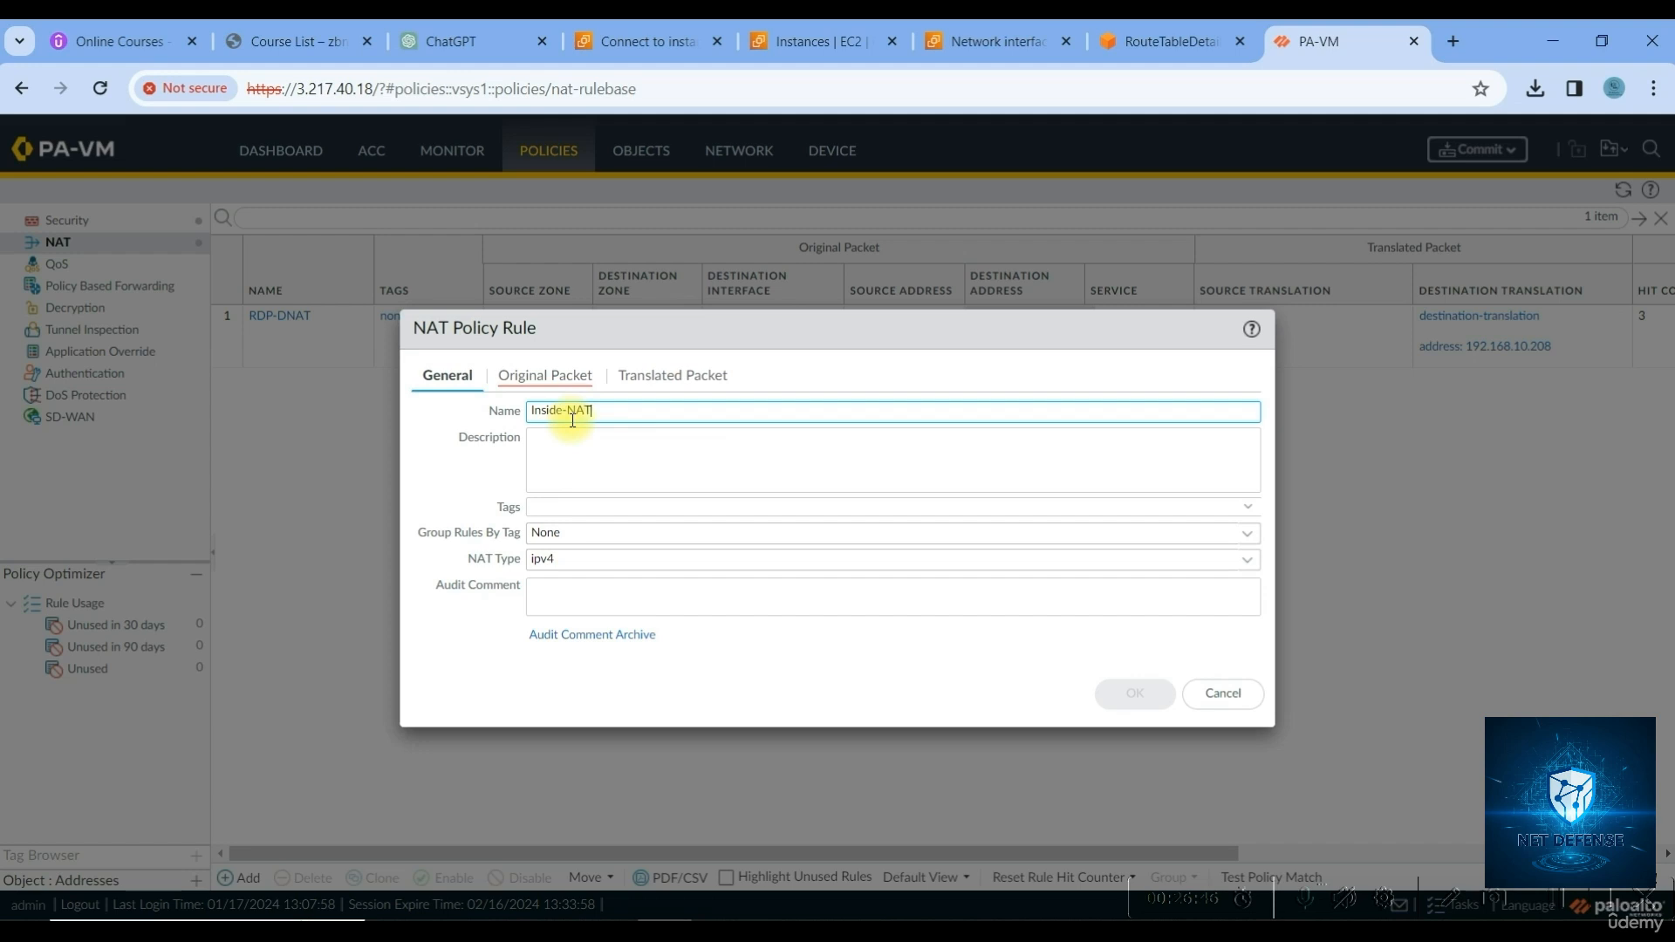
Match original packets from source zone Inside to destination zone Outside
left_click(532, 377)
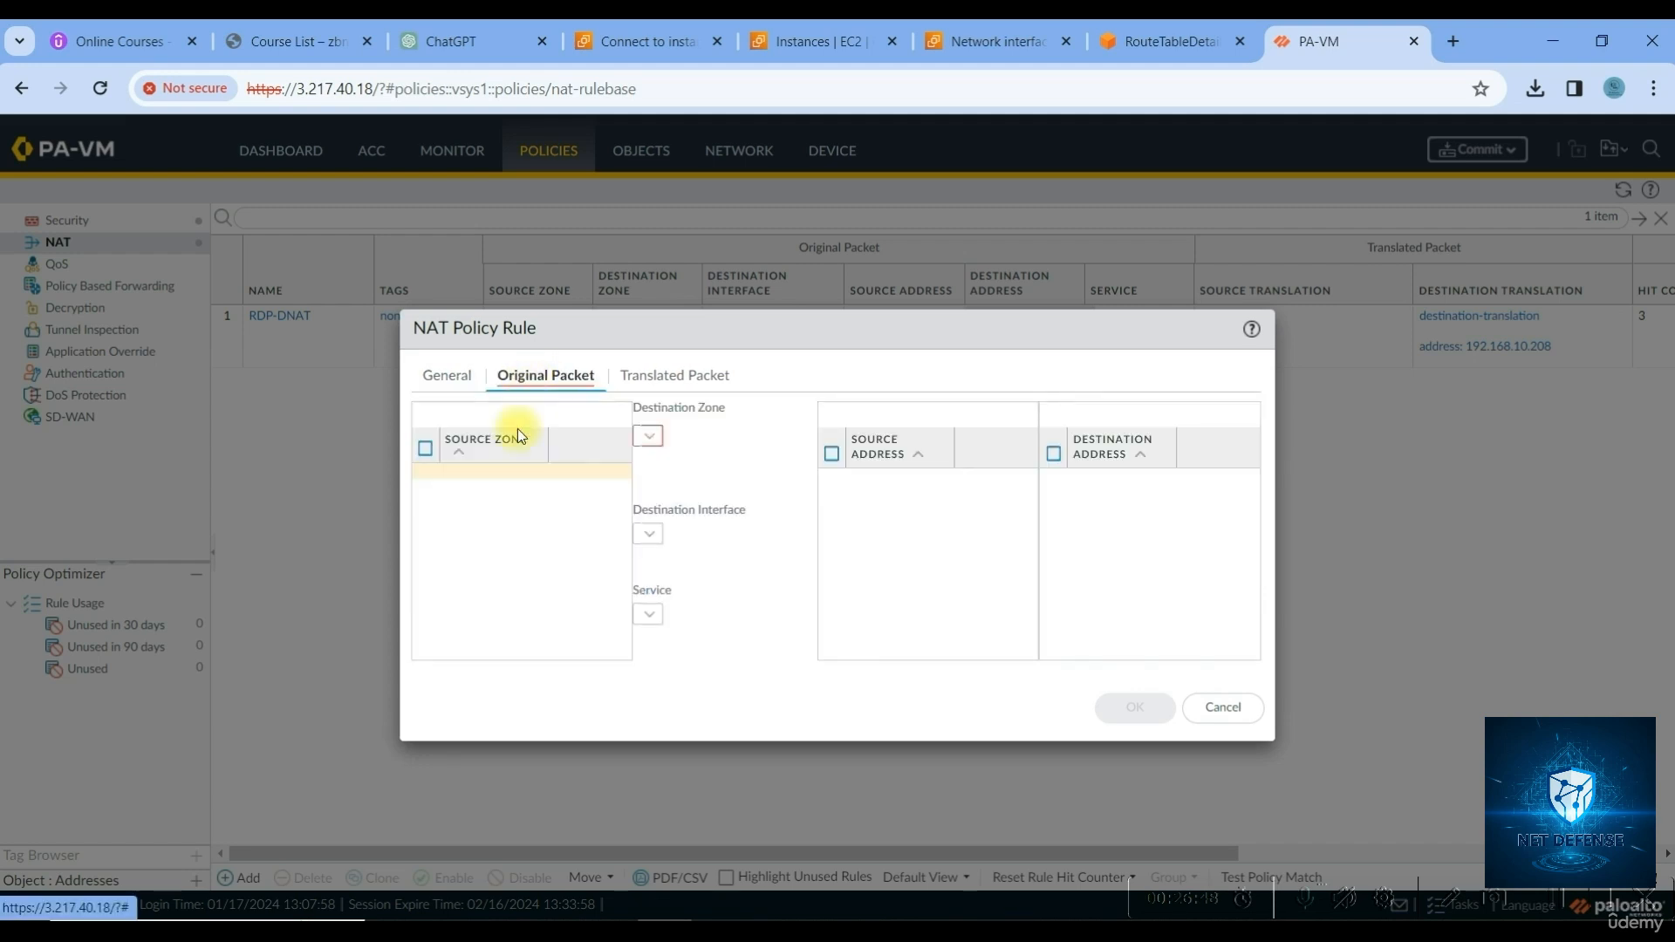
left_click(446, 646)
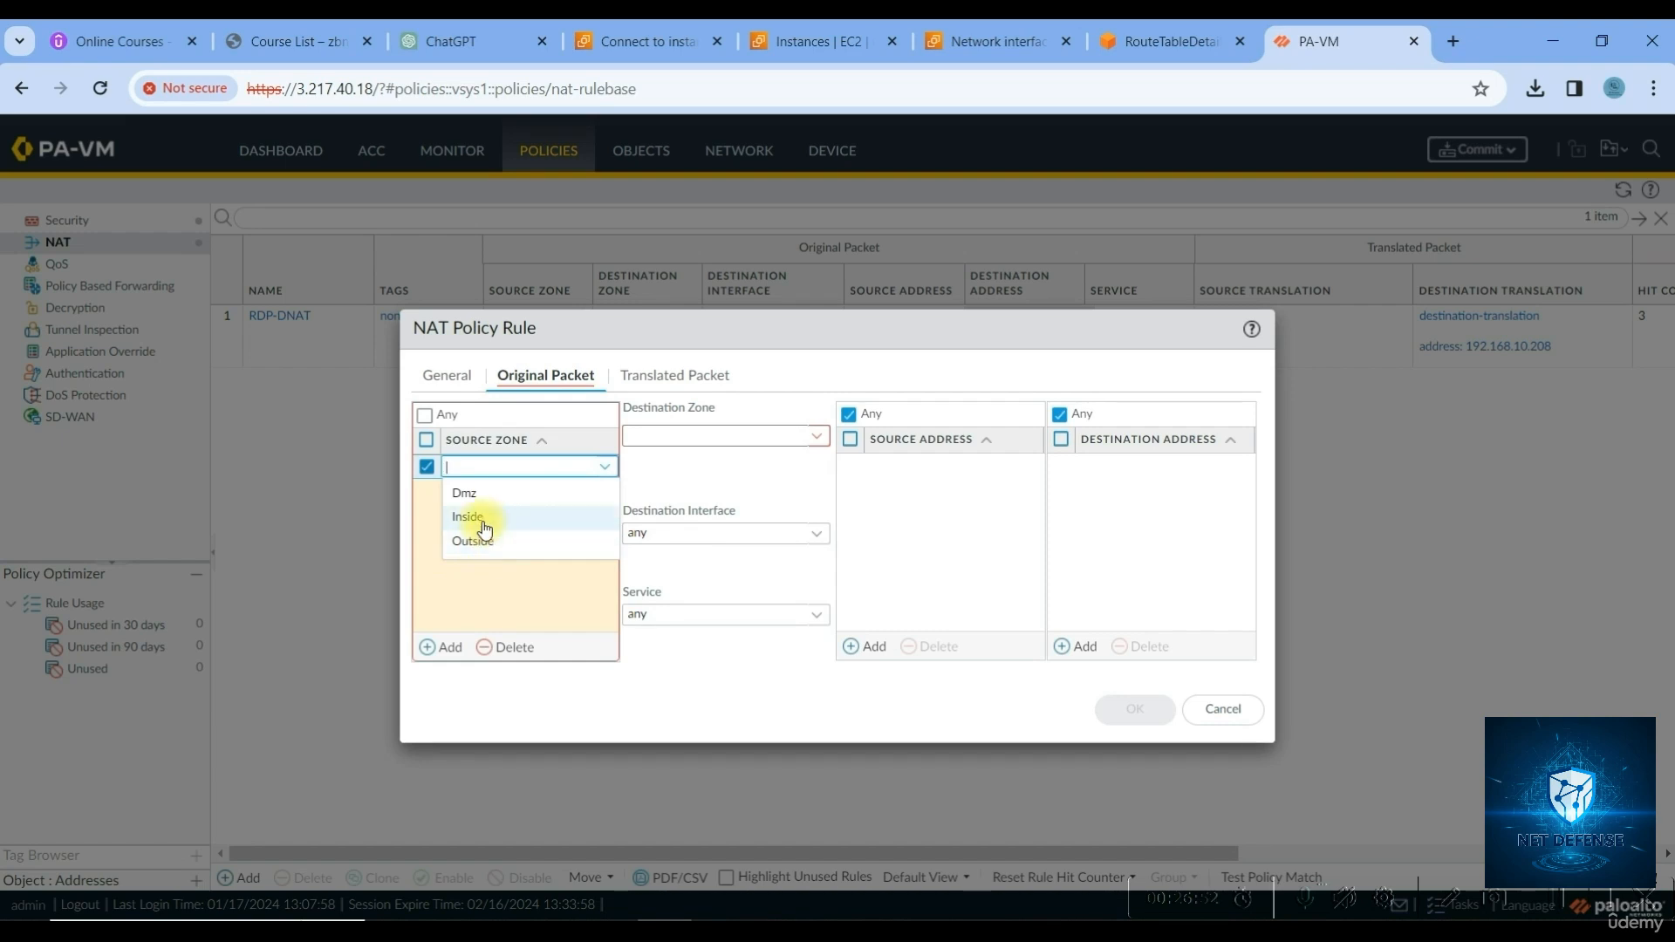
left_click(481, 523)
left_click(817, 436)
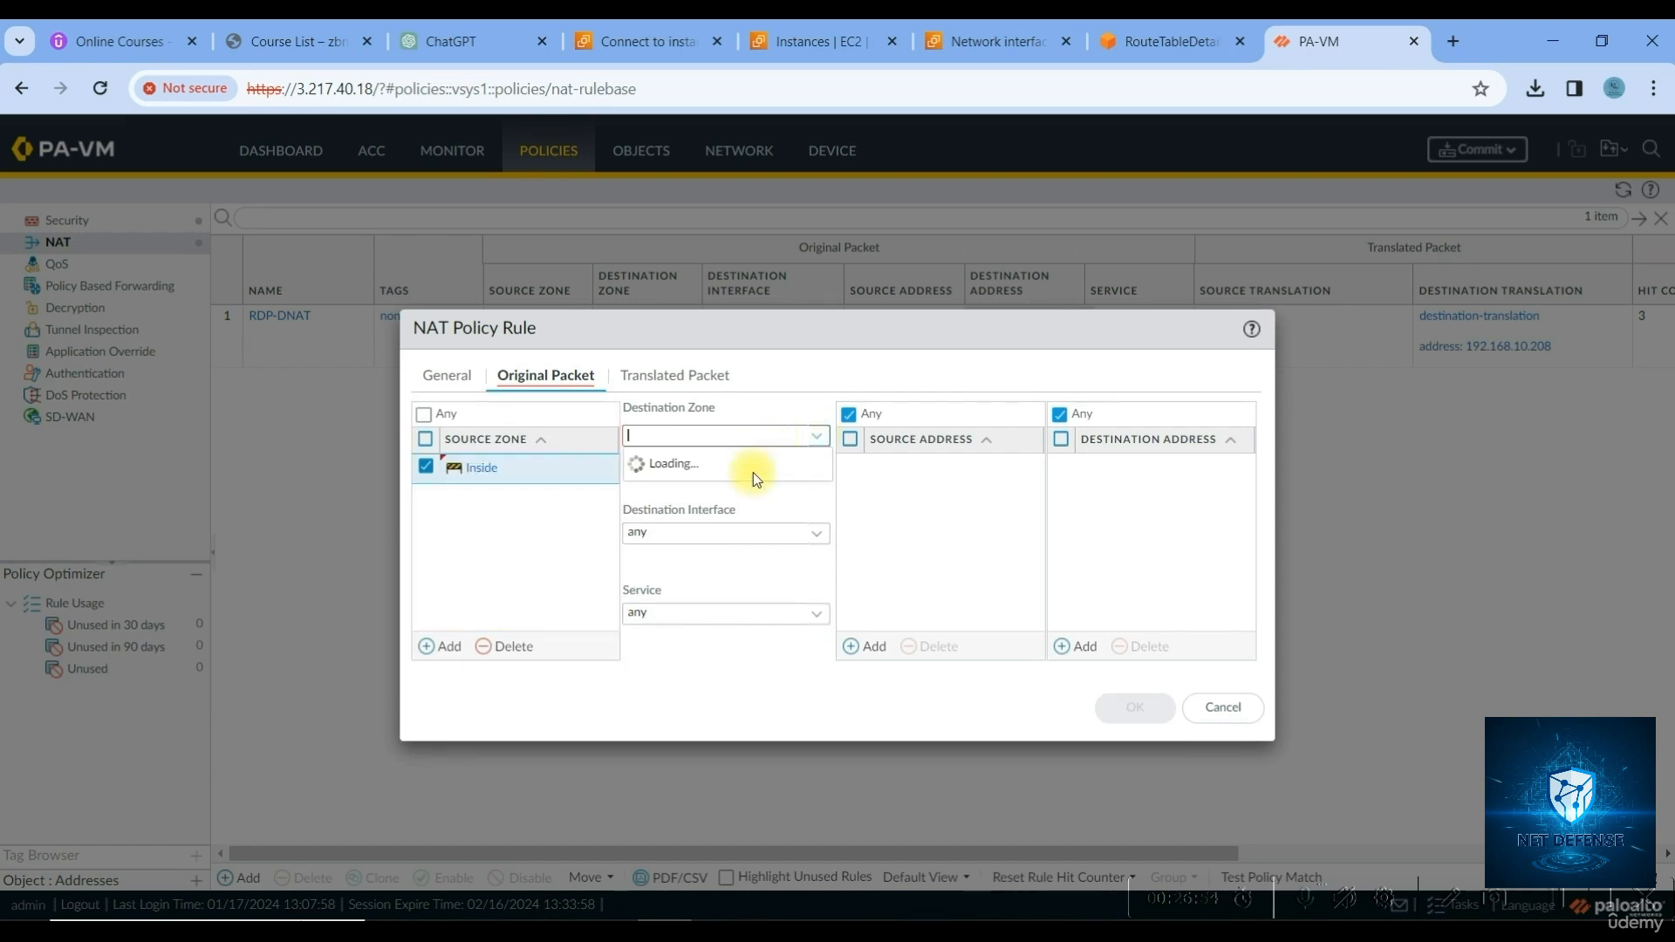
left_click(672, 514)
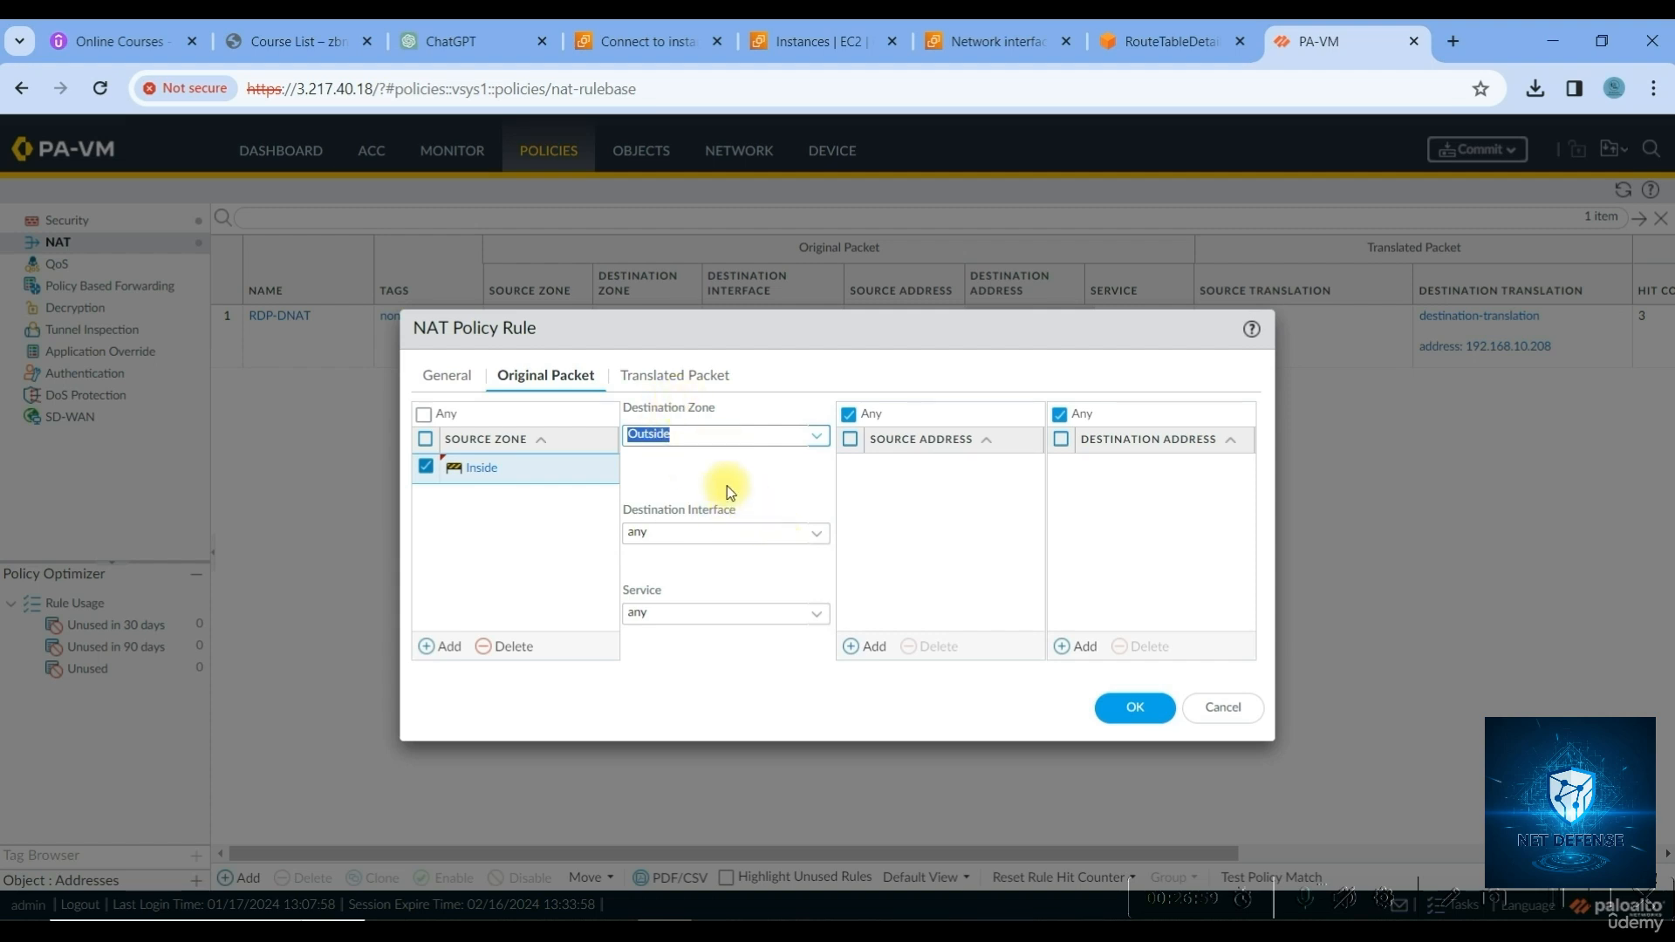
left_click(666, 385)
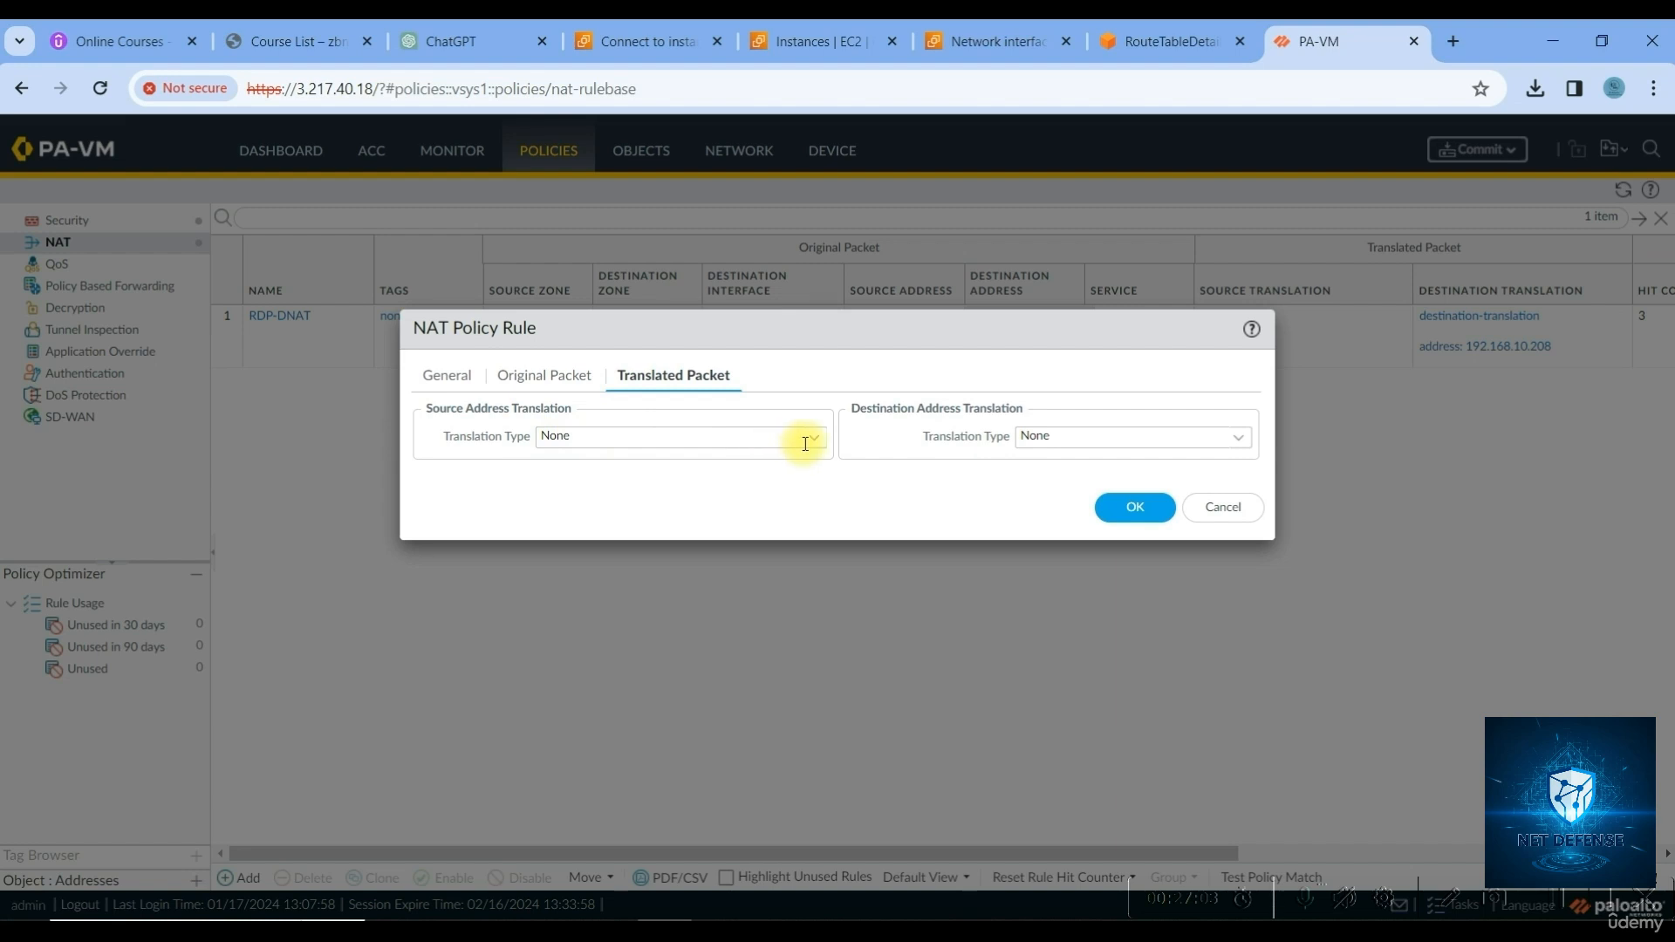
Set source translation to Dynamic IP And Port using Interface Address on ethernet1/3
left_click(815, 438)
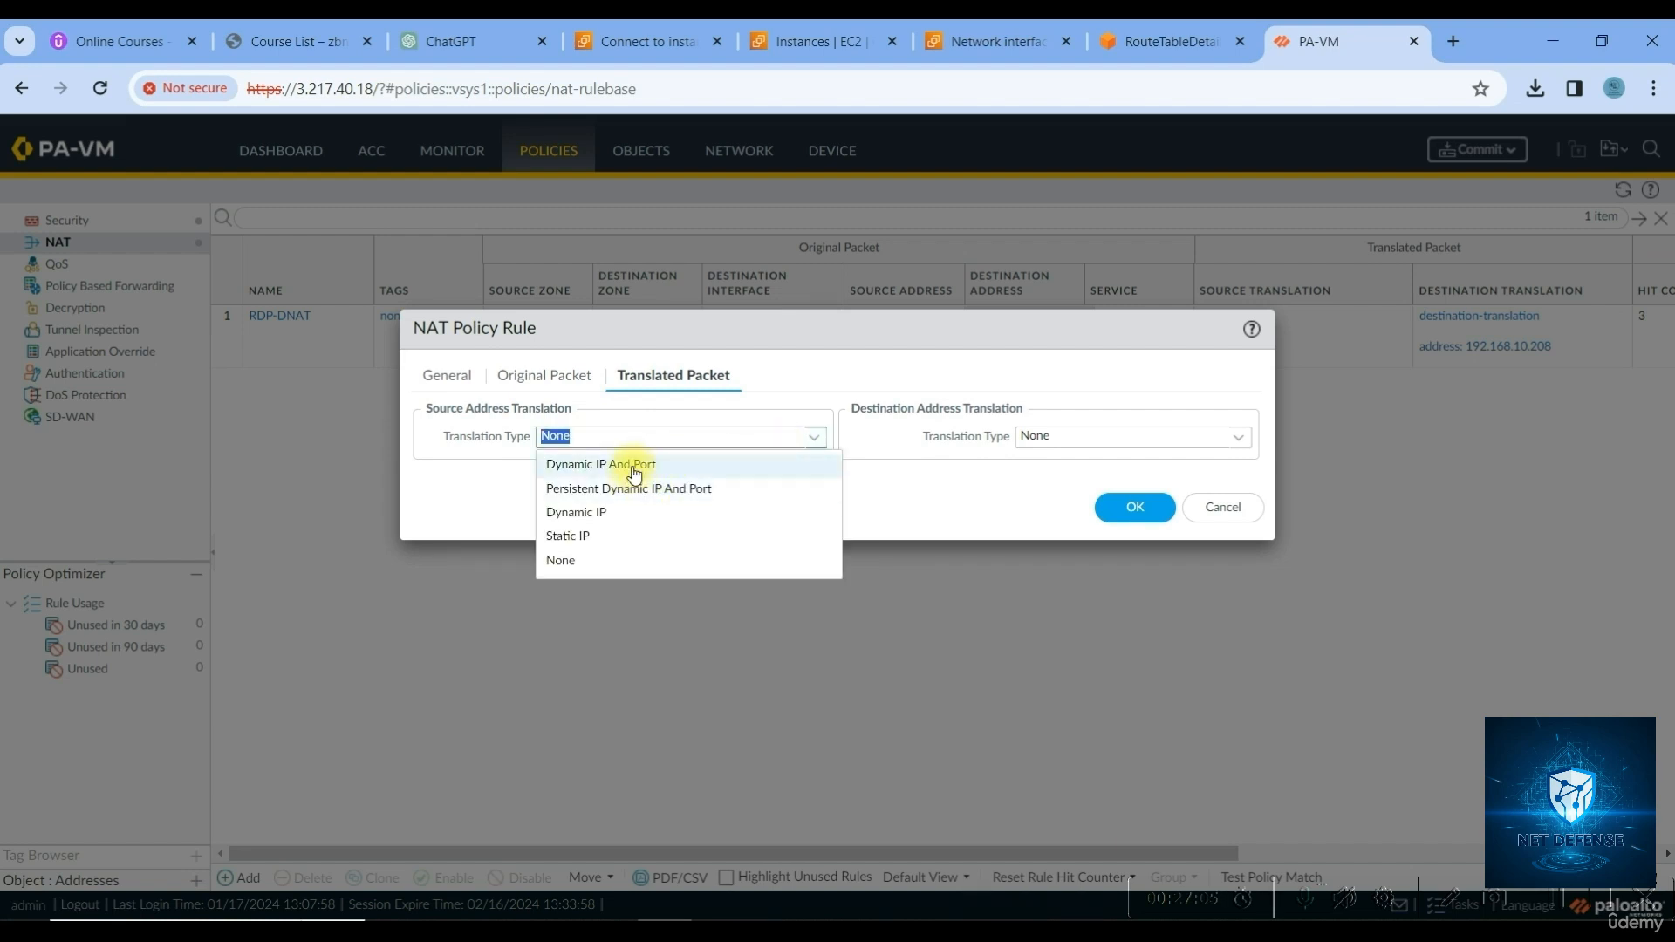
left_click(581, 463)
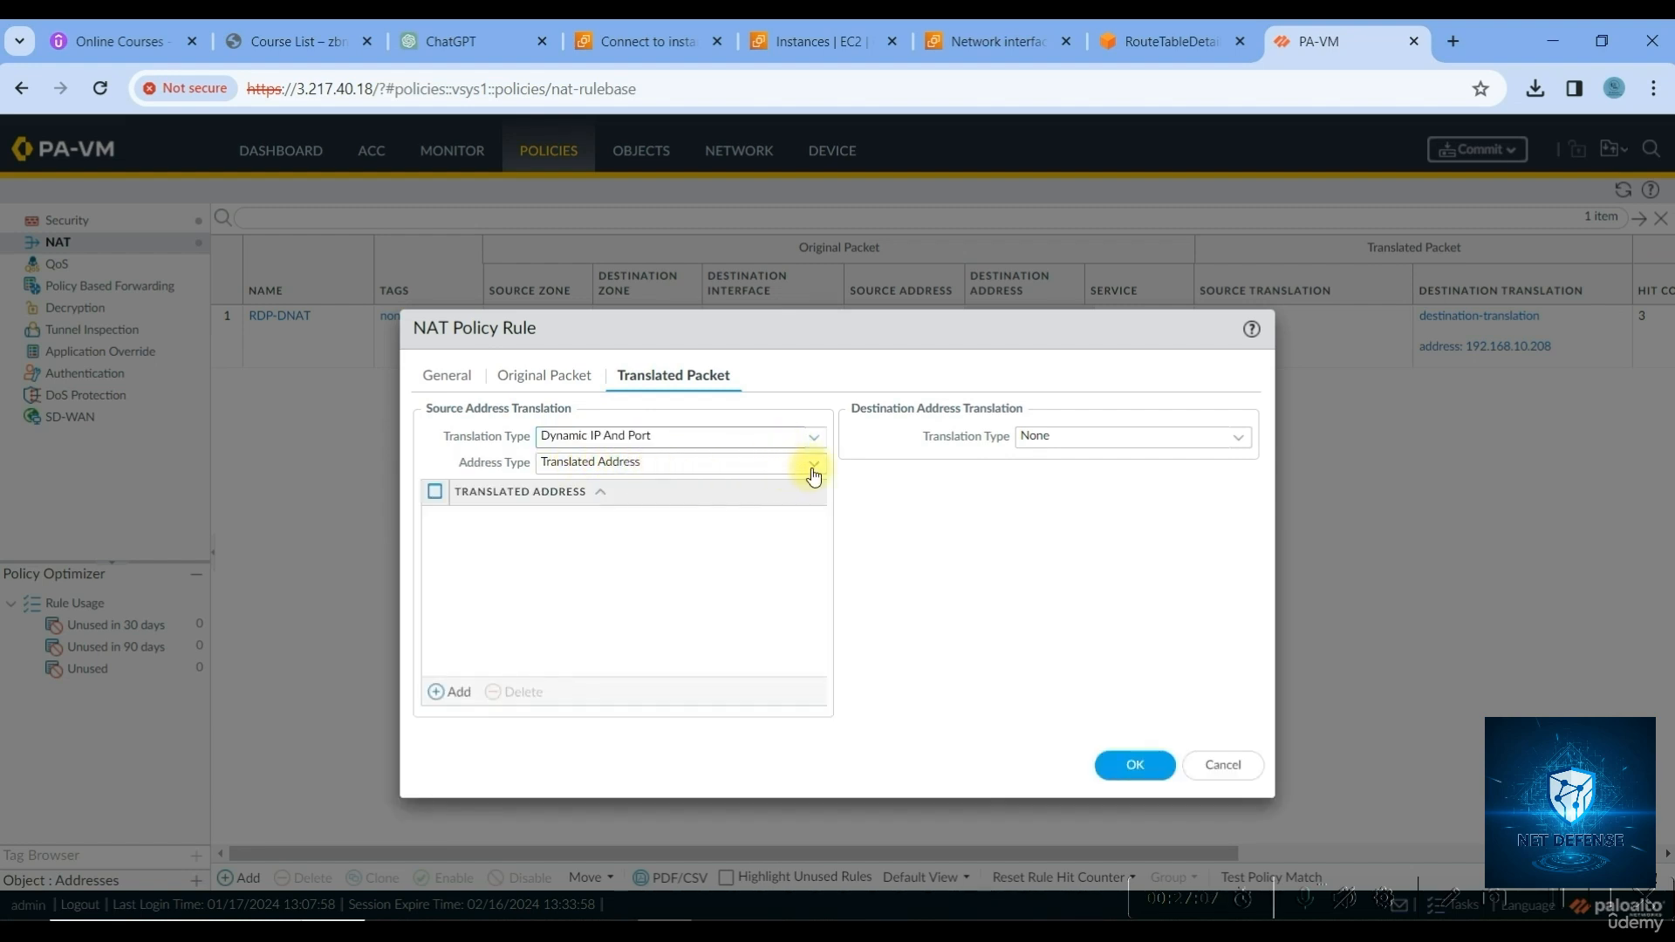
left_click(737, 464)
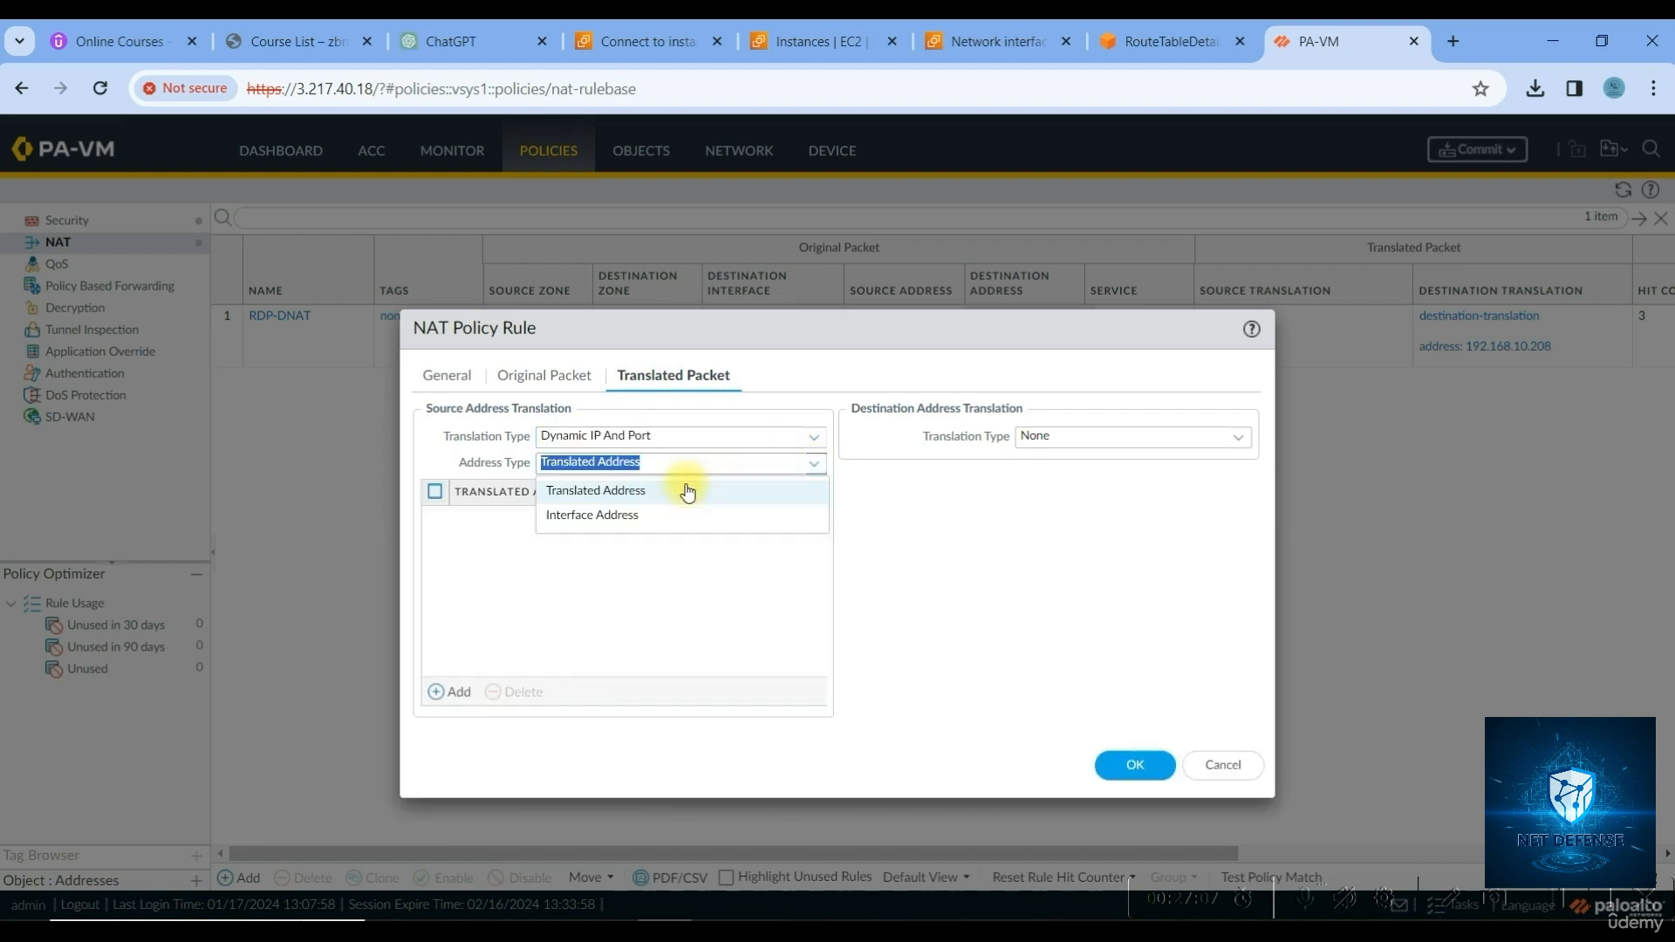
left_click(637, 517)
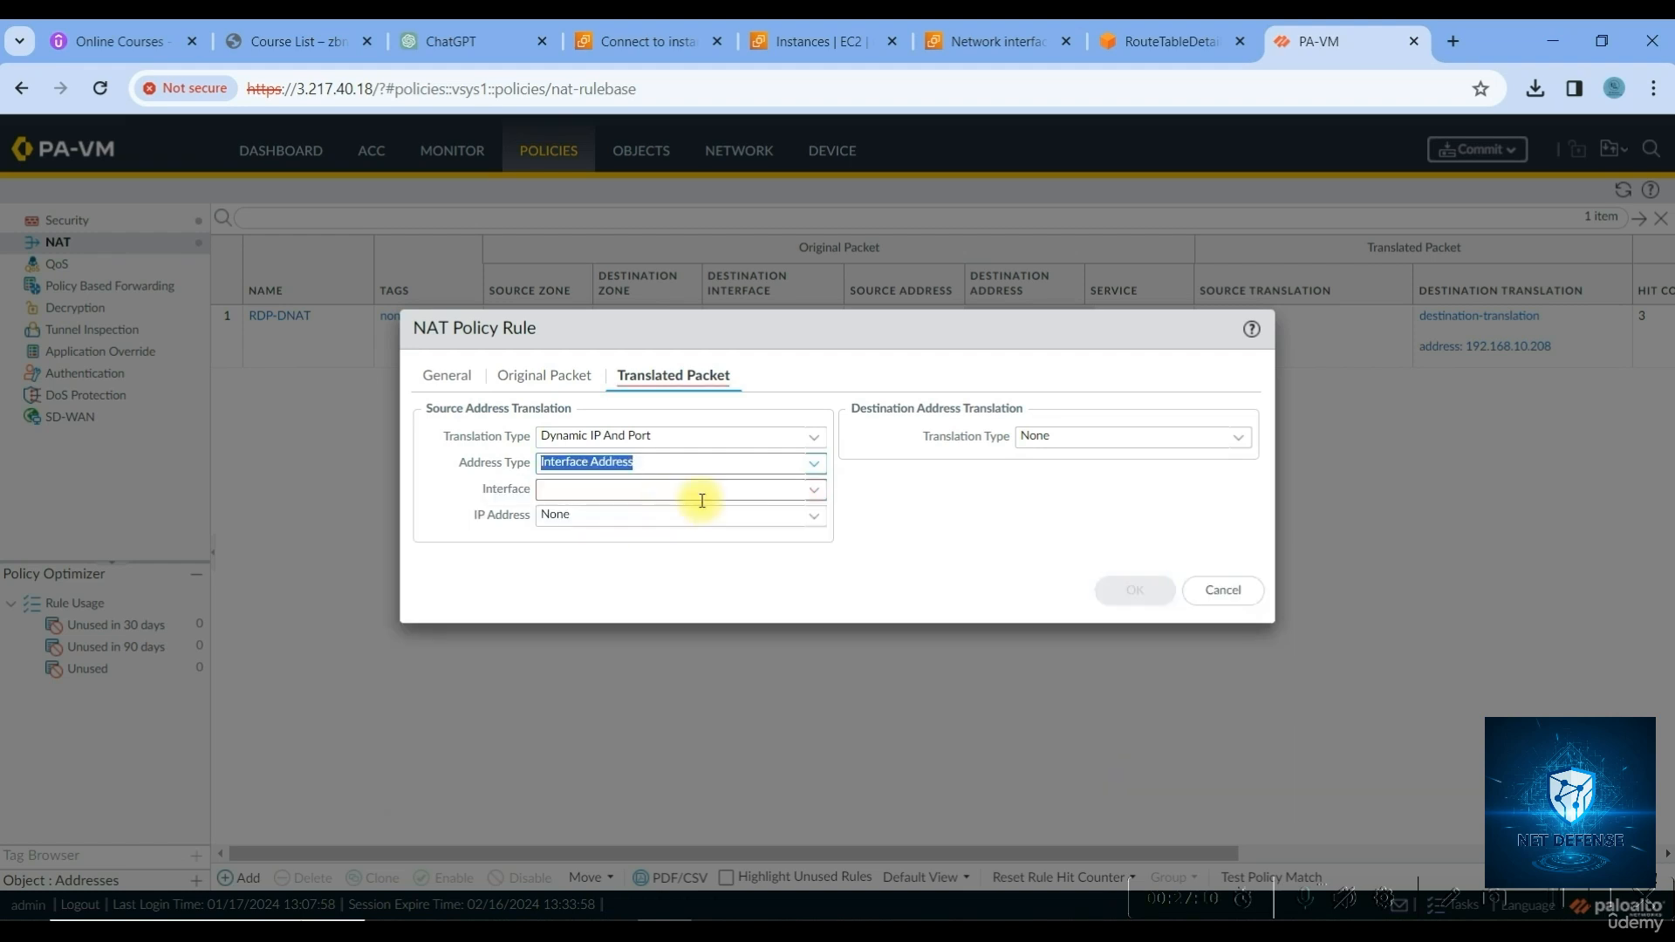
left_click(802, 491)
left_click(814, 501)
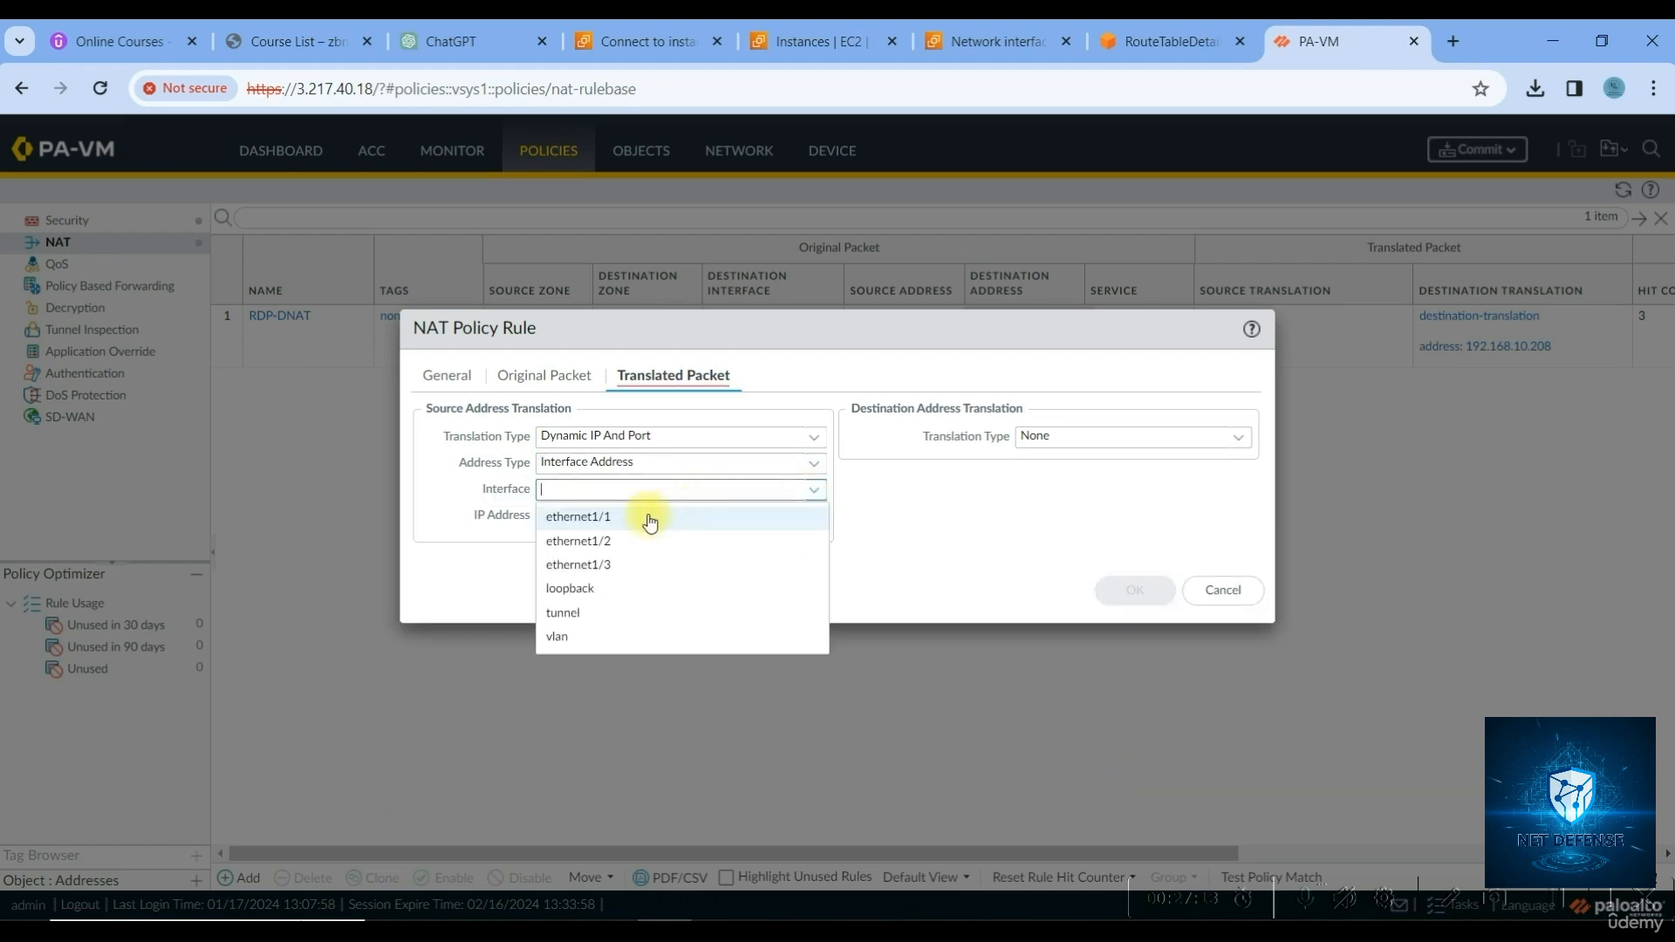
left_click(623, 567)
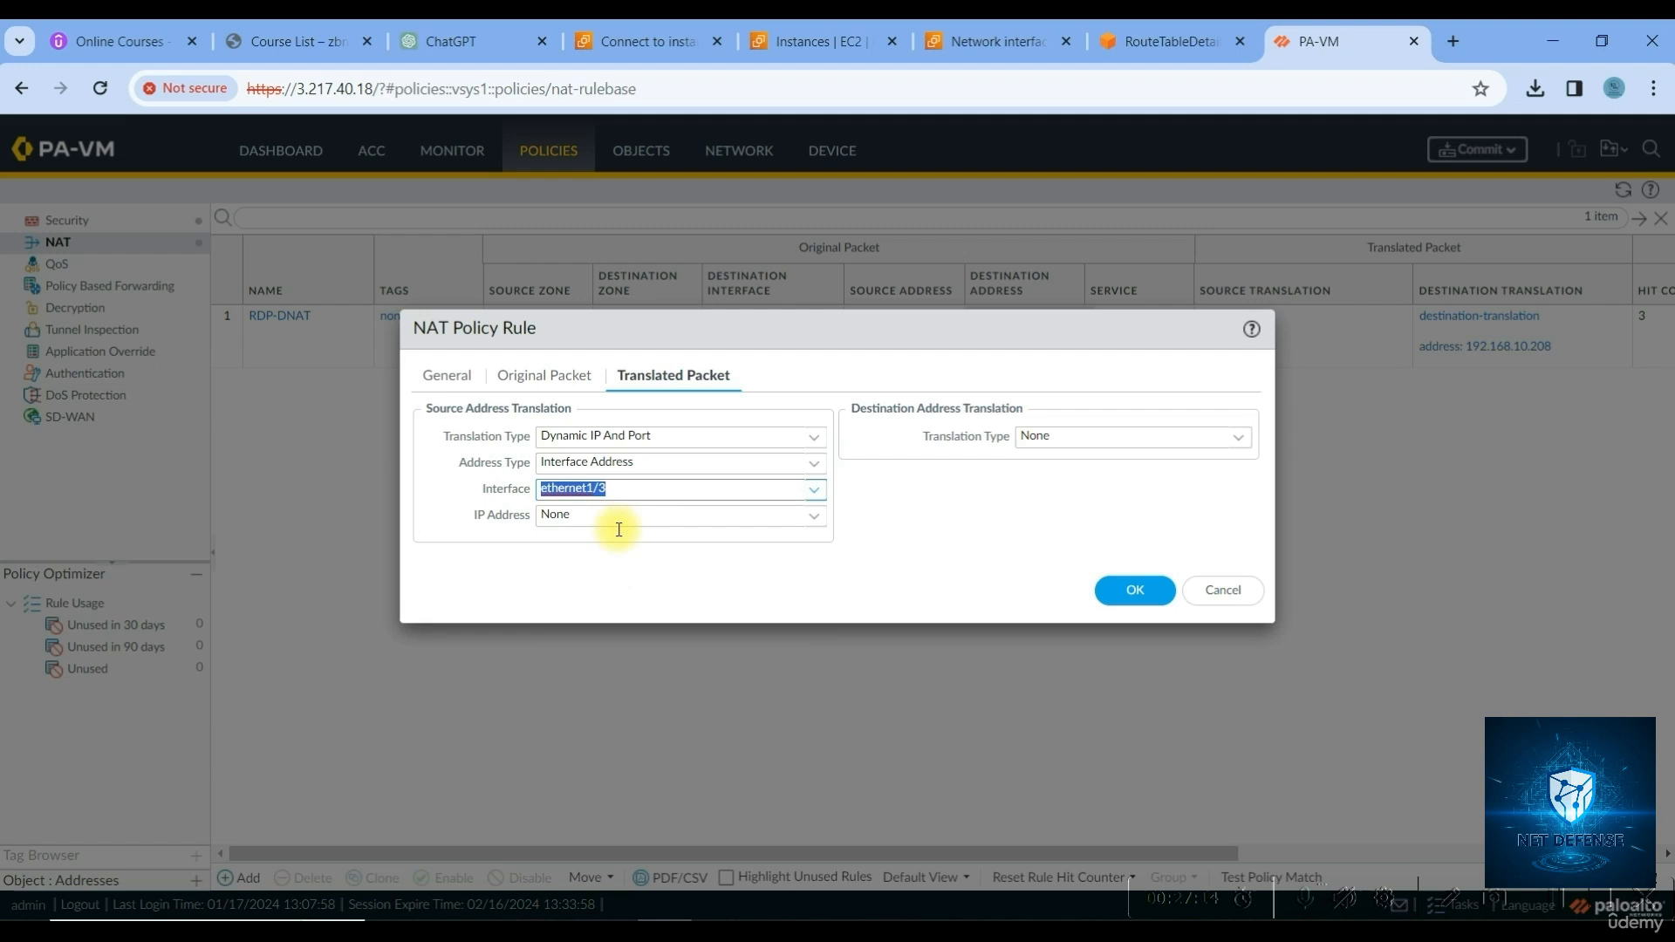
Check the IP address choices, briefly trying Translated Address before returning to Interface Address
left_click(690, 524)
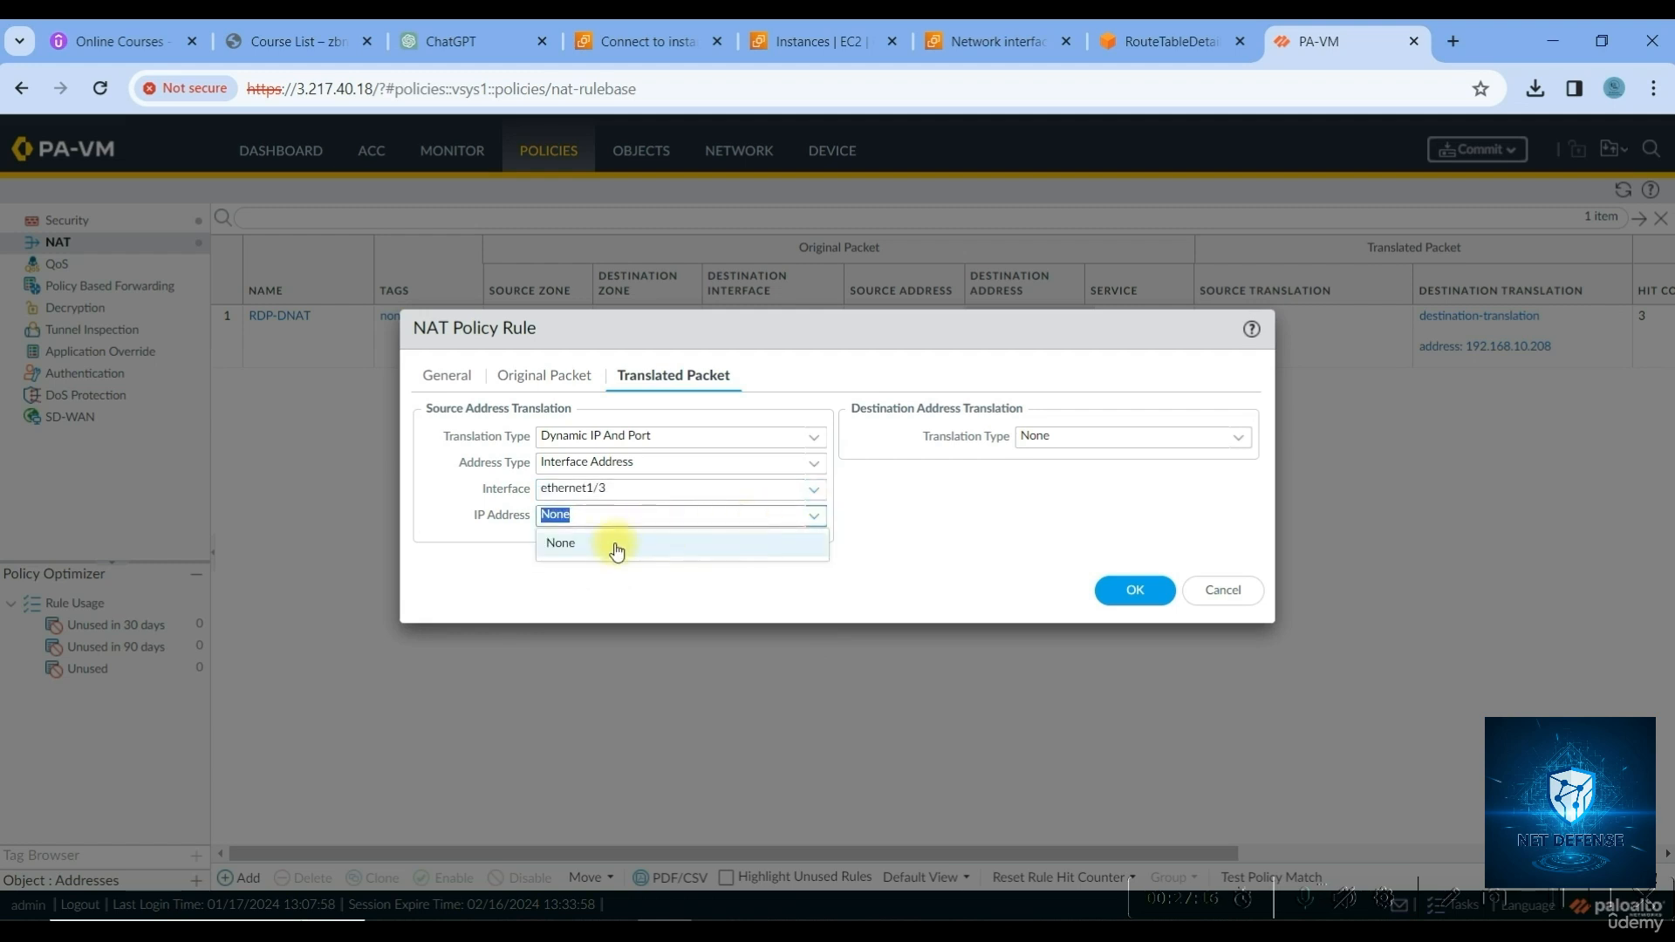
left_click(814, 521)
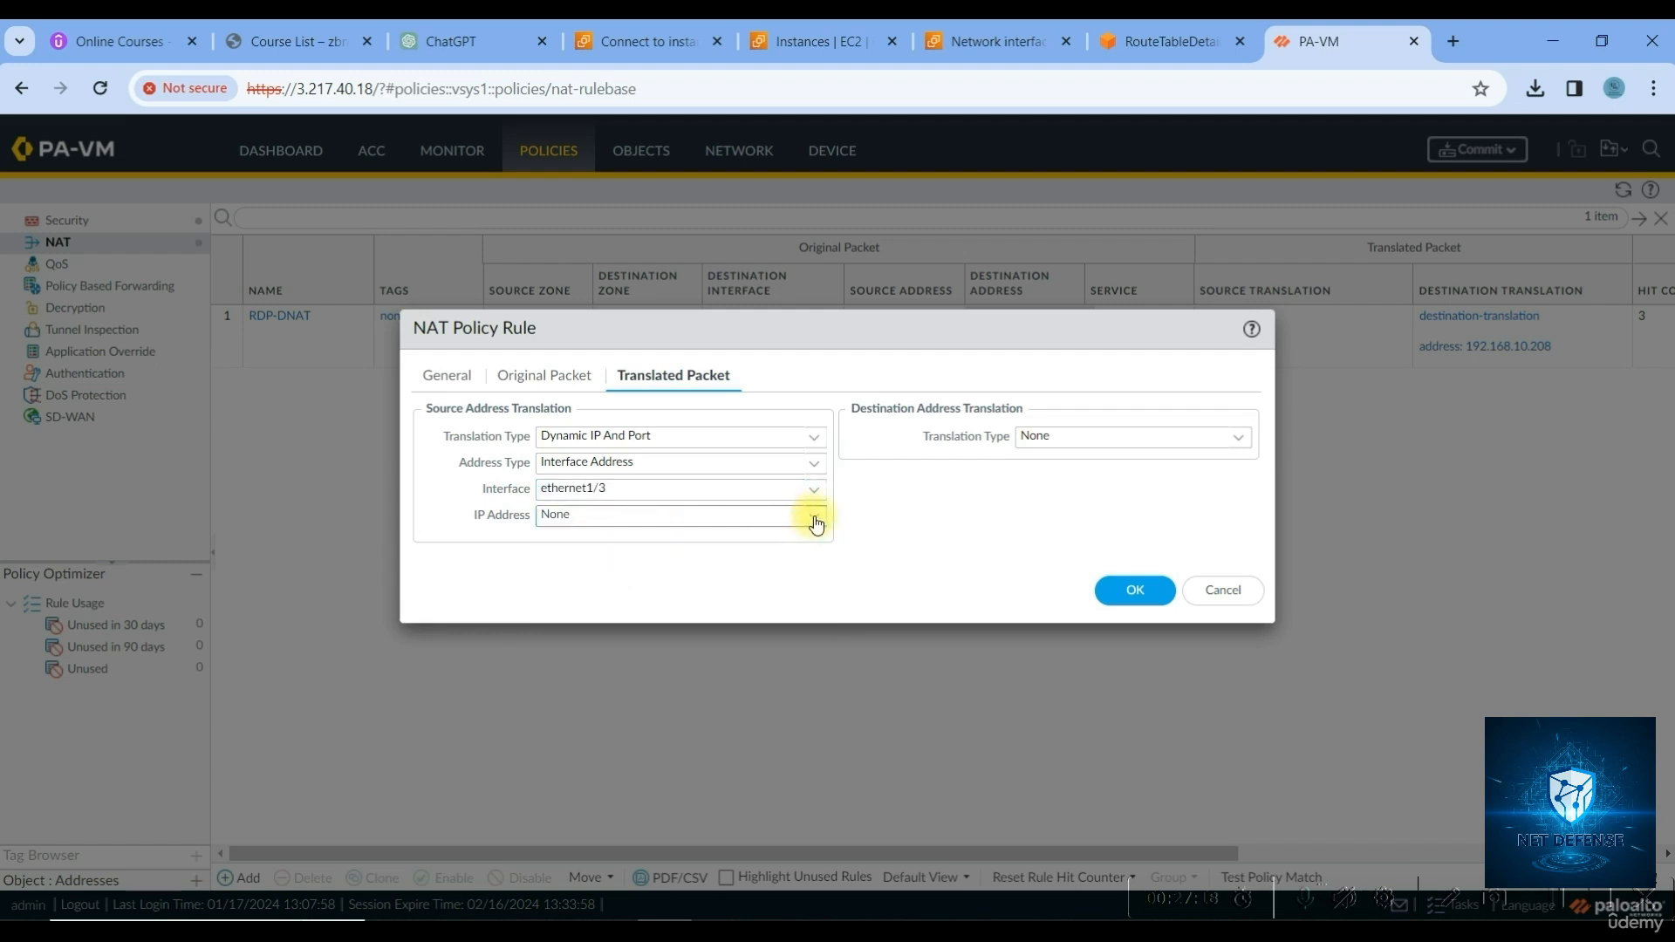
left_click(814, 521)
left_click(814, 521)
left_click(816, 523)
left_click(816, 523)
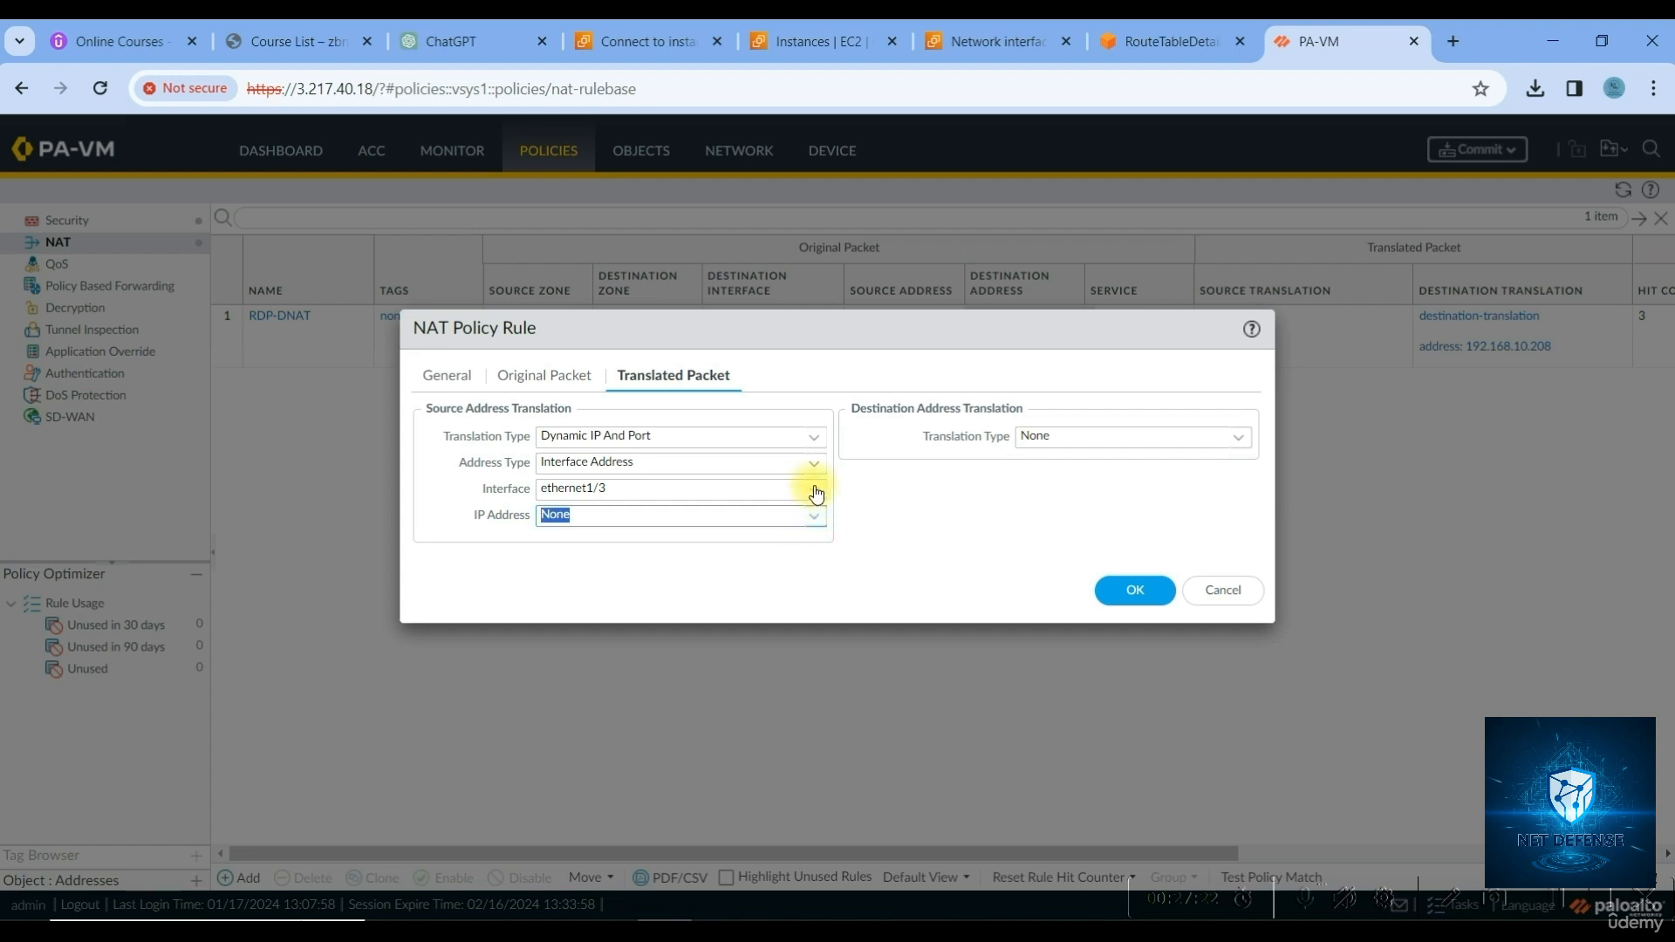
left_click(817, 494)
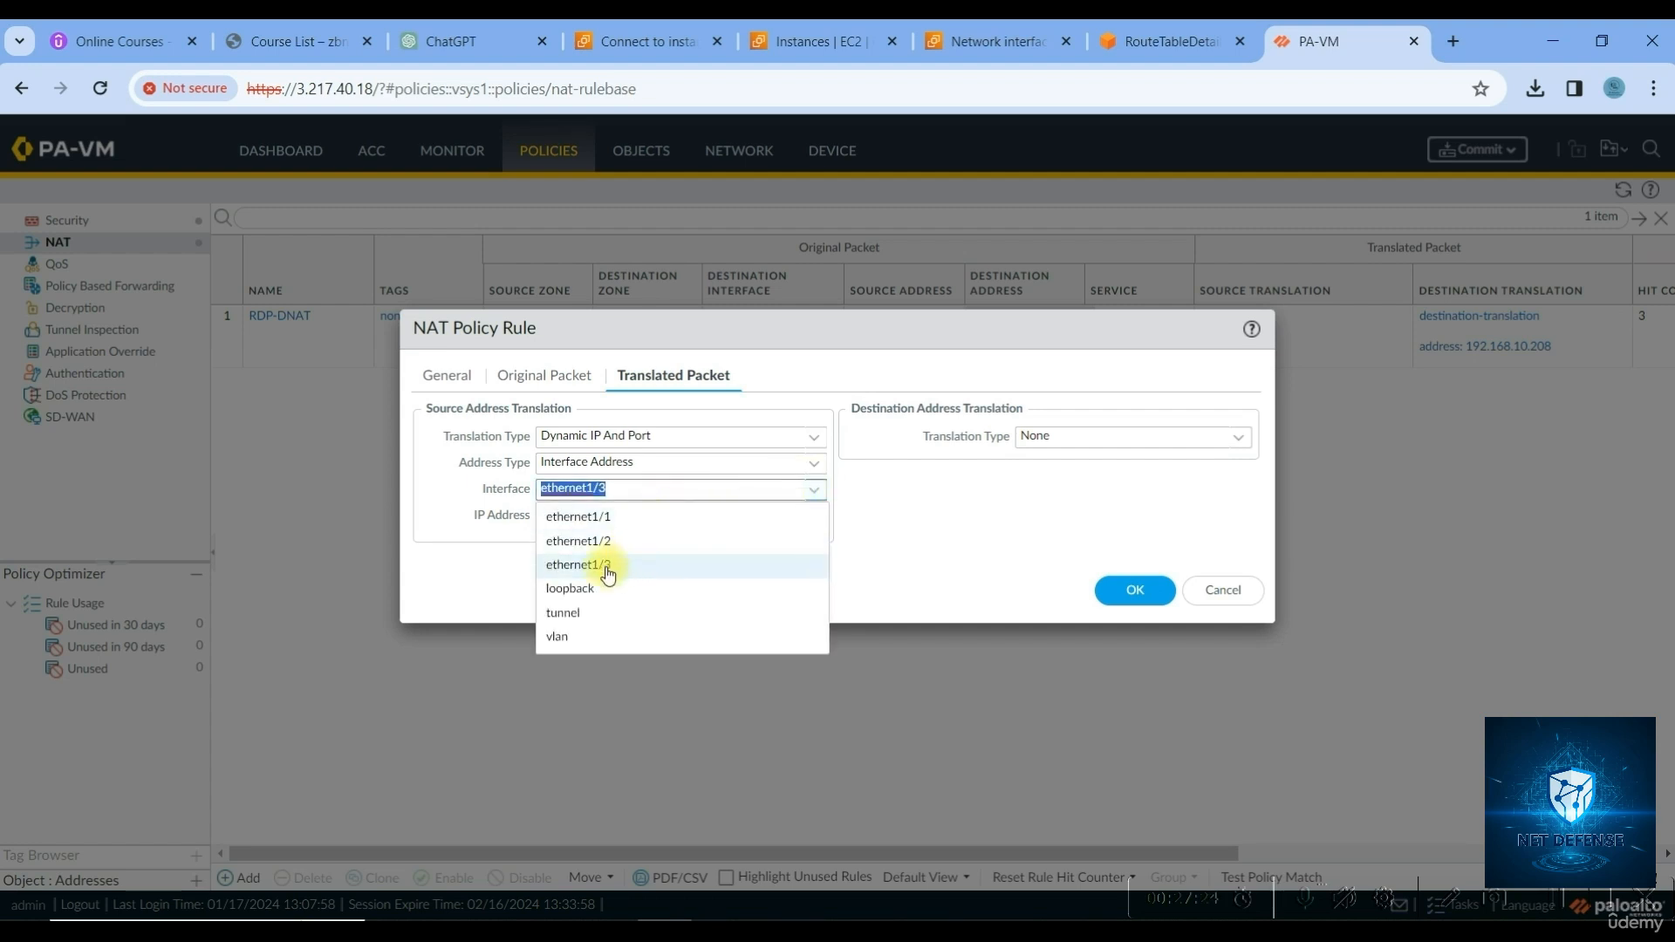
left_click(814, 483)
left_click(814, 467)
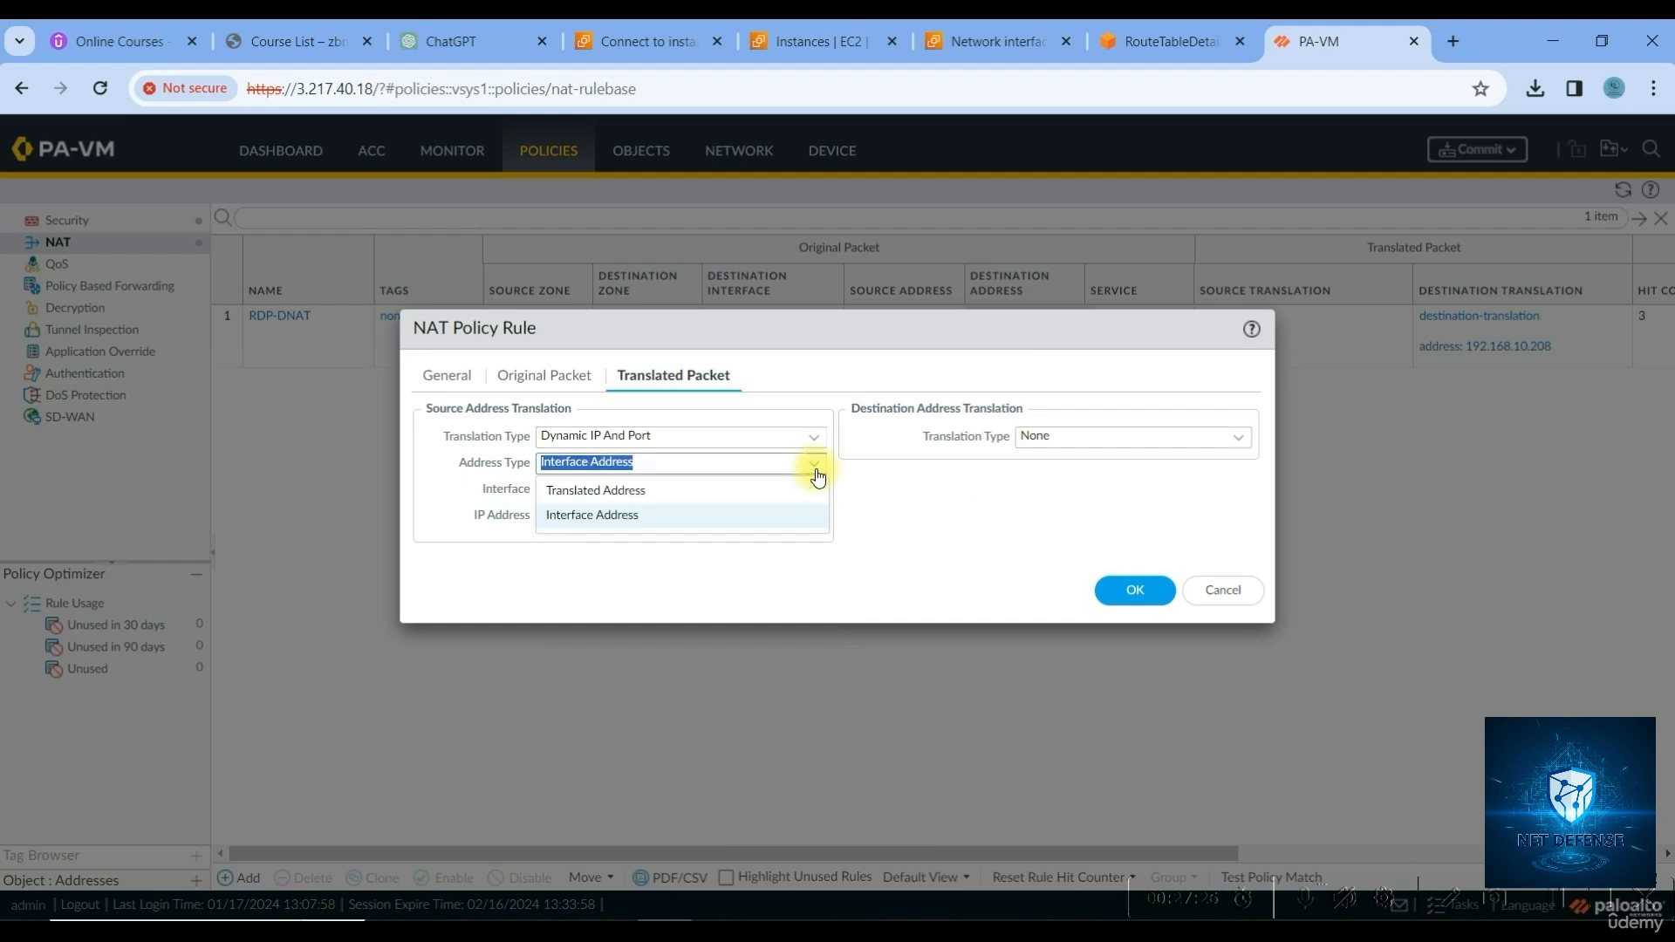
left_click(643, 492)
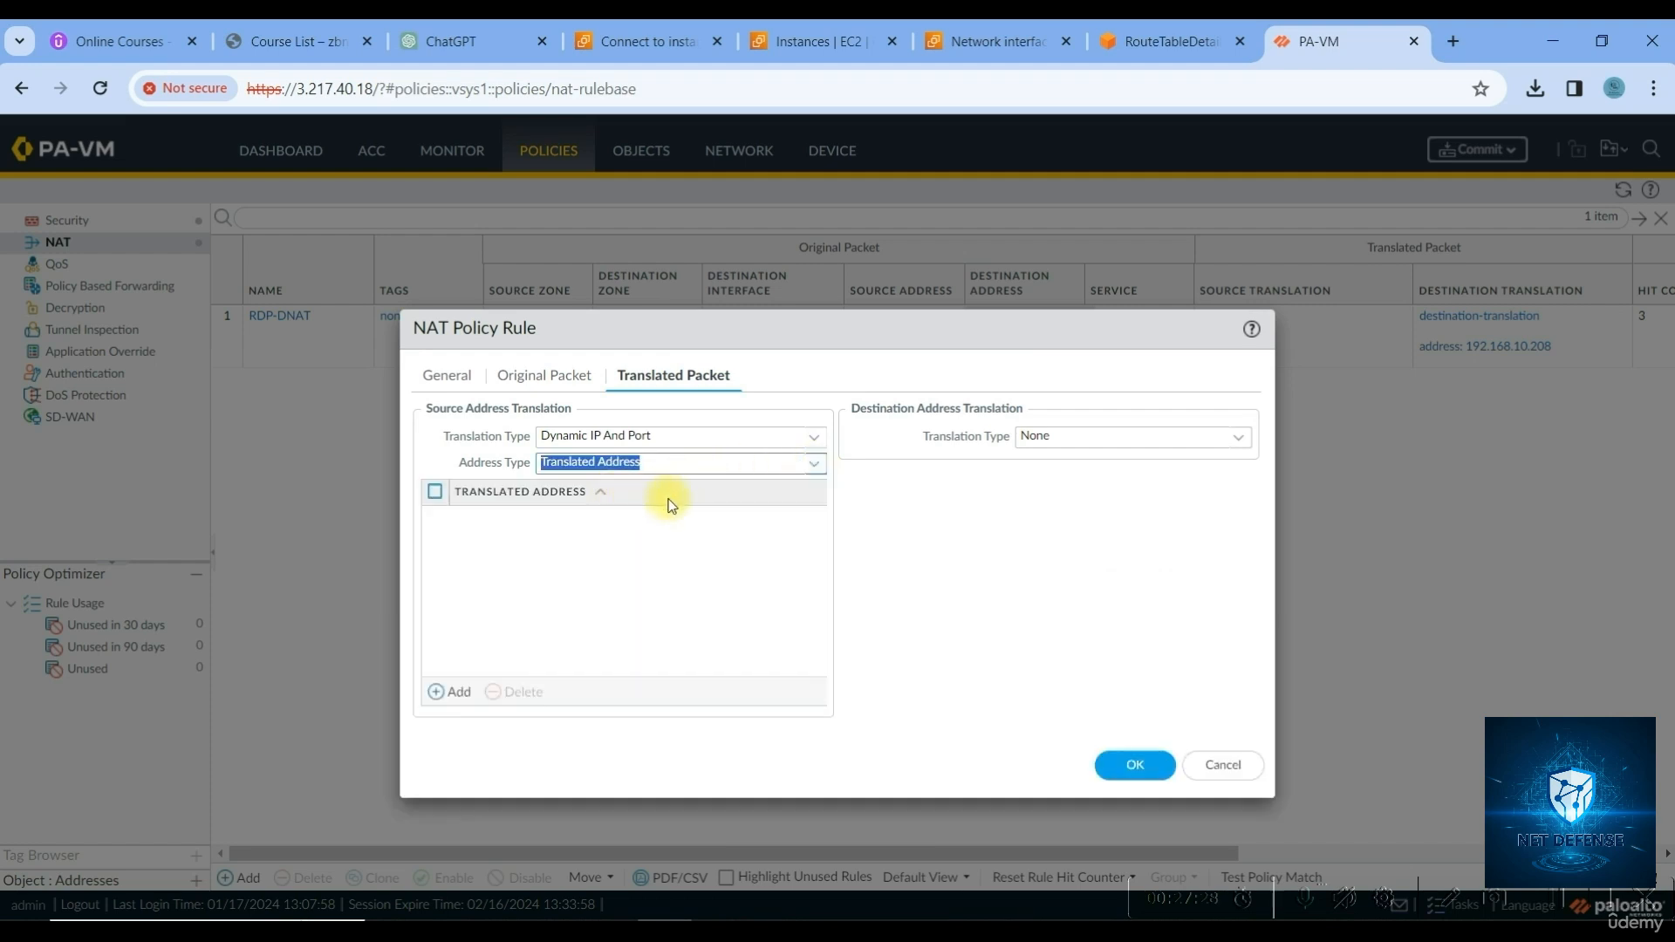
left_click(814, 464)
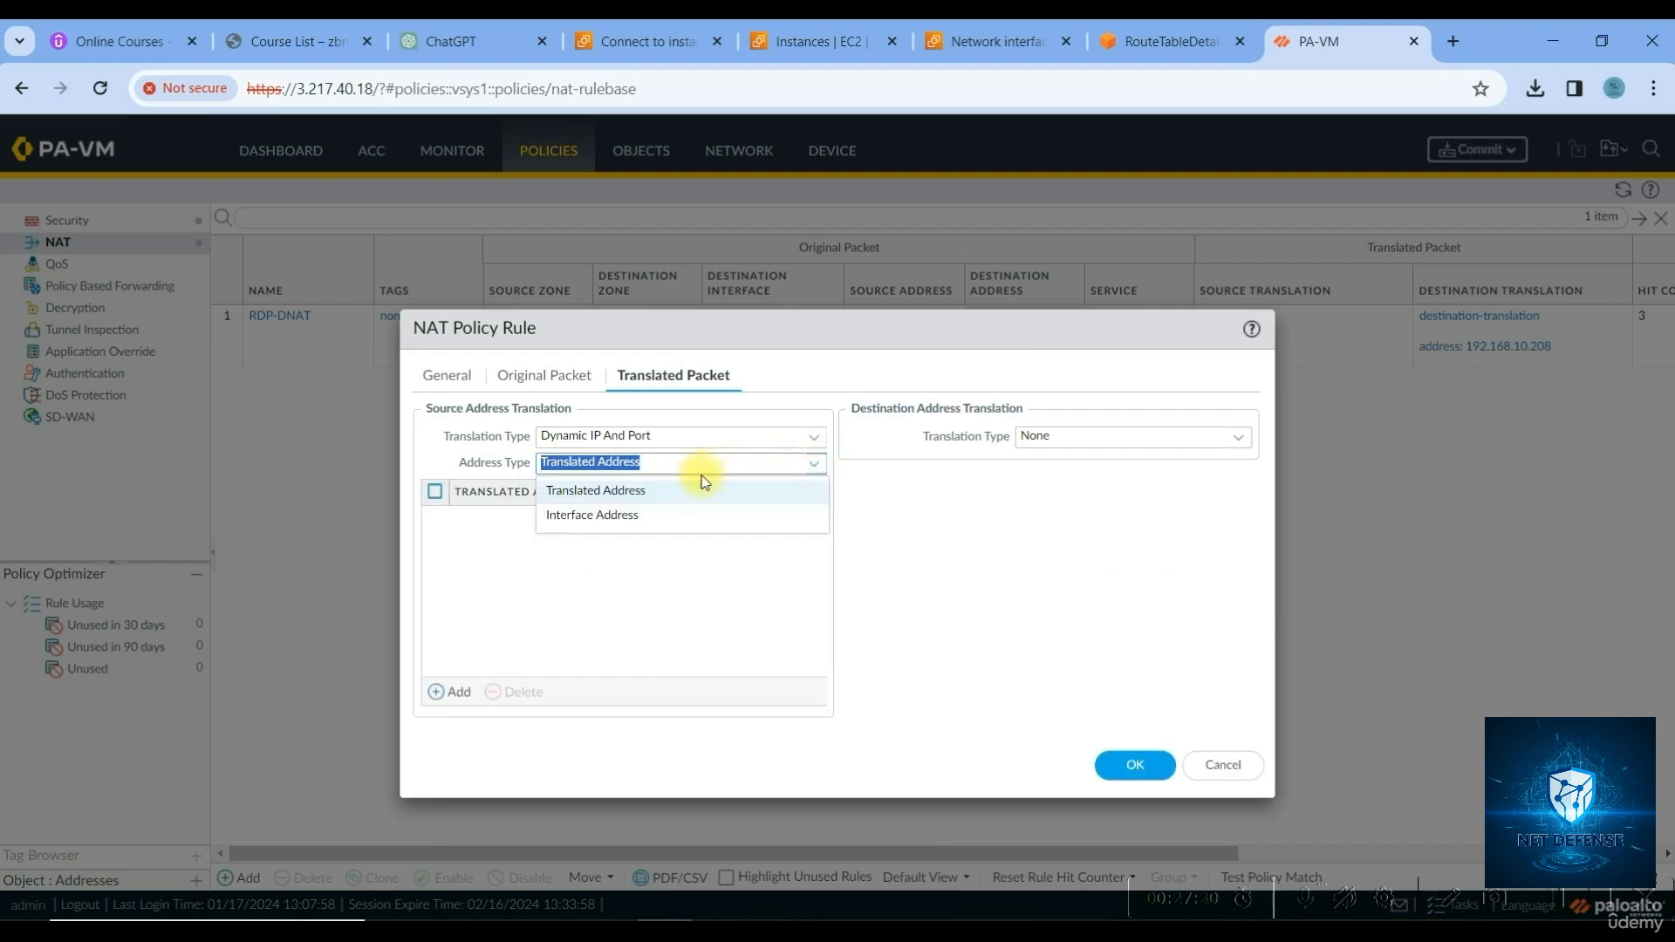
left_click(617, 514)
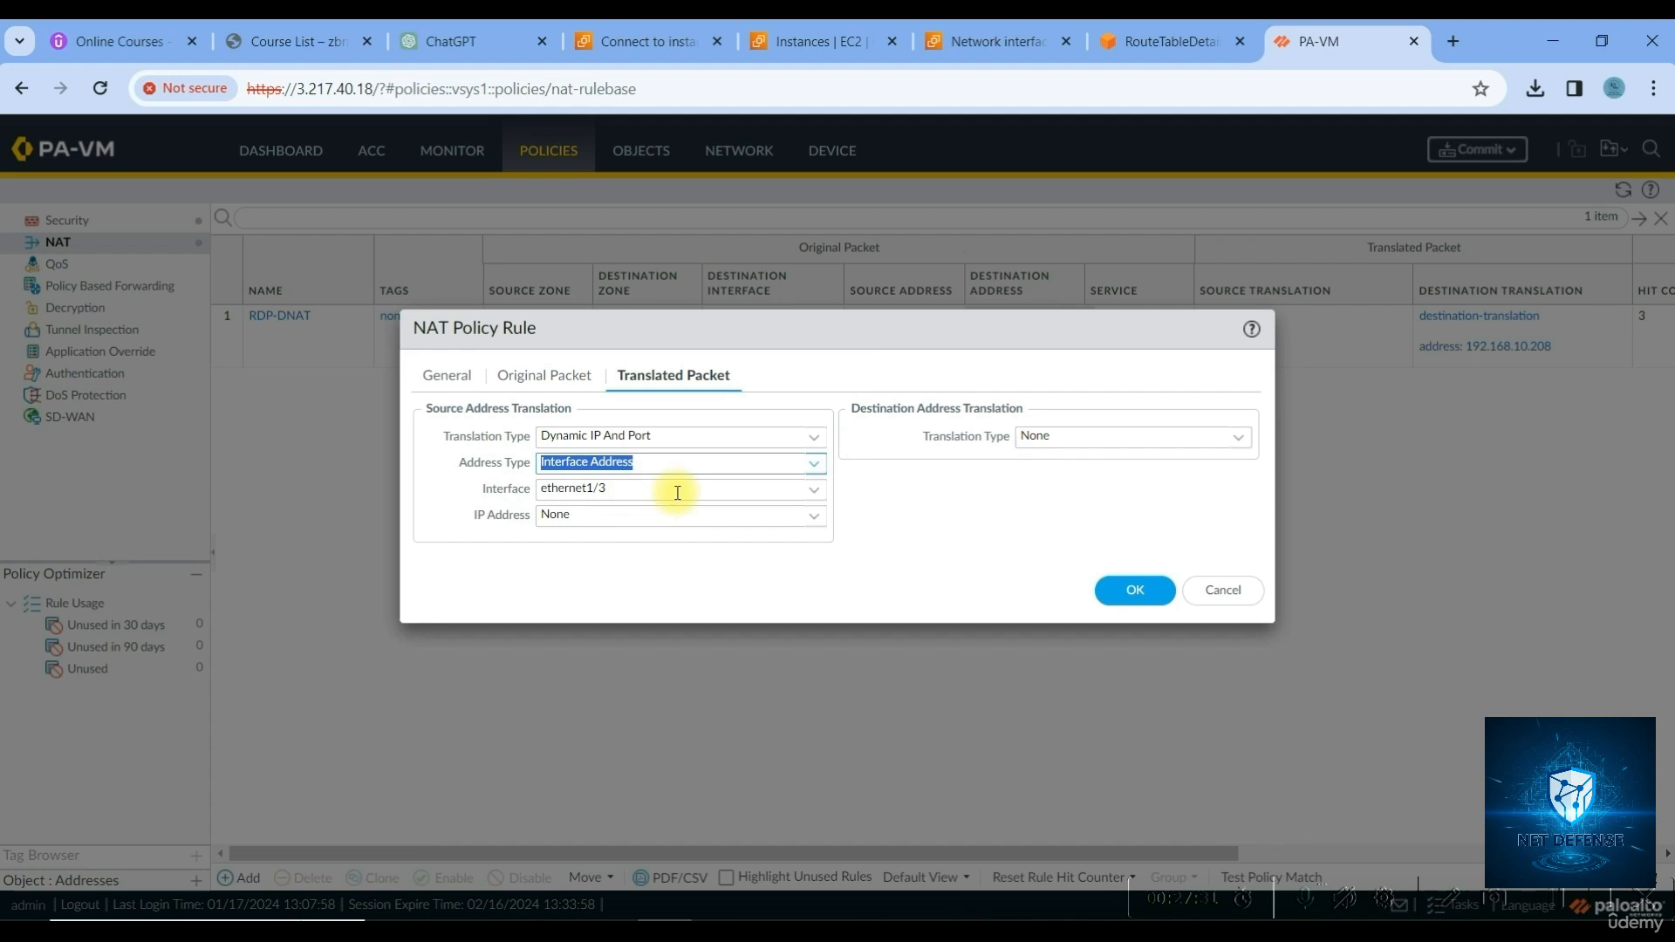
Keep ethernet1/3 with IP Address None and save the Inside-NAT rule
left_click(810, 491)
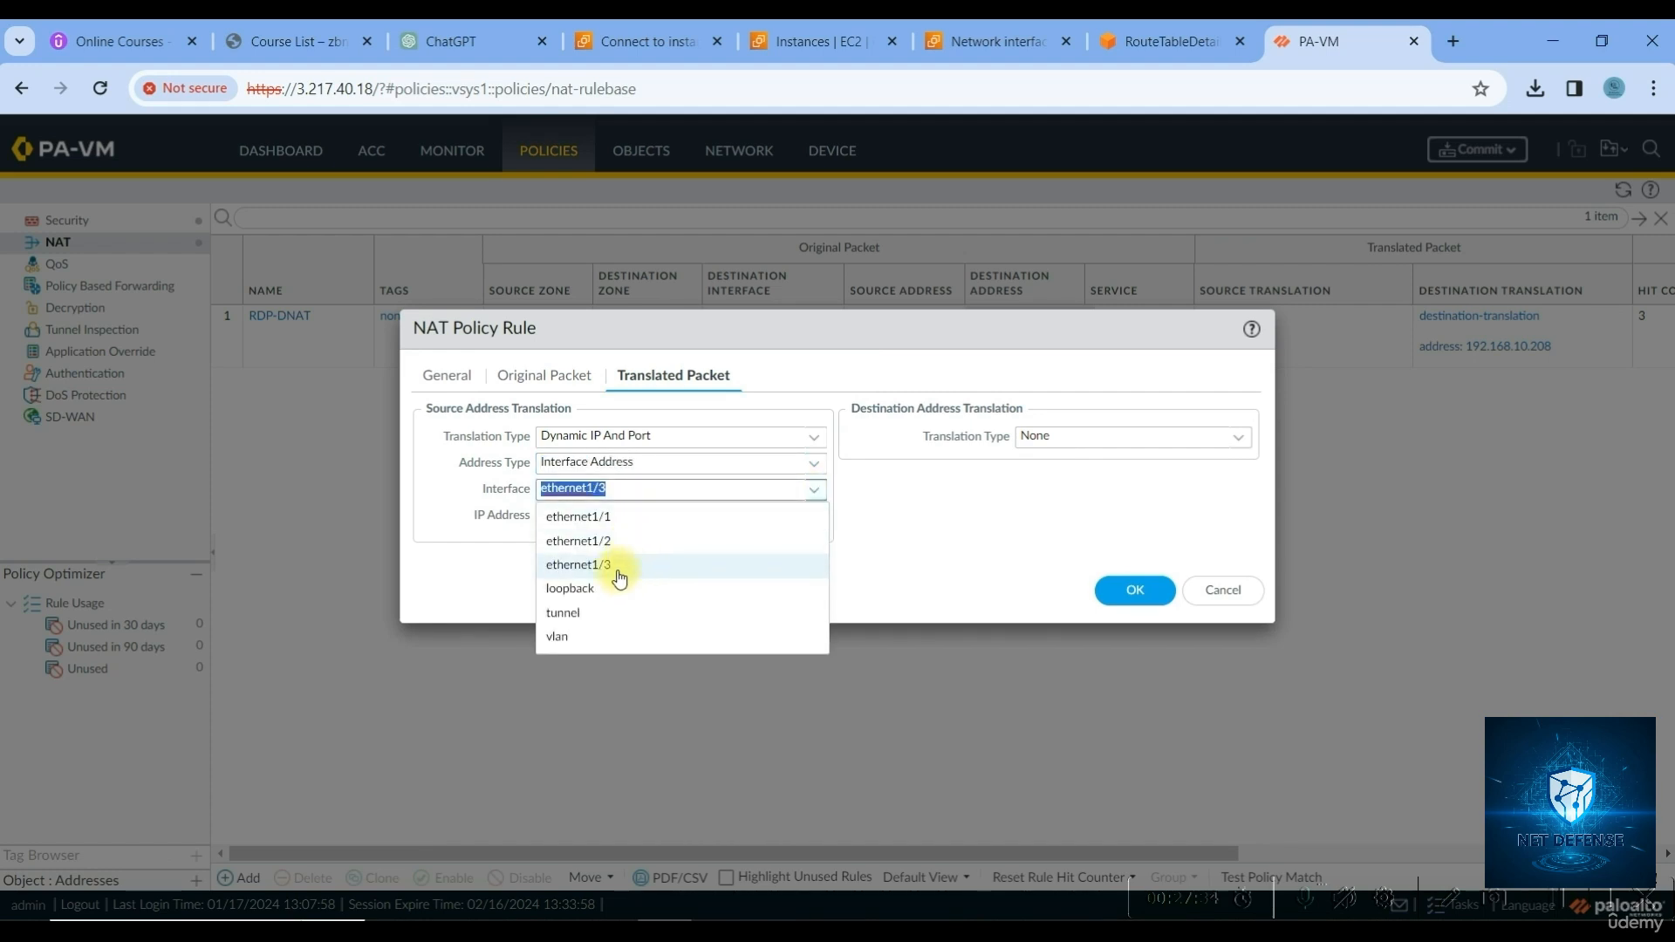
left_click(619, 565)
left_click(615, 515)
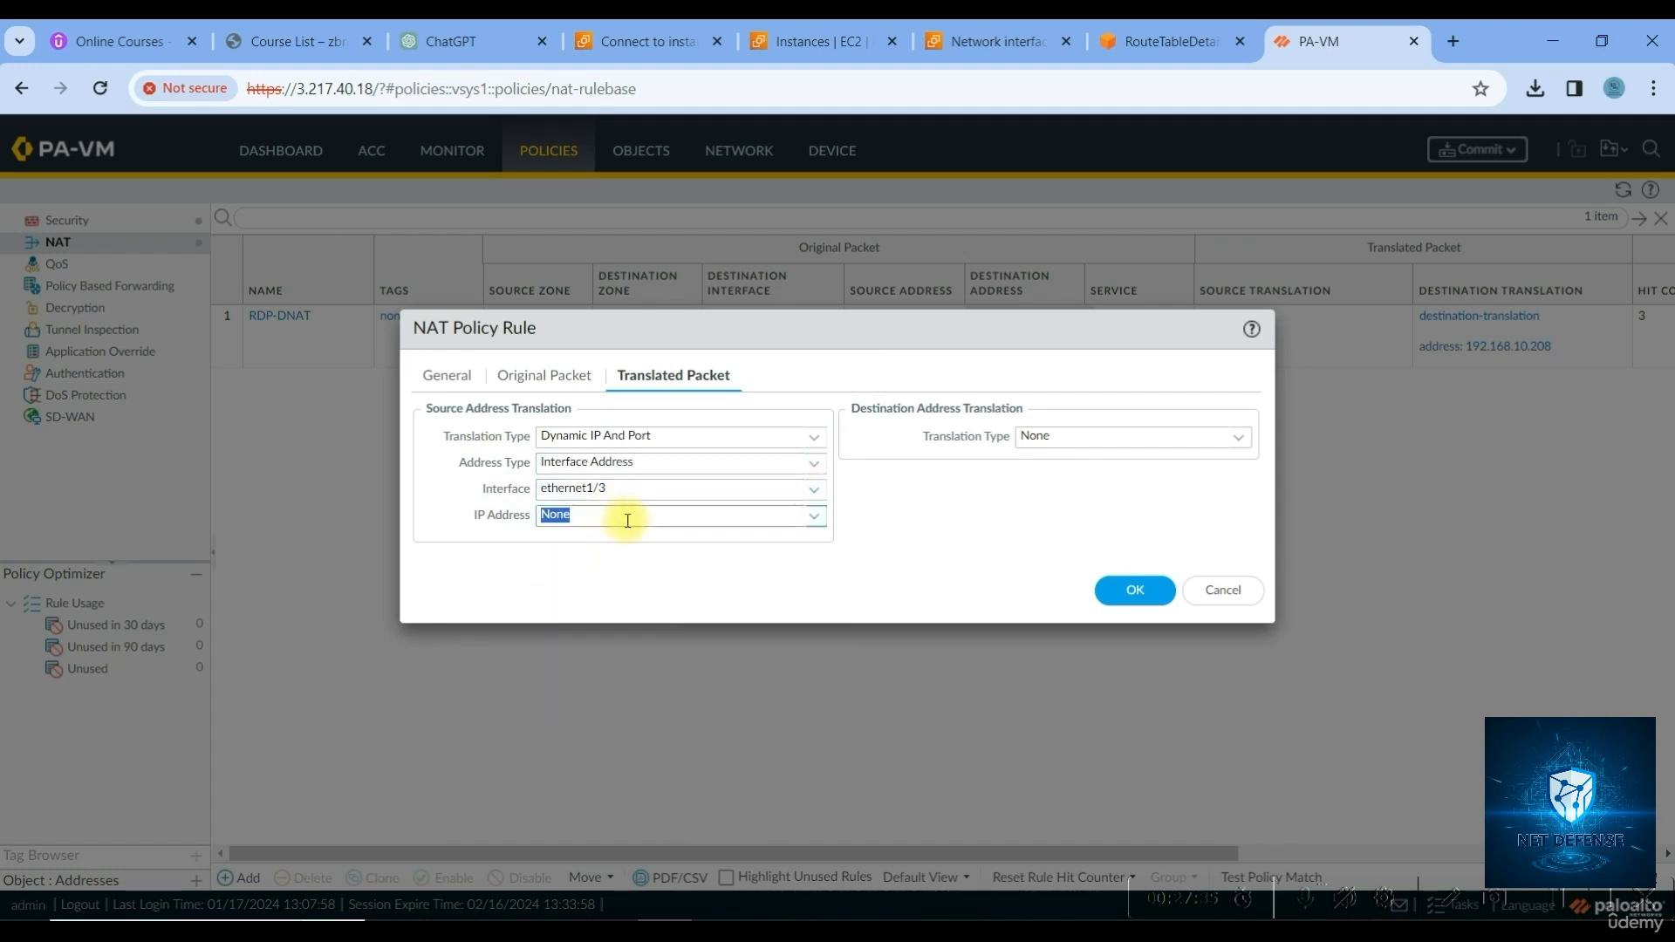
left_click(814, 518)
left_click(815, 522)
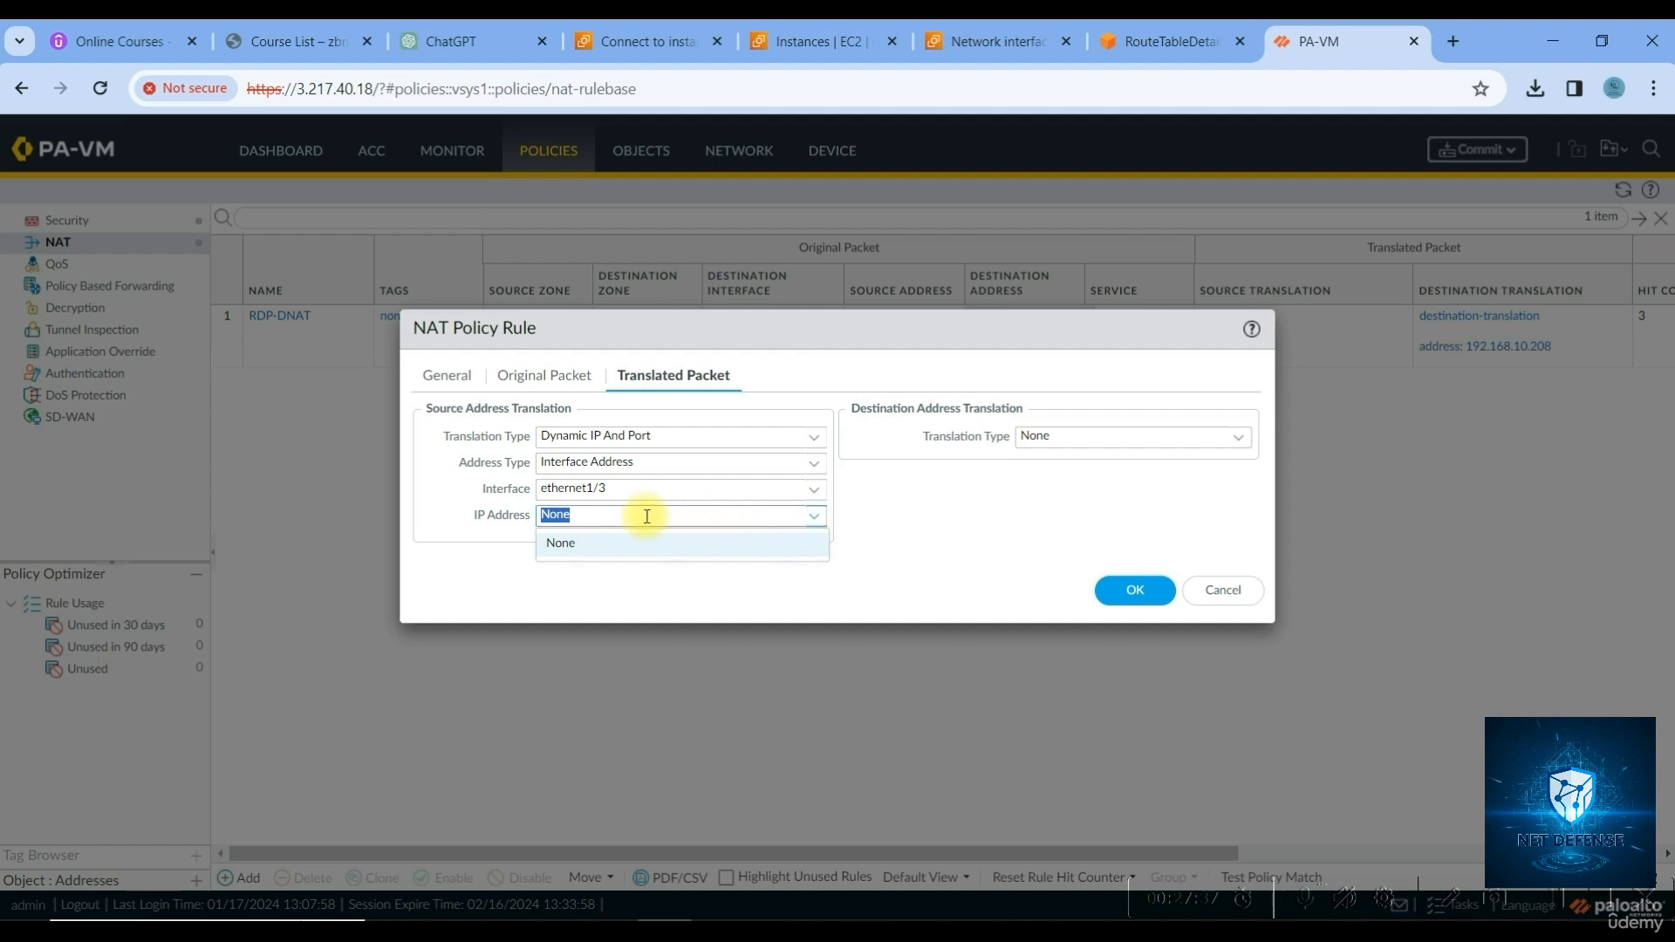
left_click(1121, 589)
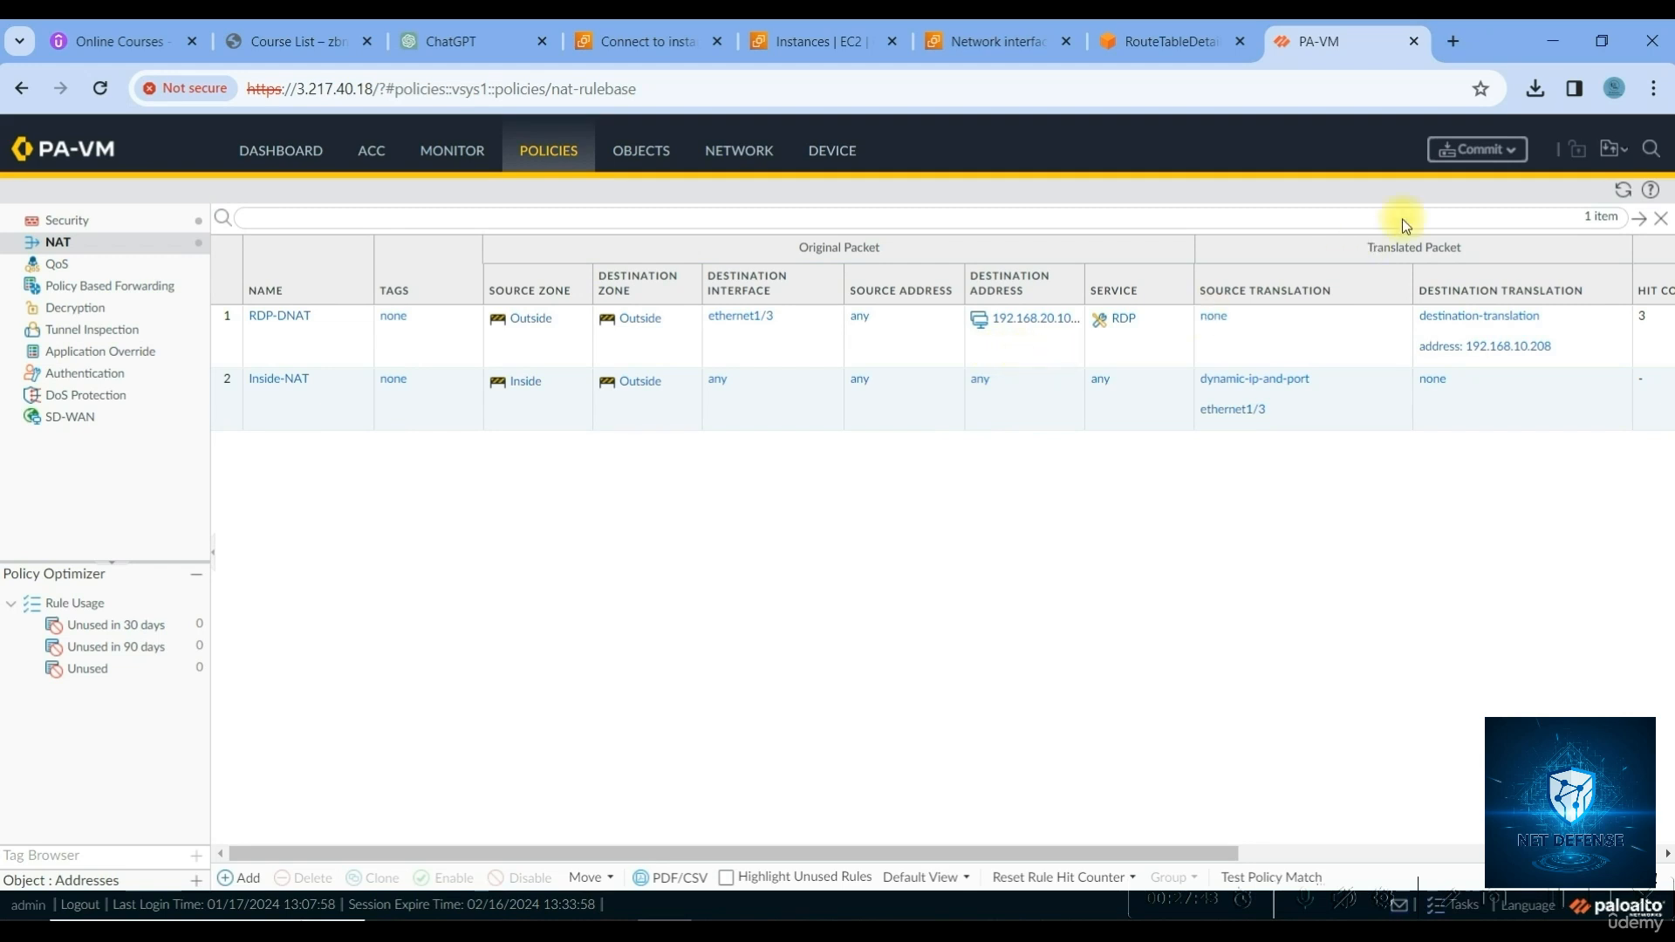
Commit all changes to the firewall, then switch back to the remote desktop
left_click(1481, 152)
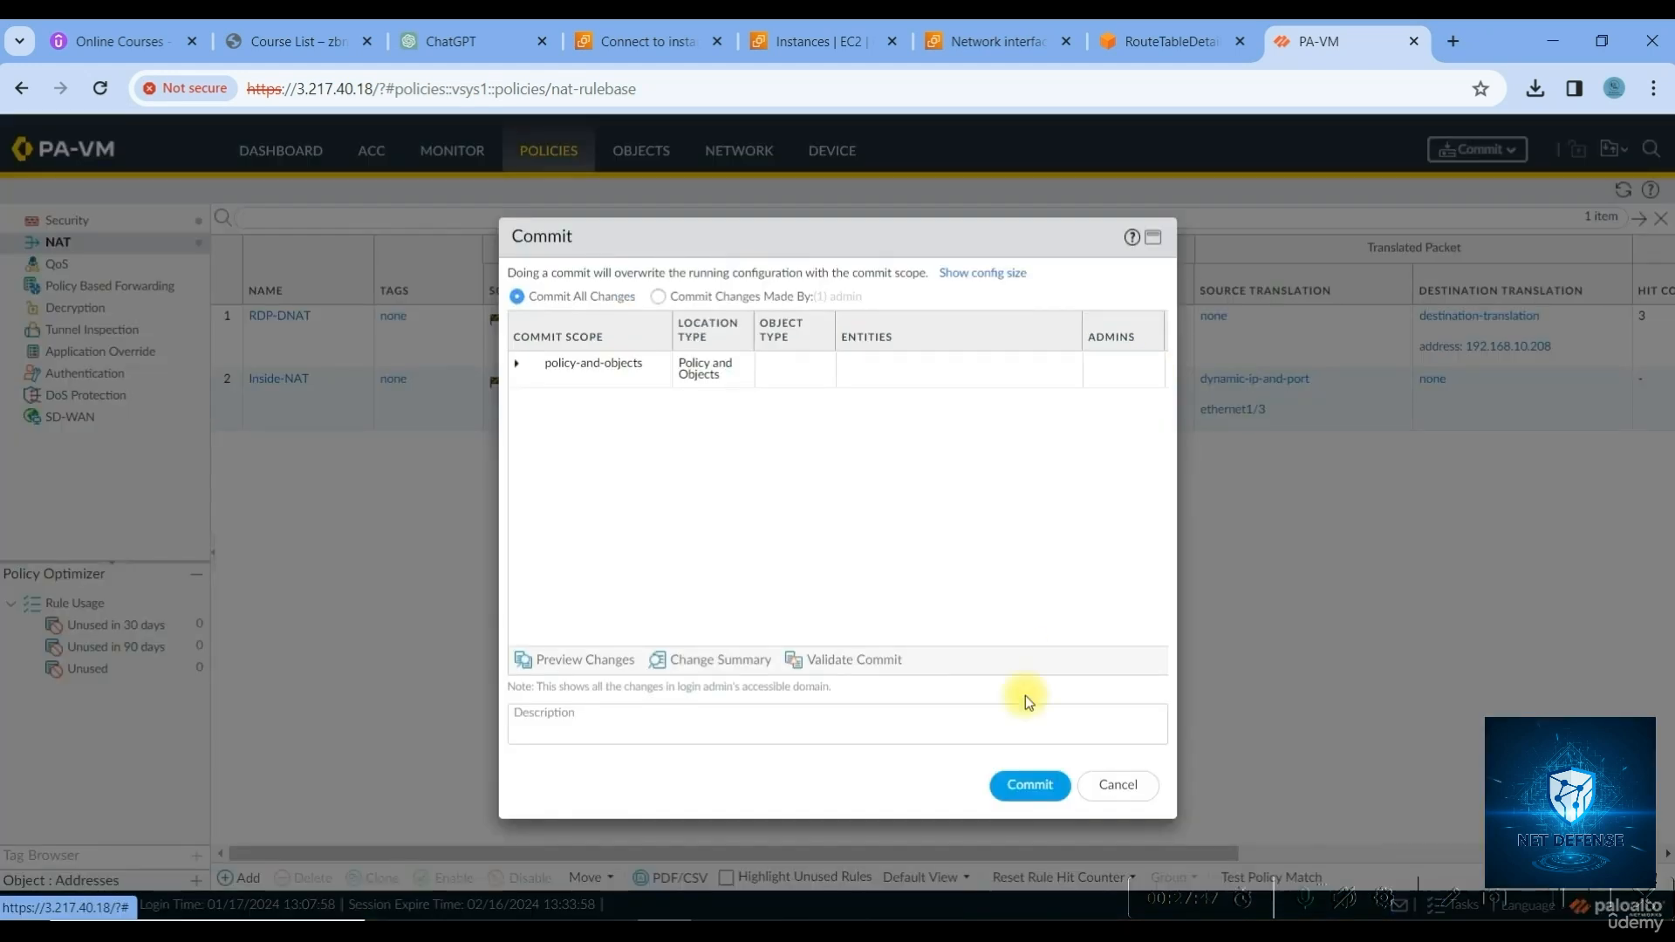
left_click(1016, 789)
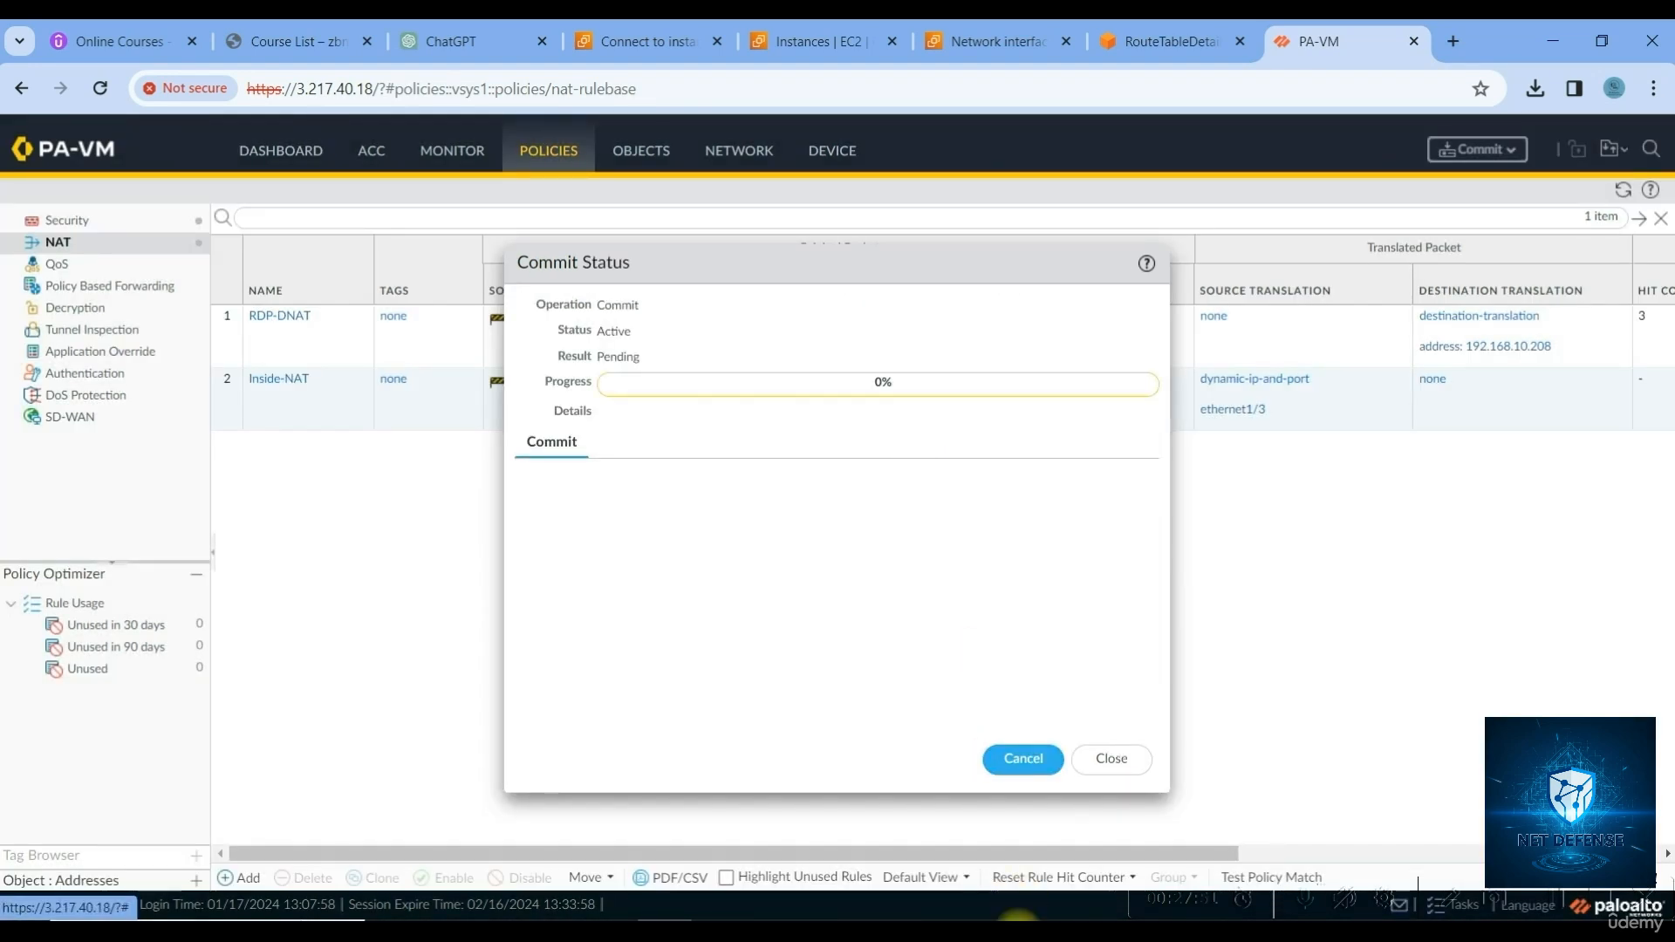
key("alt+Tab")
left_click(628, 36)
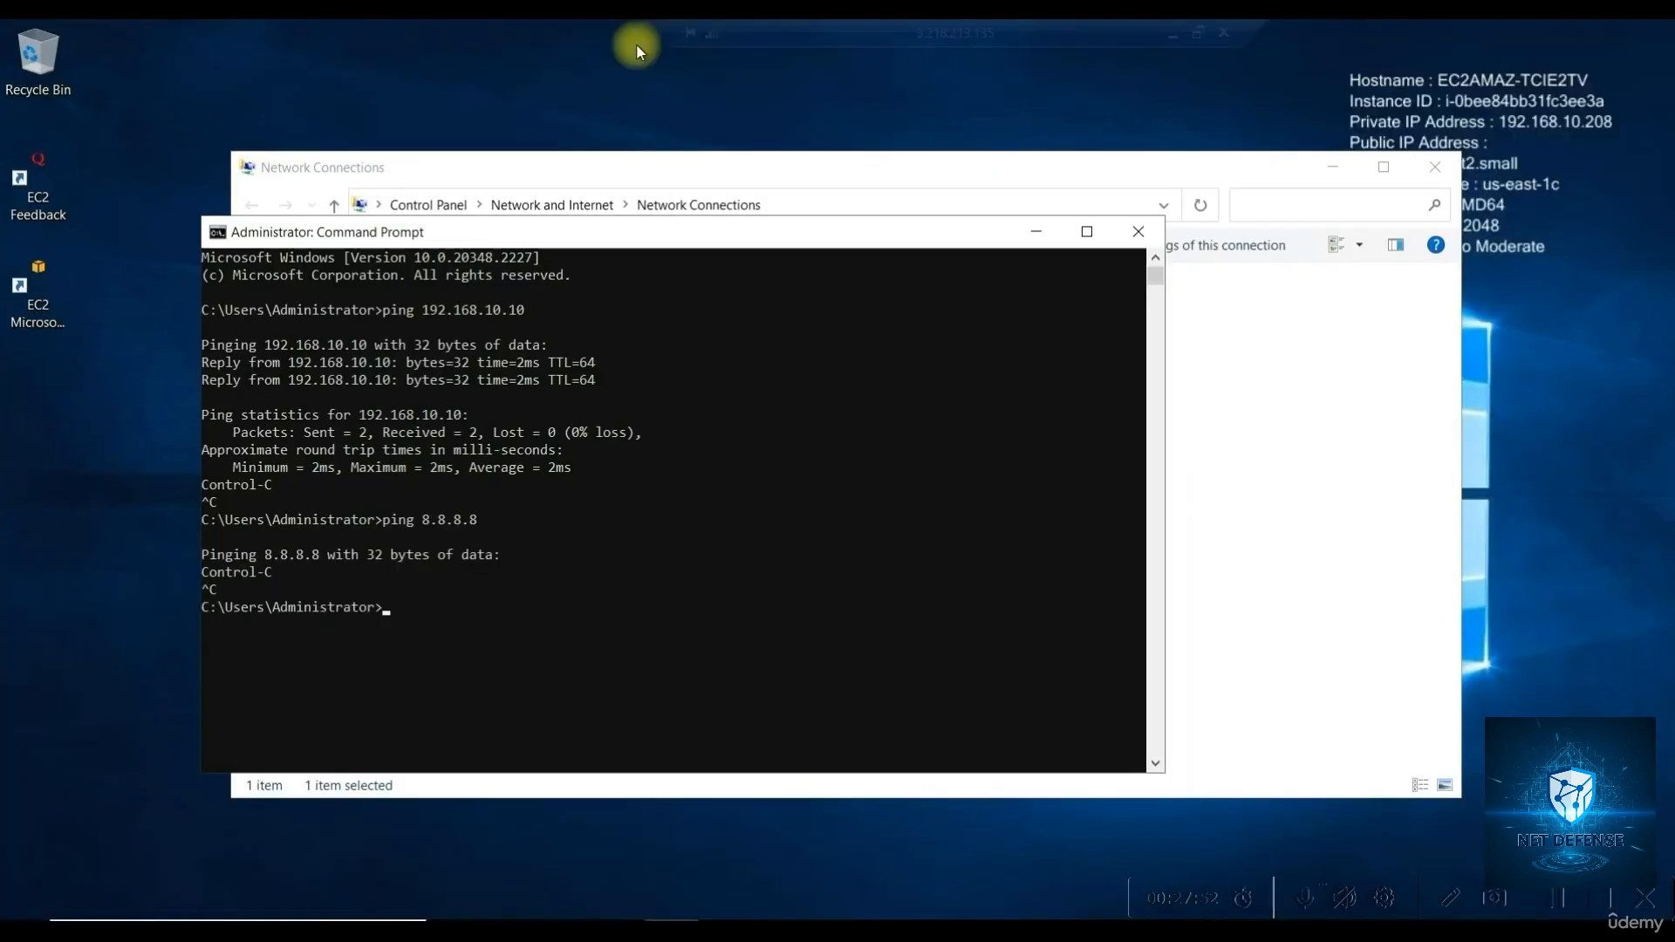
left_click(558, 597)
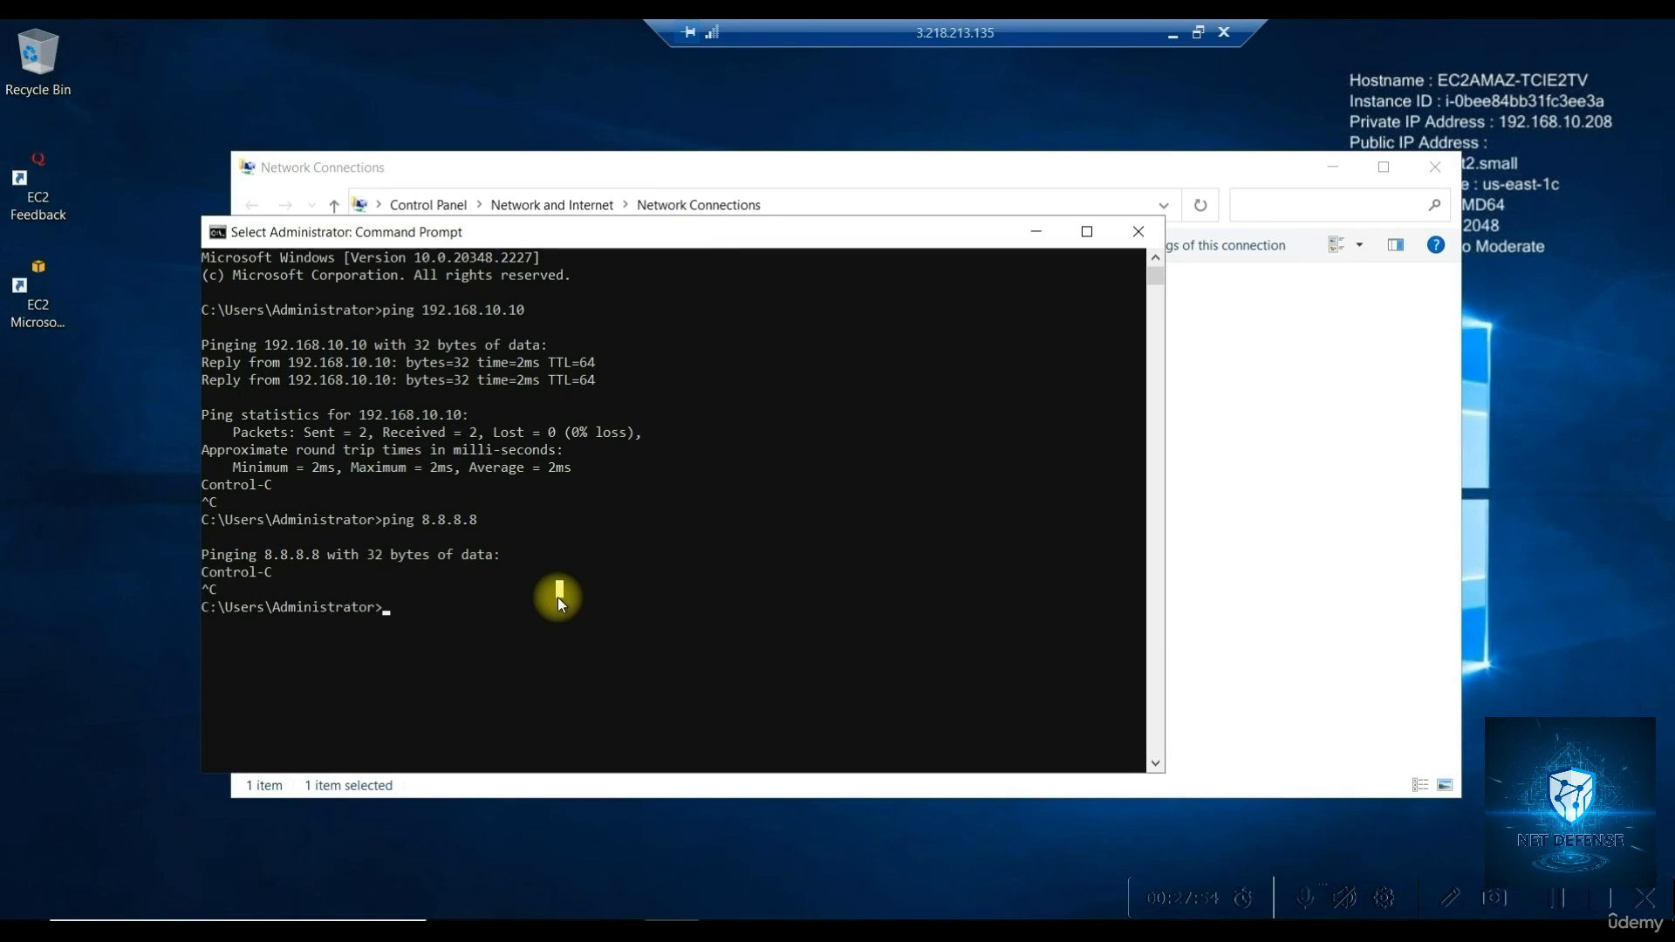
type("ping 8.8.8.8")
key("BackSpace")
key("BackSpace")
key("BackSpace")
key("BackSpace")
key("BackSpace")
key("BackSpace")
key("BackSpace")
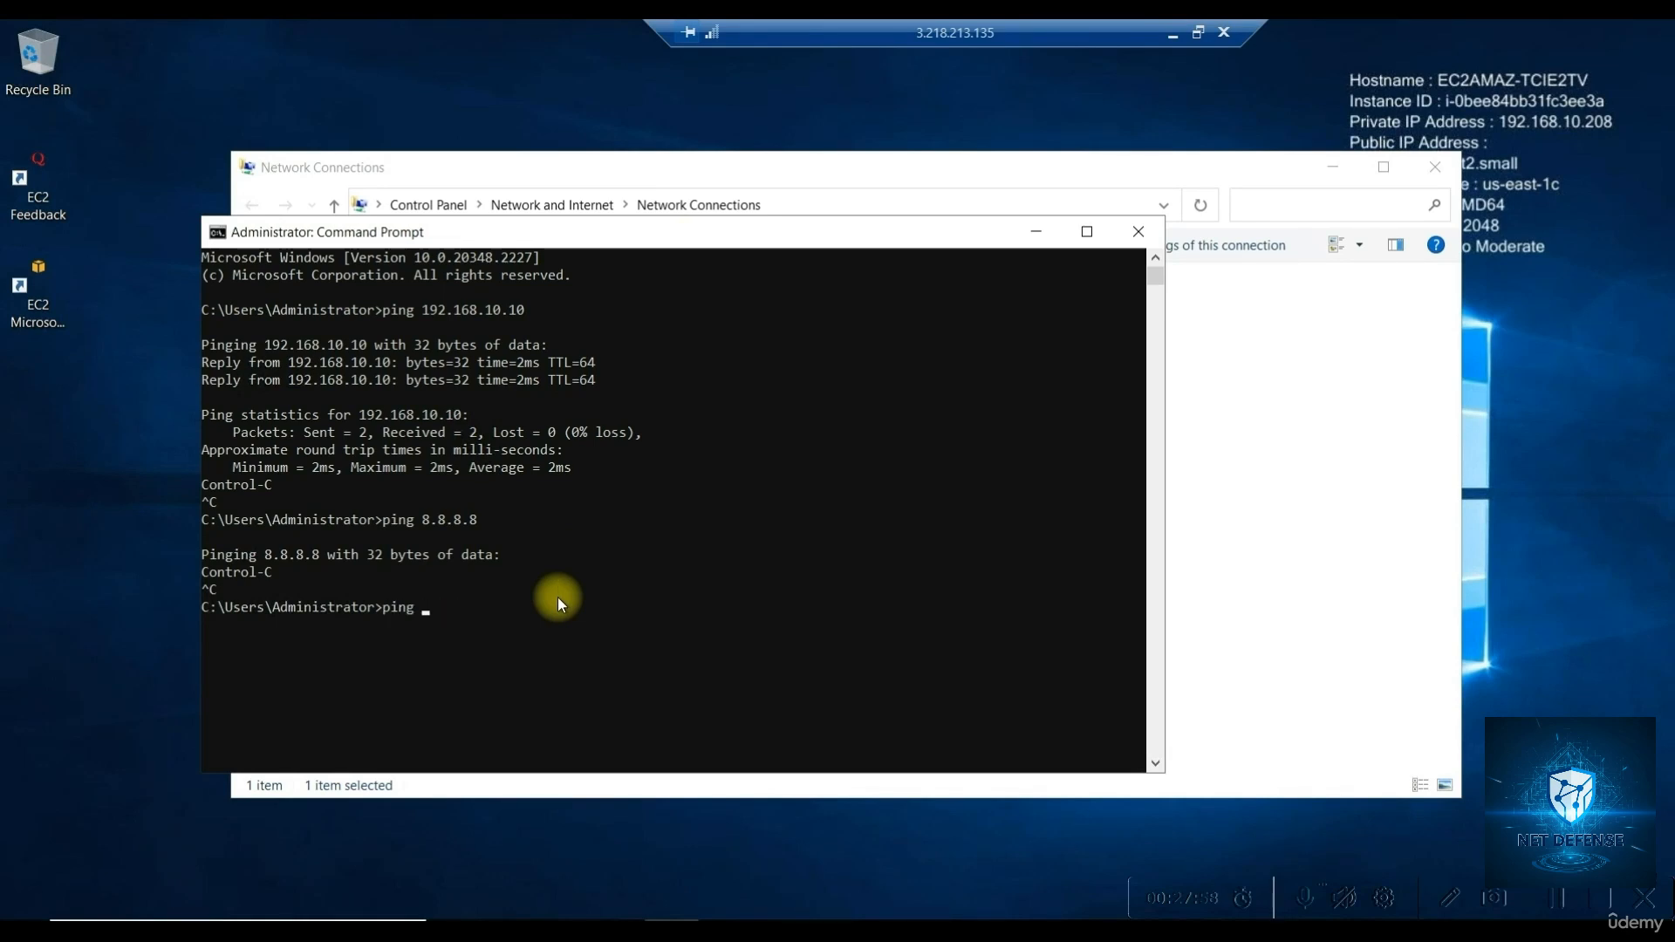
type("www.go")
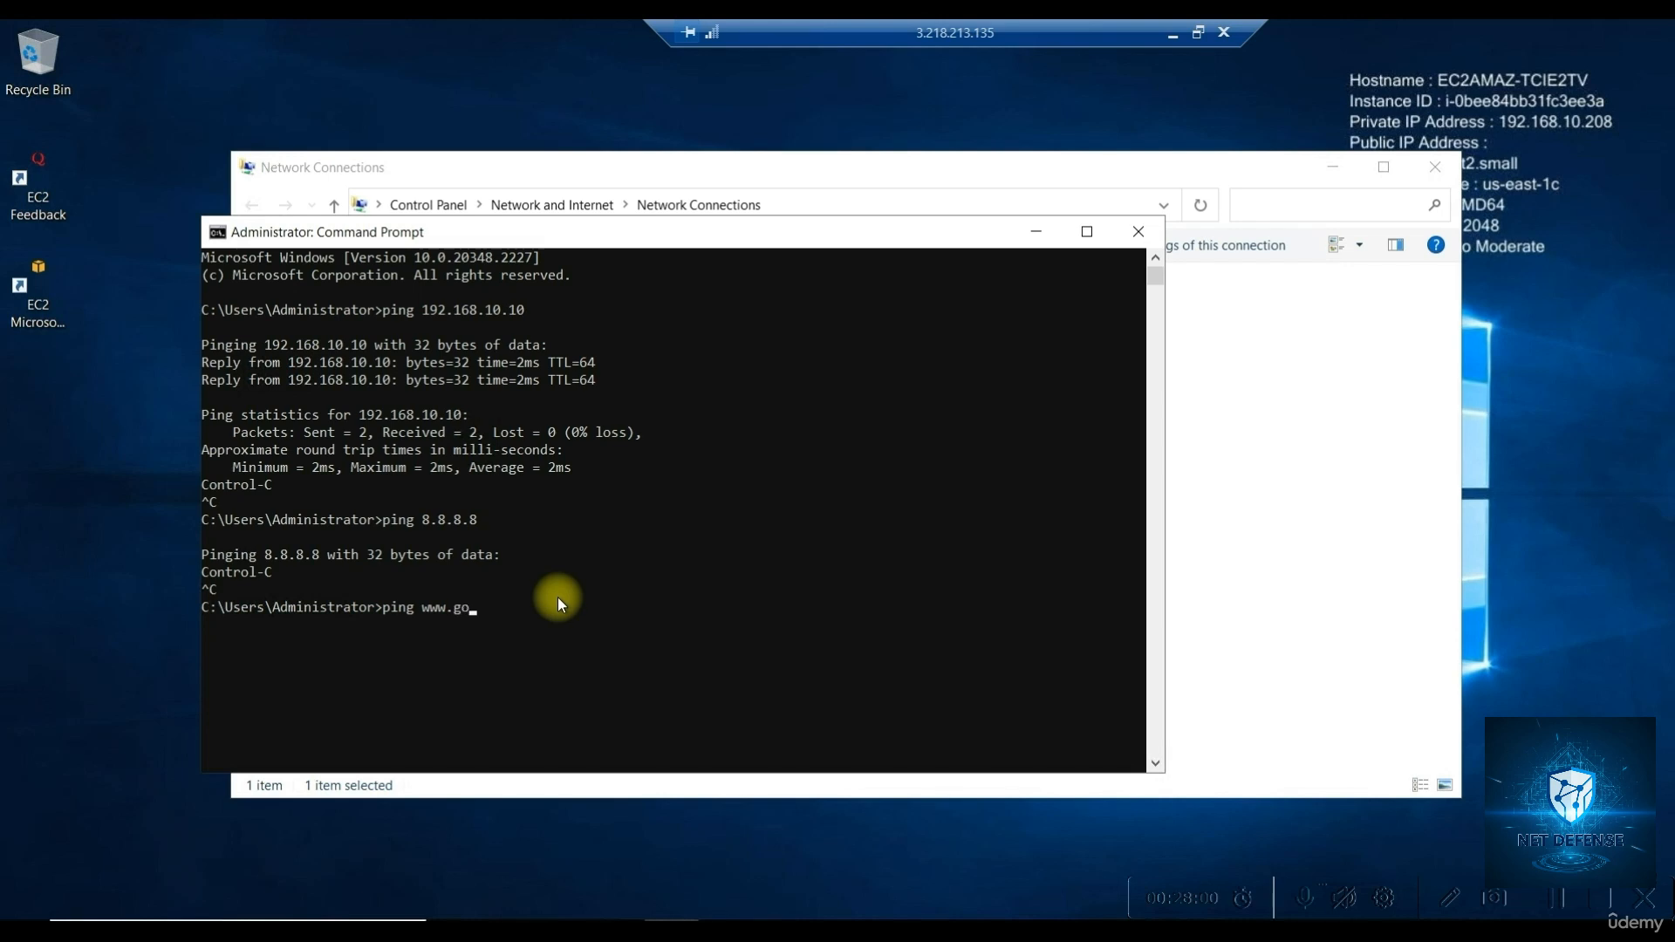
type("ogle.com")
key("Return")
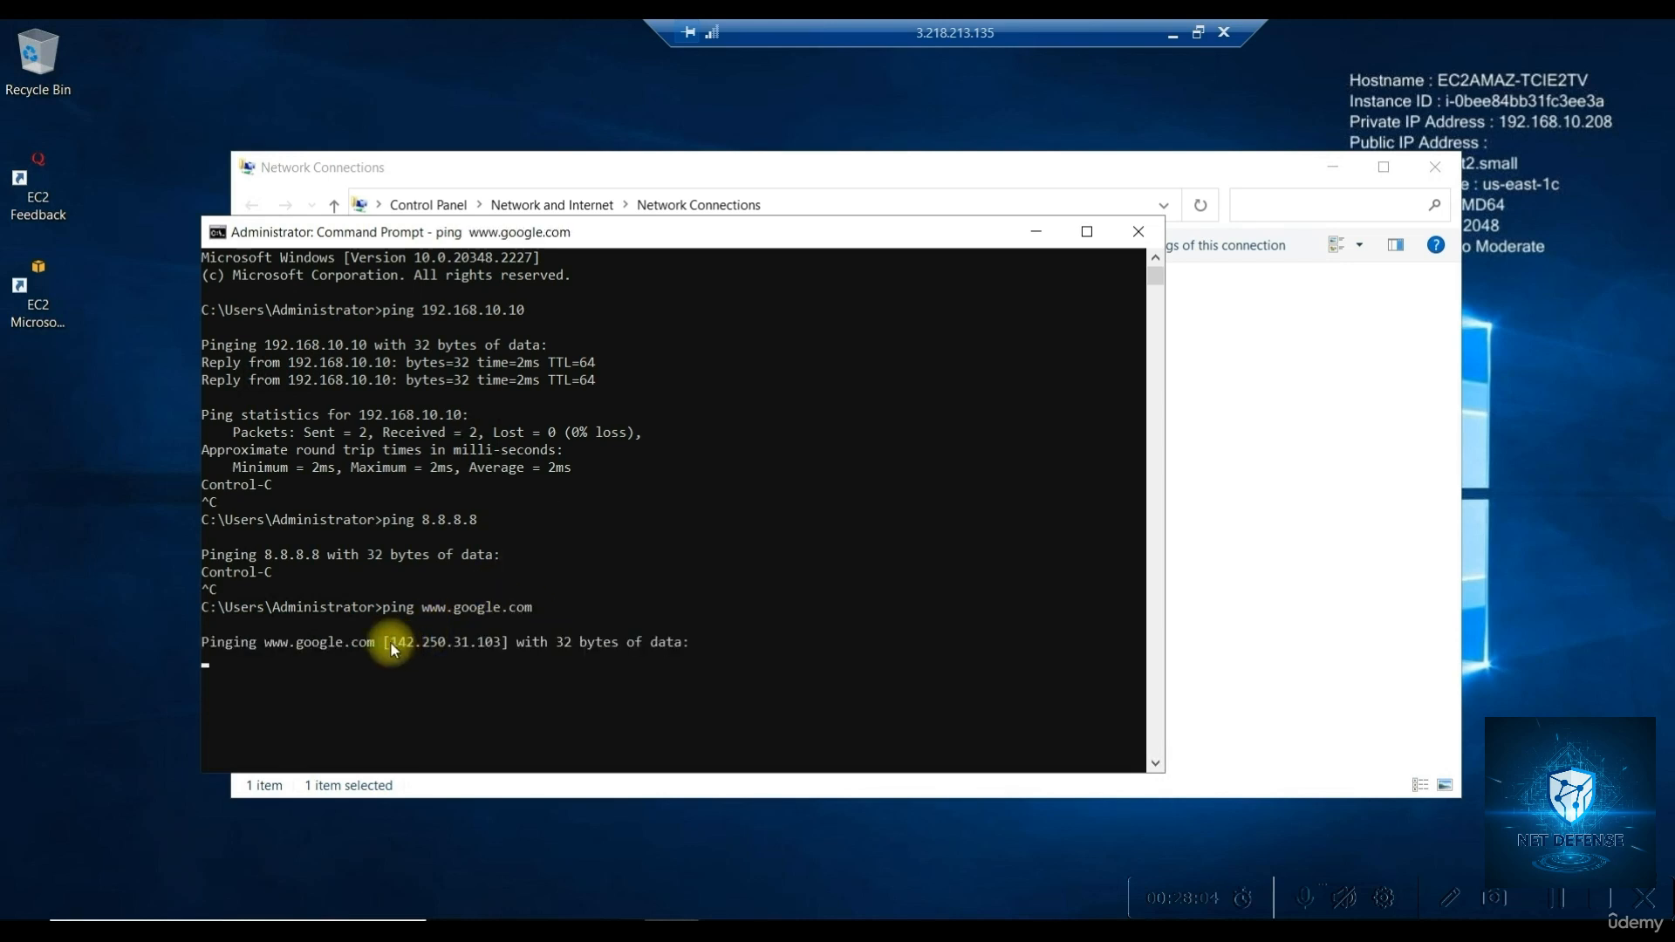
left_click_drag(390, 642, 490, 642)
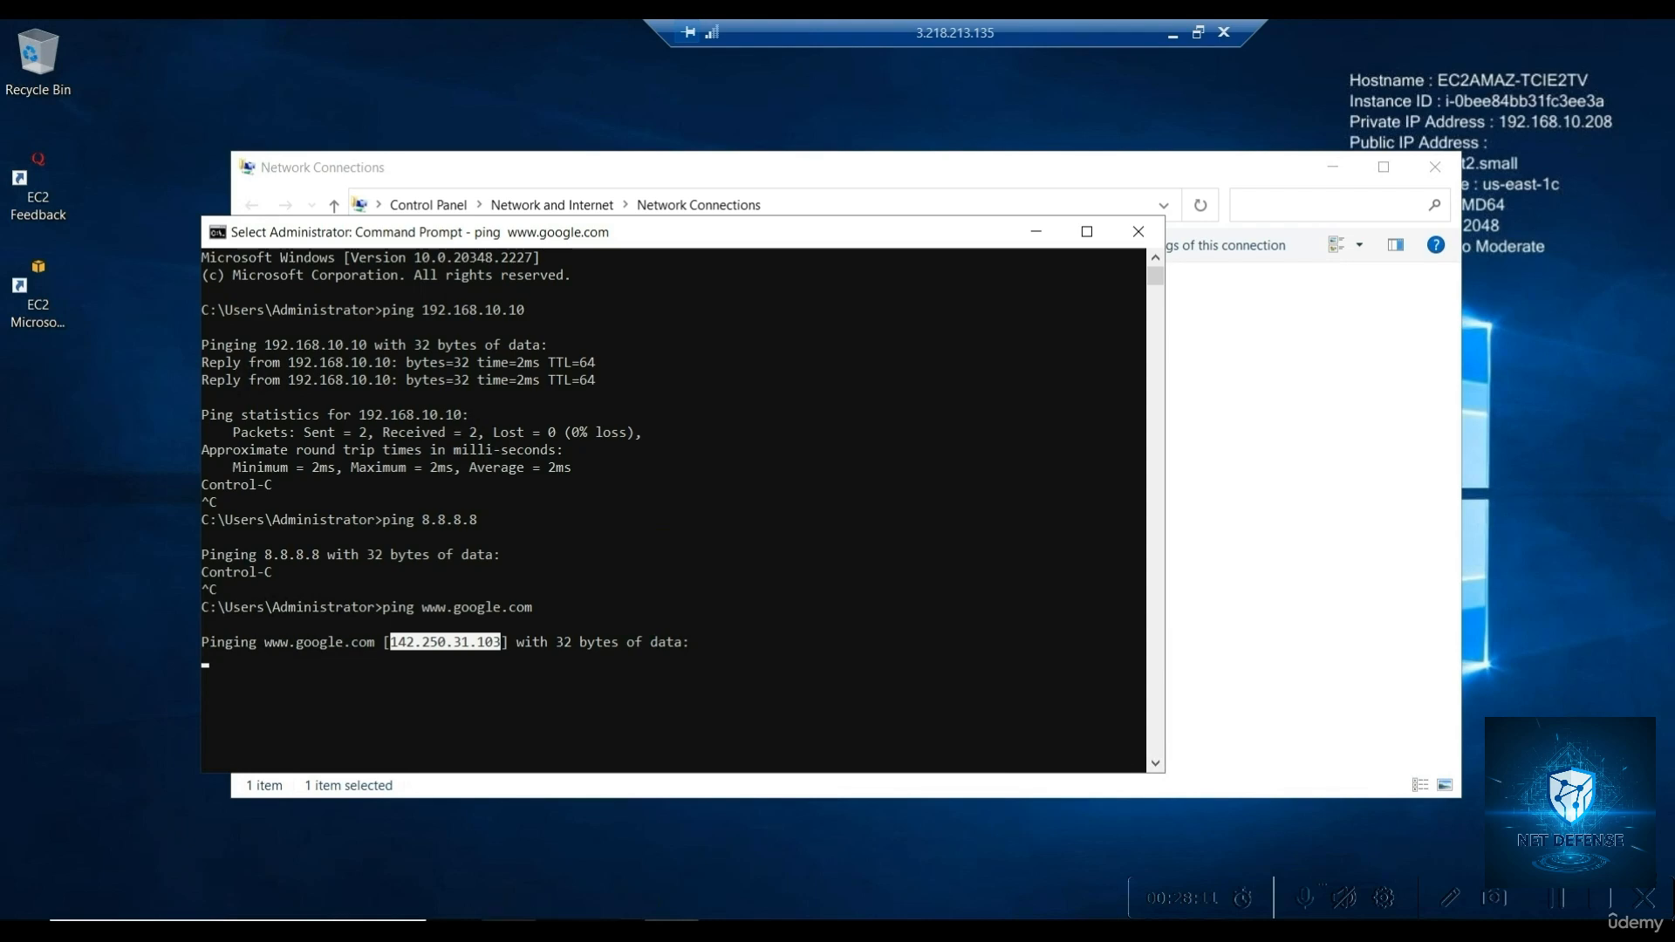
View the loaded Google homepage in Edge, staying signed out and declining Chrome
left_click(519, 930)
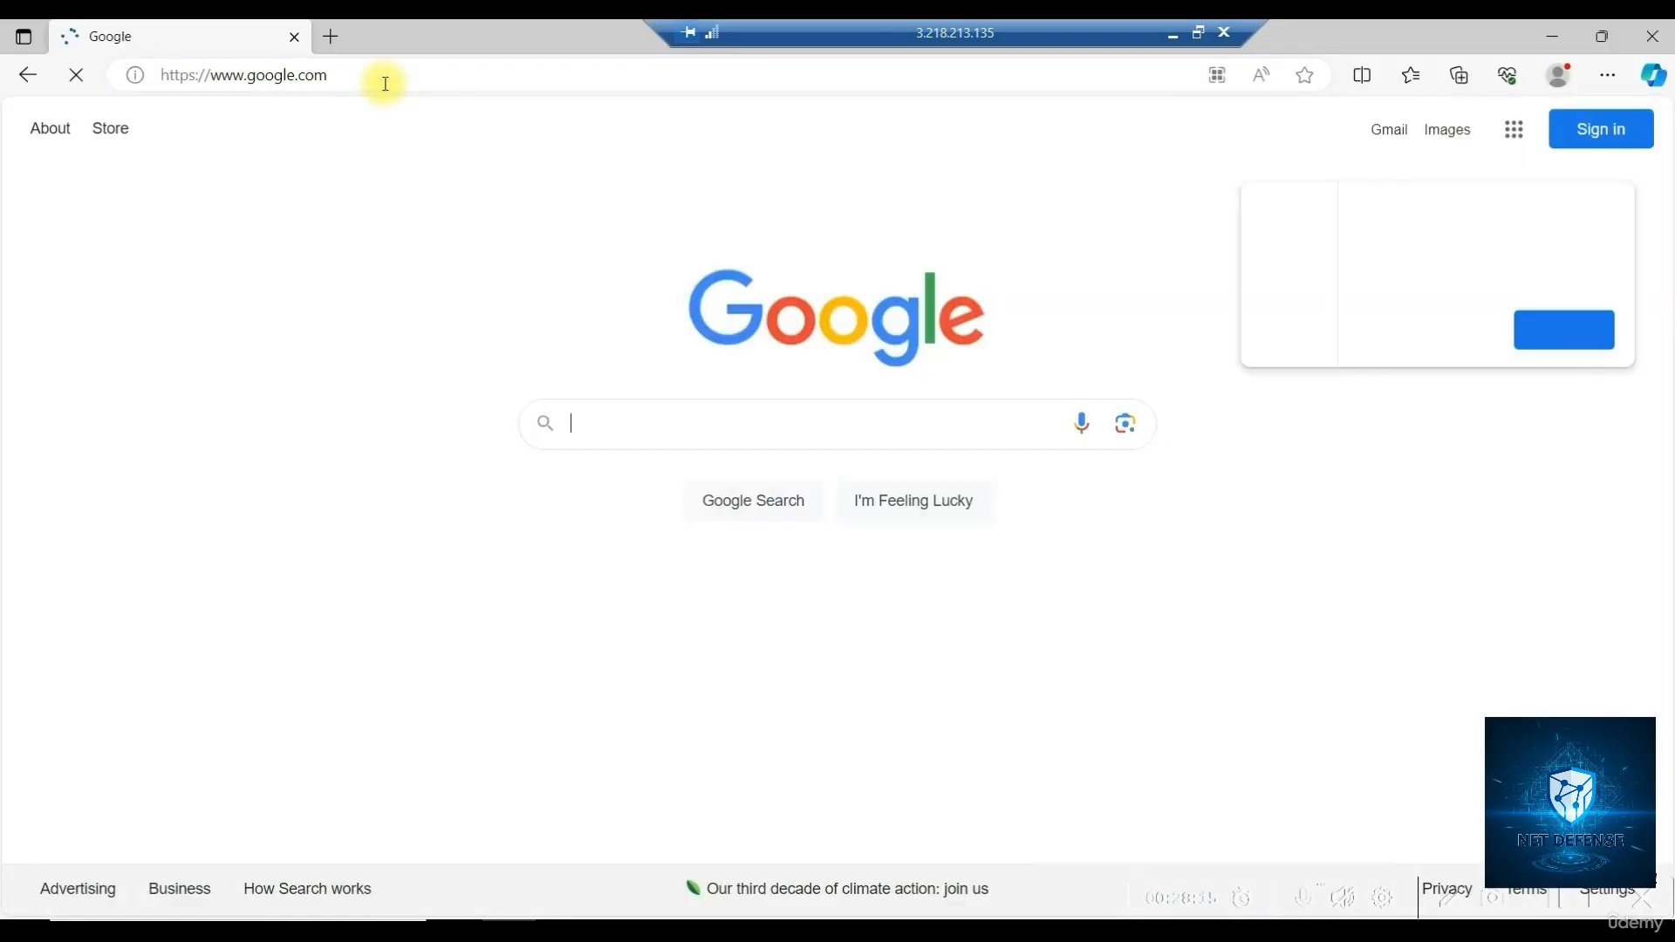
left_click(1452, 339)
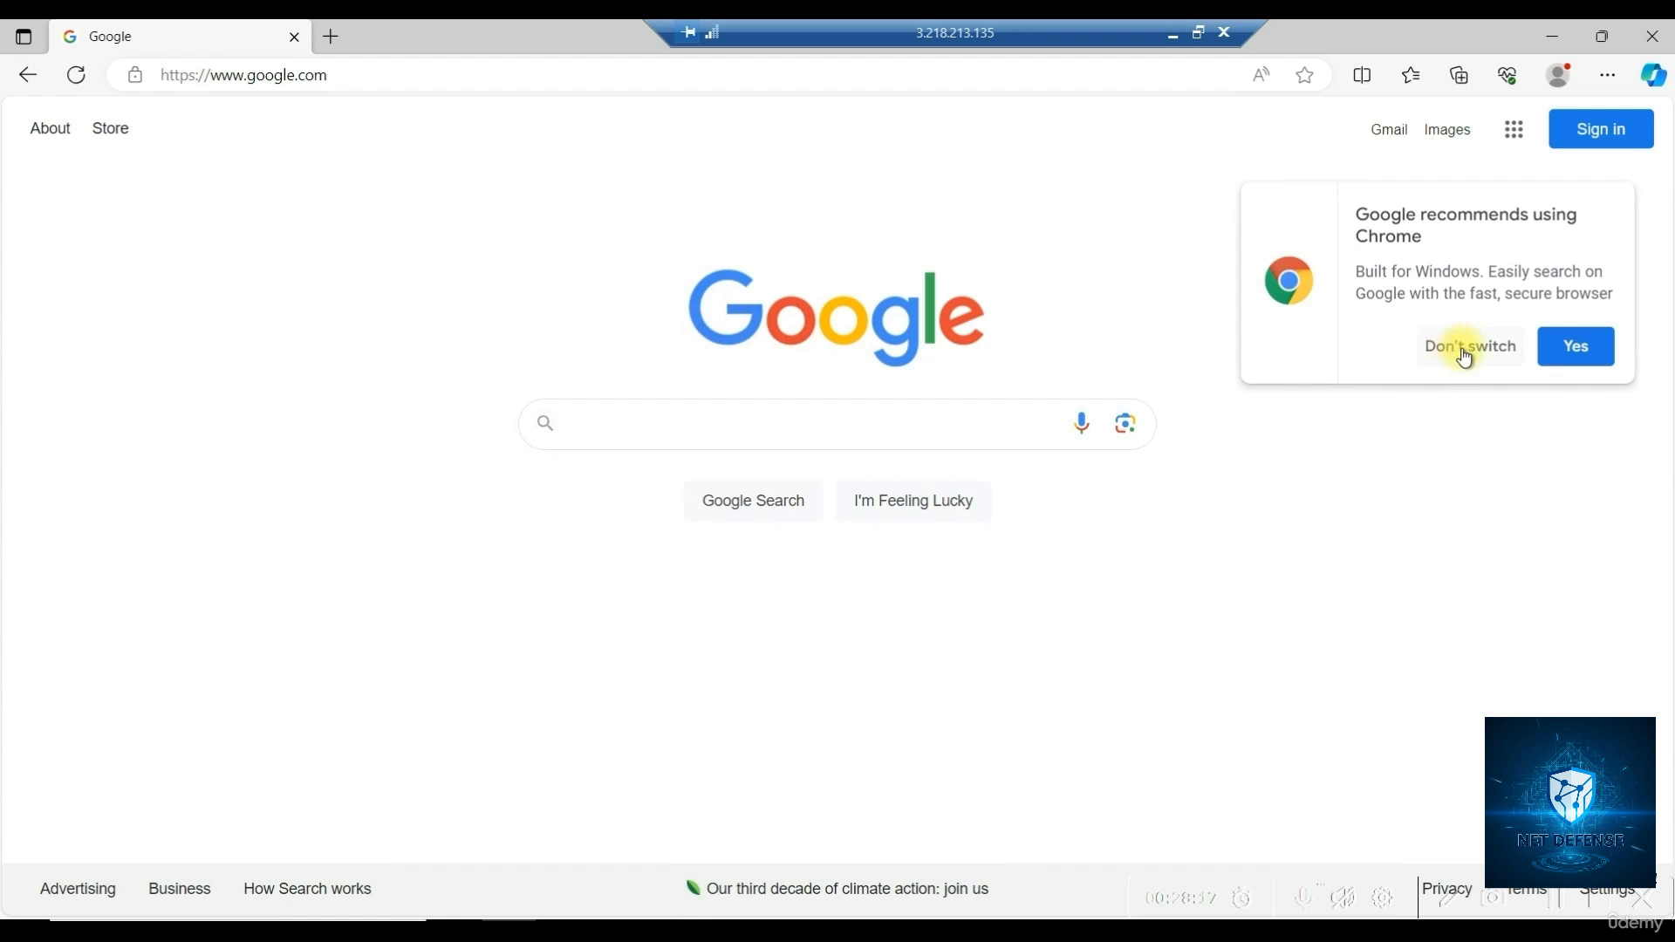
left_click(1458, 349)
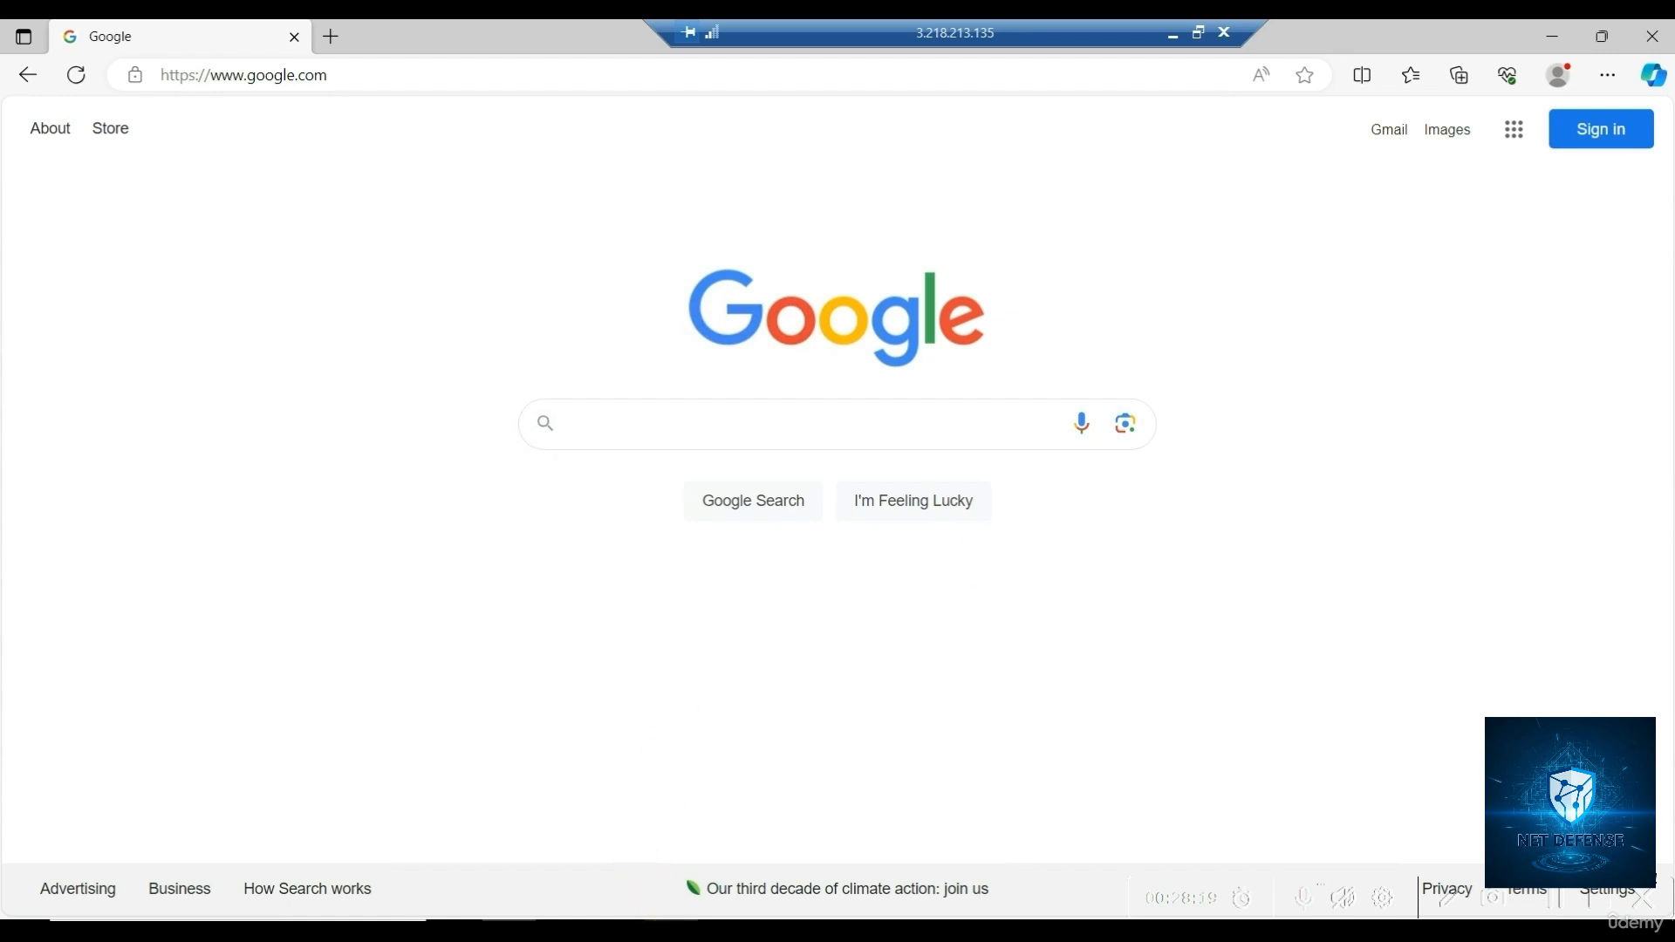
left_click(665, 930)
left_click(543, 678)
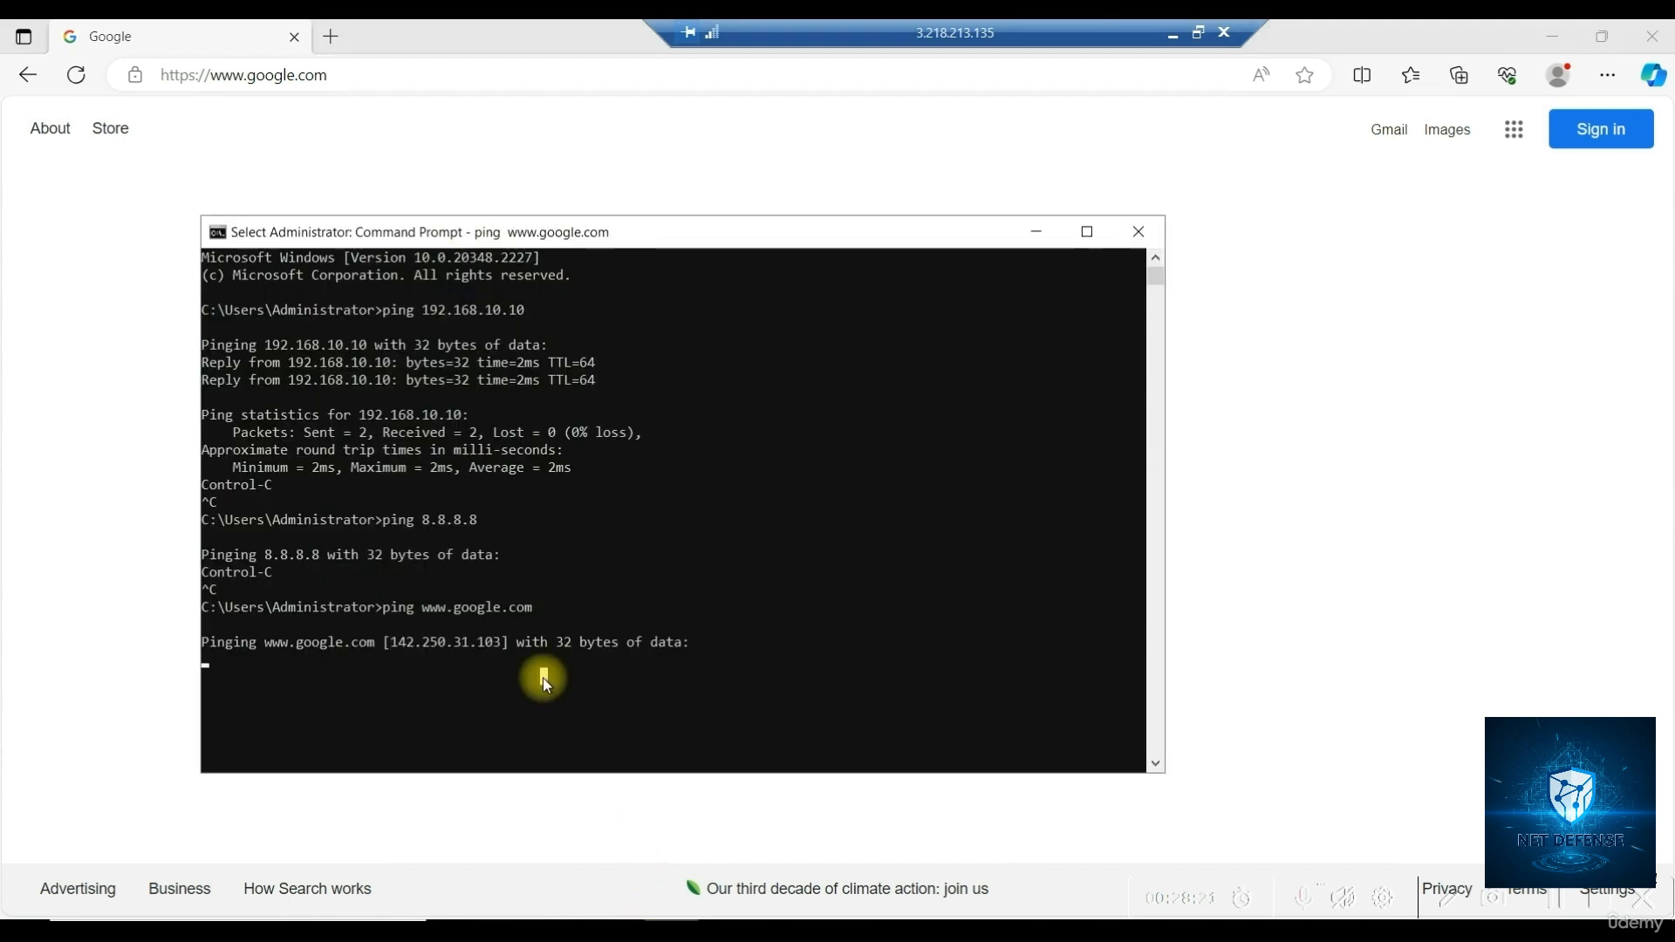
key("ctrl+c")
key("ctrl+c")
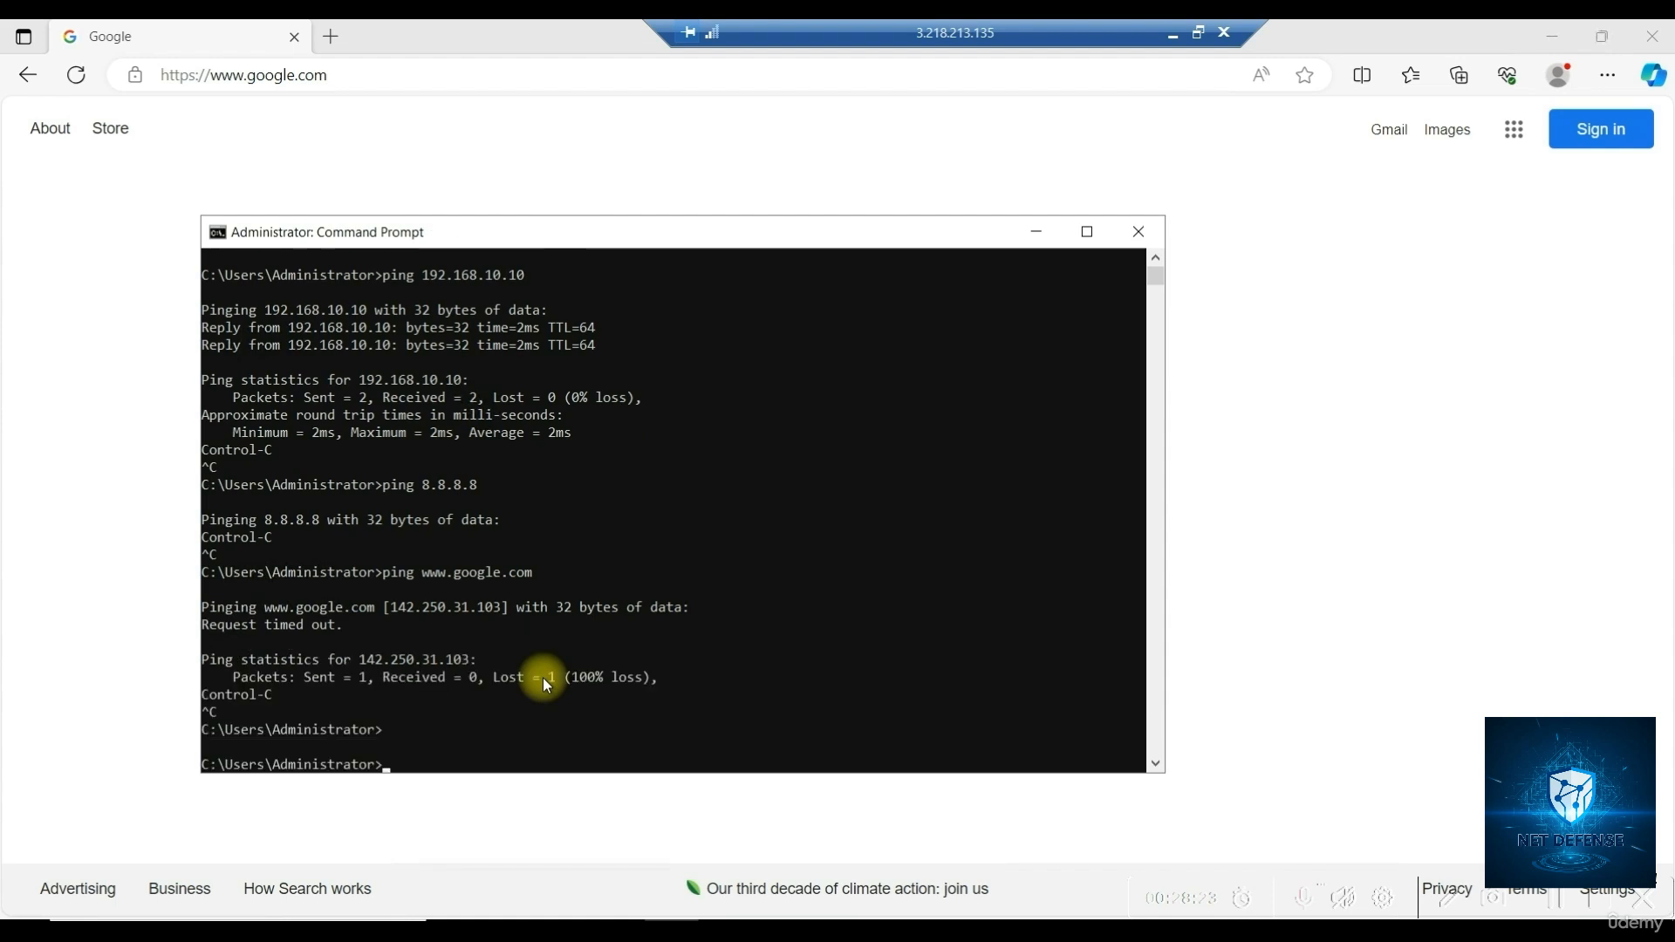
key("Return")
key("Up")
key("Return")
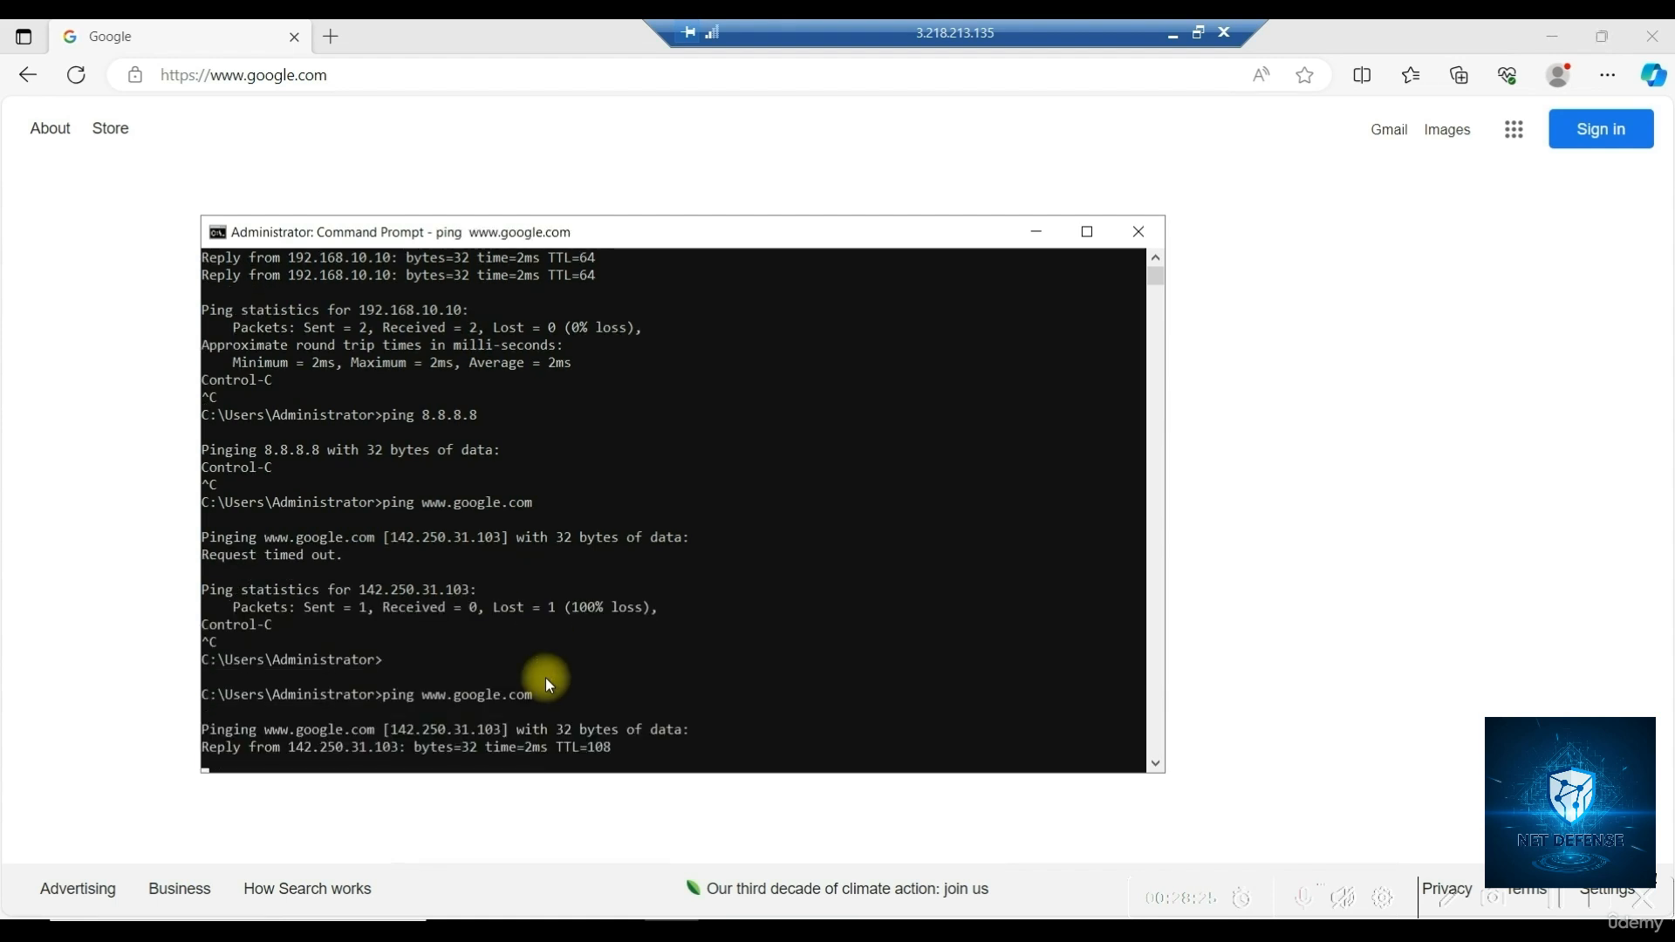
left_click_drag(609, 747, 408, 714)
Glance at Google in Edge, then minimise it to view the ping replies
left_click(1197, 582)
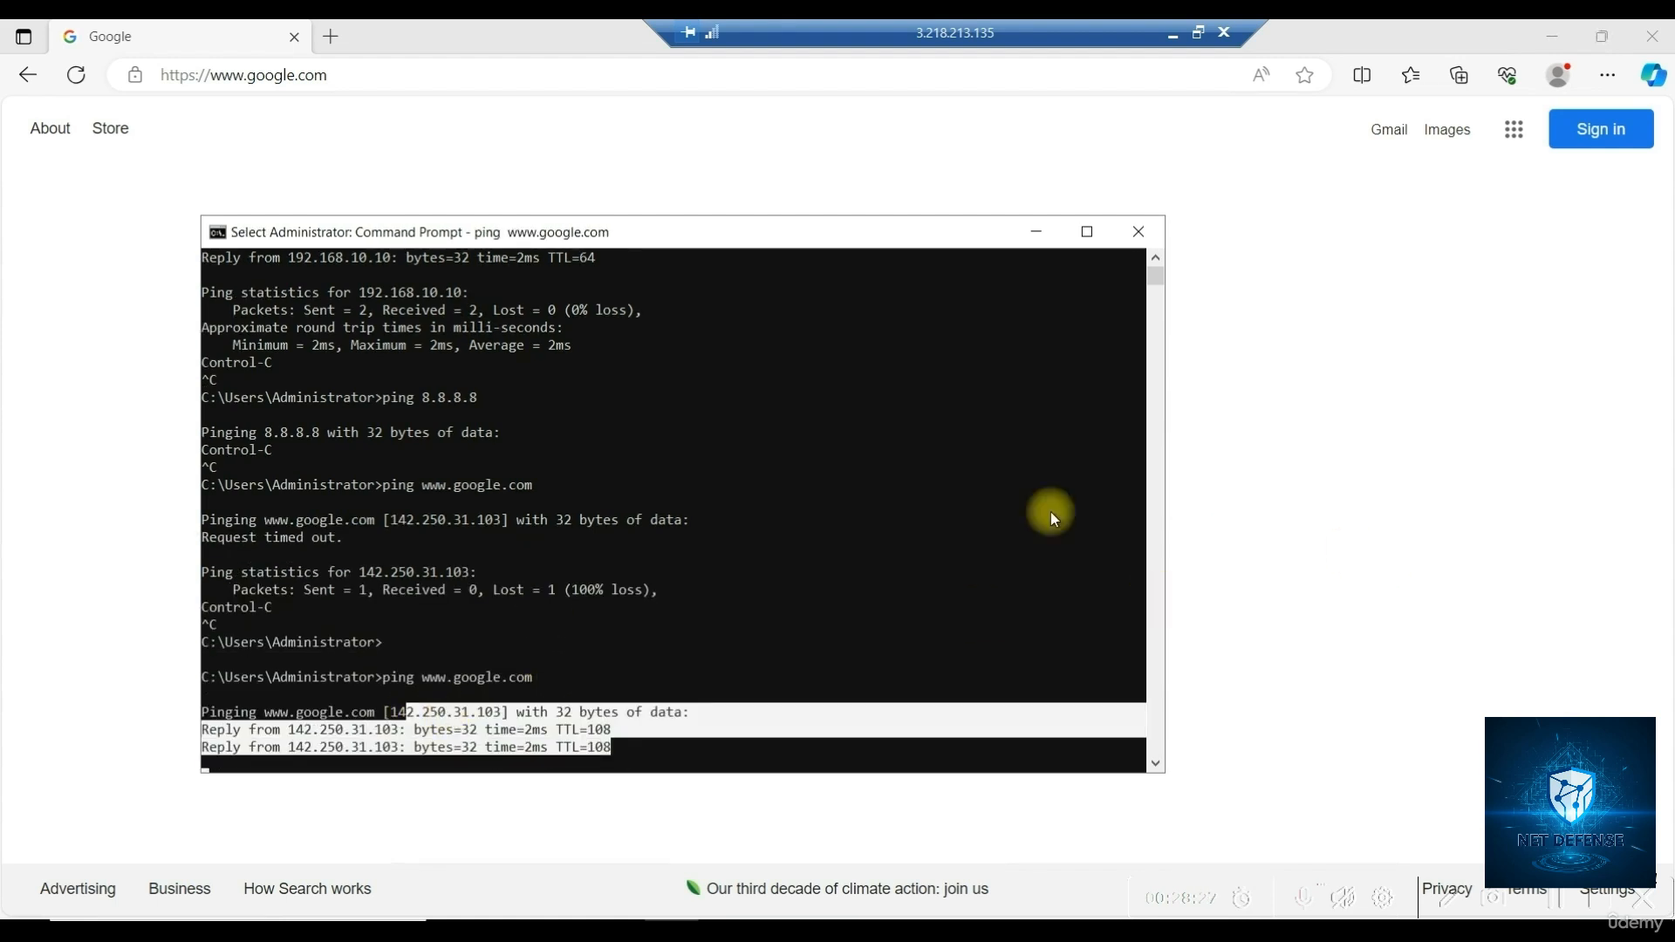
left_click(646, 437)
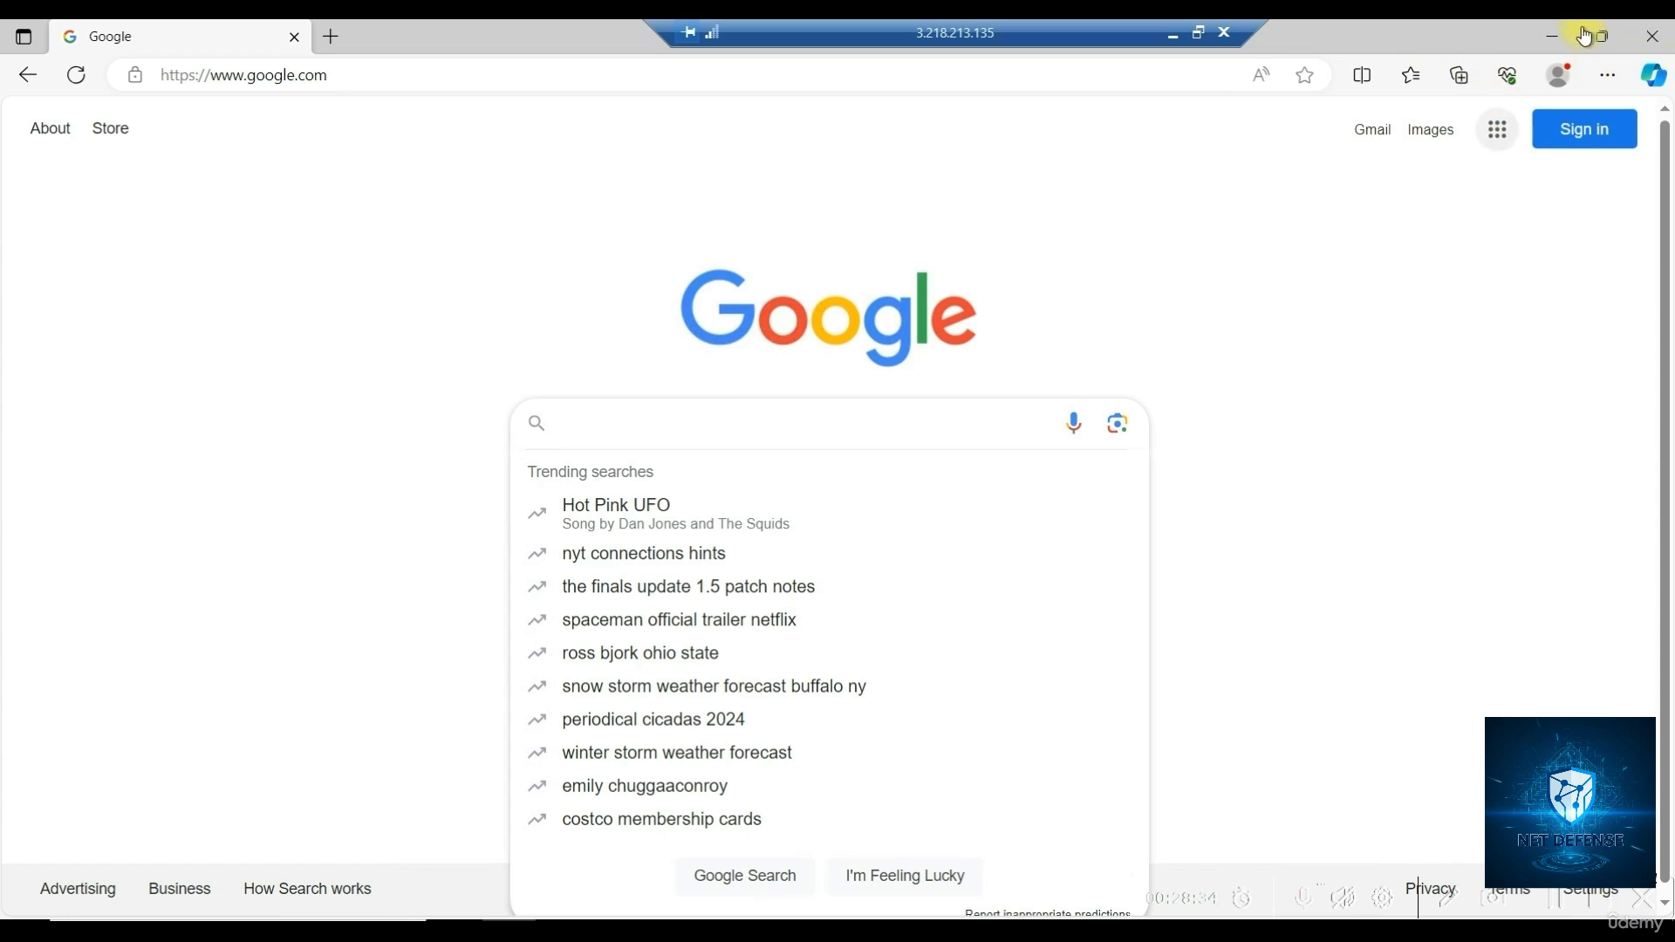
left_click(1554, 40)
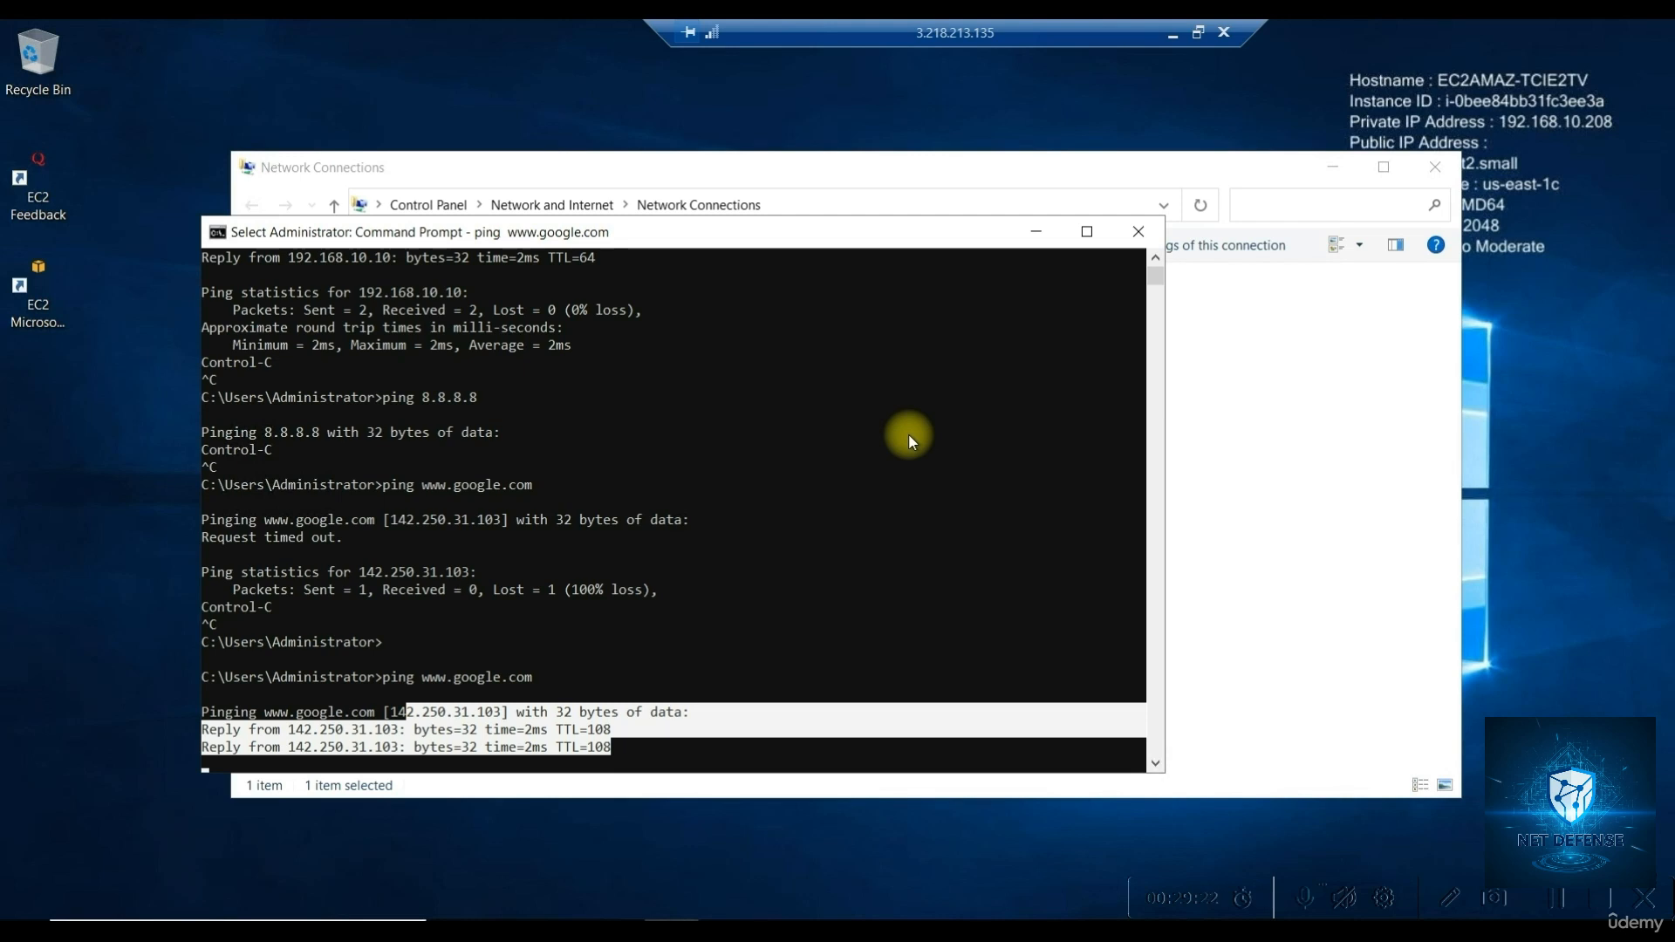
left_click(572, 604)
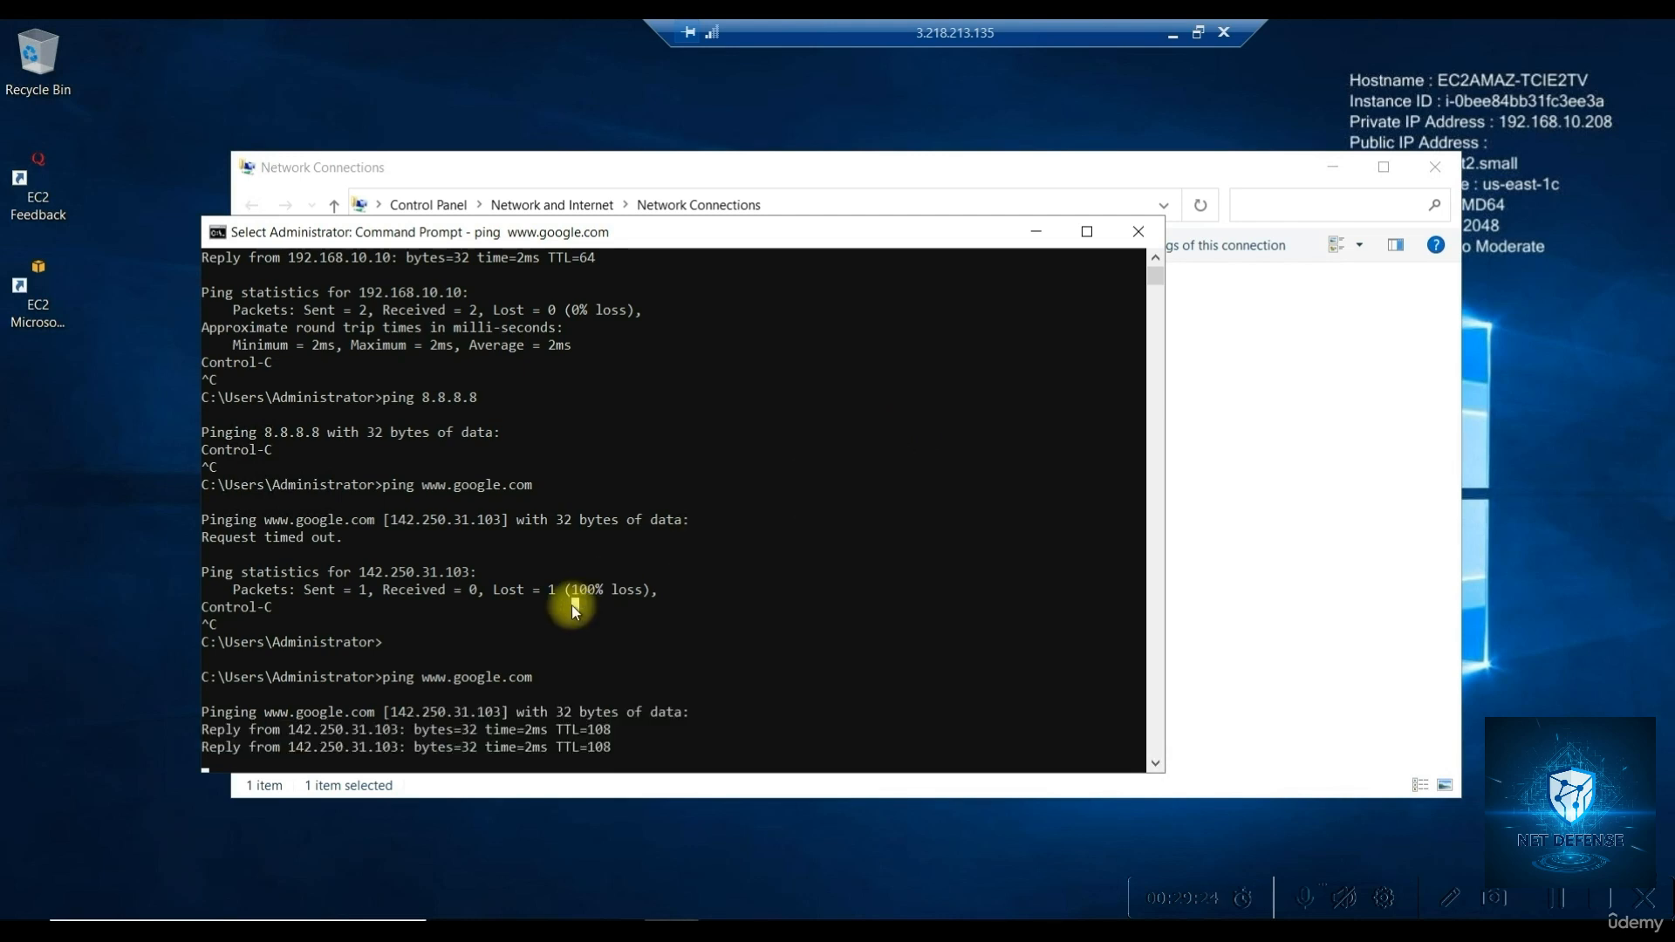